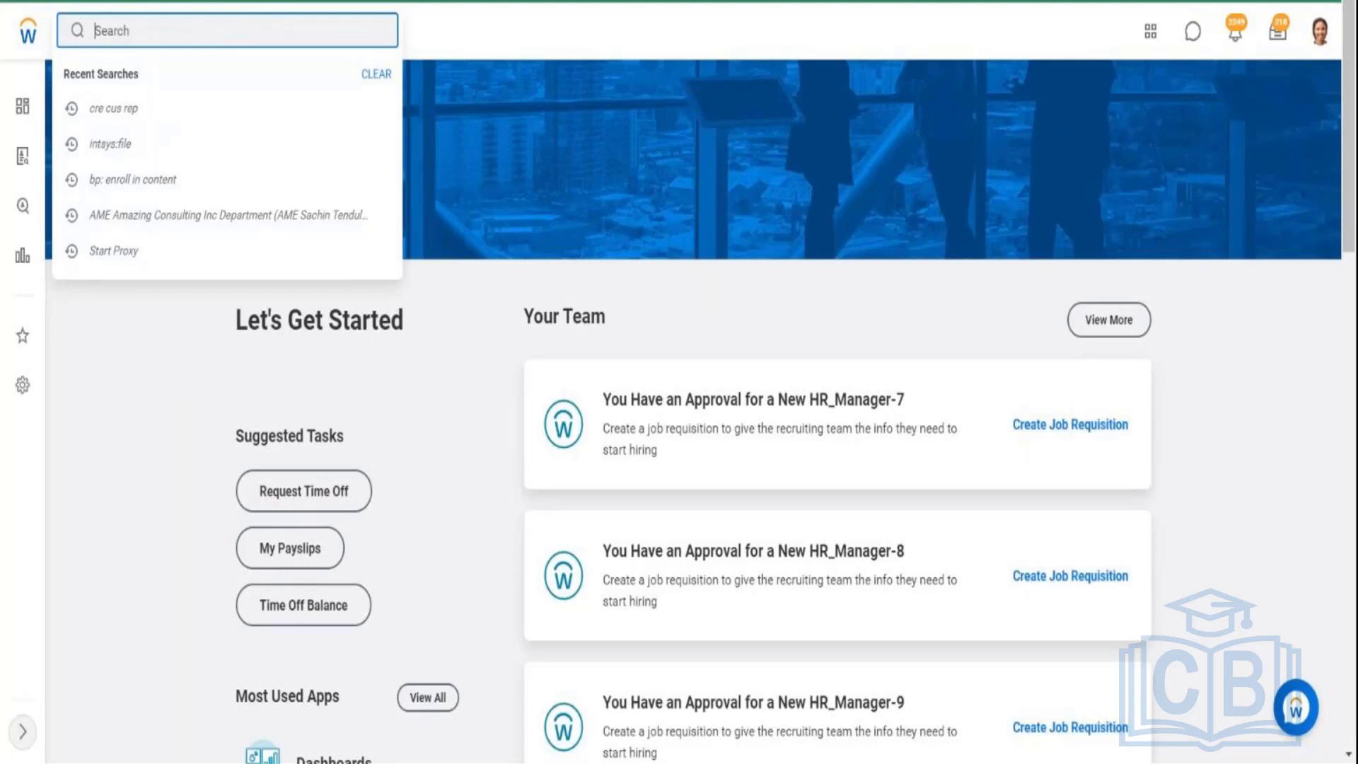
Step: Open the Create Custom Report task
text(create custom report)
key(Down)
key(Return)
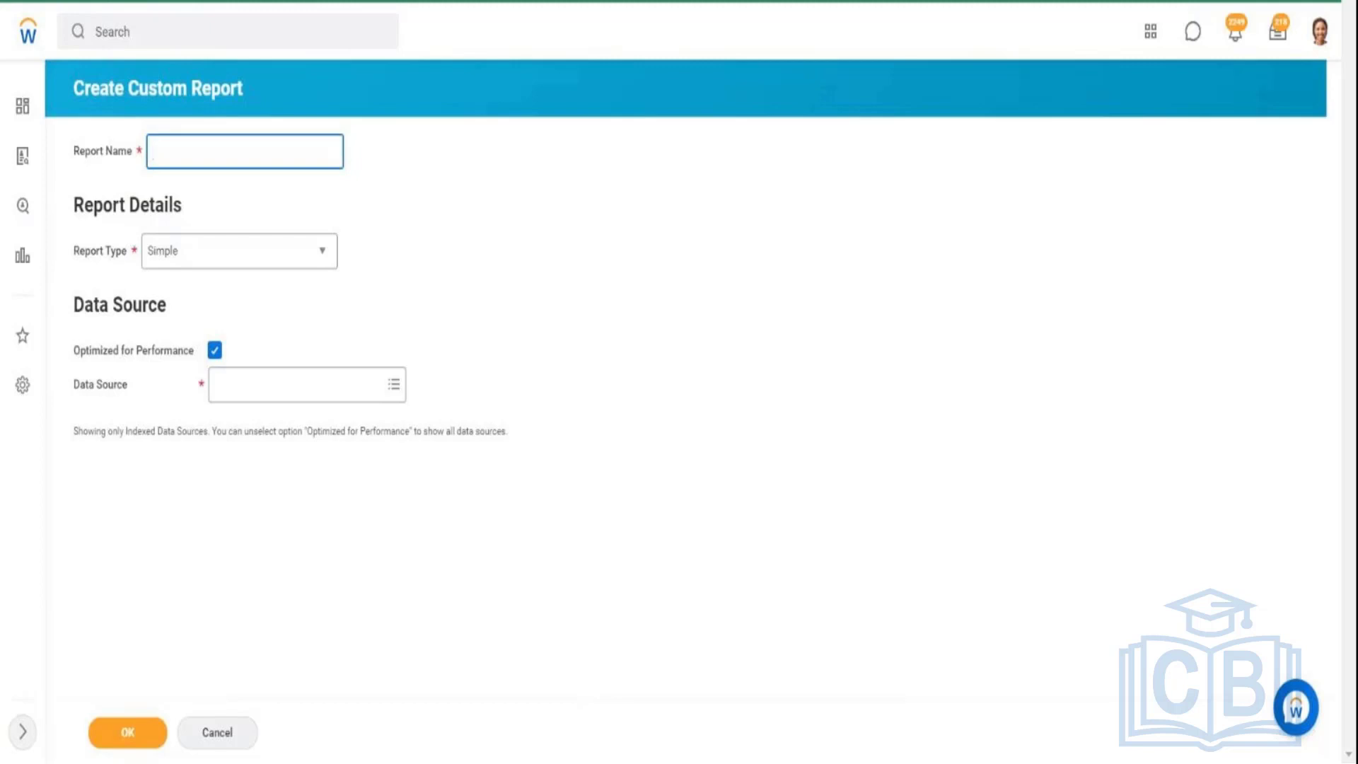
text(Zf - SR1 -)
key(BackSpace)
key(BackSpace)
key(BackSpace)
key(BackSpace)
key(BackSpace)
key(BackSpace)
key(BackSpace)
key(BackSpace)
key(BackSpace)
key(BackSpace)
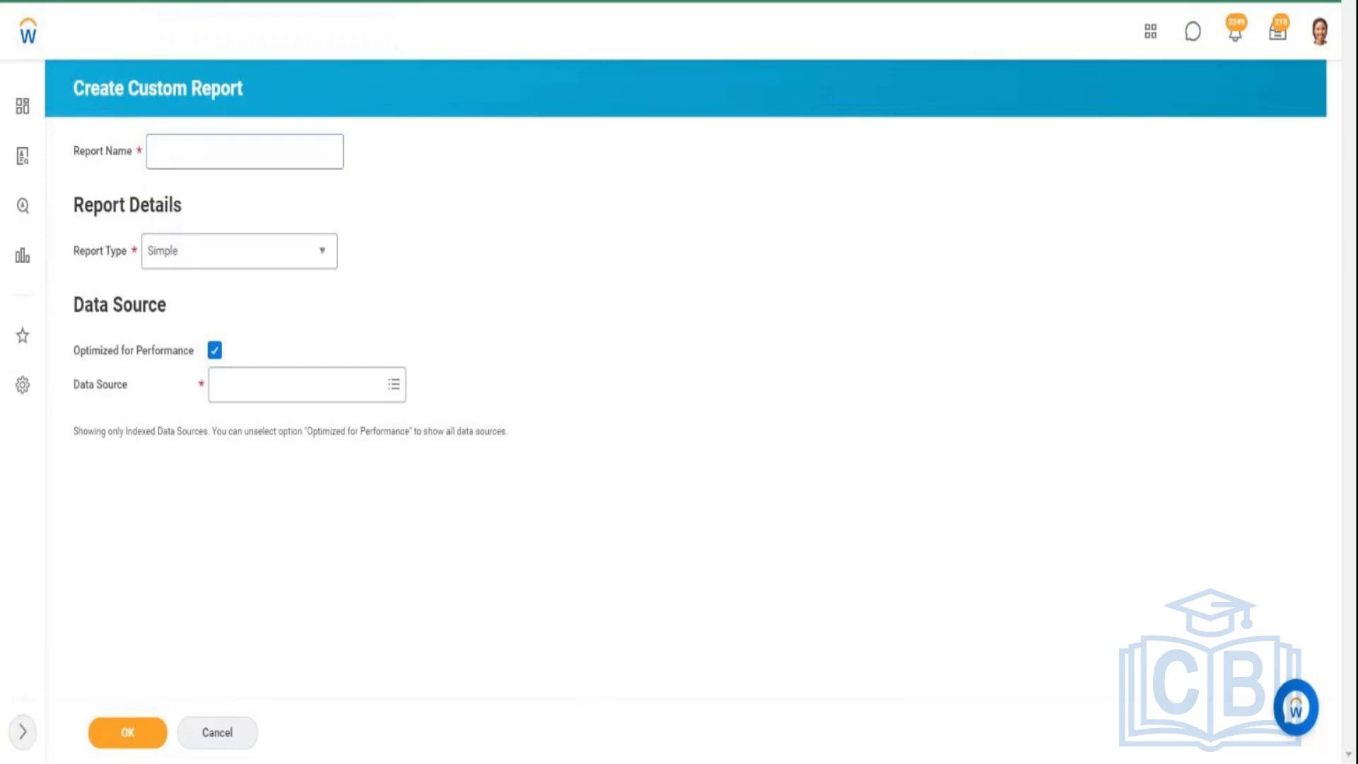
Step: Search for "zf" and open the reports ZF - SubRep1 - All Standard Reports and ZF - SubRep2 - All Custom Reports
click(226, 31)
text(zf)
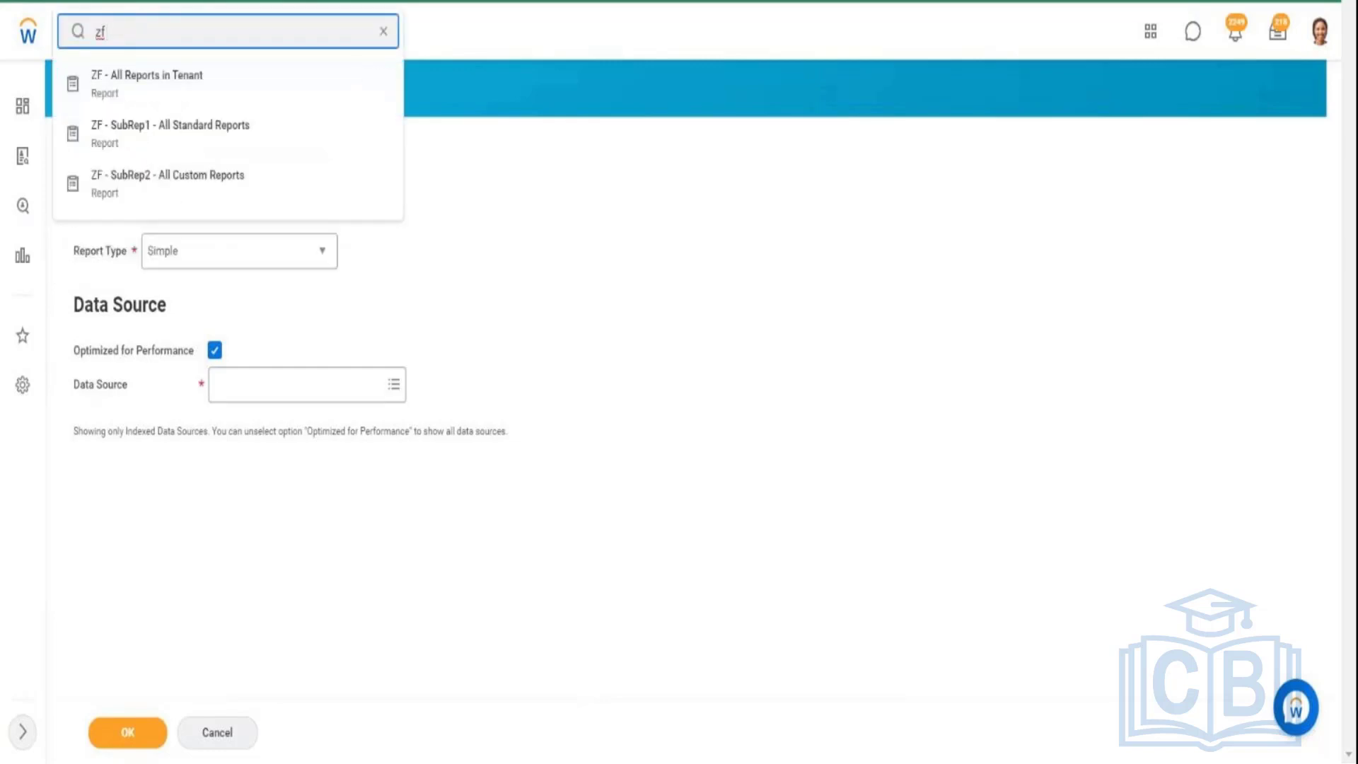
key(Down)
key(Down)
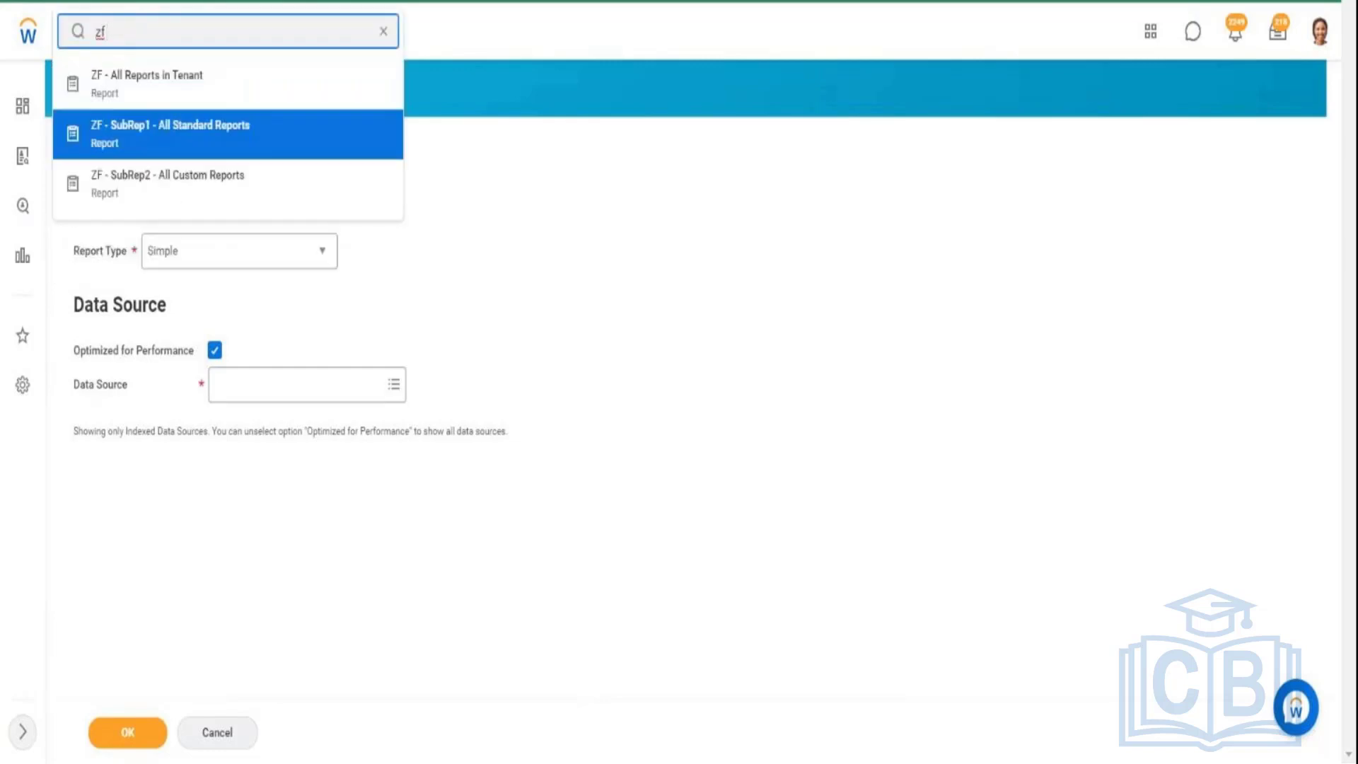
click(219, 138)
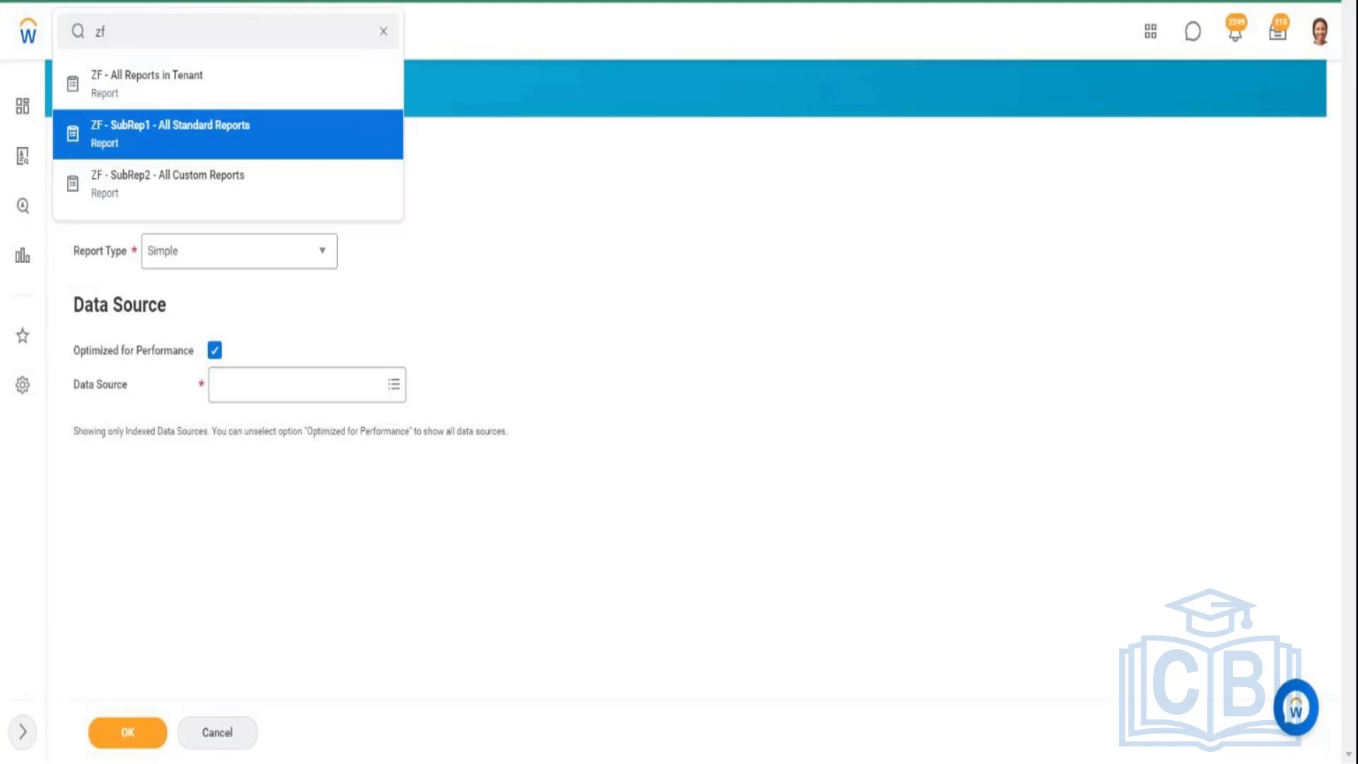
click(187, 186)
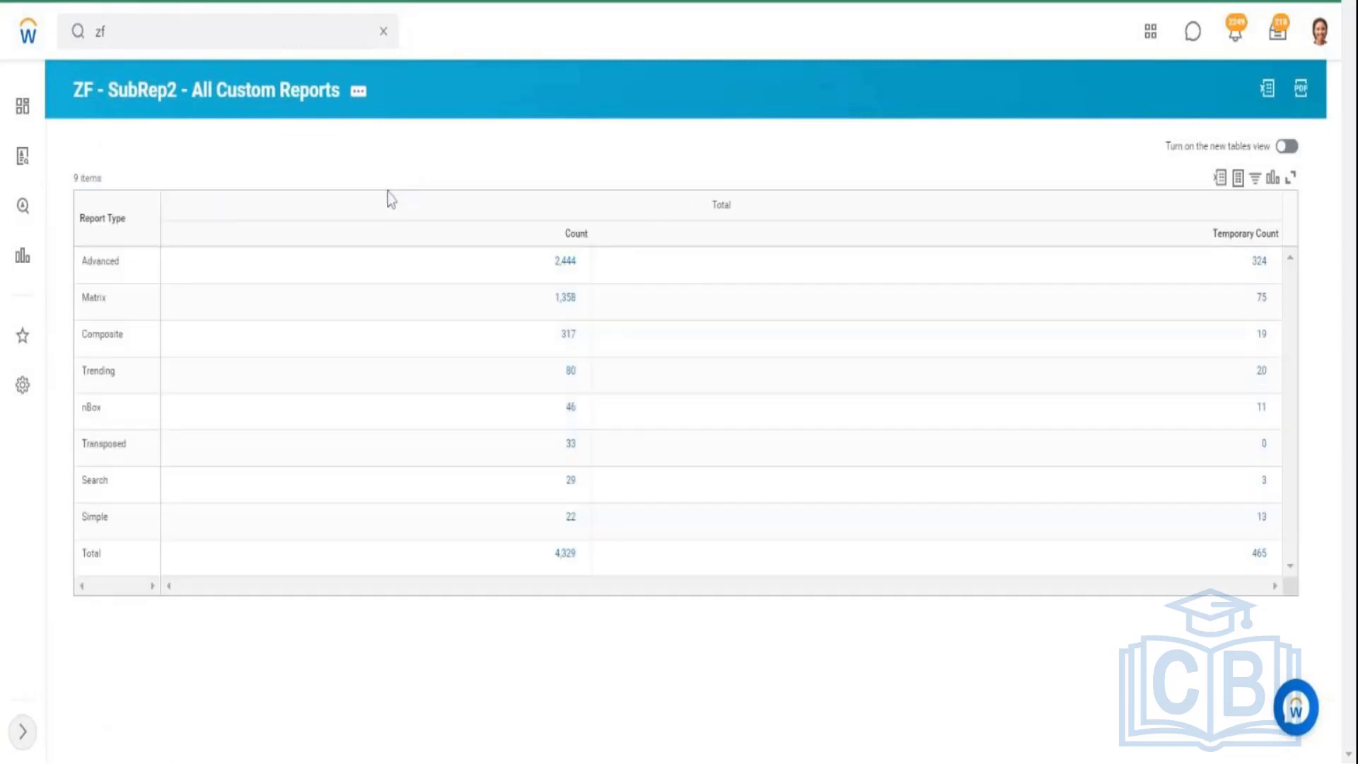
Step: Review the report types in the results, view the reports behind the Advanced count, and close that list
drag(83, 261, 104, 334)
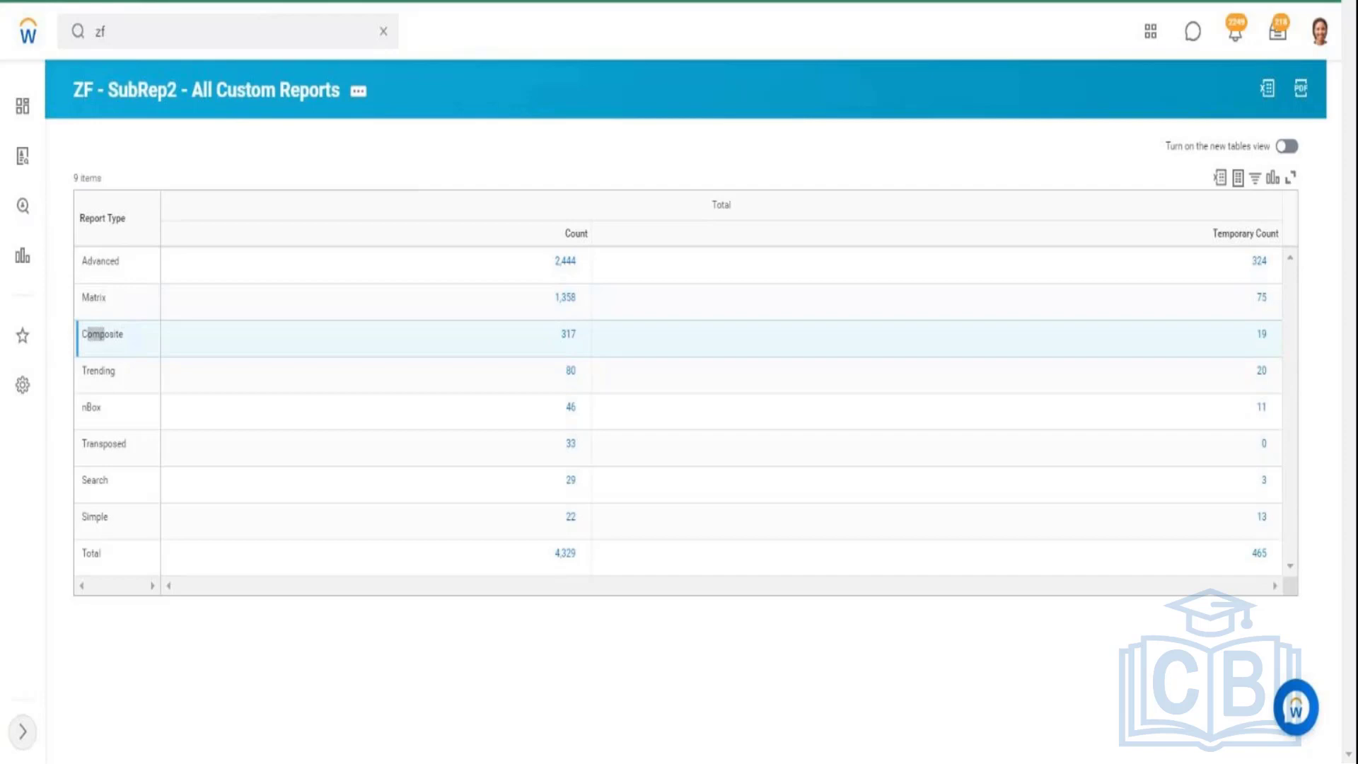
drag(104, 333, 87, 333)
drag(96, 261, 147, 275)
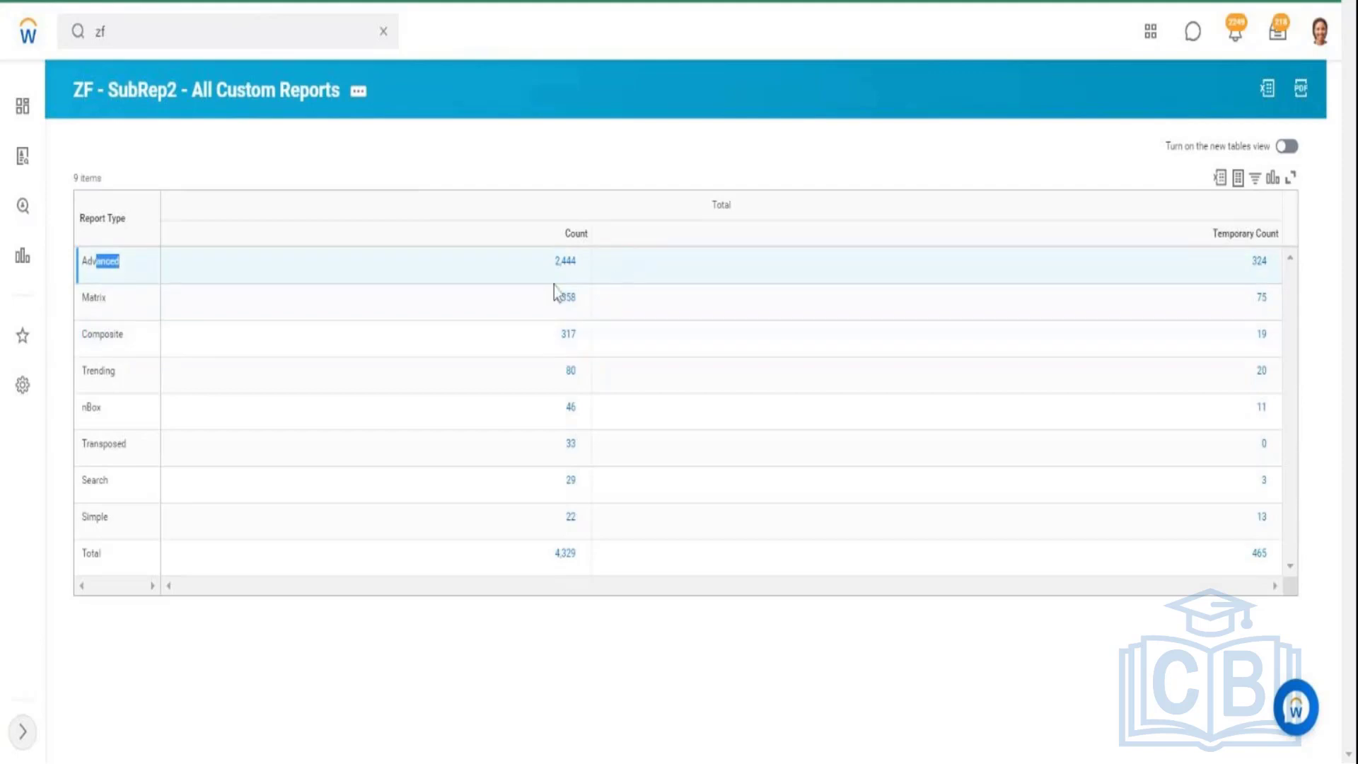
drag(550, 282, 578, 281)
click(576, 280)
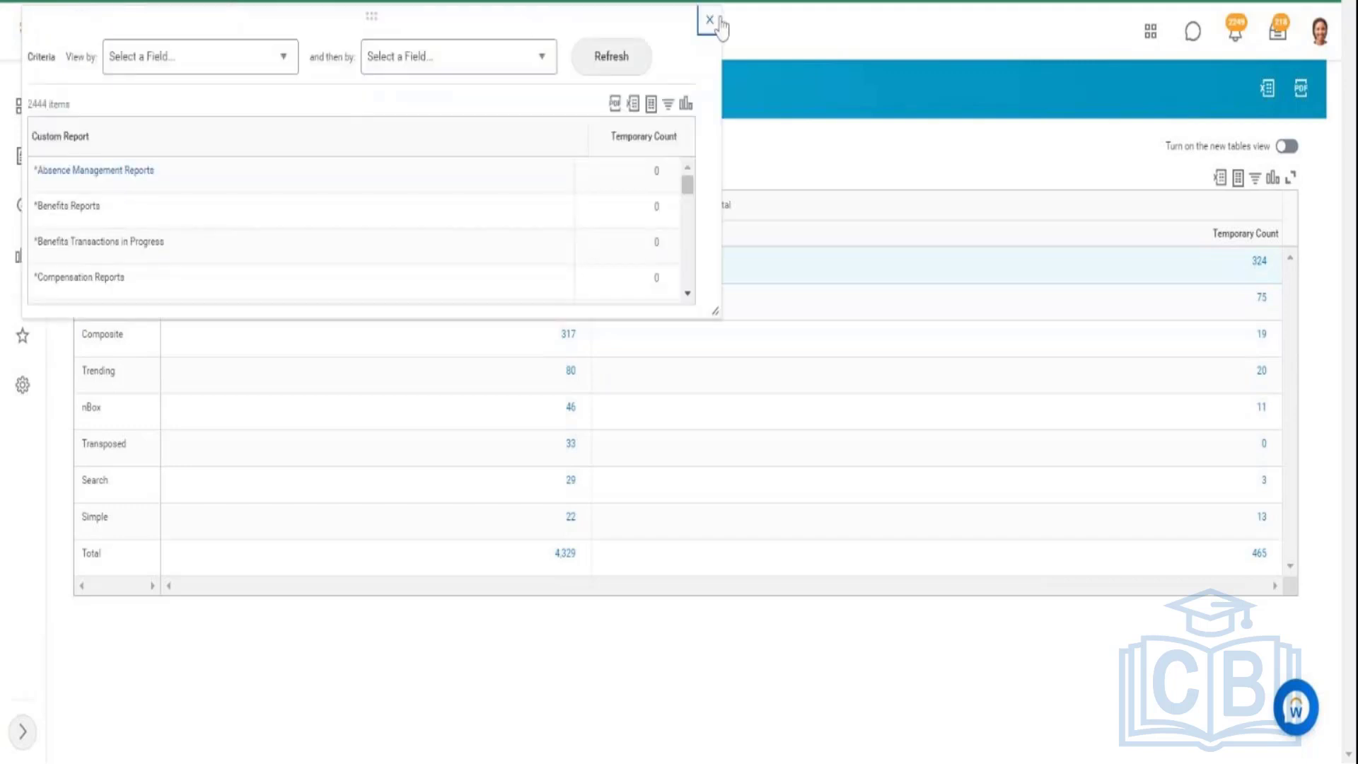
click(709, 19)
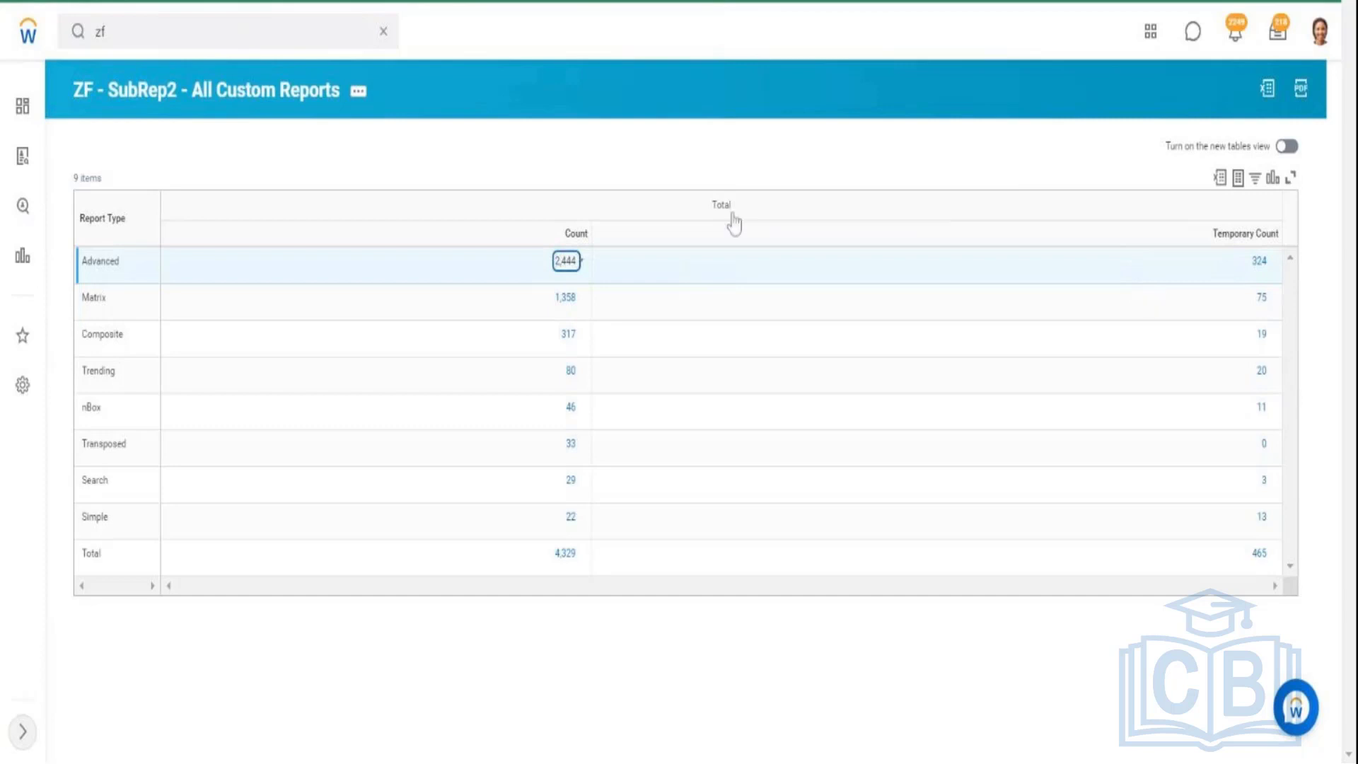
Step: Check the Temporary Count column, and view the fields to summarize in the definition of ZF - SubRep2 - All Custom Reports
drag(395, 94, 74, 94)
click(74, 95)
drag(1215, 240, 1285, 245)
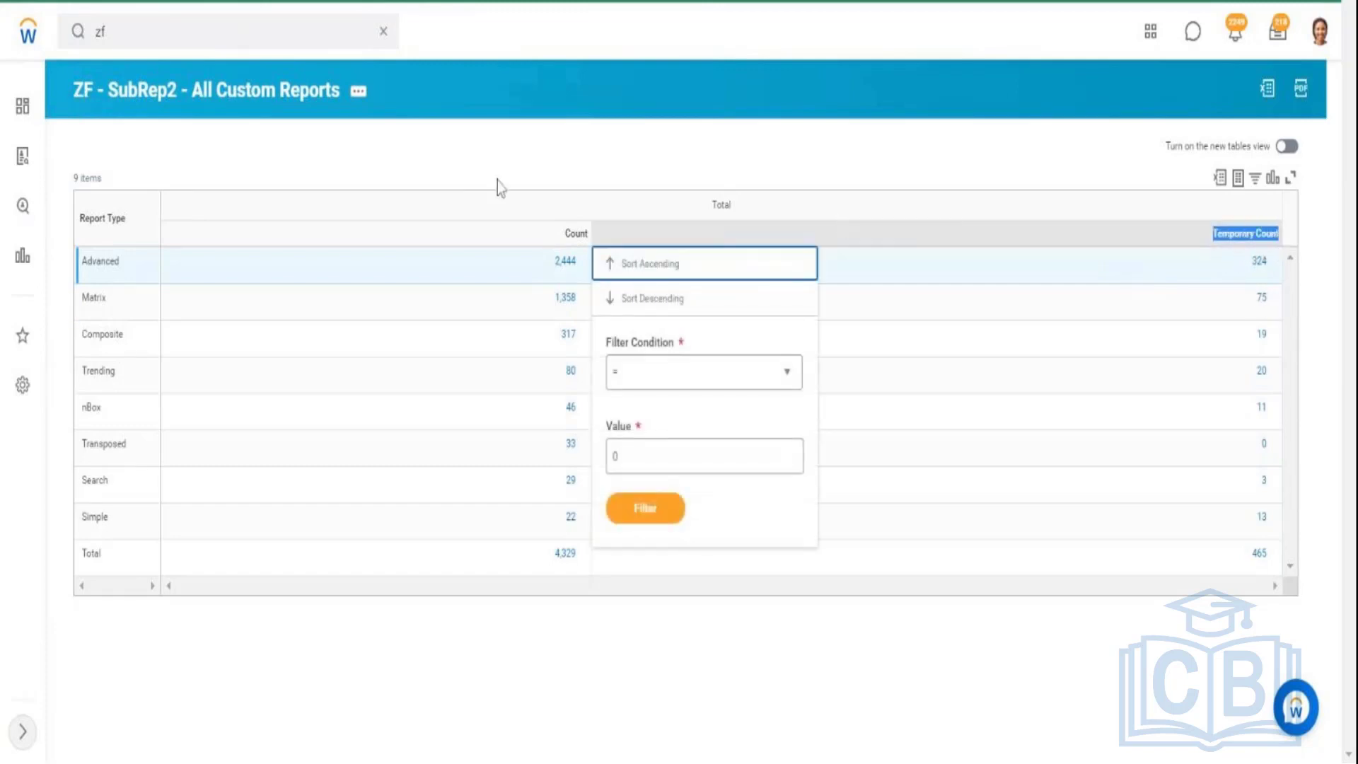
click(244, 94)
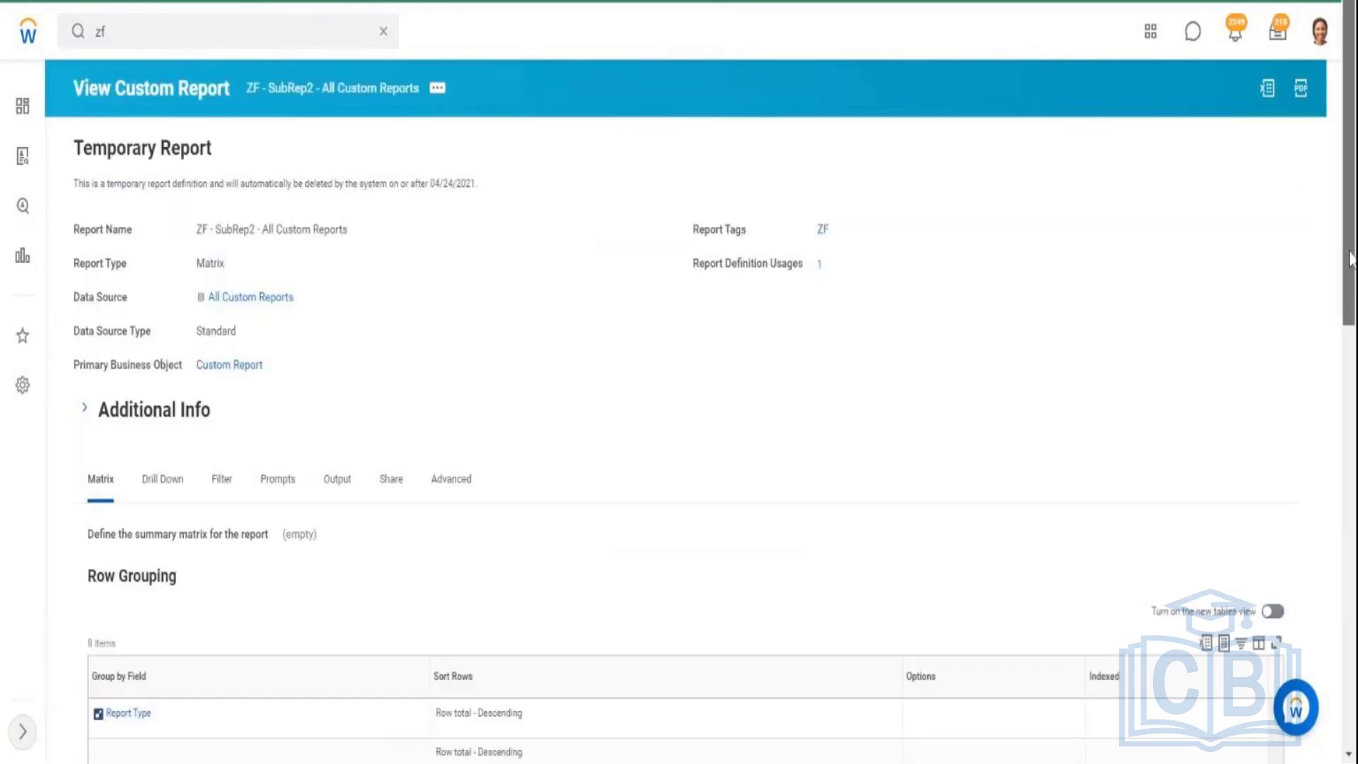
drag(1352, 251, 1352, 672)
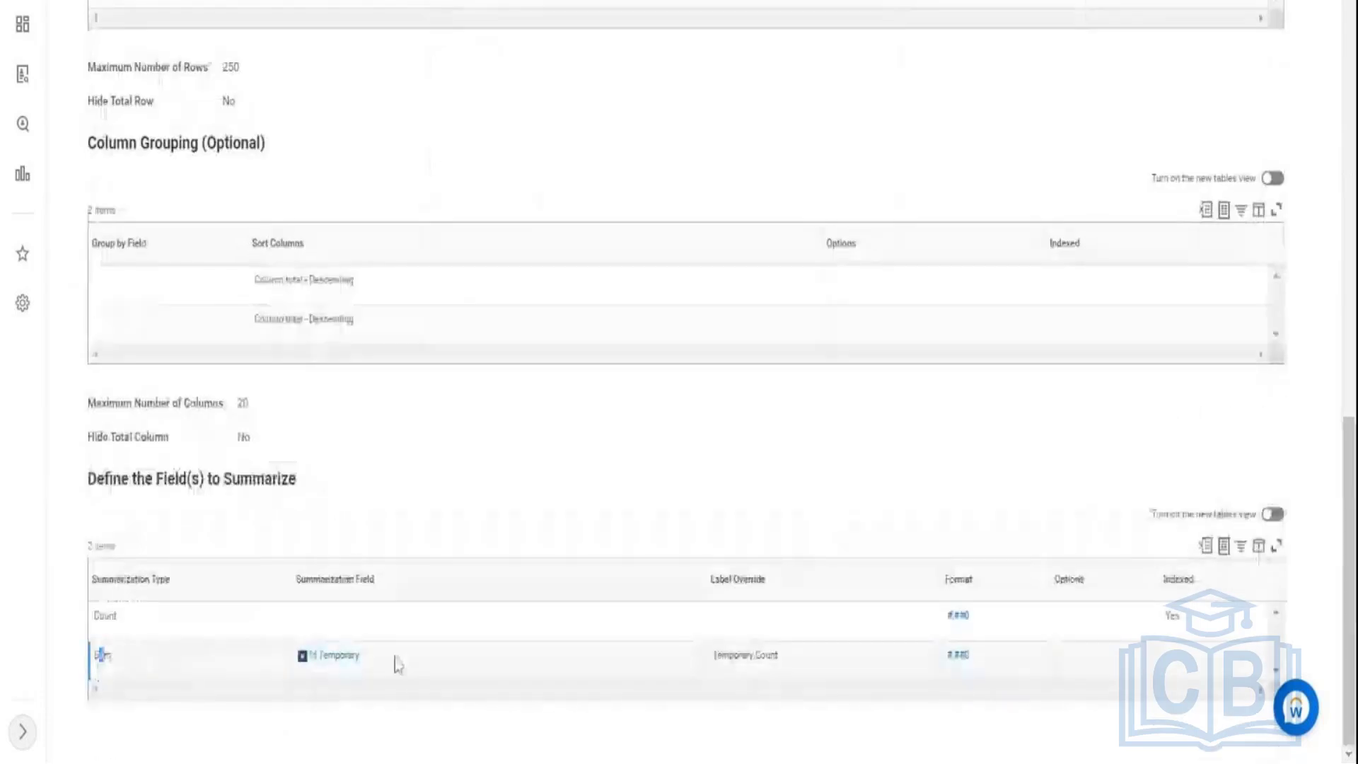
Step: View the details of the Is Temporary calculated field used in the Sum row, and close them
mouse_move(375, 661)
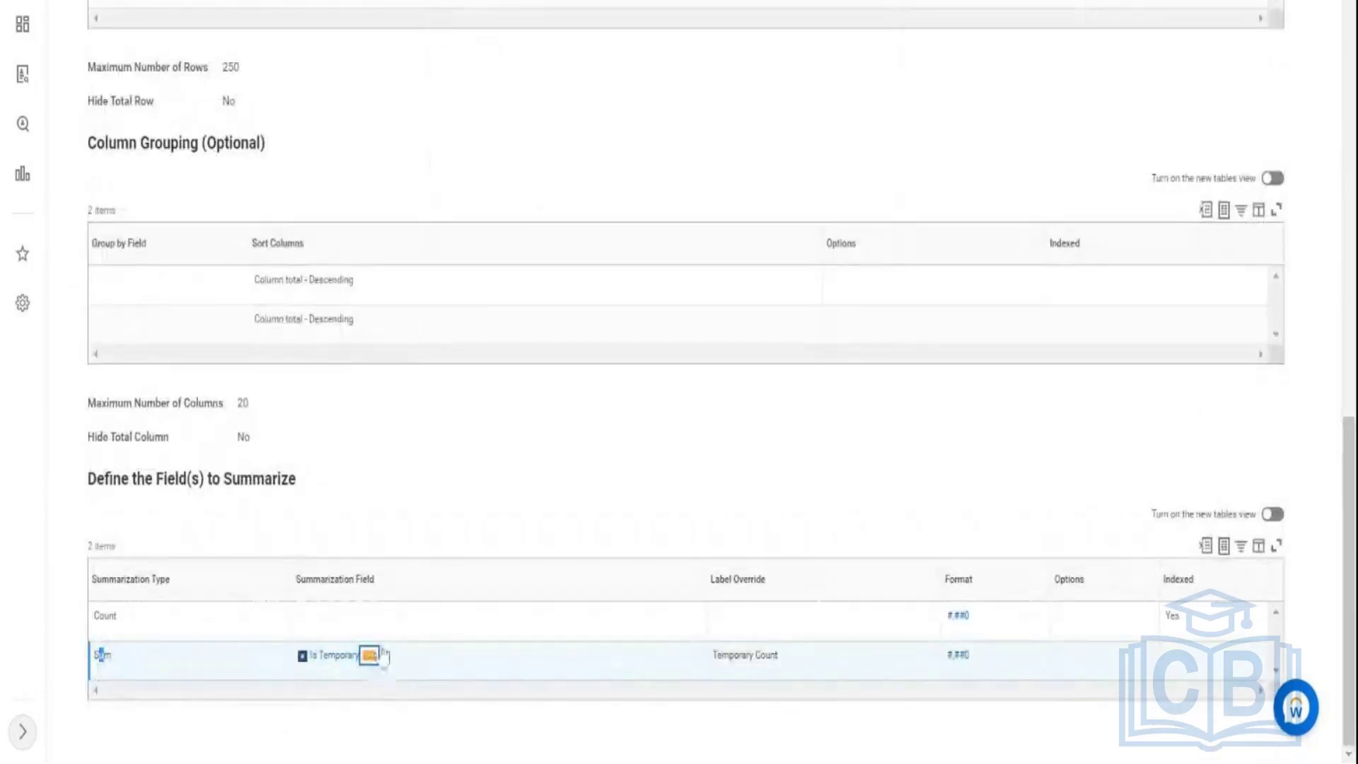
click(373, 654)
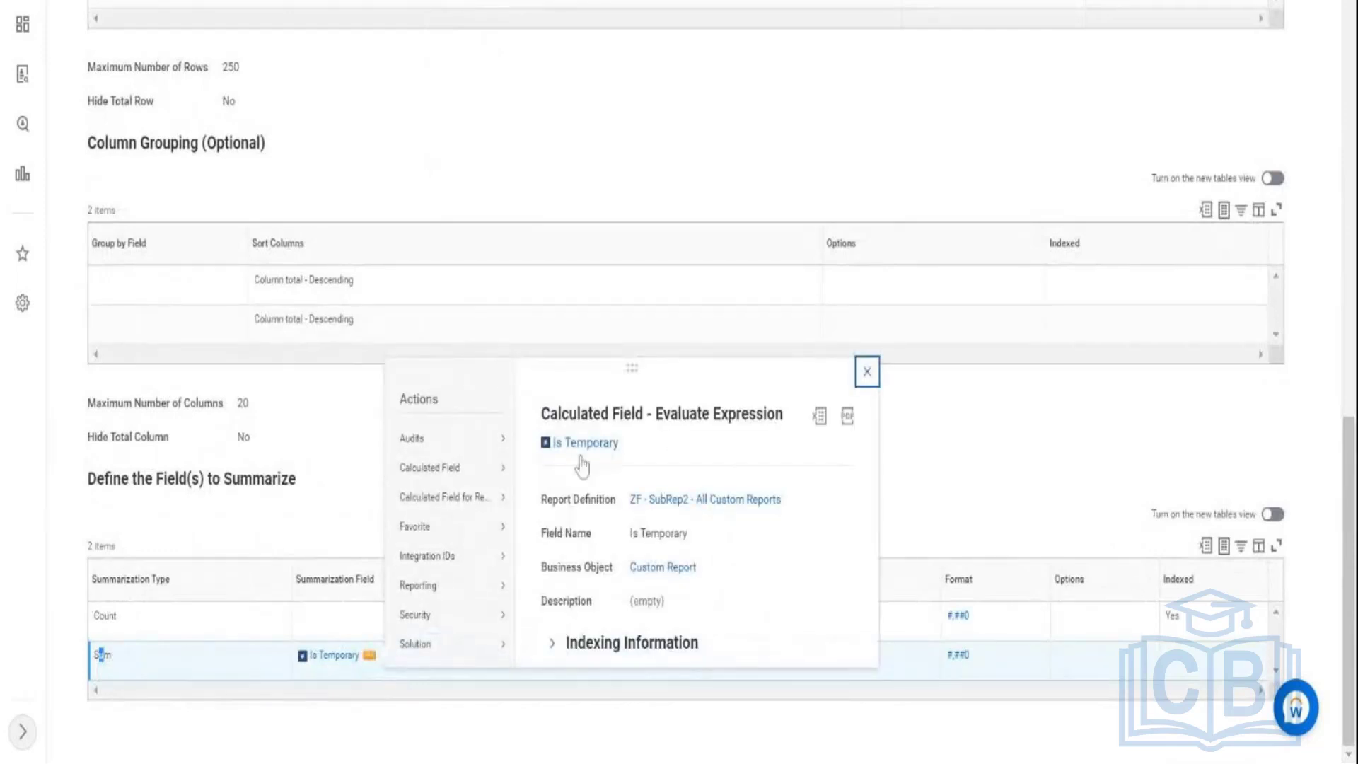
drag(624, 447, 592, 460)
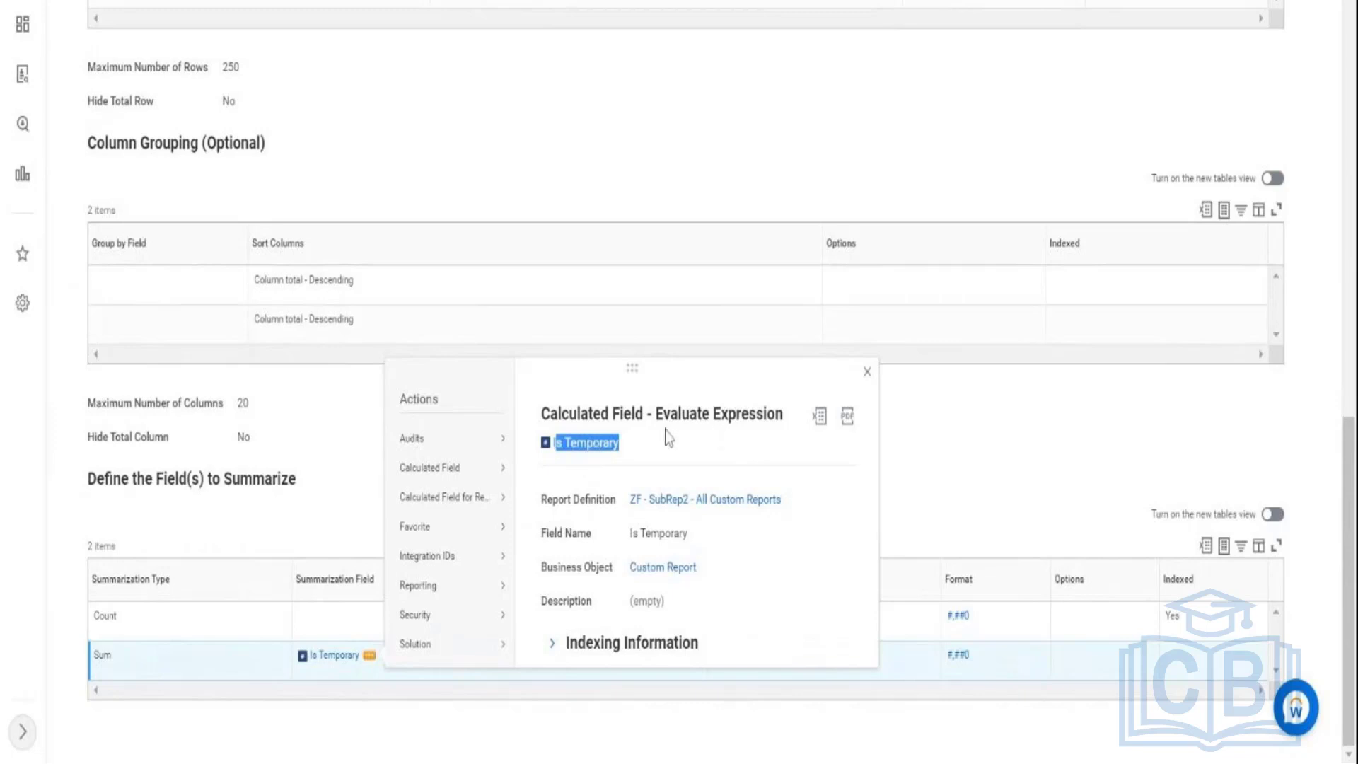
drag(664, 414, 748, 424)
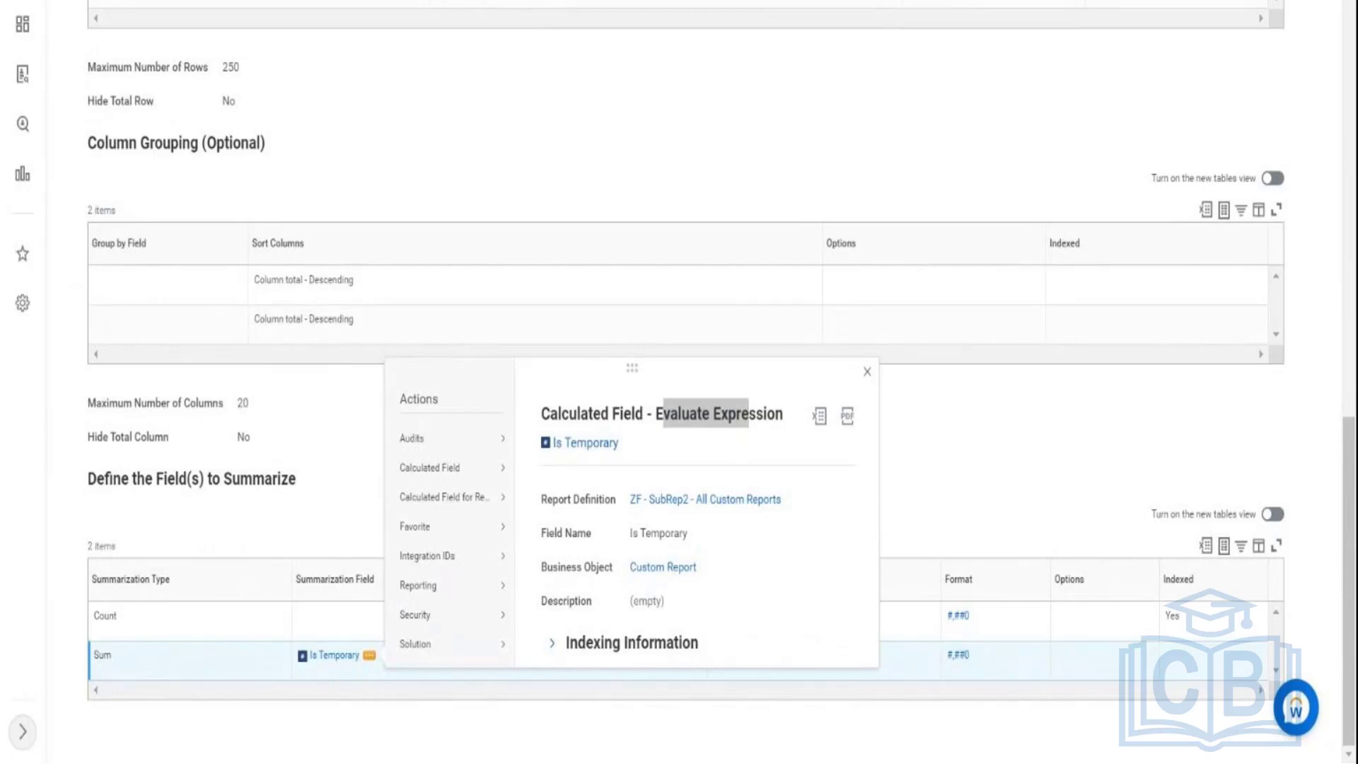
click(732, 133)
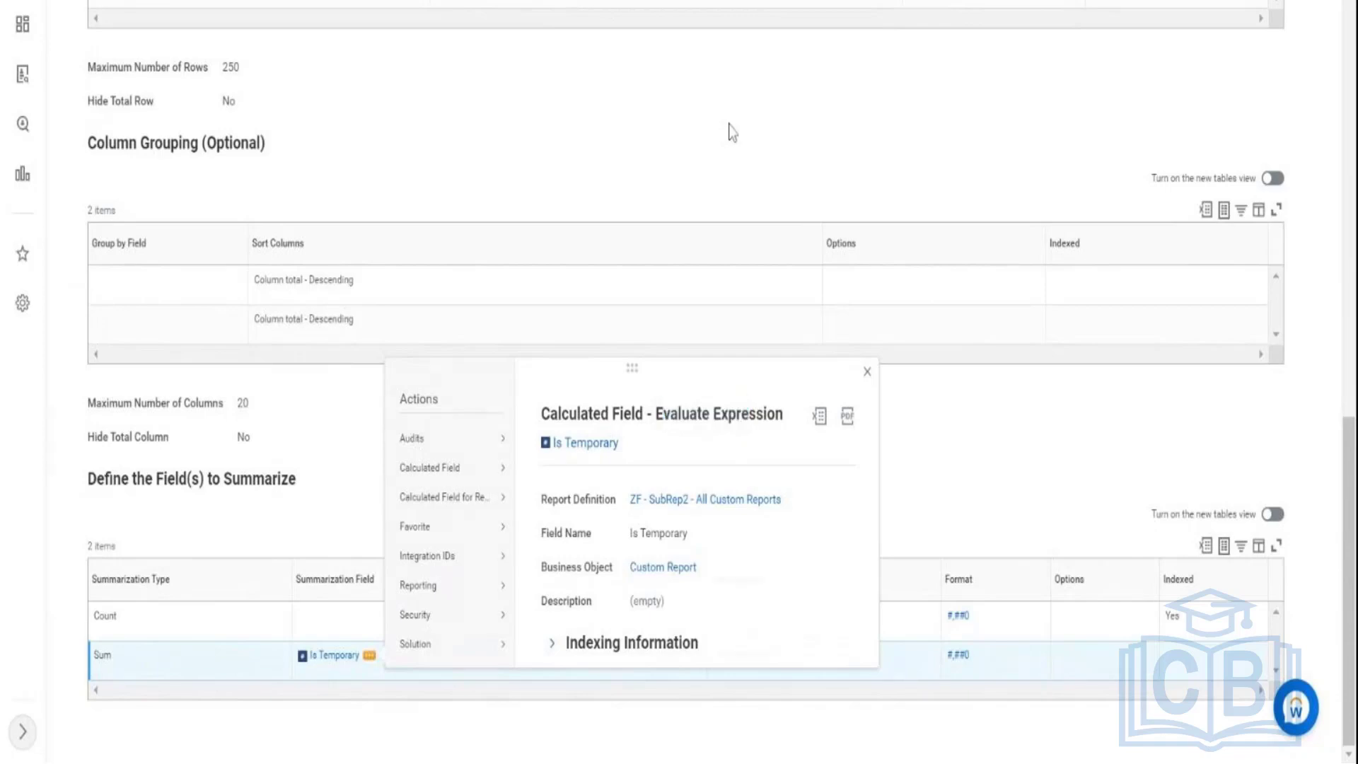
Step: Review the report definition's row grouping and its Sum summarization on the Is Temporary field
scroll(732, 132, up, 5)
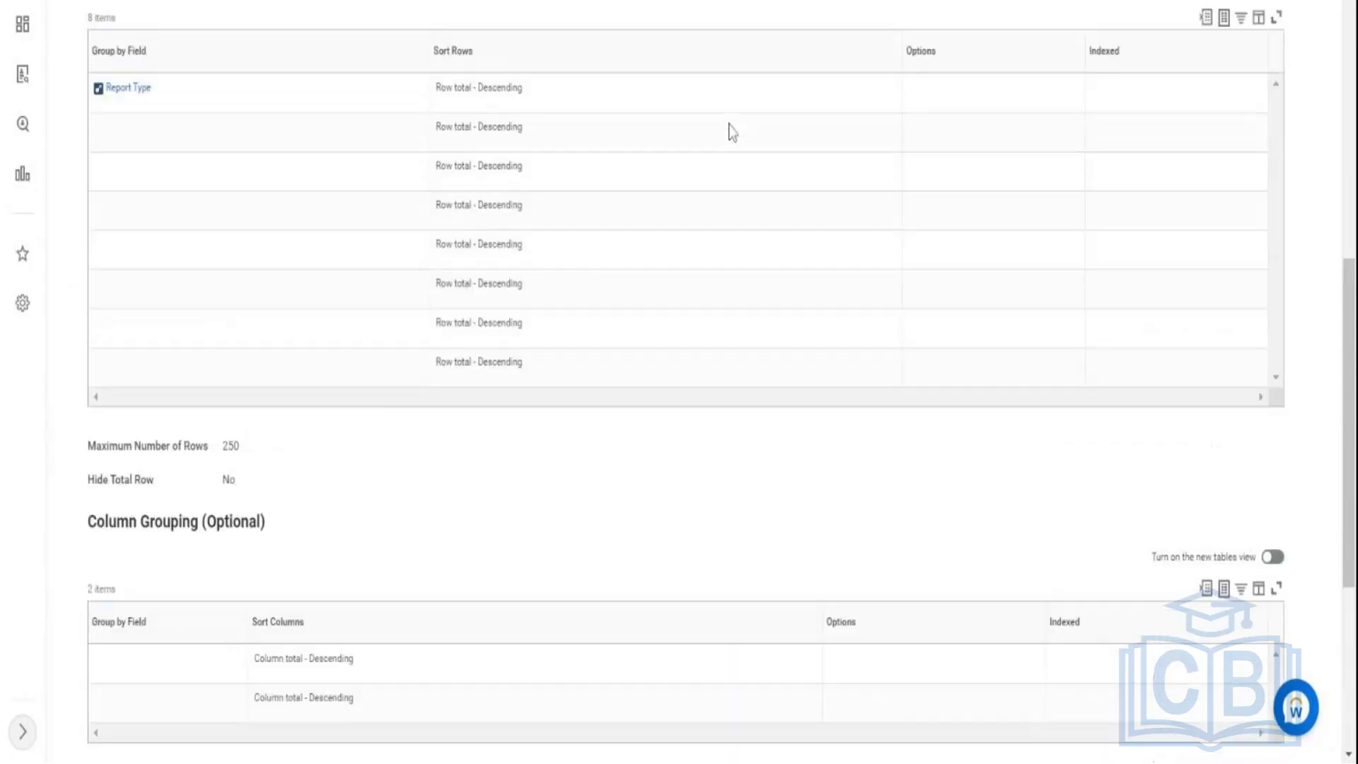
scroll(730, 132, up, 8)
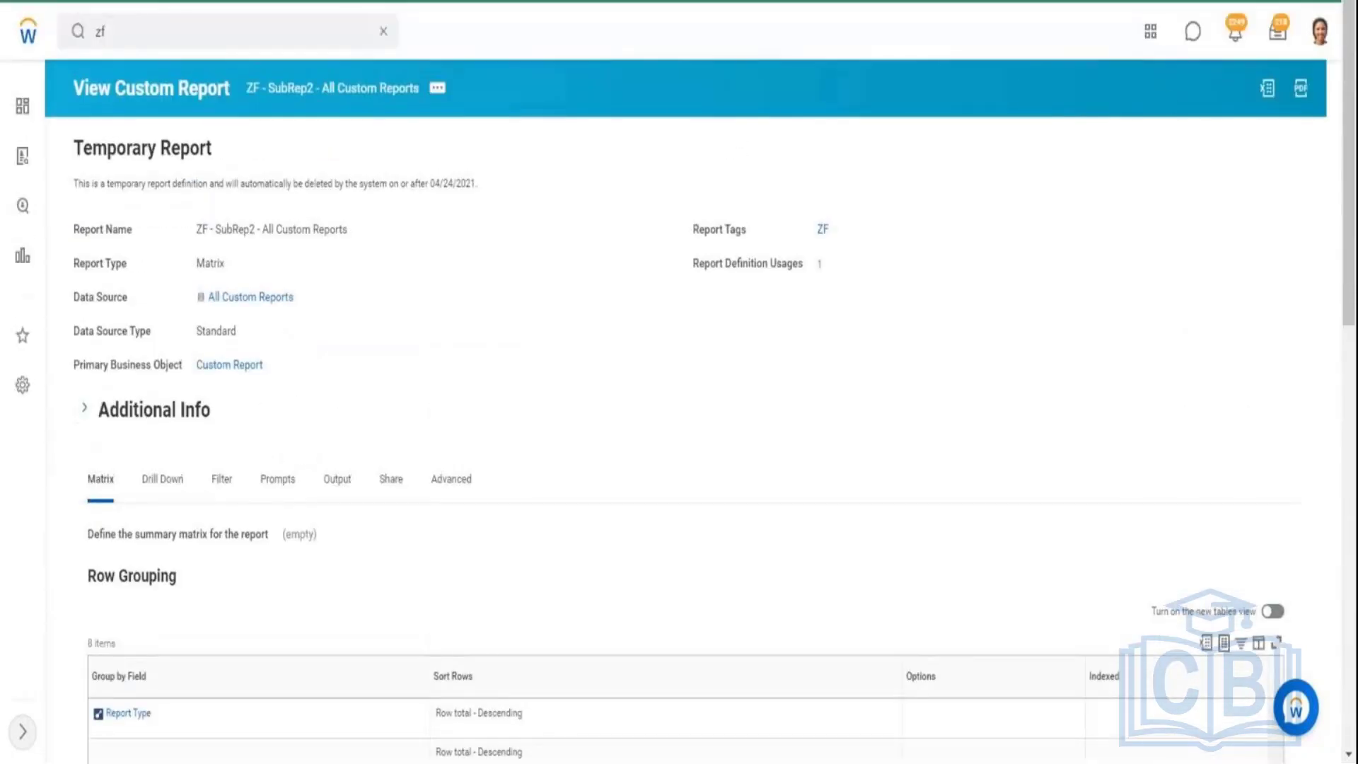
scroll(678, 382, down, 13)
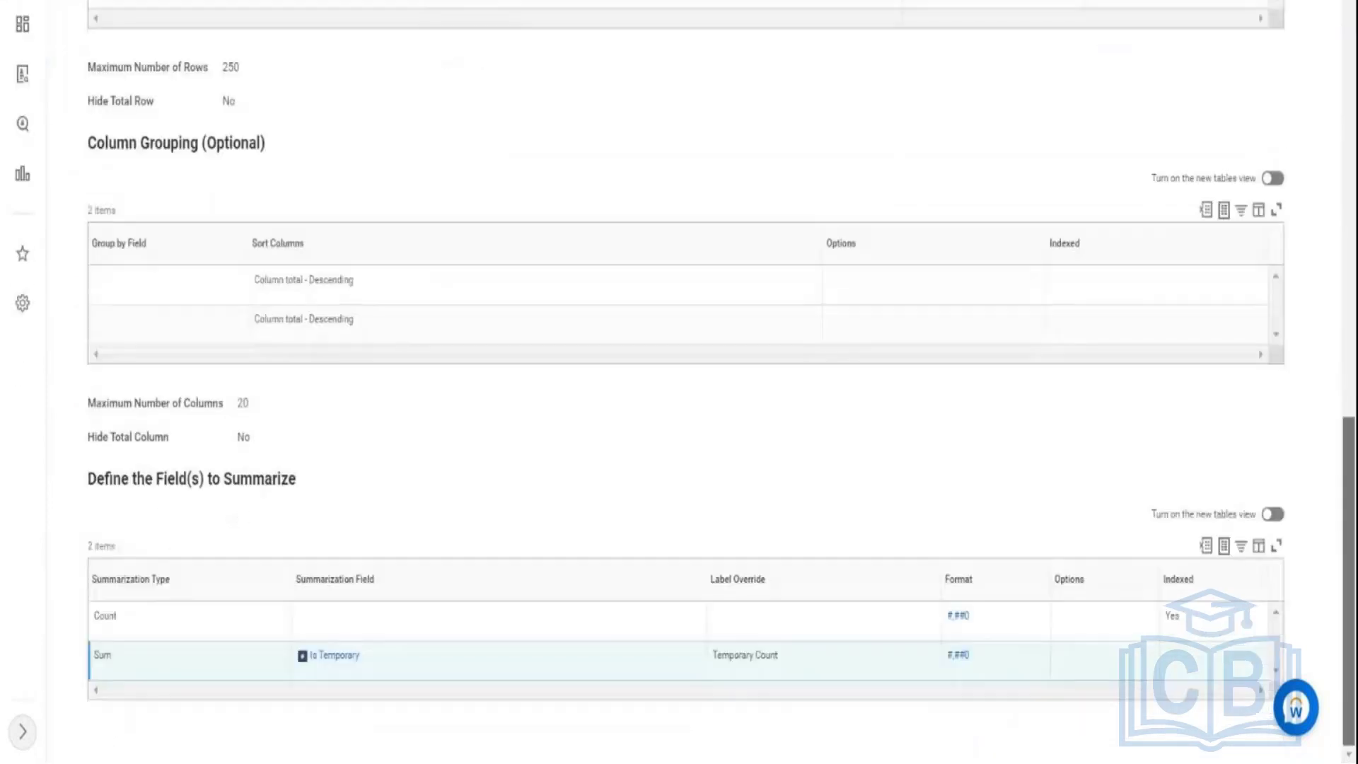
mouse_move(116, 670)
drag(113, 656, 434, 655)
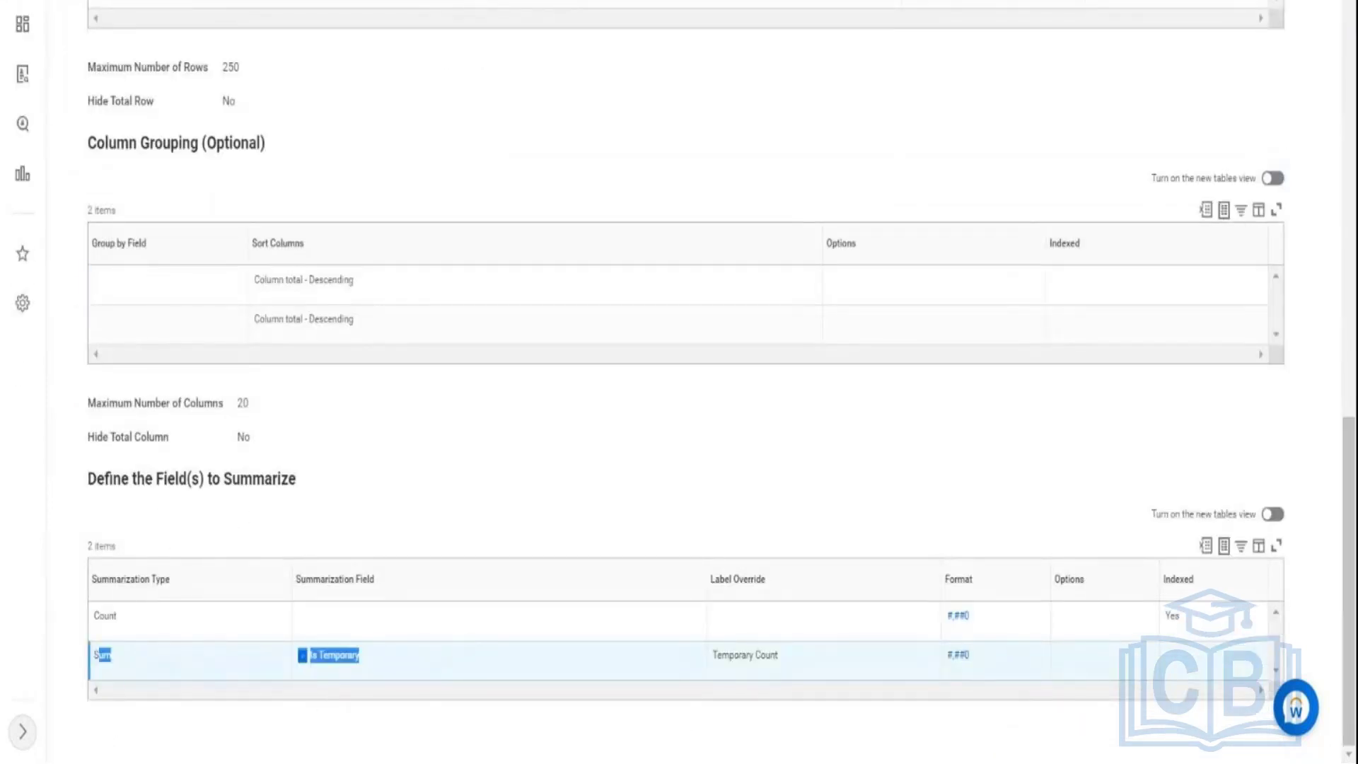
click(1348, 47)
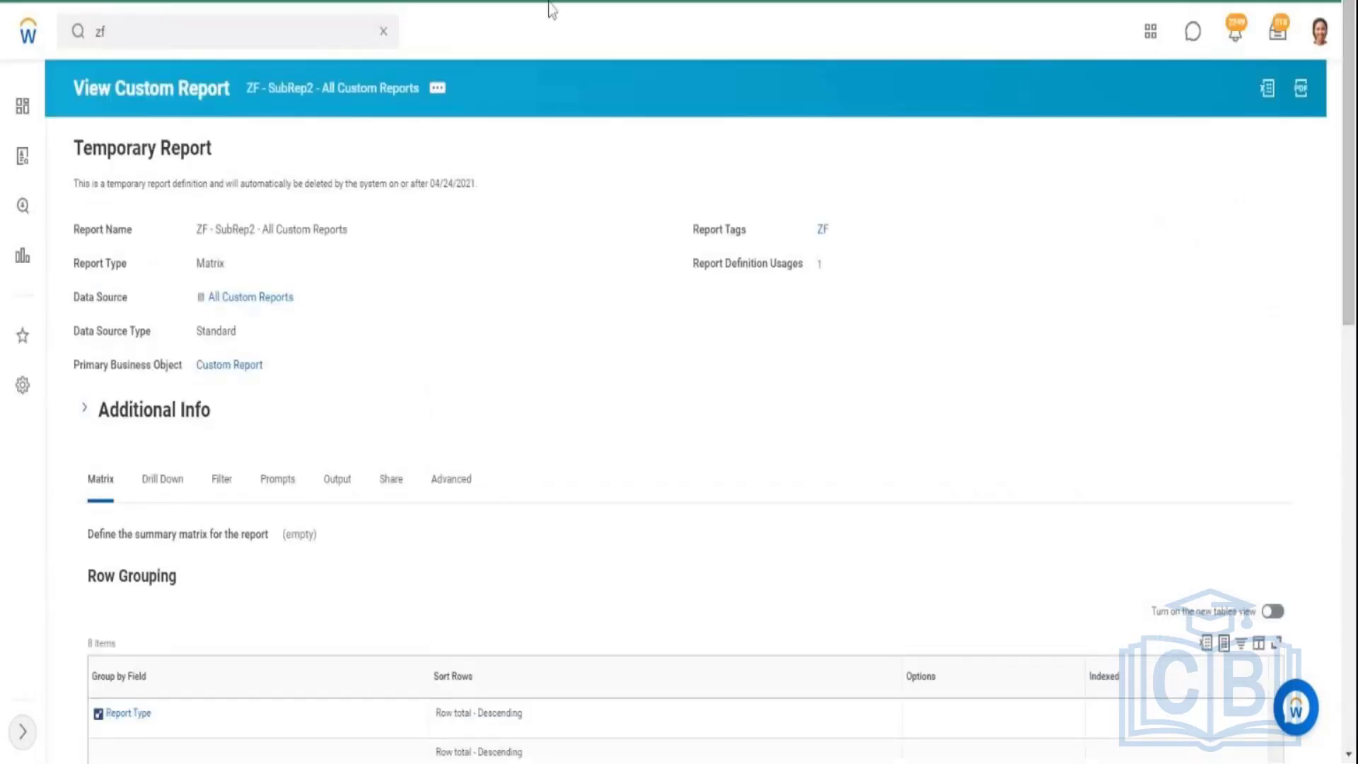
Step: Search for "create custom report" and open the Create Custom Report task
click(383, 33)
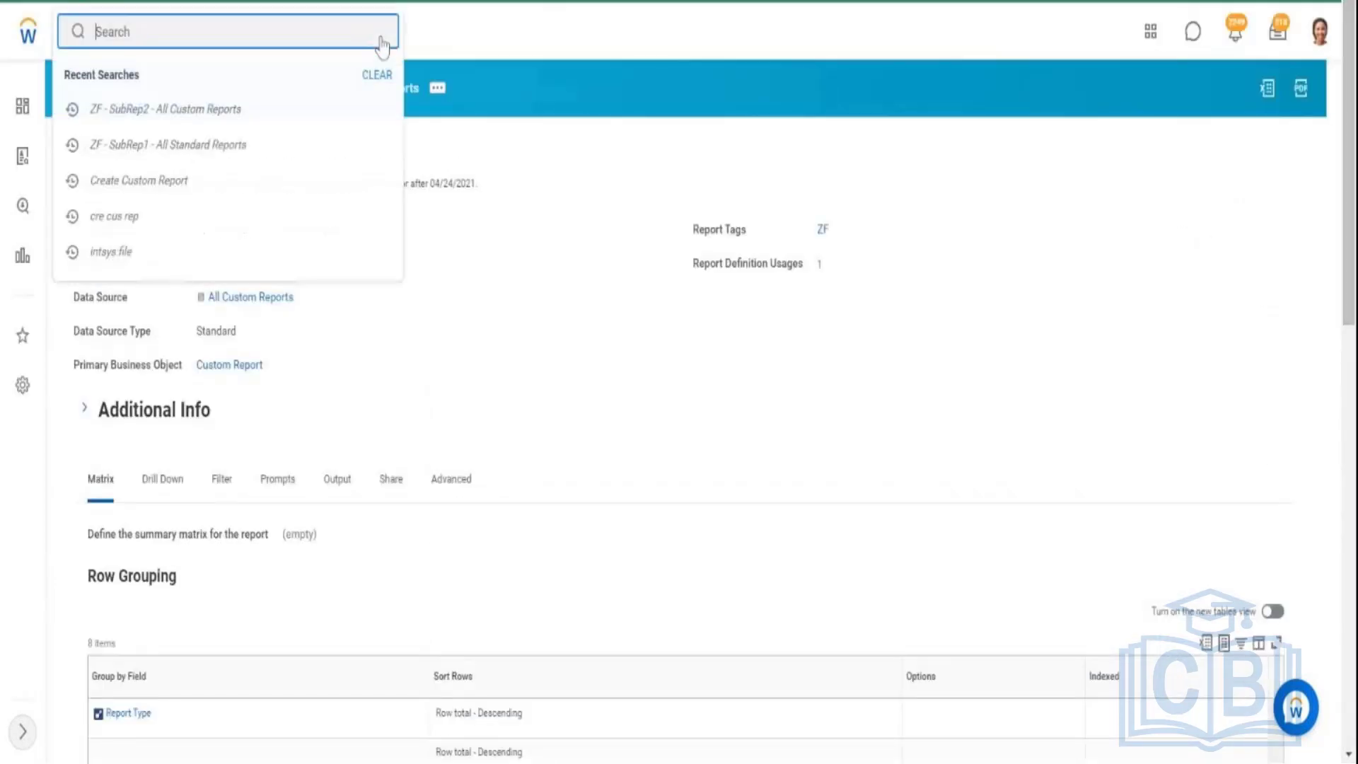
text(create custom report)
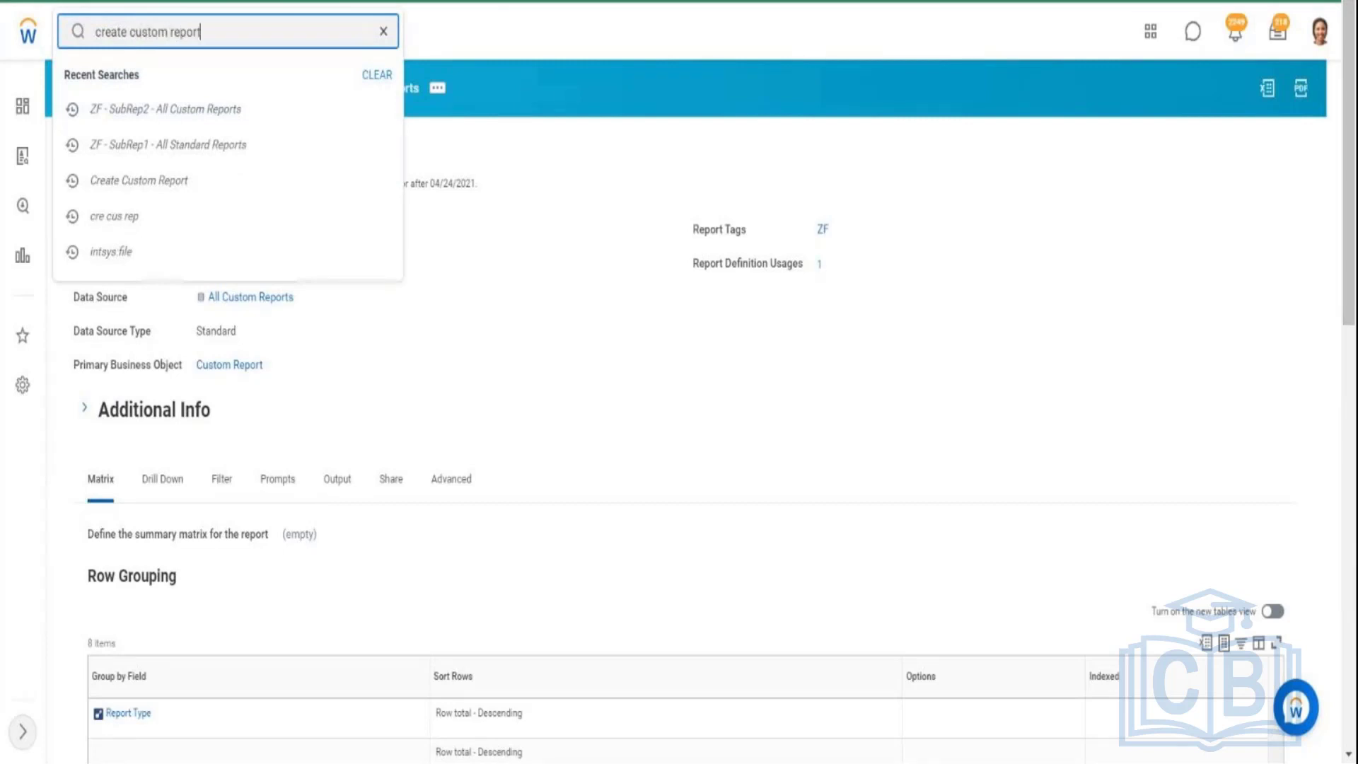
click(198, 100)
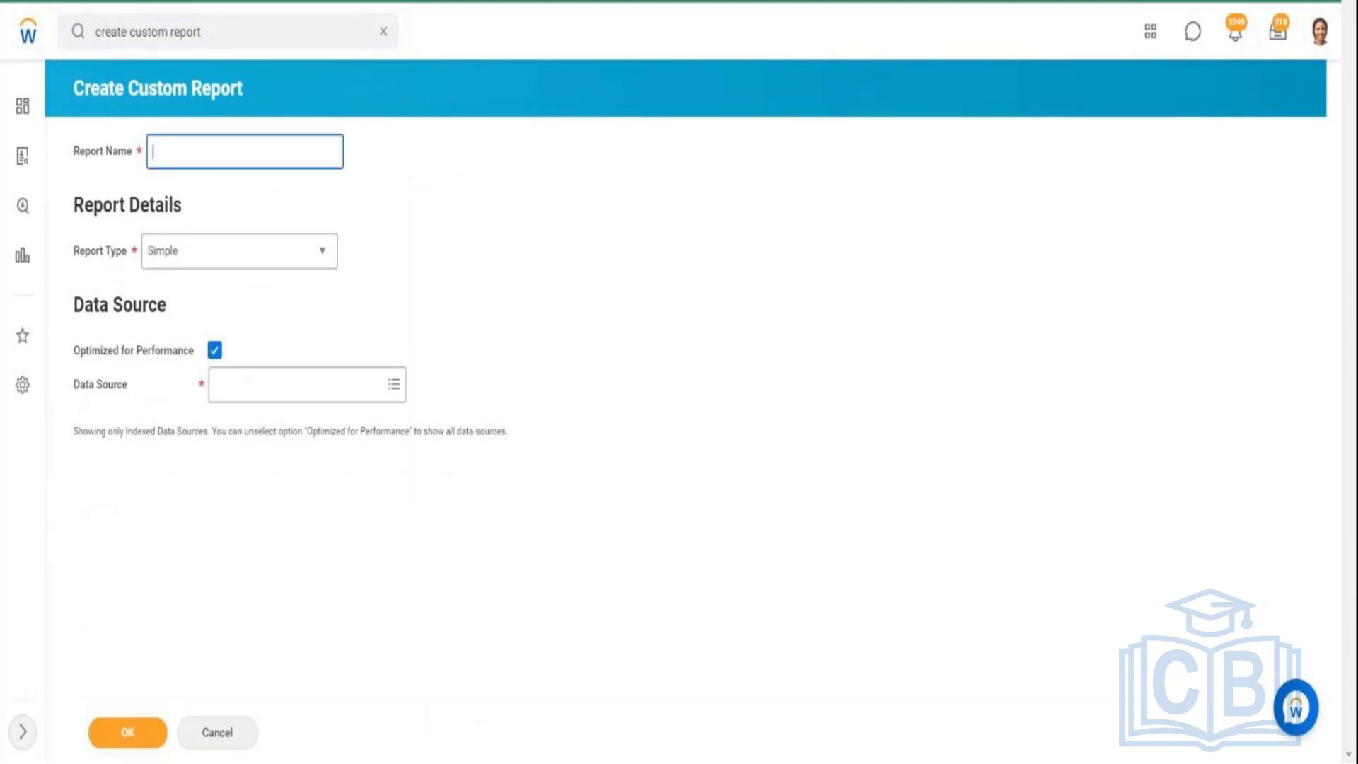
Step: Name the report "ZF - View All Reports in Tenant", set its type to Composite, and add a business object row
text(ZF - View All Reports in Tenna)
key(BackSpace)
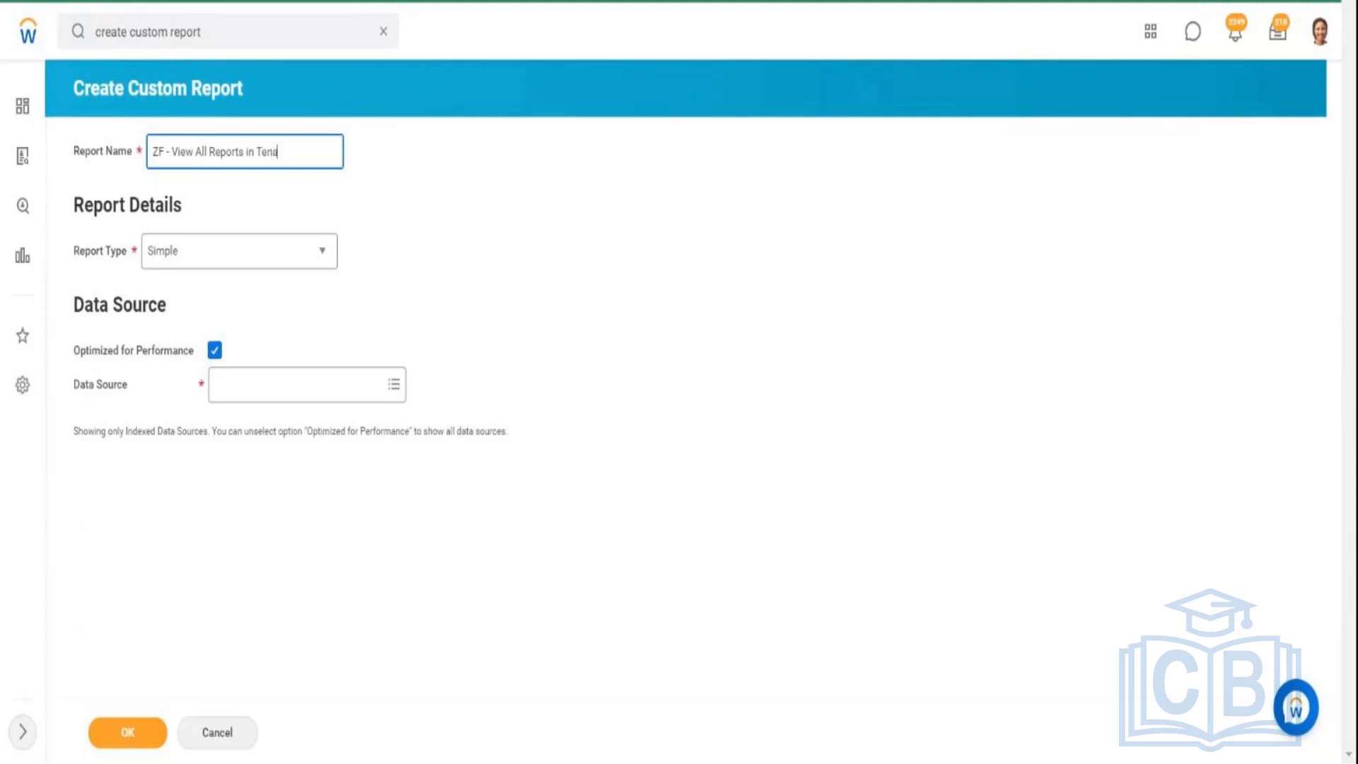
text(nt)
click(313, 261)
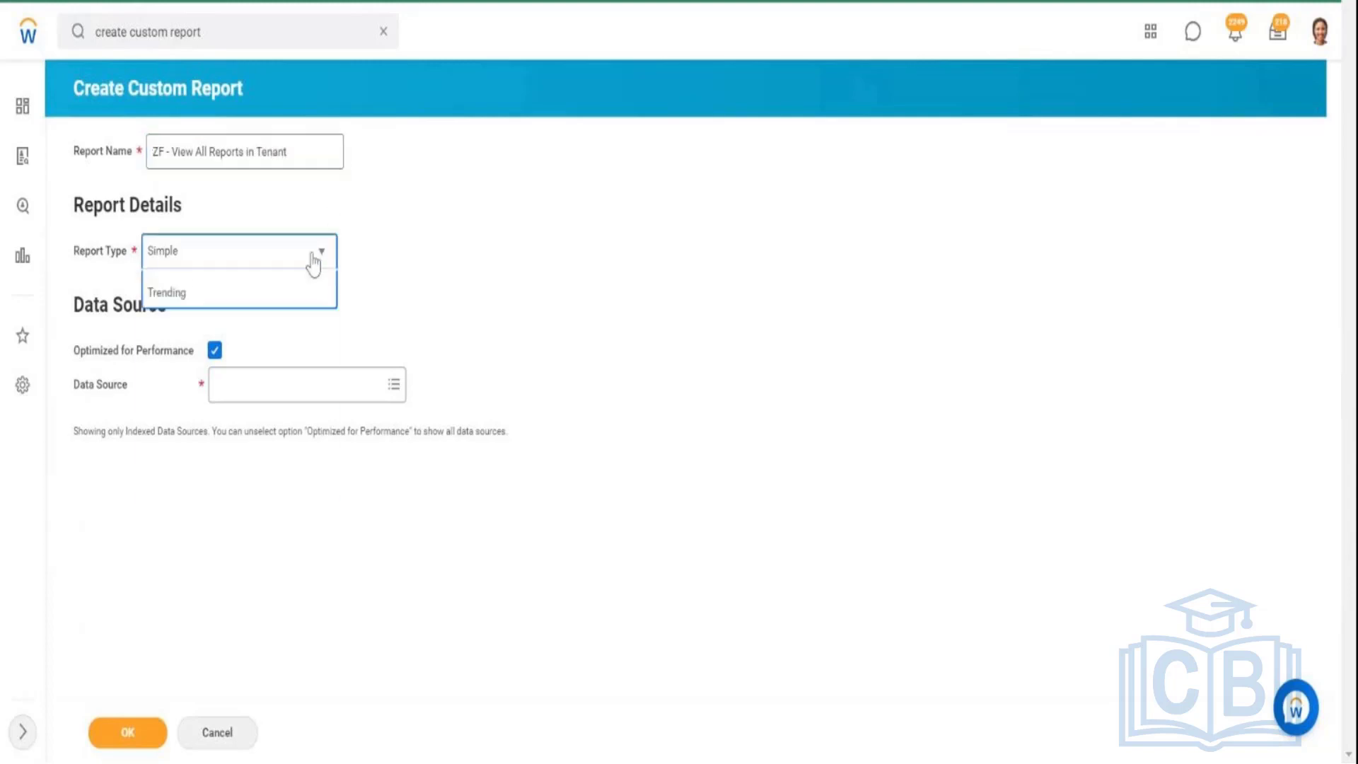
click(203, 340)
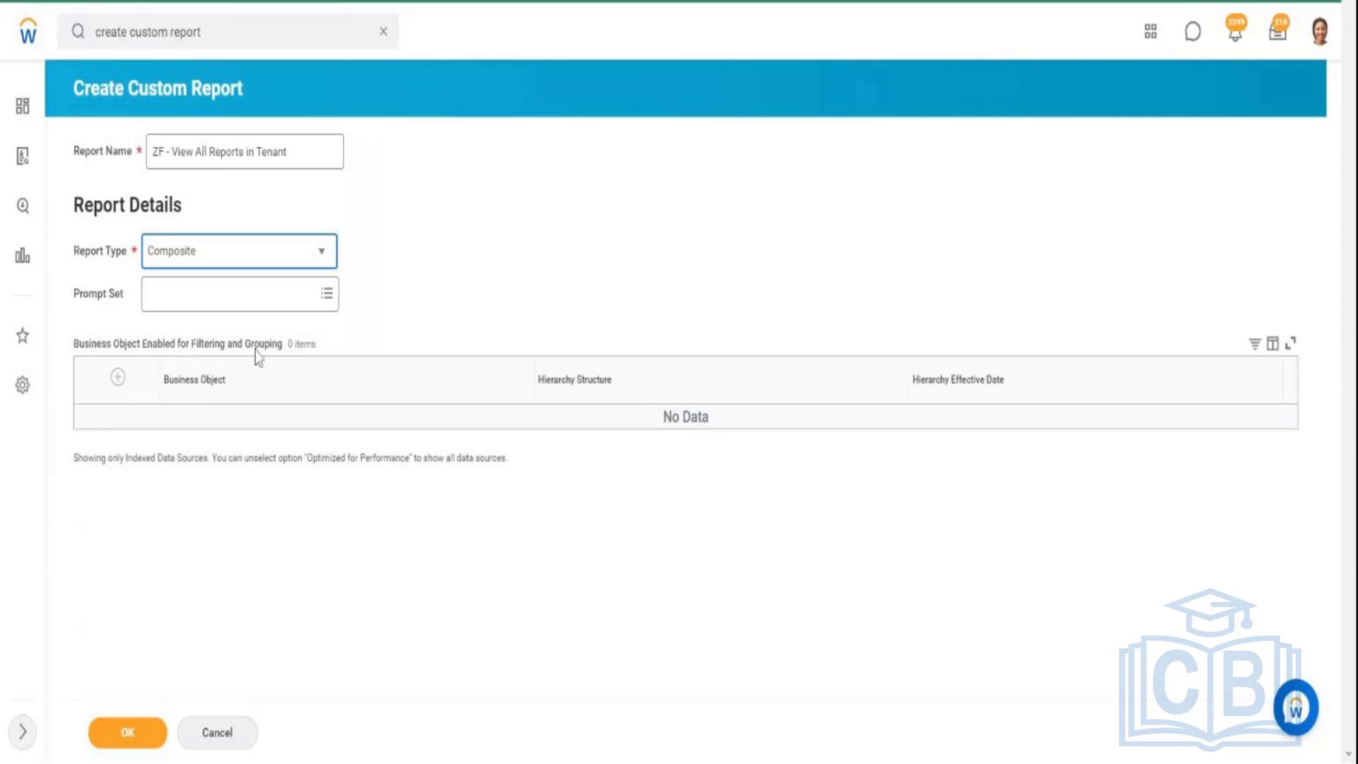
click(117, 380)
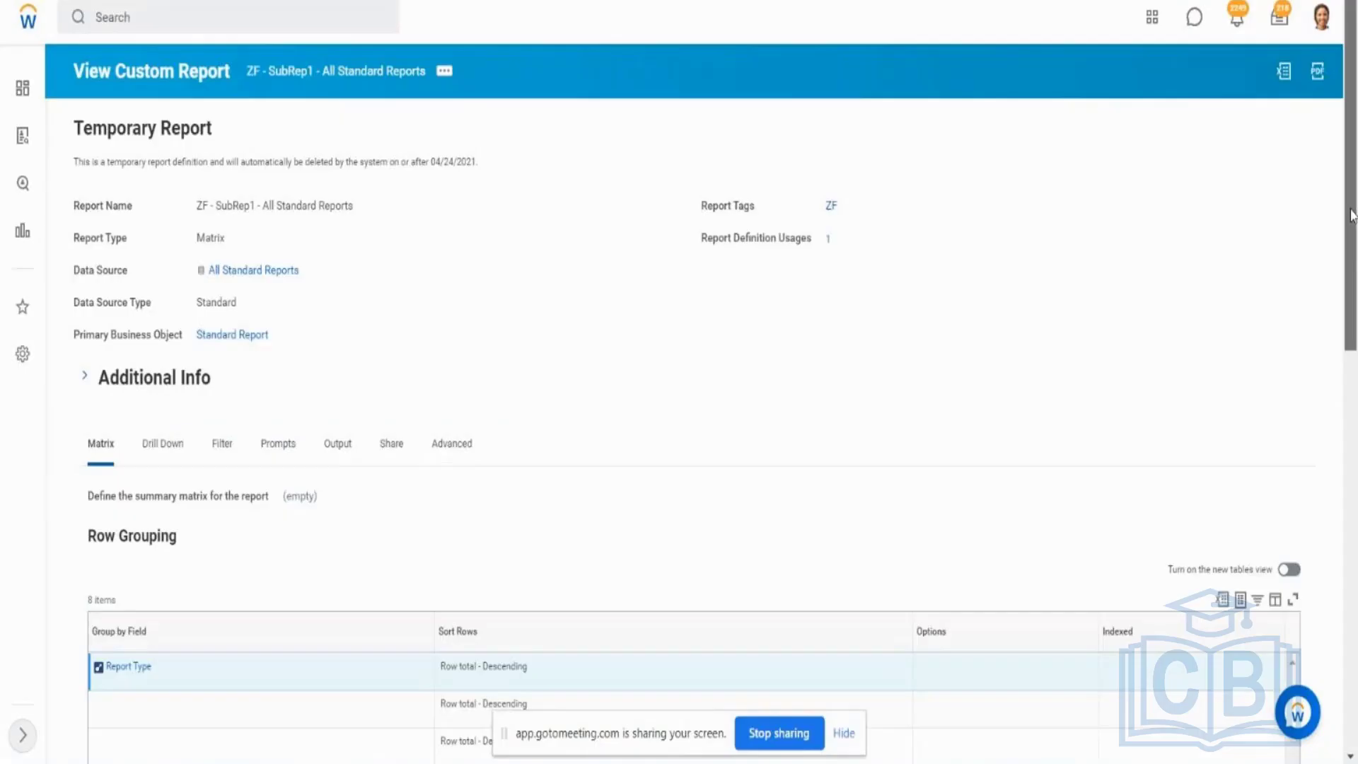
Step: Check the primary business object in the definition of ZF - SubRep1 - All Standard Reports
scroll(679, 382, down, 1)
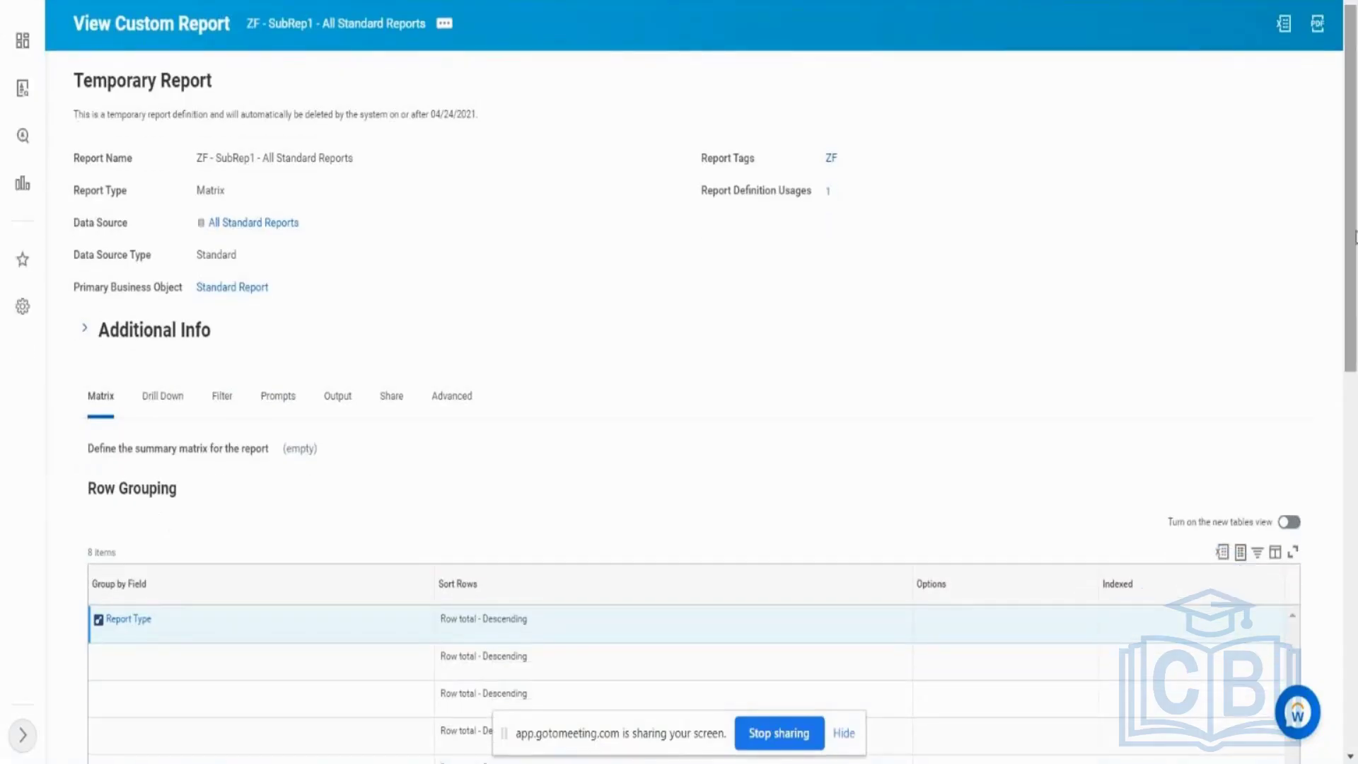
drag(1355, 237, 1355, 297)
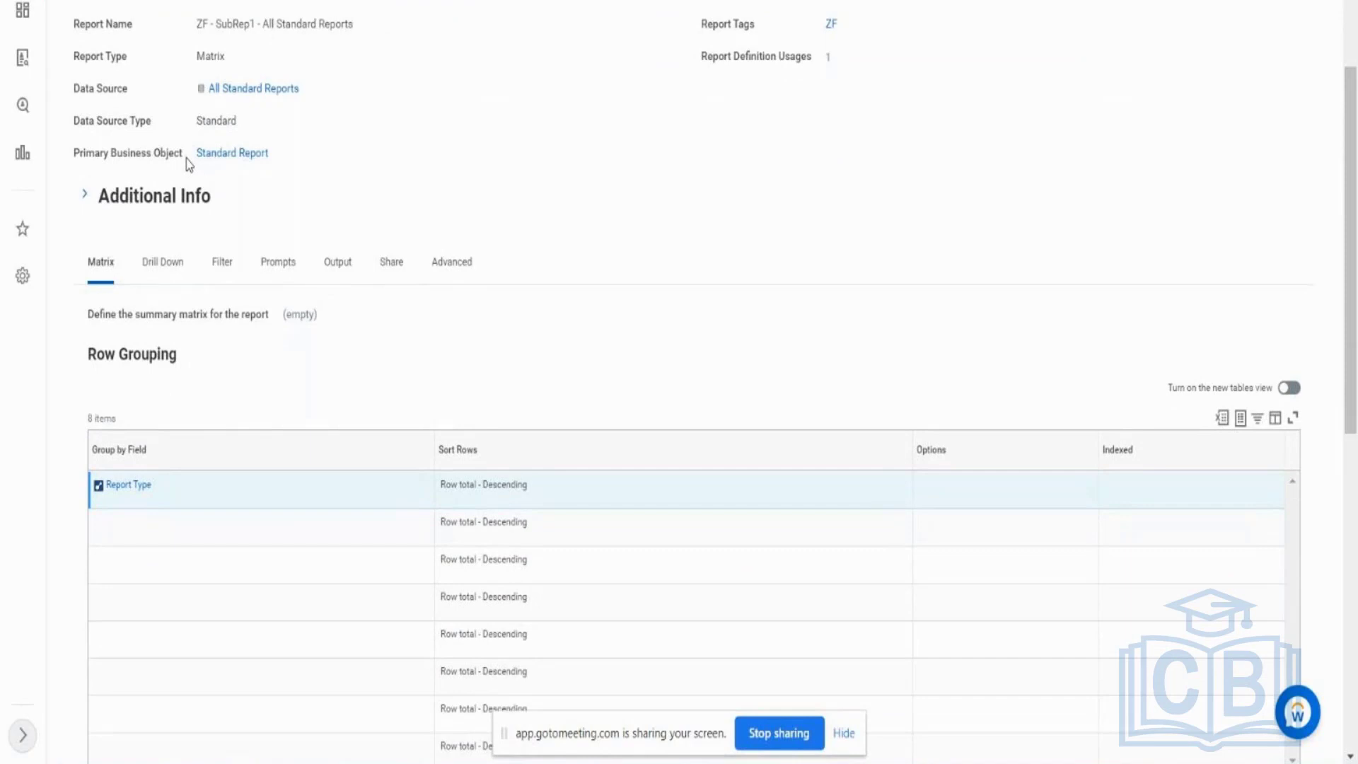
drag(197, 164, 239, 152)
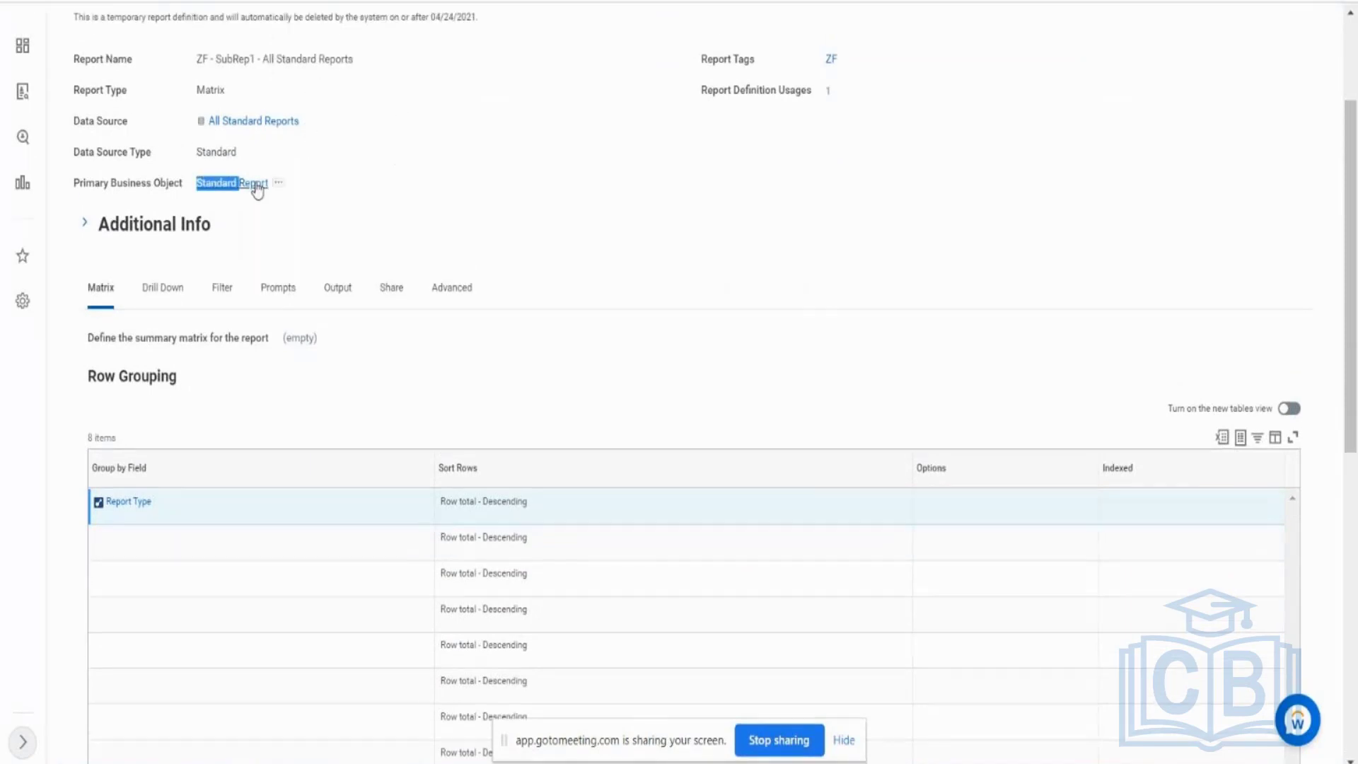
drag(292, 188, 195, 189)
Step: Check the primary business object in the definition of ZF - SubRep2 - All Custom Reports
scroll(620, 107, down, 3)
scroll(620, 107, up, 1)
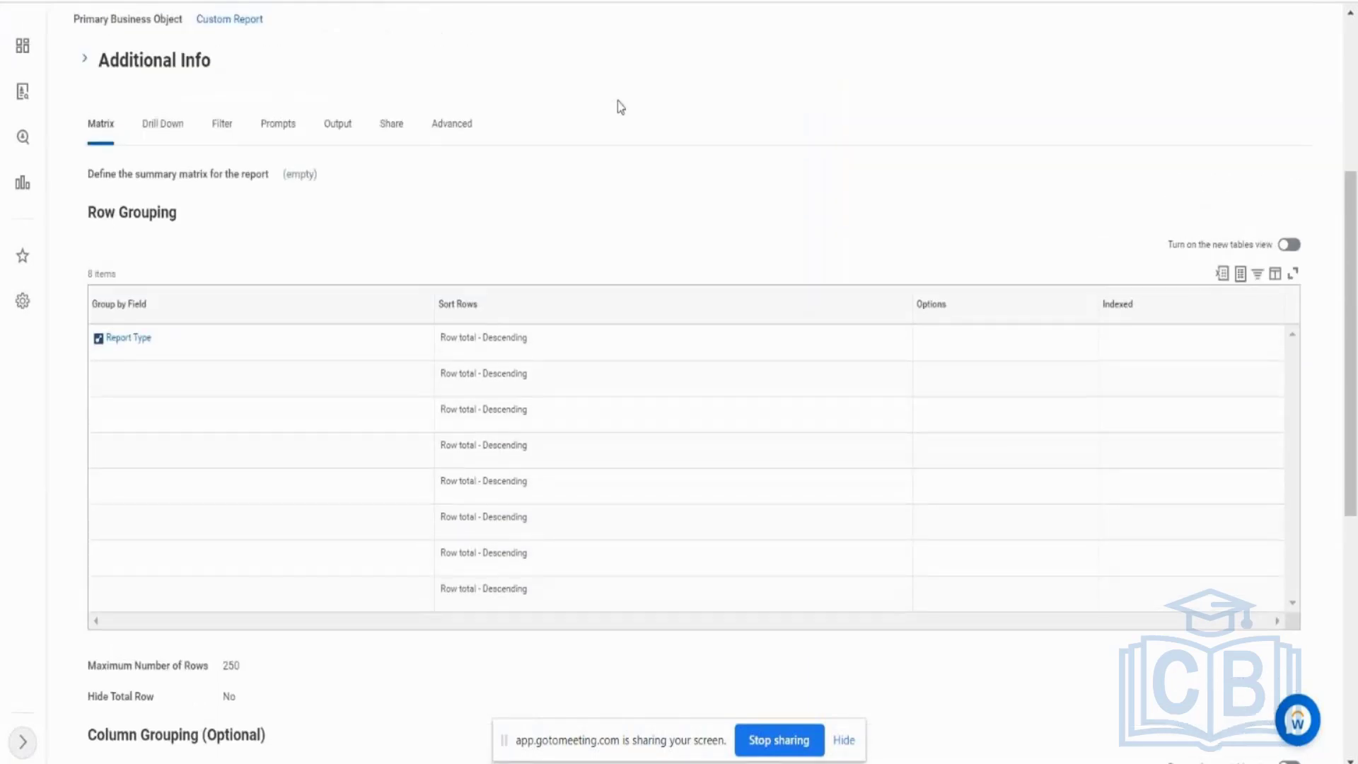
scroll(620, 107, up, 1)
scroll(621, 107, up, 2)
triple_click(201, 141)
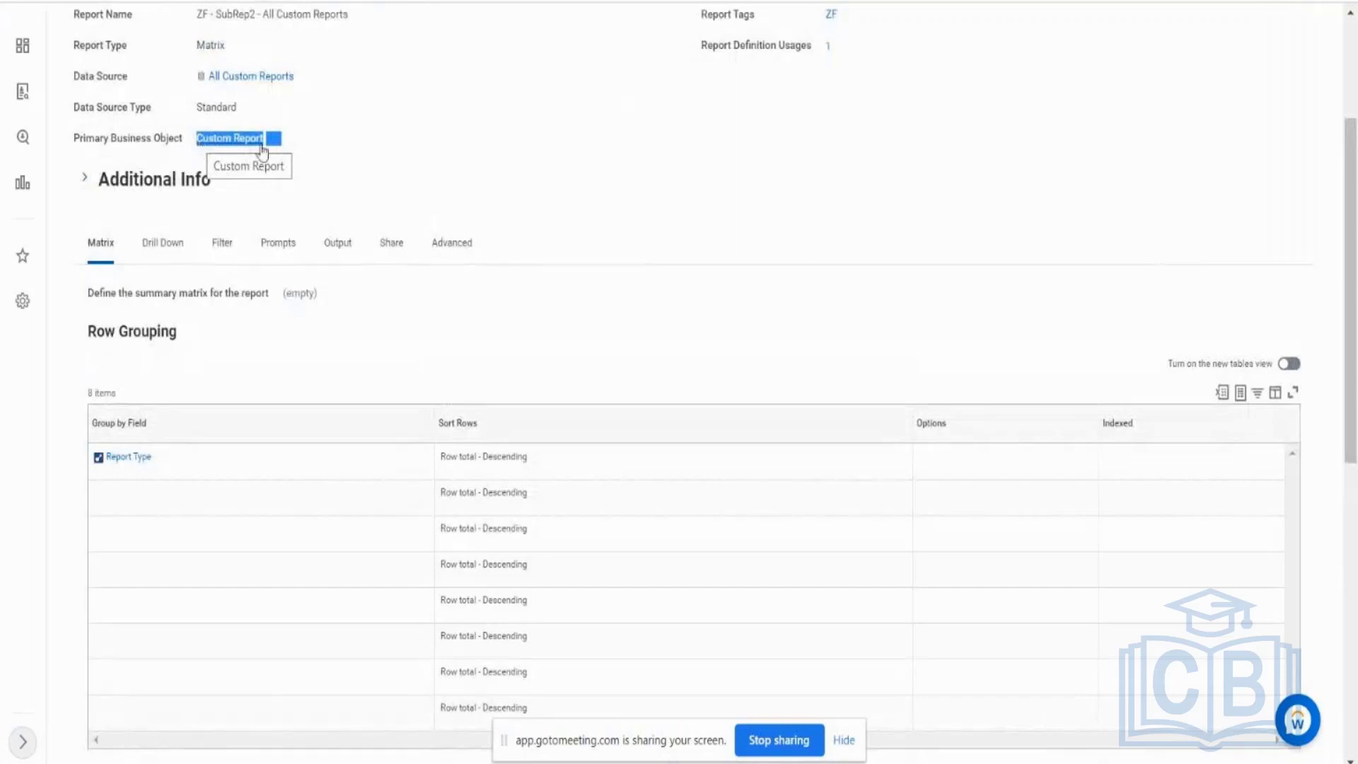
Step: Check the row grouping field in the definition of ZF - SubRep1 - All Standard Reports
click(359, 176)
key(alt+Tab)
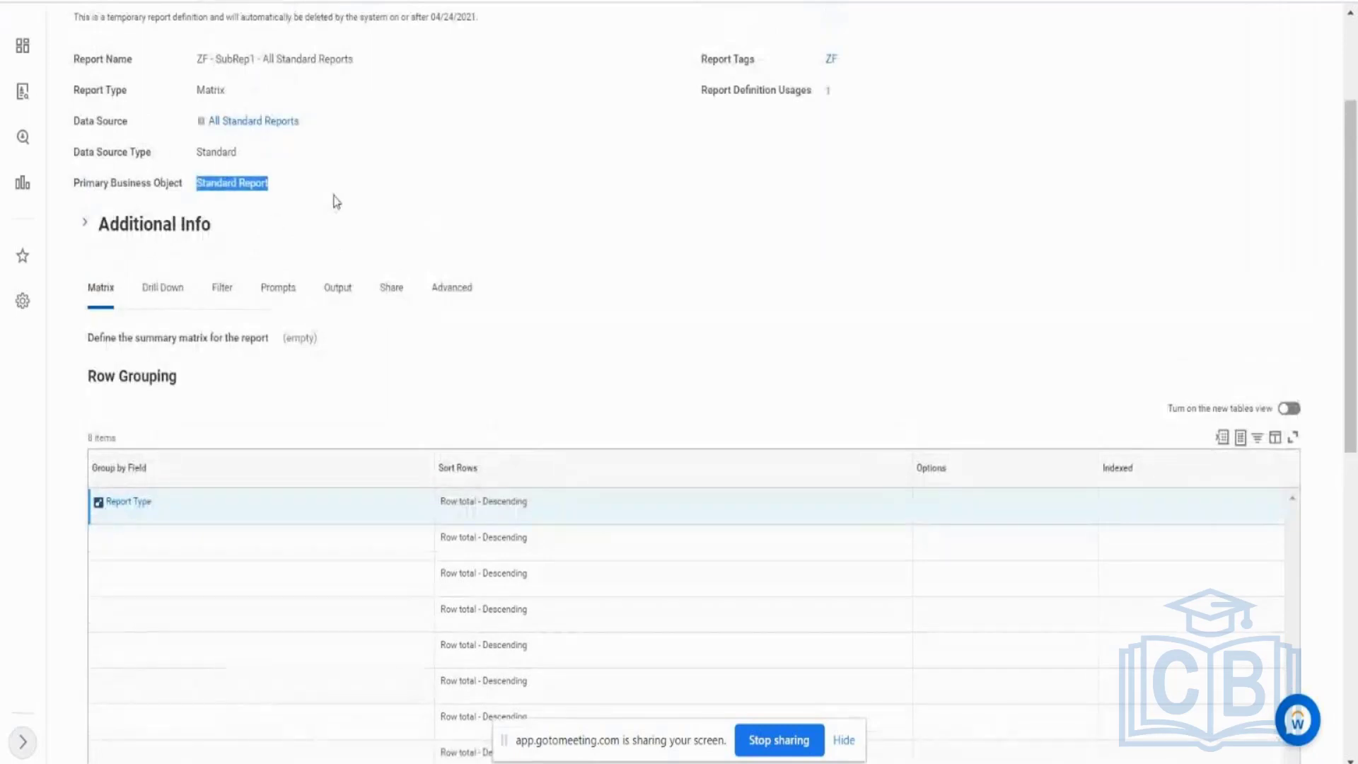
key(alt+Tab)
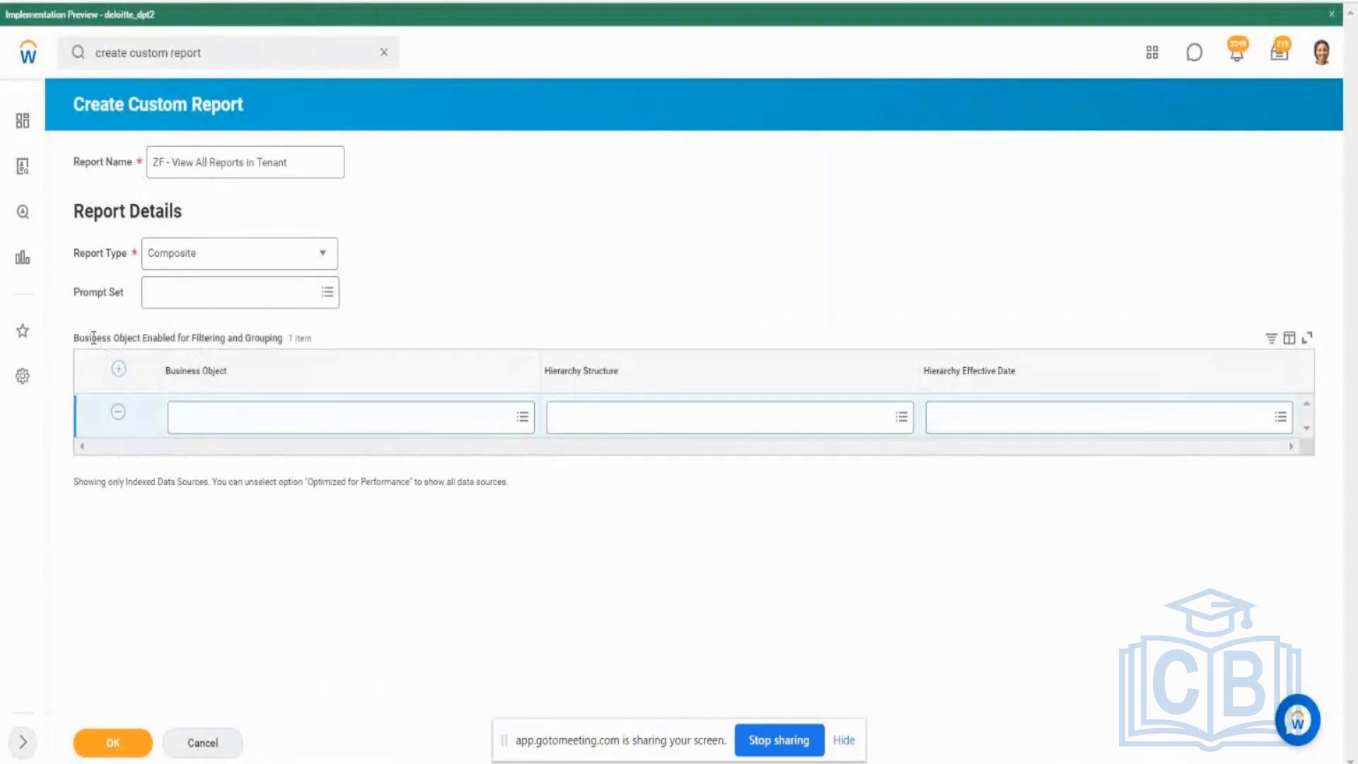
drag(90, 338, 137, 338)
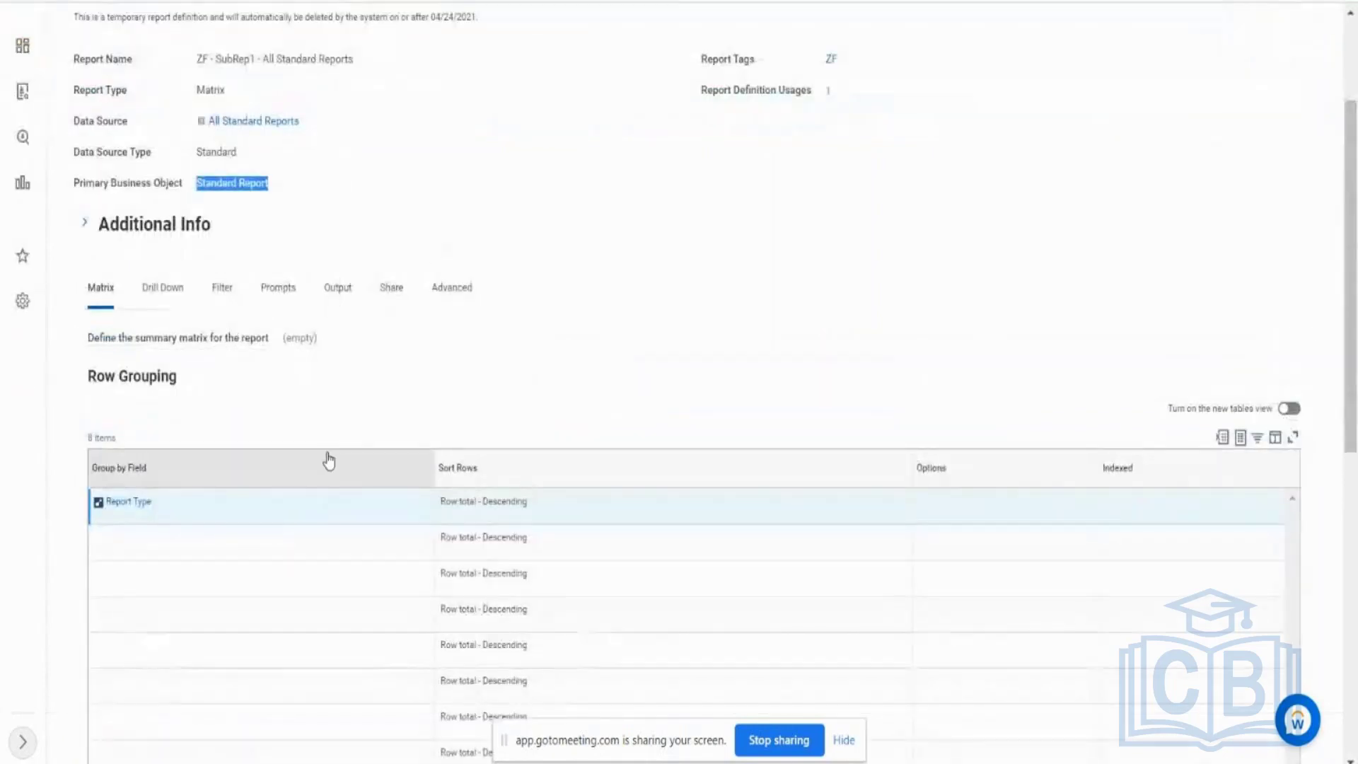
drag(178, 506, 107, 519)
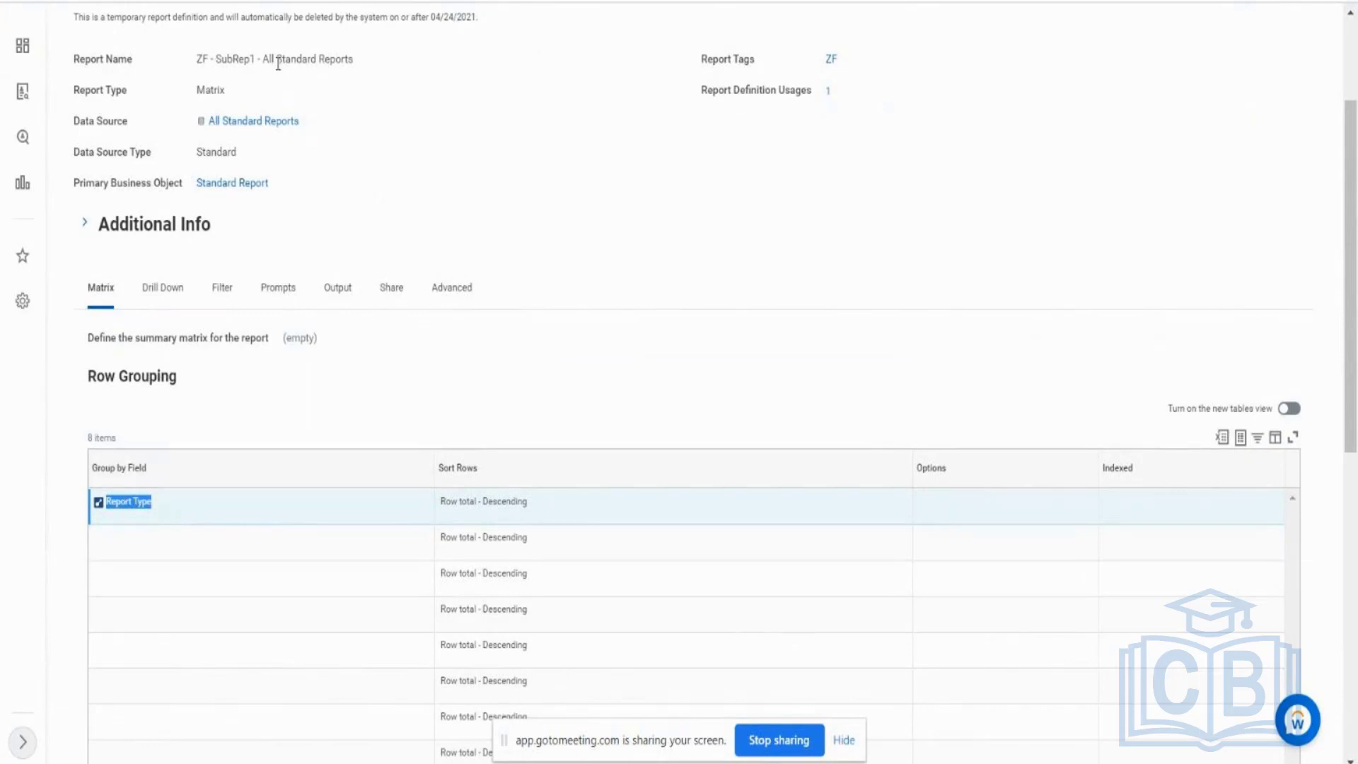
drag(274, 59, 330, 59)
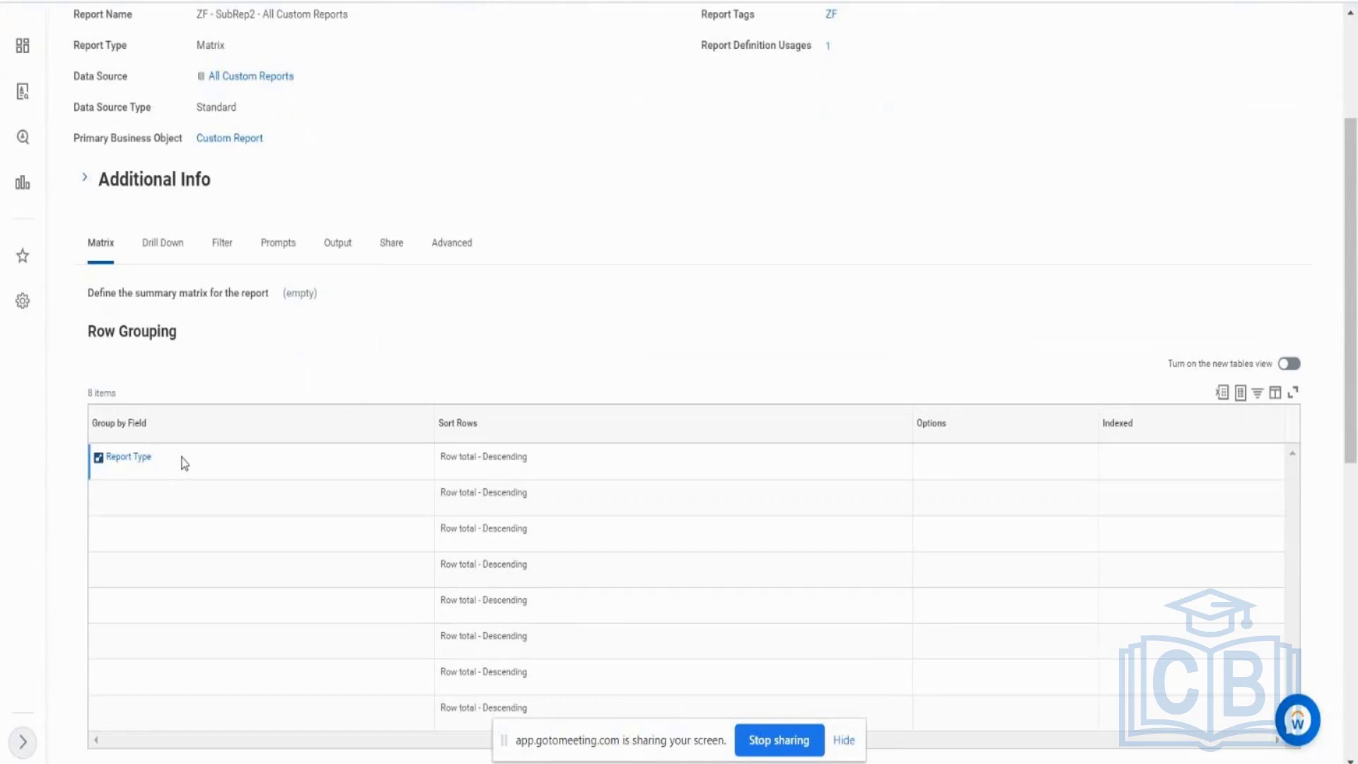
Step: Check the row grouping field and primary business object of ZF - SubRep2 - All Custom Reports
drag(183, 463, 100, 474)
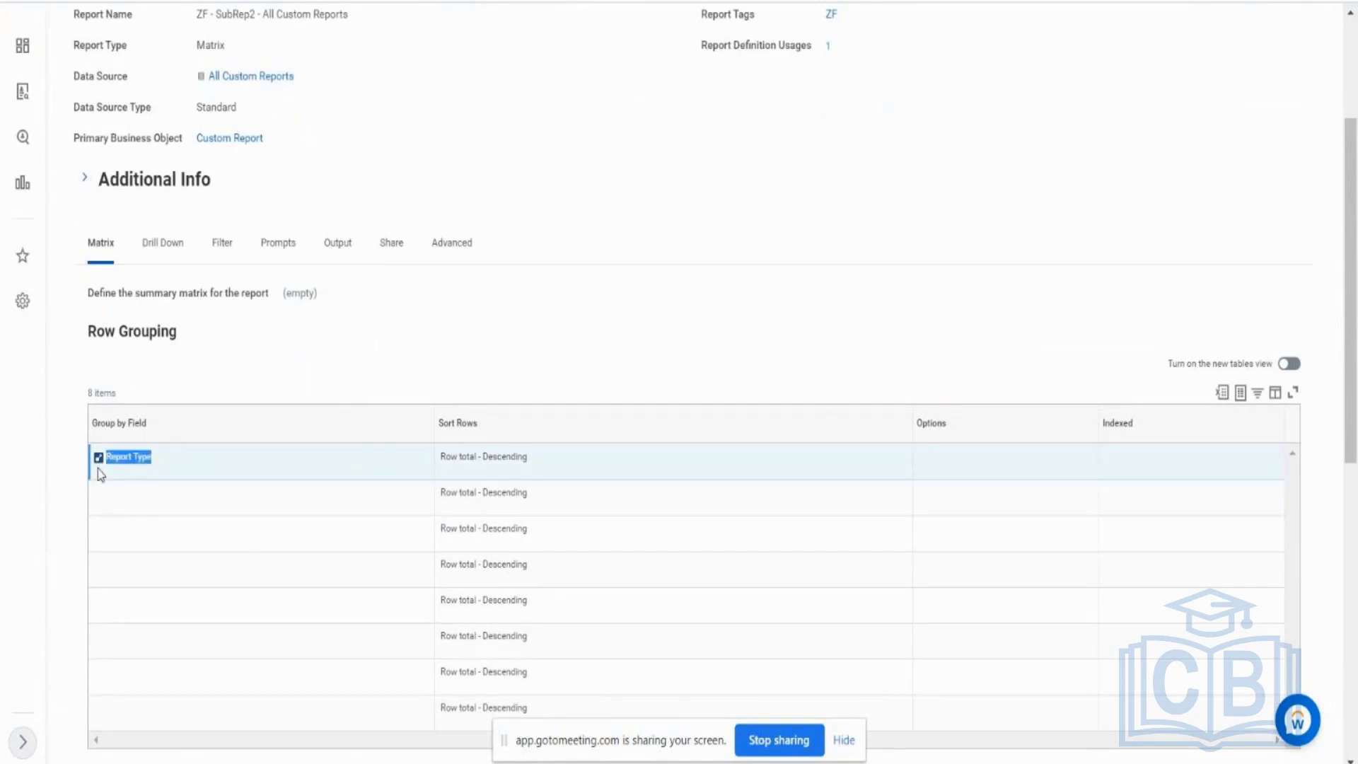
drag(312, 139, 216, 139)
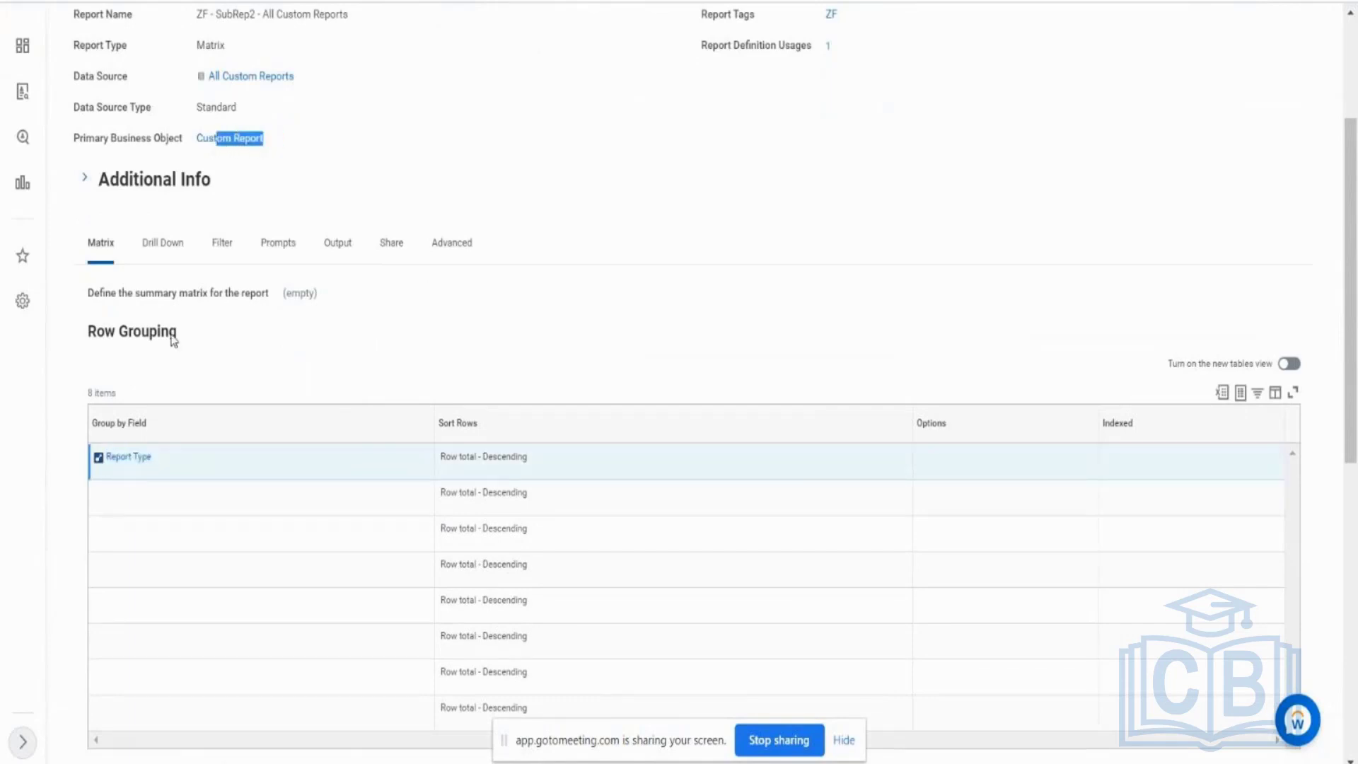
mouse_move(158, 464)
click(162, 458)
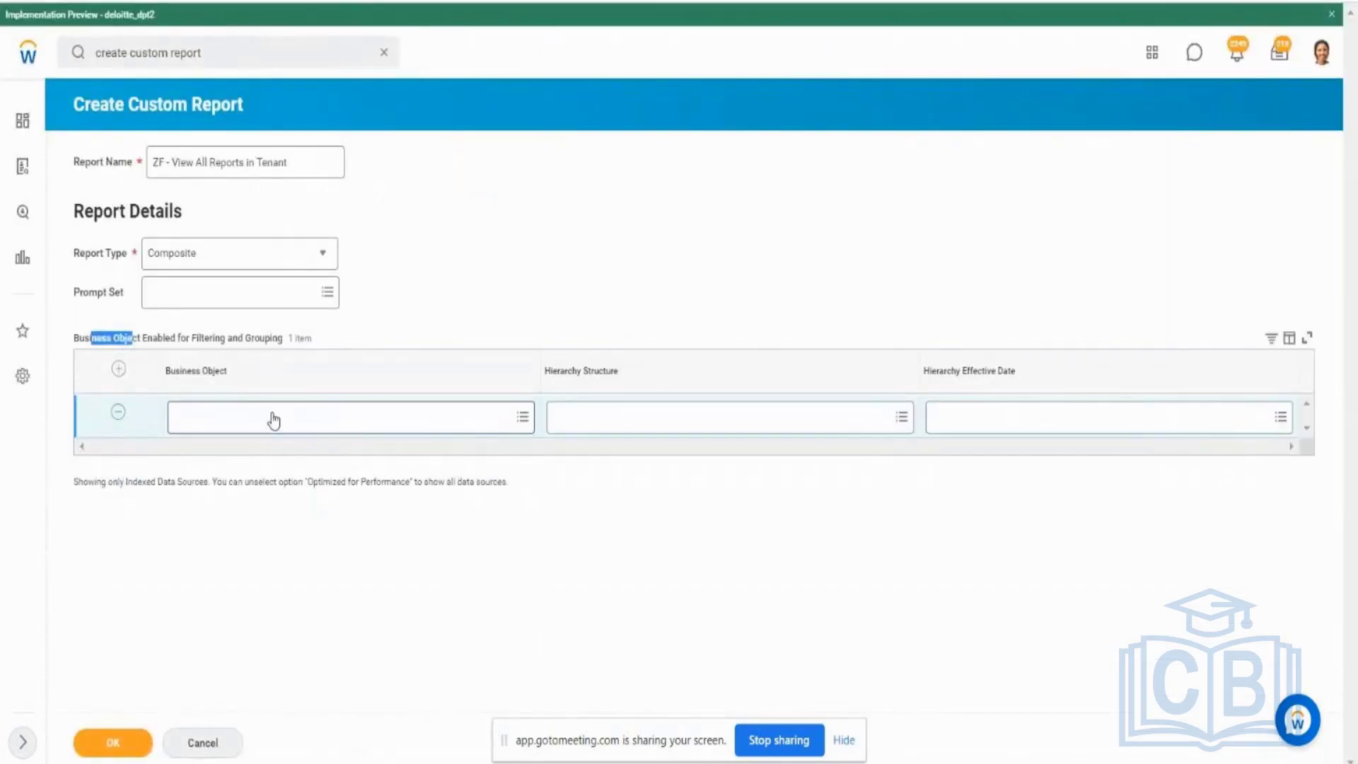
Step: In the new composite report, set the business object enabled for filtering and grouping to Report Type
click(273, 416)
text(repo)
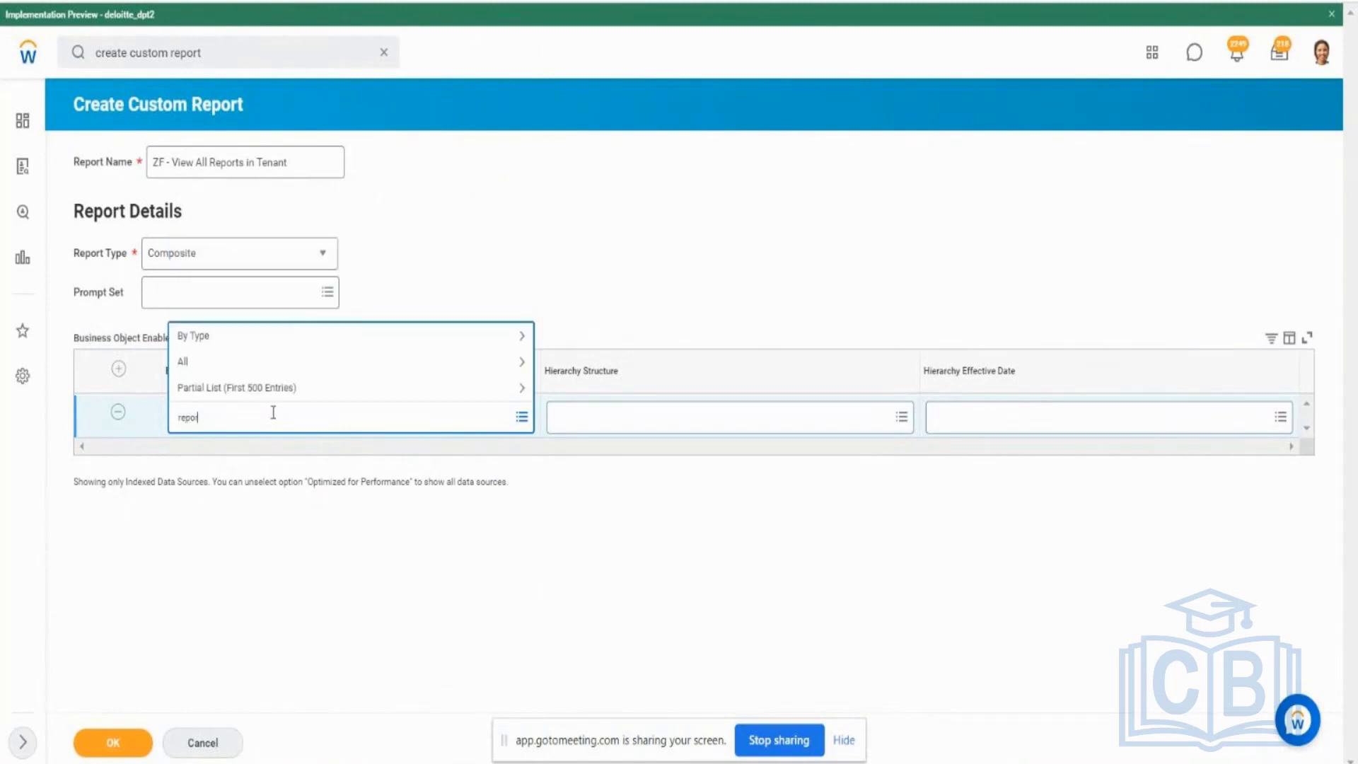
text(rt type)
key(Return)
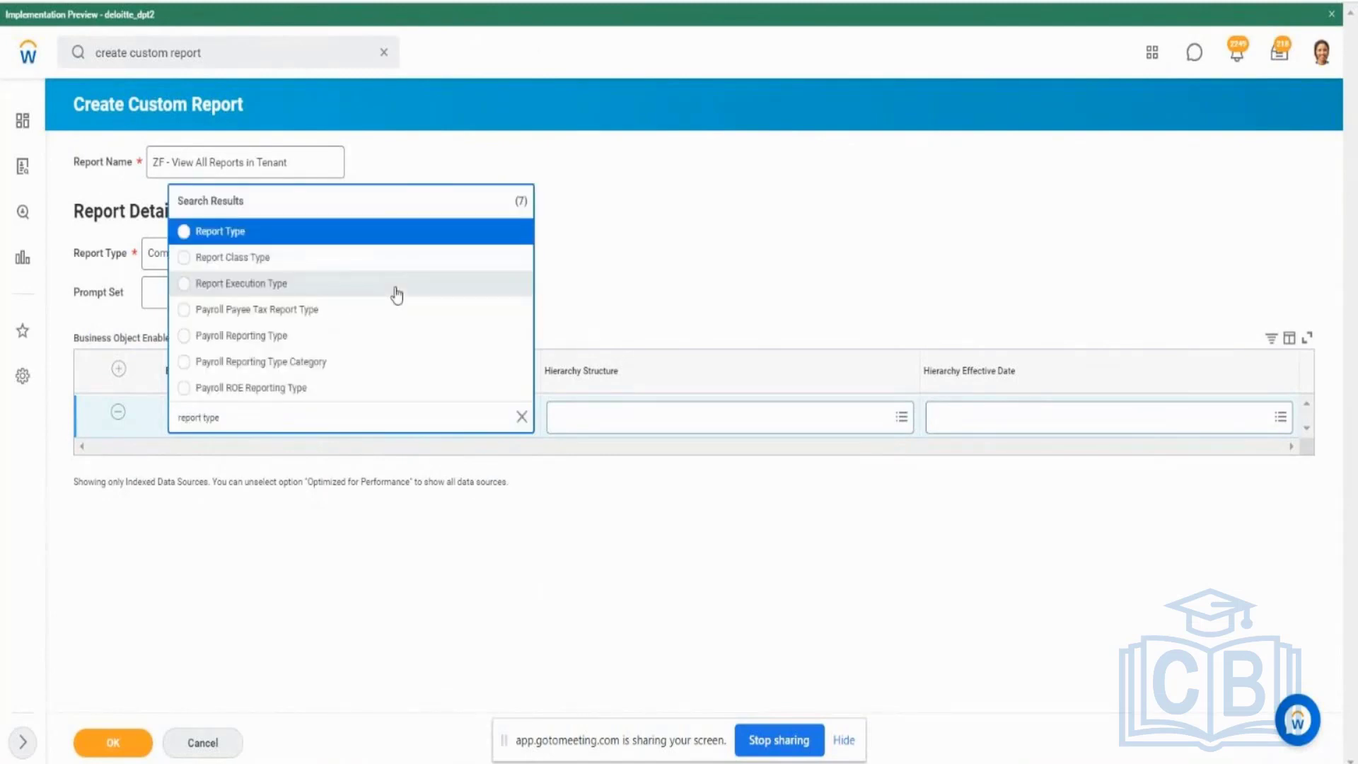
click(236, 229)
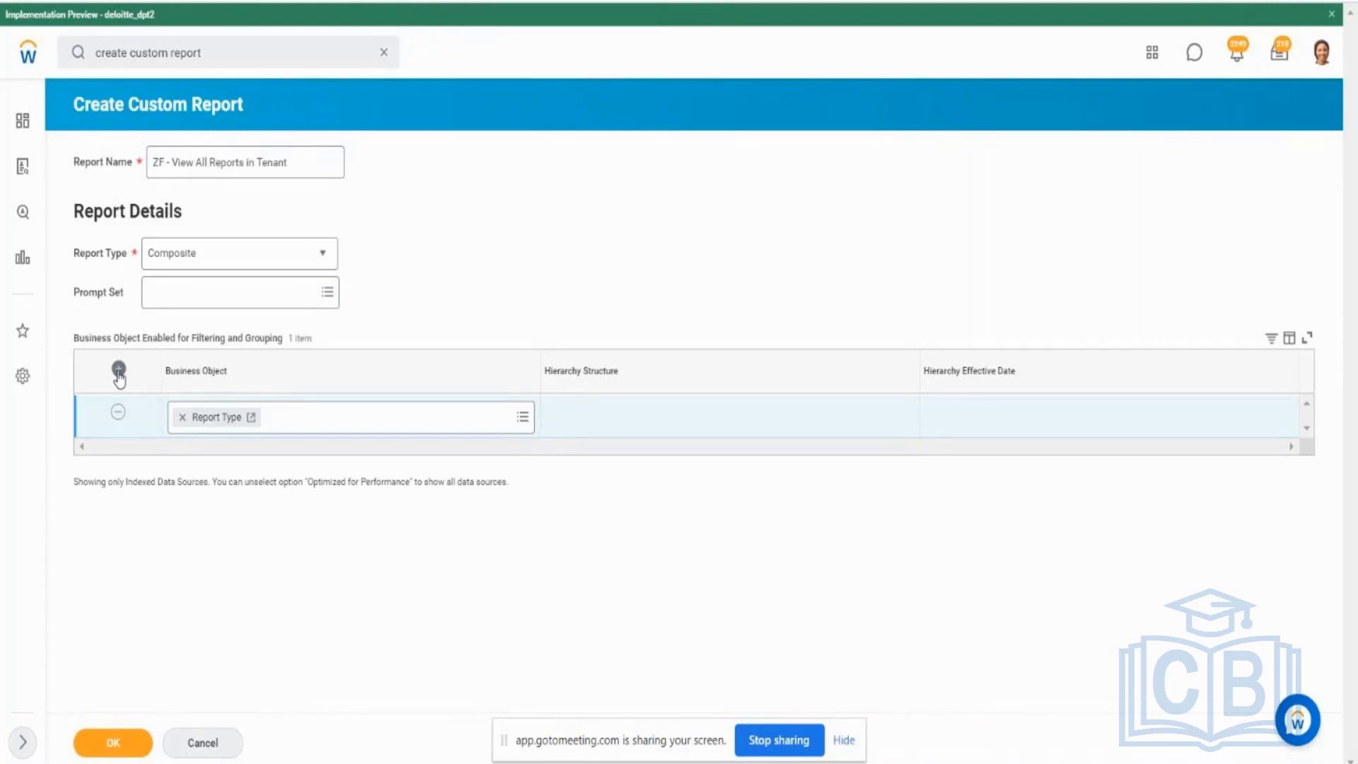
click(229, 417)
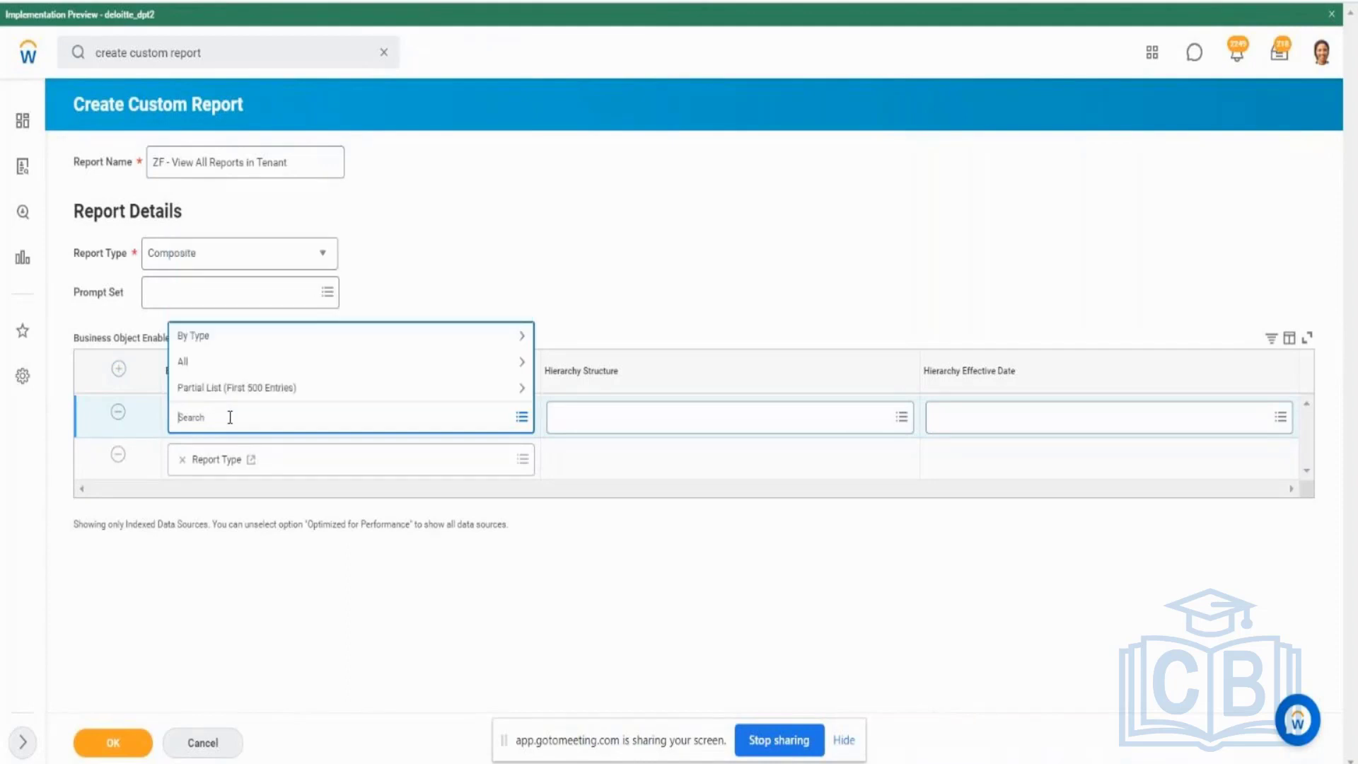
text(company)
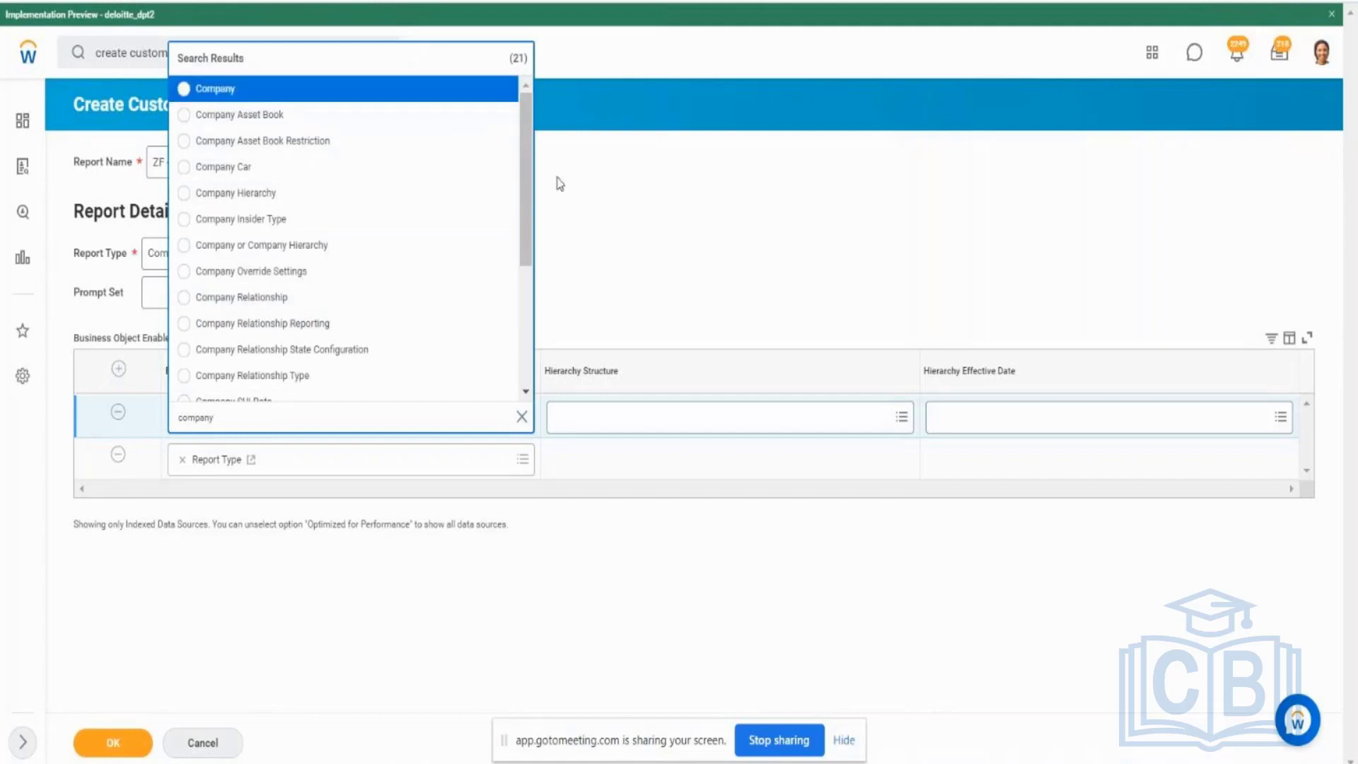
click(750, 170)
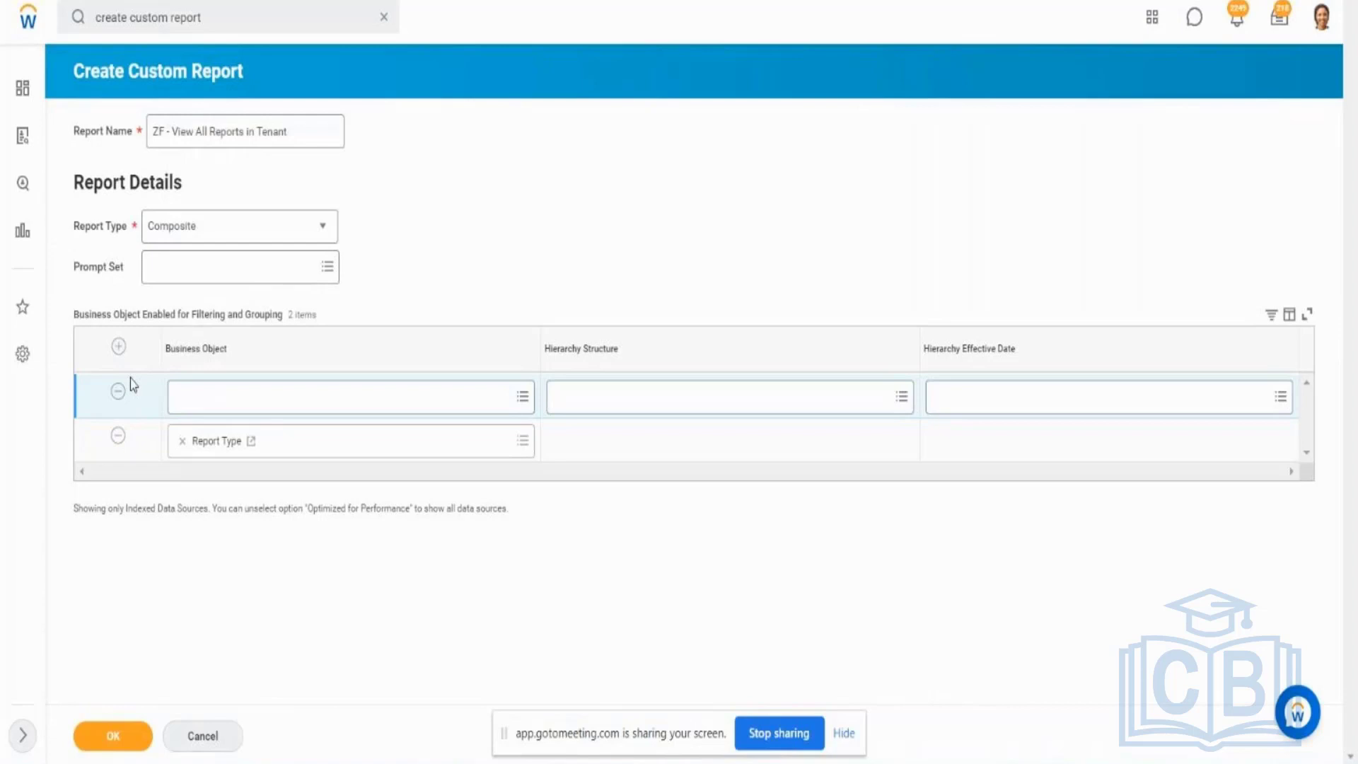
click(118, 392)
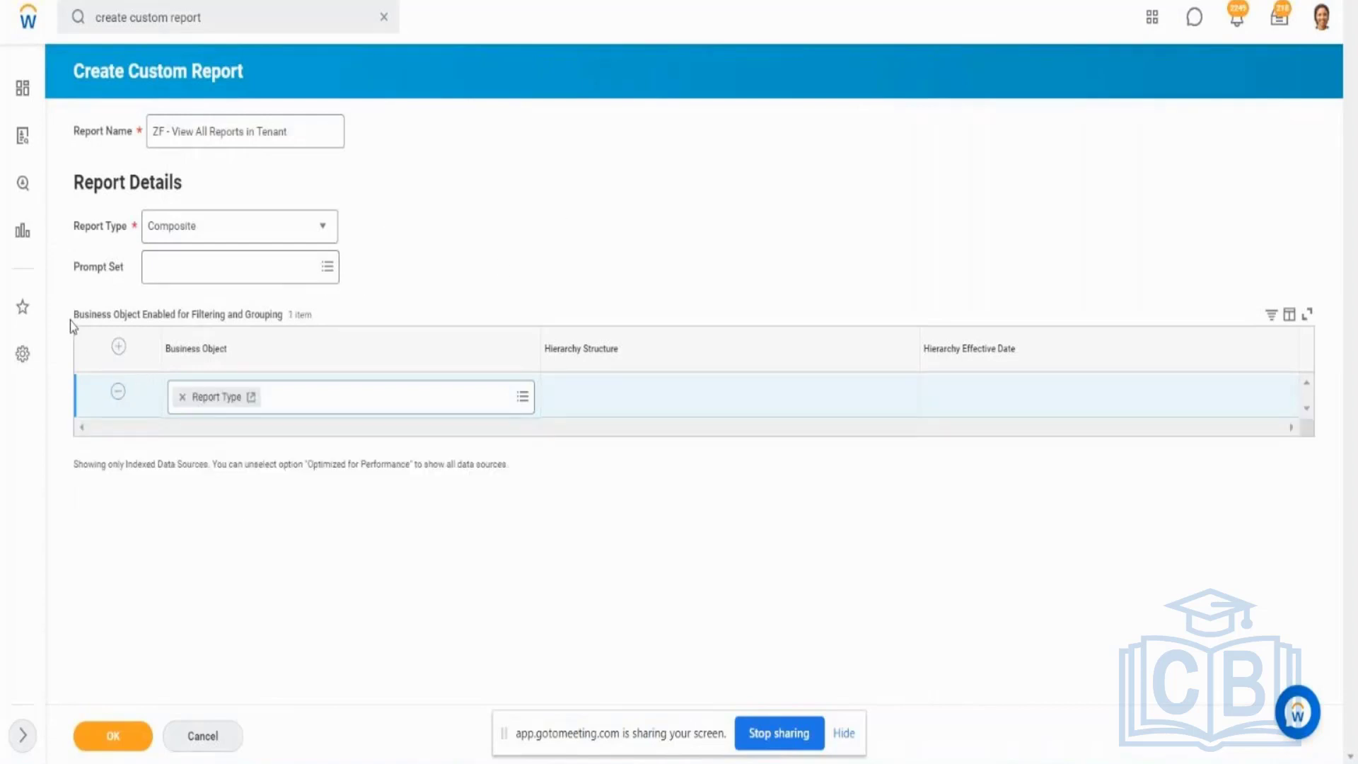
Step: Submit the report details to create the composite report and open its layout grid
drag(70, 320, 138, 316)
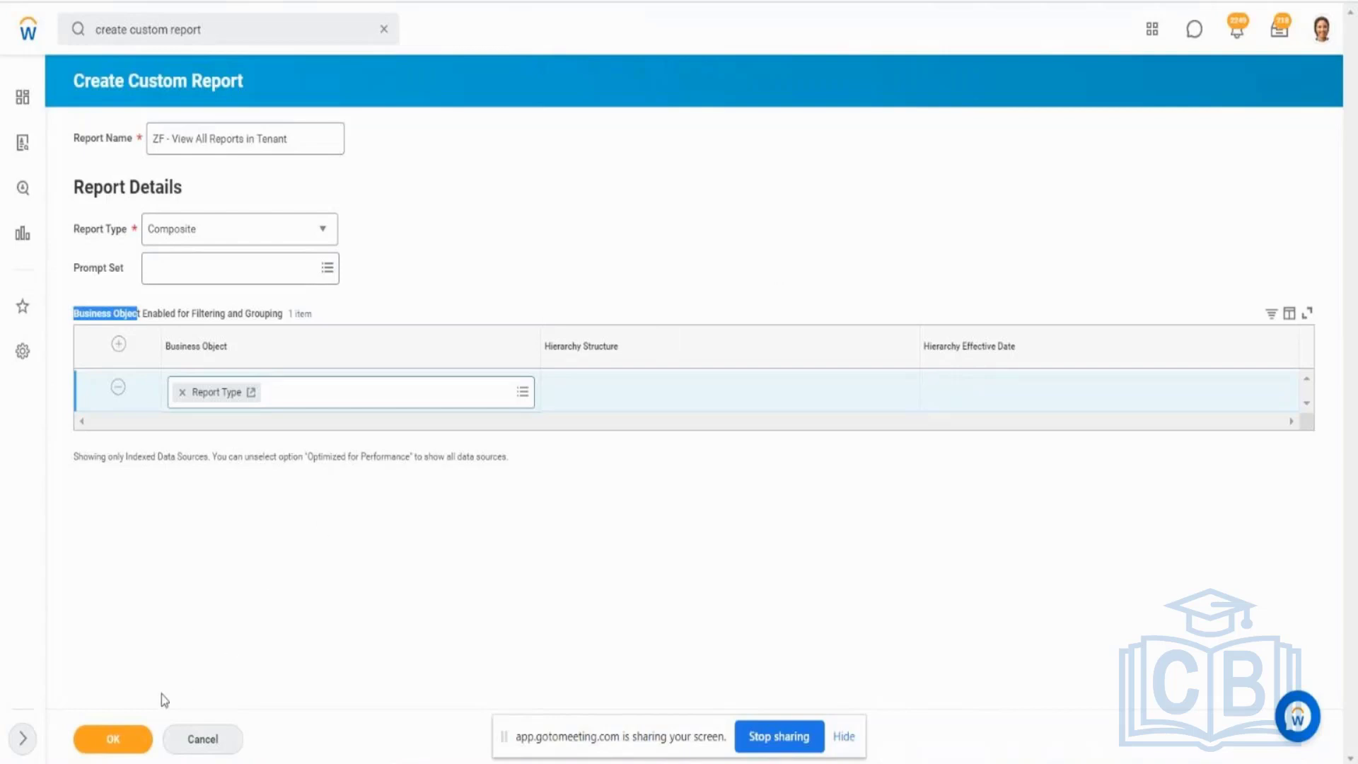
click(135, 738)
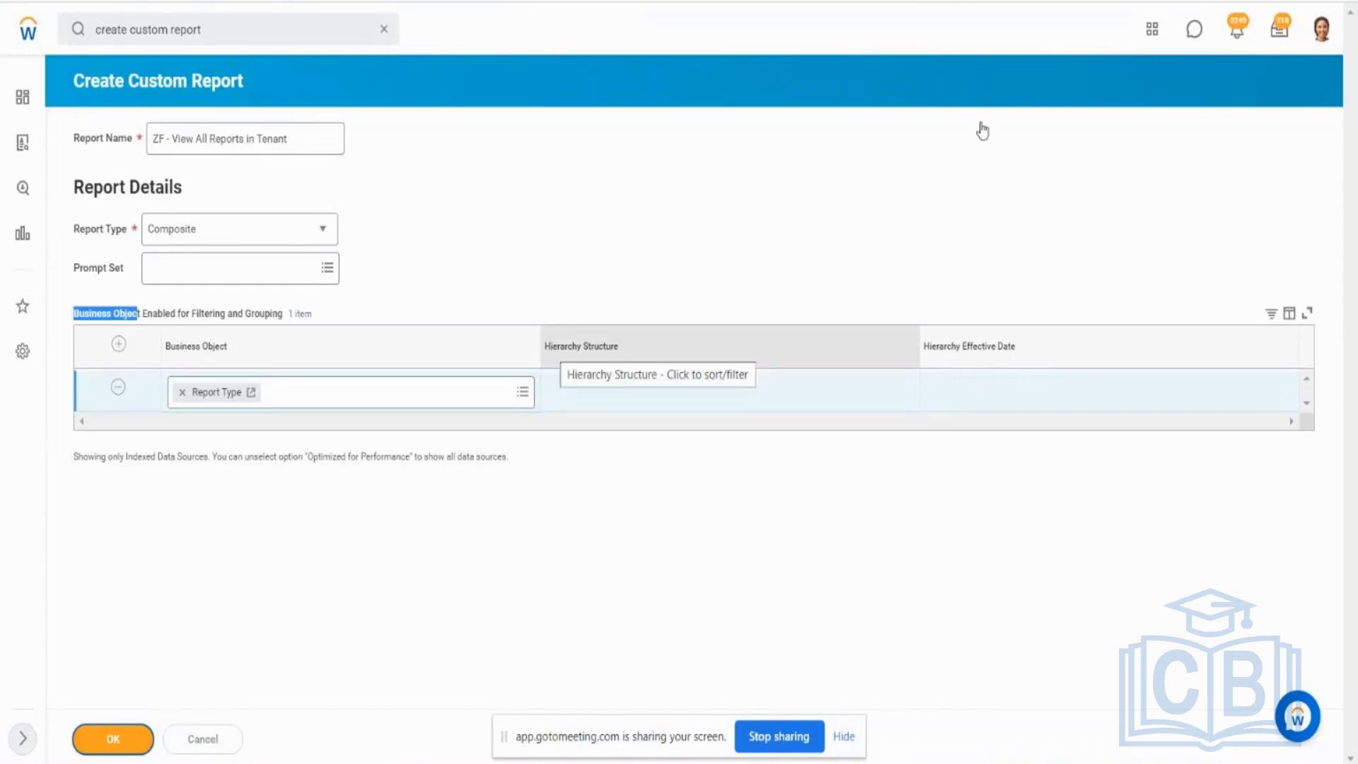
click(107, 741)
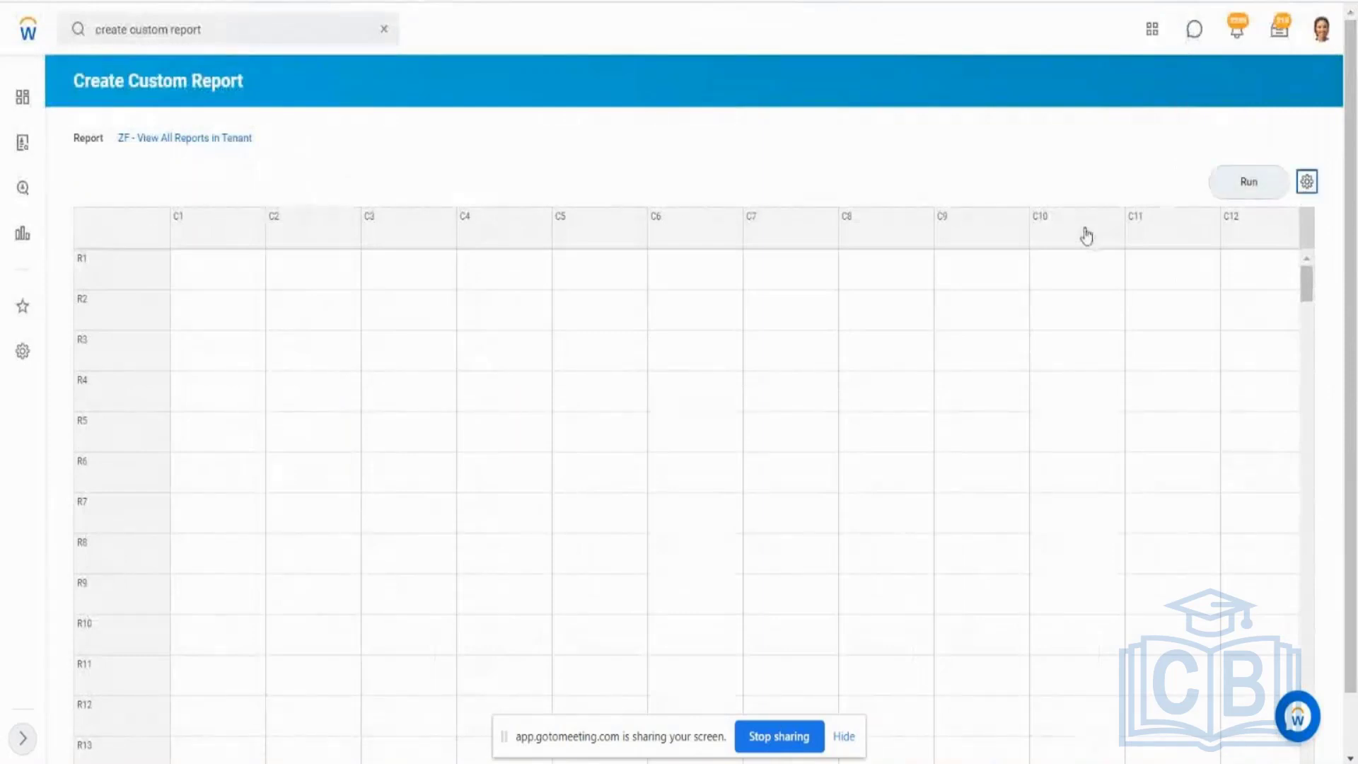
Step: Review the prompt settings in the composite report settings and close them without making changes
click(1308, 184)
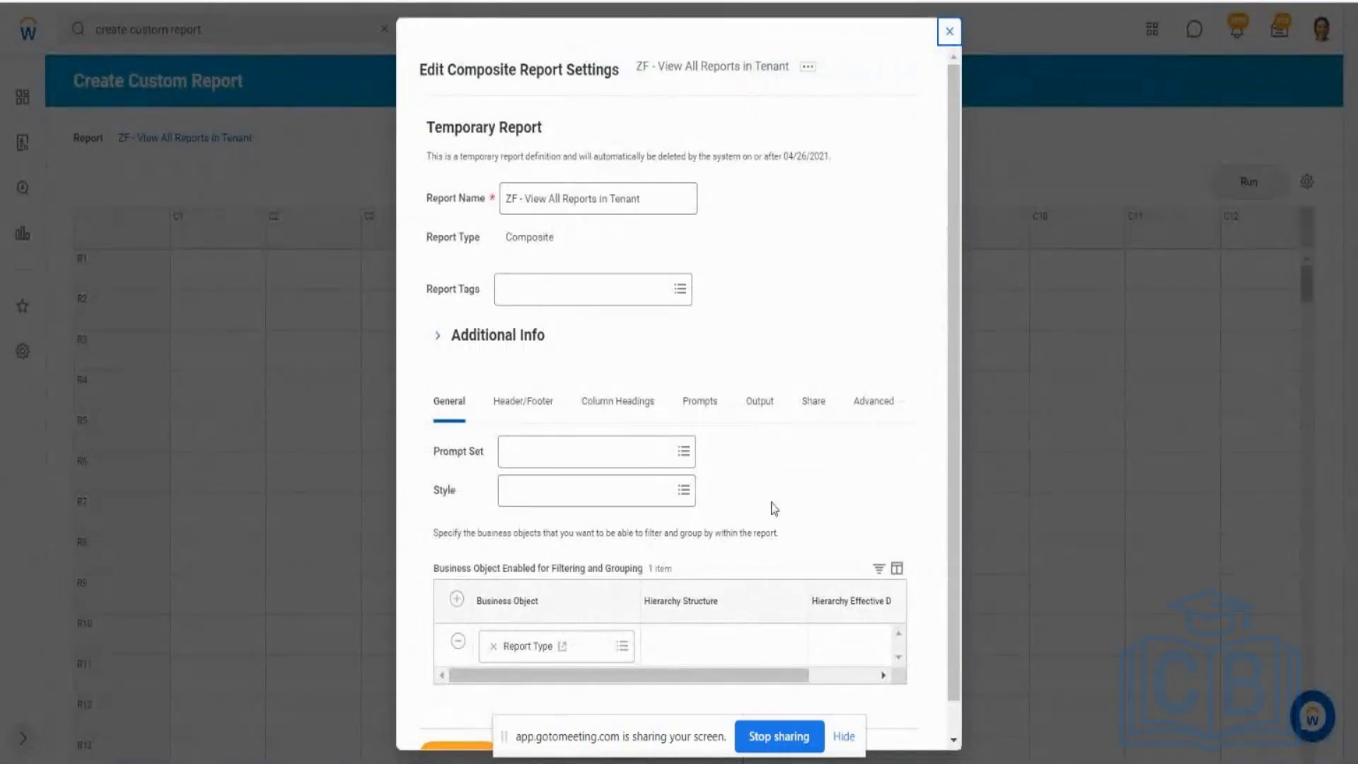
click(714, 417)
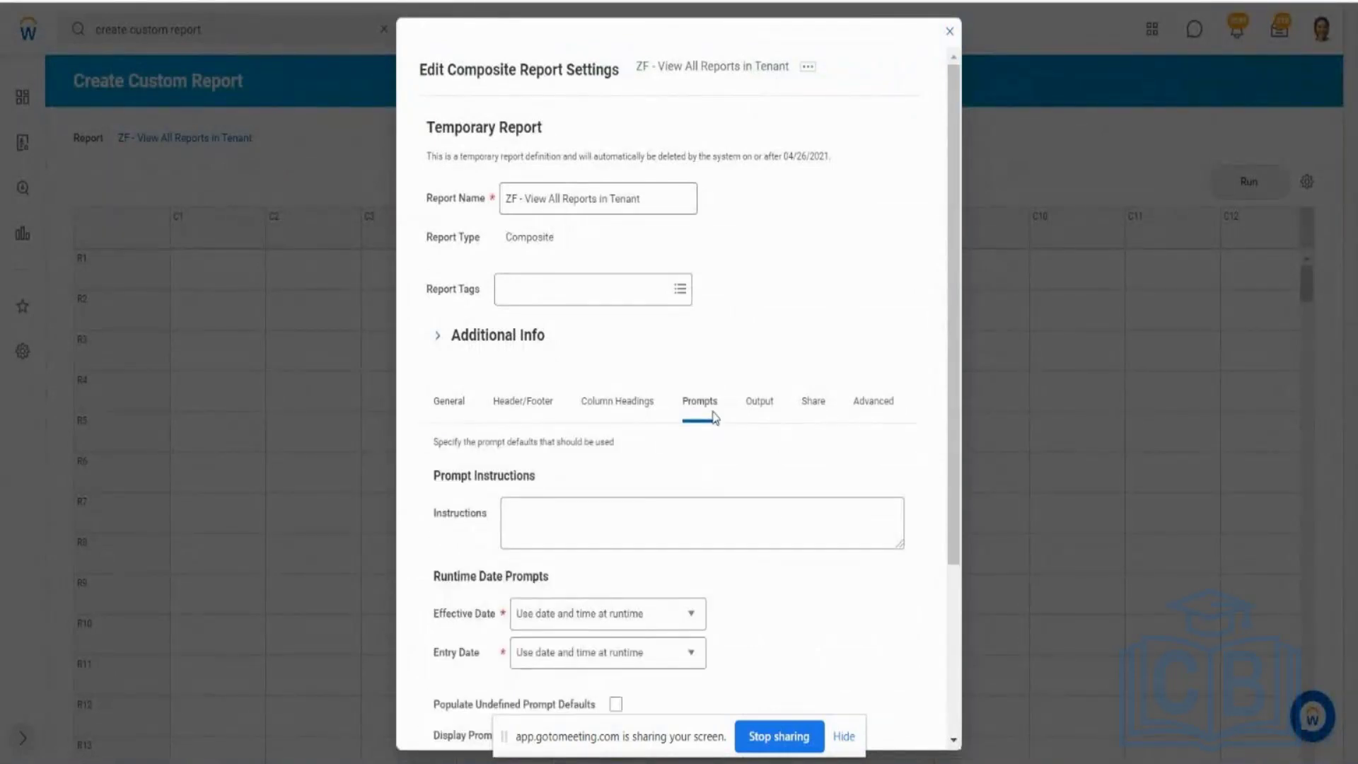
drag(951, 401, 1004, 596)
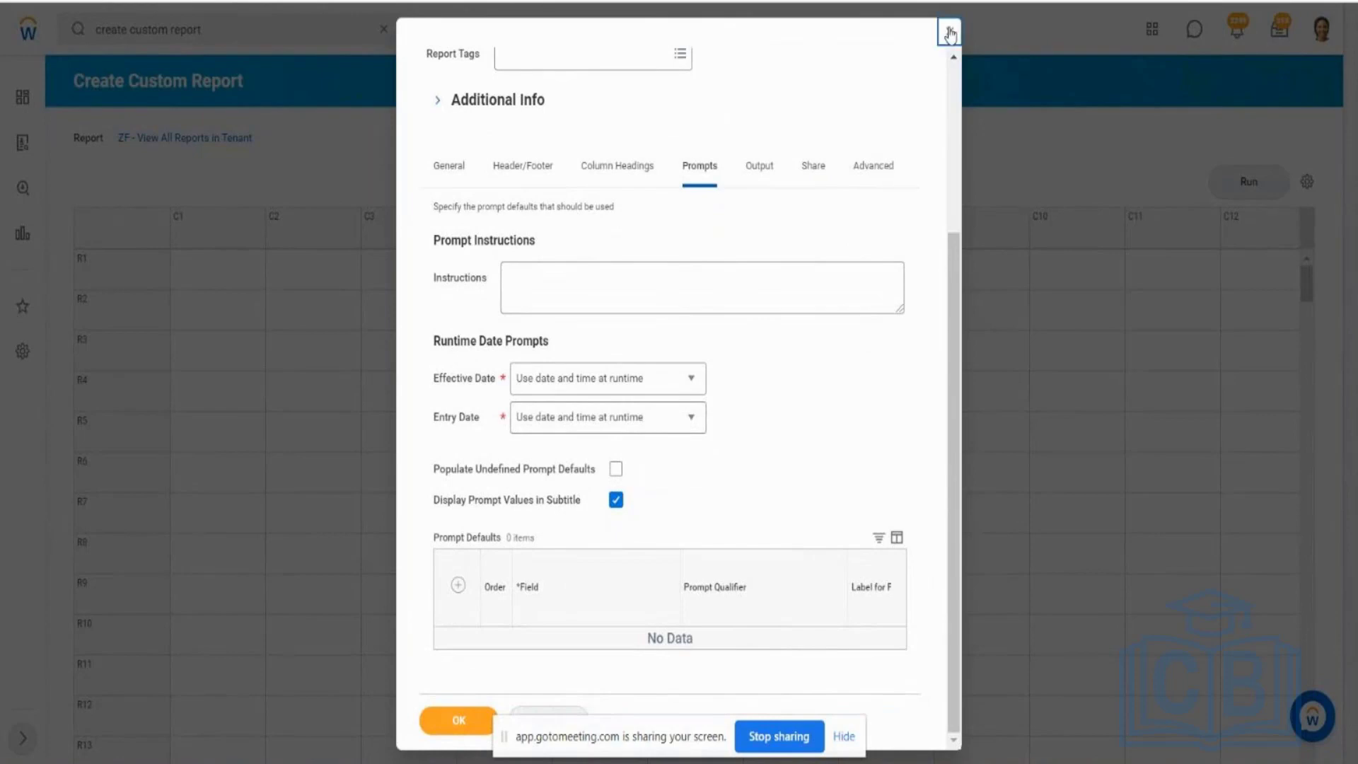
key(Escape)
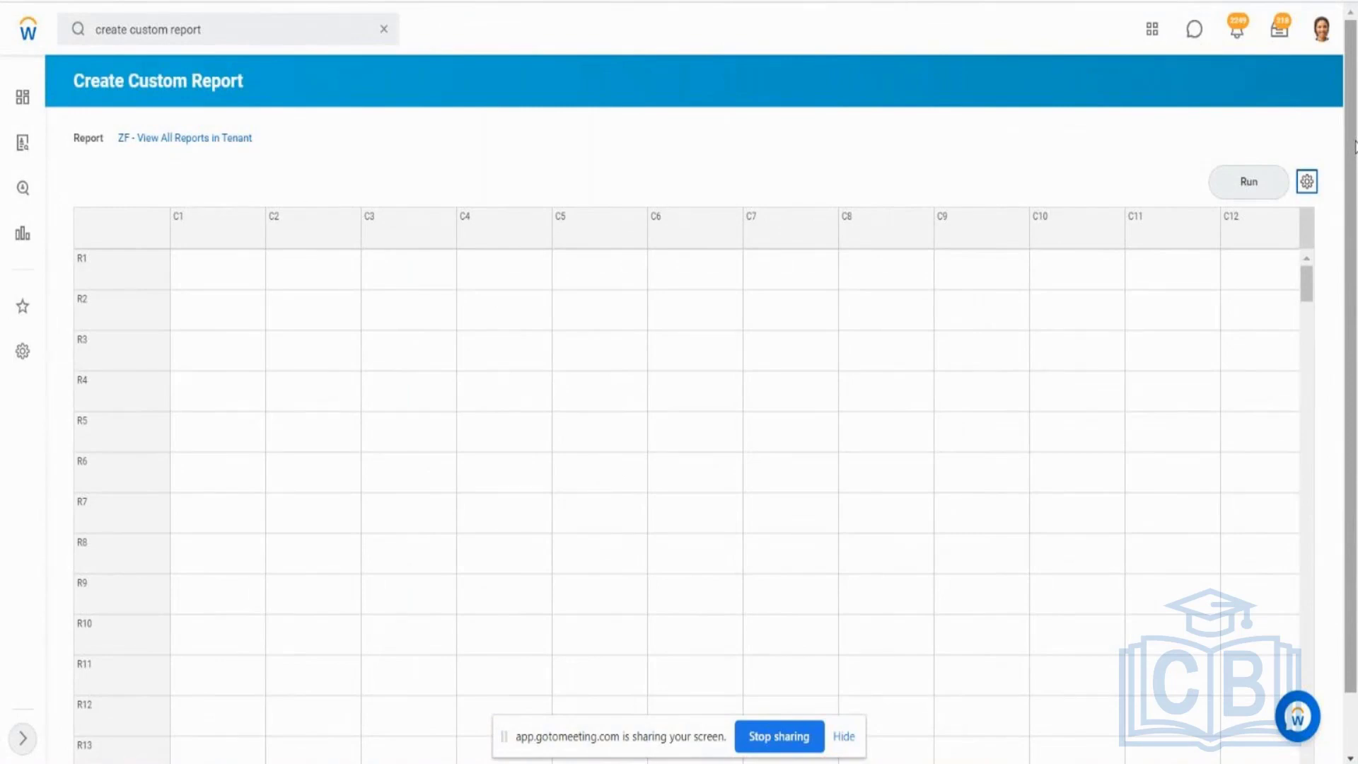
Step: Look over the composite grid and recheck the group-by field in the ZF - SubRep1 - All Standard Reports definition
drag(1354, 146, 1354, 338)
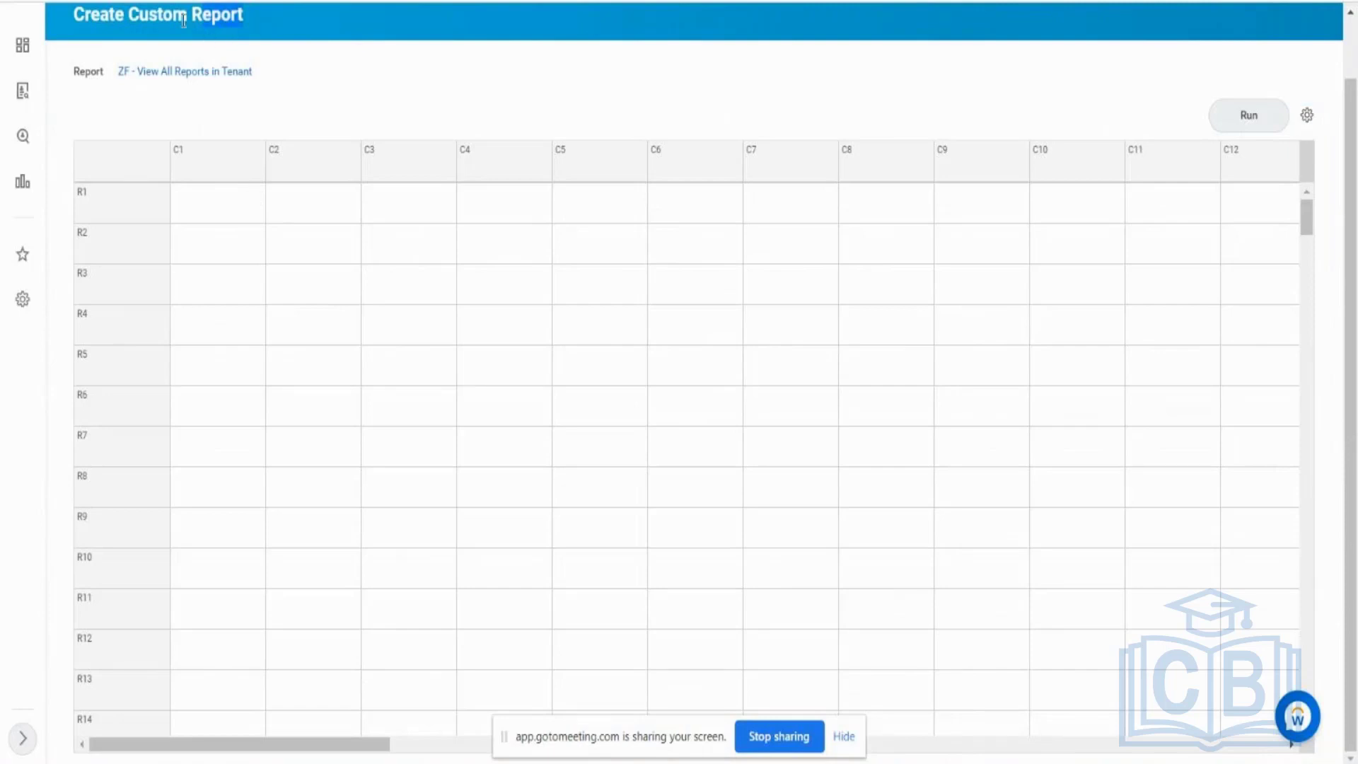
drag(254, 22, 96, 20)
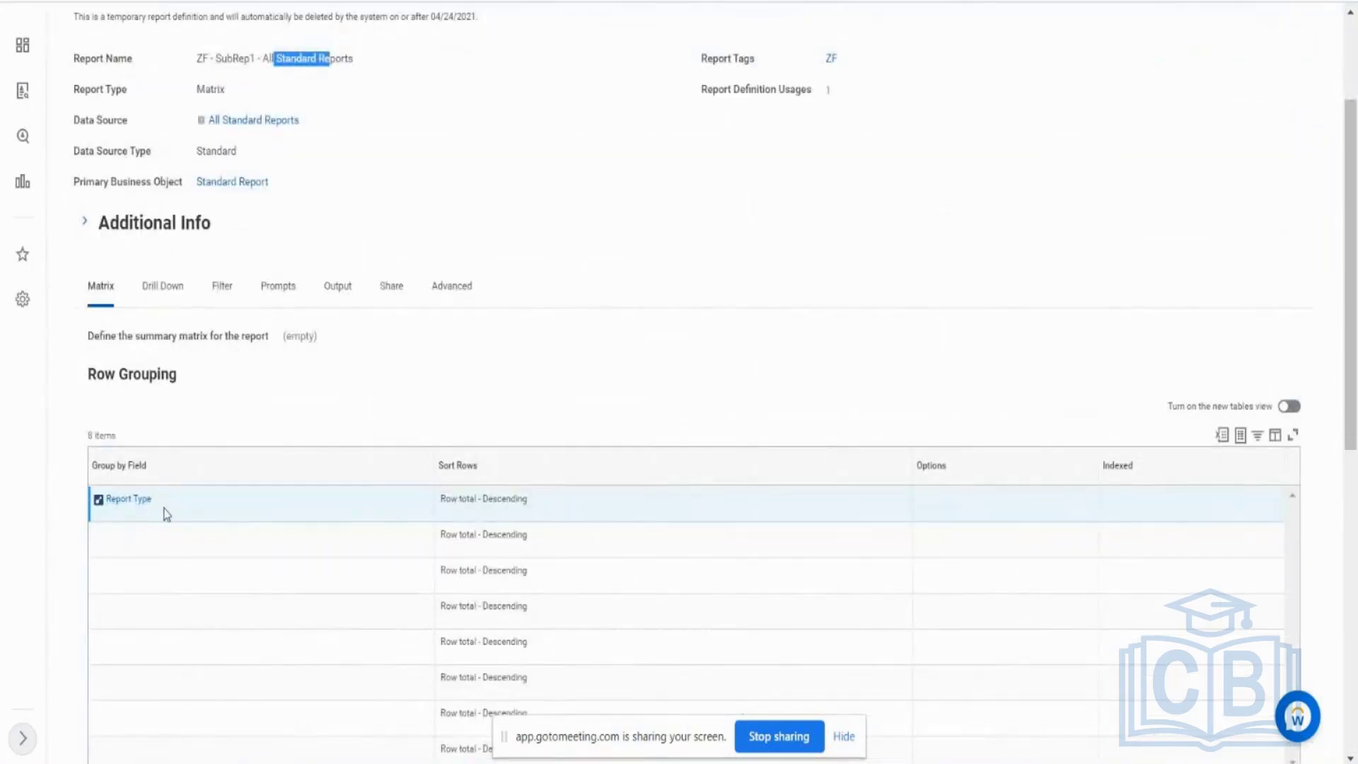
click(152, 514)
drag(151, 512, 111, 513)
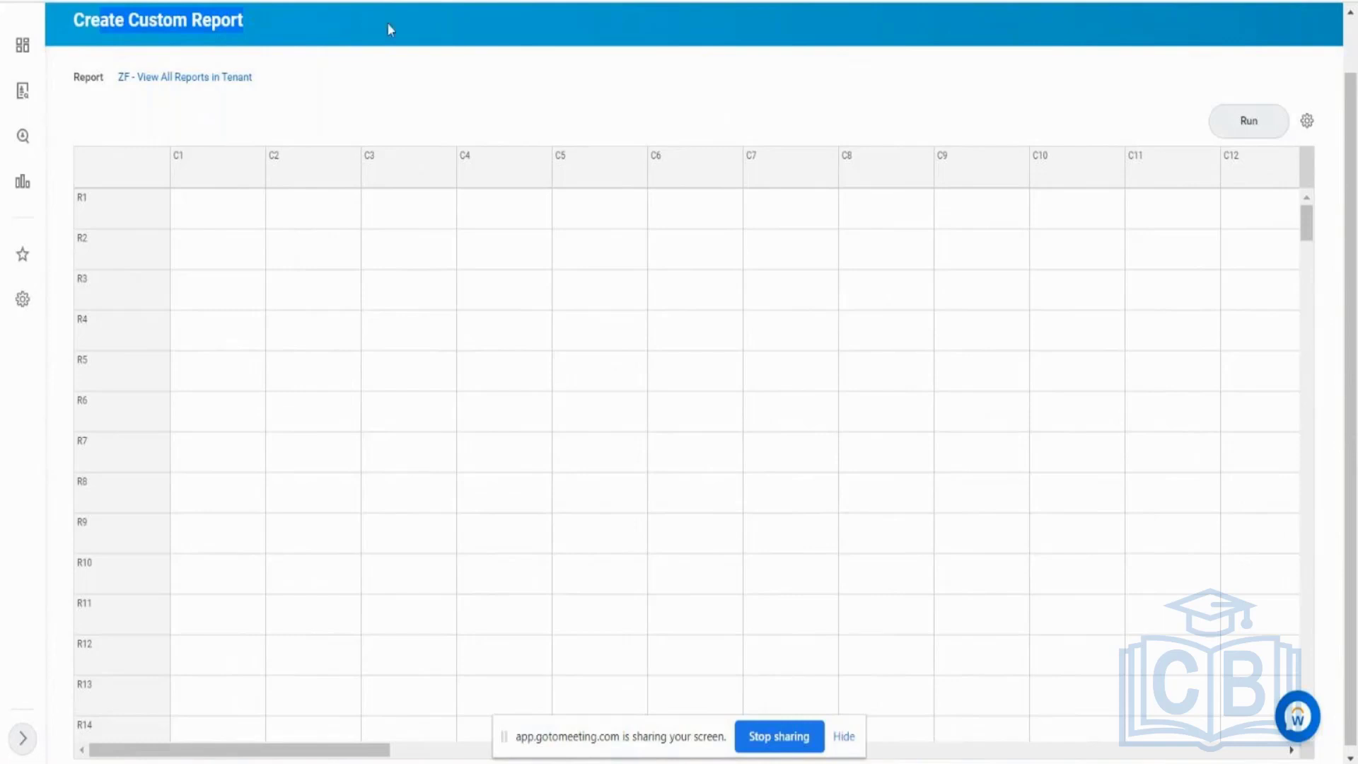
Step: Start a Control Field definition for column C1 and check the available business object choices
click(239, 172)
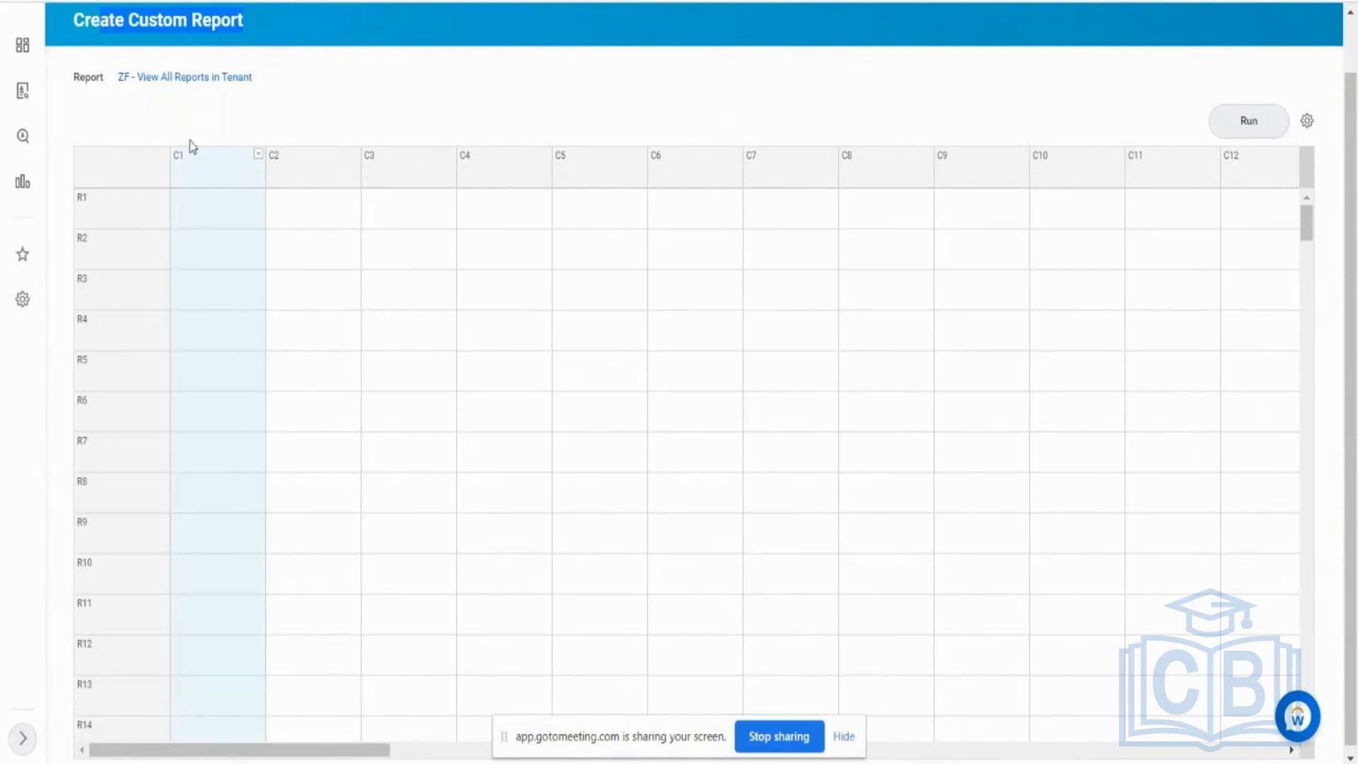
click(259, 154)
mouse_move(300, 204)
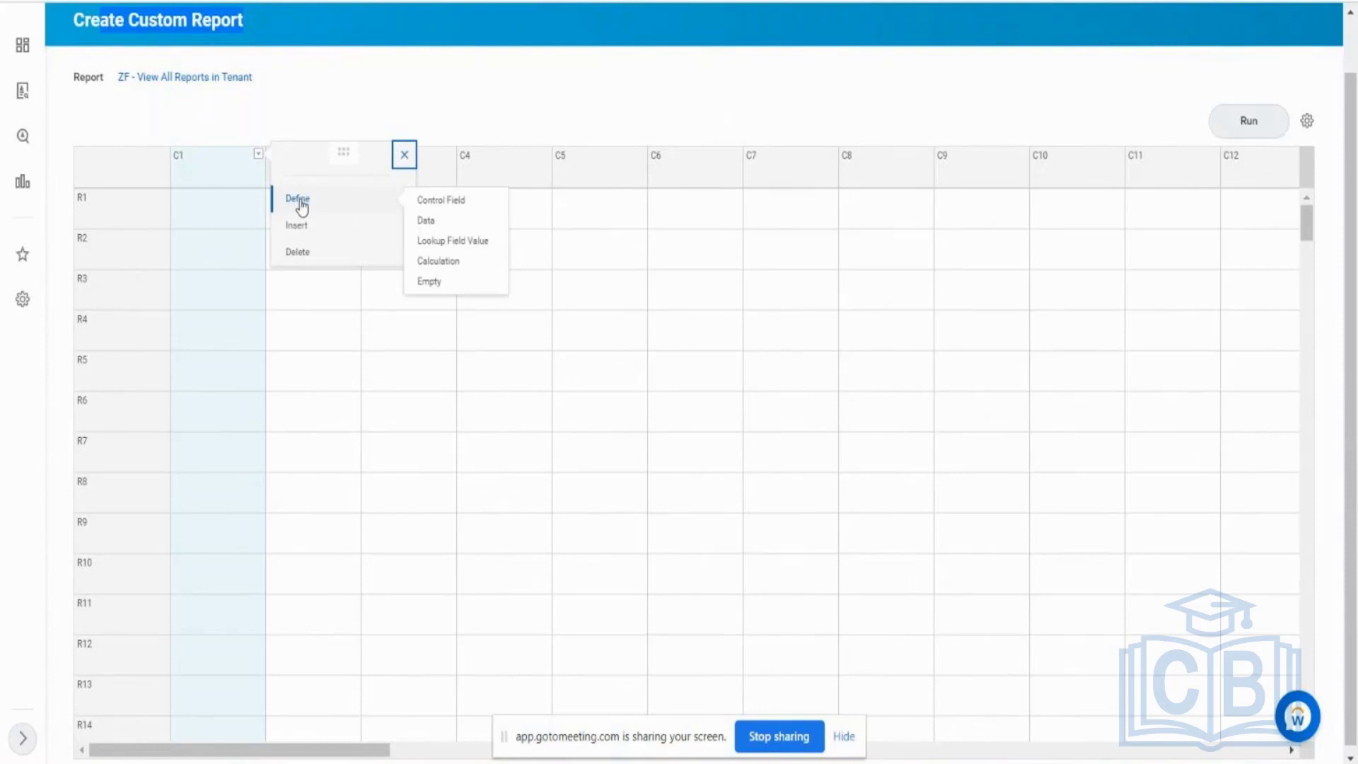
click(435, 203)
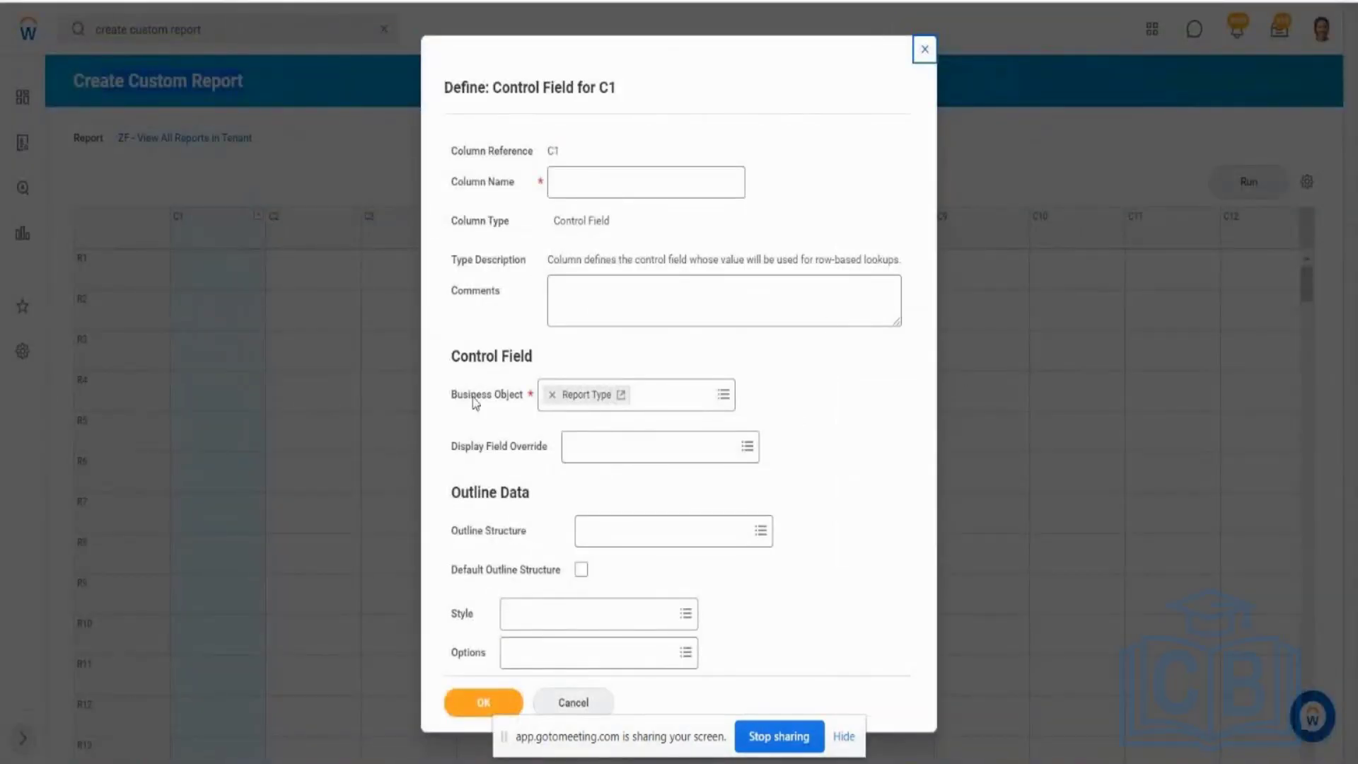
drag(463, 396, 516, 400)
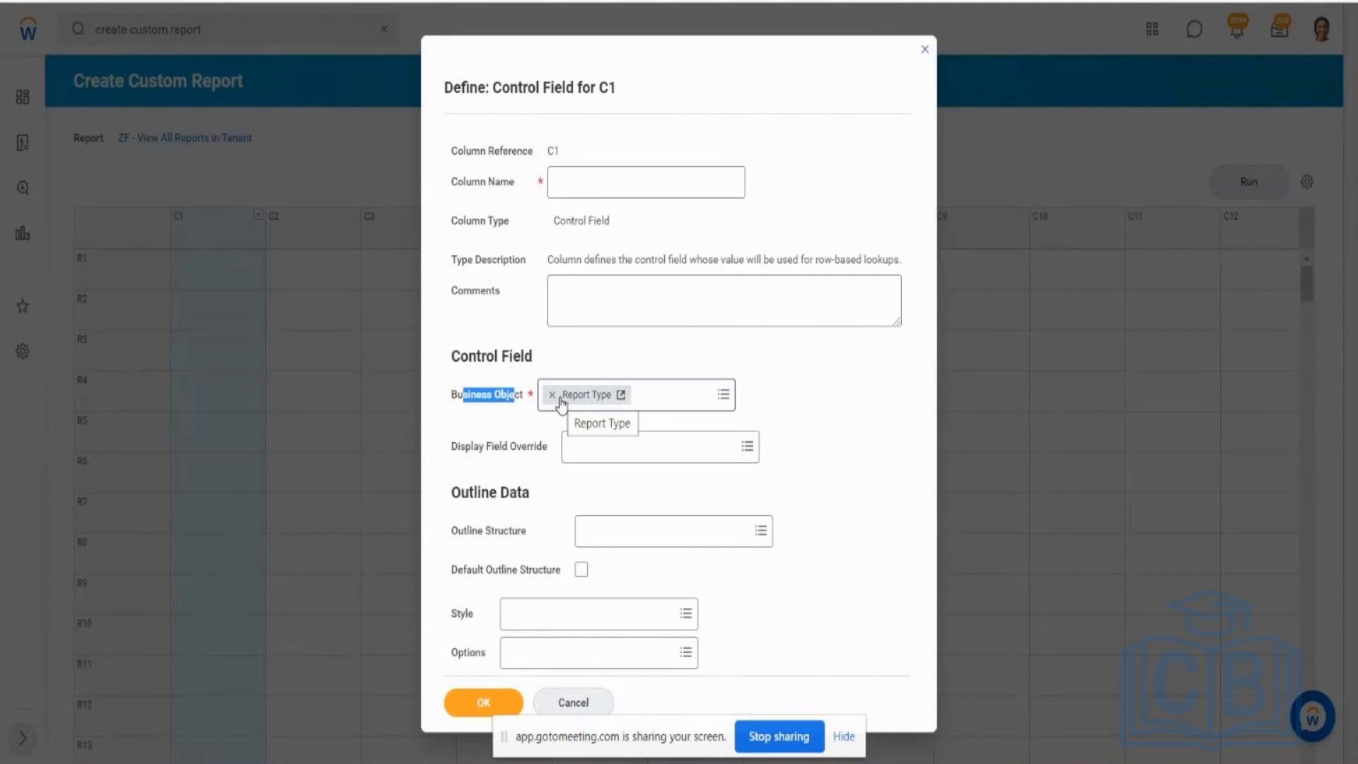
click(731, 404)
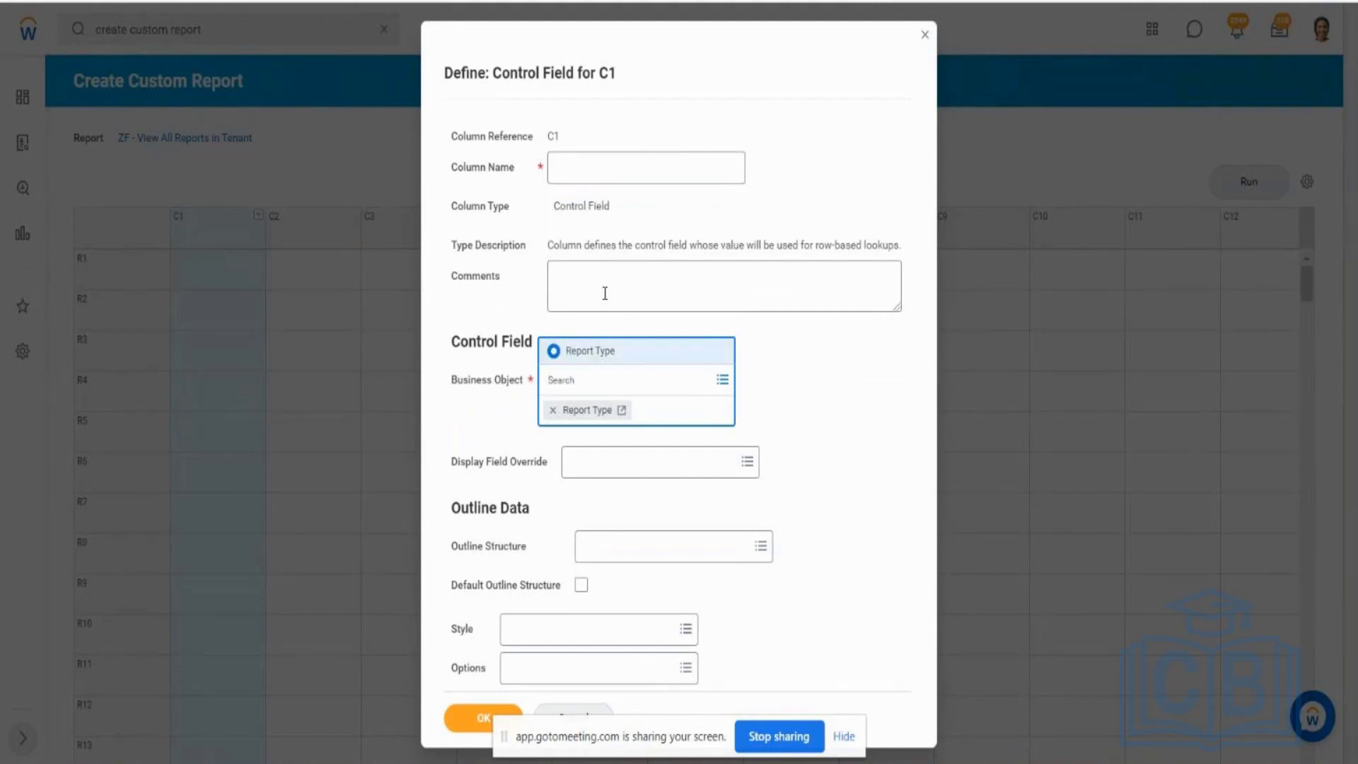
Step: Name the C1 control field column Report Type
click(611, 179)
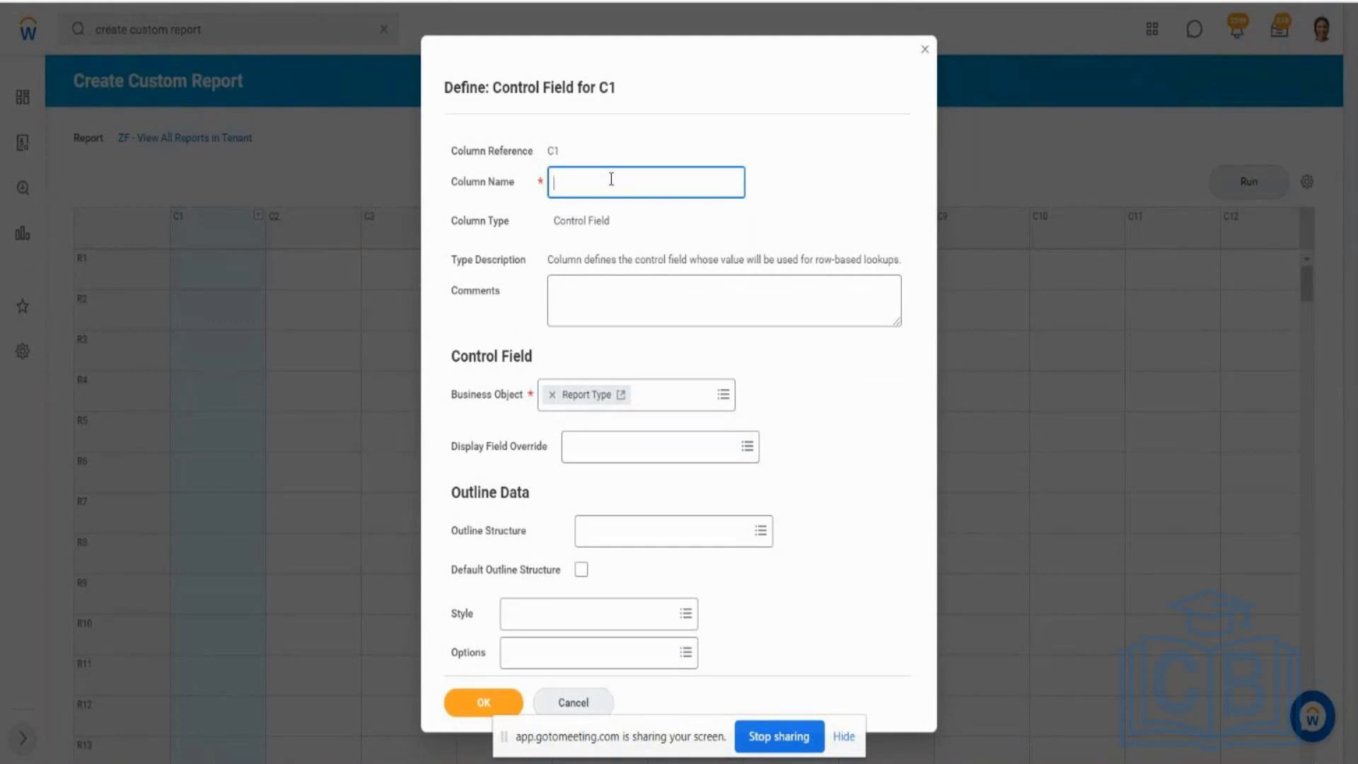
text(Report Type)
drag(610, 182, 549, 180)
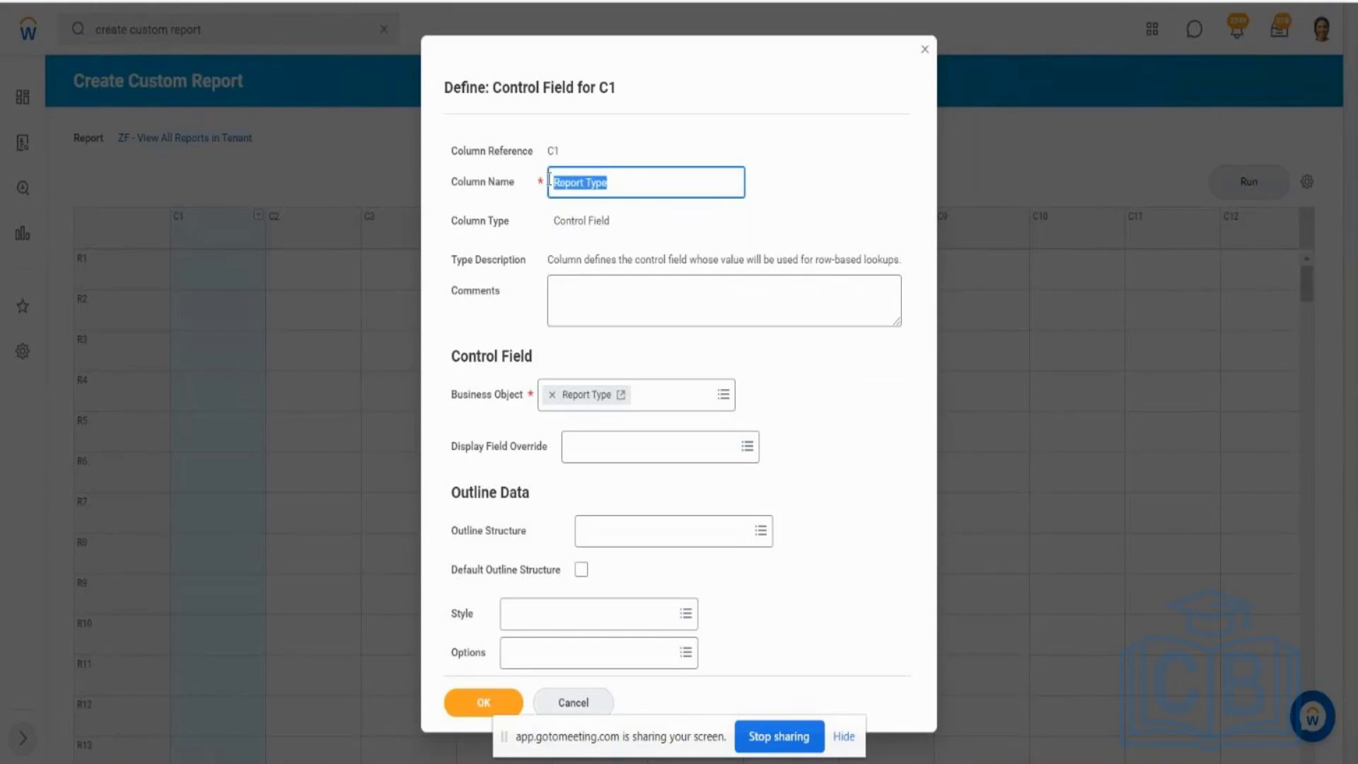
click(476, 414)
drag(524, 396, 514, 401)
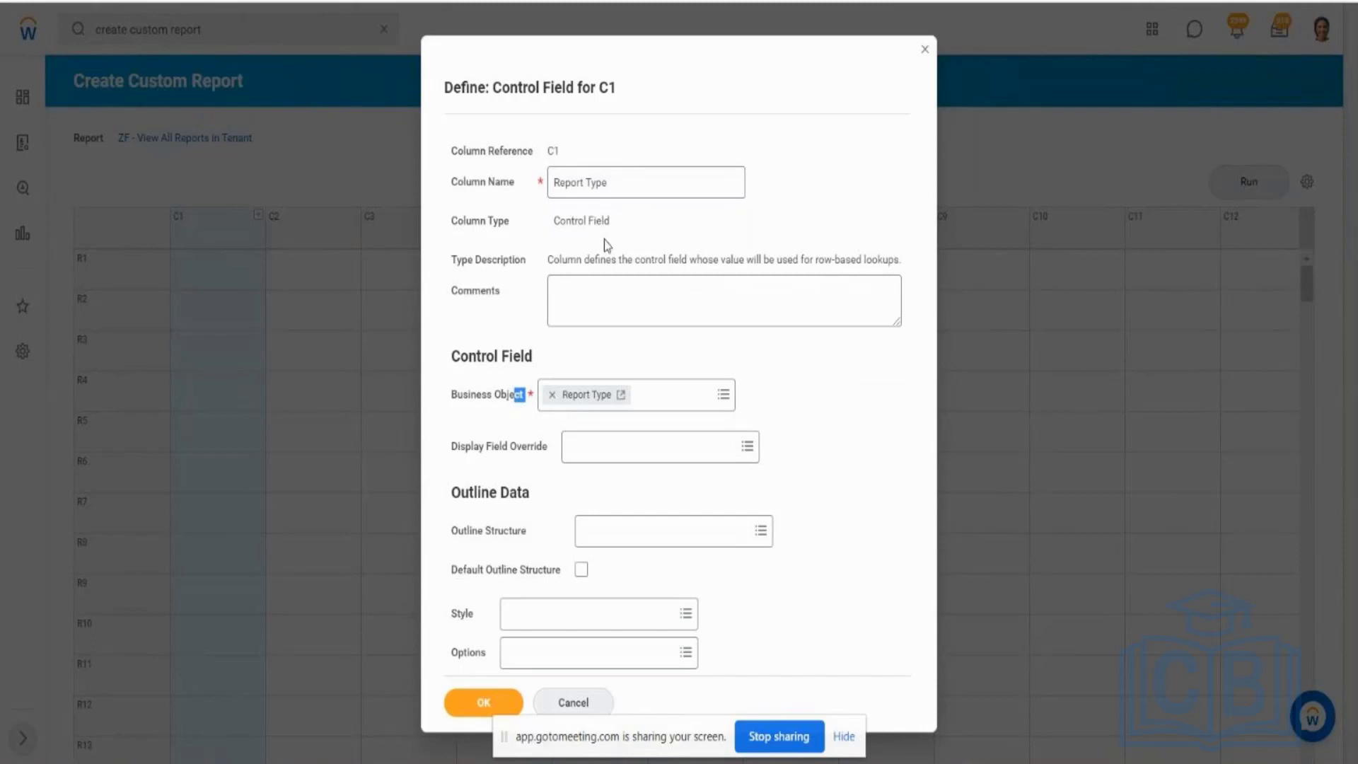
Step: Replace the C1 control field's column name with ABC
click(633, 191)
key(BackSpace)
key(BackSpace)
key(BackSpace)
key(BackSpace)
key(BackSpace)
key(BackSpace)
key(BackSpace)
key(BackSpace)
key(BackSpace)
key(BackSpace)
key(BackSpace)
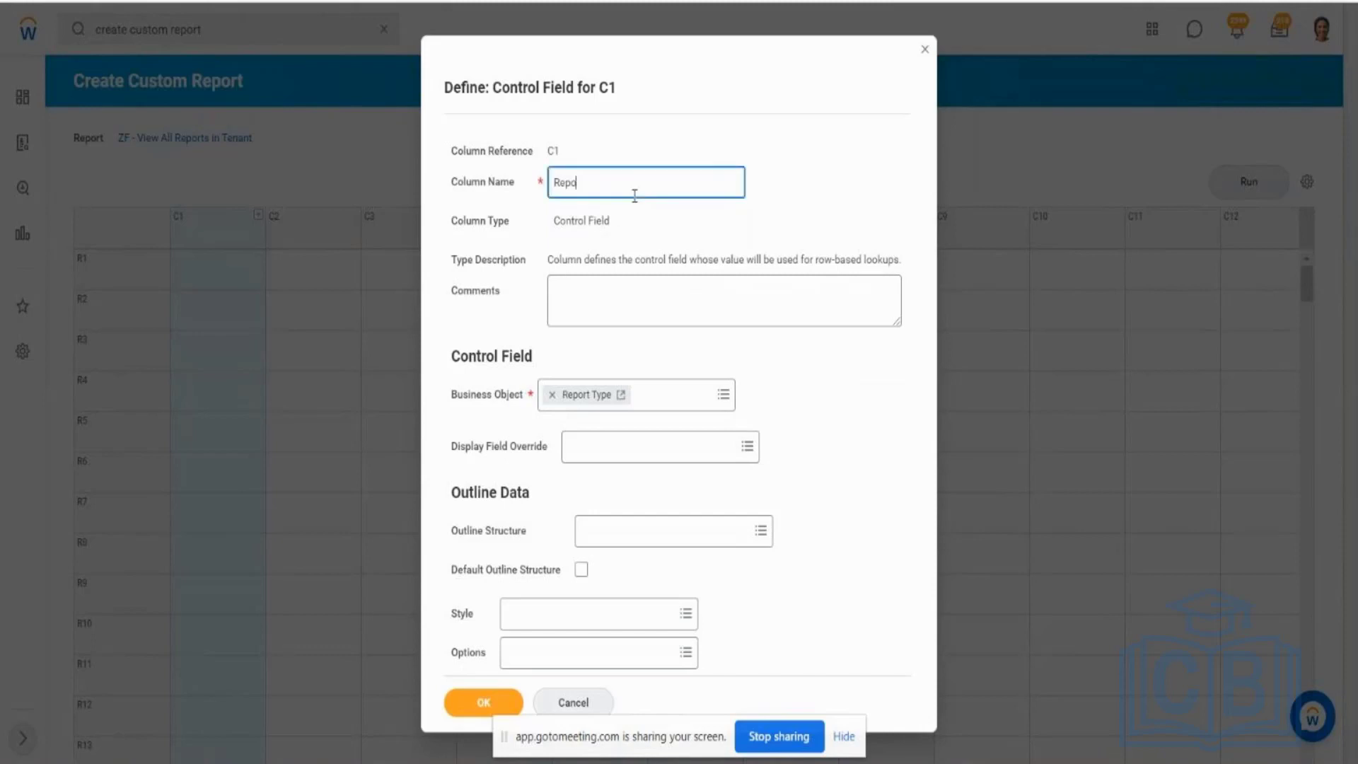
text(ABC)
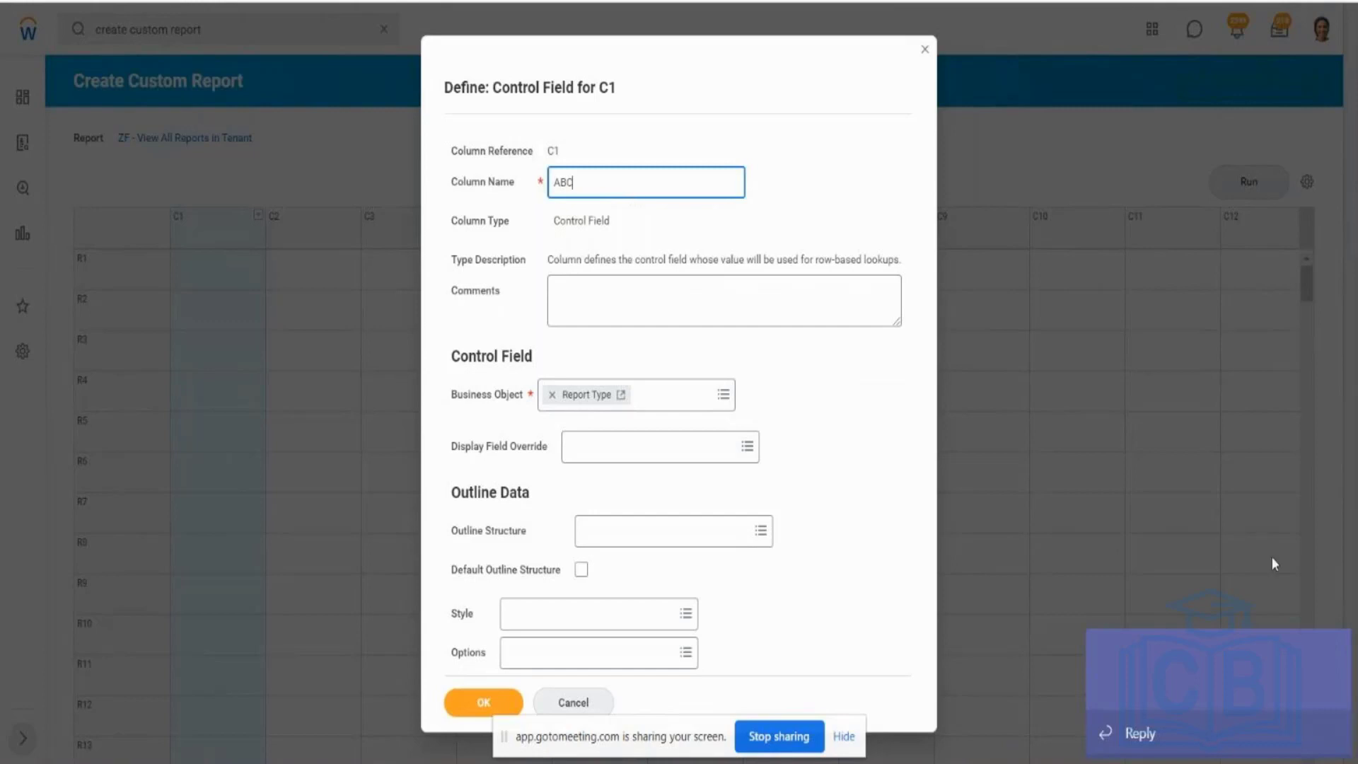
Step: Change the C1 control field's column name to Report Type and accept the definition
click(1338, 656)
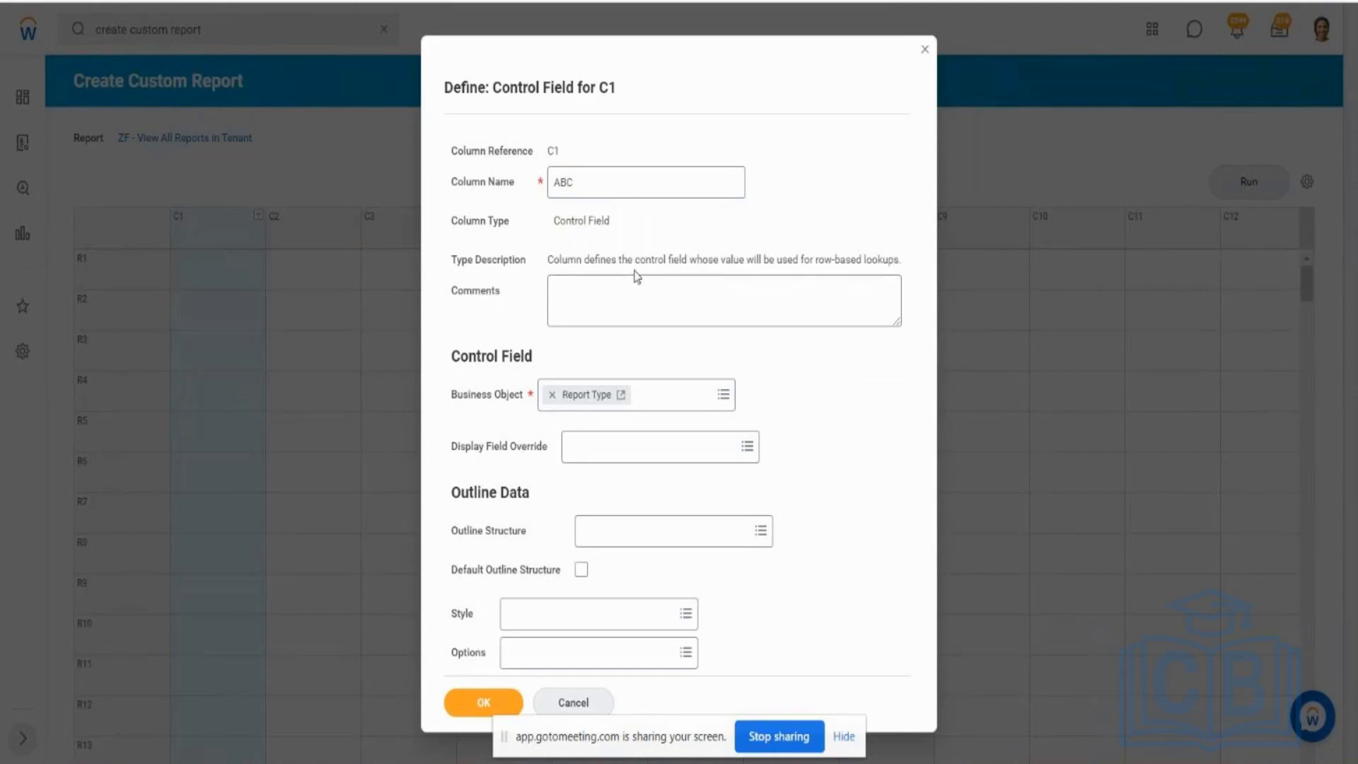
click(588, 184)
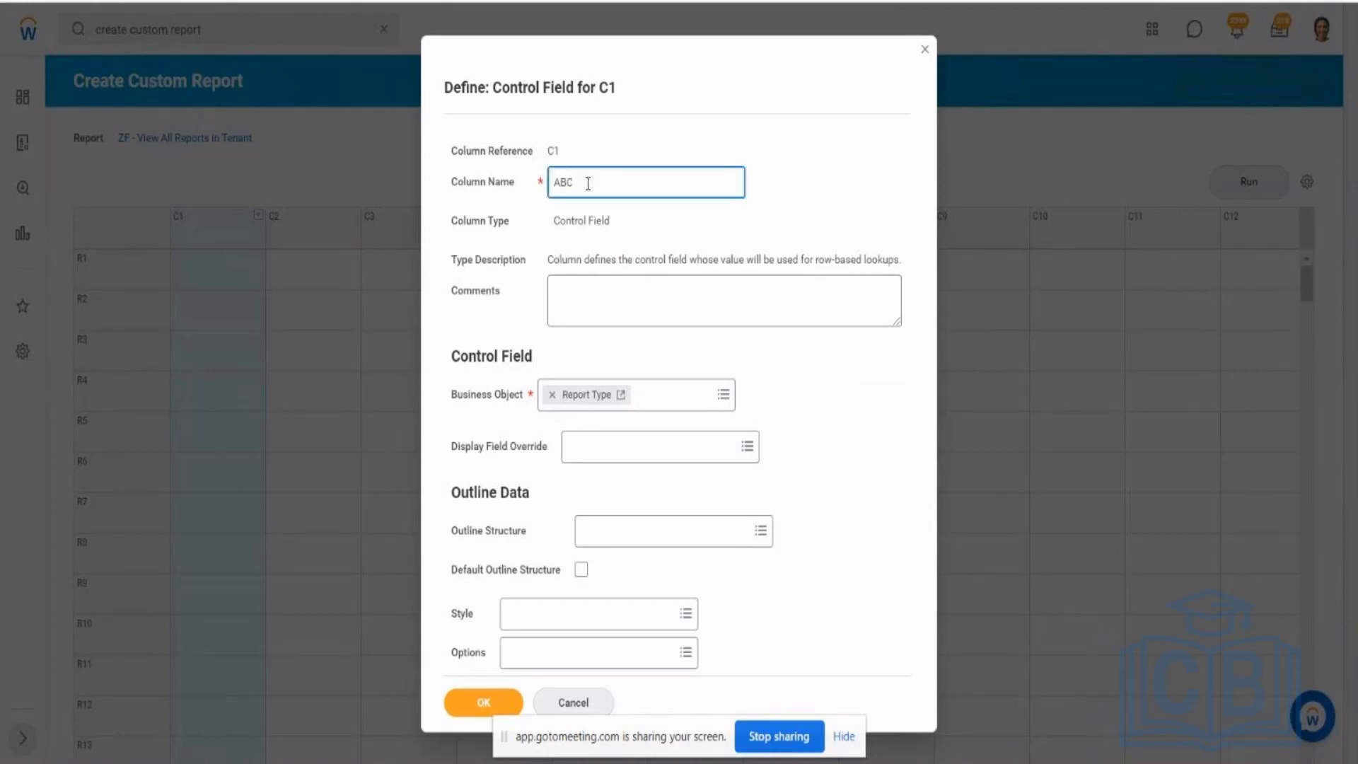
key(BackSpace)
key(BackSpace)
key(BackSpace)
text(Report Type)
drag(635, 198, 532, 188)
click(849, 430)
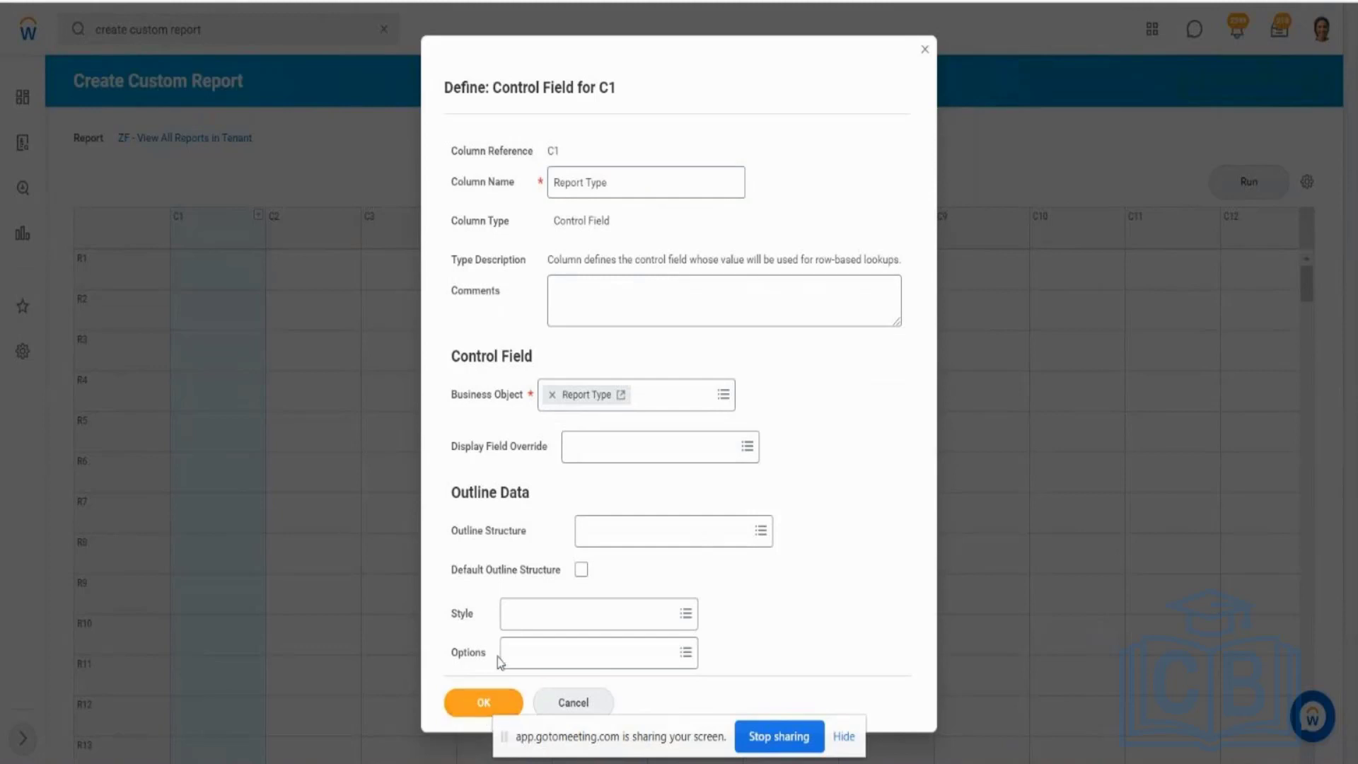
click(472, 703)
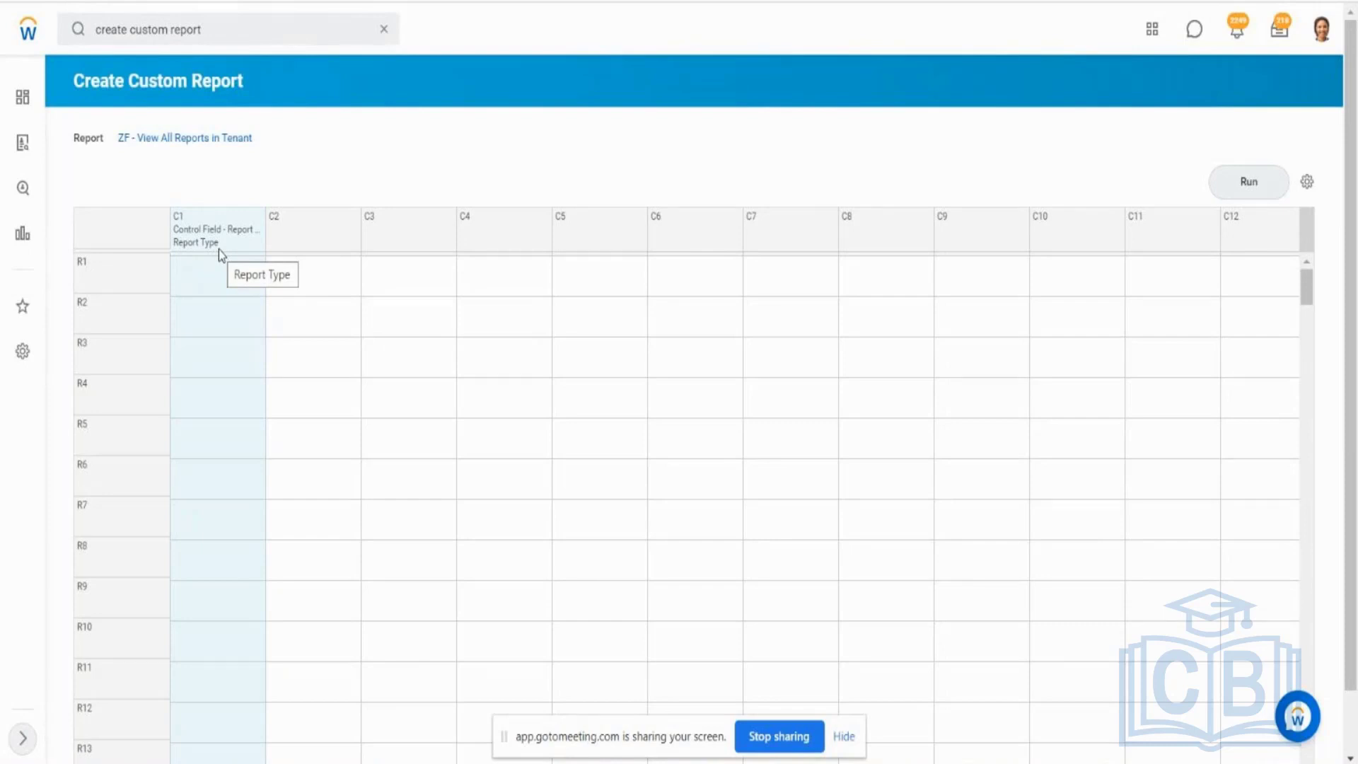
Step: Start a Data definition for column C2 and name the column Standard Reports
click(318, 234)
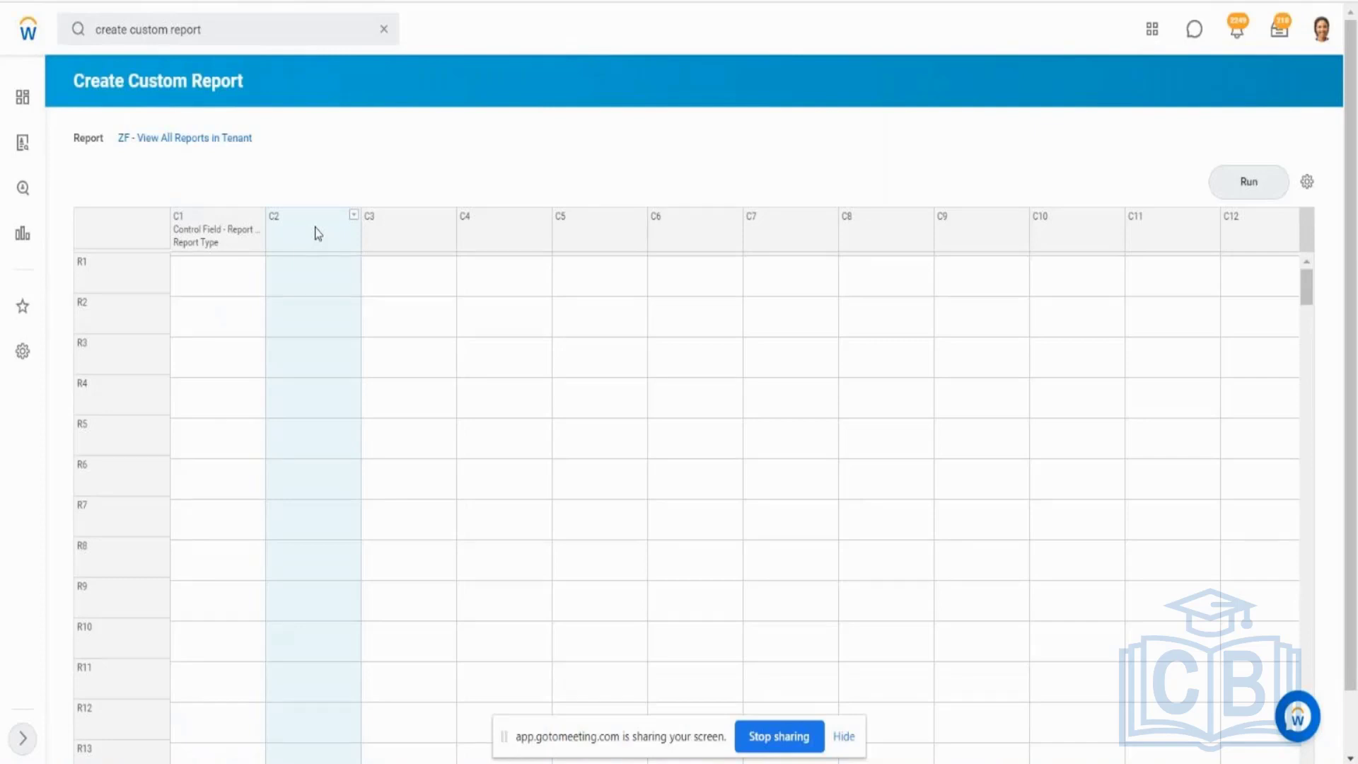
click(353, 216)
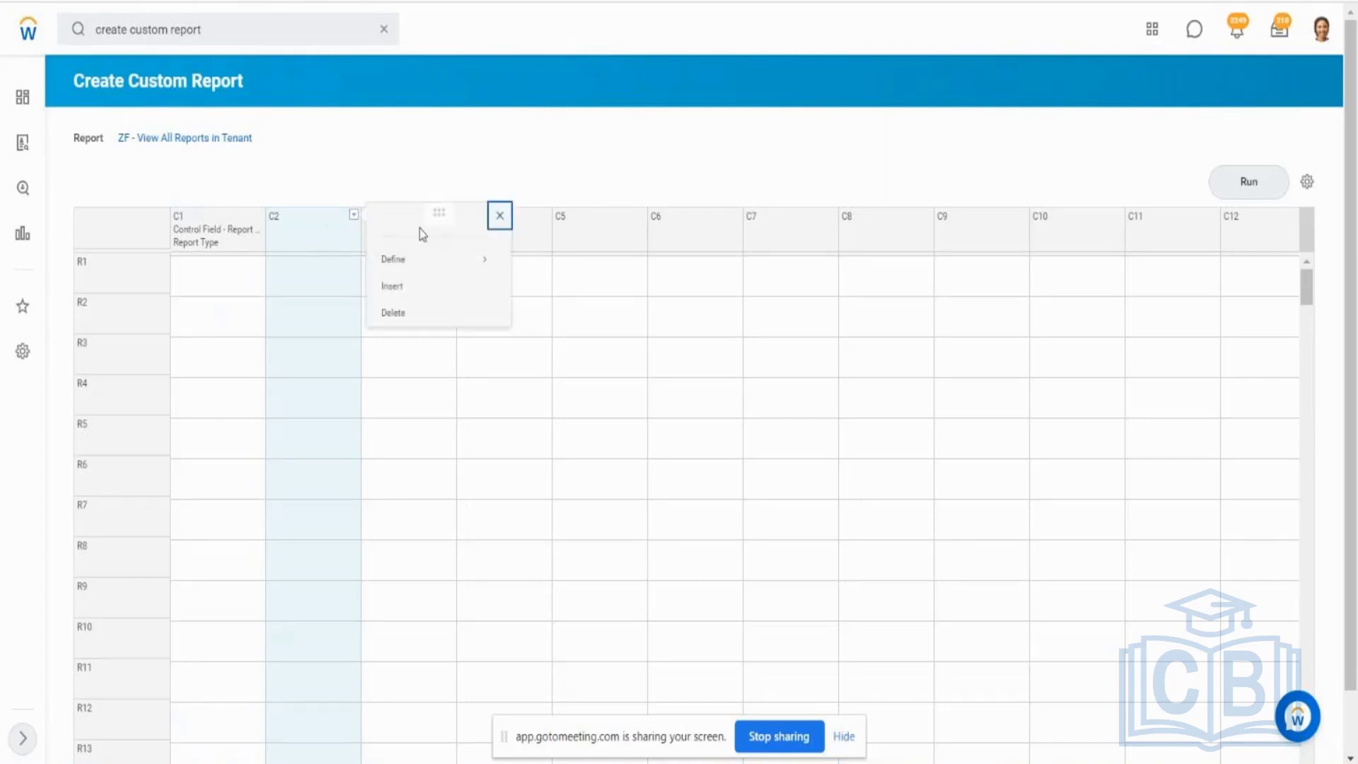
mouse_move(422, 253)
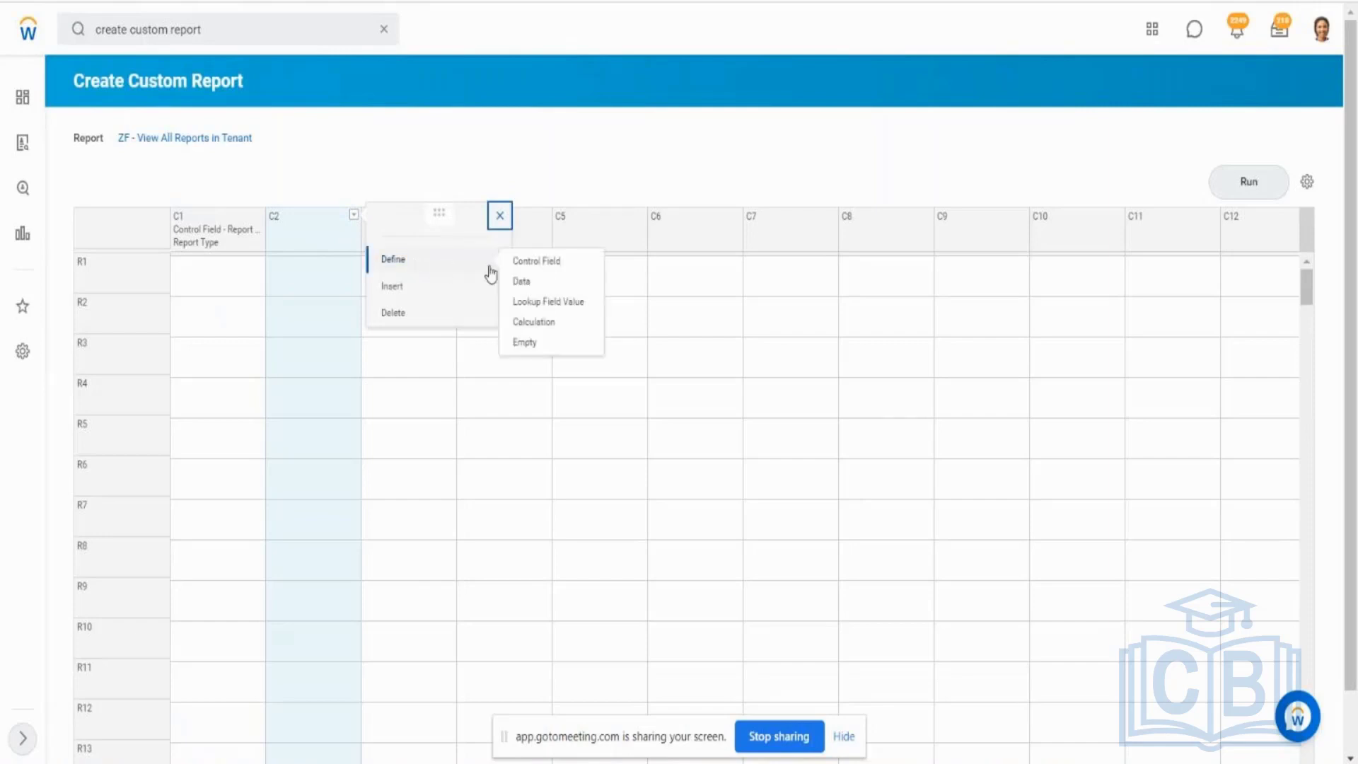
click(531, 290)
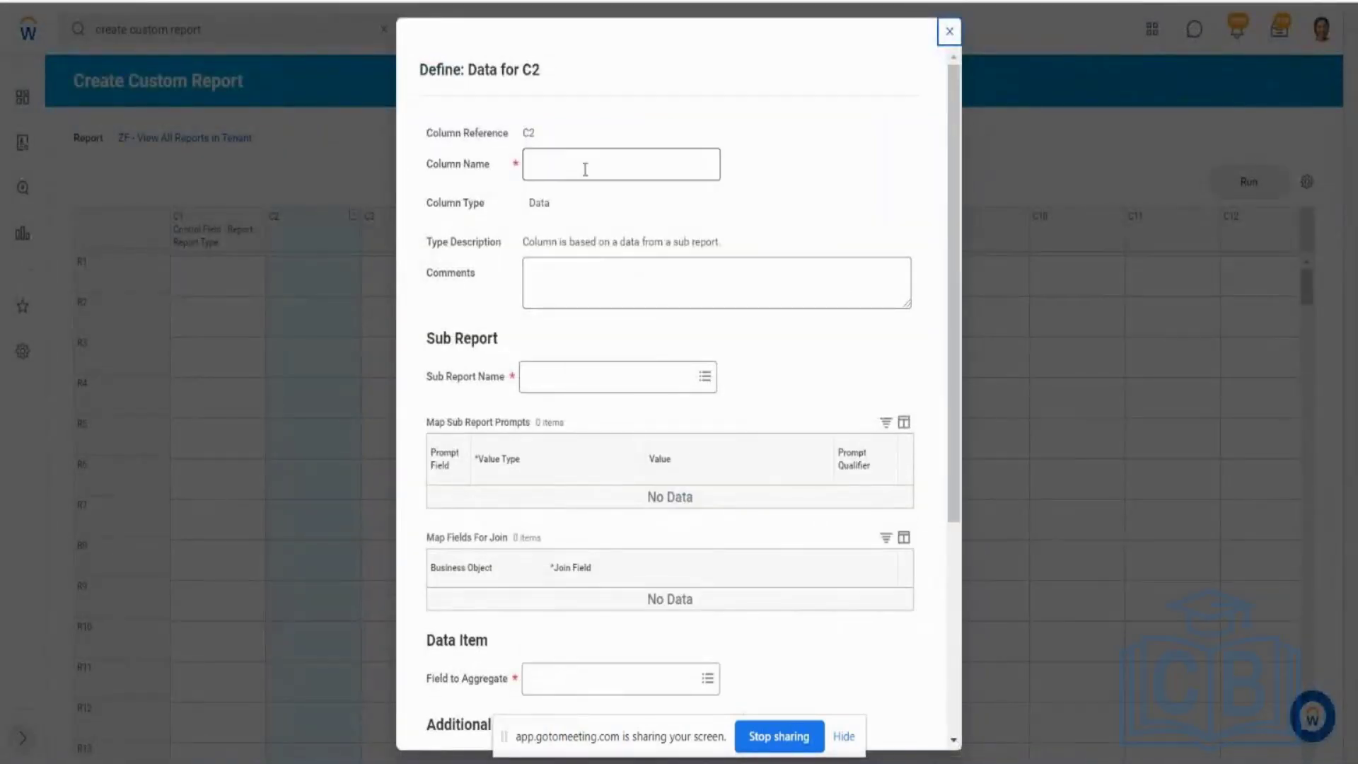
click(584, 169)
text(S)
key(BackSpace)
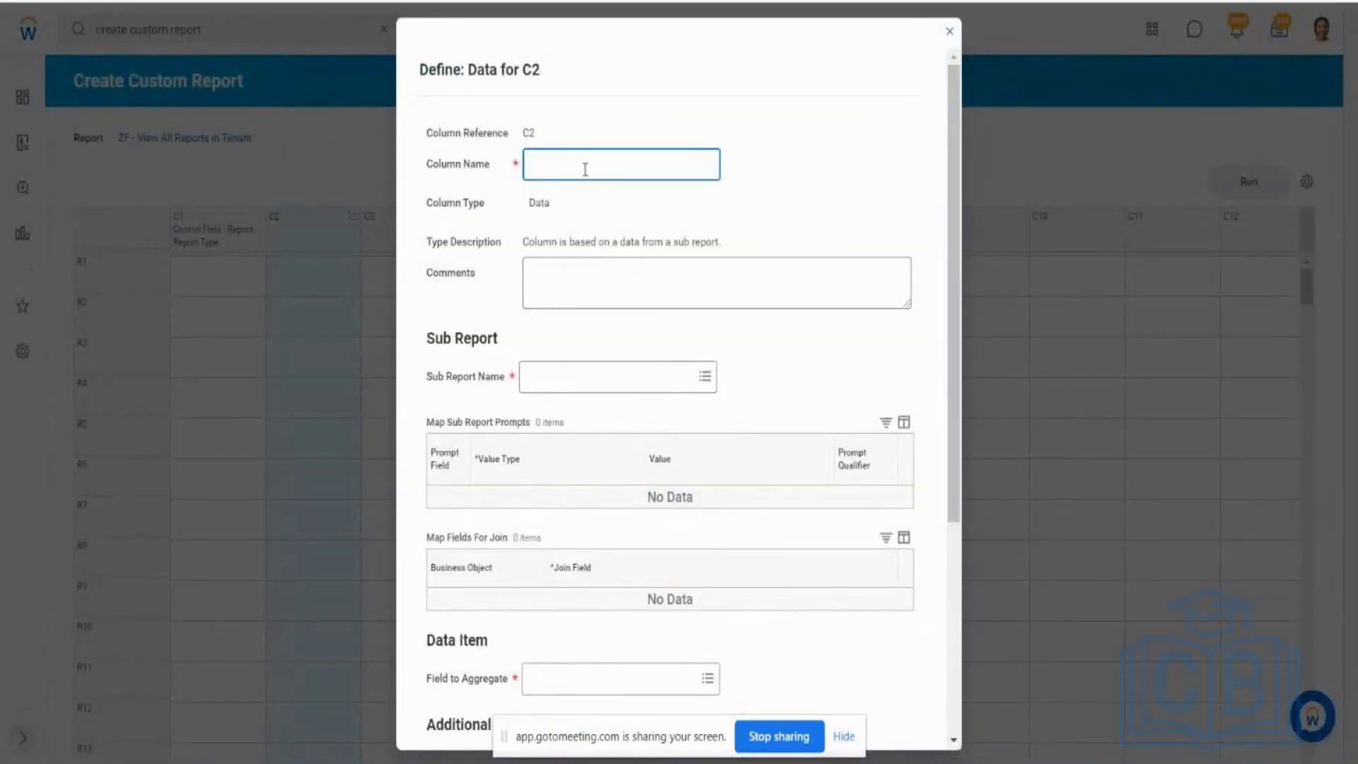
text(Standard Reports)
Step: Choose ZF - SubRep1 - All Standard Reports as the sub-report for column C2
click(437, 388)
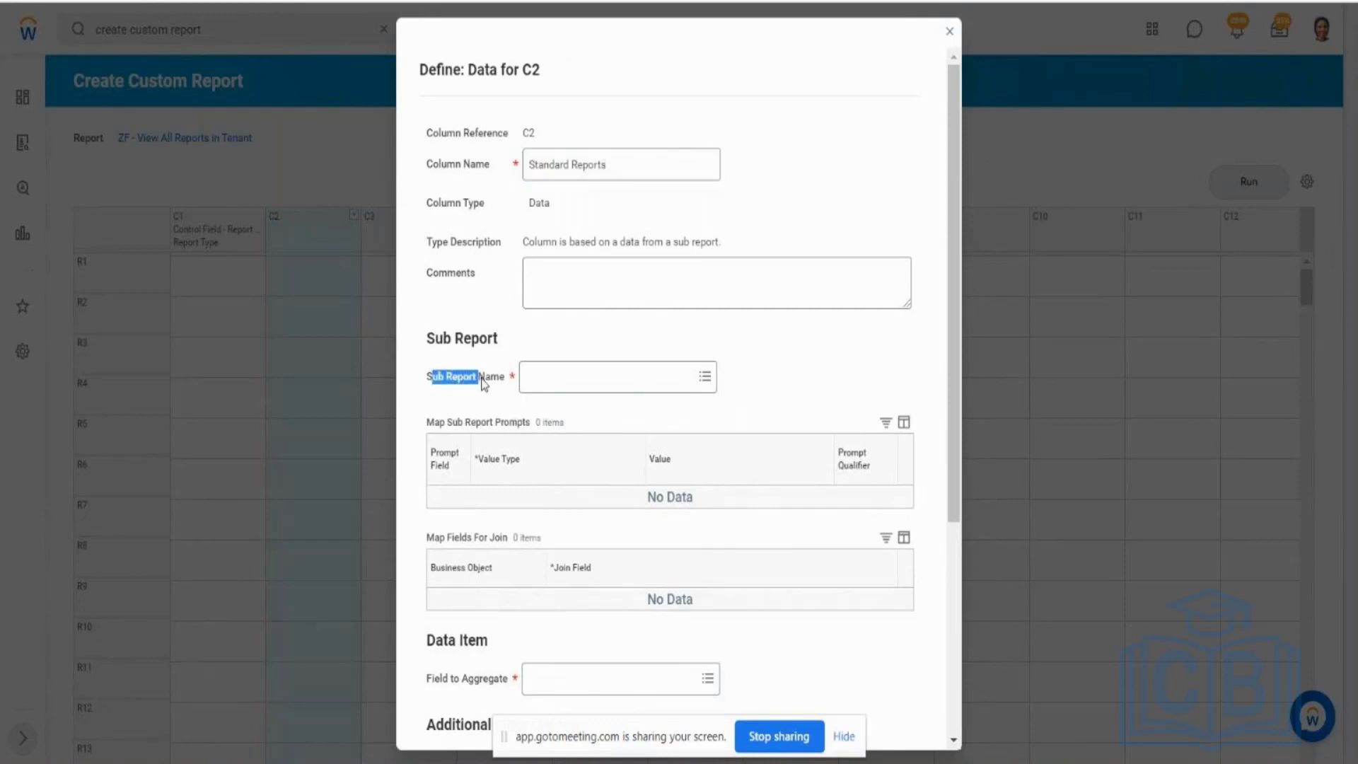
drag(483, 382, 503, 383)
click(573, 378)
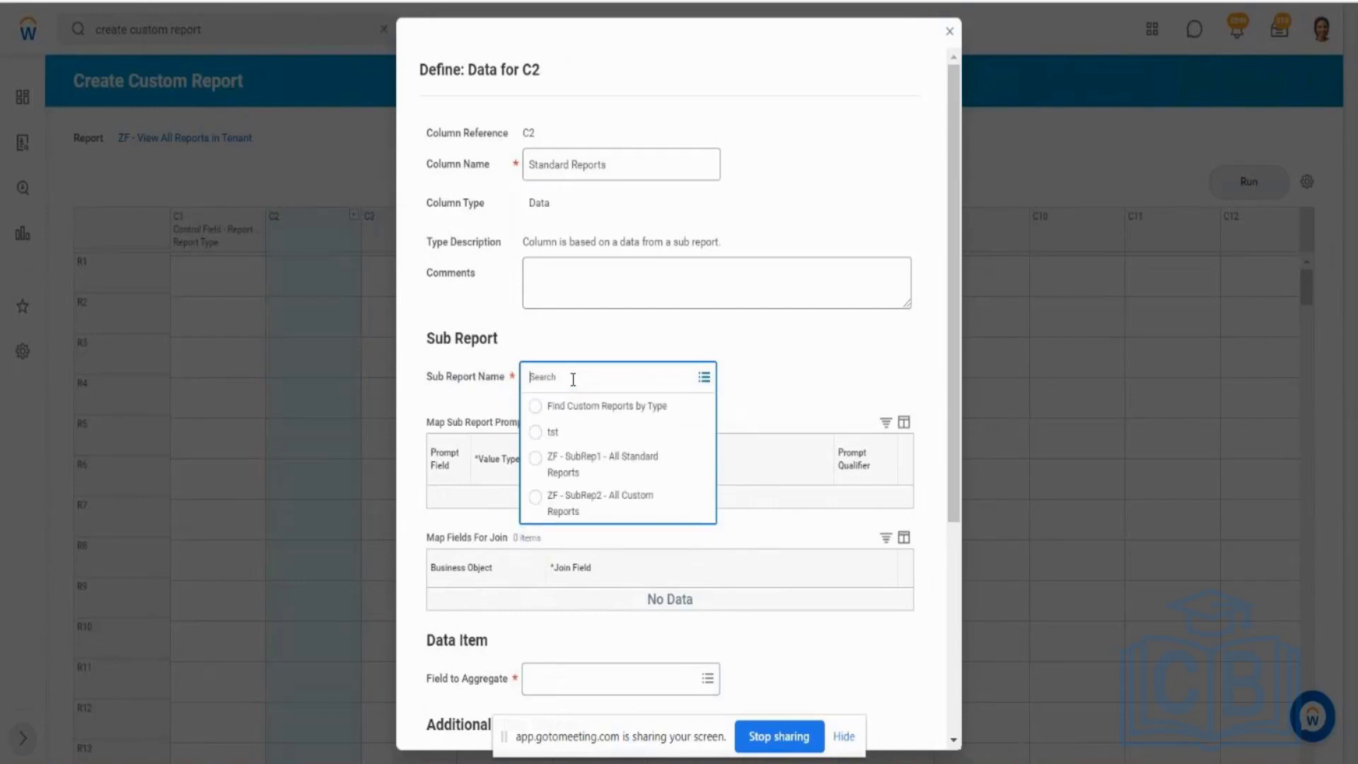
click(606, 466)
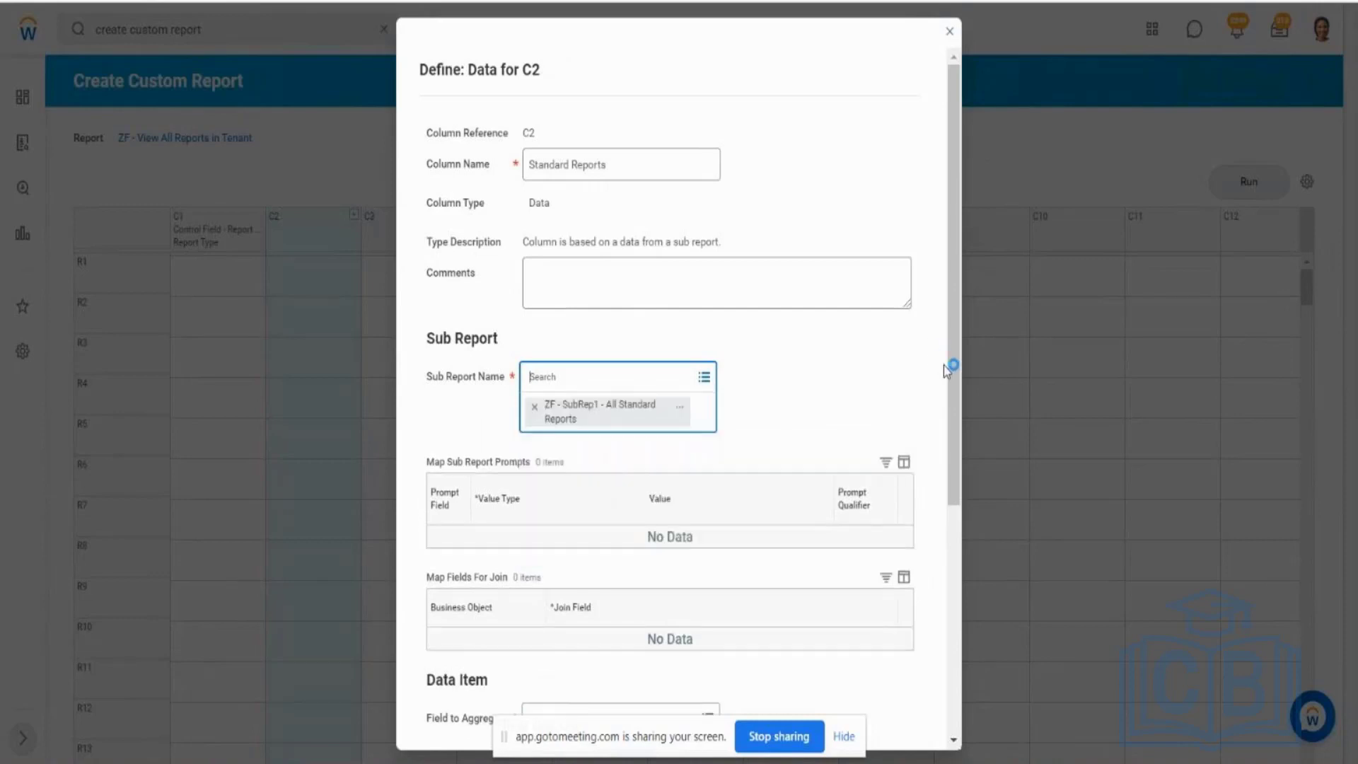
Step: Compare the C2 join field and field to aggregate with the grouping and summarization in the ZF - SubRep1 - All Standard Reports definition
drag(955, 377, 984, 577)
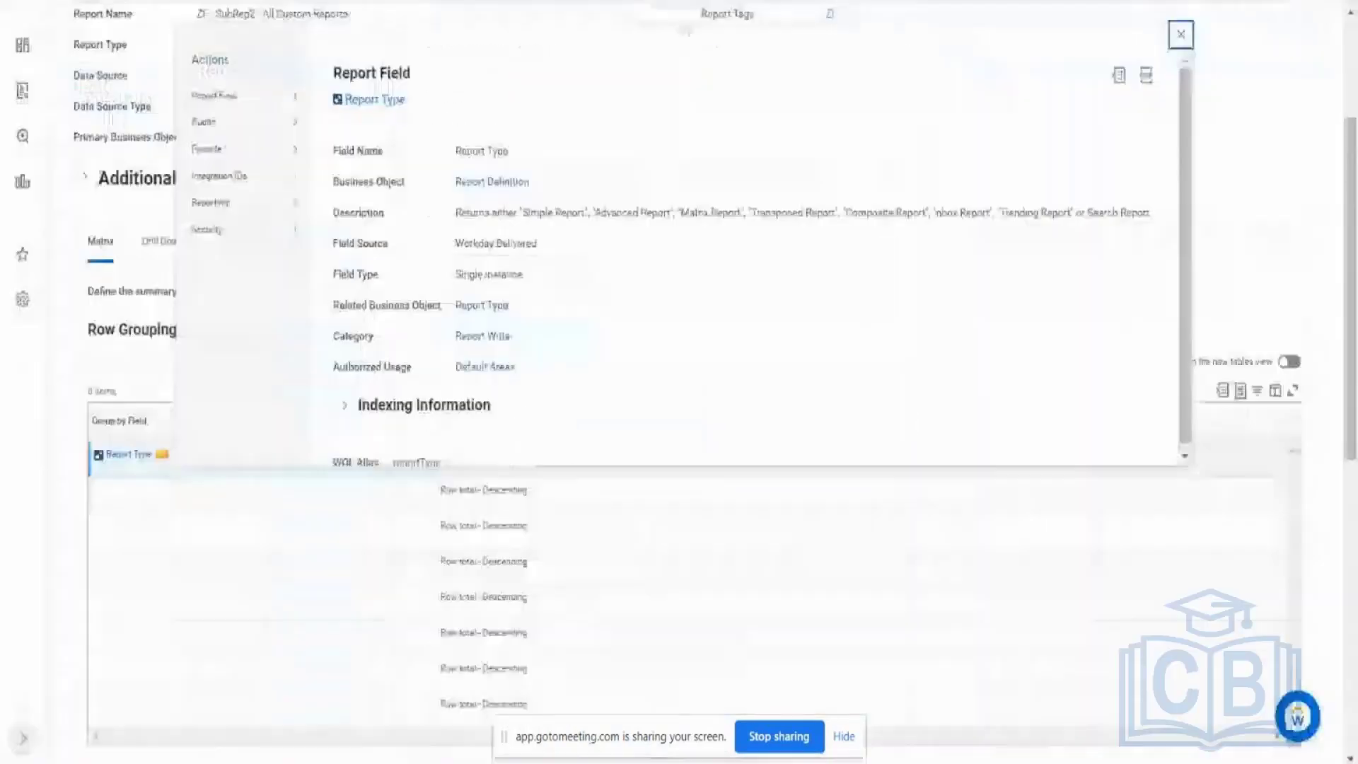
click(1275, 147)
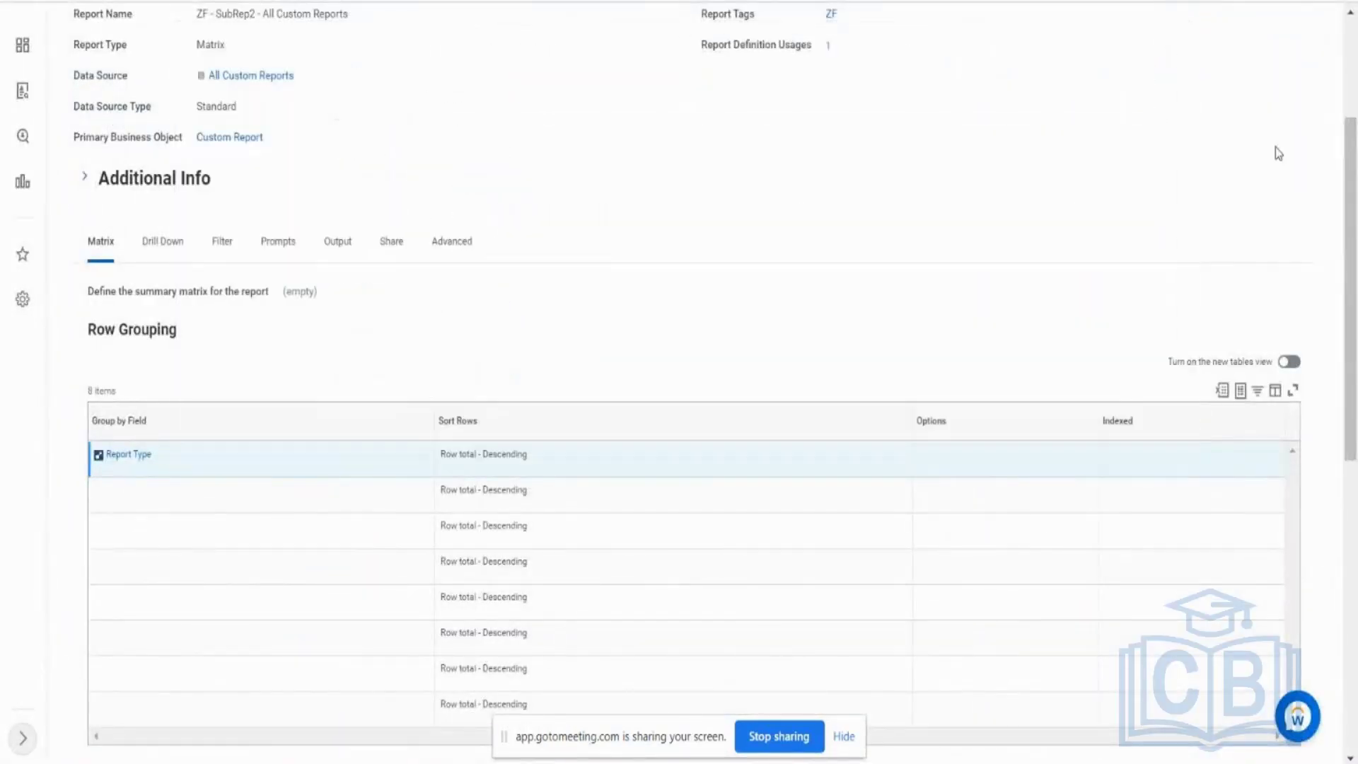
scroll(1275, 147, up, 2)
scroll(1275, 147, down, 1)
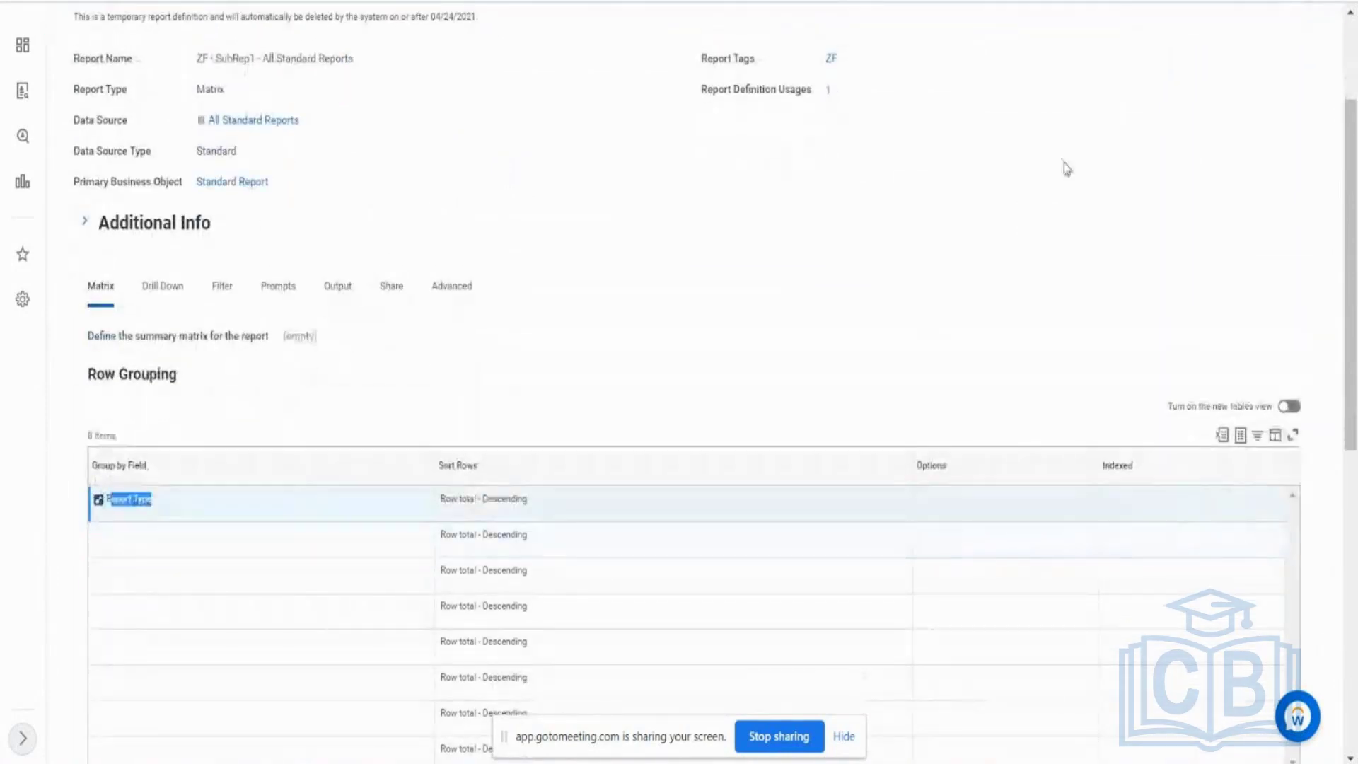
scroll(915, 181, down, 1)
scroll(915, 182, down, 10)
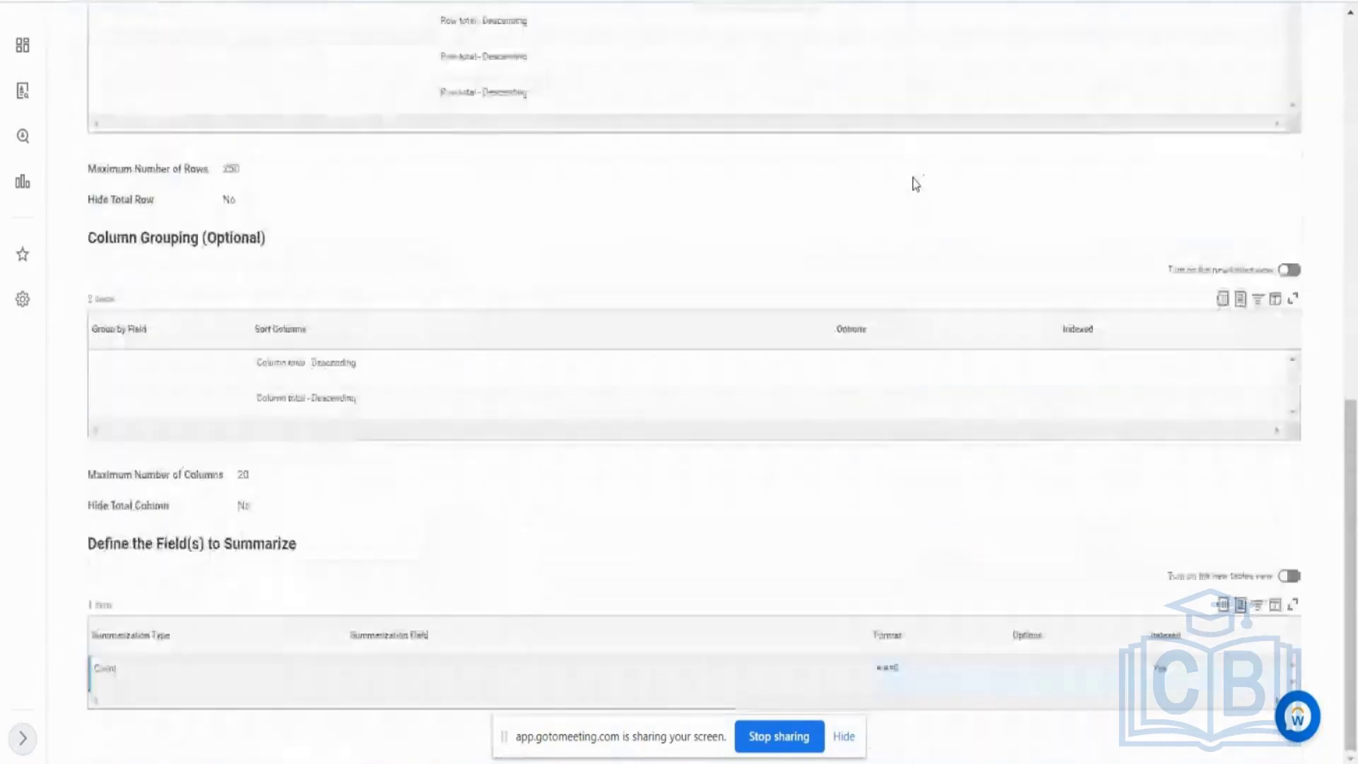
drag(103, 668, 108, 668)
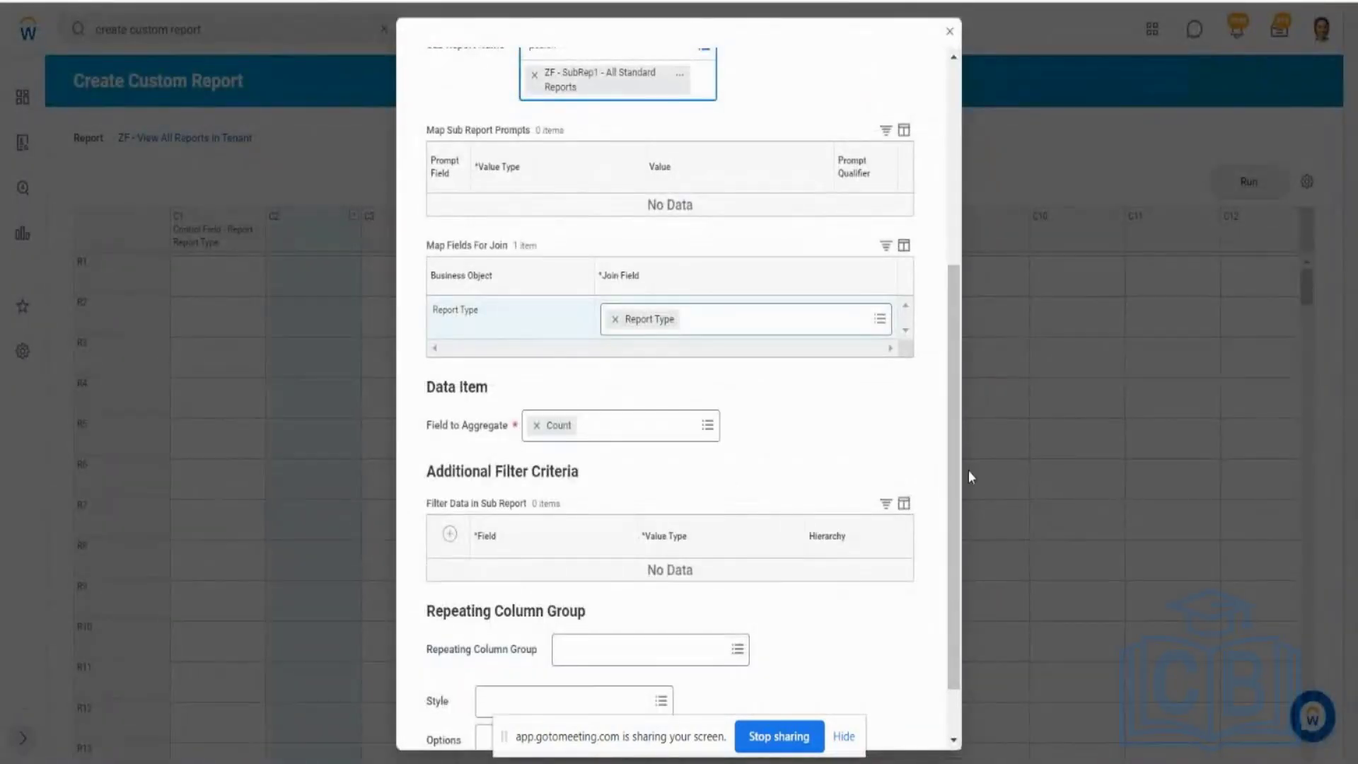
drag(956, 475, 959, 392)
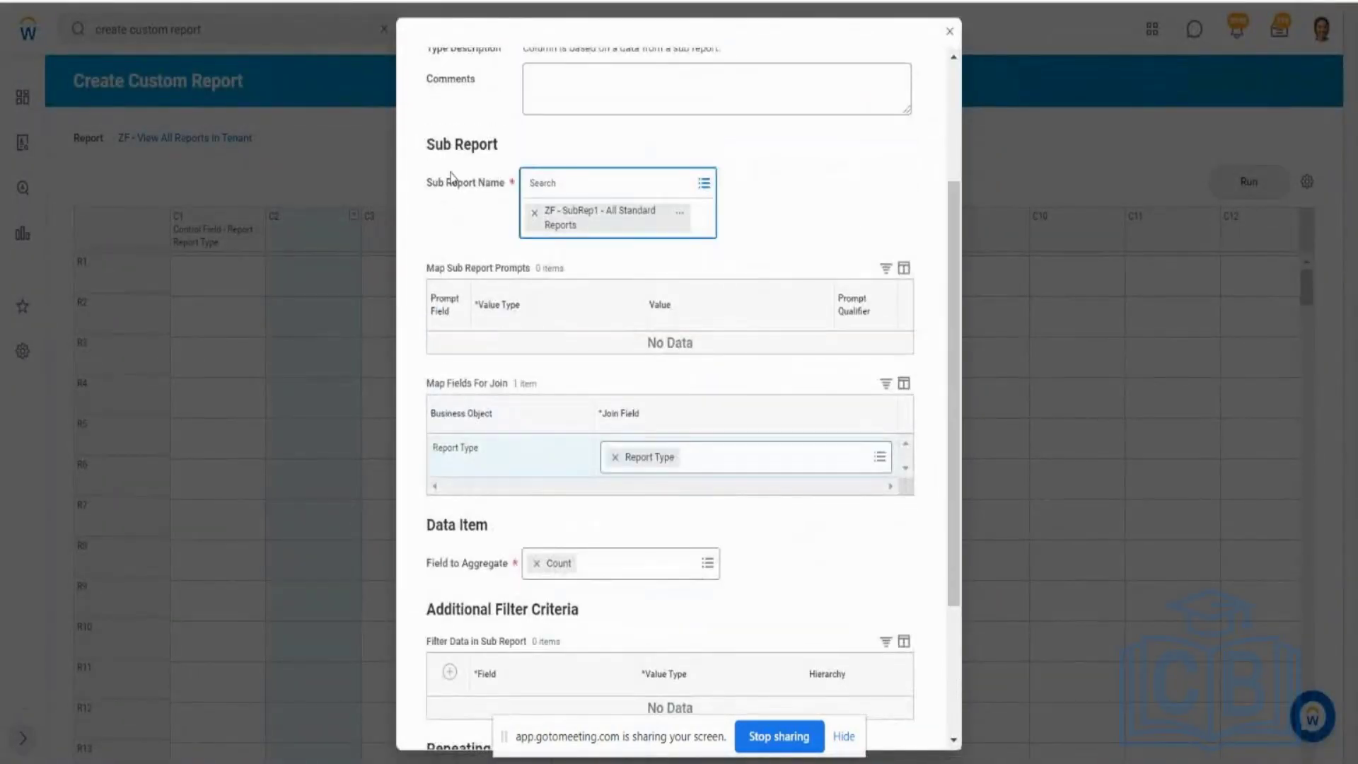
drag(445, 181, 506, 184)
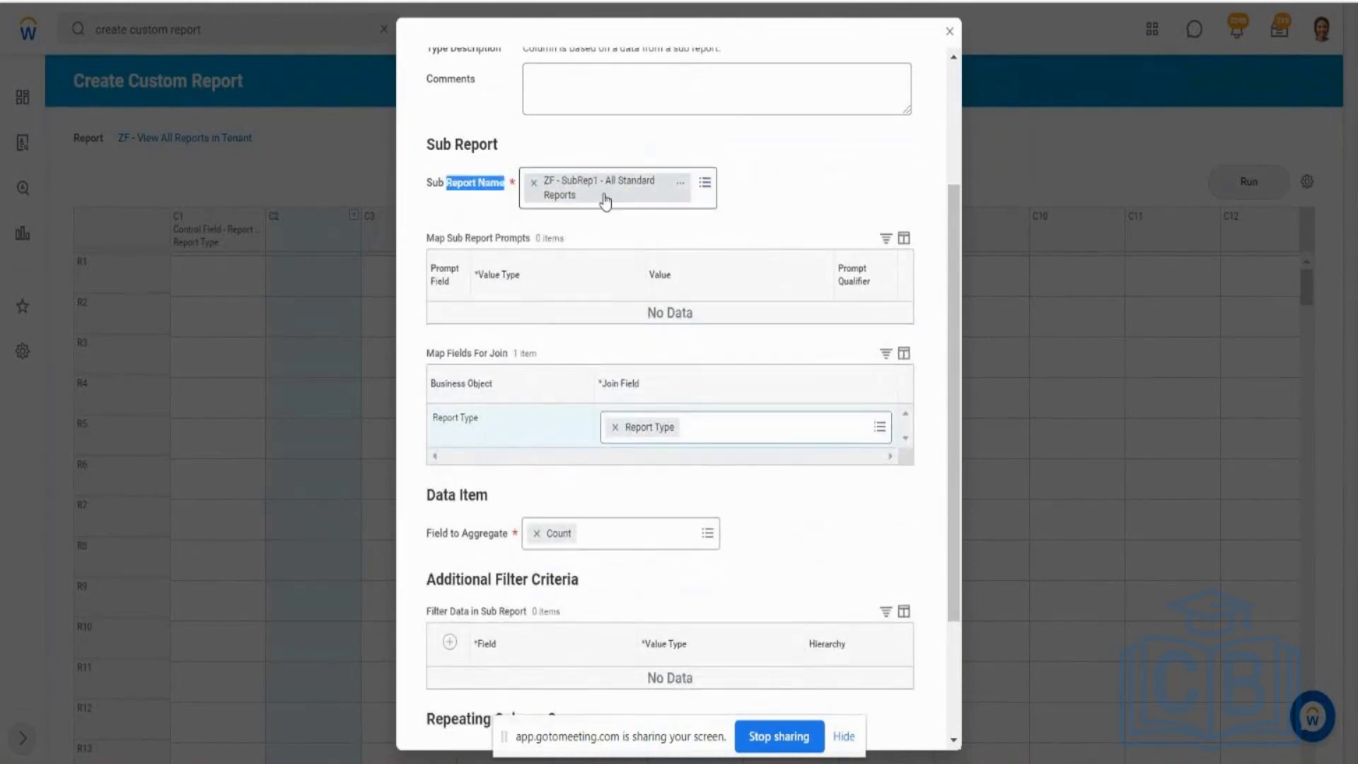
drag(442, 533, 480, 534)
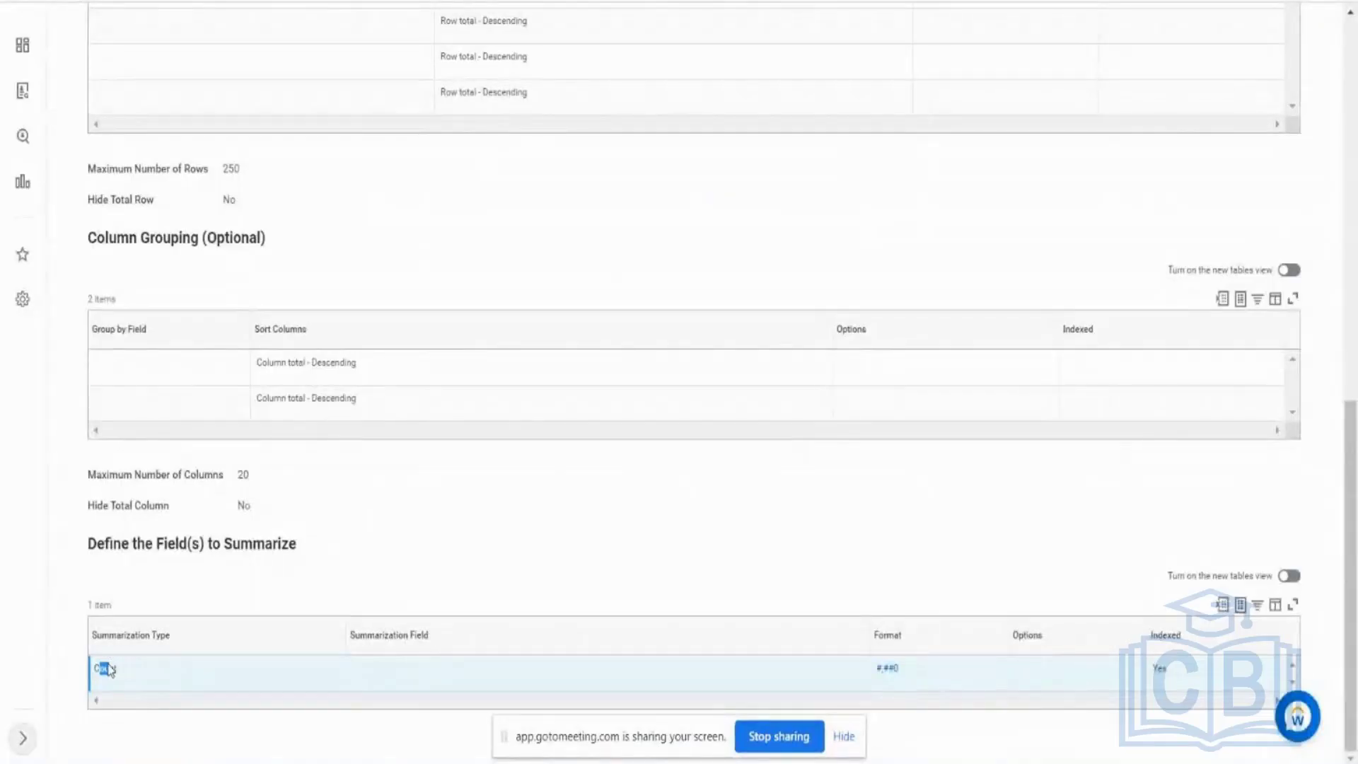
drag(94, 668, 116, 673)
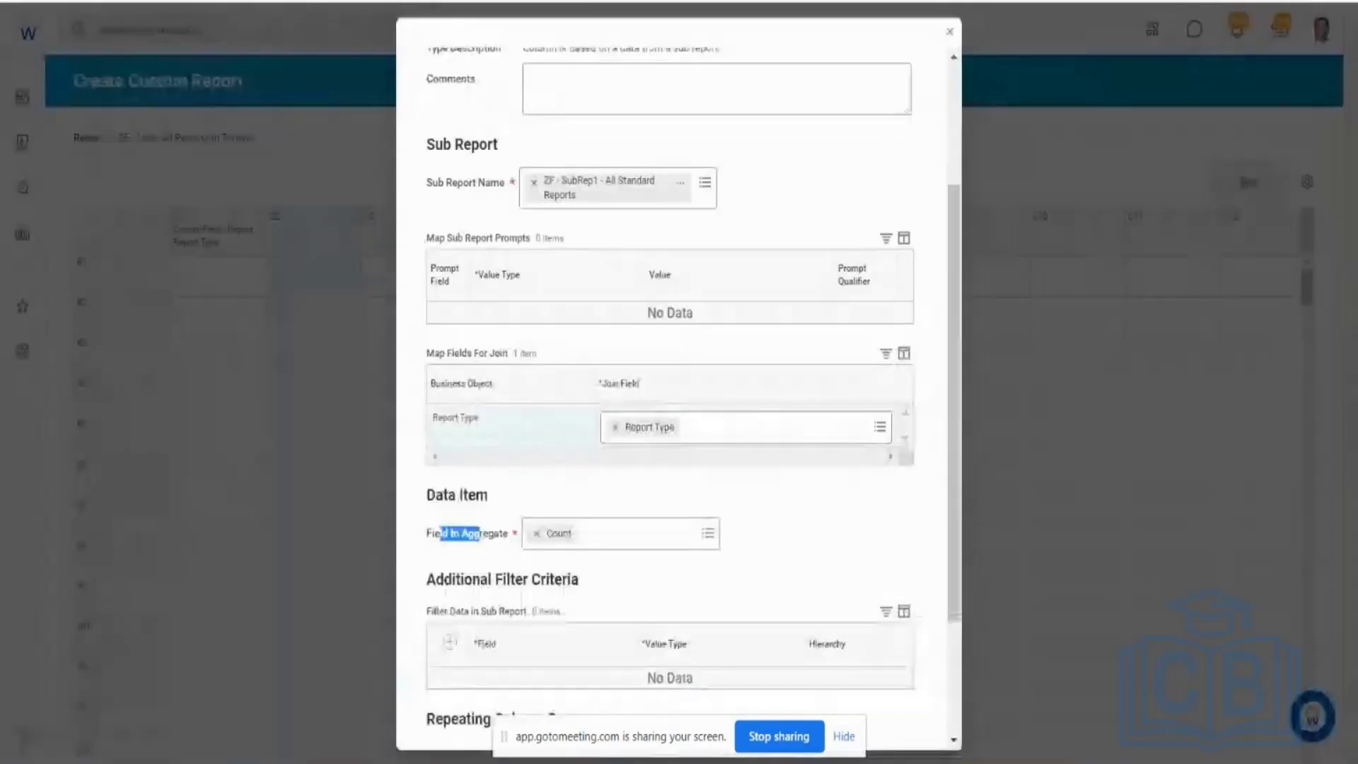
Step: Accept the Data definition for column C2 and select that column in the composite grid
drag(970, 457, 991, 554)
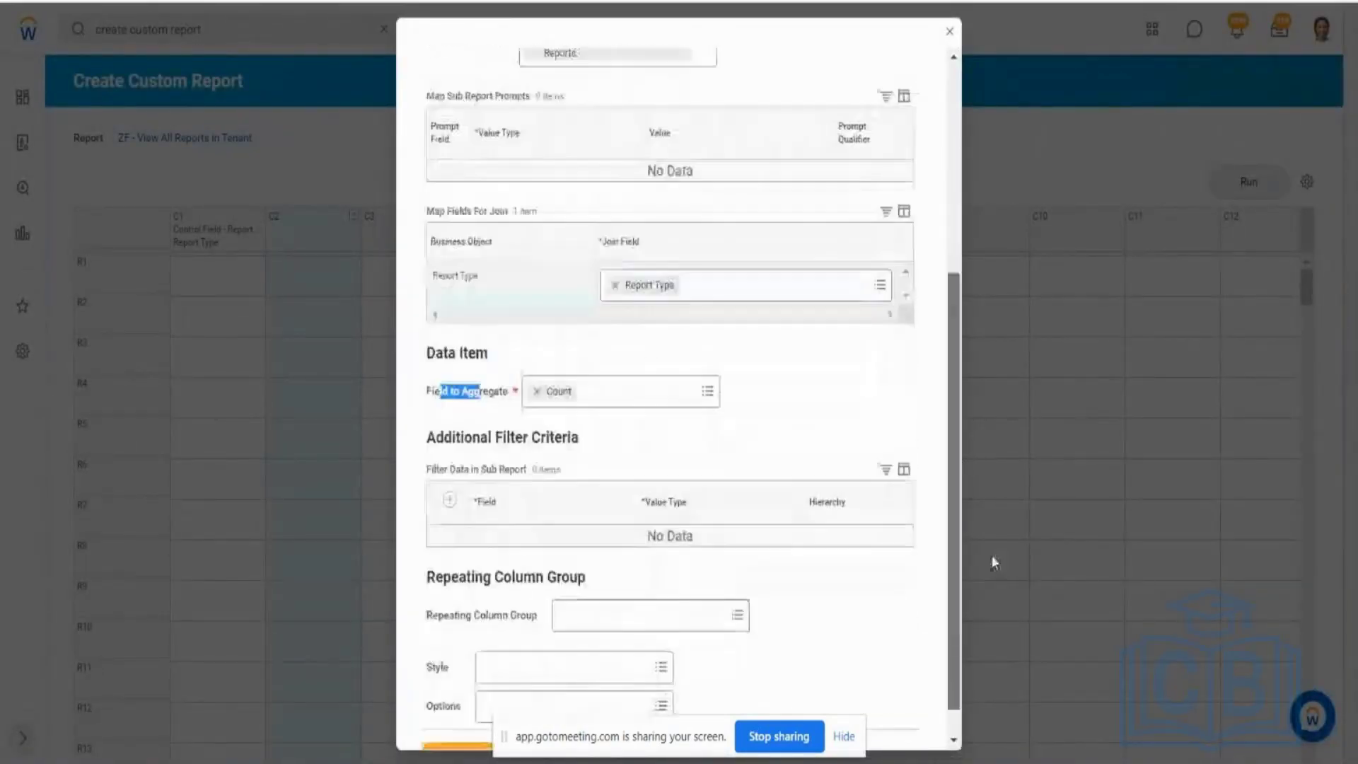
scroll(991, 557, down, 1)
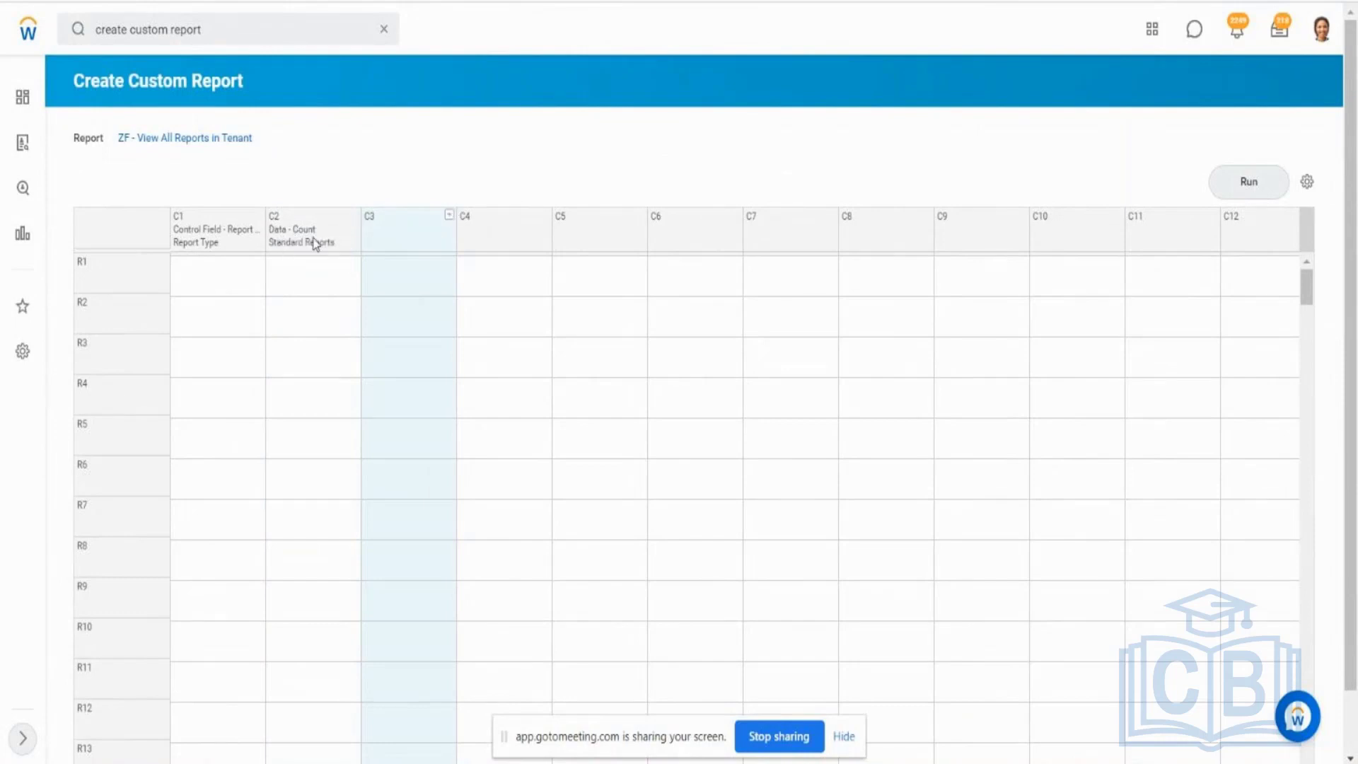
click(336, 237)
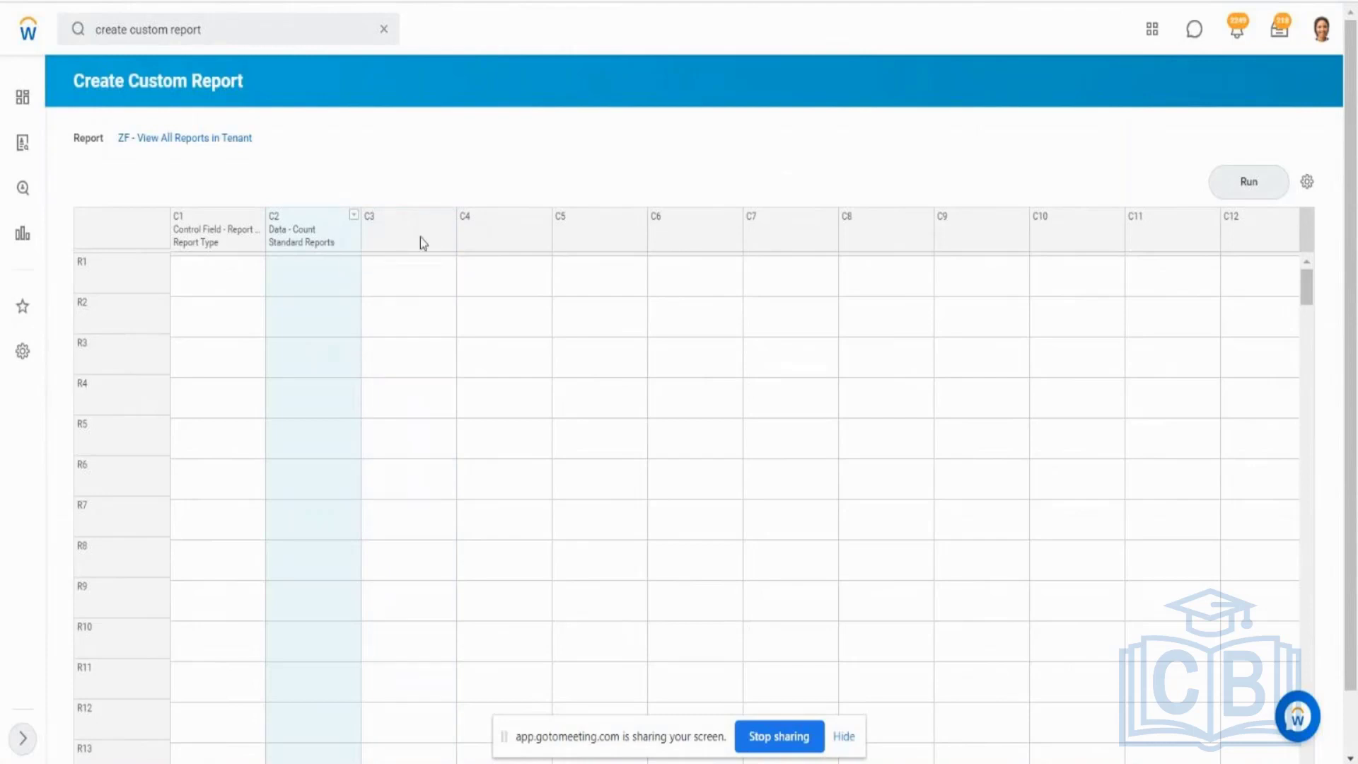
Step: Start a Data definition for column C3 and name the column Custom Reports Count
click(443, 233)
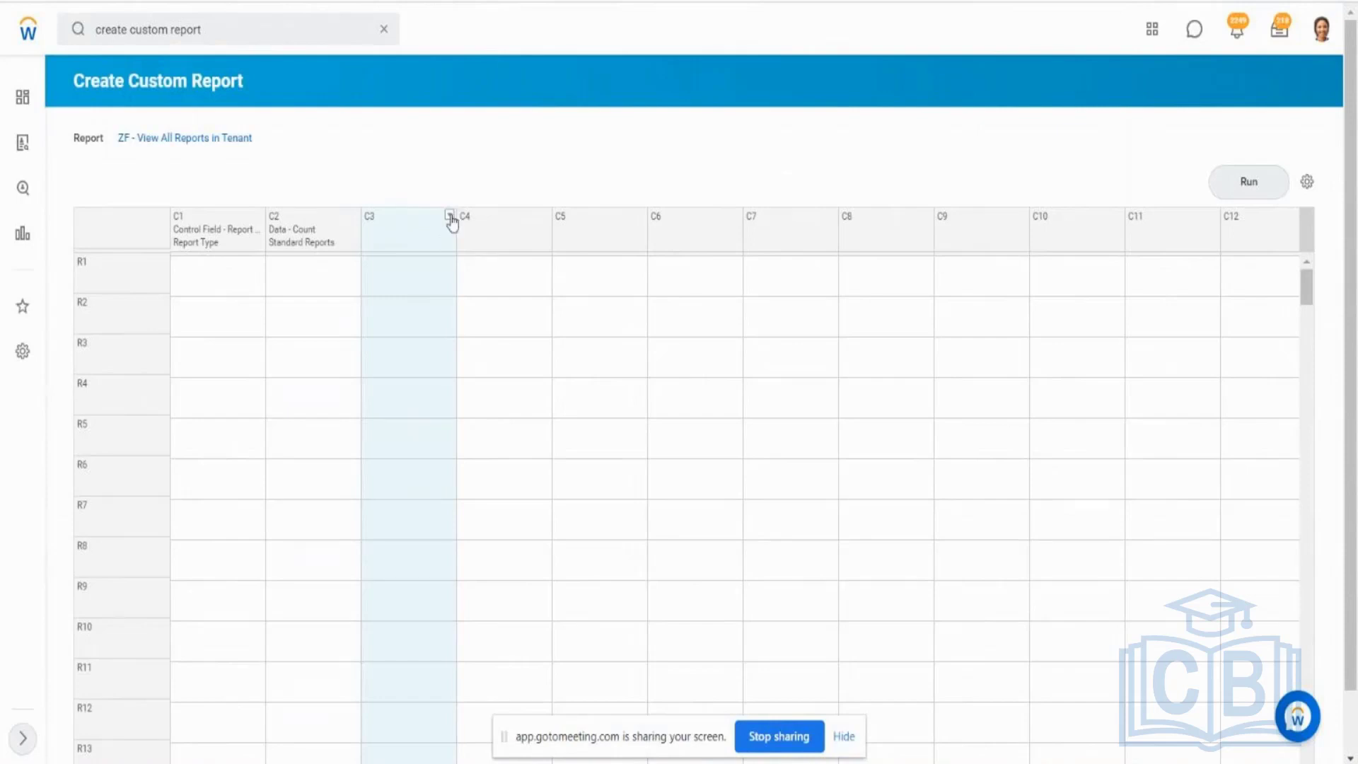
click(449, 216)
mouse_move(506, 267)
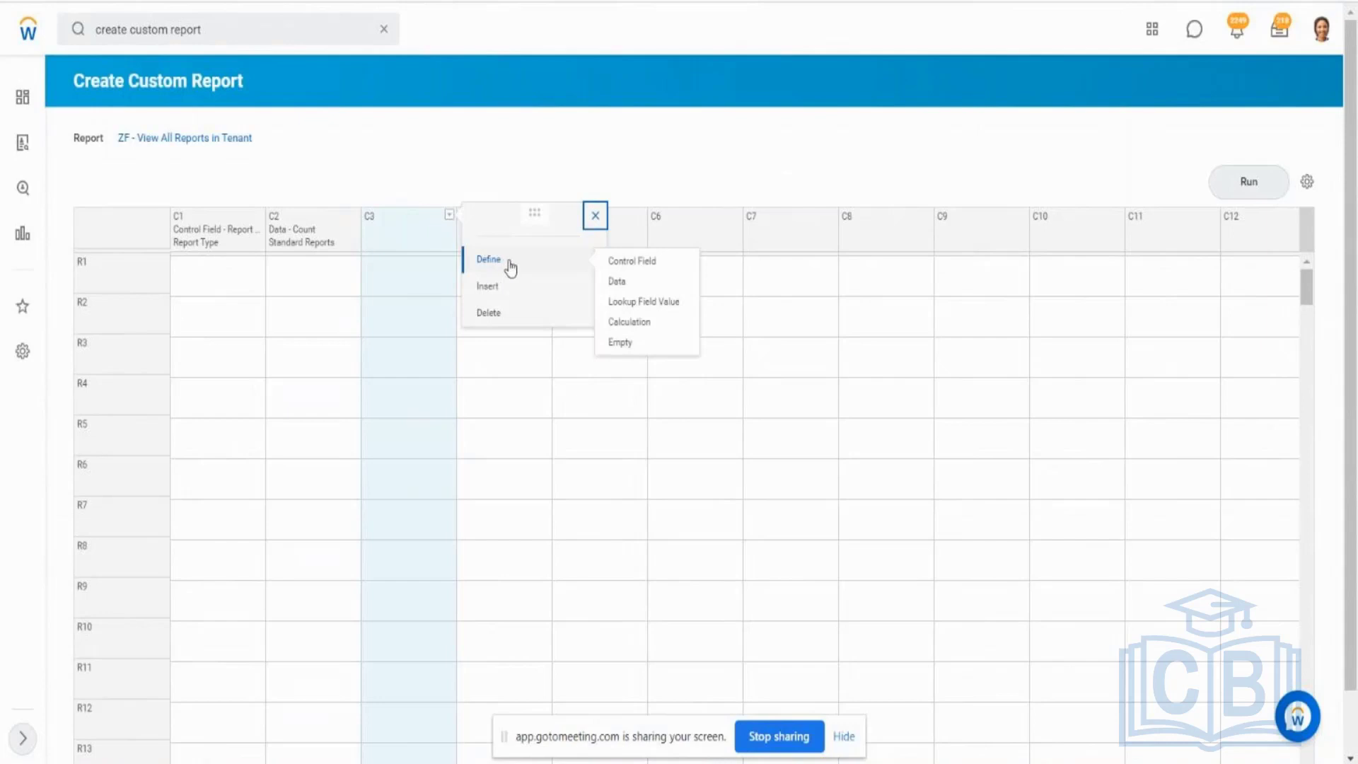
click(621, 285)
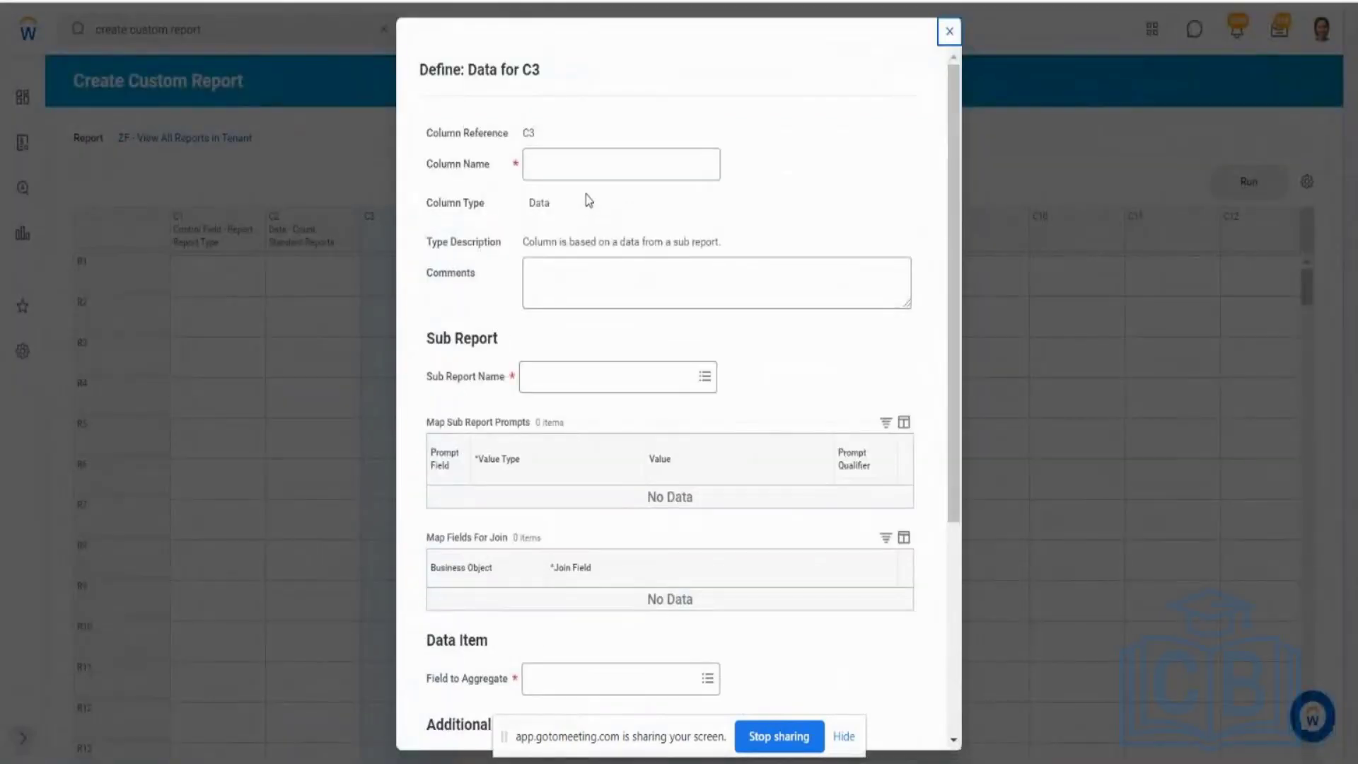
click(598, 174)
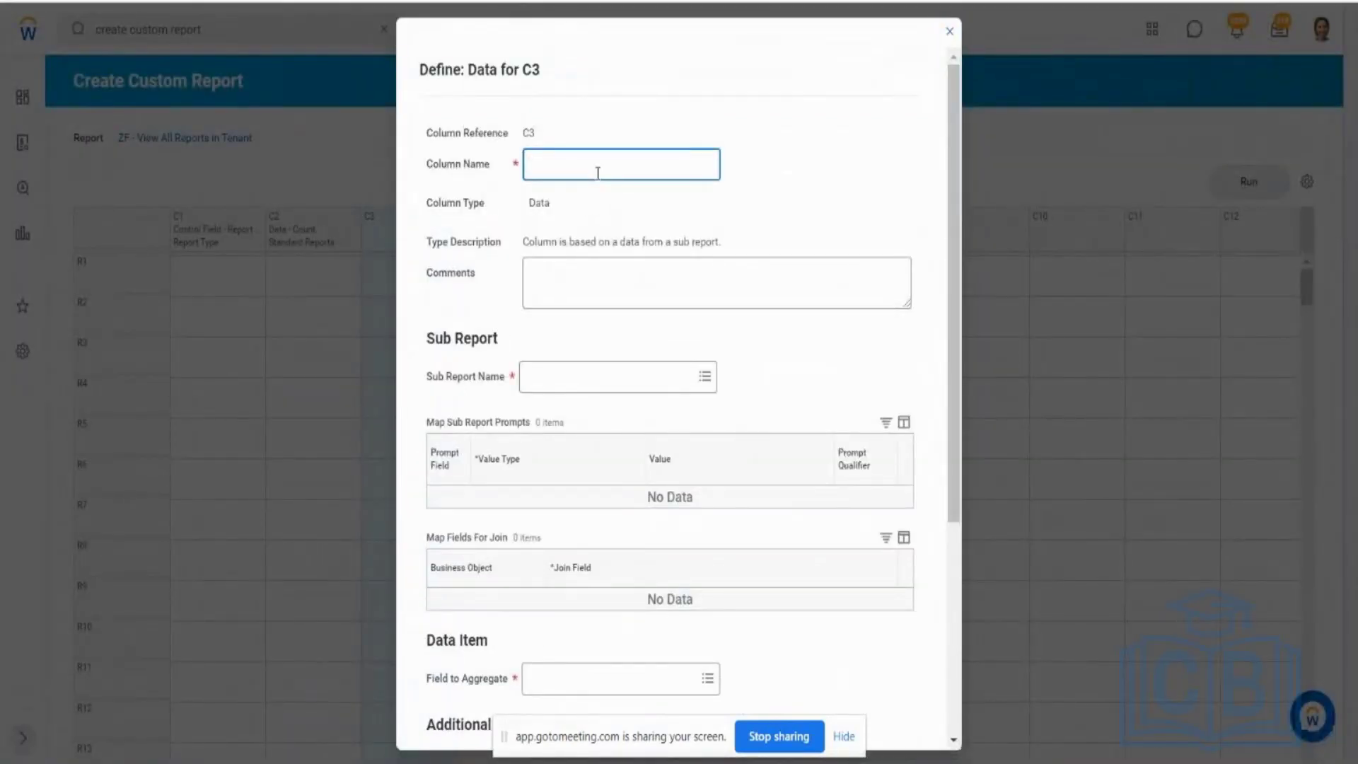
text(Custom Reports Count)
Step: Choose ZF - SubRep2 - All Custom Reports as the sub-report for column C3
click(439, 384)
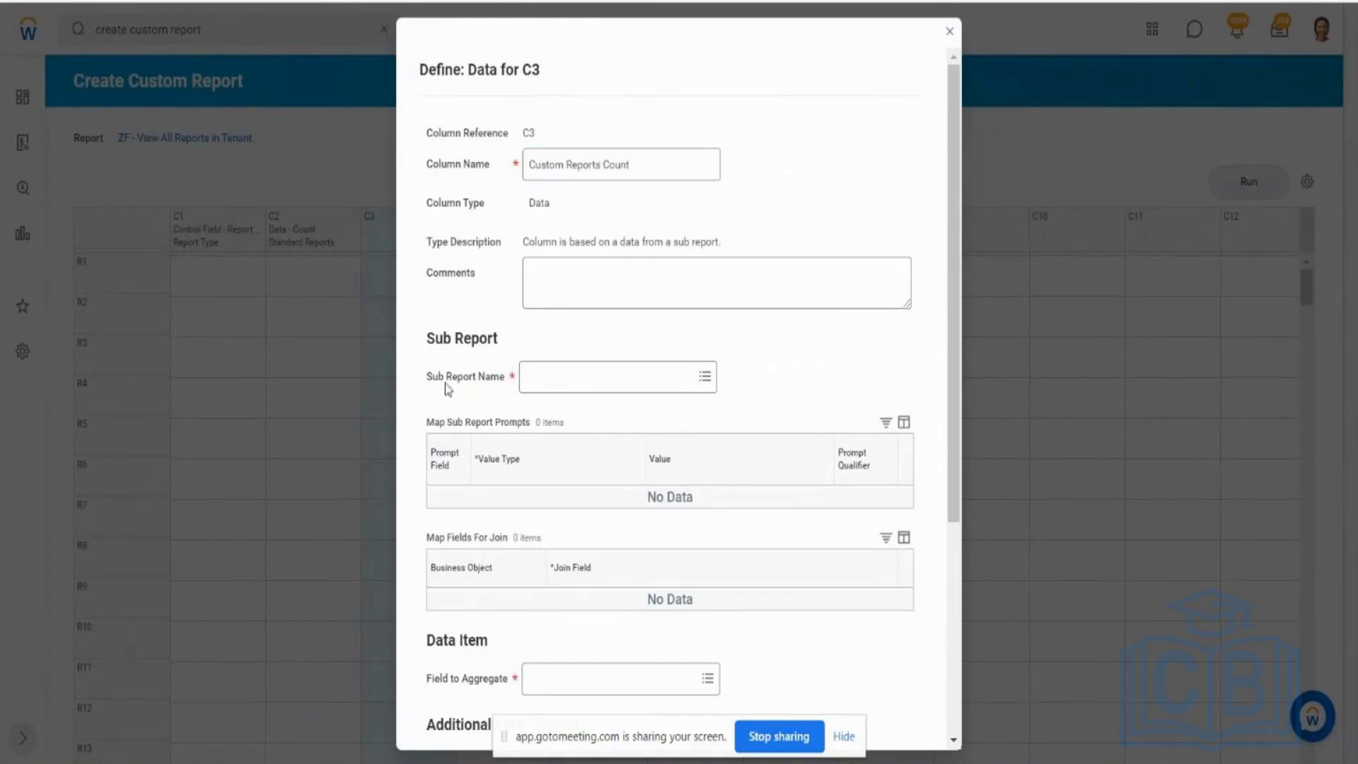
click(552, 382)
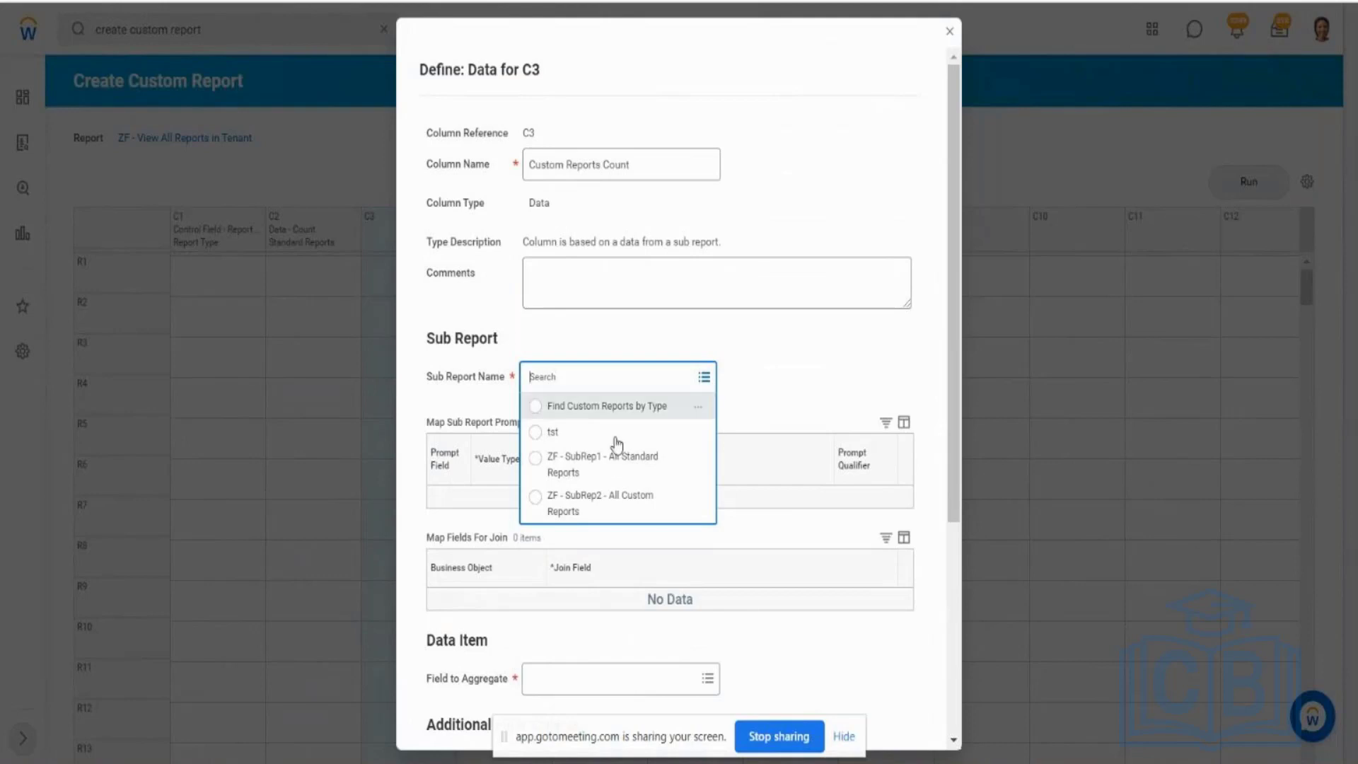
click(632, 515)
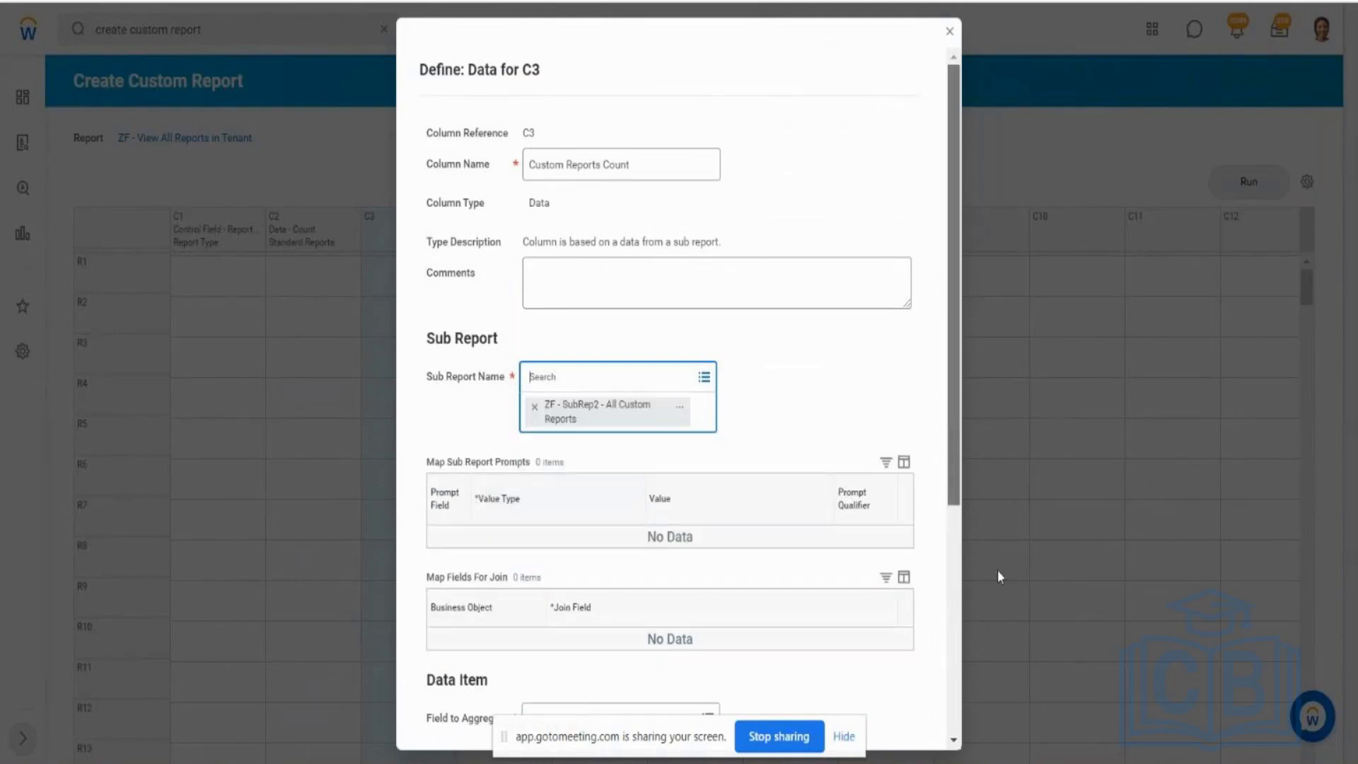
scroll(997, 570, down, 5)
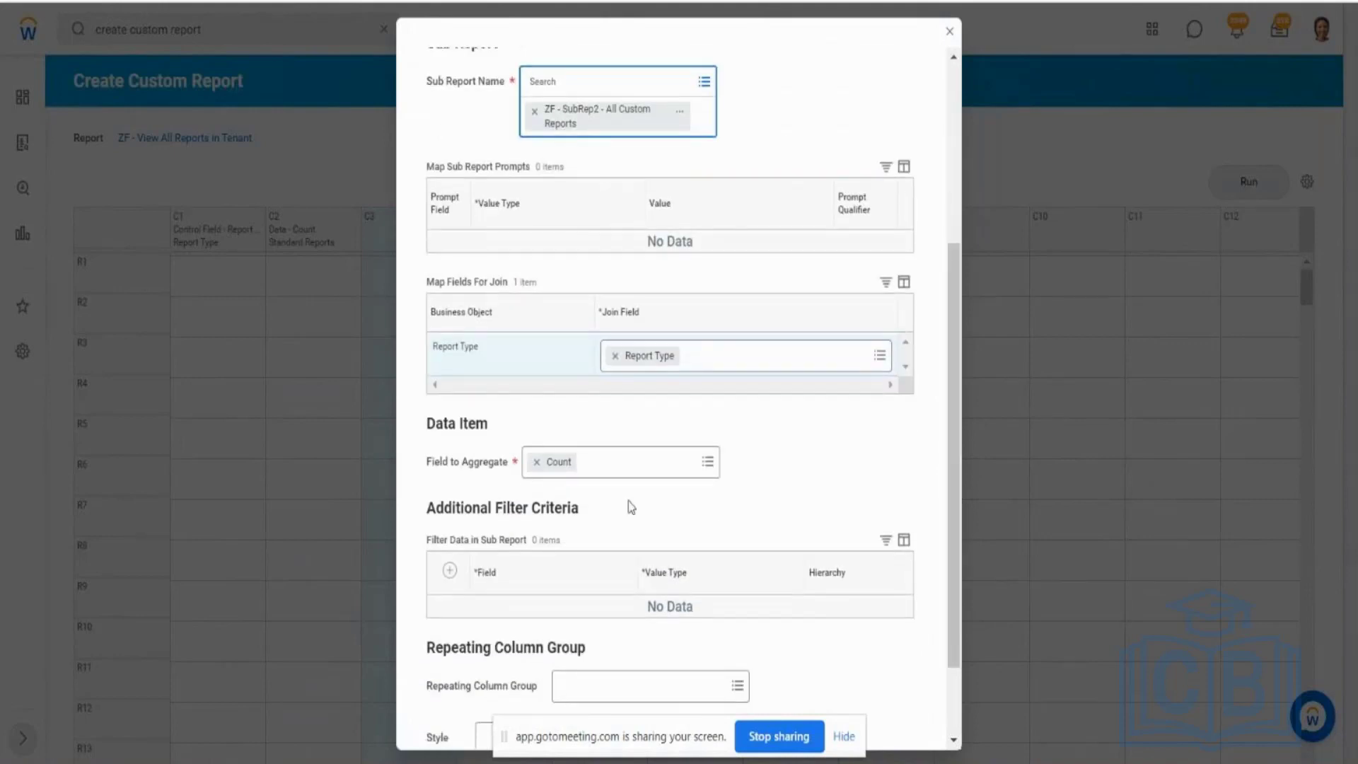
Step: Check C3's field to aggregate against the summarization fields in the ZF - SubRep2 - All Custom Reports definition
drag(464, 473, 501, 437)
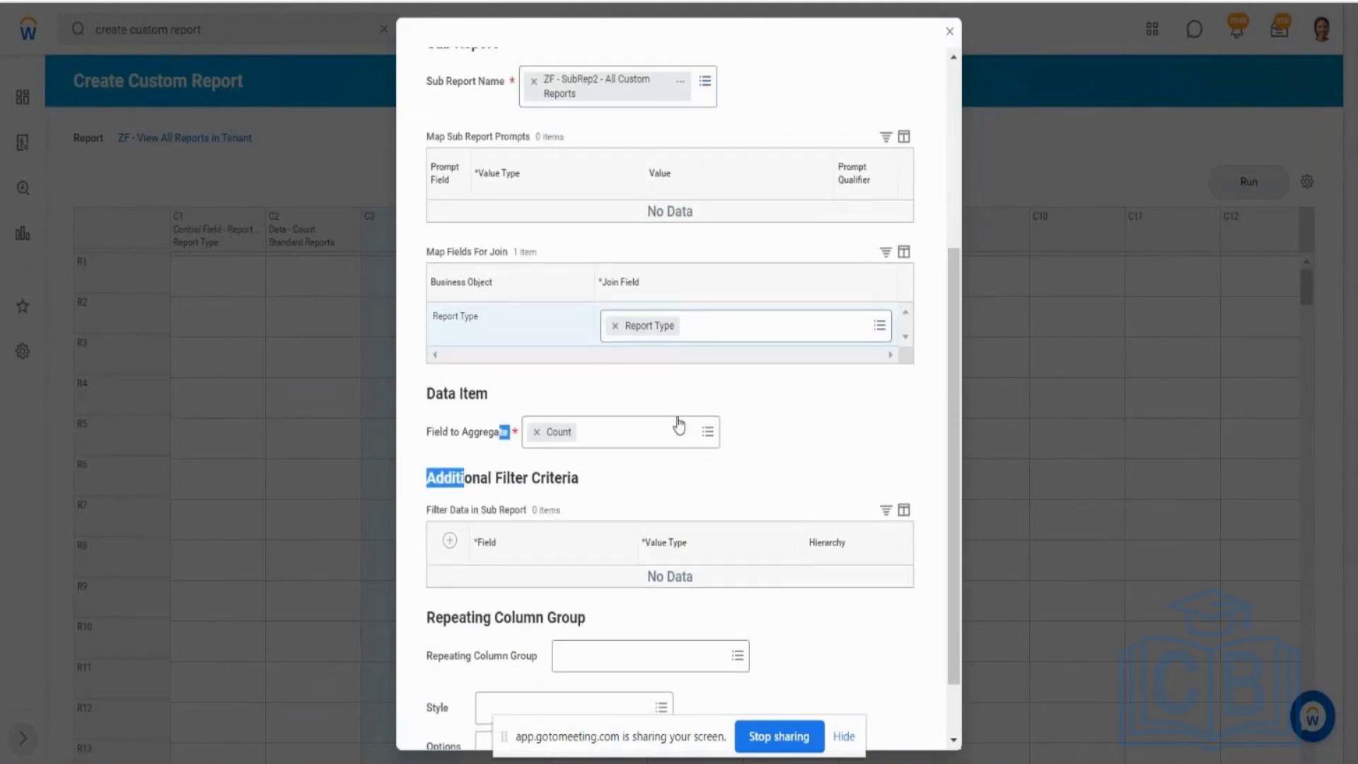
click(707, 431)
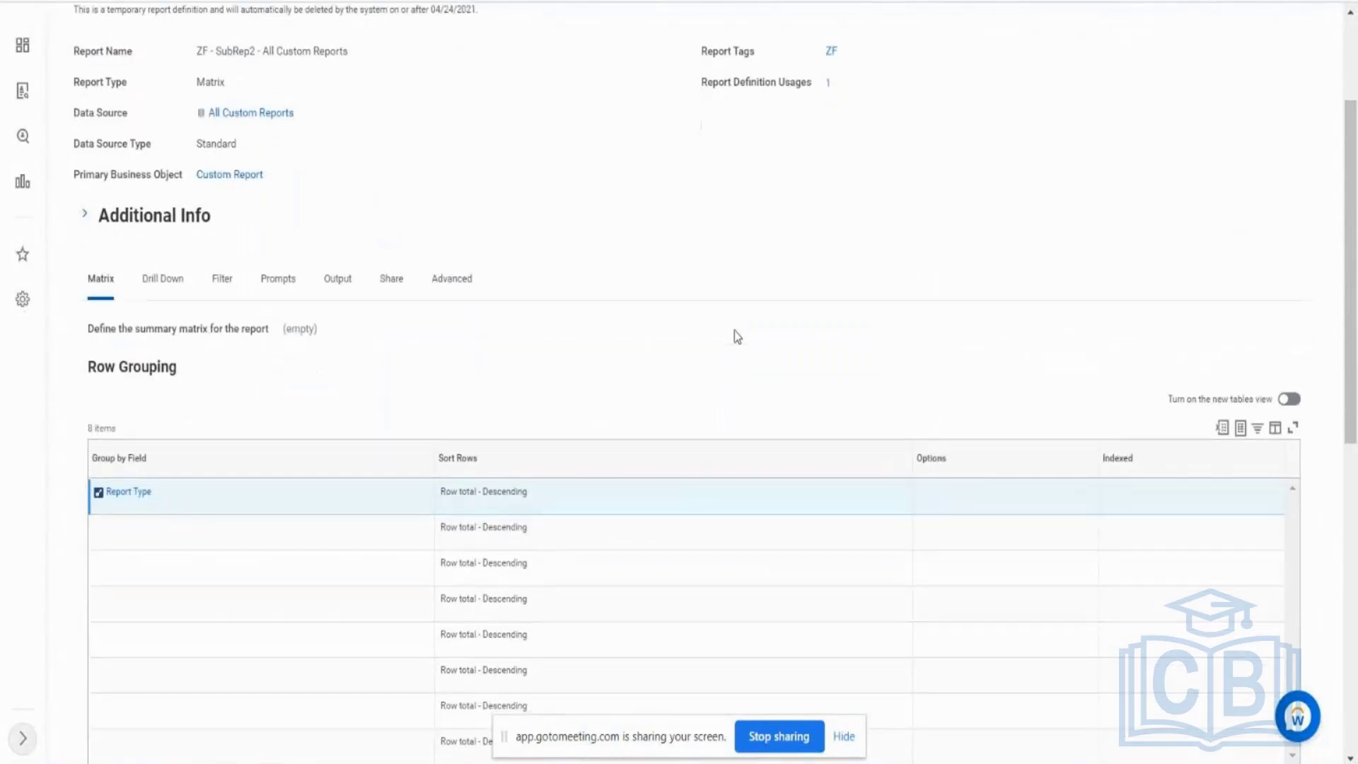
scroll(734, 336, down, 10)
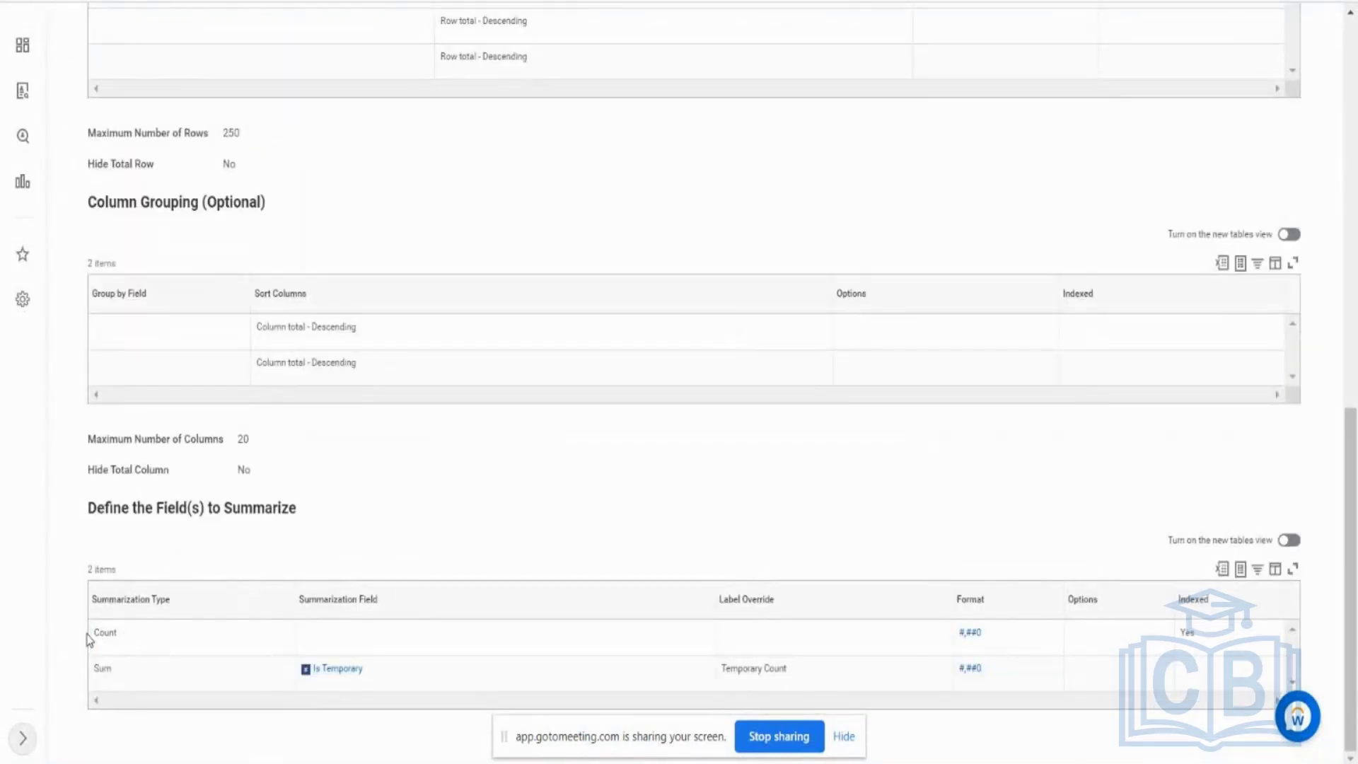
Step: Keep Count as the field to aggregate for column C3 and accept its Data definition
drag(98, 633, 126, 635)
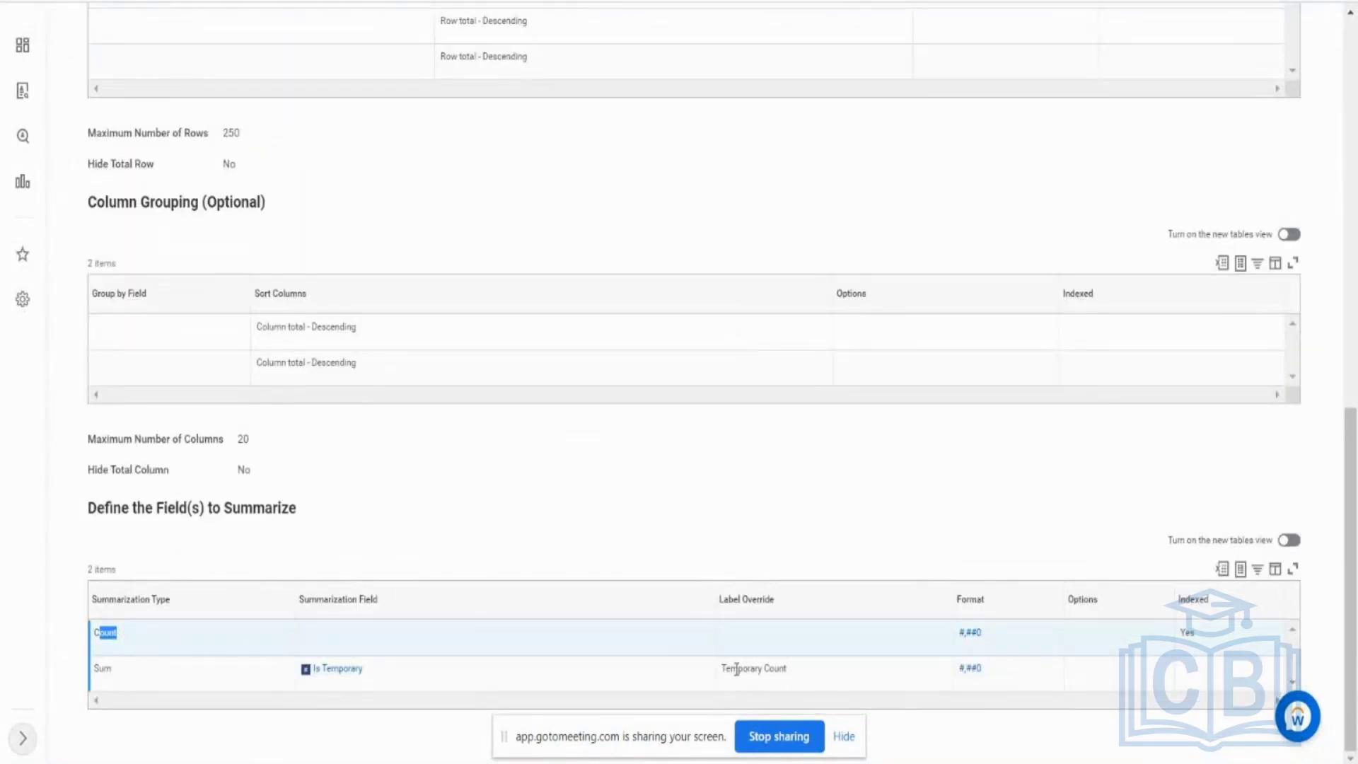
drag(727, 668, 782, 674)
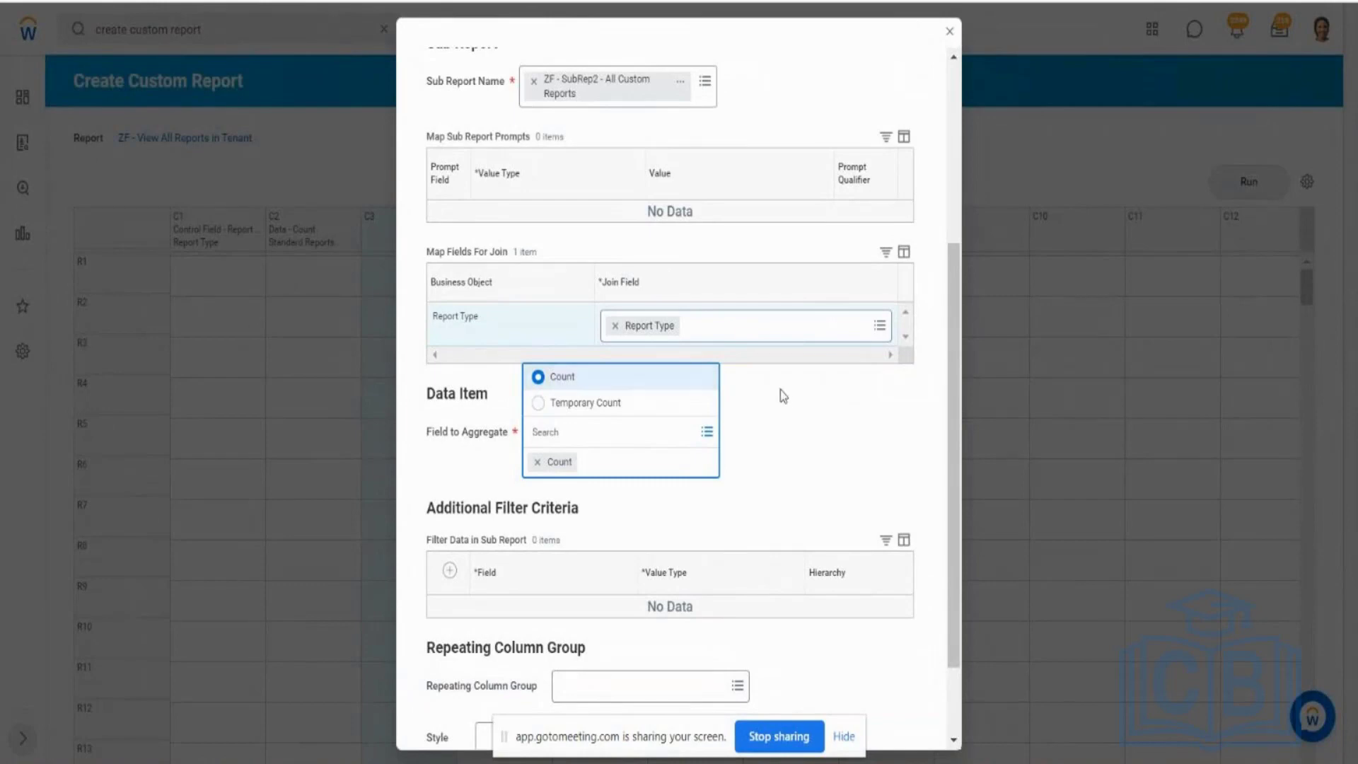
click(784, 392)
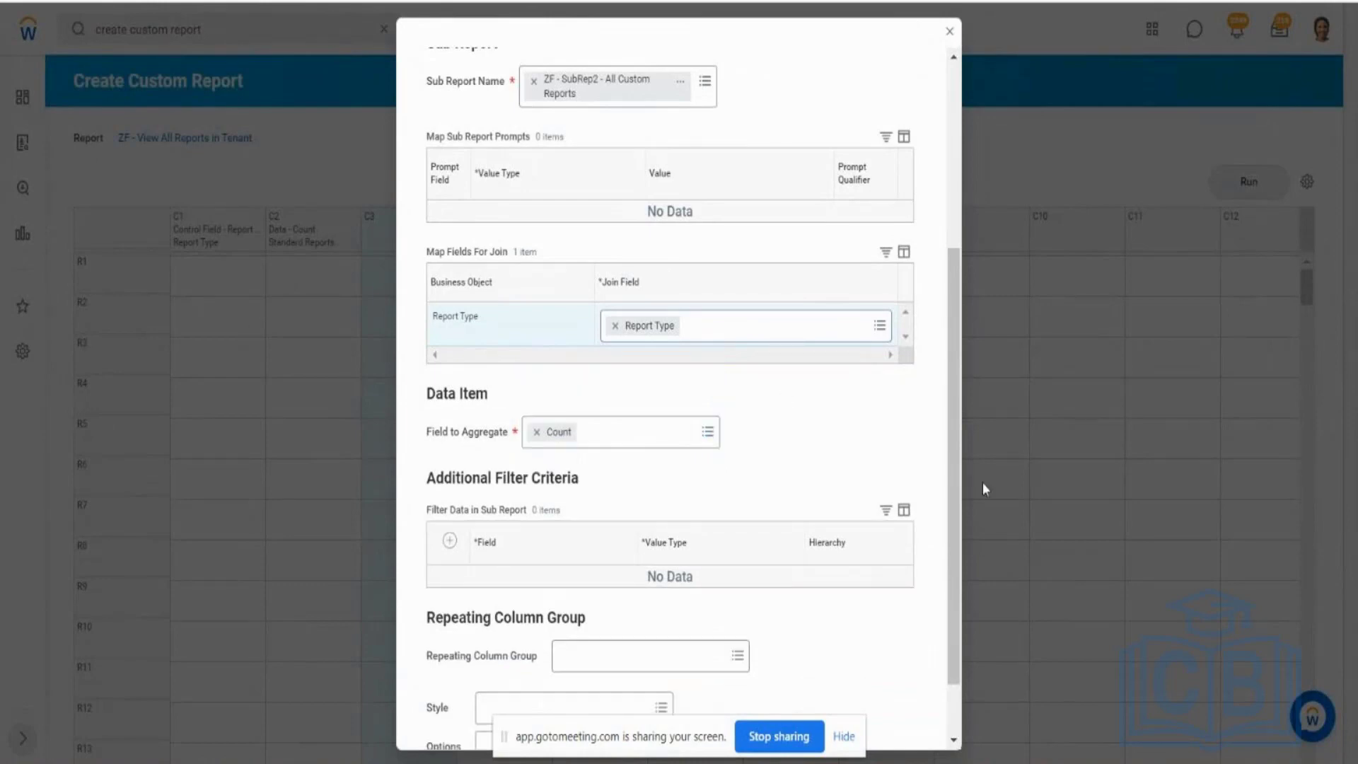
scroll(964, 490, down, 2)
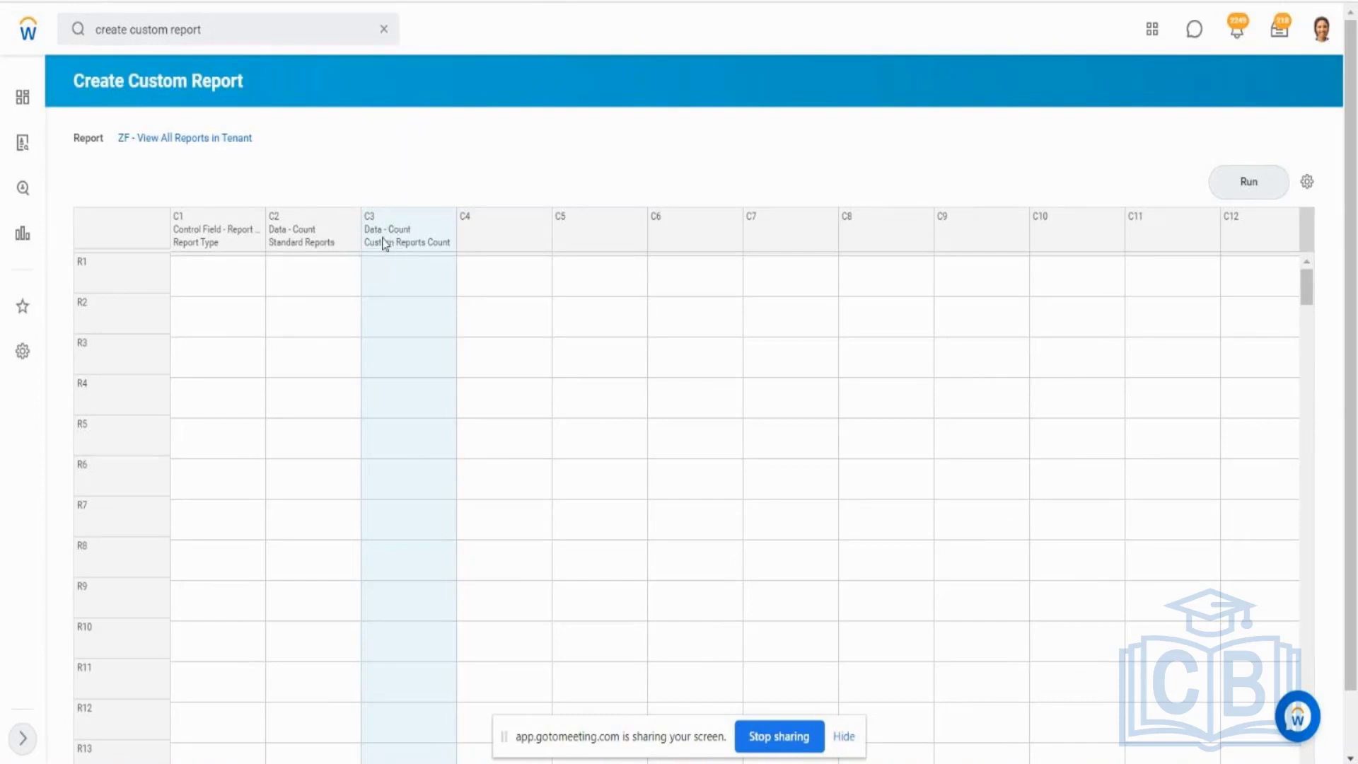
Step: Rename column C2 of the composite report as Standard Reports Count and accept the edit
click(333, 237)
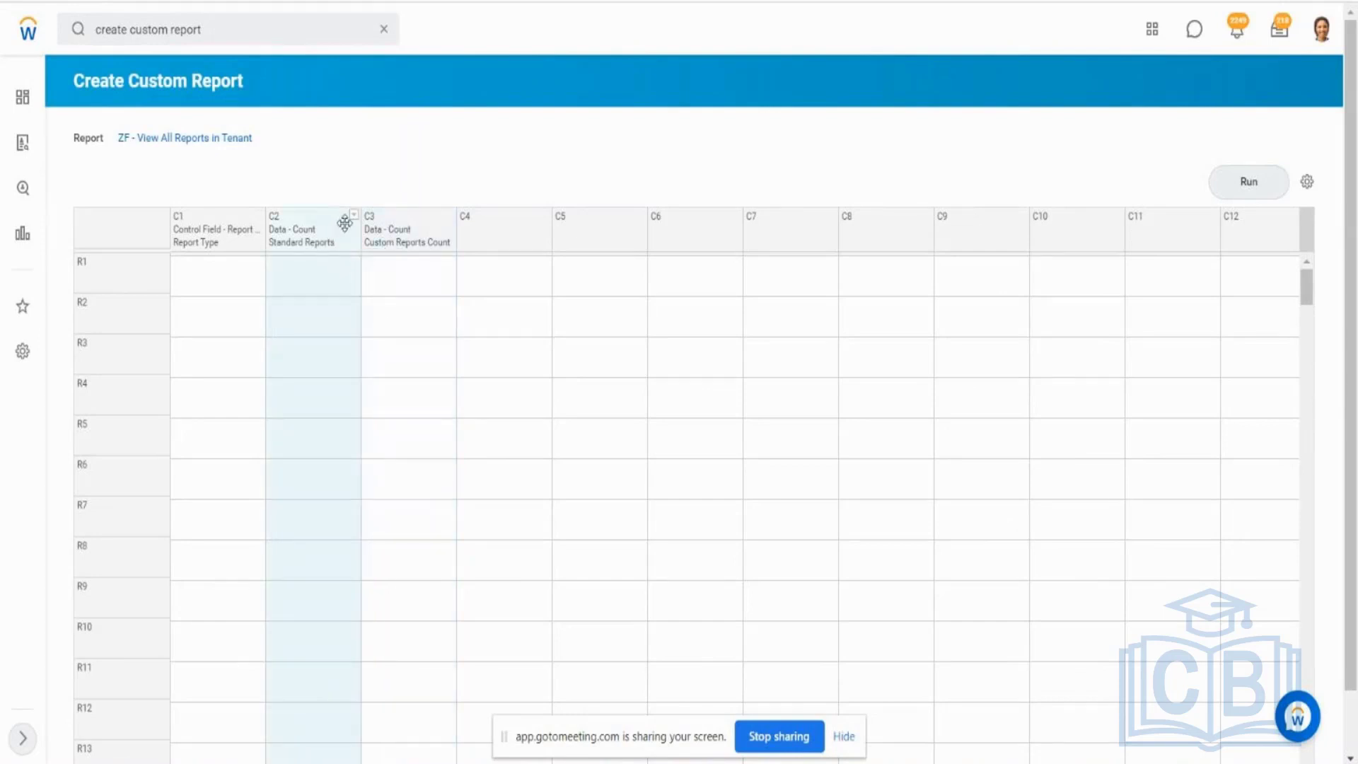
click(354, 215)
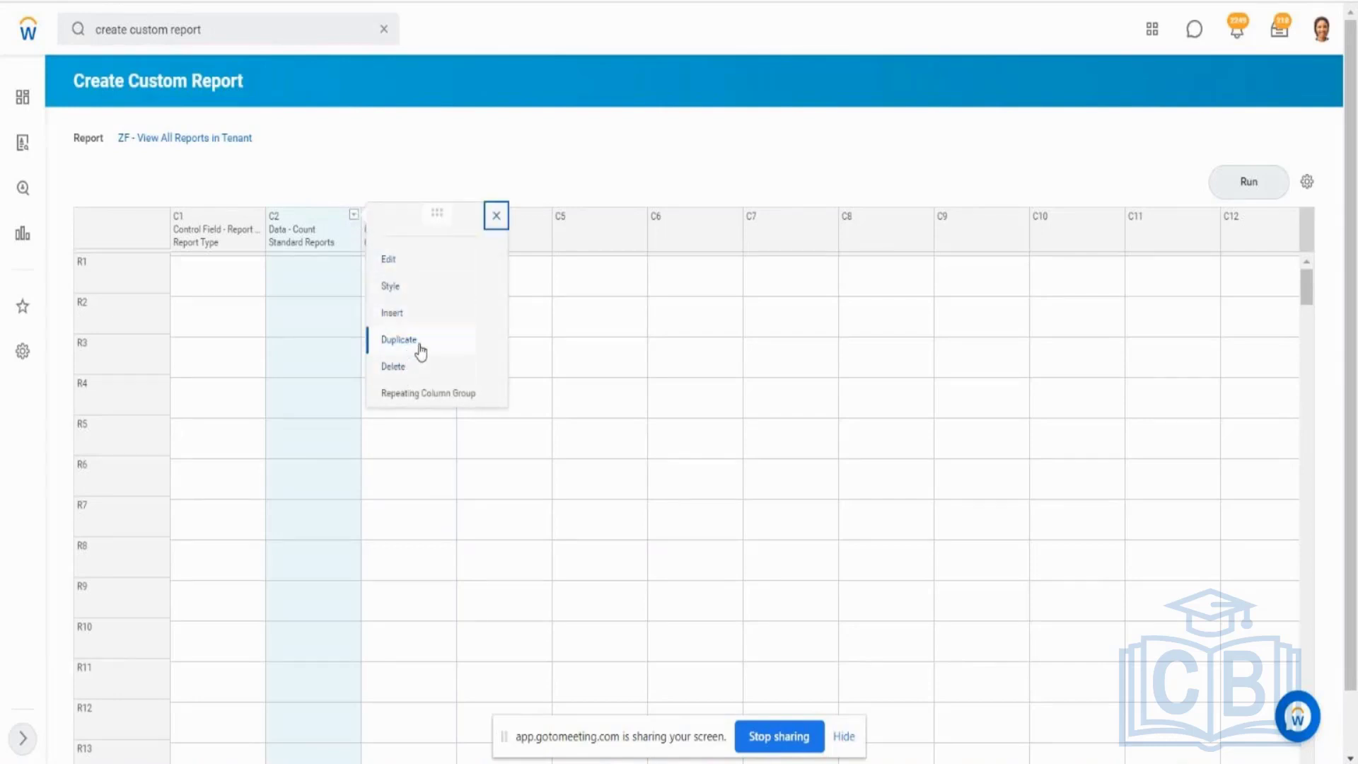
click(393, 263)
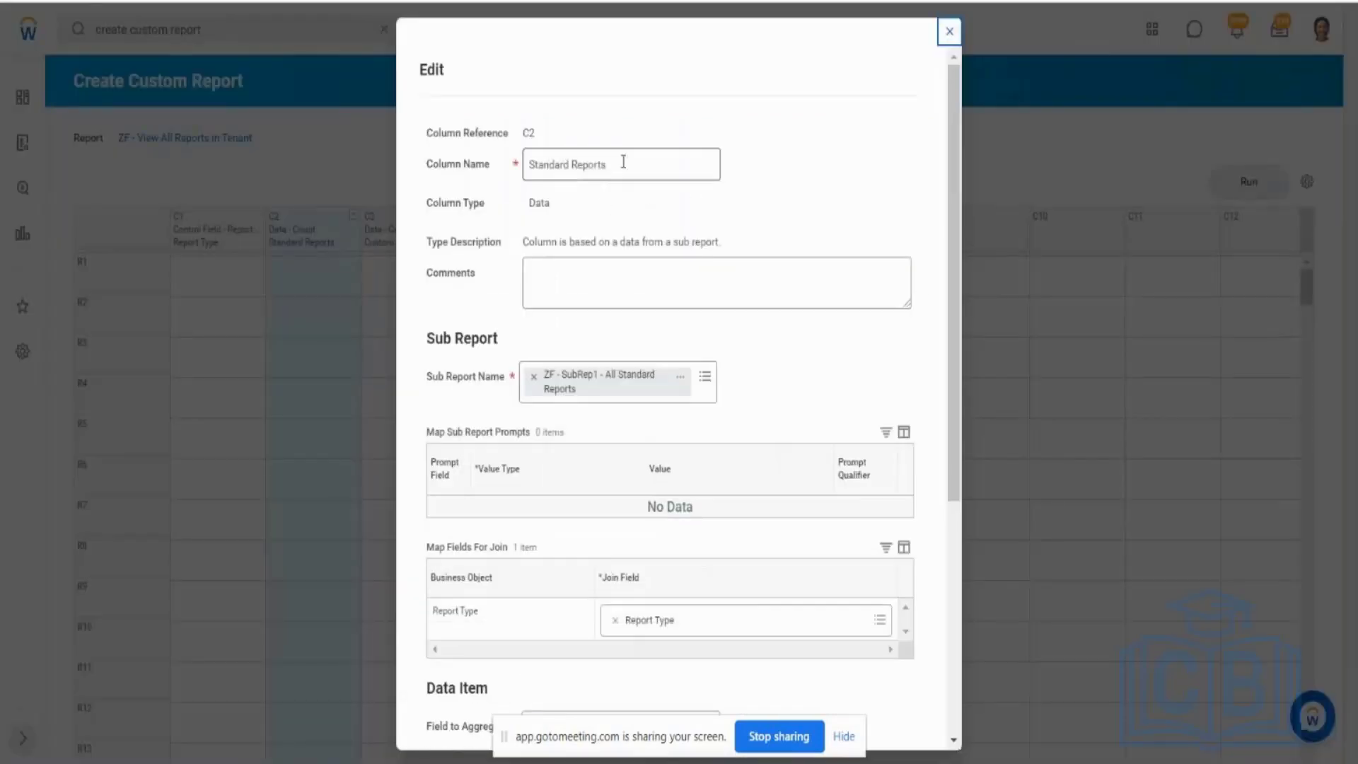
click(623, 162)
text(Count)
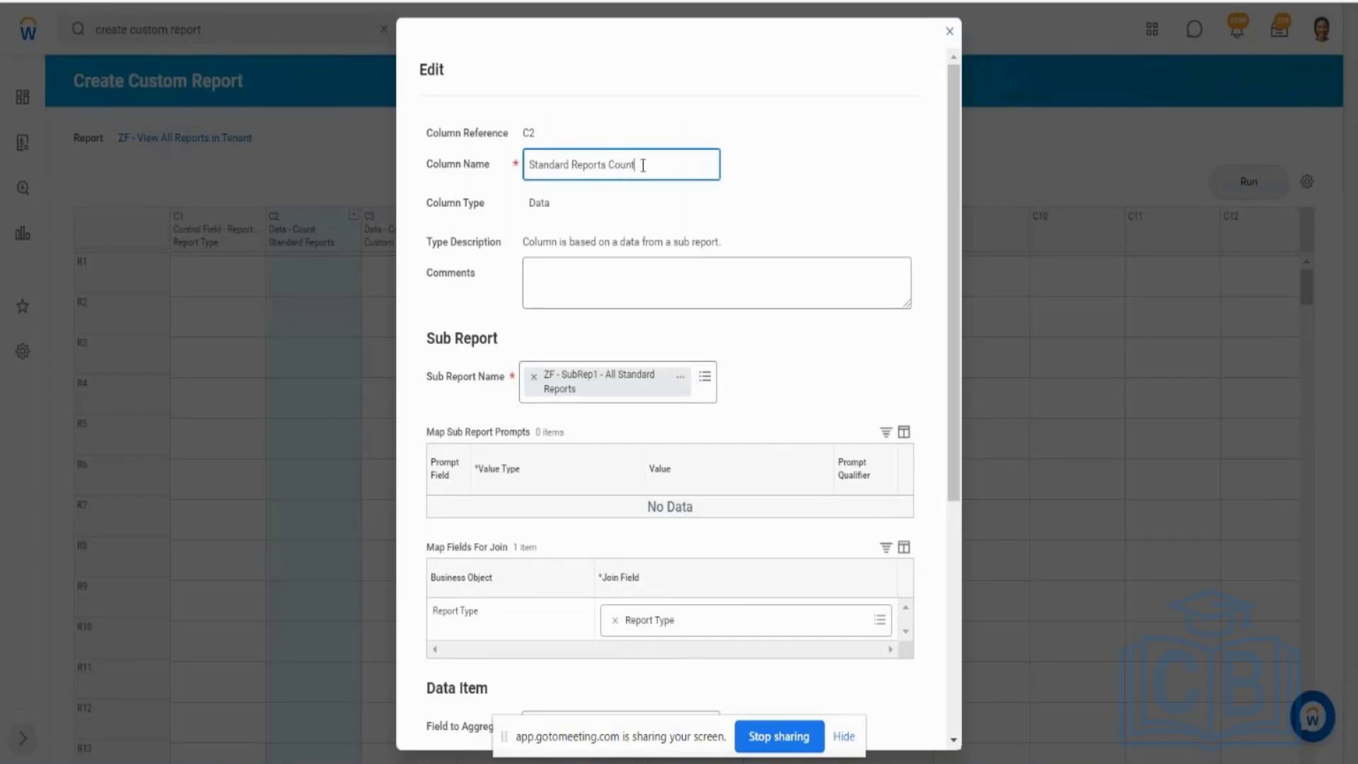
drag(640, 165, 536, 164)
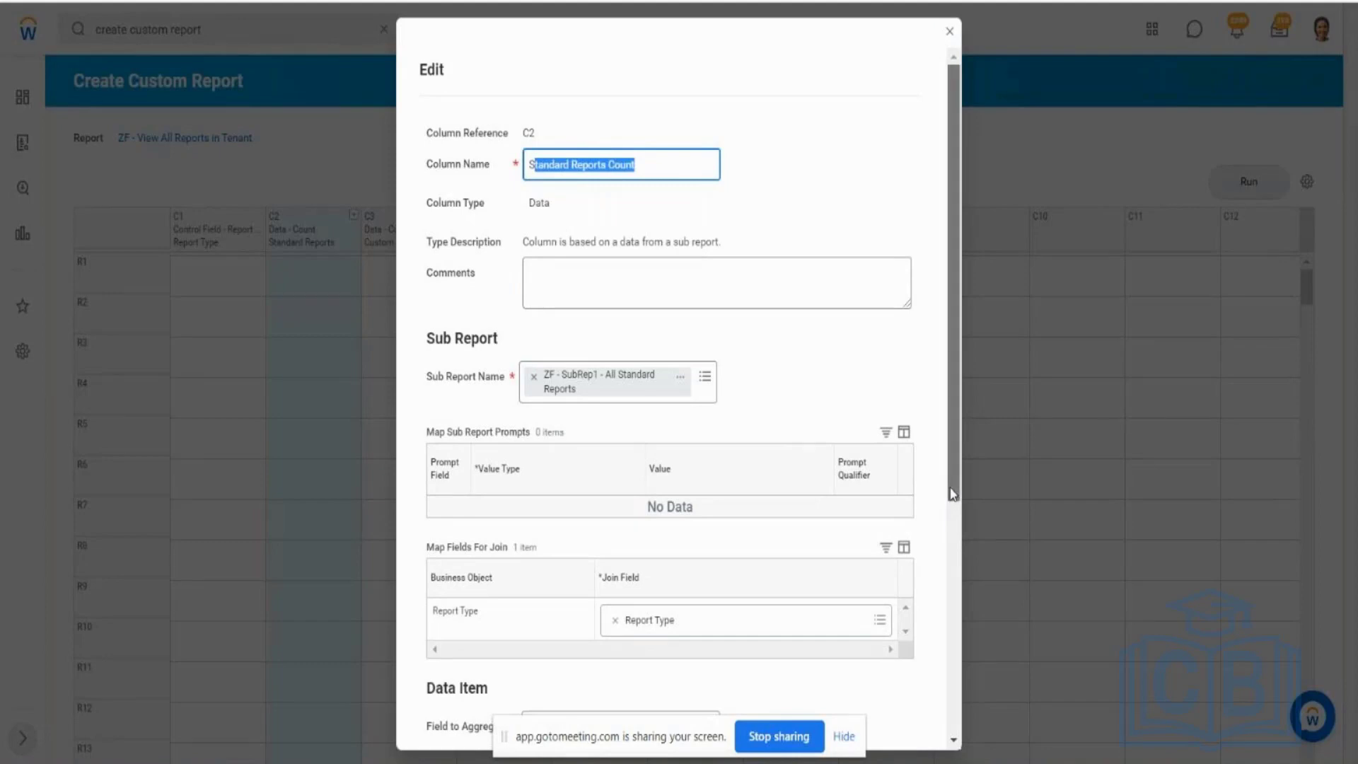
drag(949, 498, 955, 721)
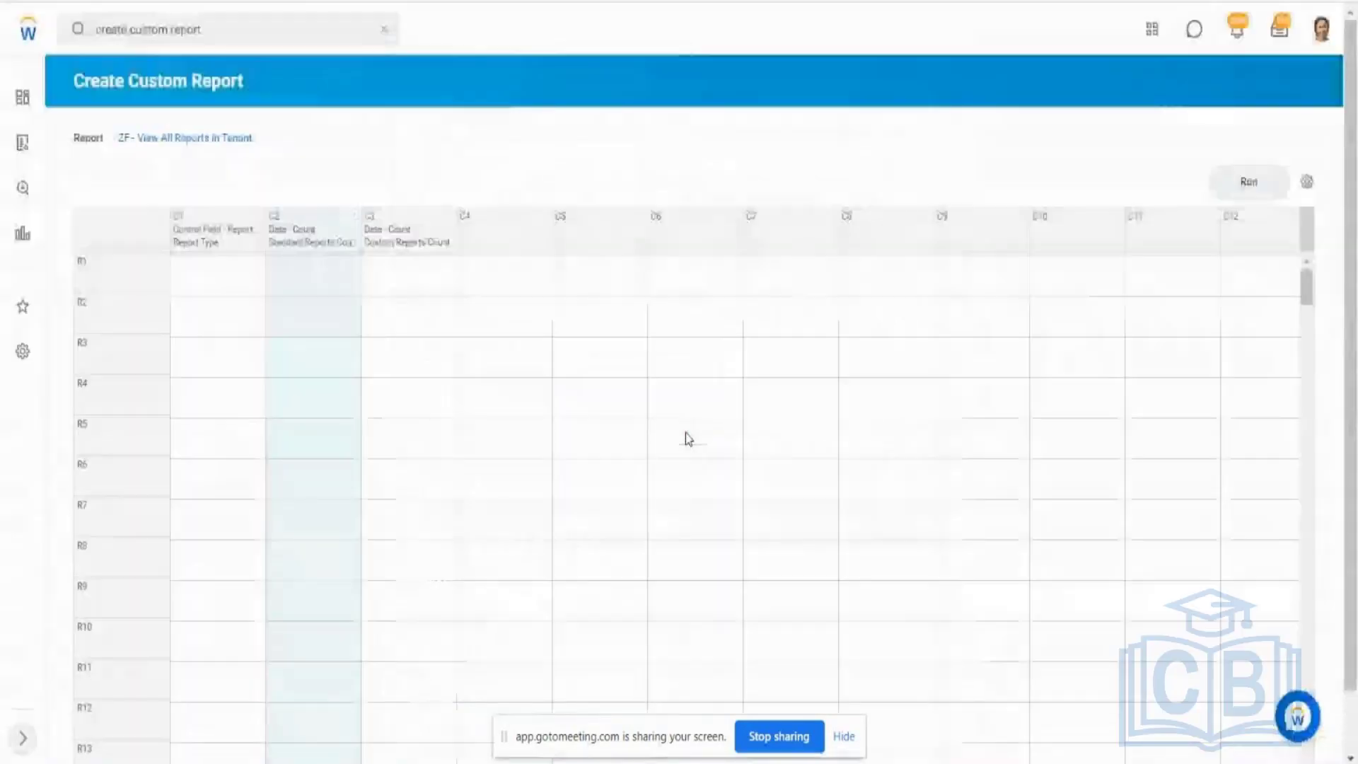
click(435, 244)
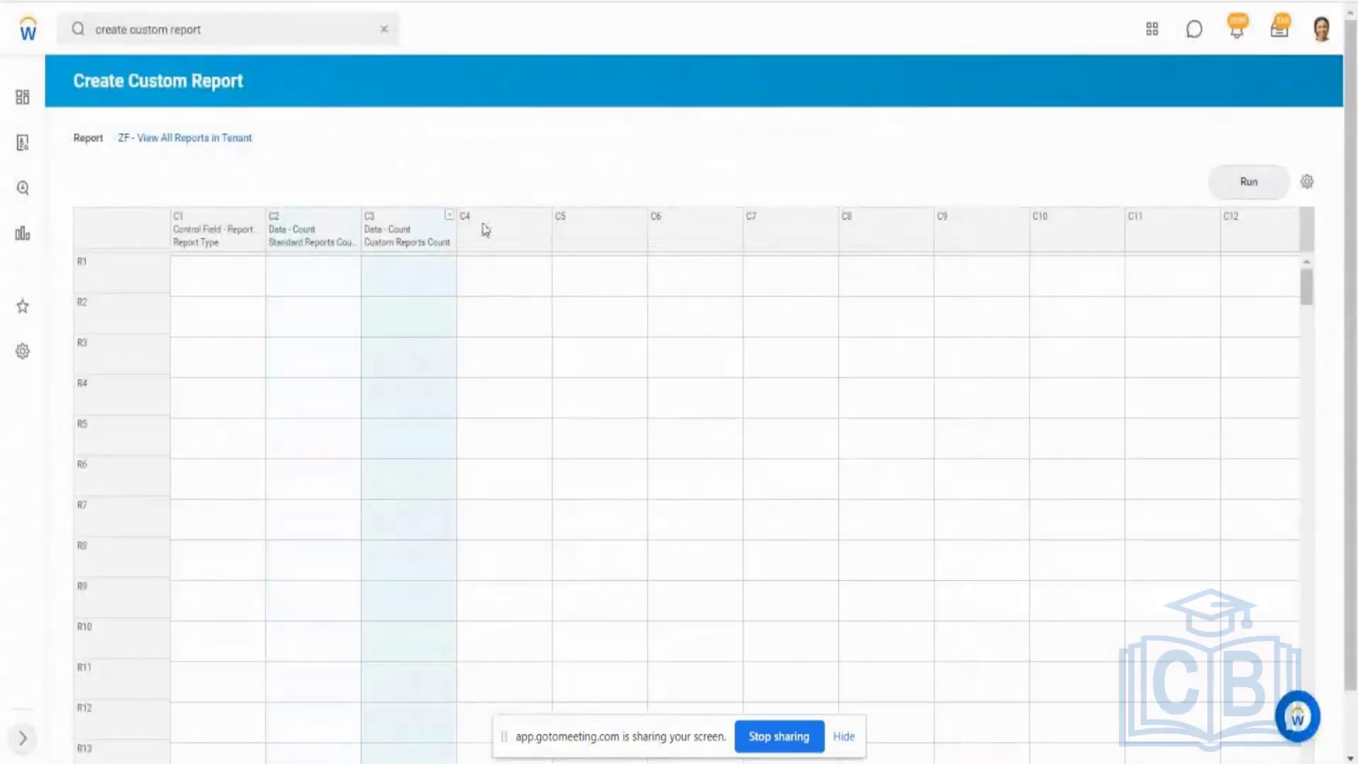
click(513, 236)
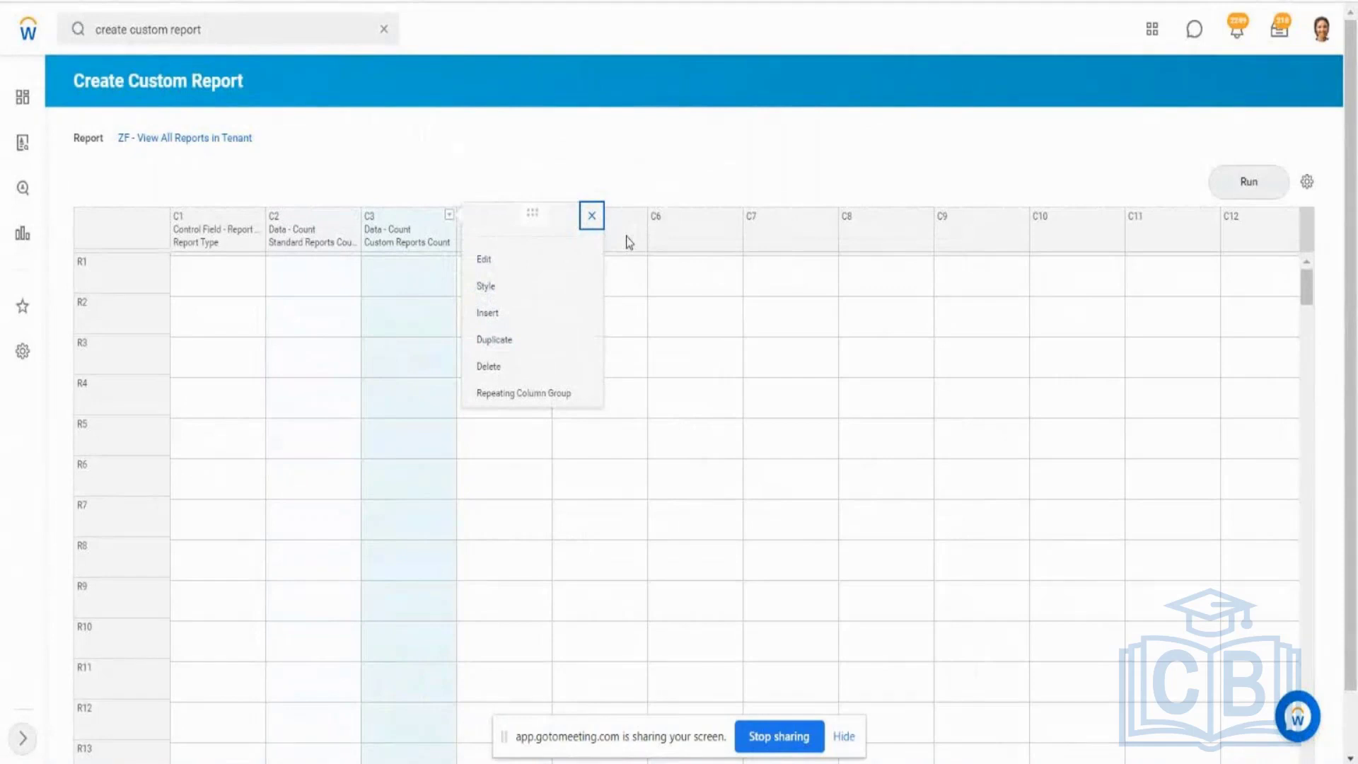
click(777, 109)
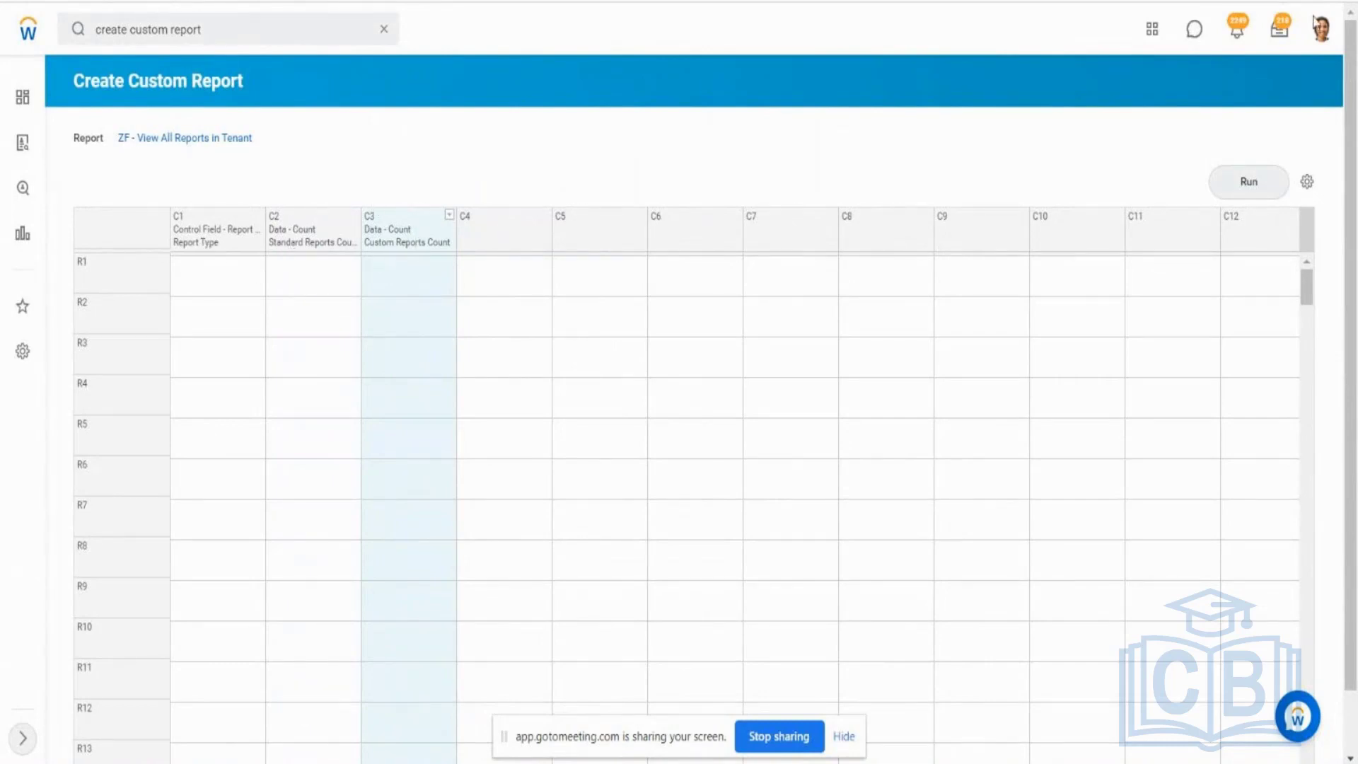
Step: Run the composite report, and run ZF - SubRep1 - All Standard Reports from its report definition for comparison
click(1248, 181)
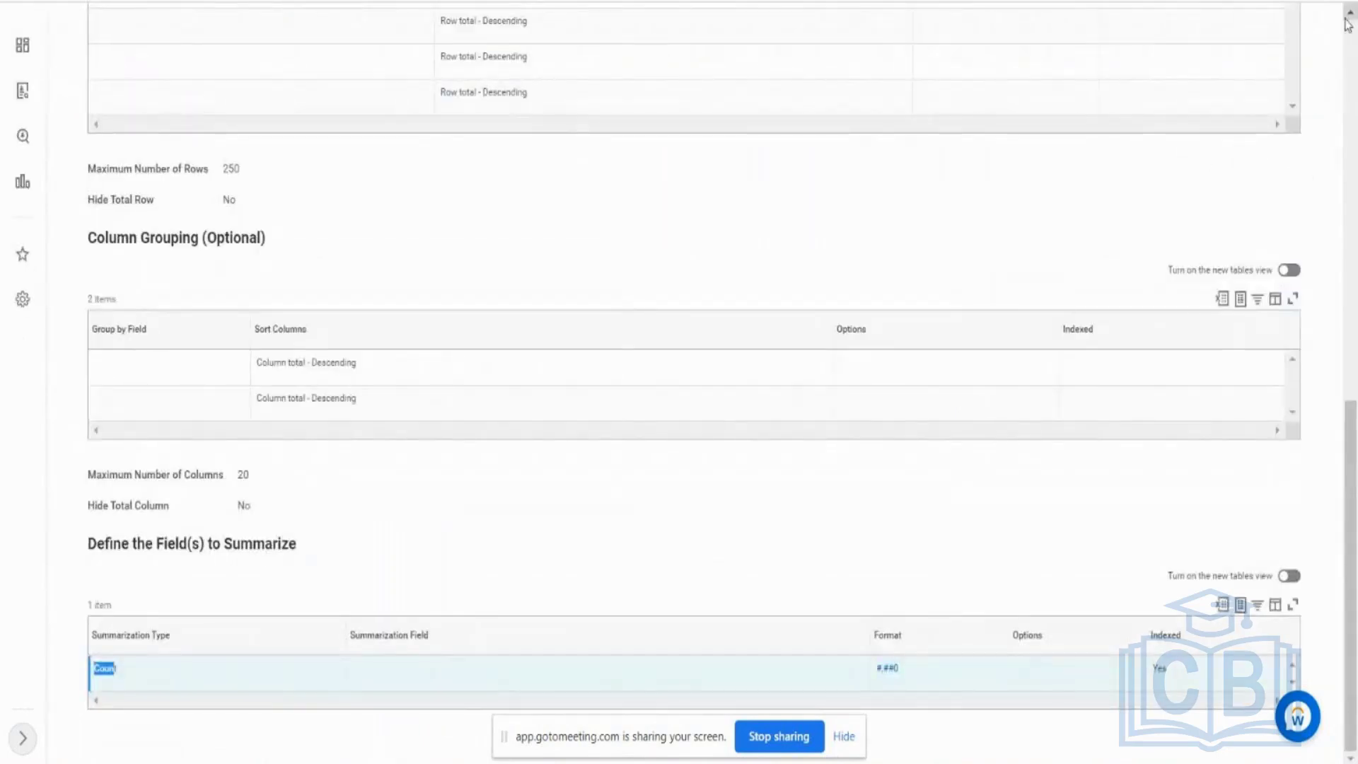
scroll(1349, 43, up, 10)
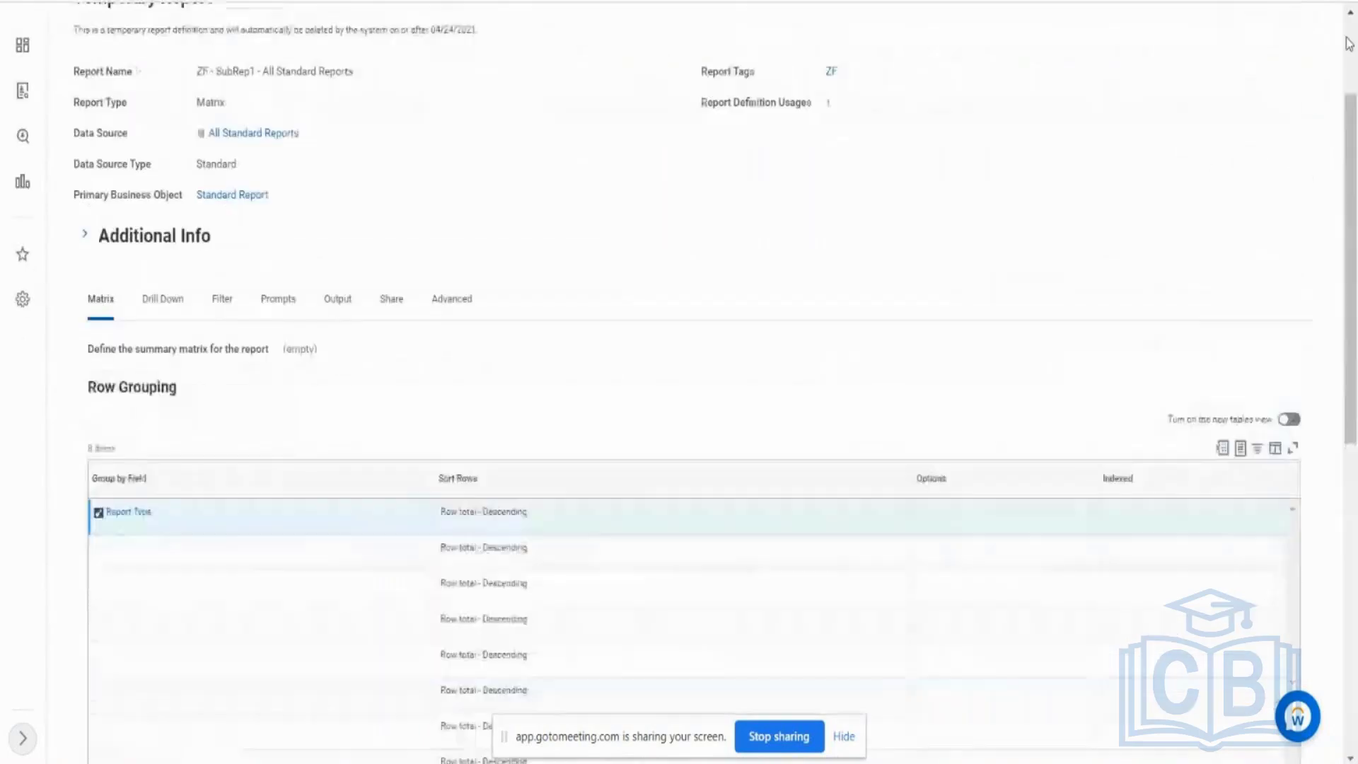
scroll(1347, 53, up, 3)
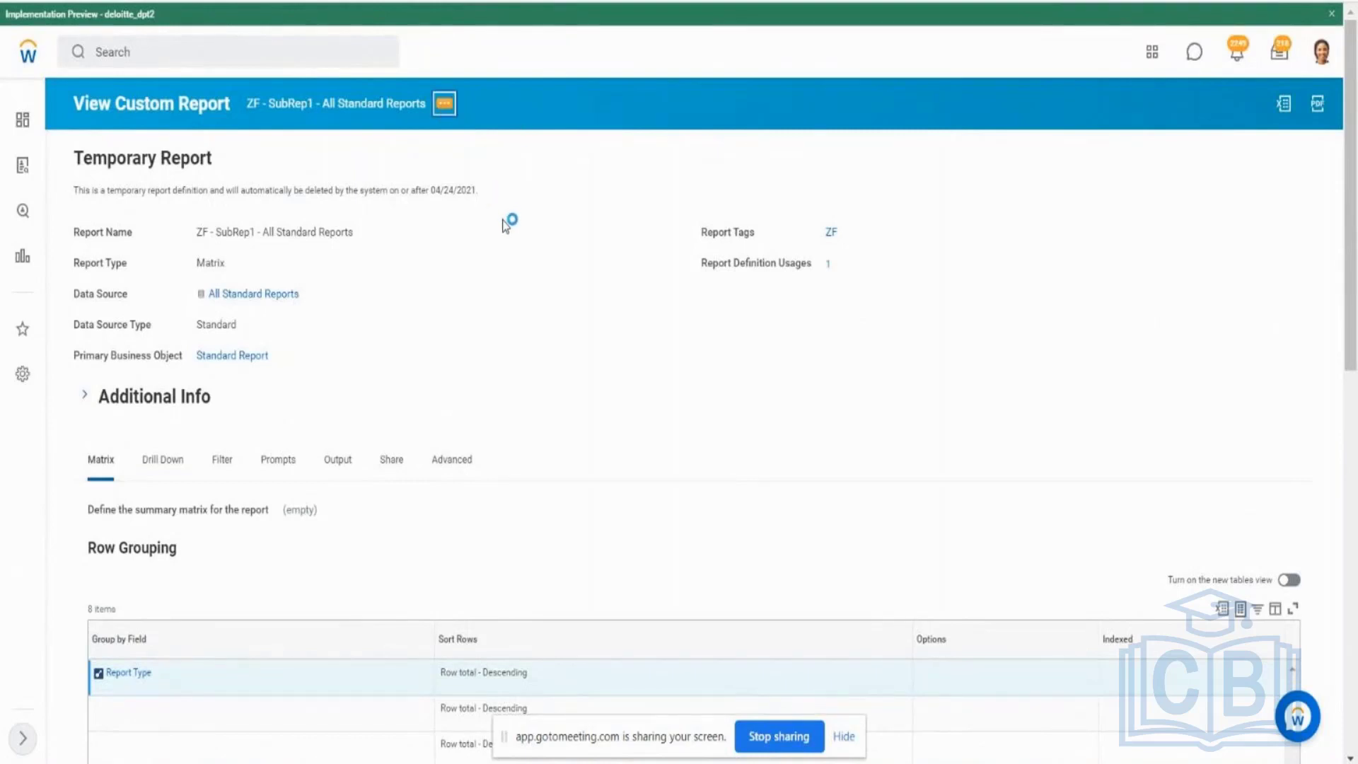
mouse_move(521, 170)
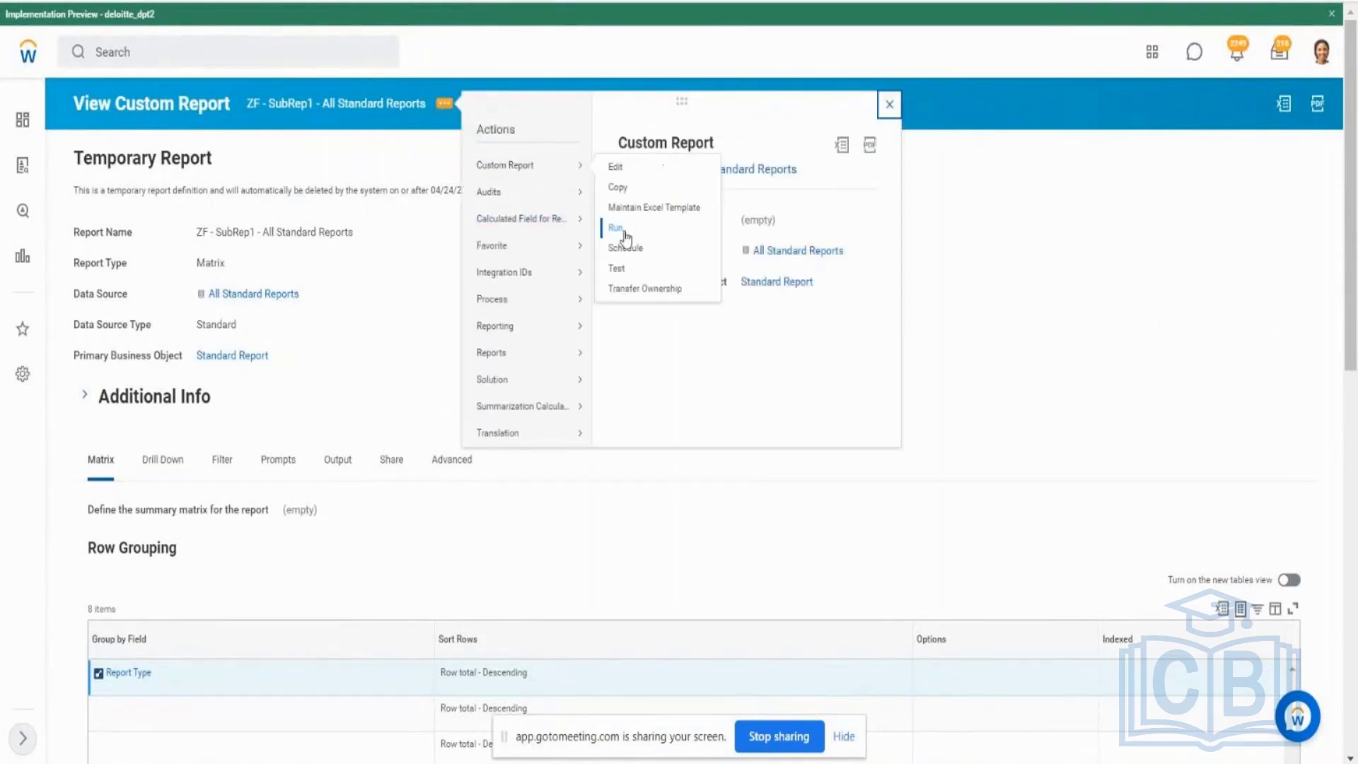
click(614, 228)
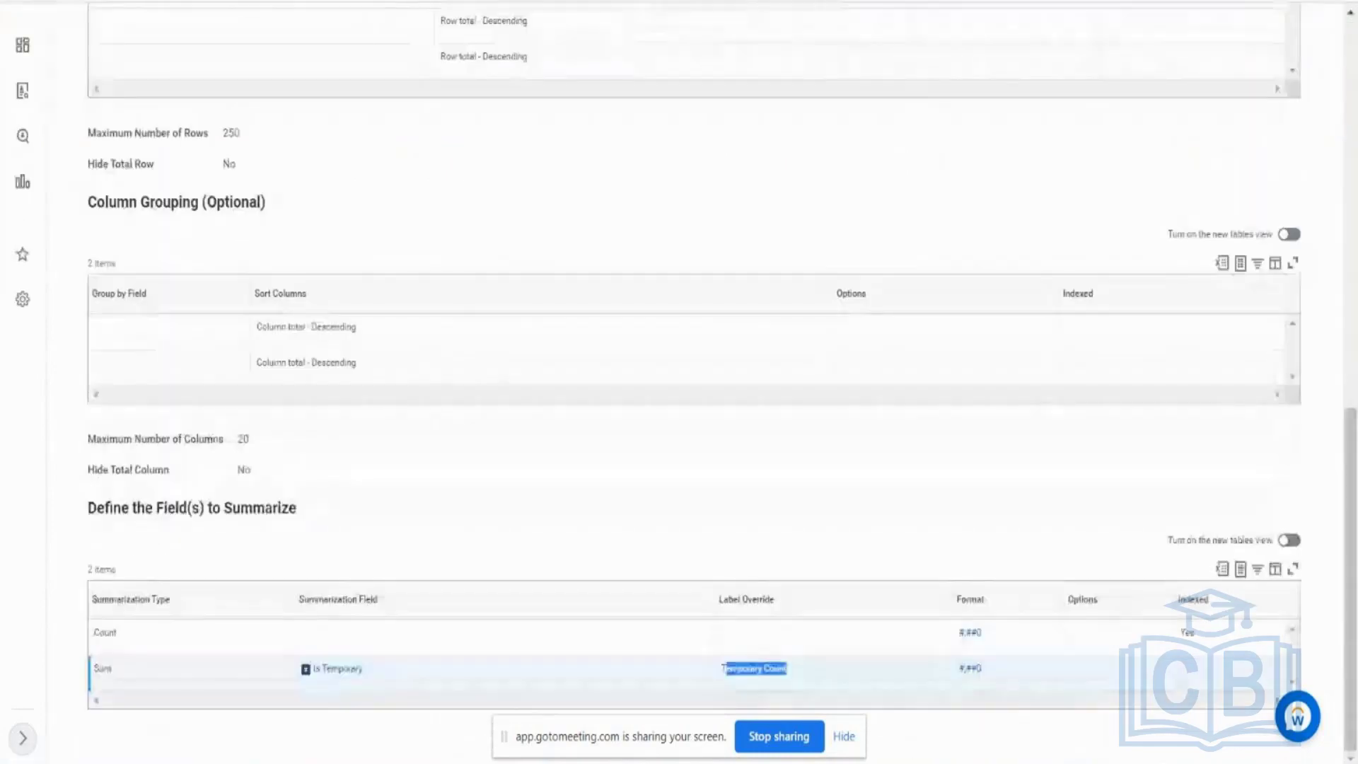
Step: Run ZF - SubRep2 - All Custom Reports from its report definition
scroll(949, 128, up, 15)
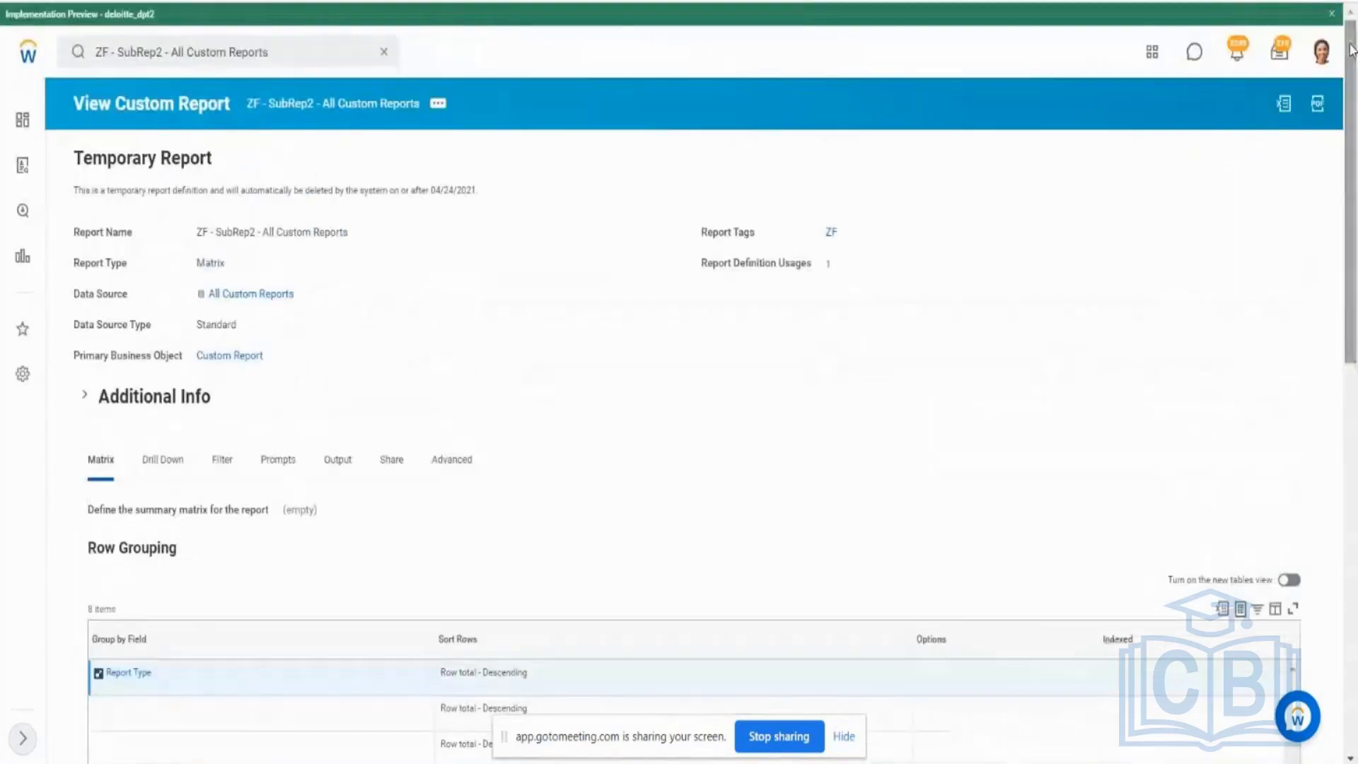
click(438, 104)
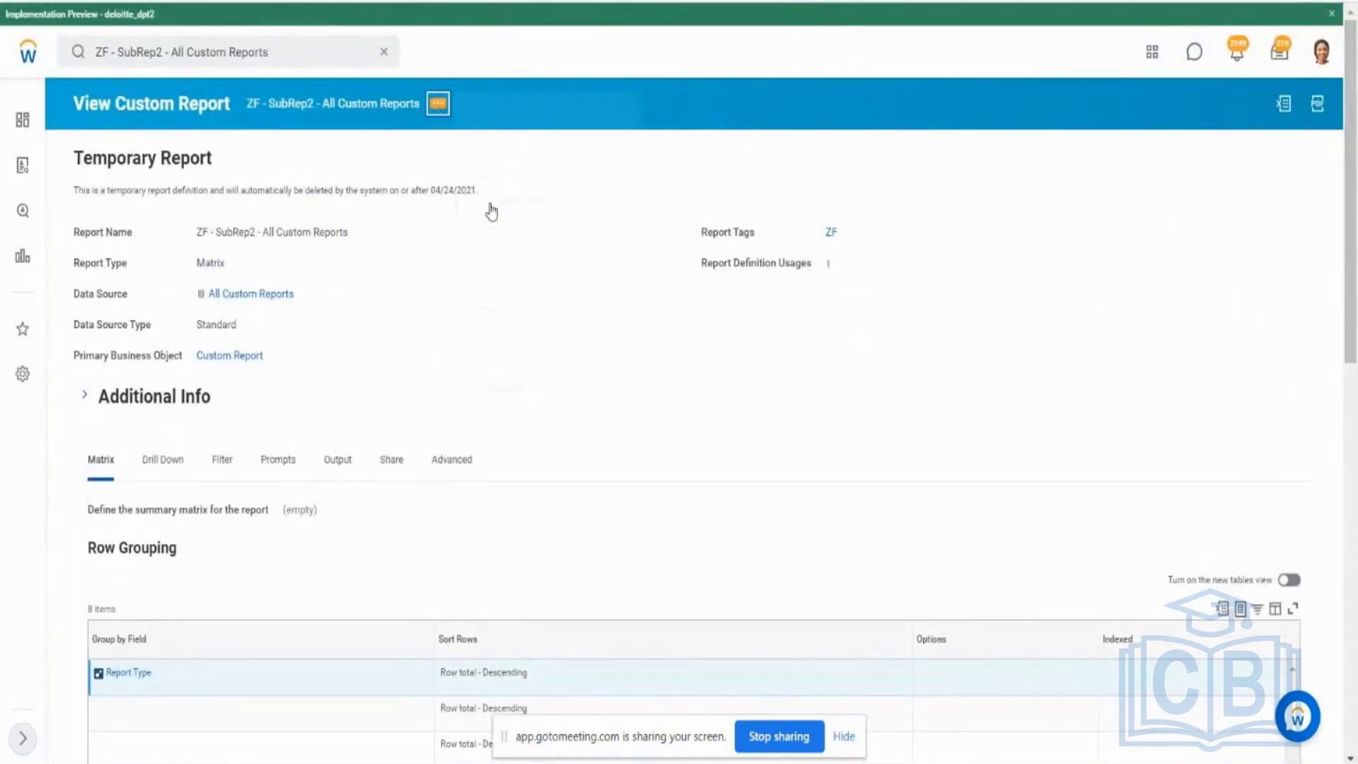
mouse_move(492, 211)
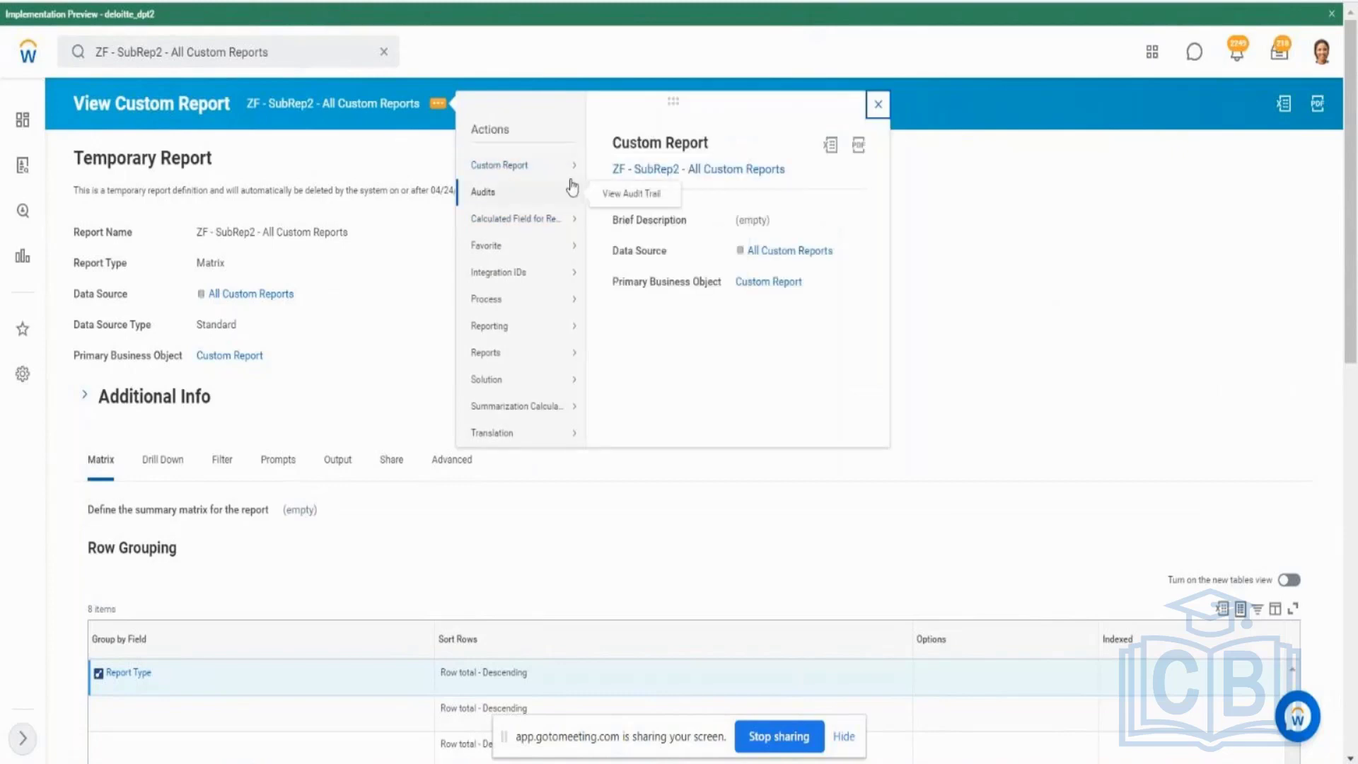
mouse_move(565, 178)
click(611, 229)
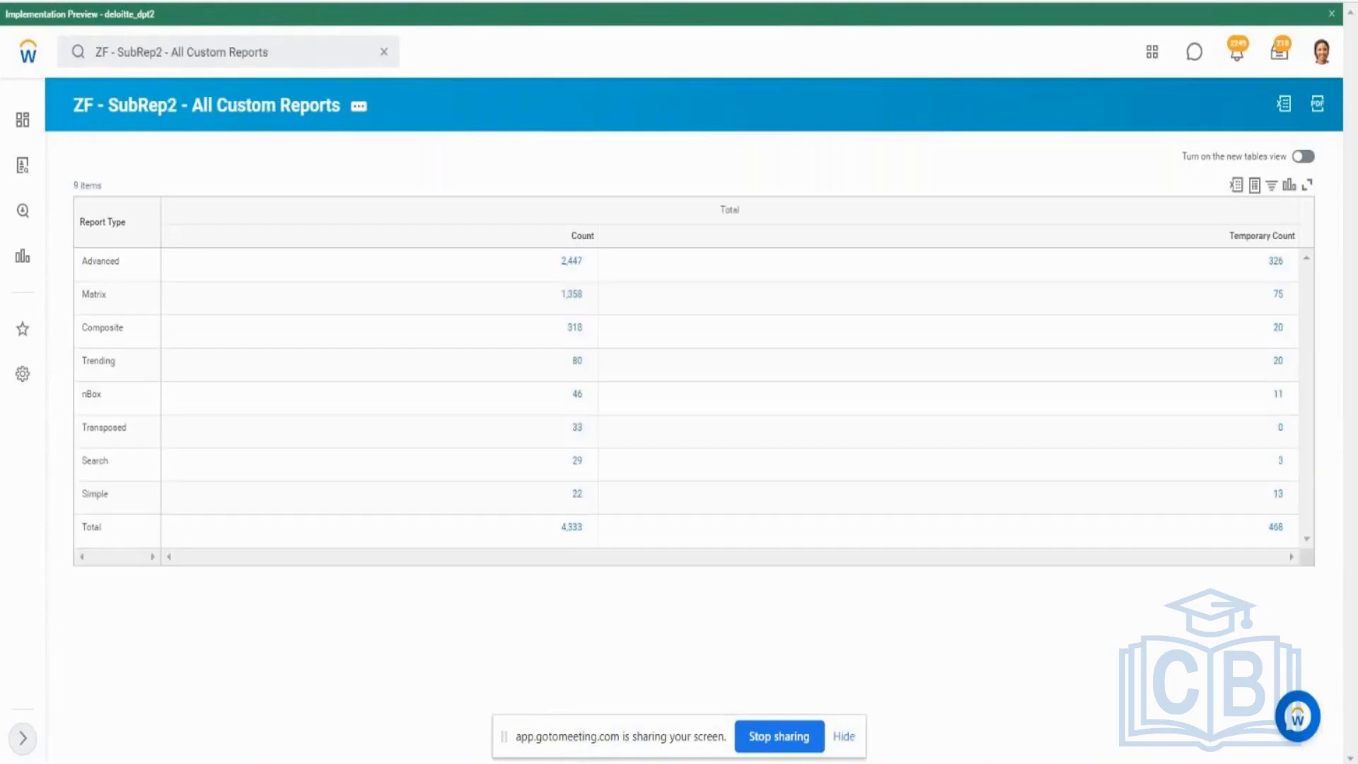
Step: Compare the Advanced row's standard and custom counts in the composite report with the matching counts in both sub-reports
drag(562, 234, 585, 321)
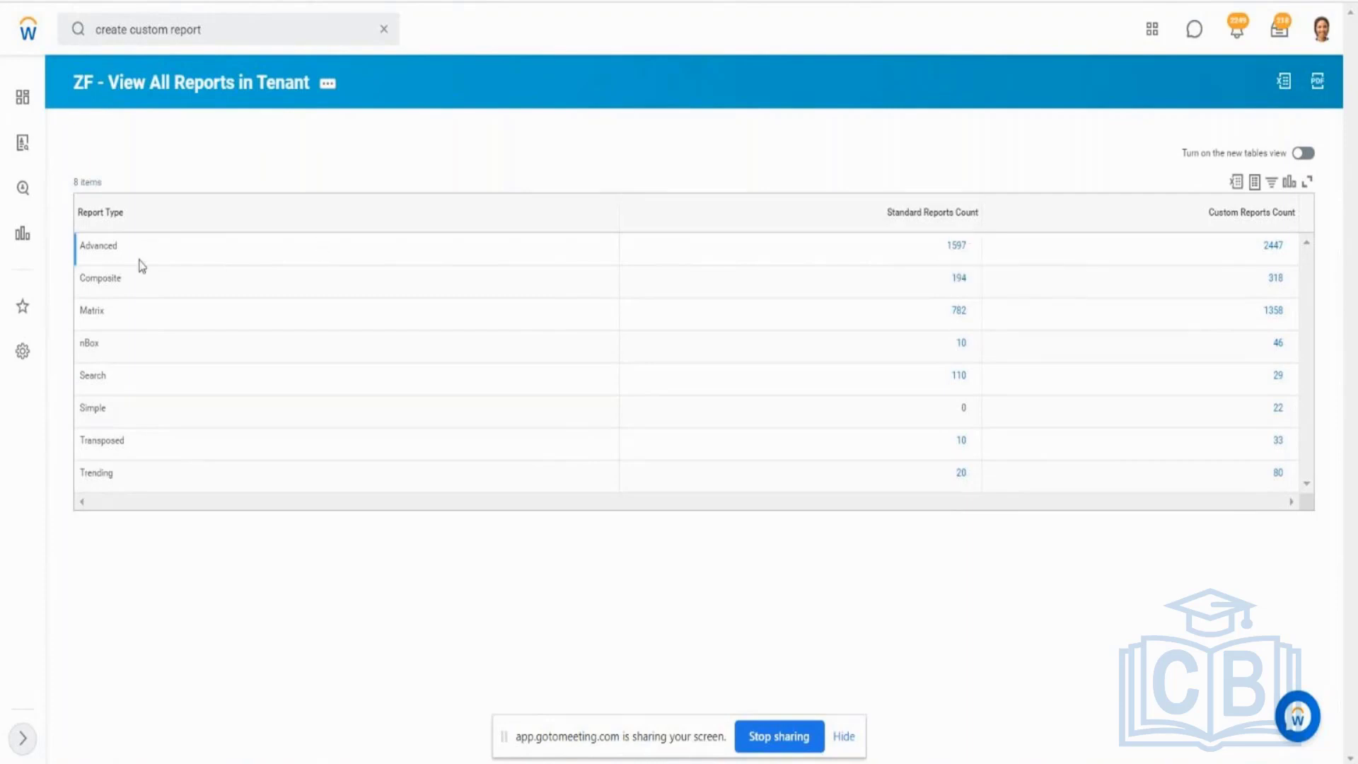
drag(88, 246, 114, 246)
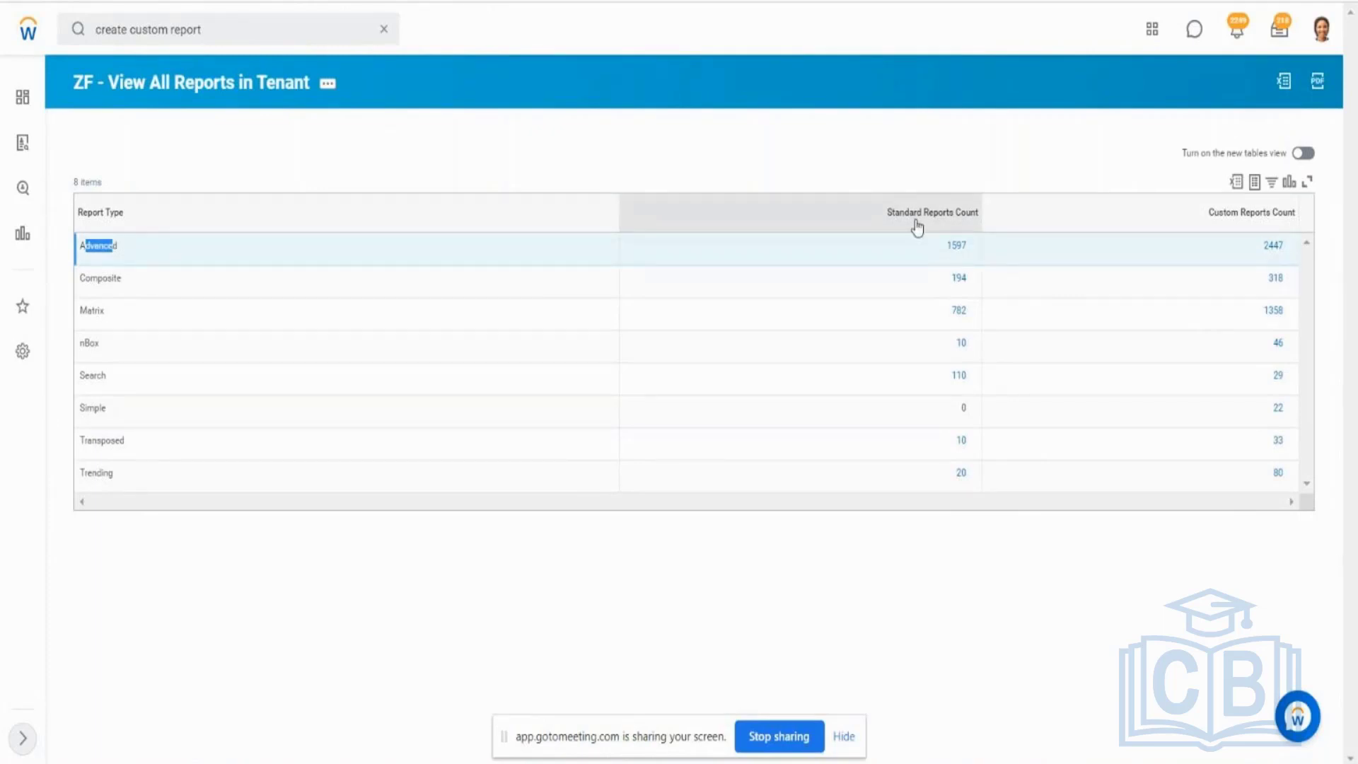
mouse_move(979, 212)
mouse_down()
mouse_move(931, 221)
mouse_move(961, 213)
mouse_up()
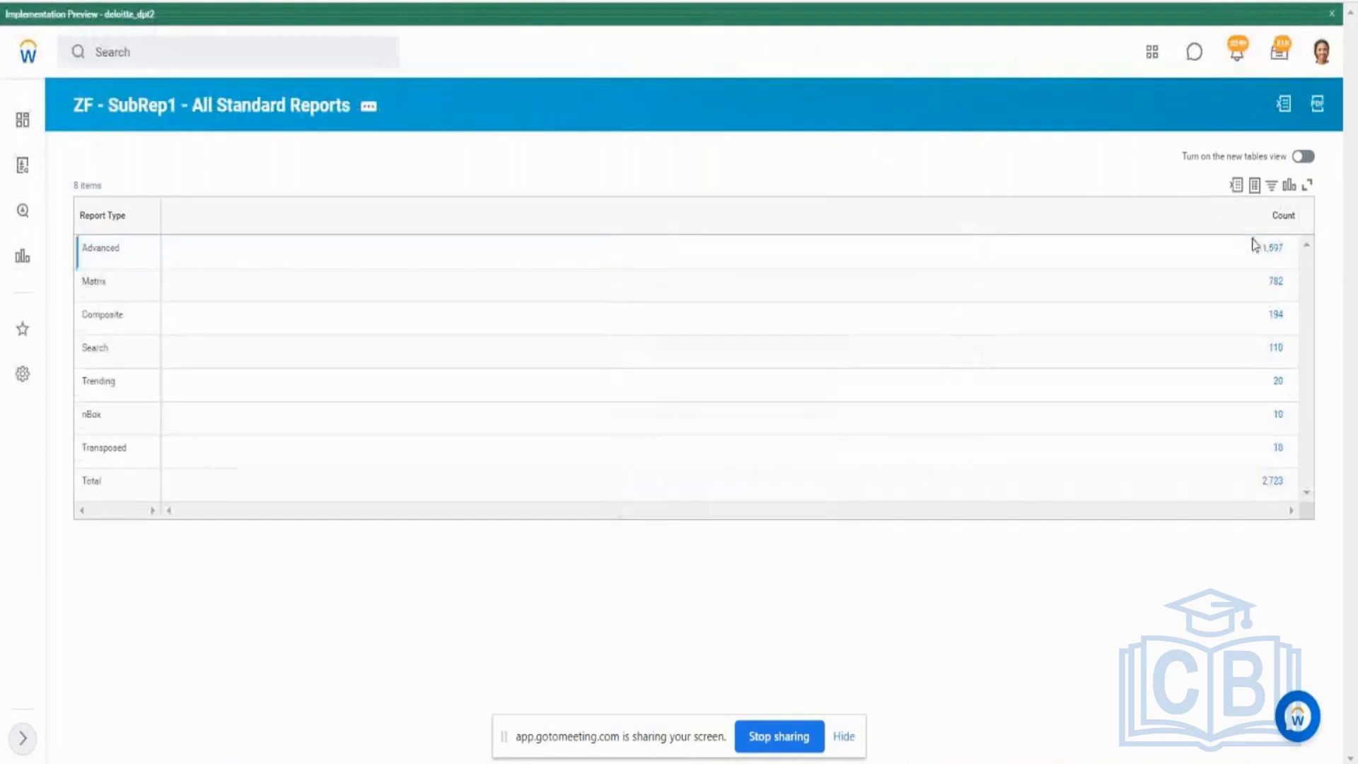
drag(1252, 253, 1289, 256)
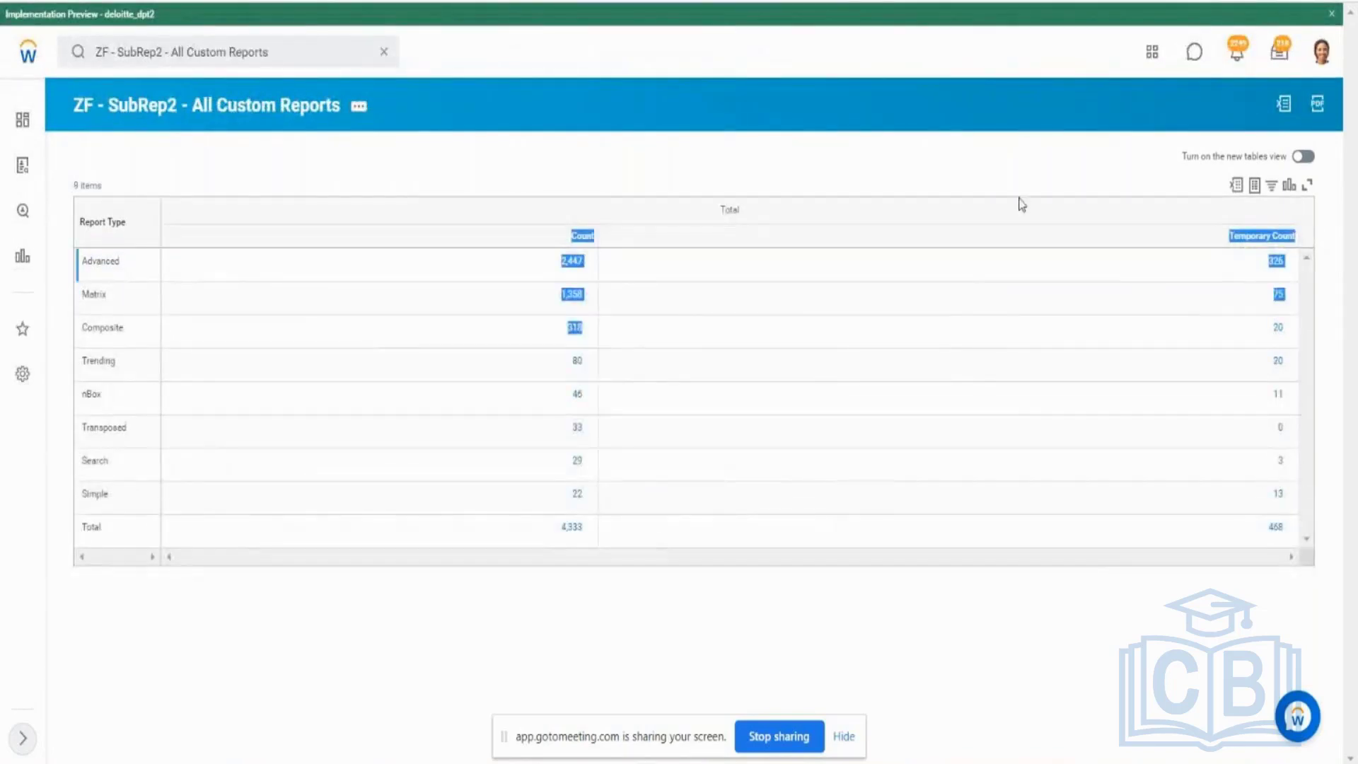
click(1022, 204)
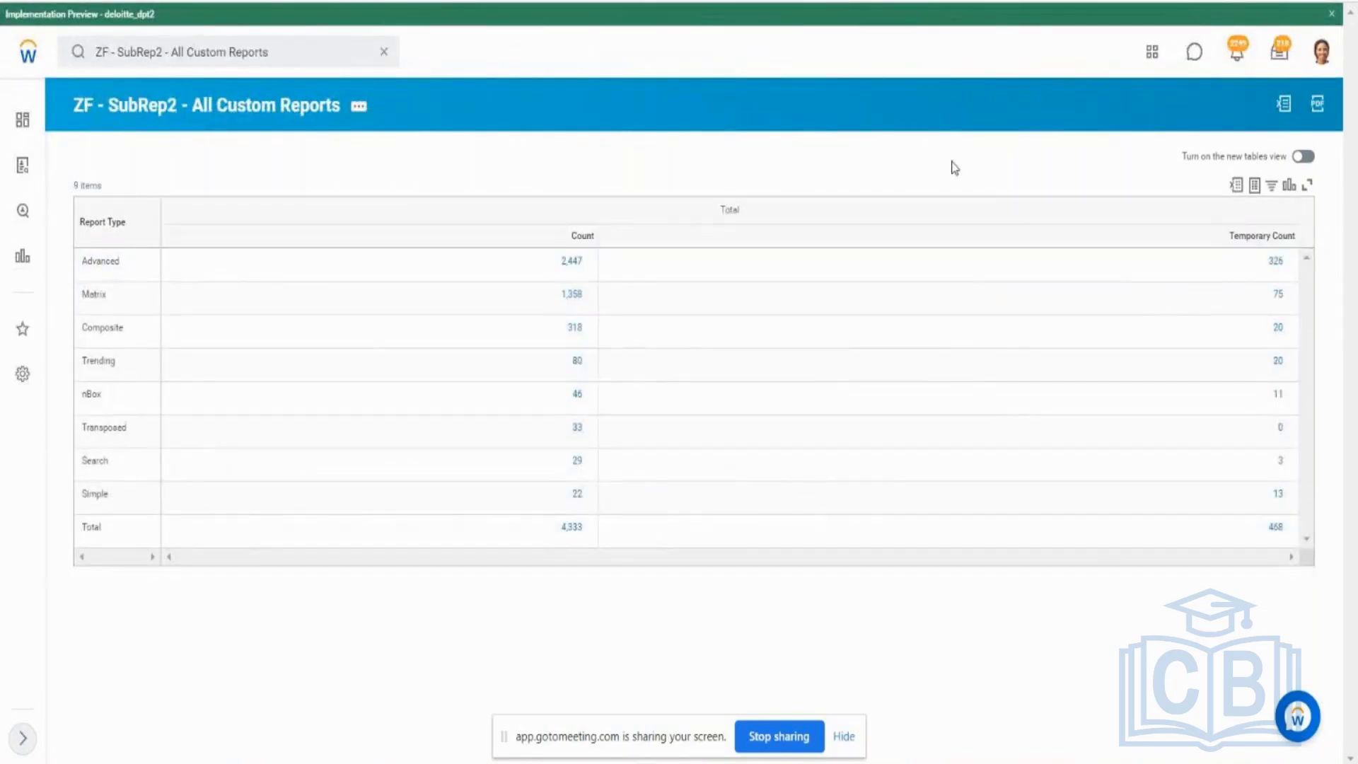
double_click(571, 269)
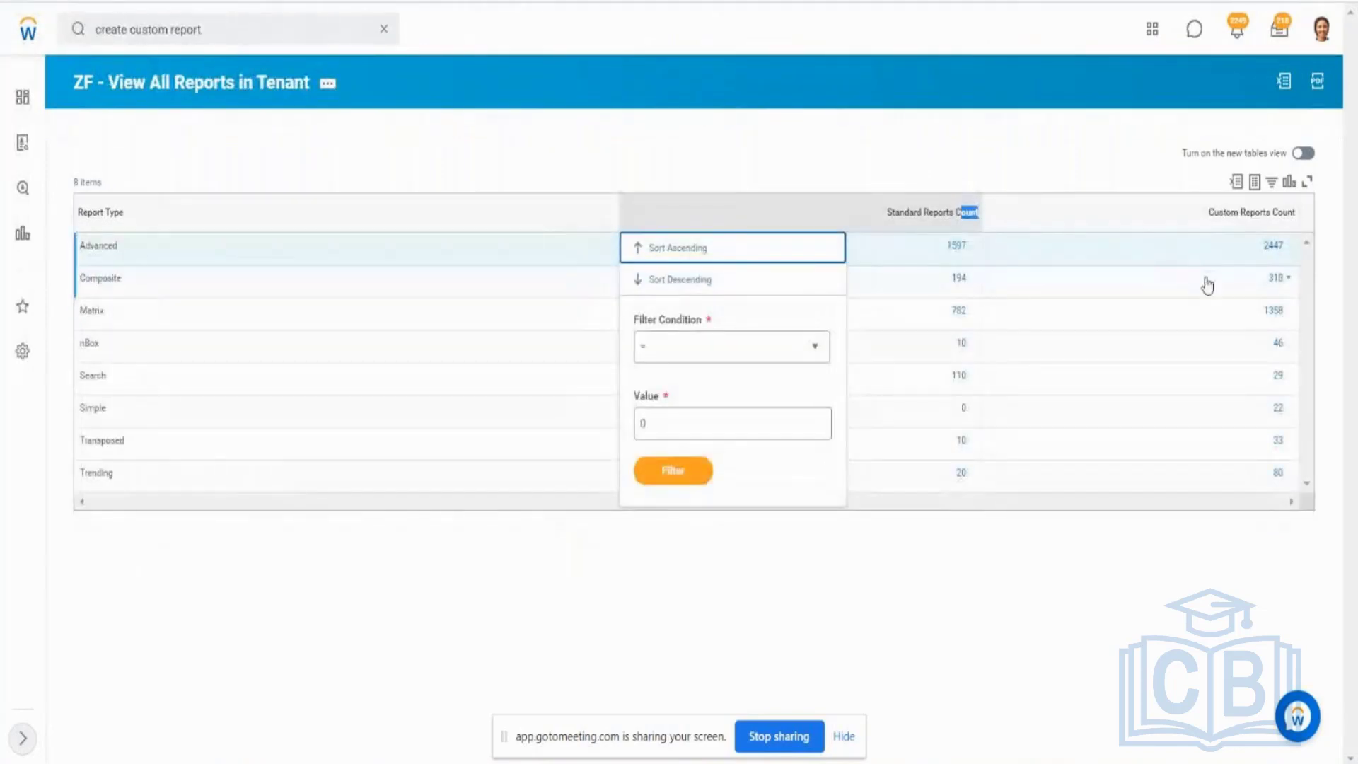
drag(1249, 260, 1291, 260)
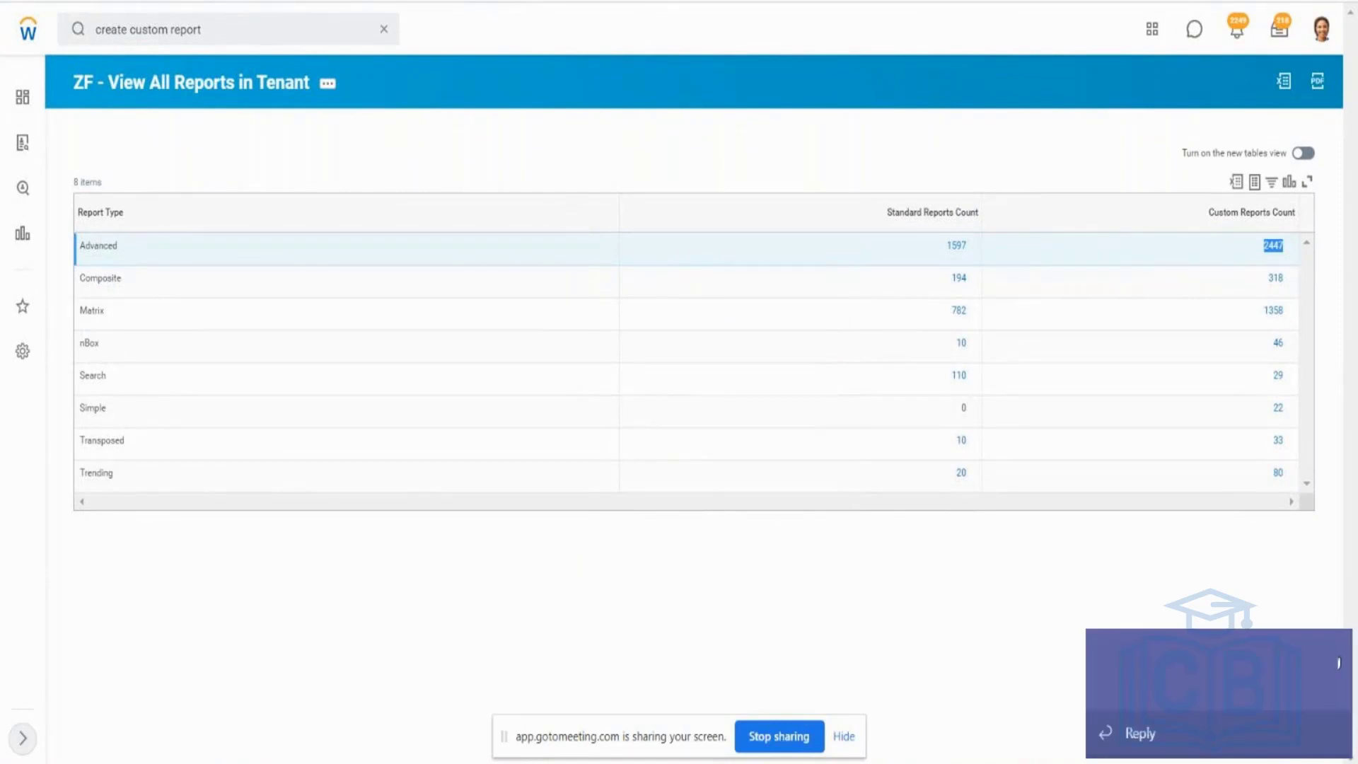
Step: Run ZF - View All Reports in Tenant again from its composite grid and dismiss the pop-up notifications
click(1335, 656)
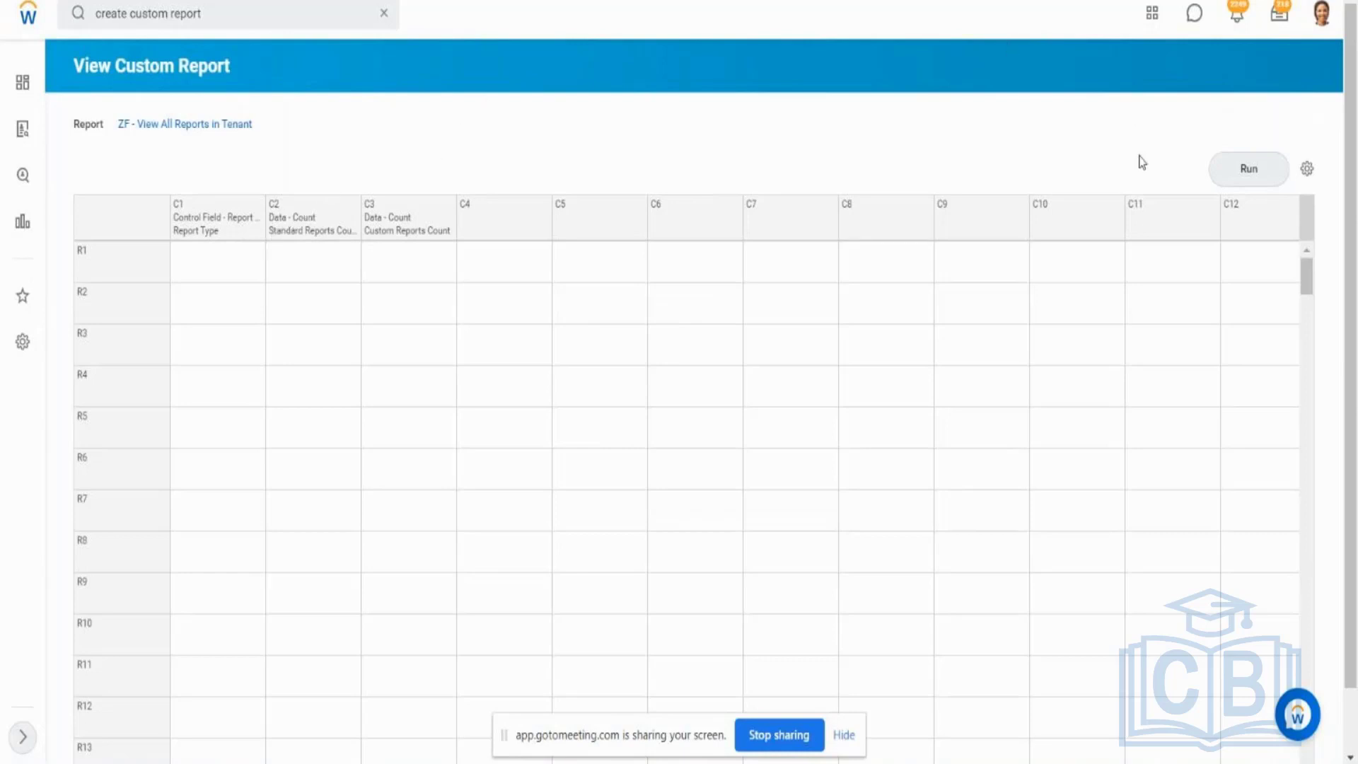
click(1242, 170)
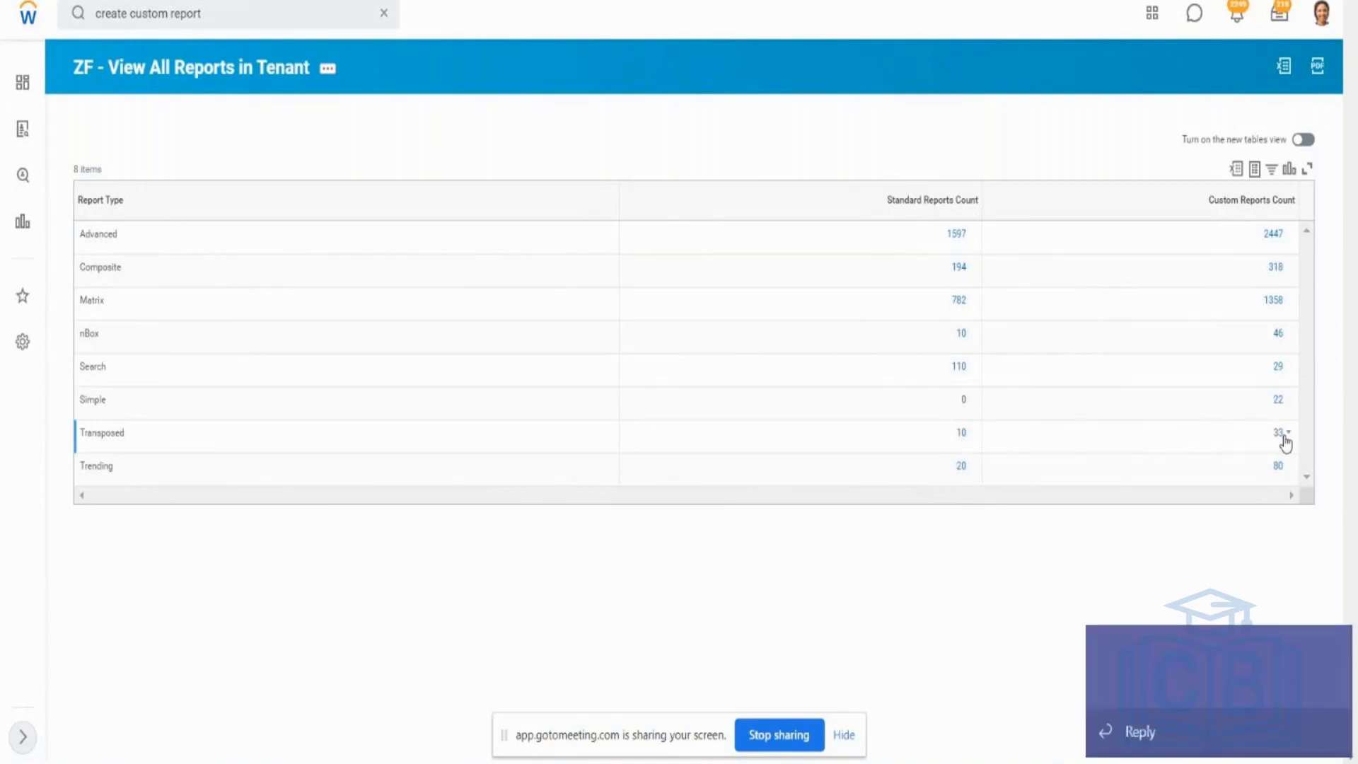
click(1339, 662)
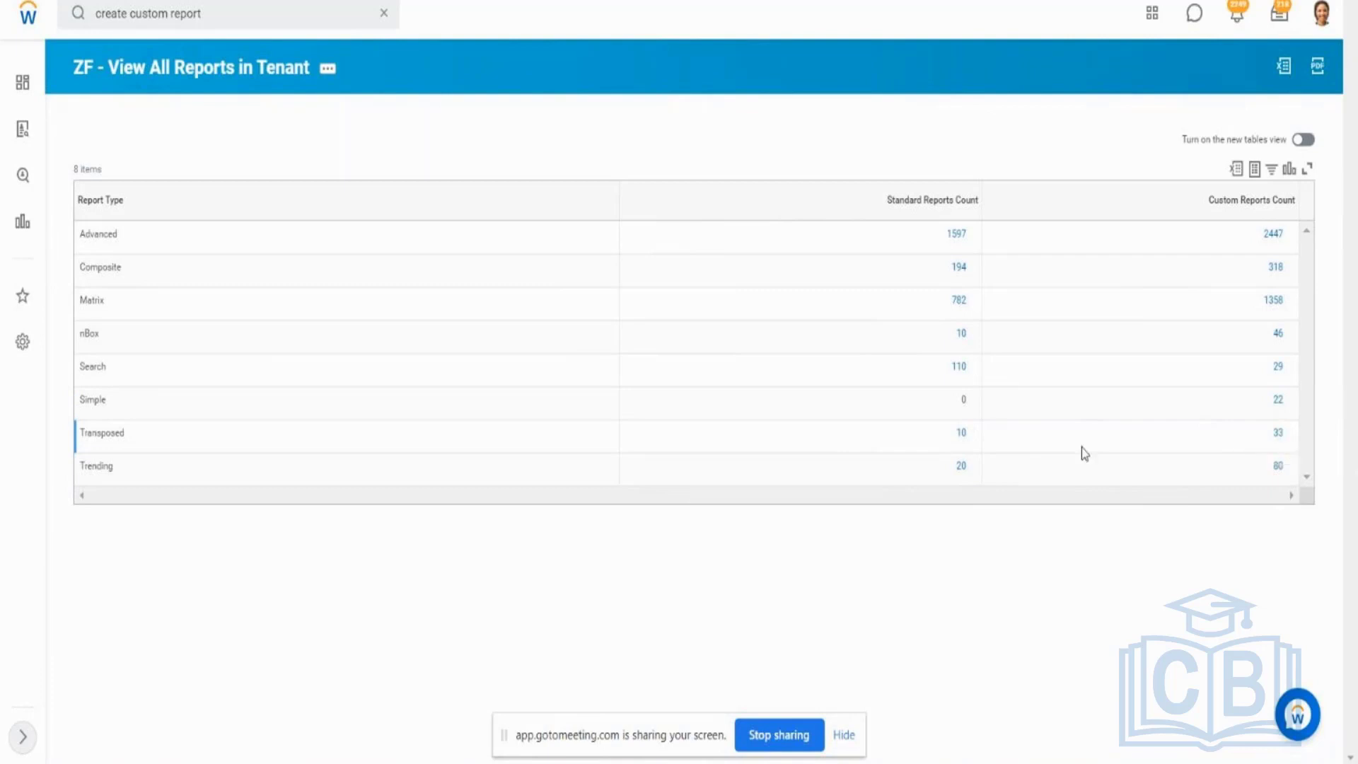
Step: Return to the composite report's grid and examine the data columns C2 and C3
click(273, 76)
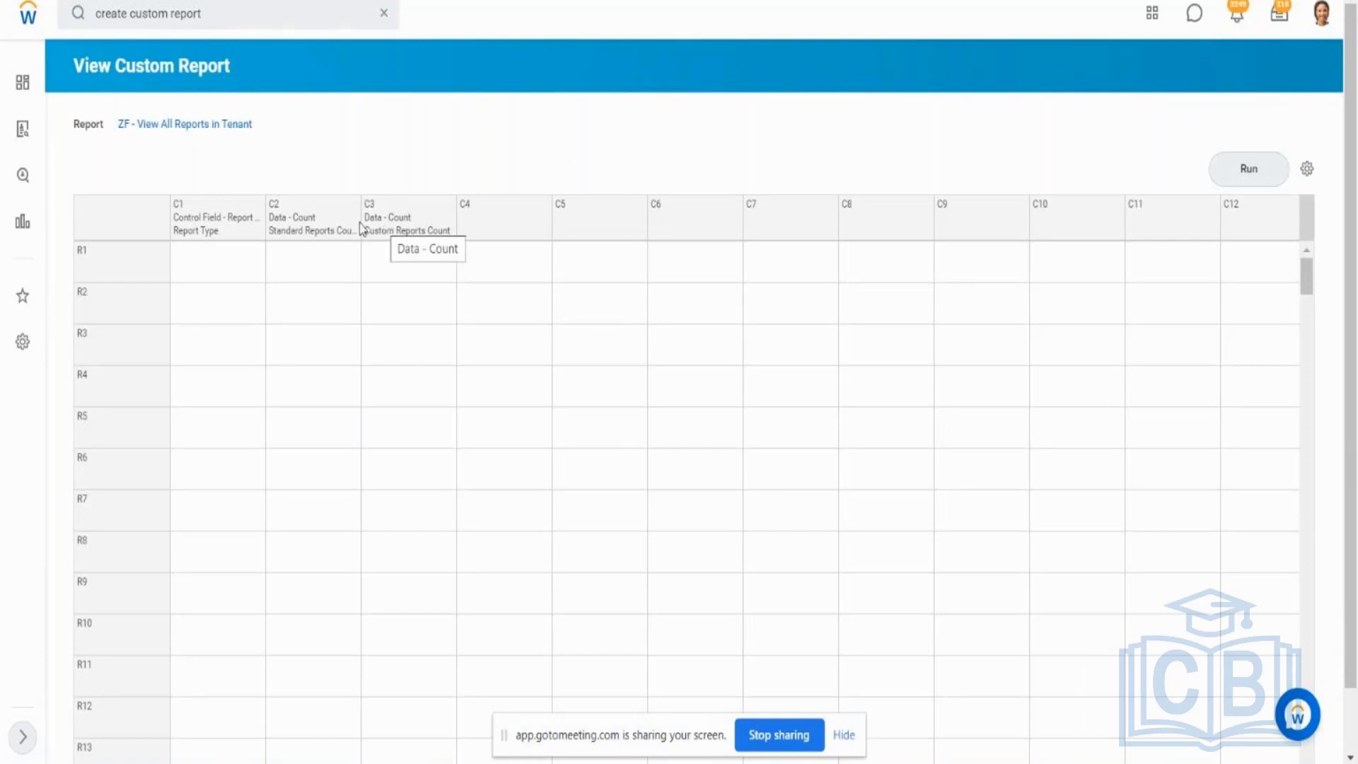
click(321, 221)
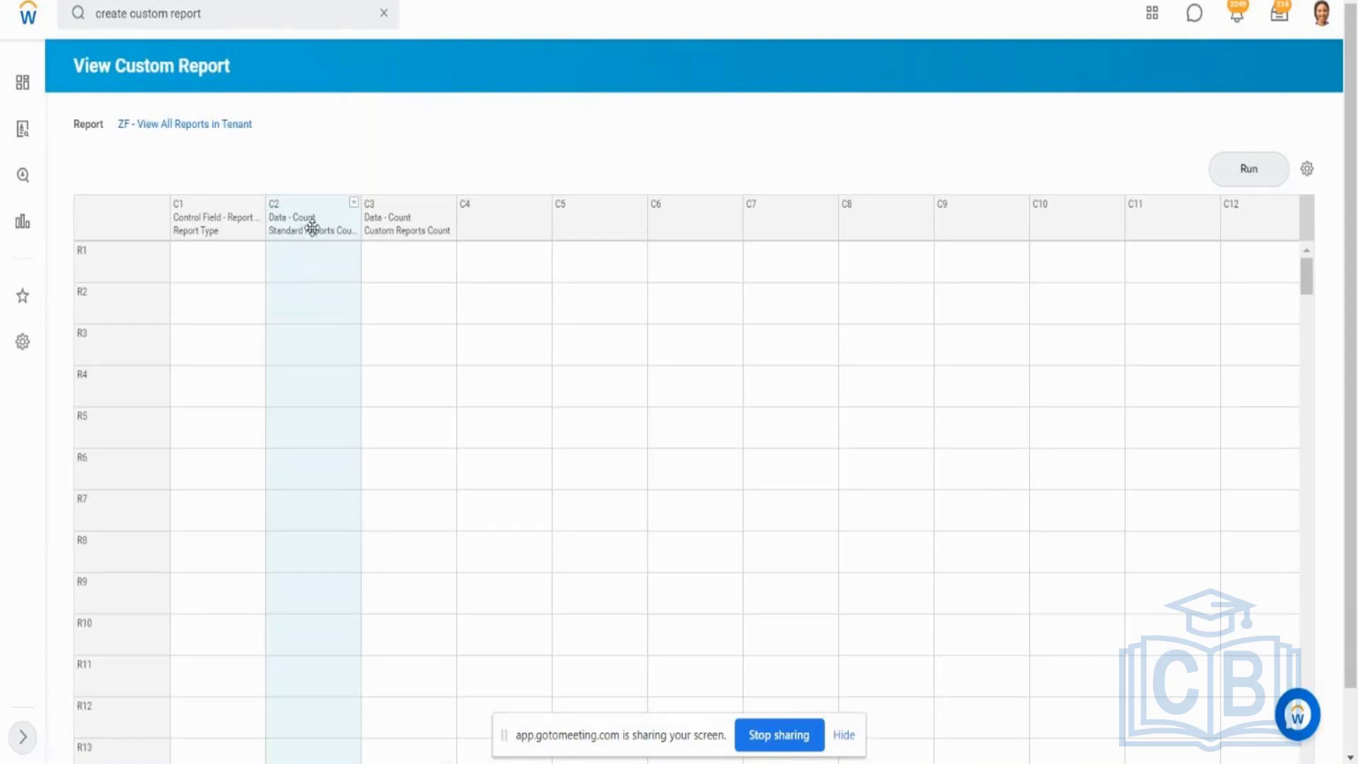
click(415, 227)
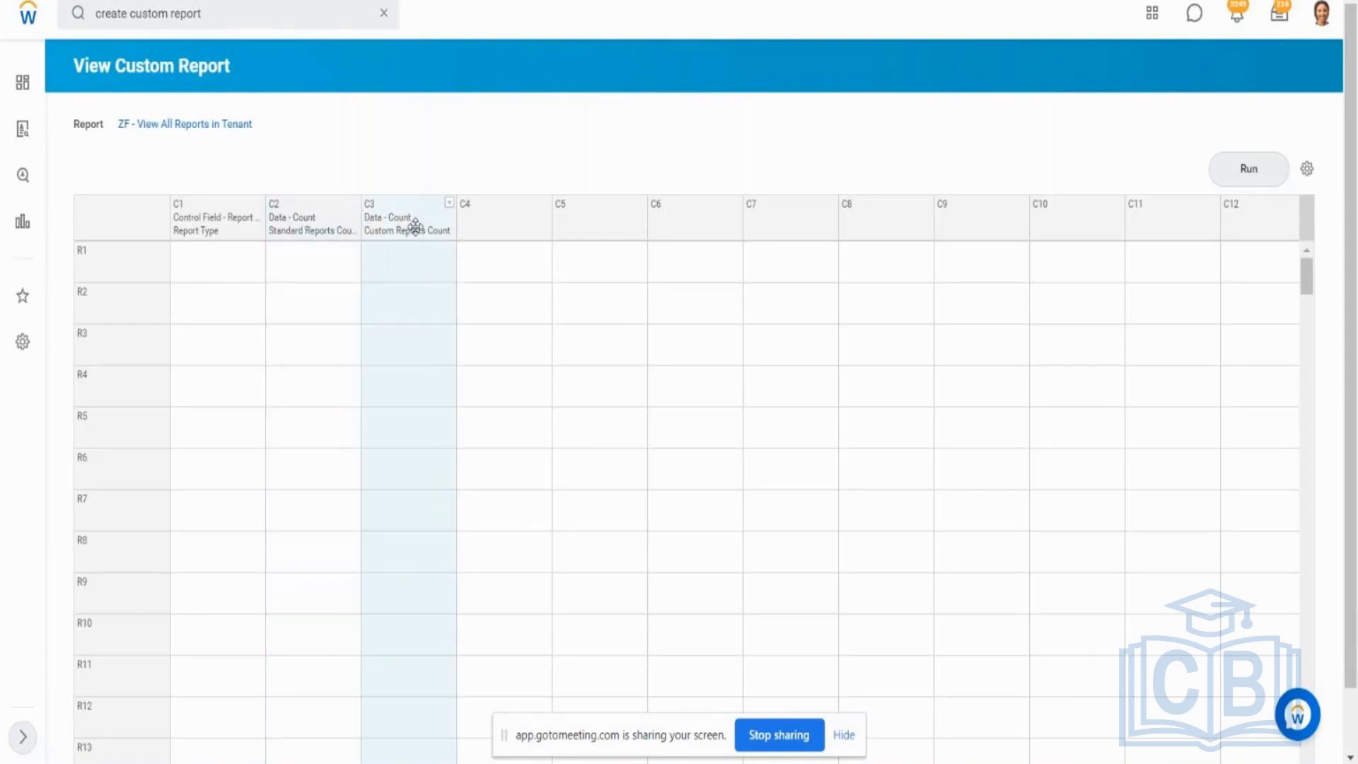
Step: Define column C4 of the composite grid as an empty column, keeping the name Empty Column
click(506, 227)
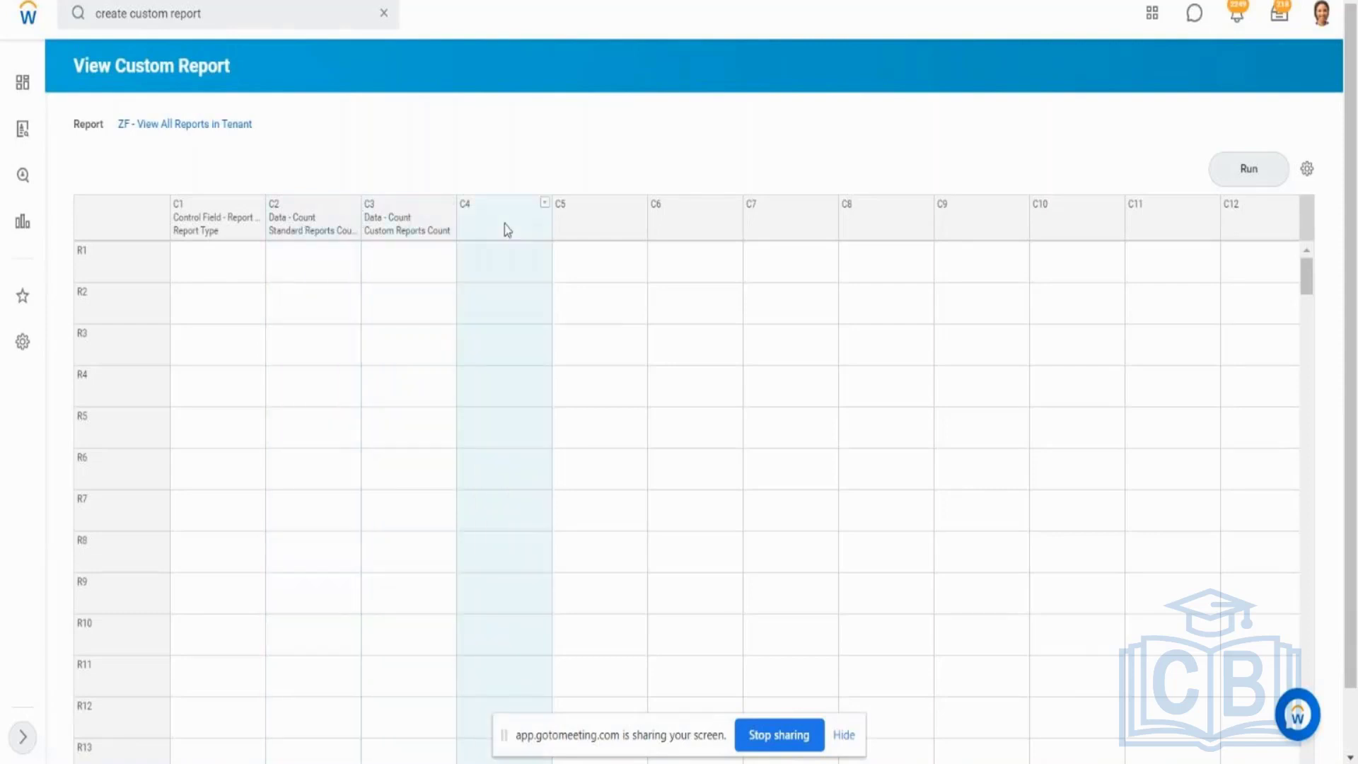
click(544, 205)
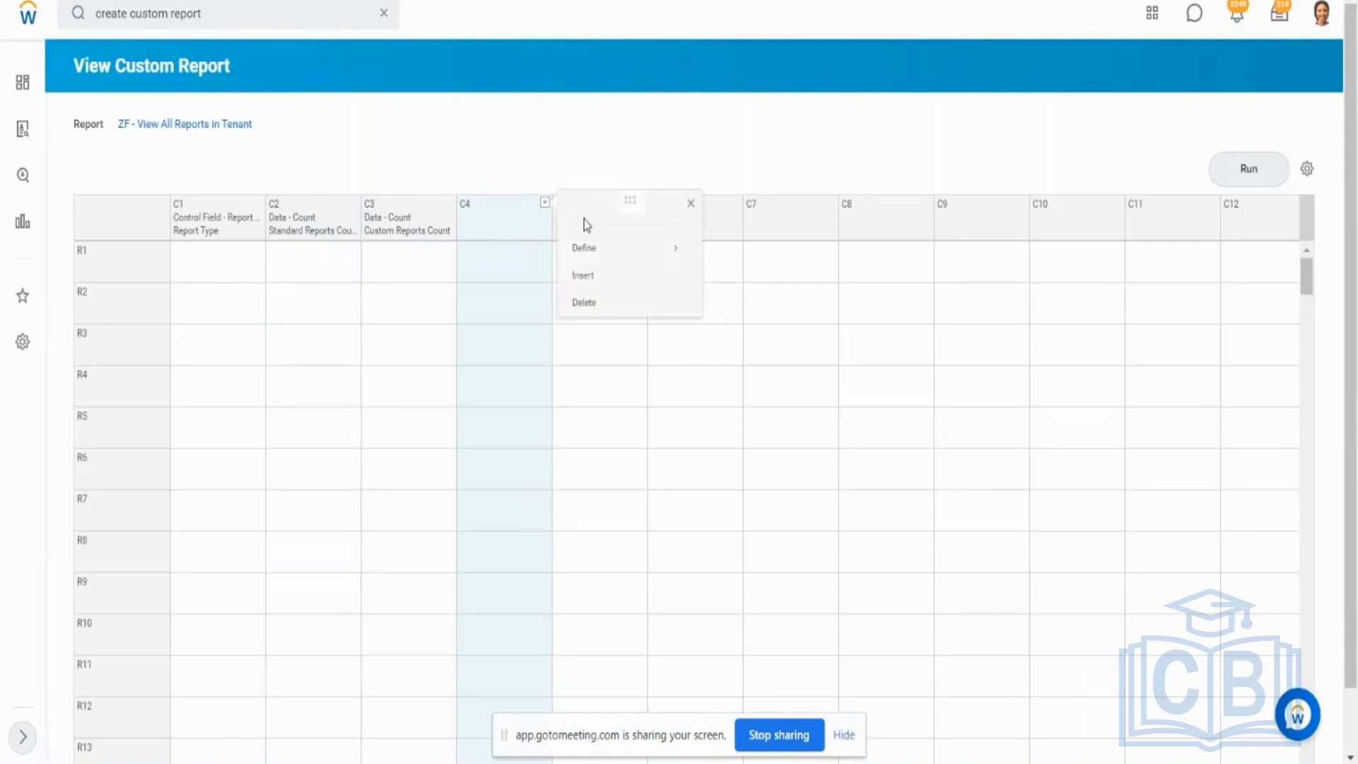
mouse_move(602, 260)
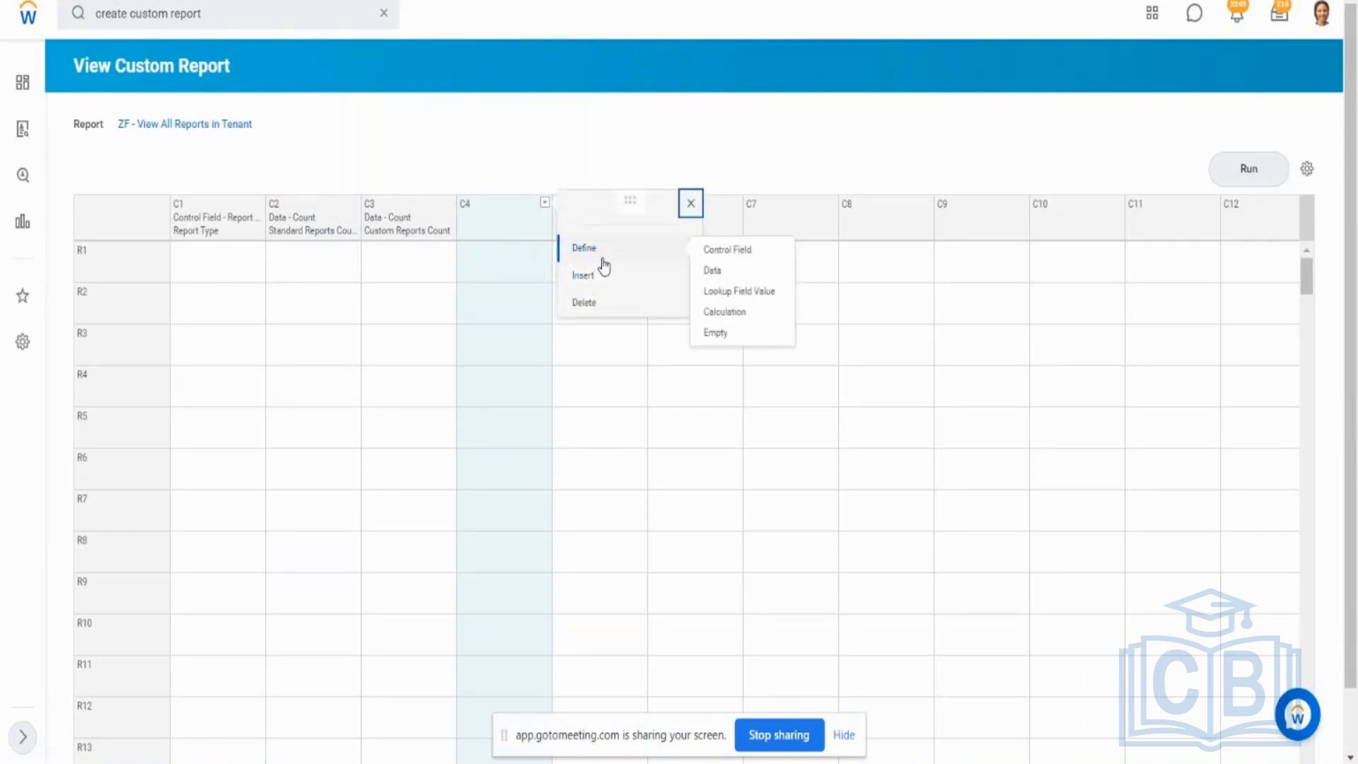
click(716, 333)
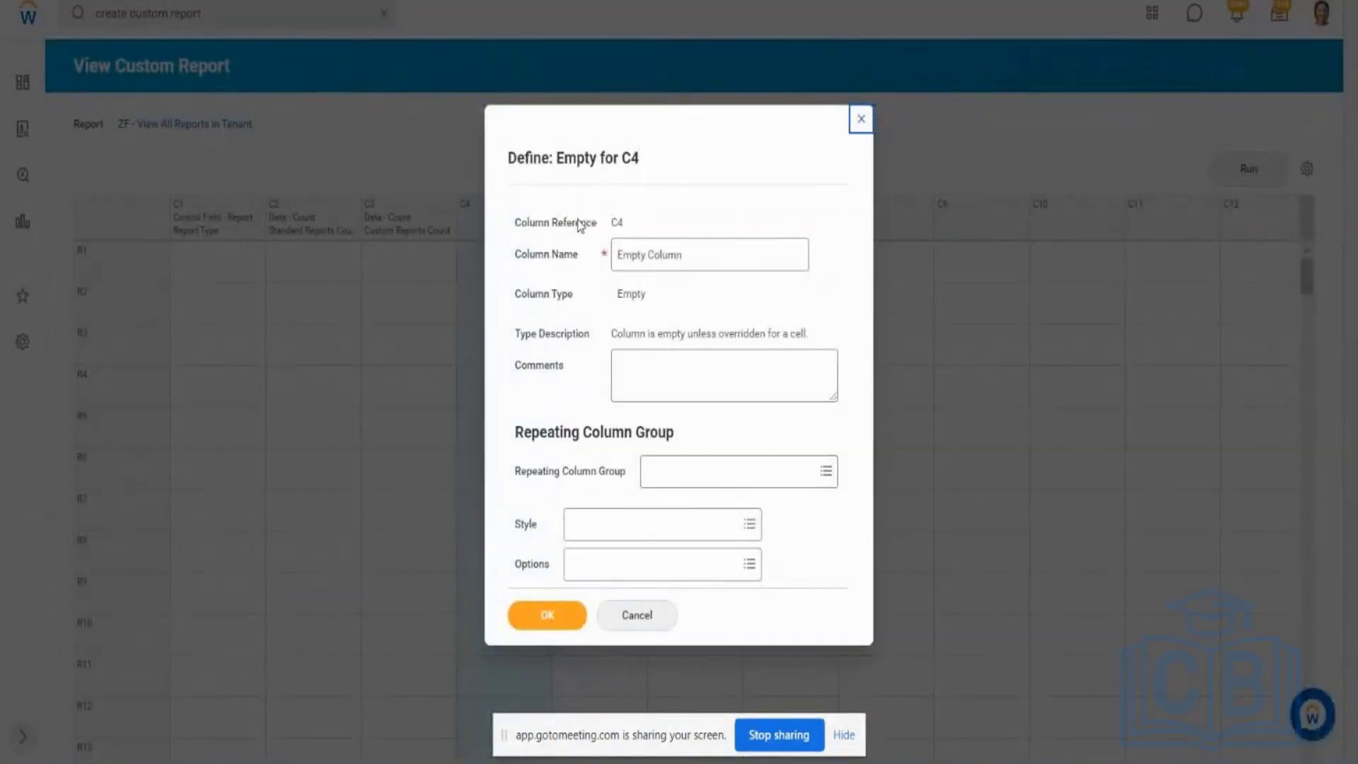
click(714, 258)
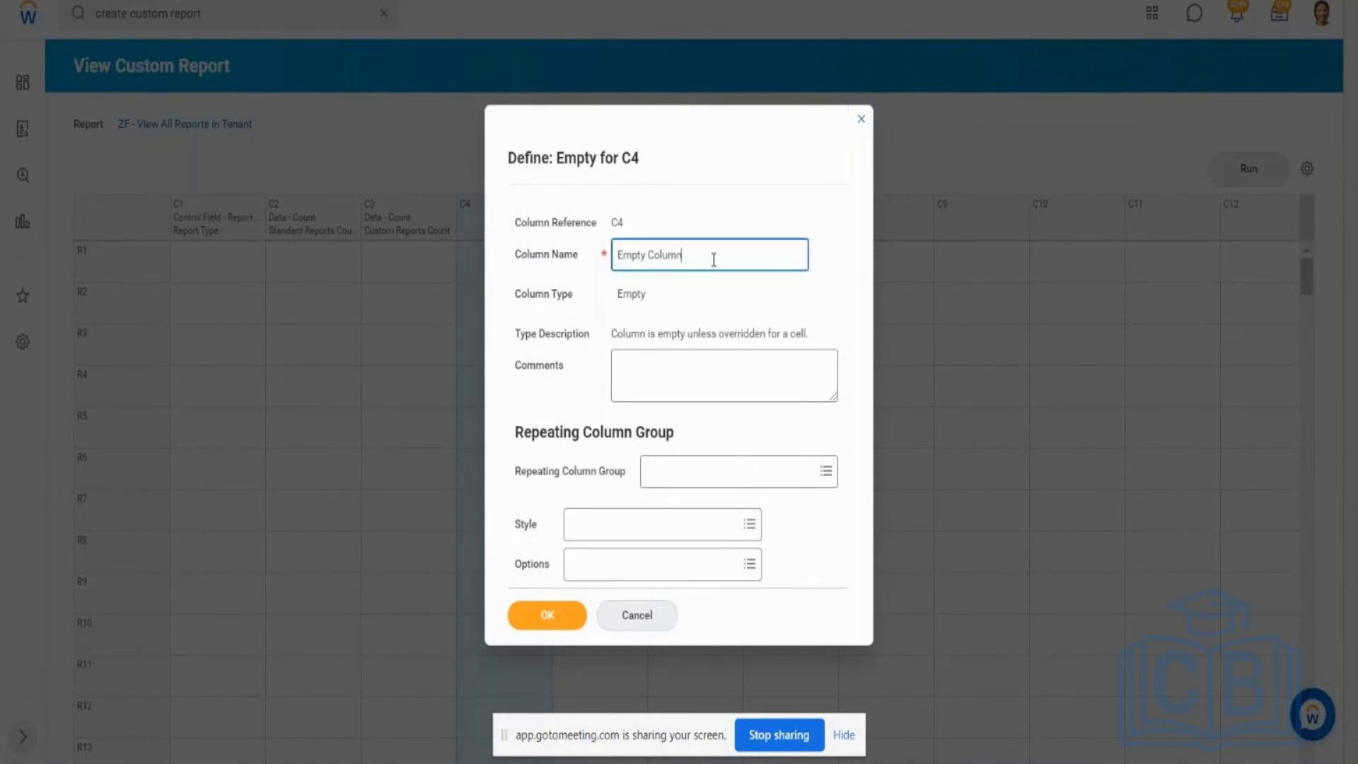
click(552, 615)
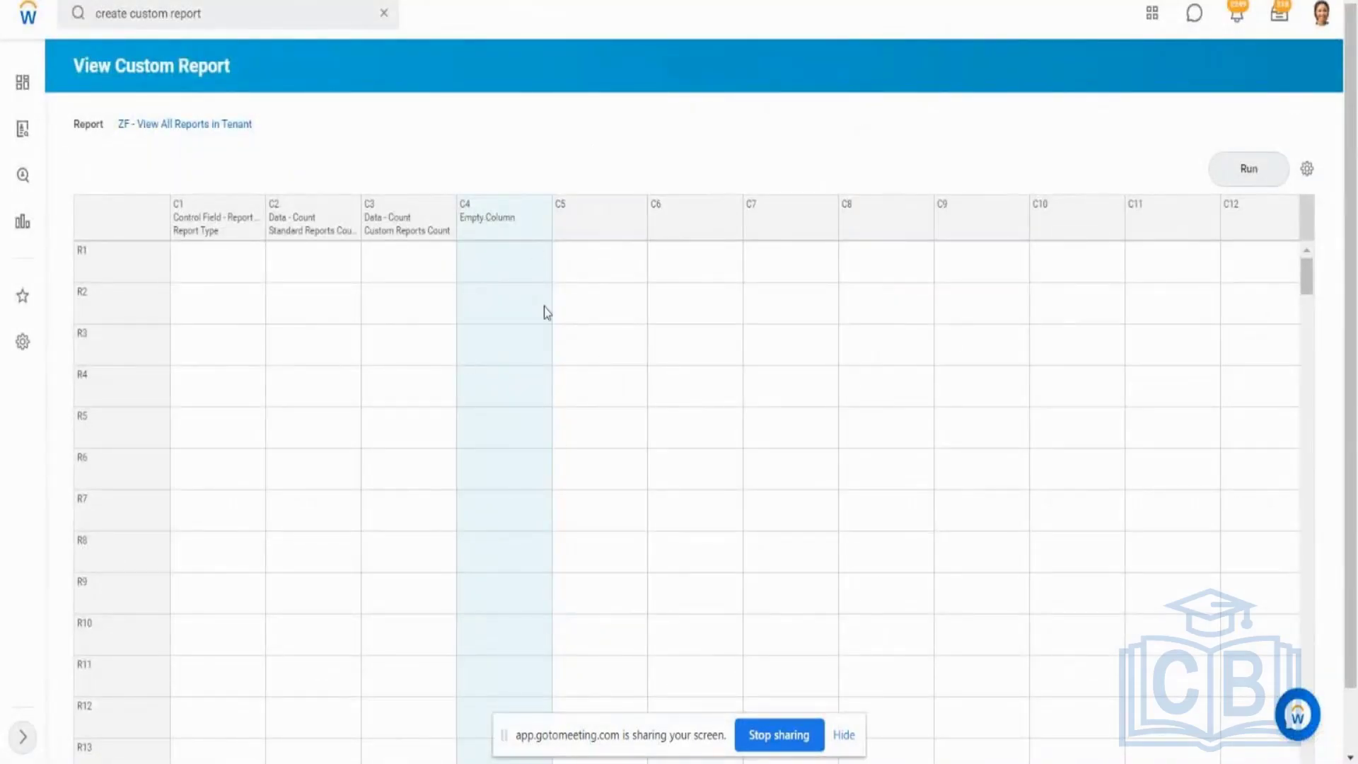
Step: Start a calculation definition for column C5, name it Total Report Count and review the available calculation types
click(600, 216)
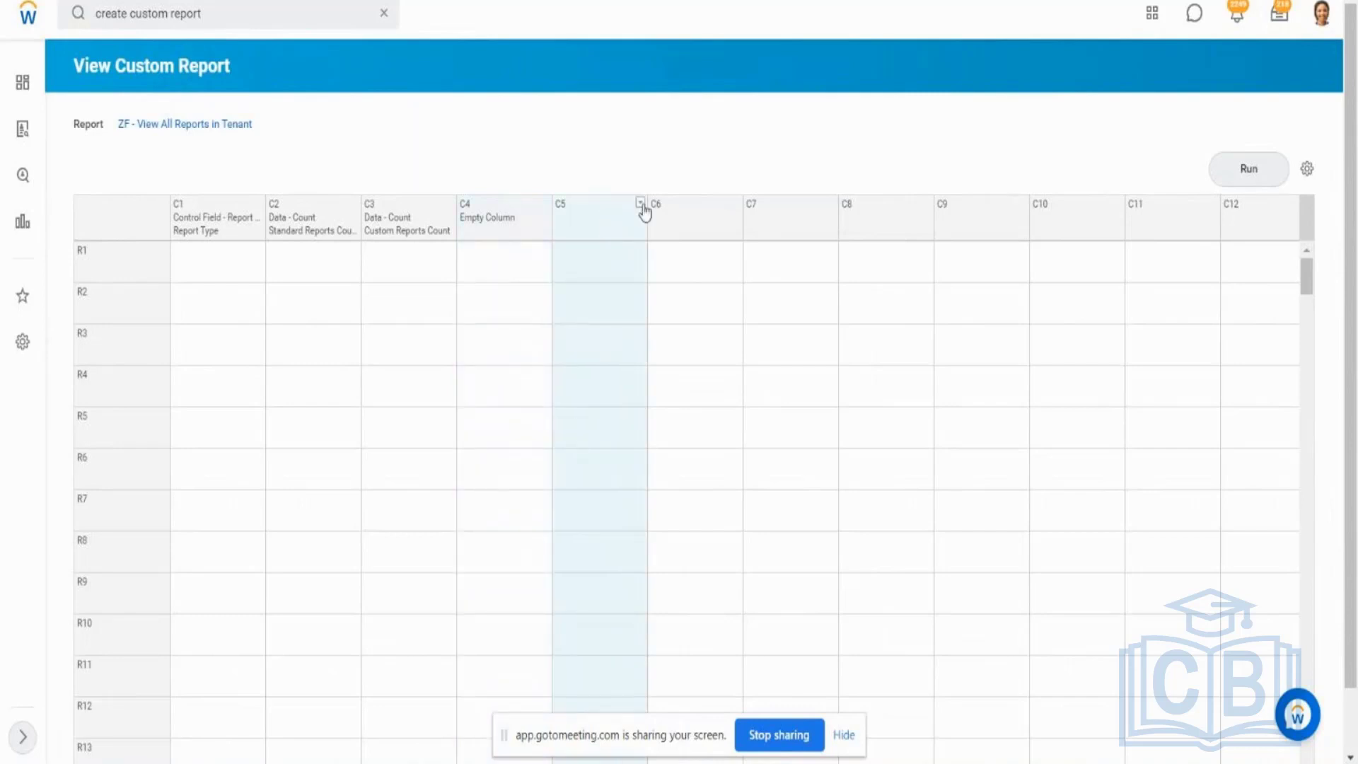
click(640, 203)
mouse_move(676, 256)
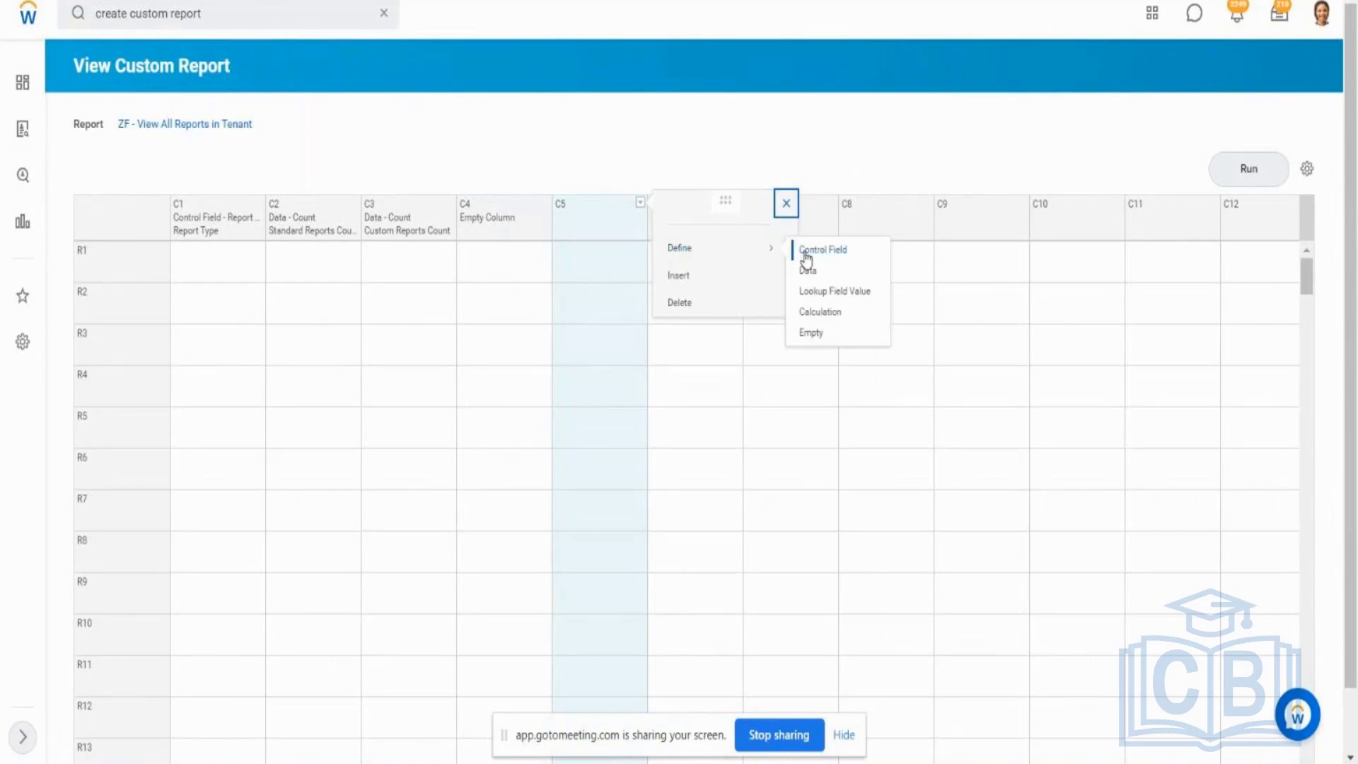
click(819, 312)
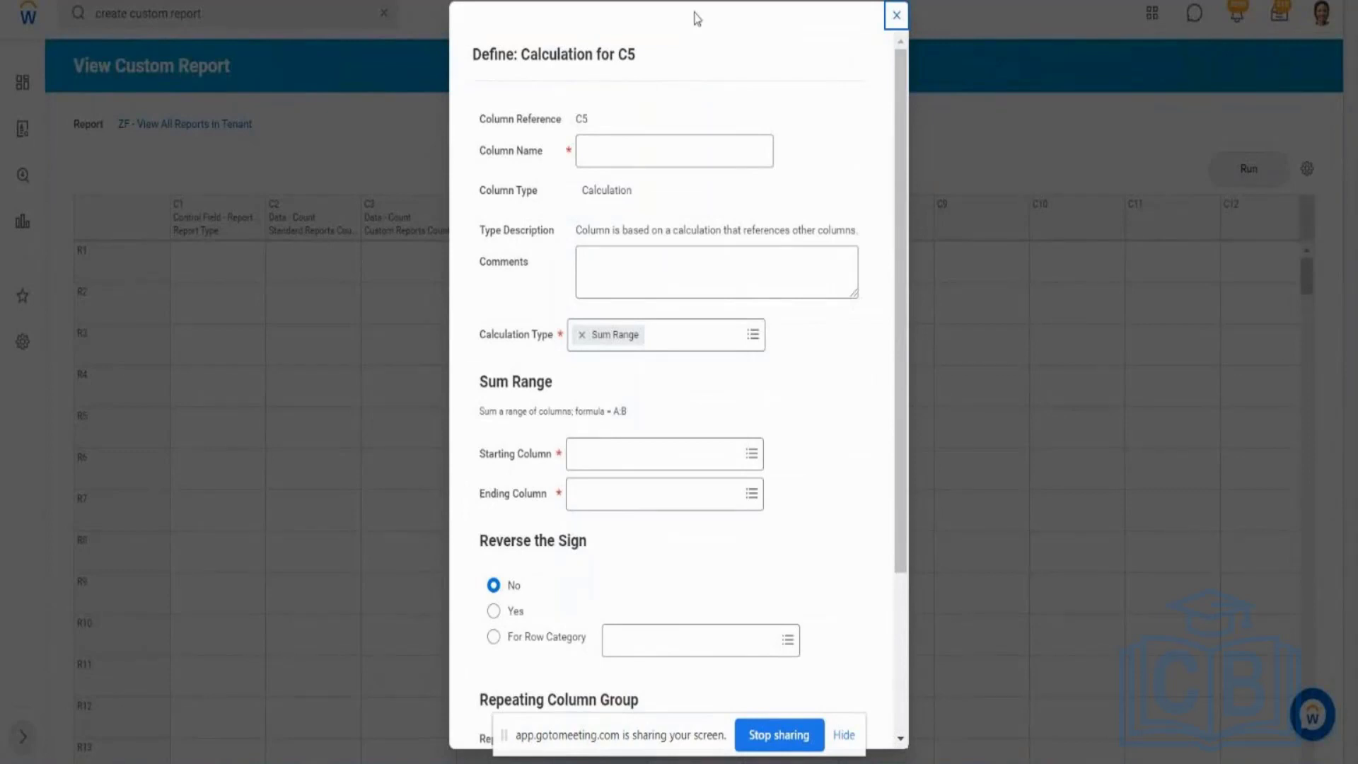
click(630, 154)
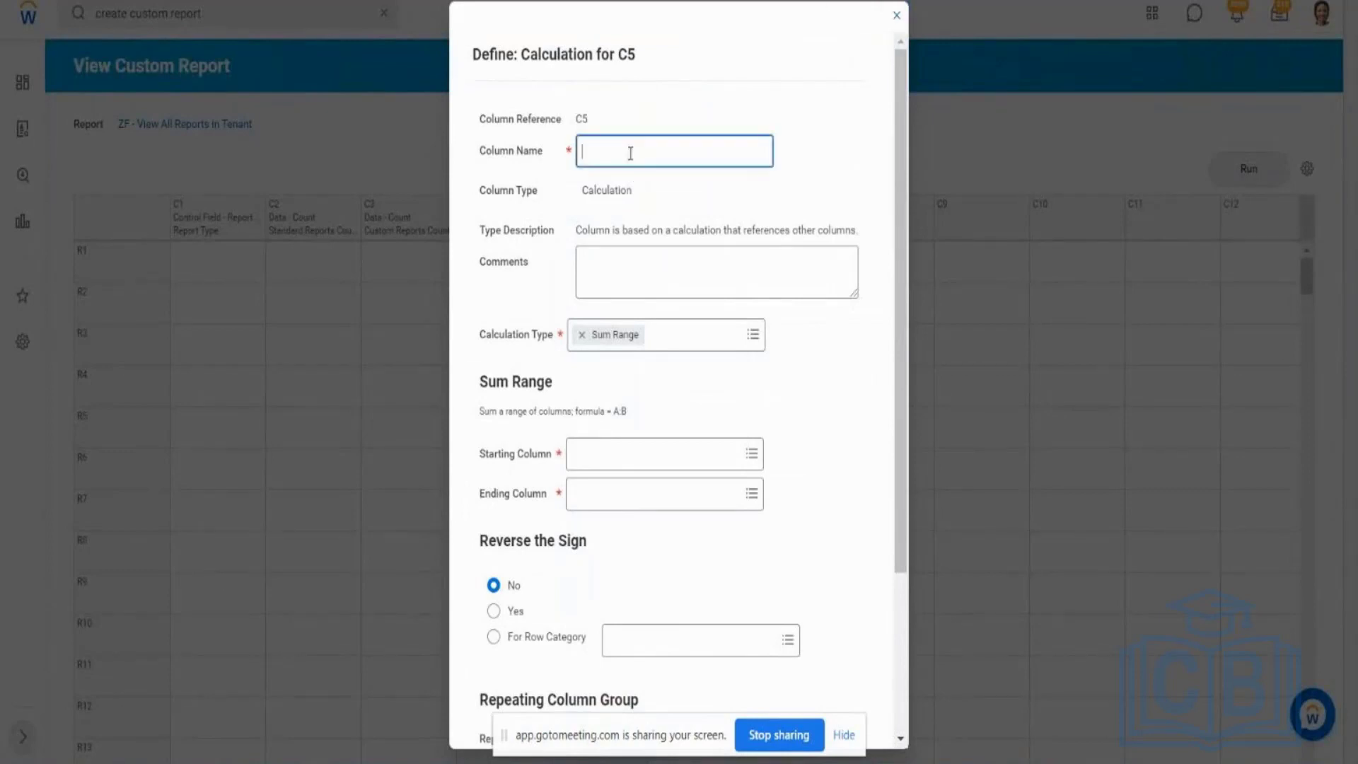
text(Total Report Count)
click(754, 336)
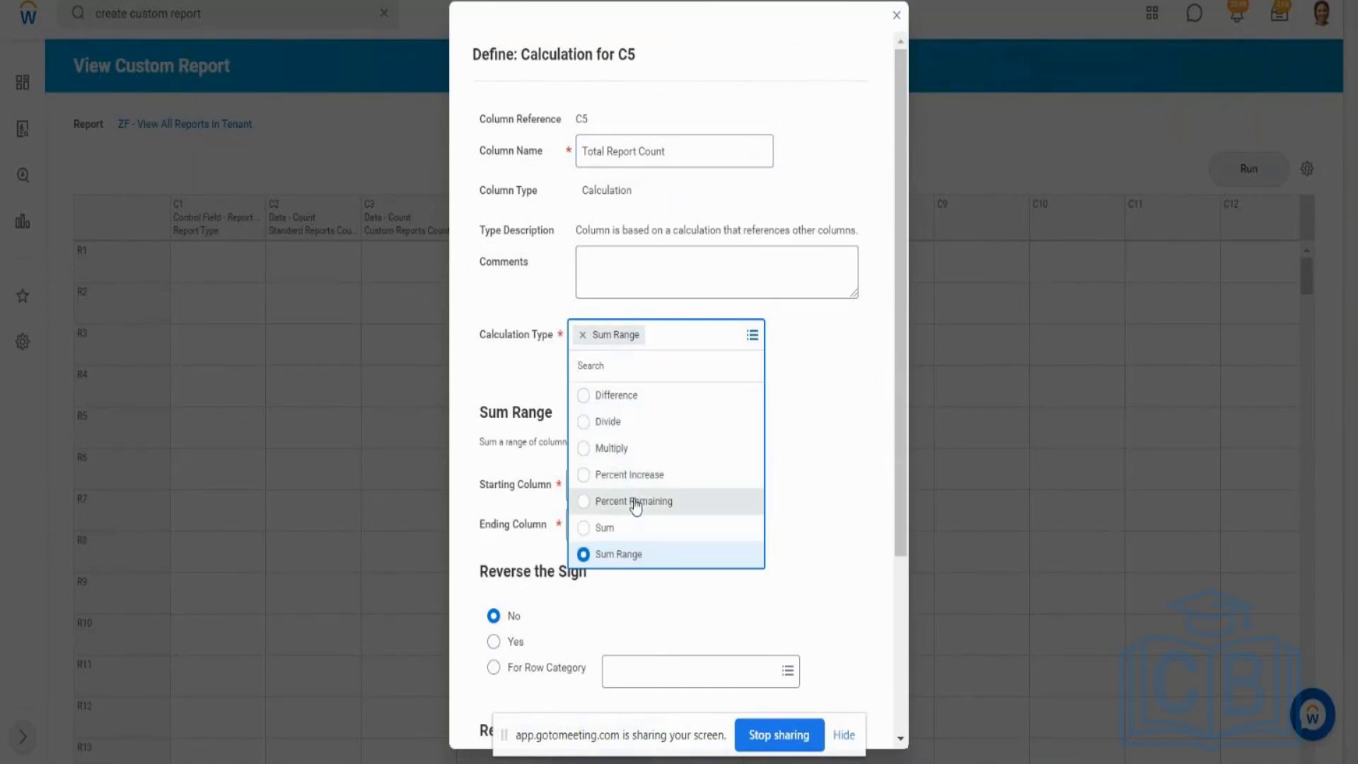
click(843, 407)
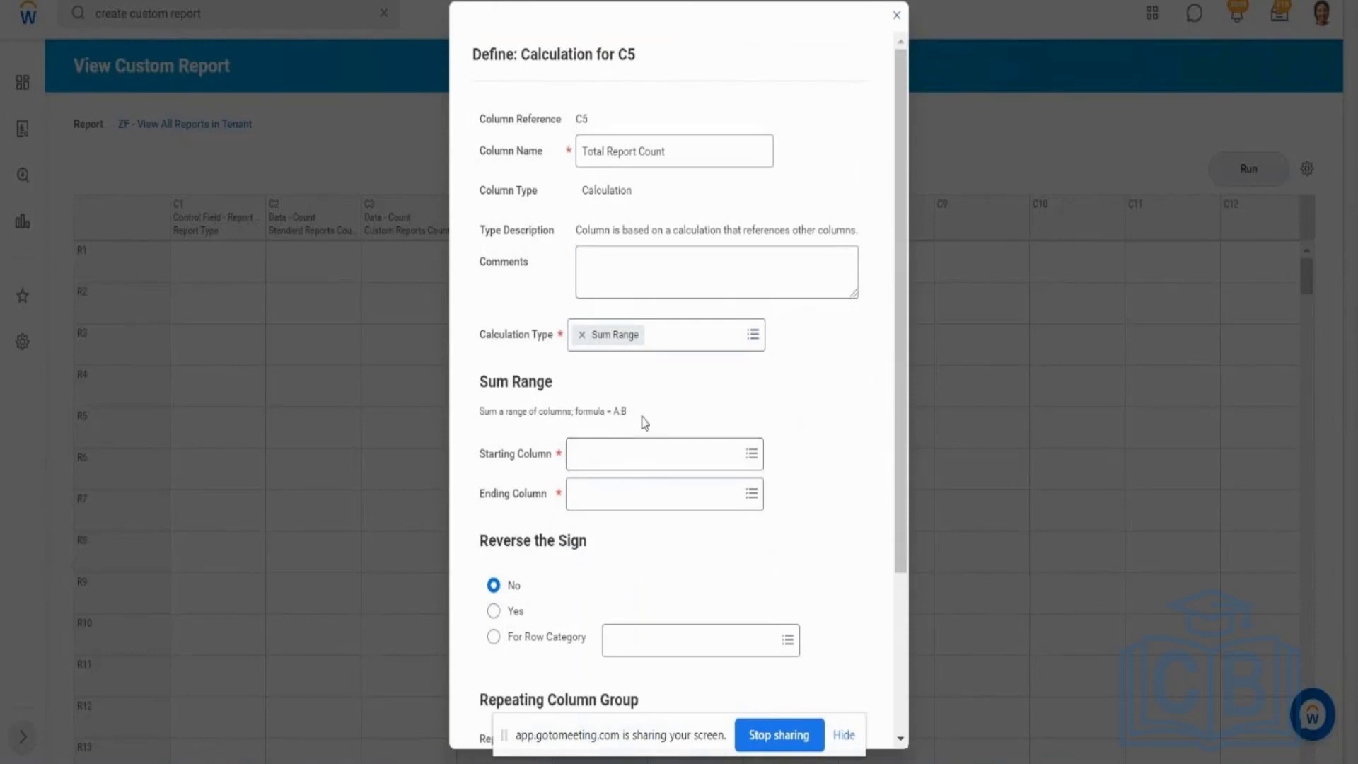
Step: Try a Sum Range calculation for C5 with C2 as the starting column and C3 as the ending column
click(600, 460)
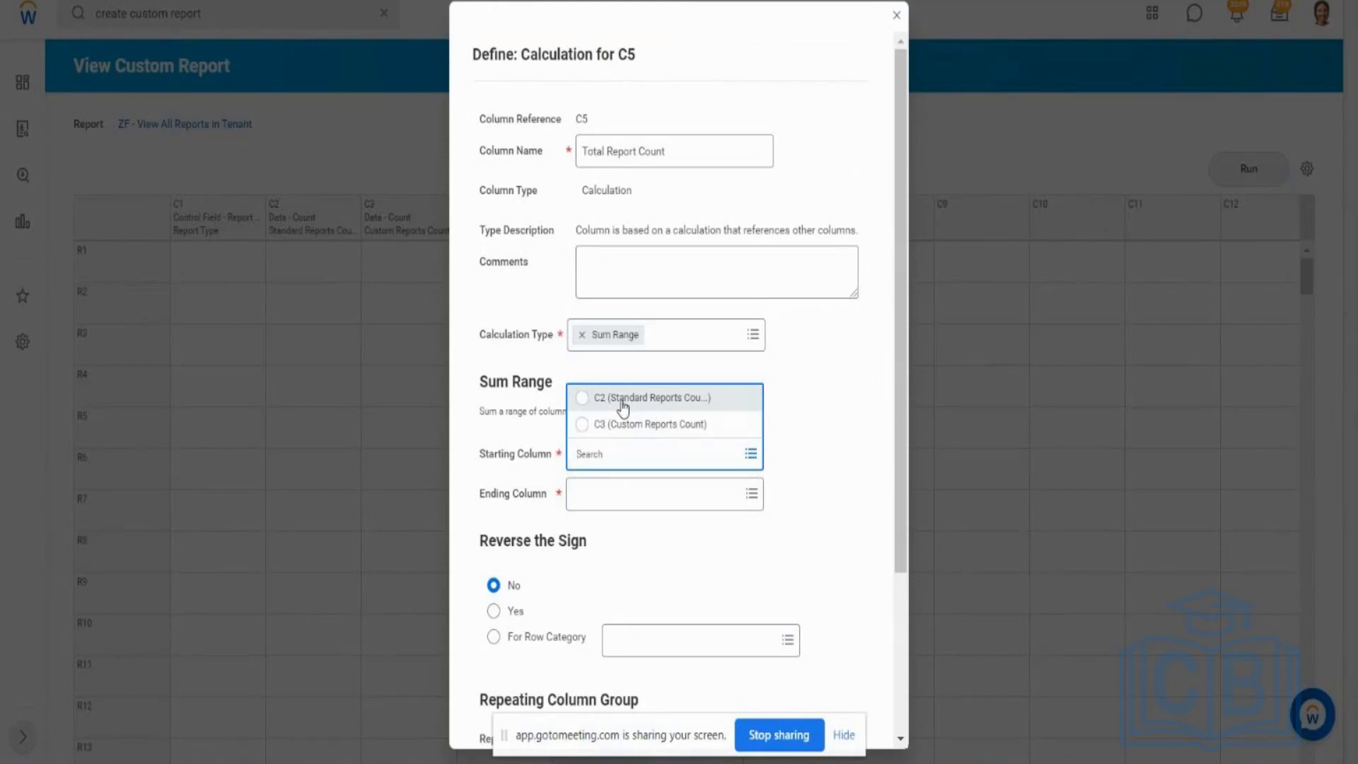
click(623, 400)
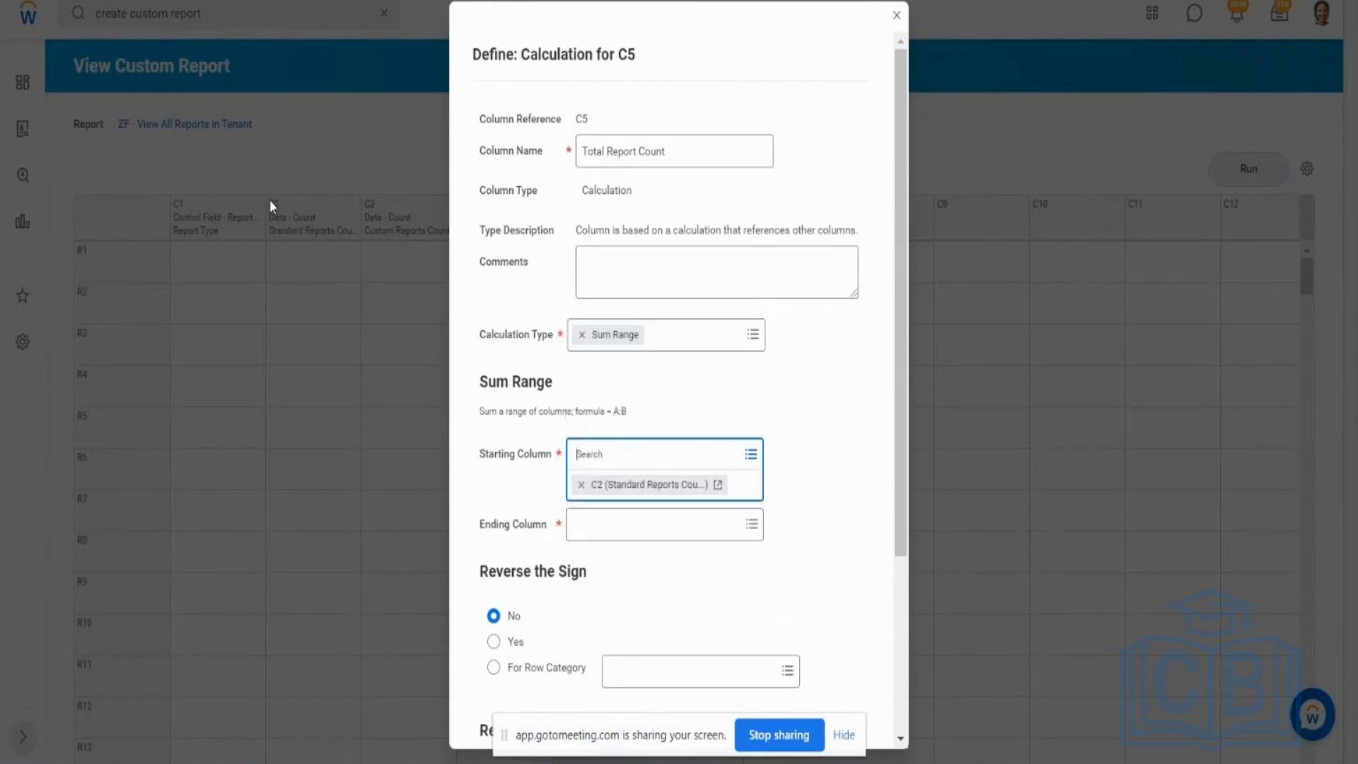
click(749, 524)
click(753, 509)
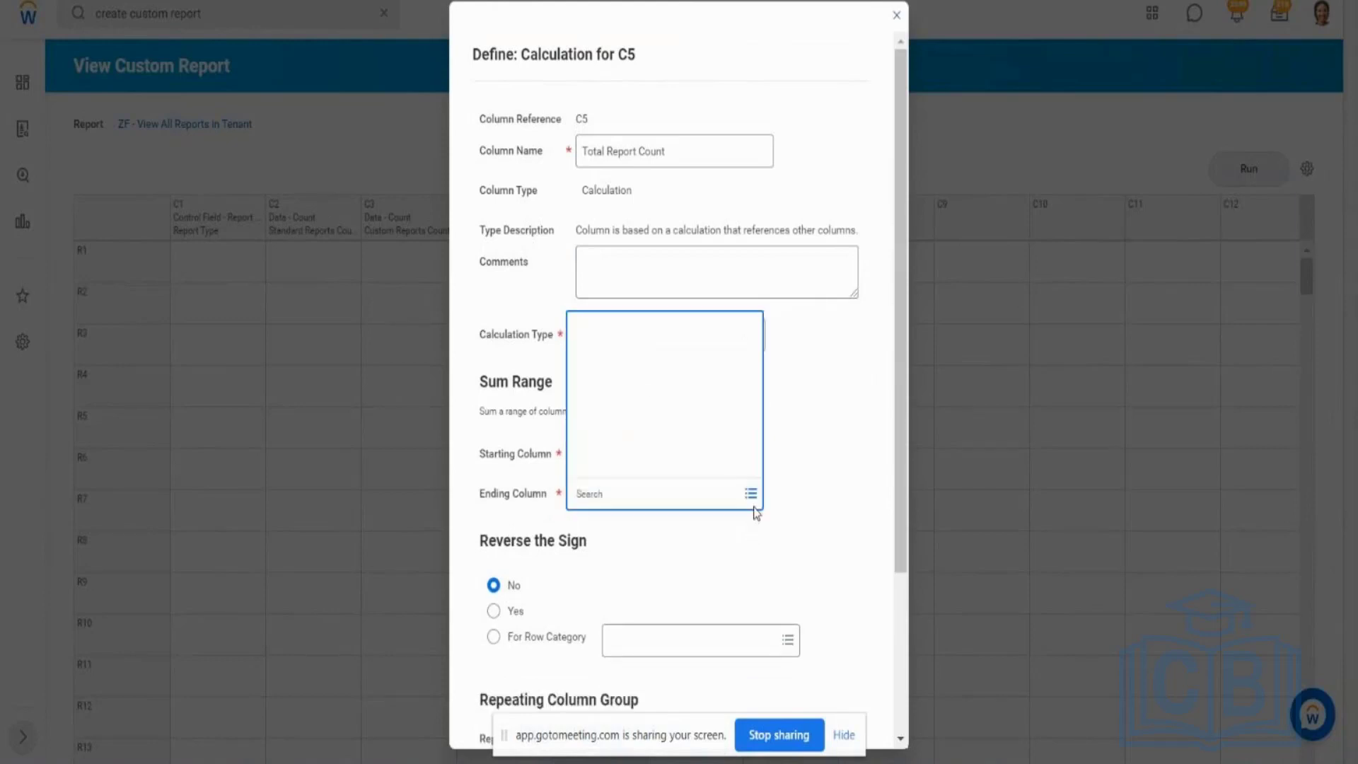
click(645, 468)
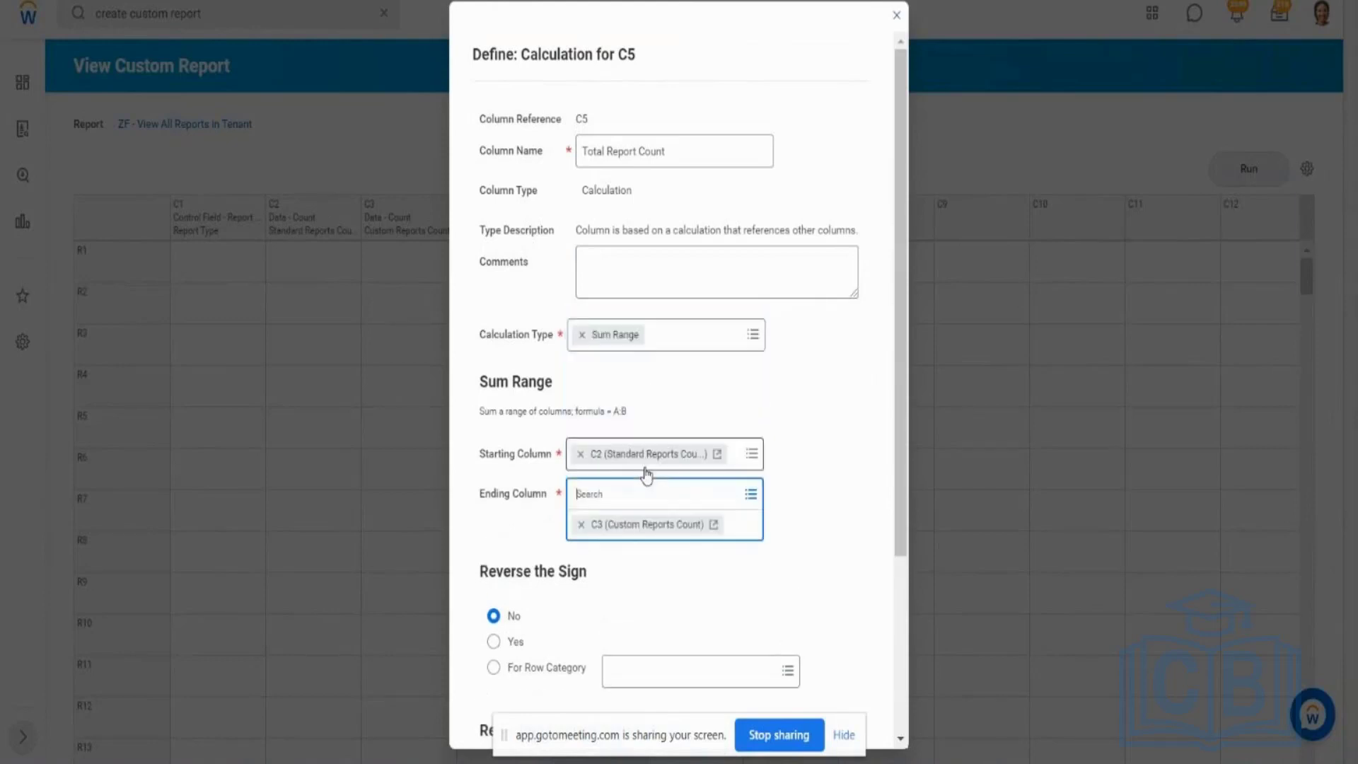
click(800, 474)
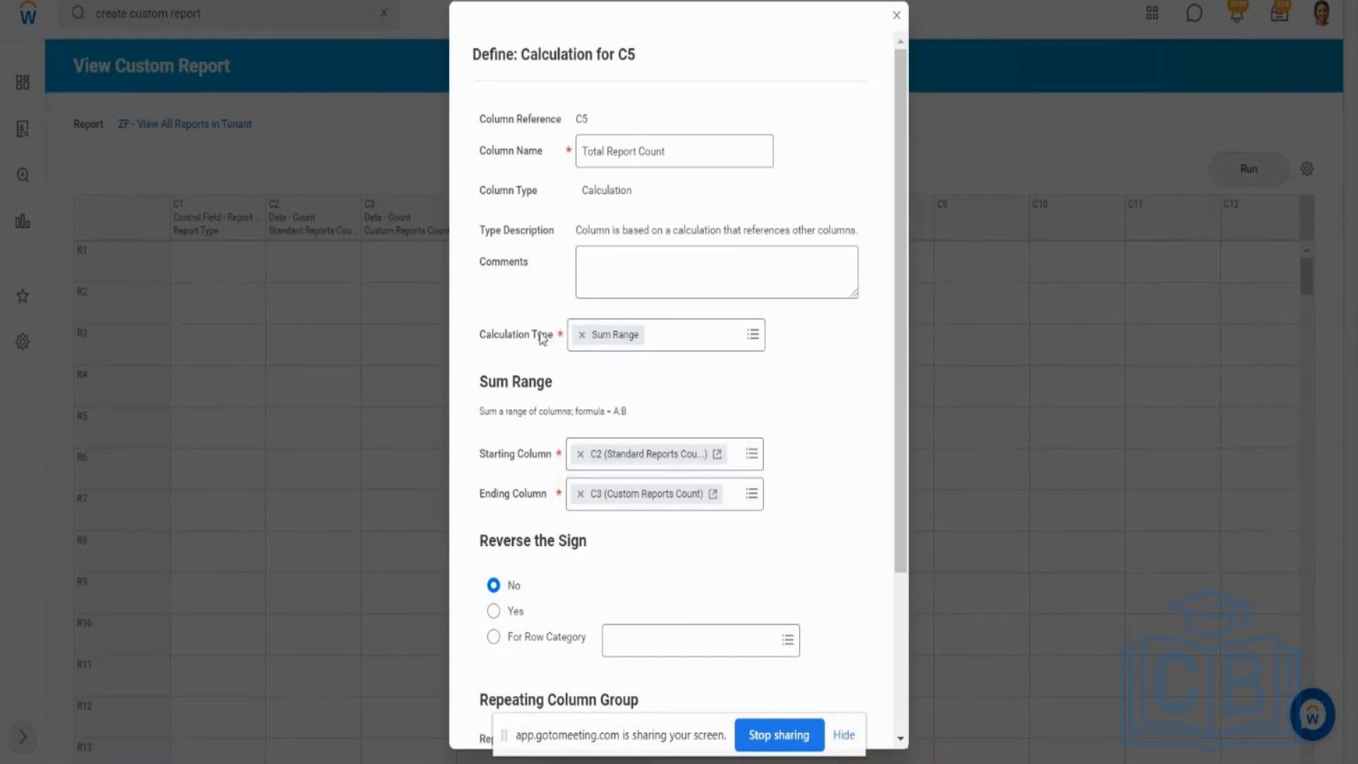
Step: Set C5's calculation type to Sum over columns C2 and C3 and save the column definition
click(754, 338)
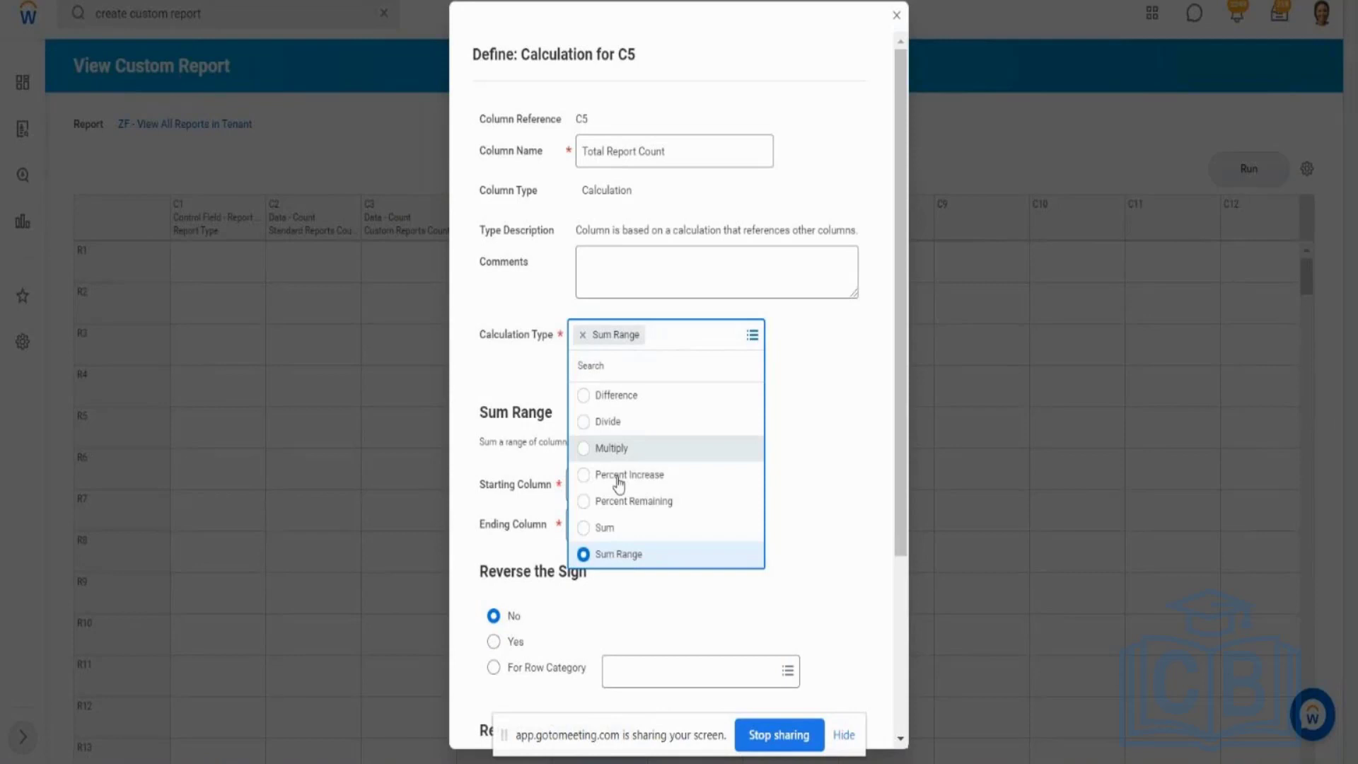
click(607, 527)
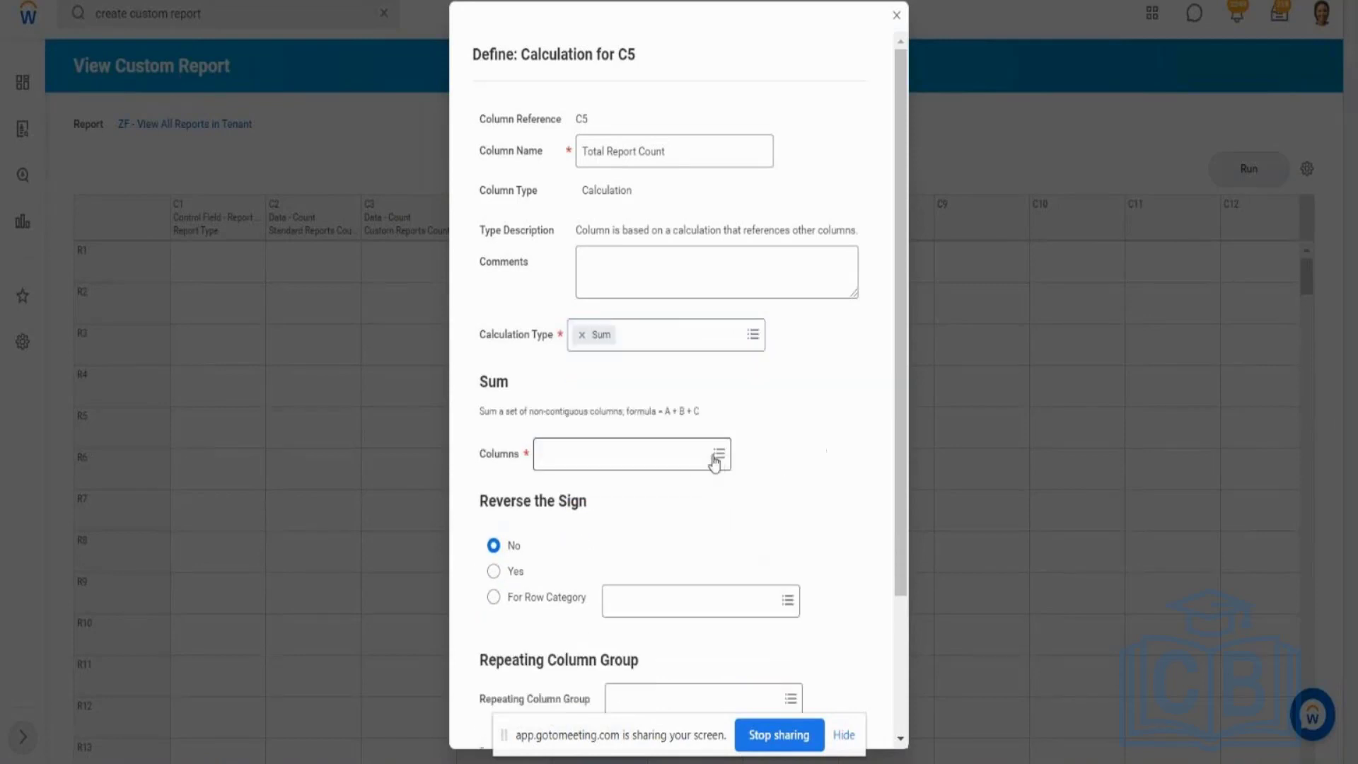
click(716, 456)
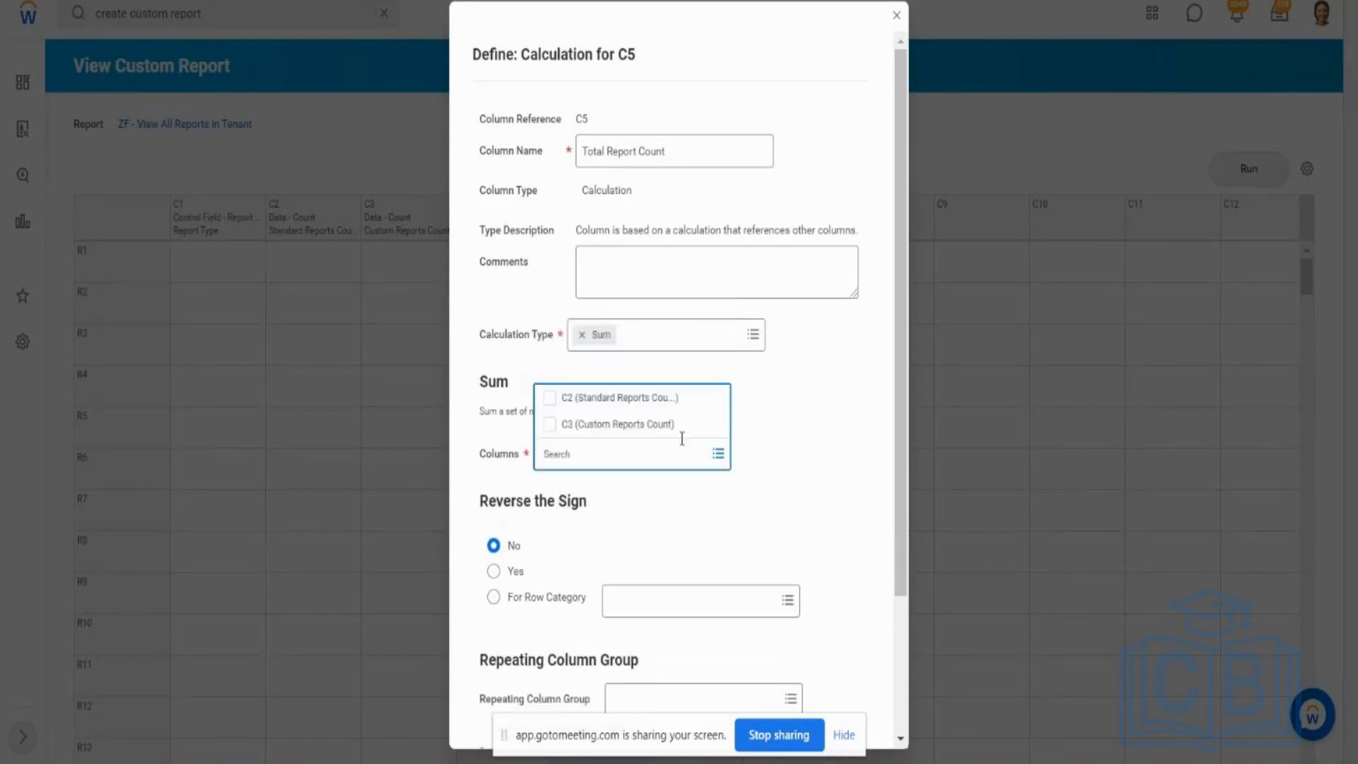
click(549, 399)
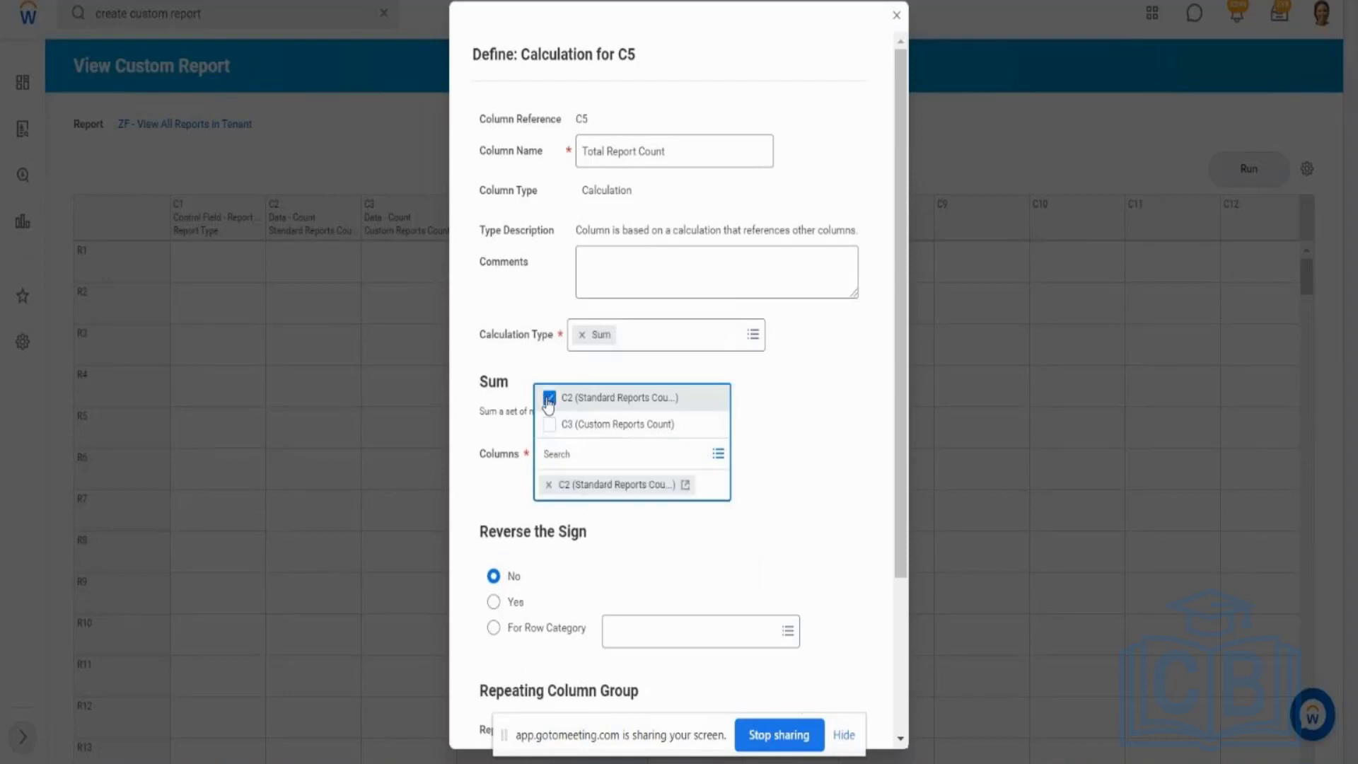
click(550, 425)
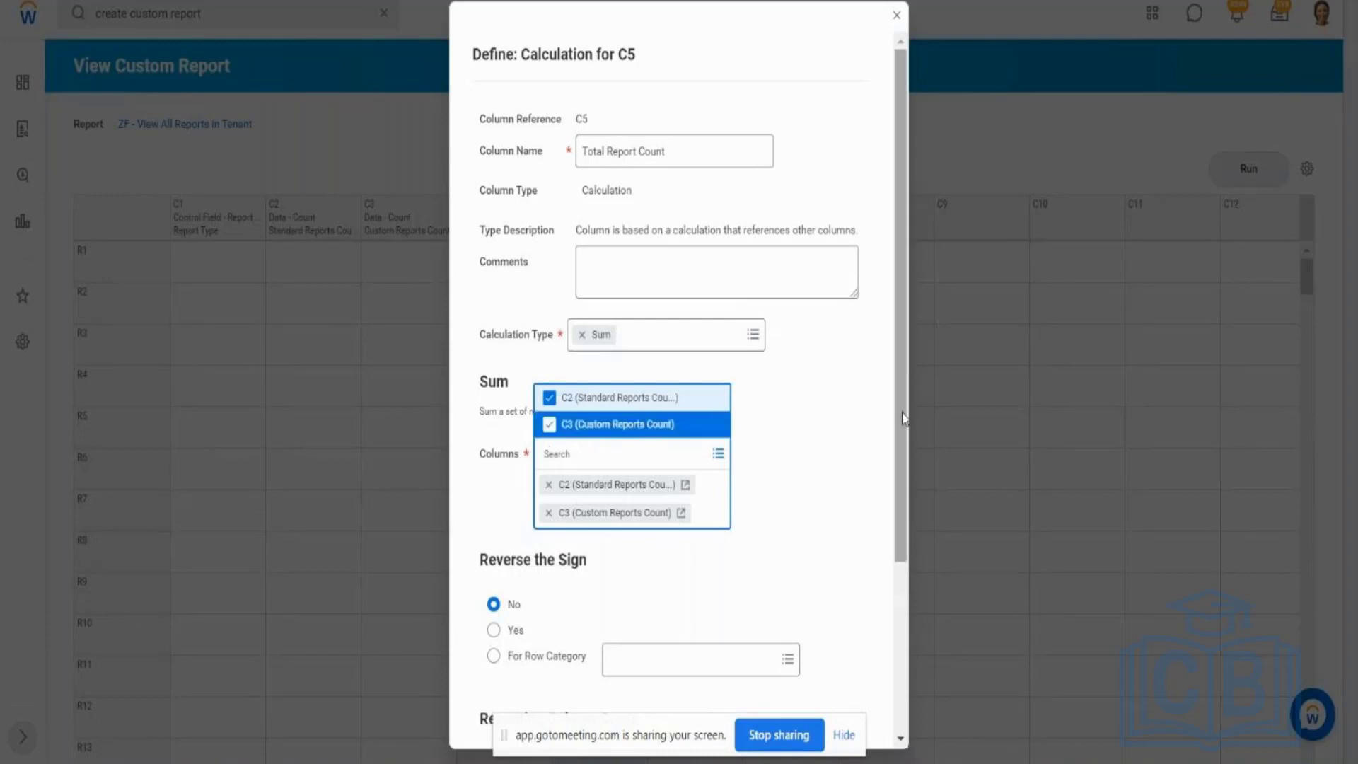
click(851, 462)
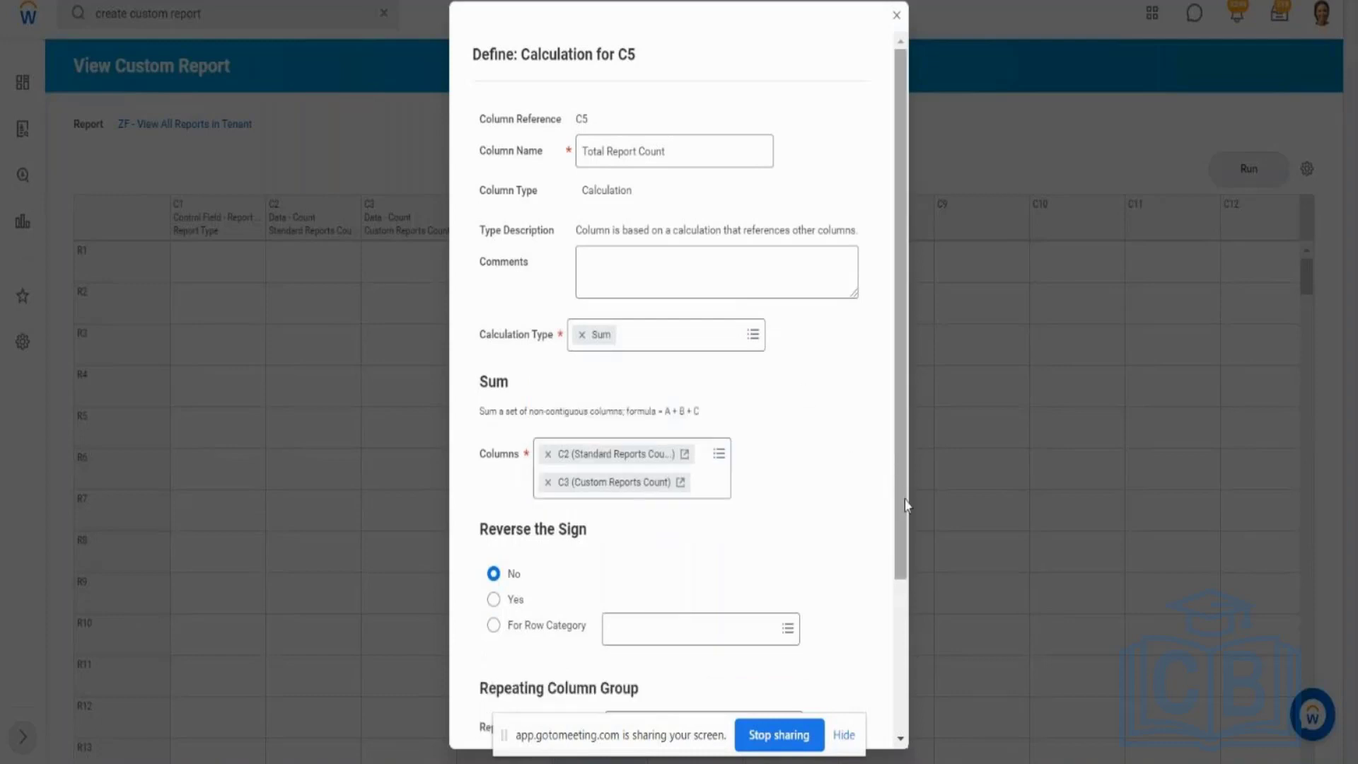
drag(903, 504, 930, 654)
click(488, 717)
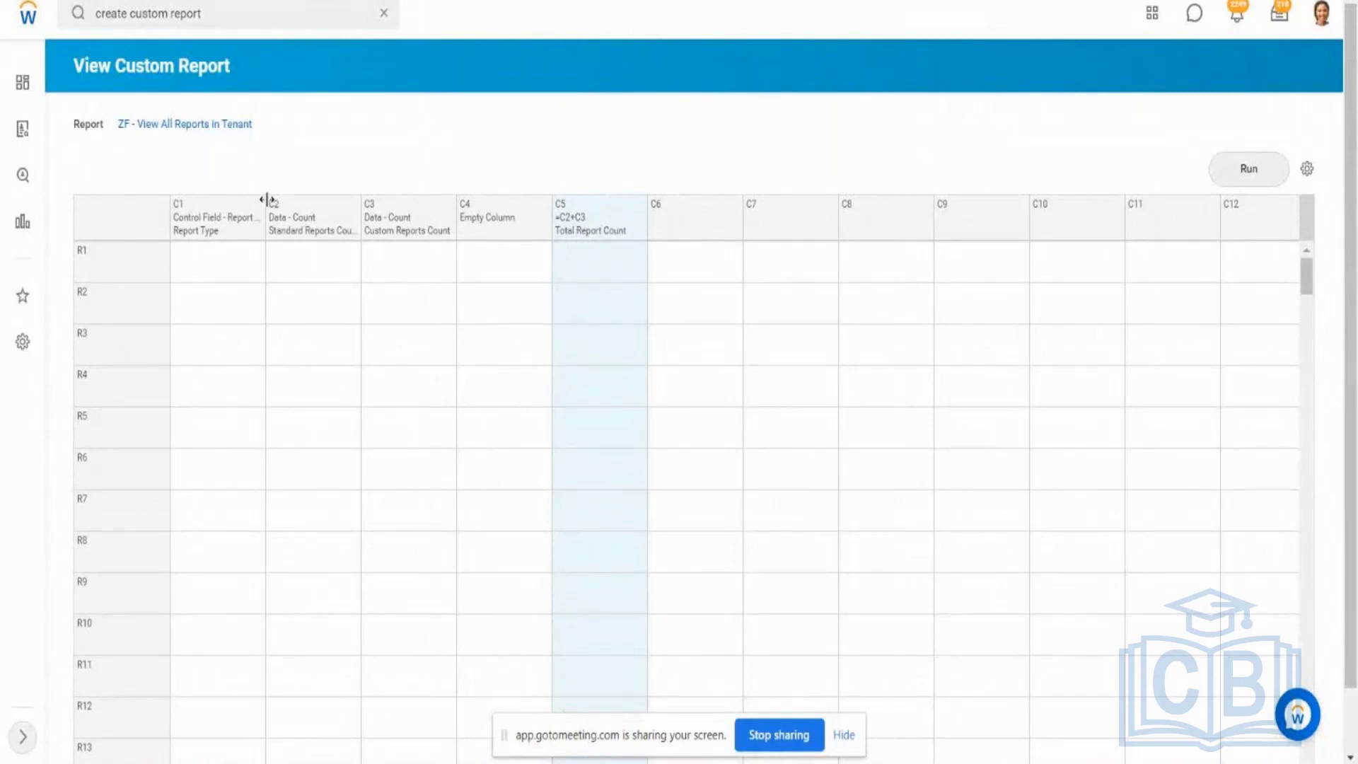
Step: Run the composite report and check the Total Report Count values against each row's standard and custom counts
click(396, 226)
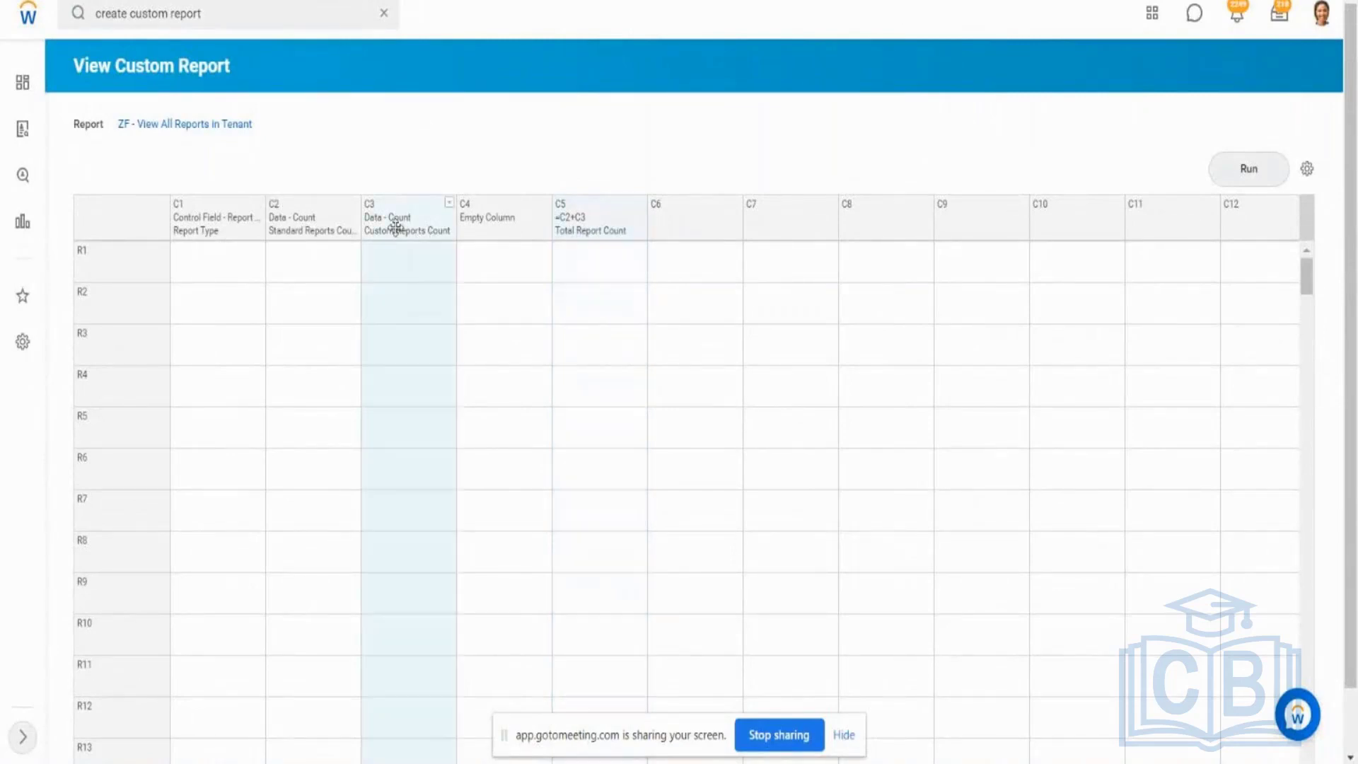
click(1241, 172)
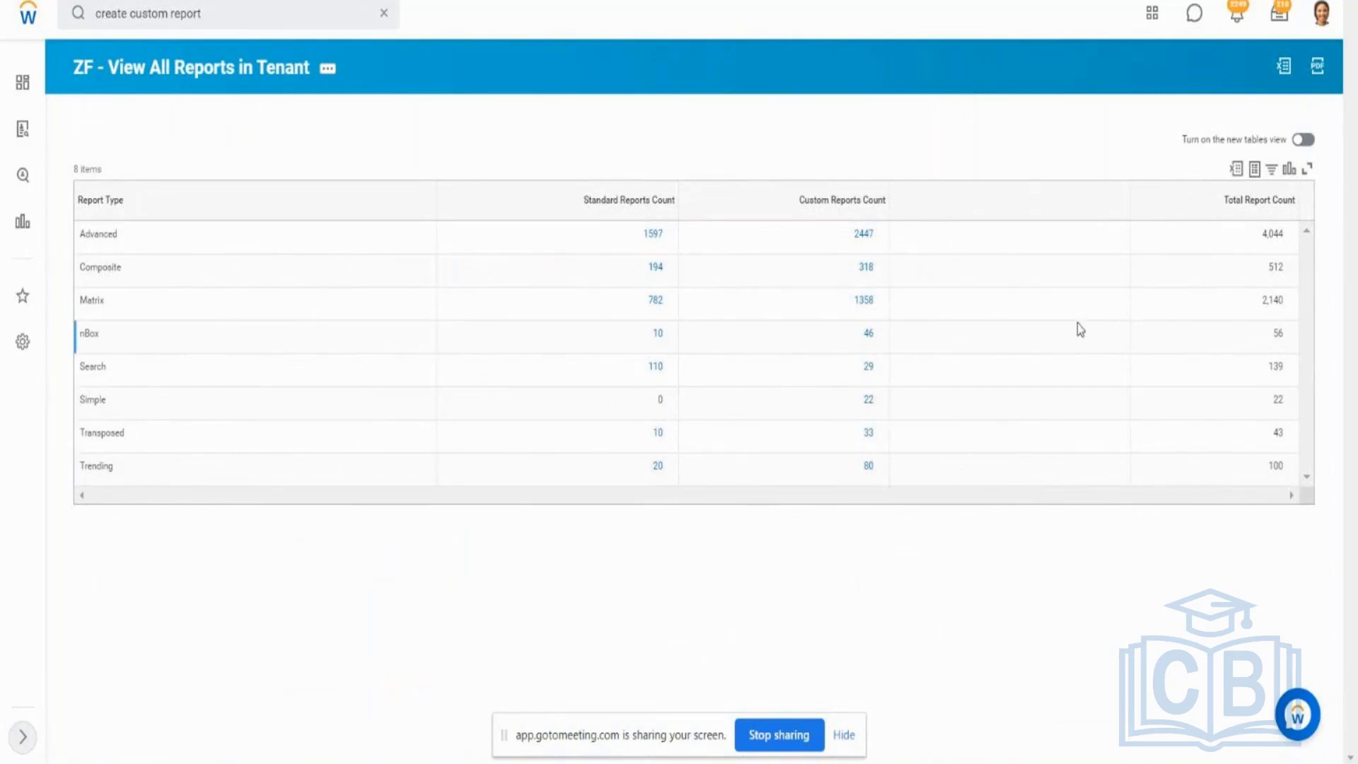
click(1265, 242)
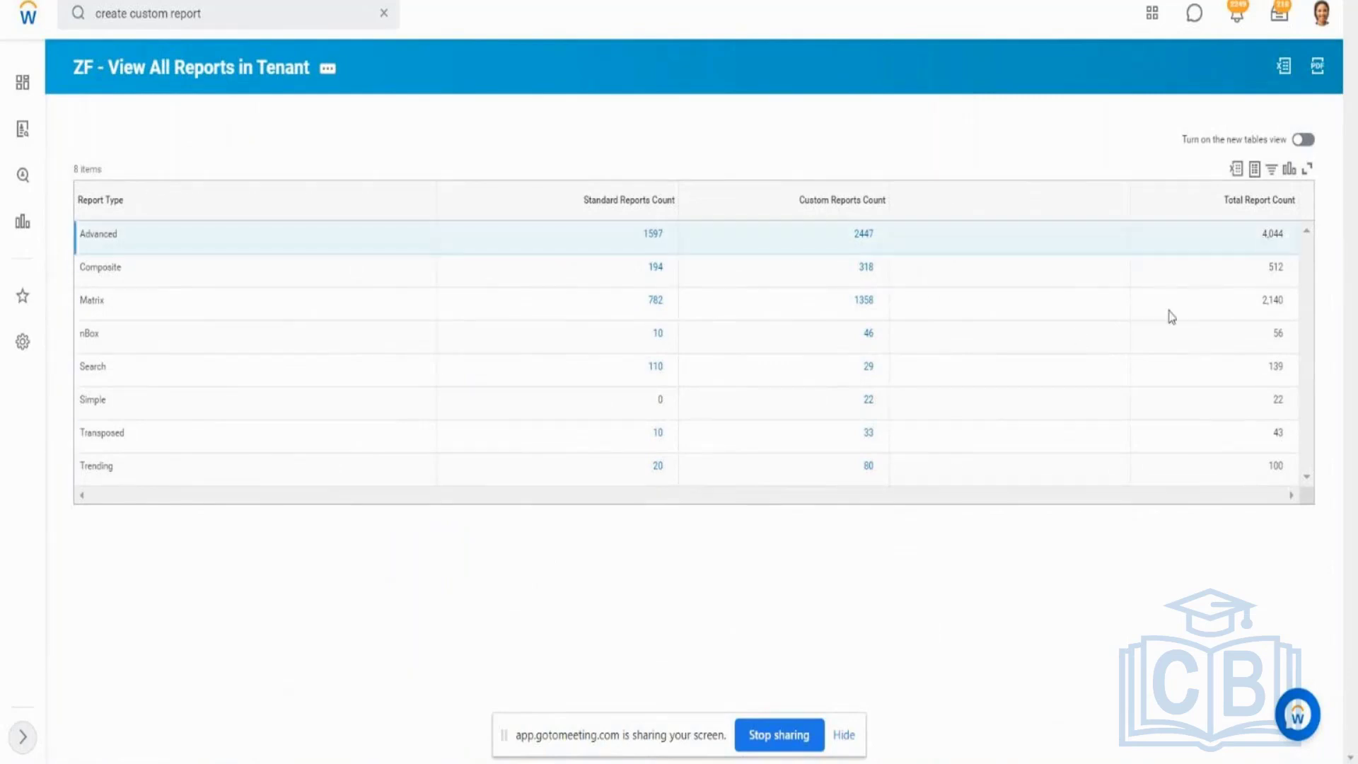
drag(648, 443, 892, 438)
click(1276, 401)
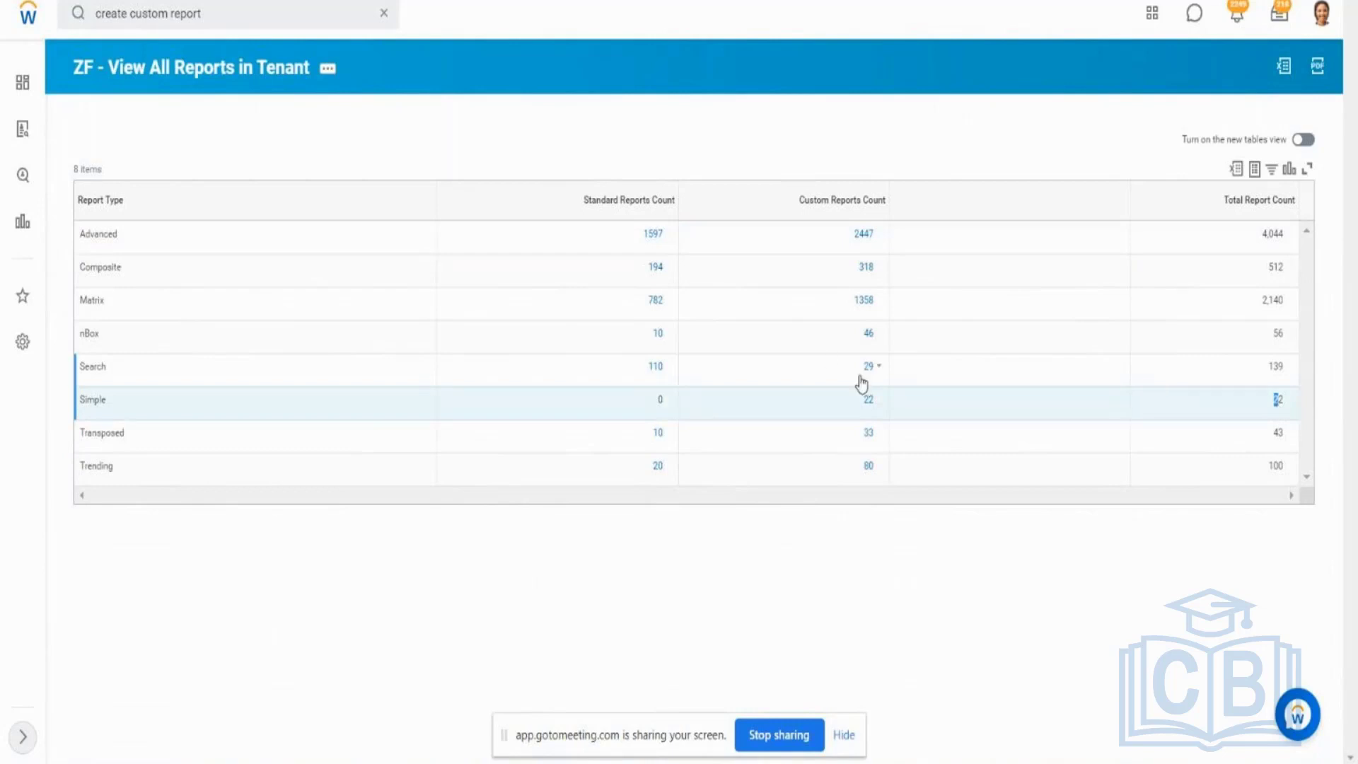
drag(1266, 373, 1296, 373)
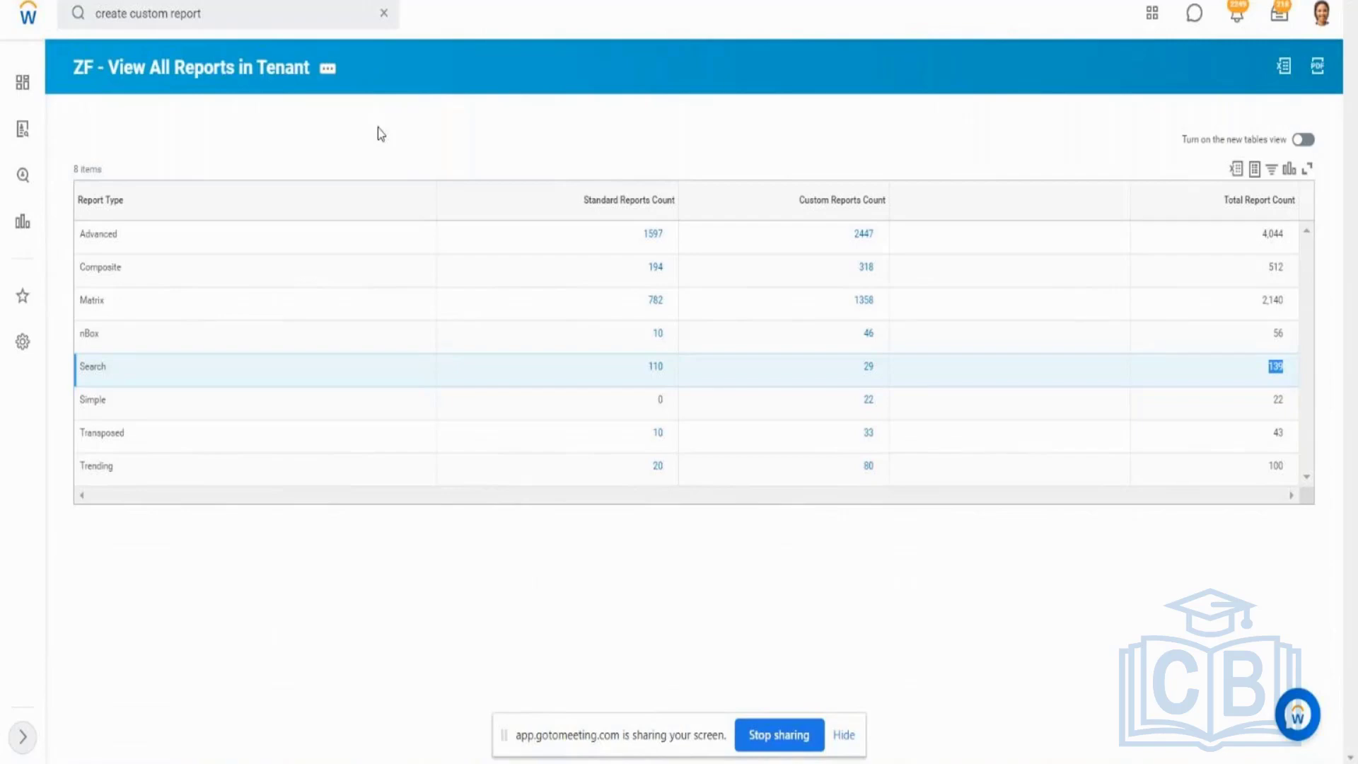
Step: Return to the composite grid and define column C6 as an empty column, keeping the name Empty Column
click(651, 167)
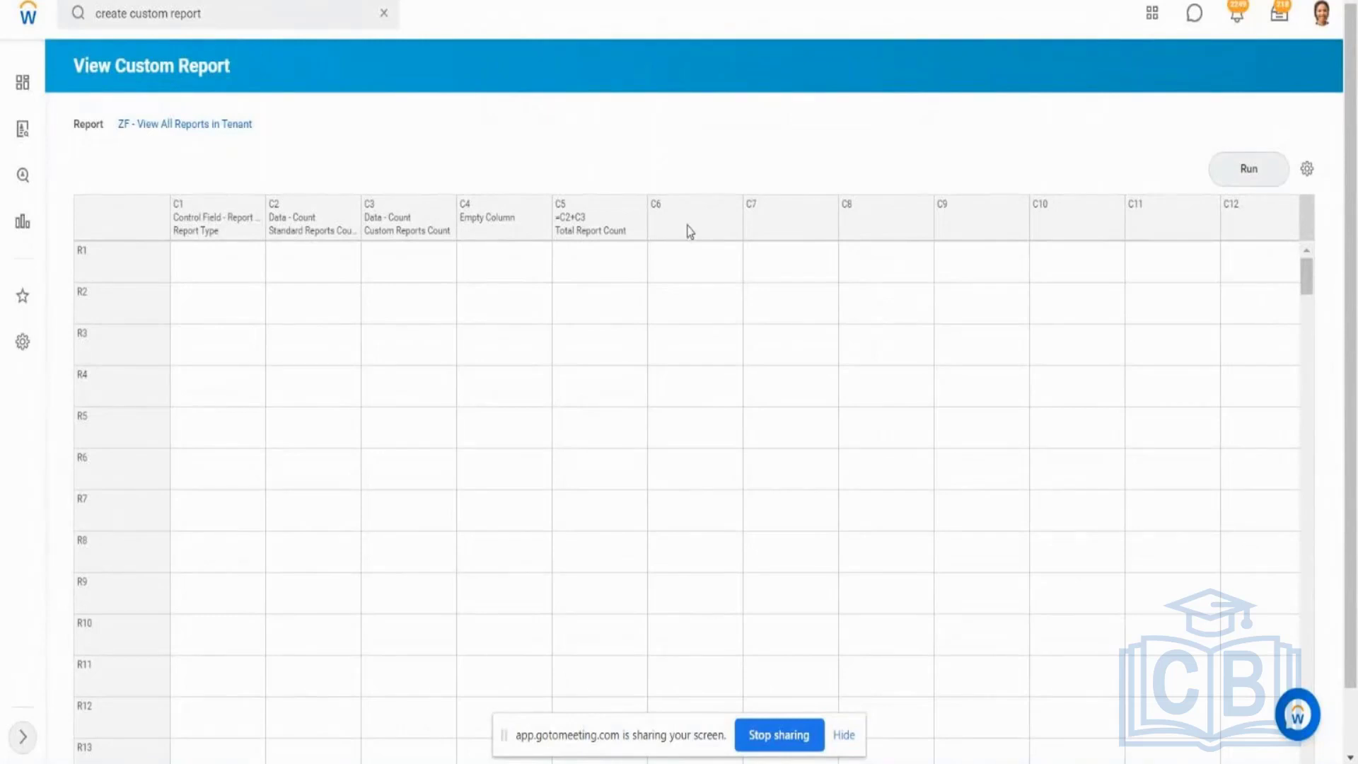
click(736, 205)
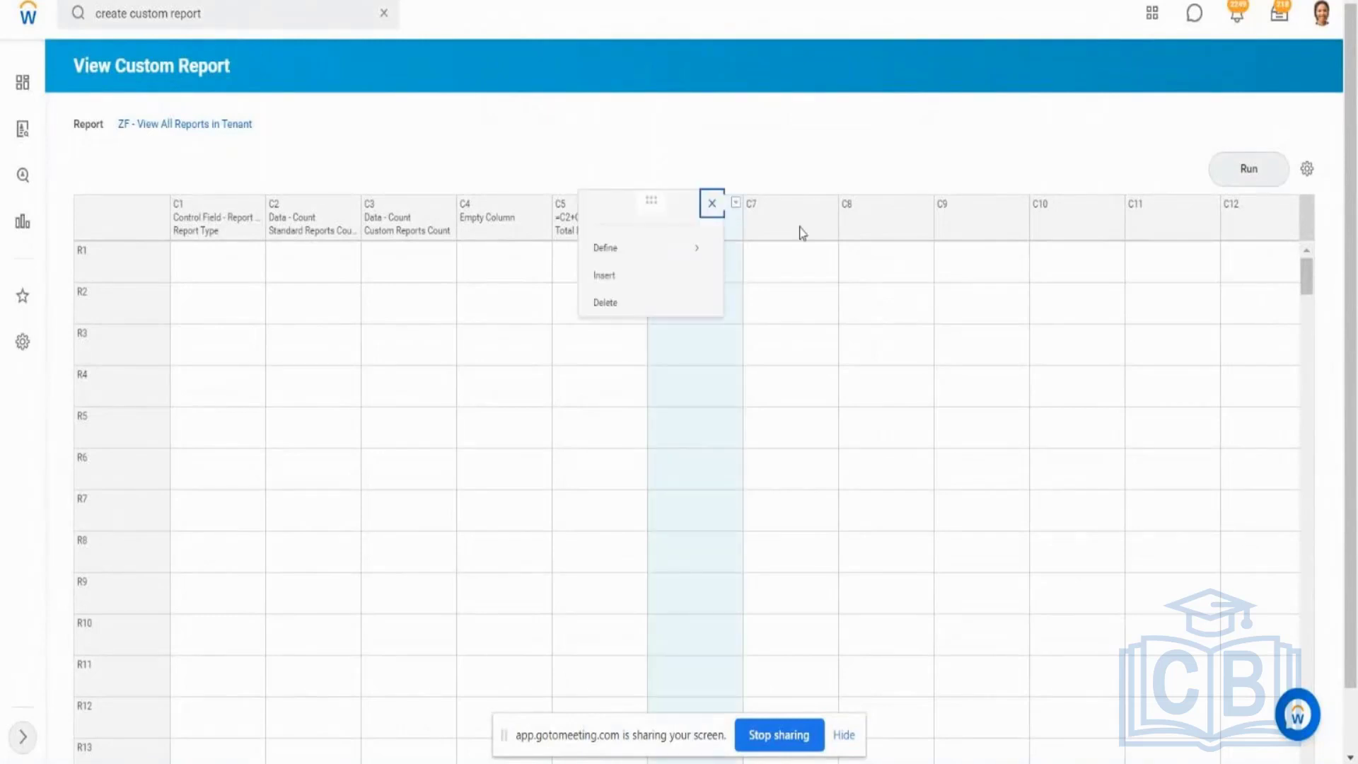
mouse_move(652, 259)
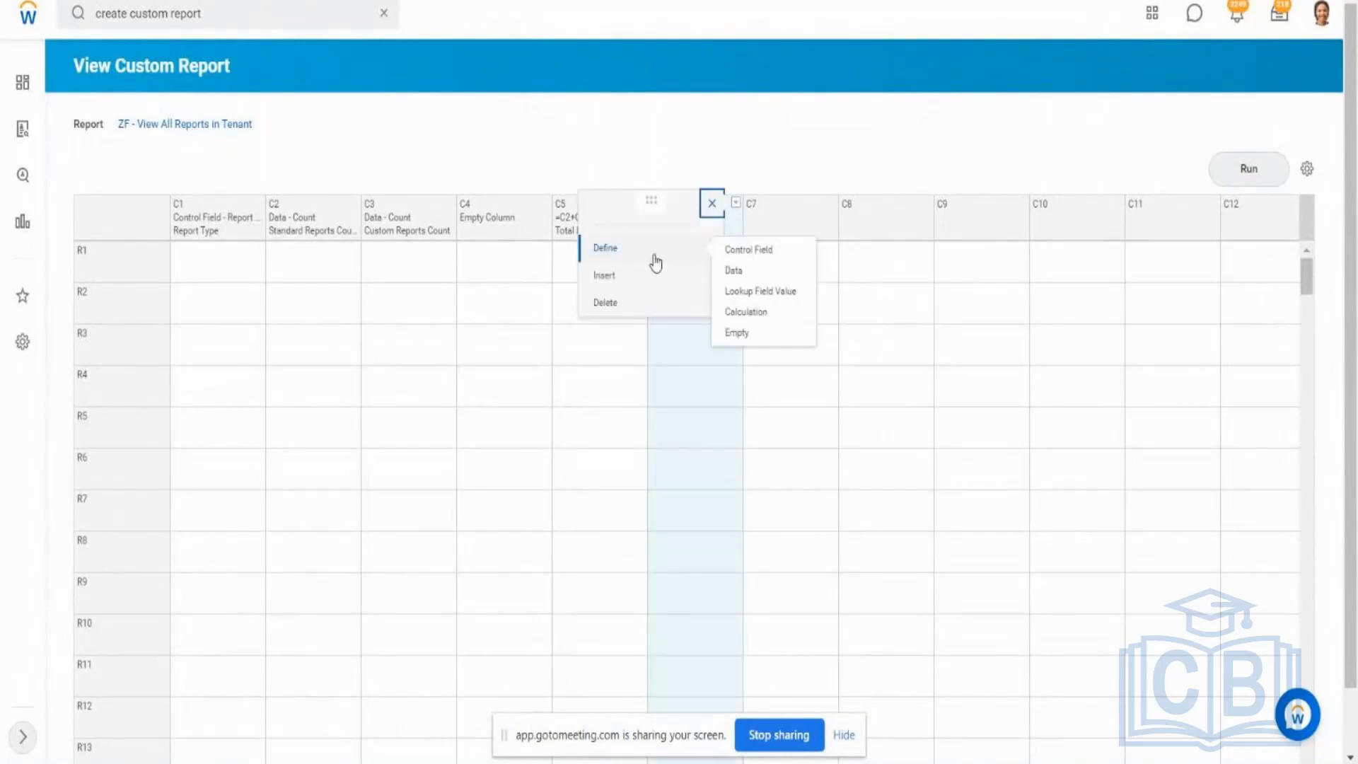
click(745, 335)
click(796, 217)
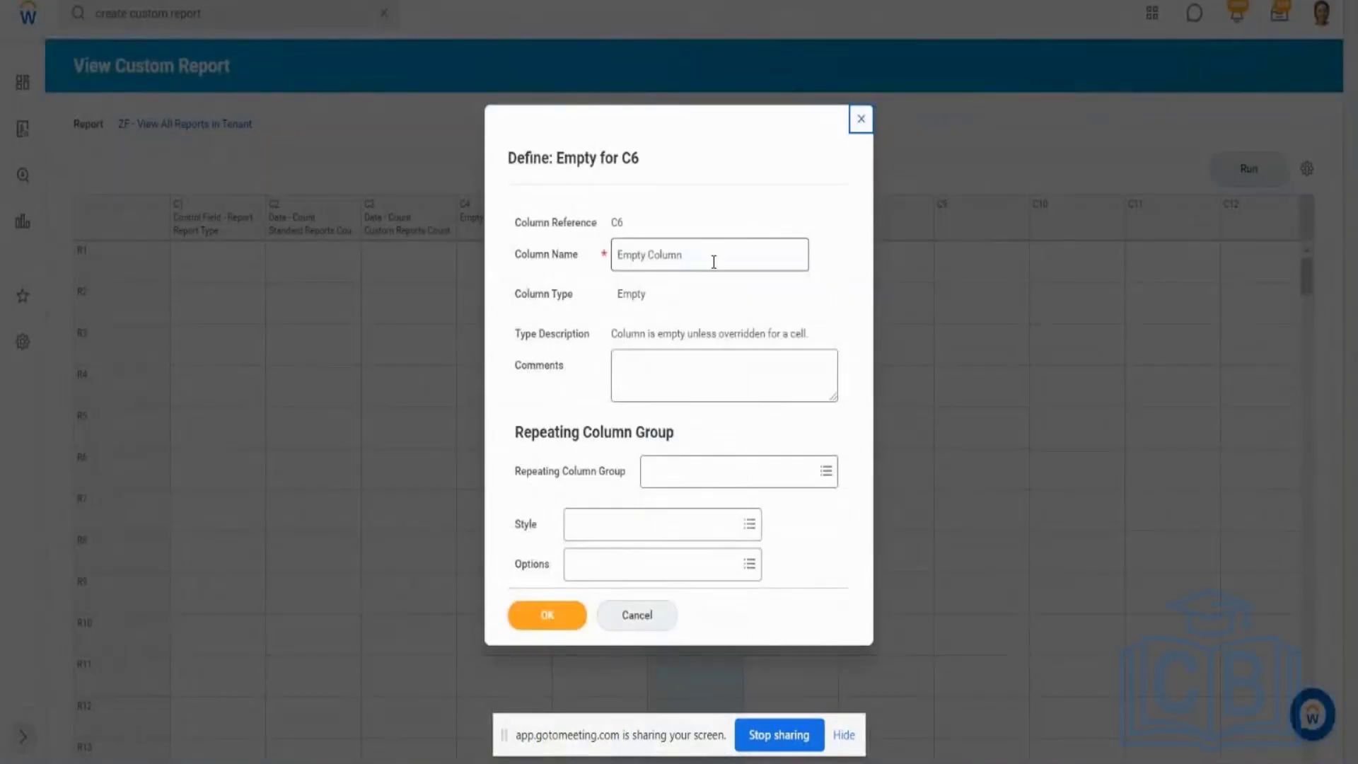
click(714, 262)
click(547, 614)
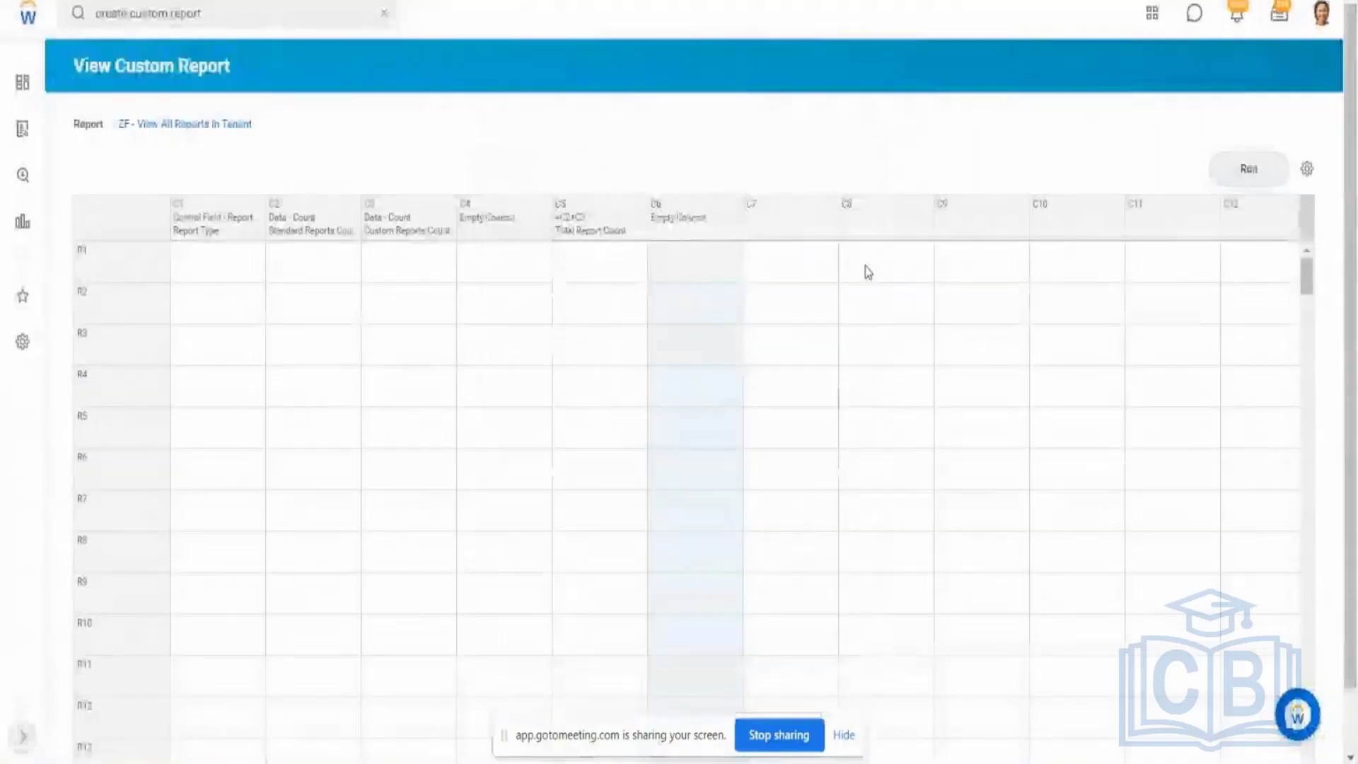
Step: Examine the Count and Temporary Count columns in the sub report ZF - SubRep2 - All Custom Reports
click(778, 218)
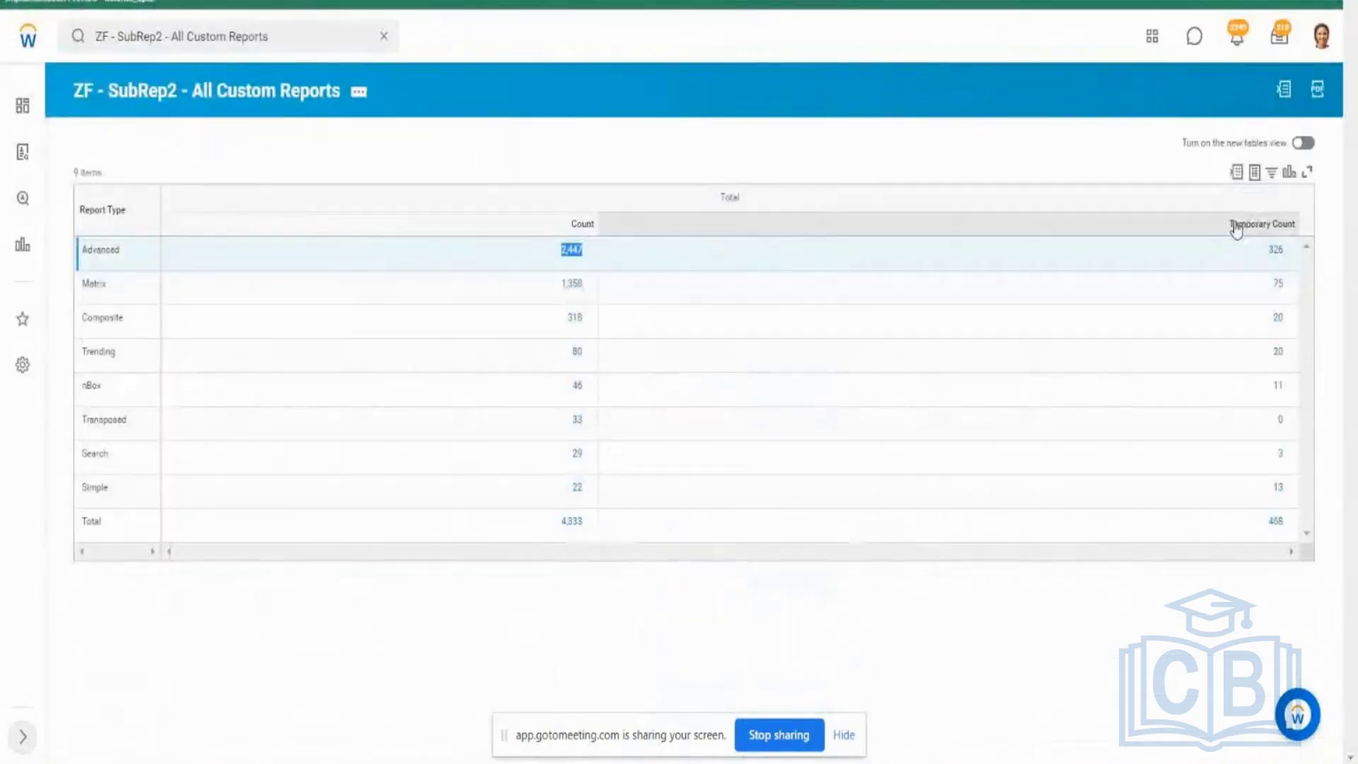
drag(1233, 224, 1289, 225)
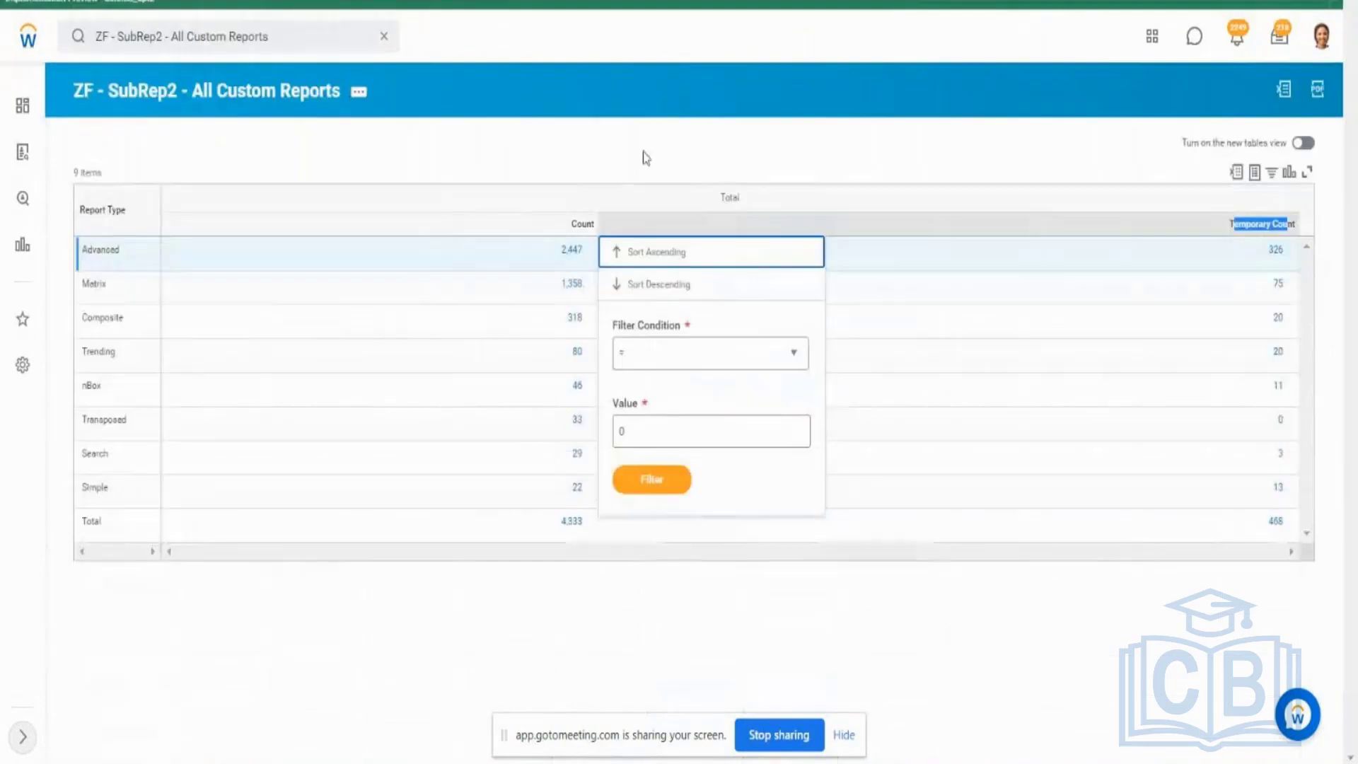
drag(645, 151, 582, 230)
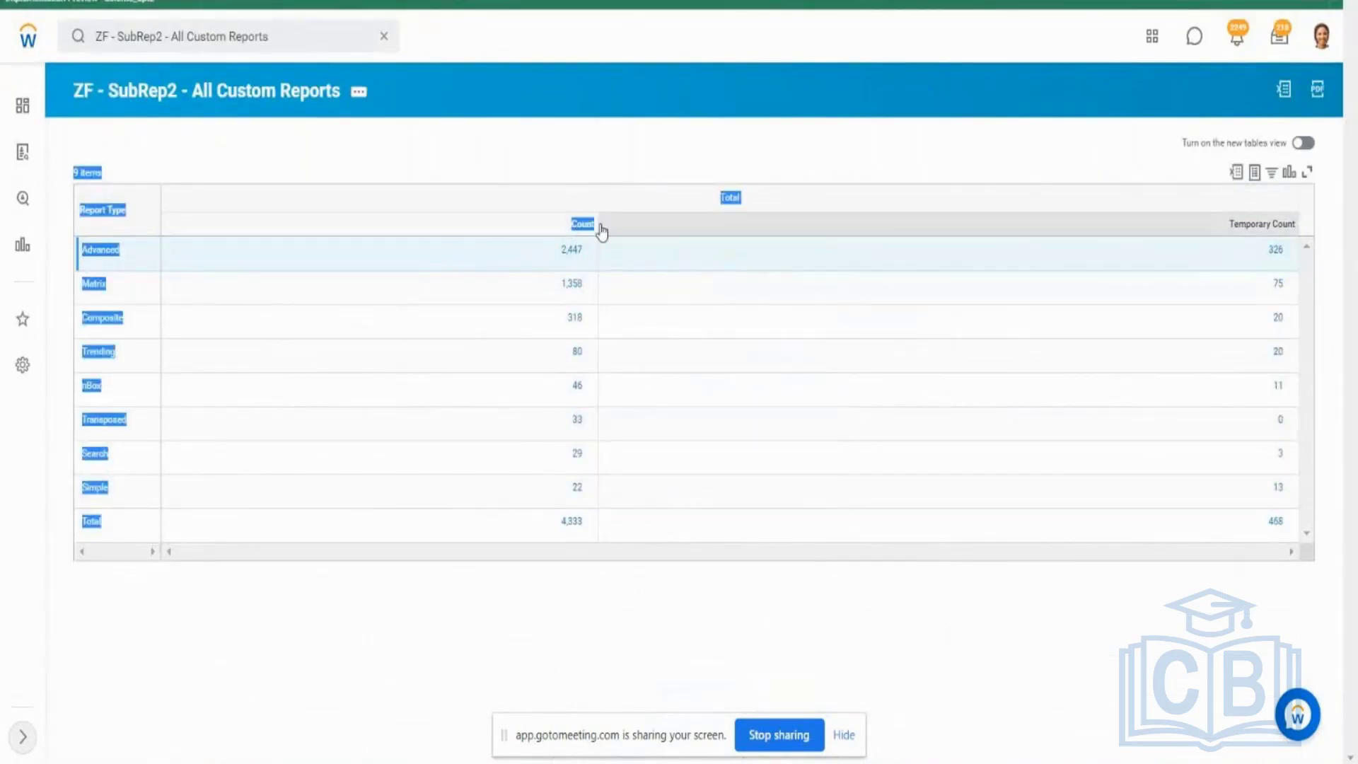
click(1276, 240)
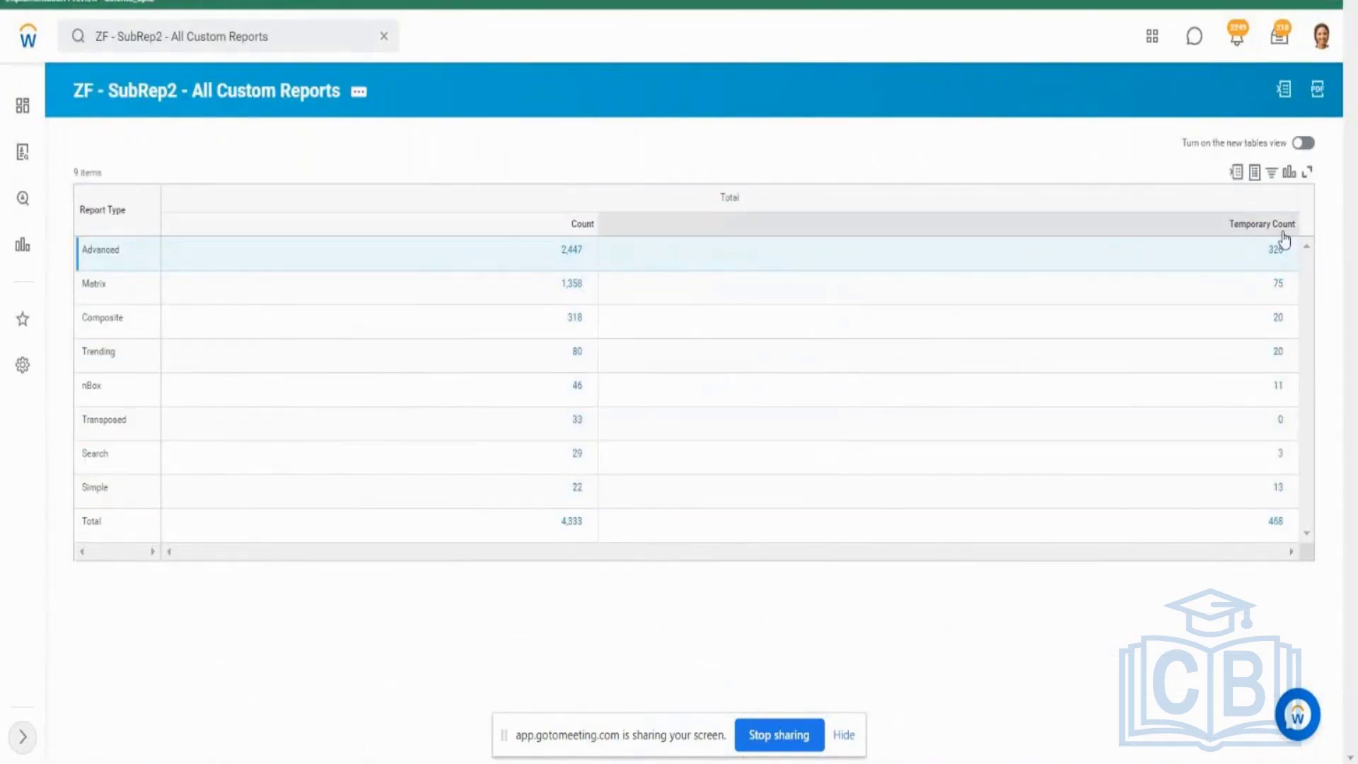
click(1276, 233)
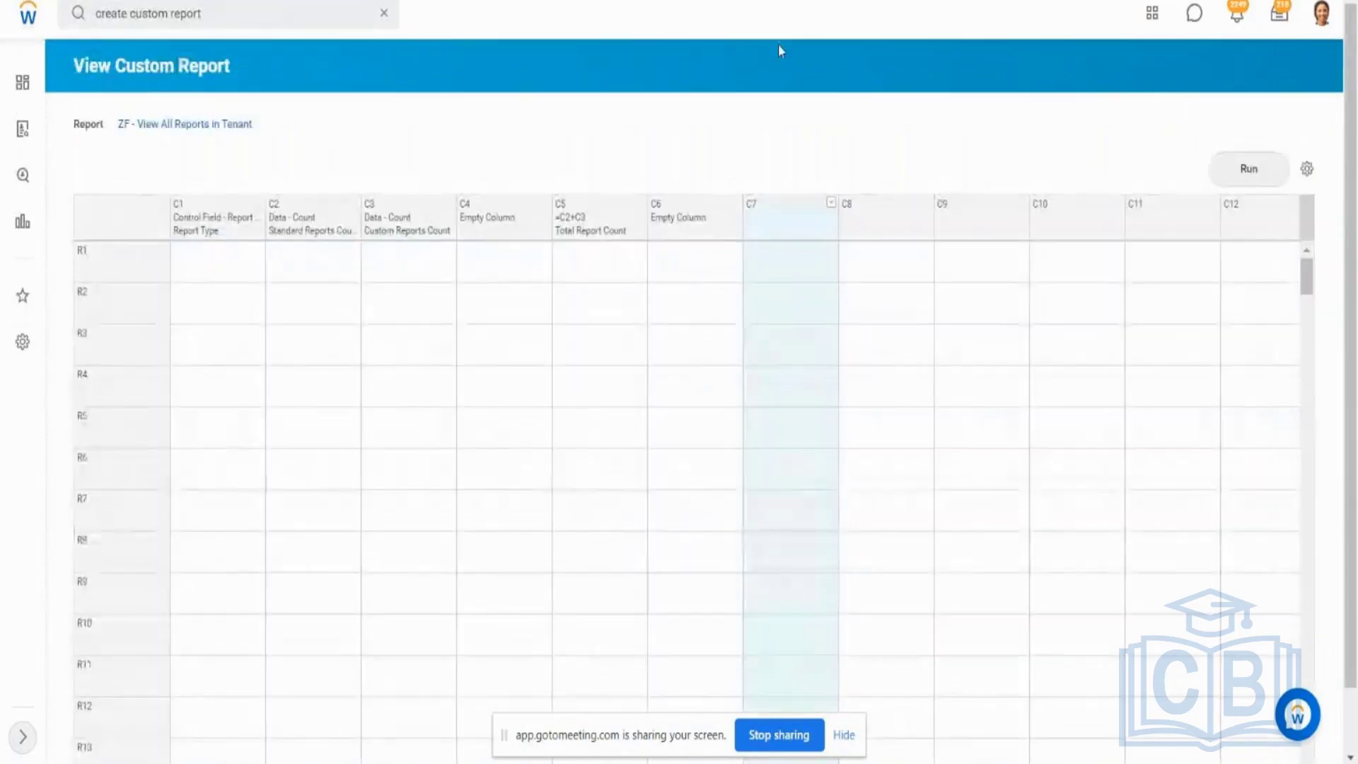
Step: Define C7 as a data column named Temporary Report Count, based on the sub report ZF - SubRep2 - All Custom Reports
click(832, 203)
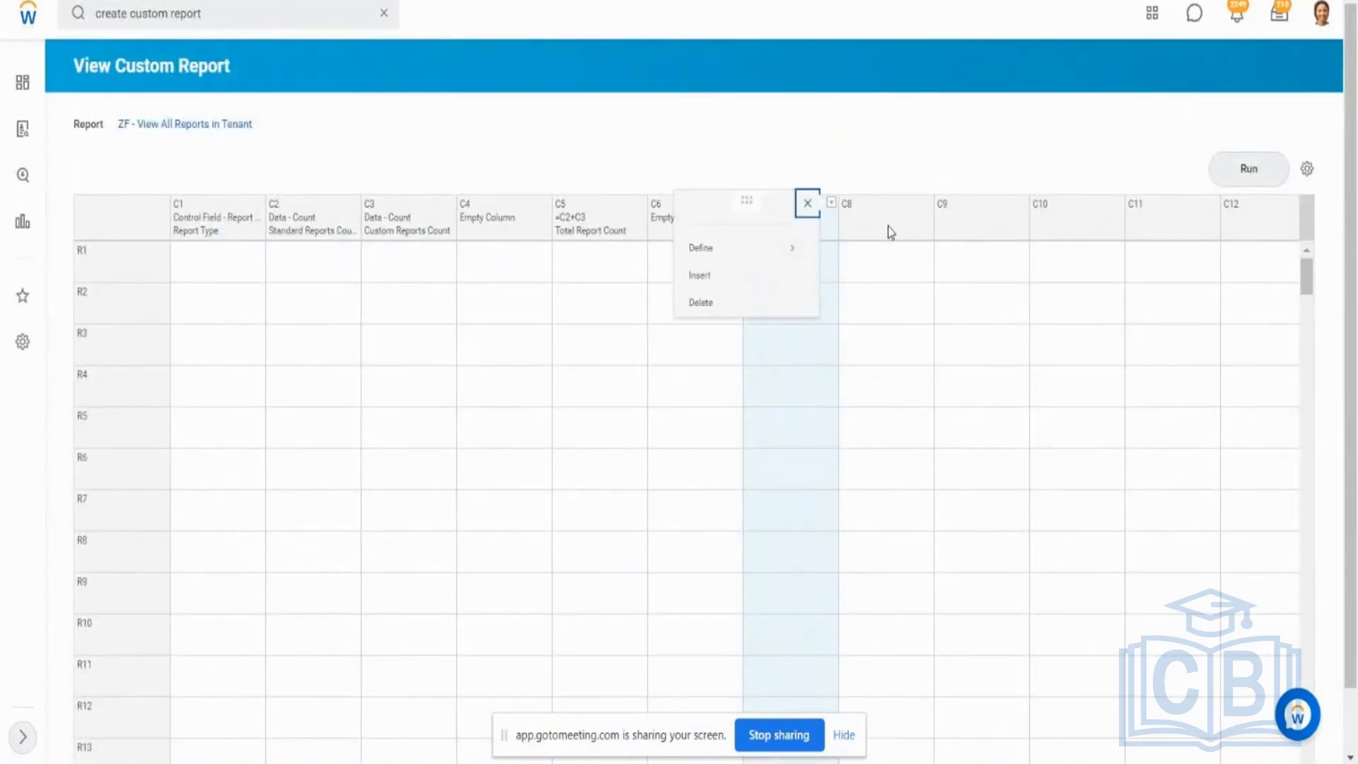
mouse_move(764, 247)
click(837, 275)
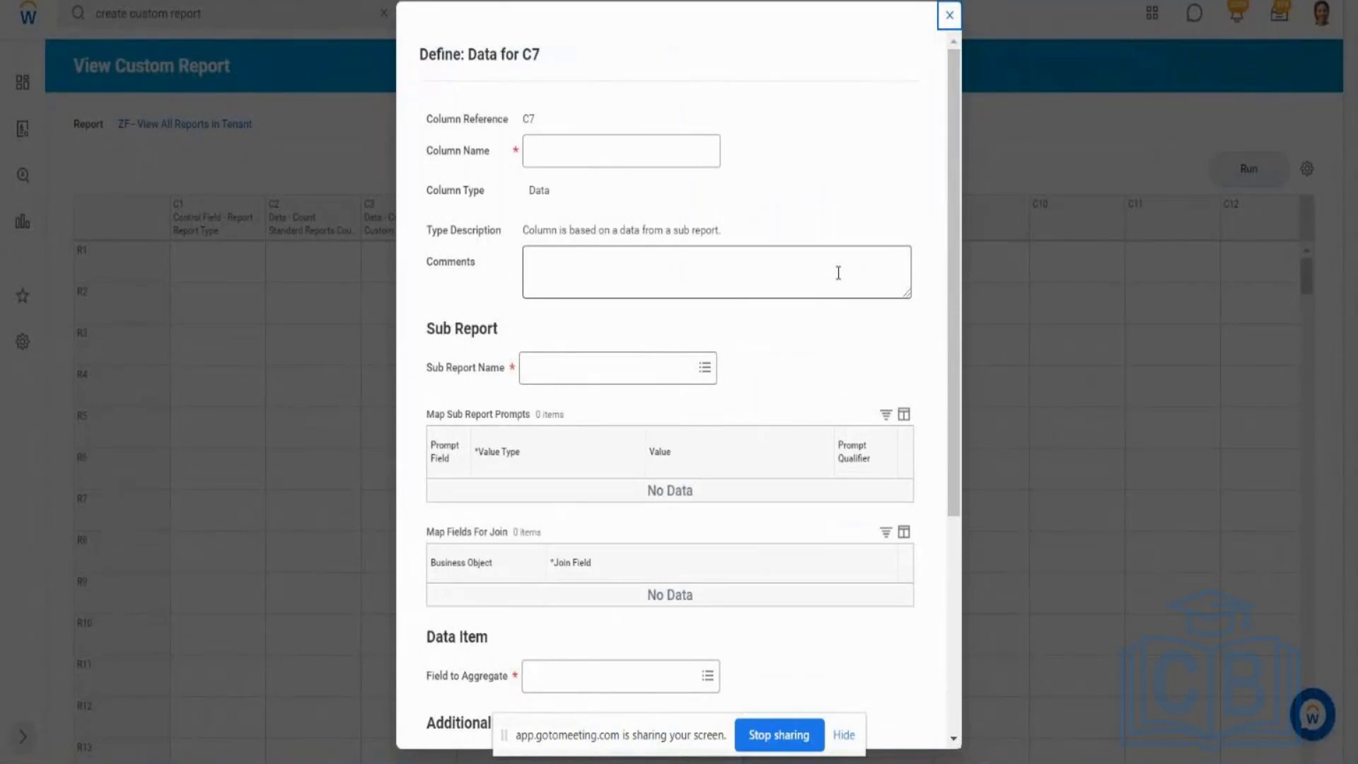
click(598, 159)
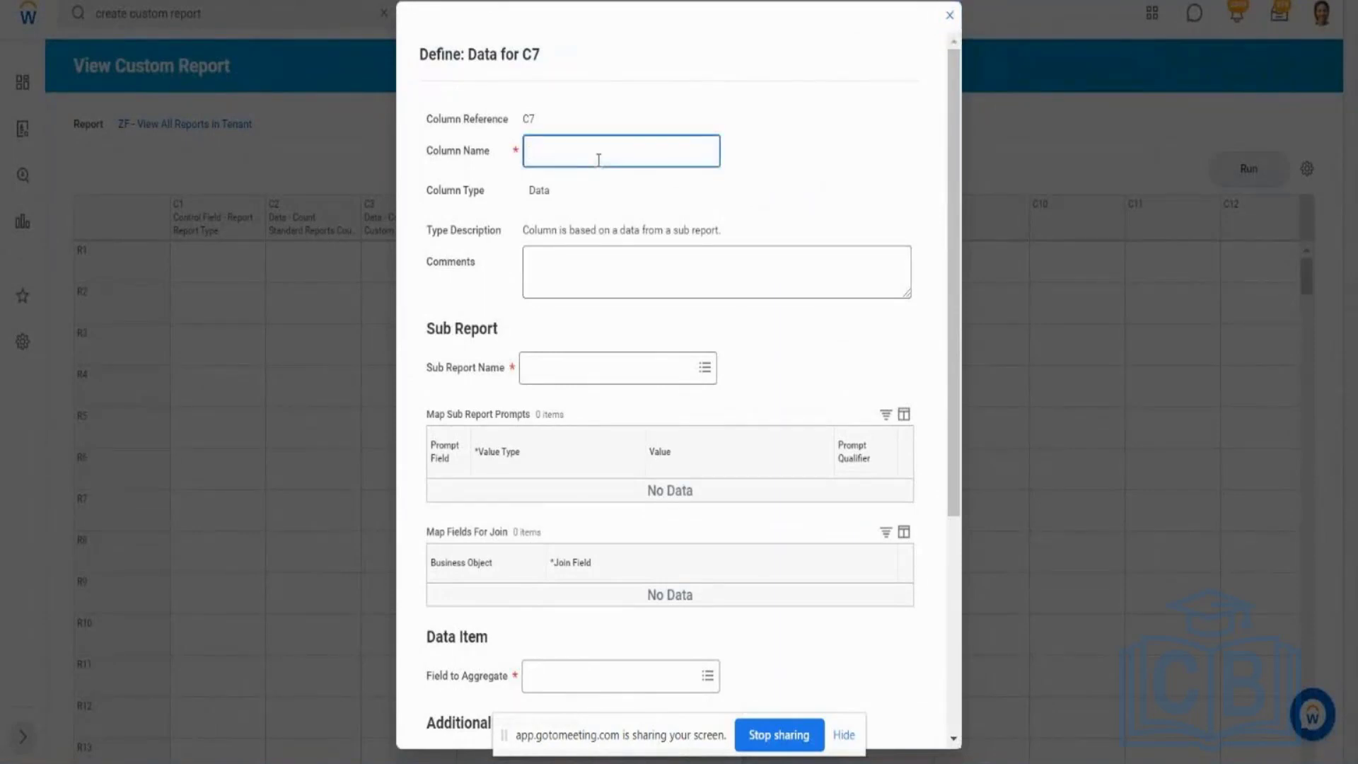
text(Temporary Report Count)
click(643, 364)
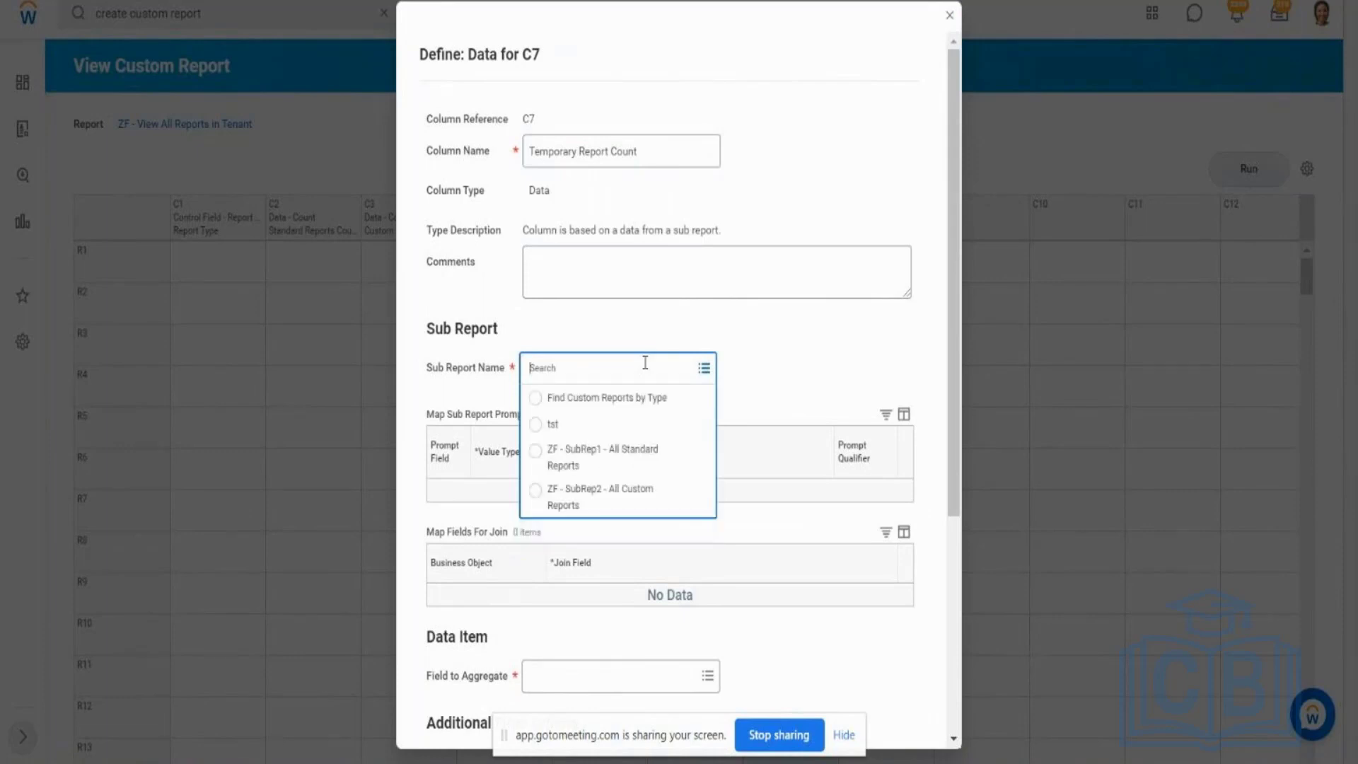
click(610, 497)
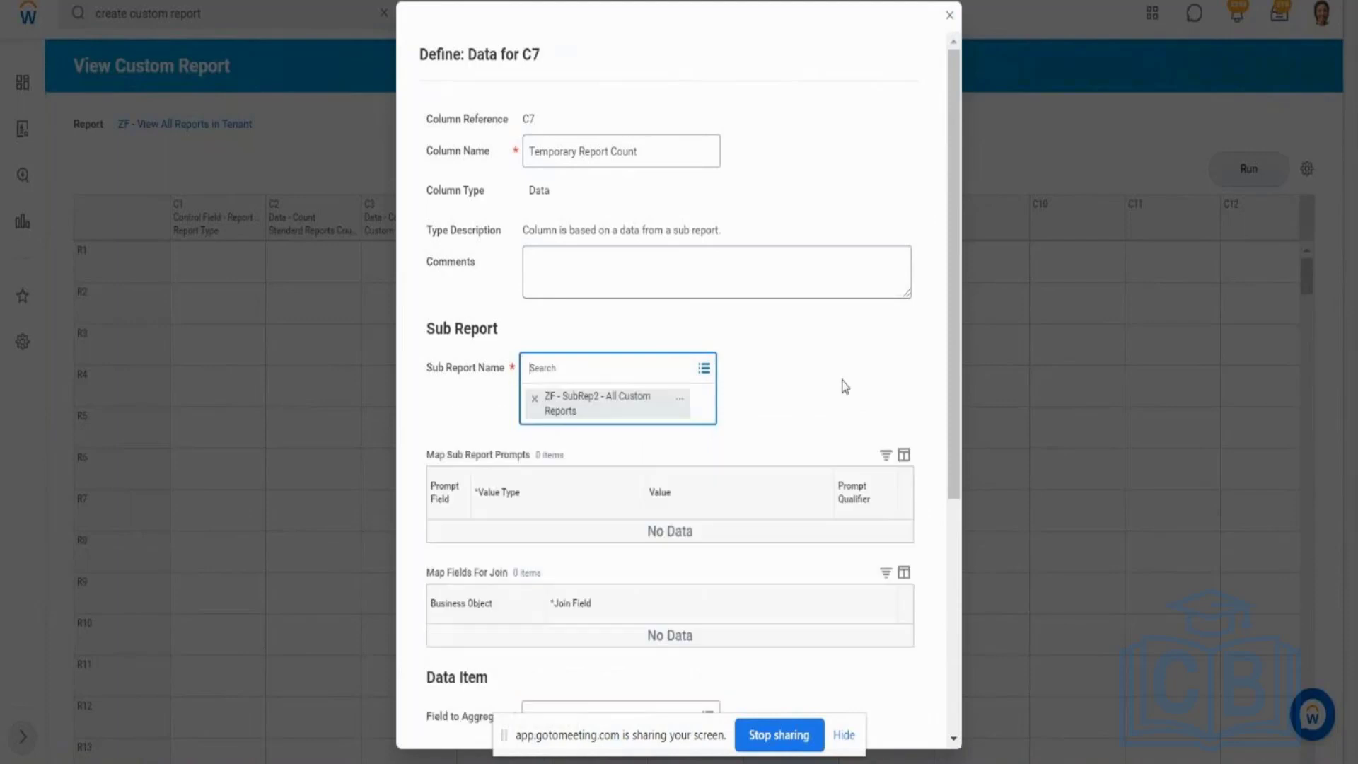
click(856, 381)
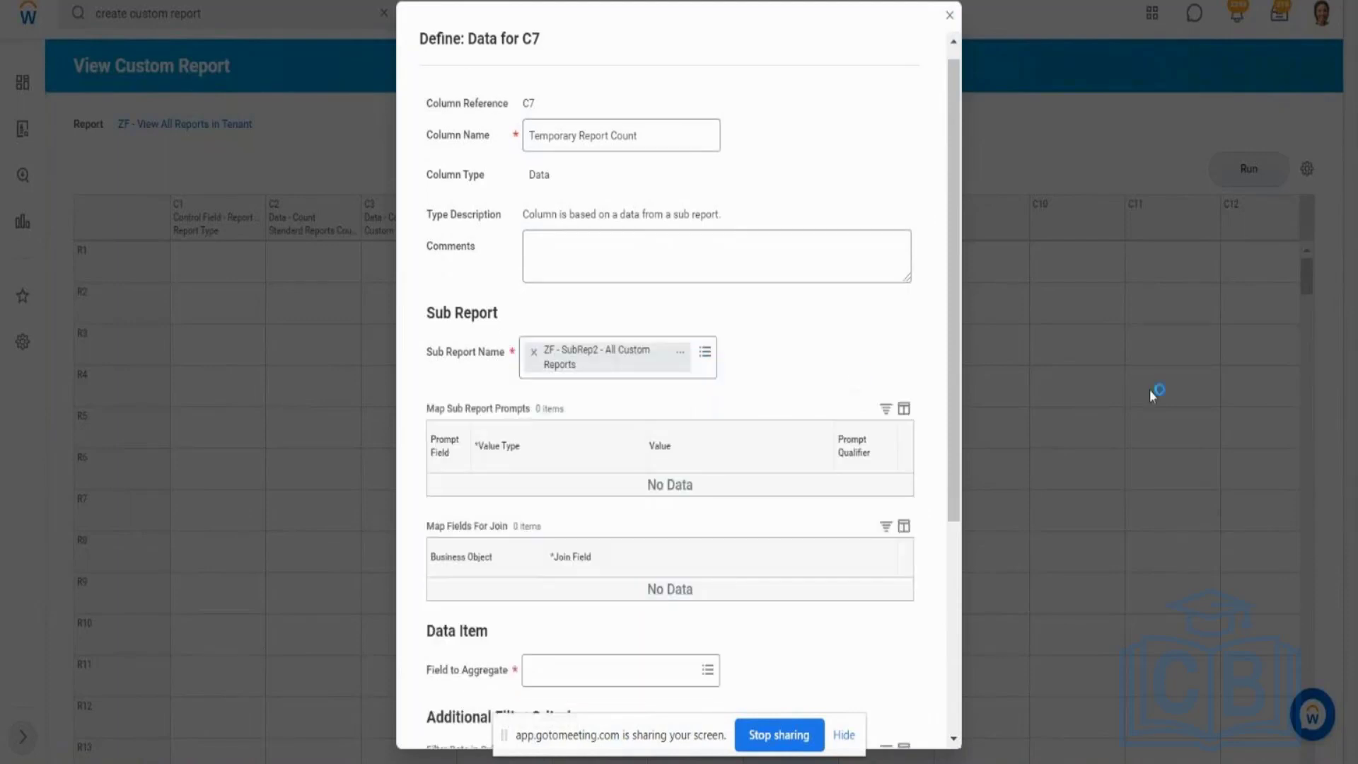
Step: Set C7's field to aggregate to Temporary Count and save the column definition
scroll(953, 461, down, 5)
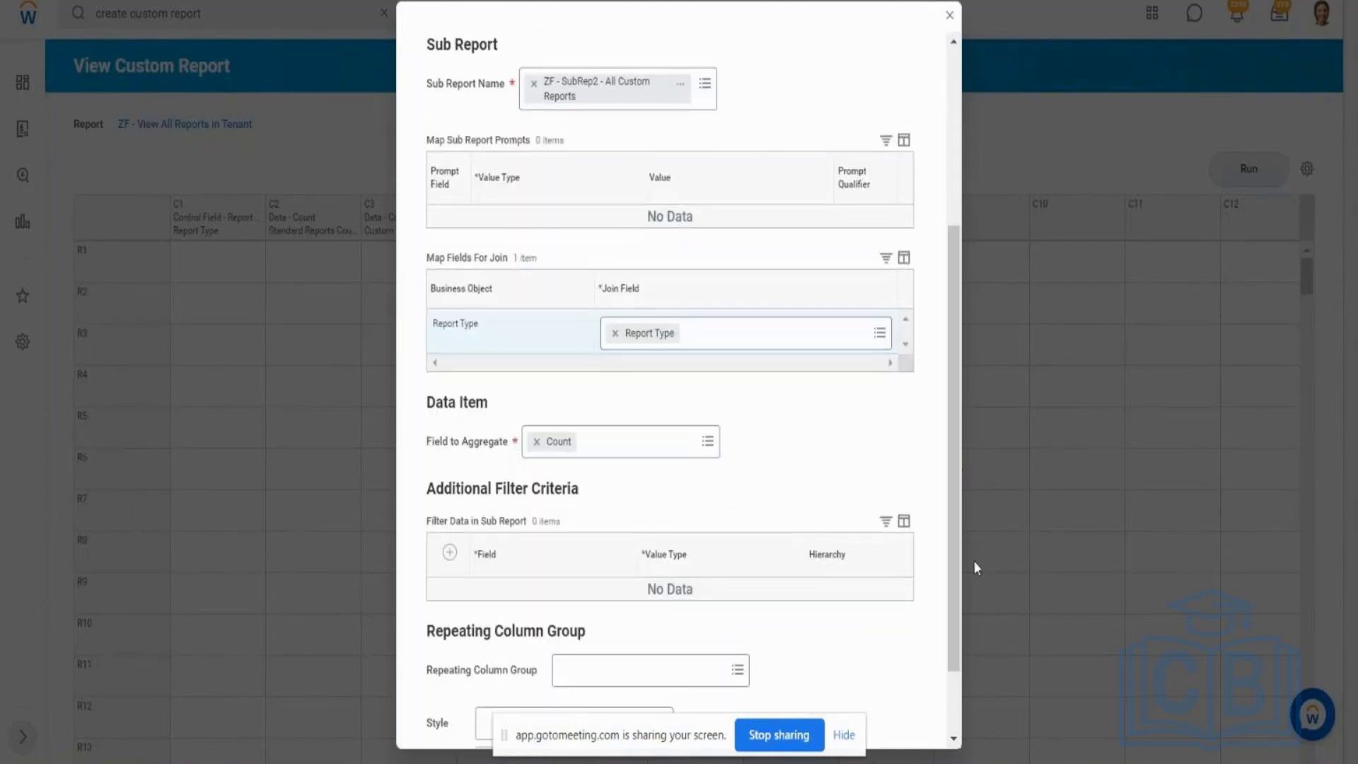
click(709, 443)
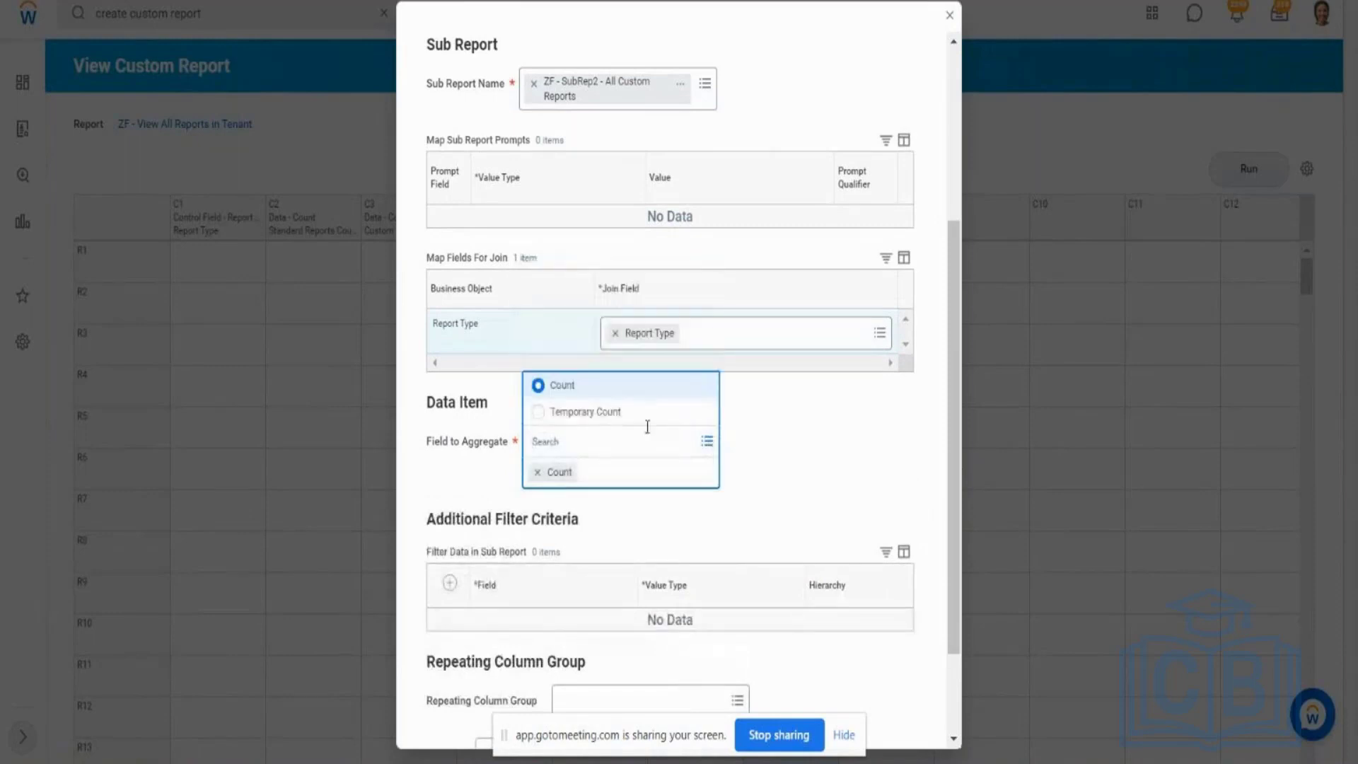
click(606, 417)
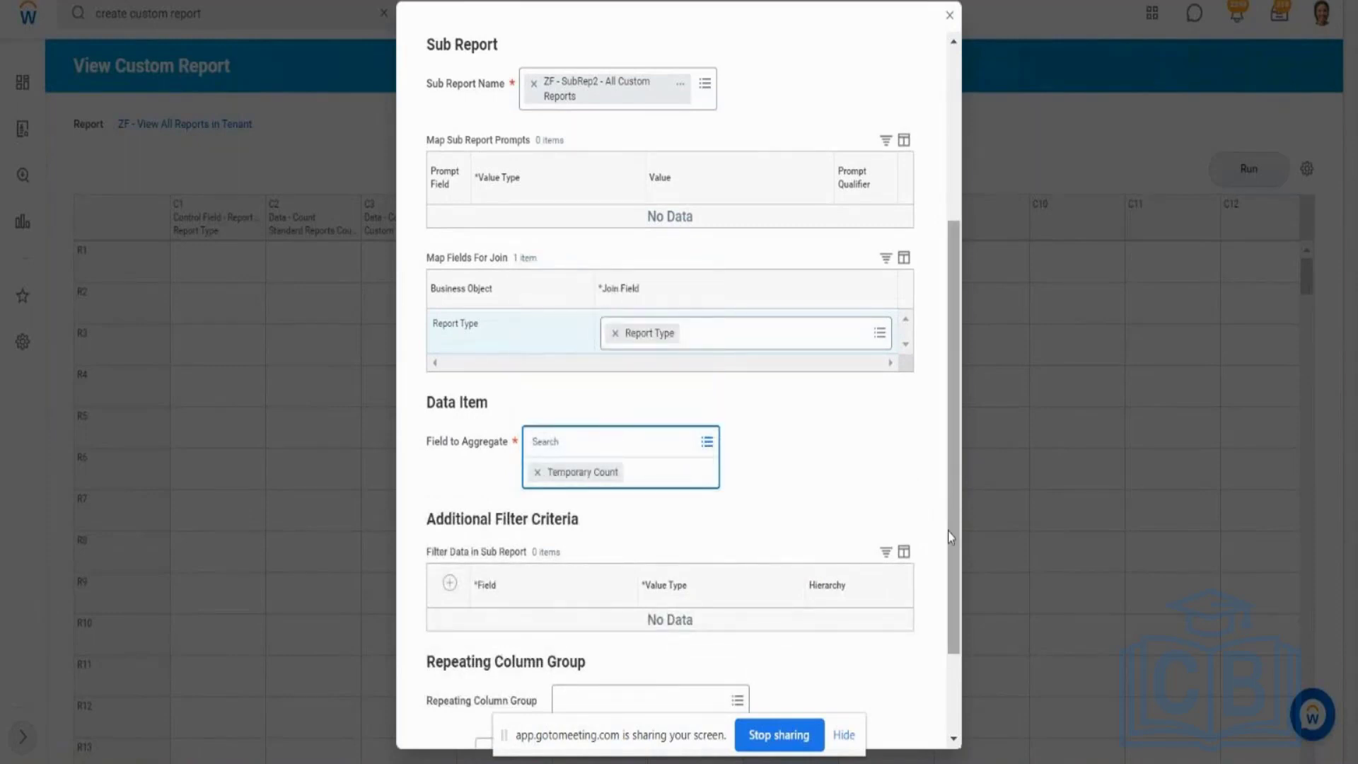
scroll(952, 533, down, 3)
click(474, 719)
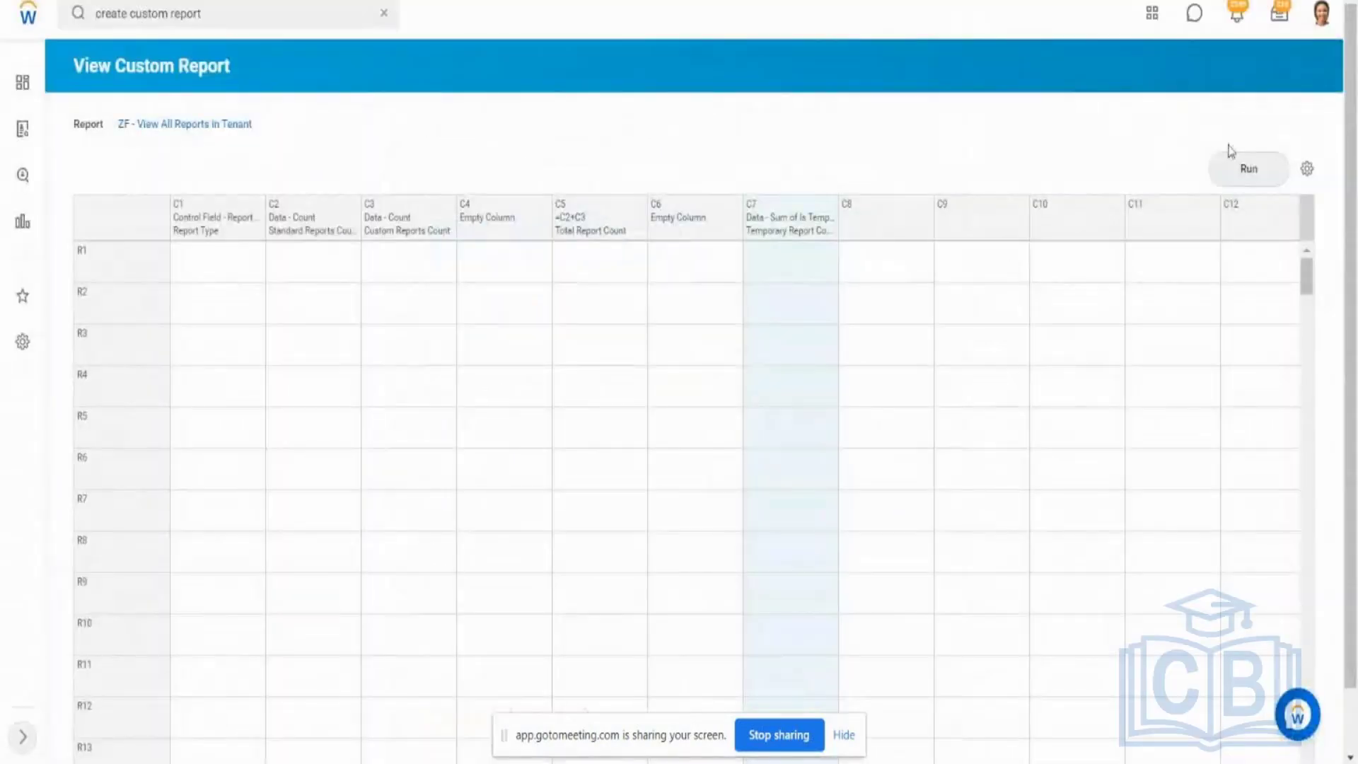
Step: Run the composite report, drill into the Advanced row's standard reports count, and check the Total and Temporary Report Count columns
click(1250, 182)
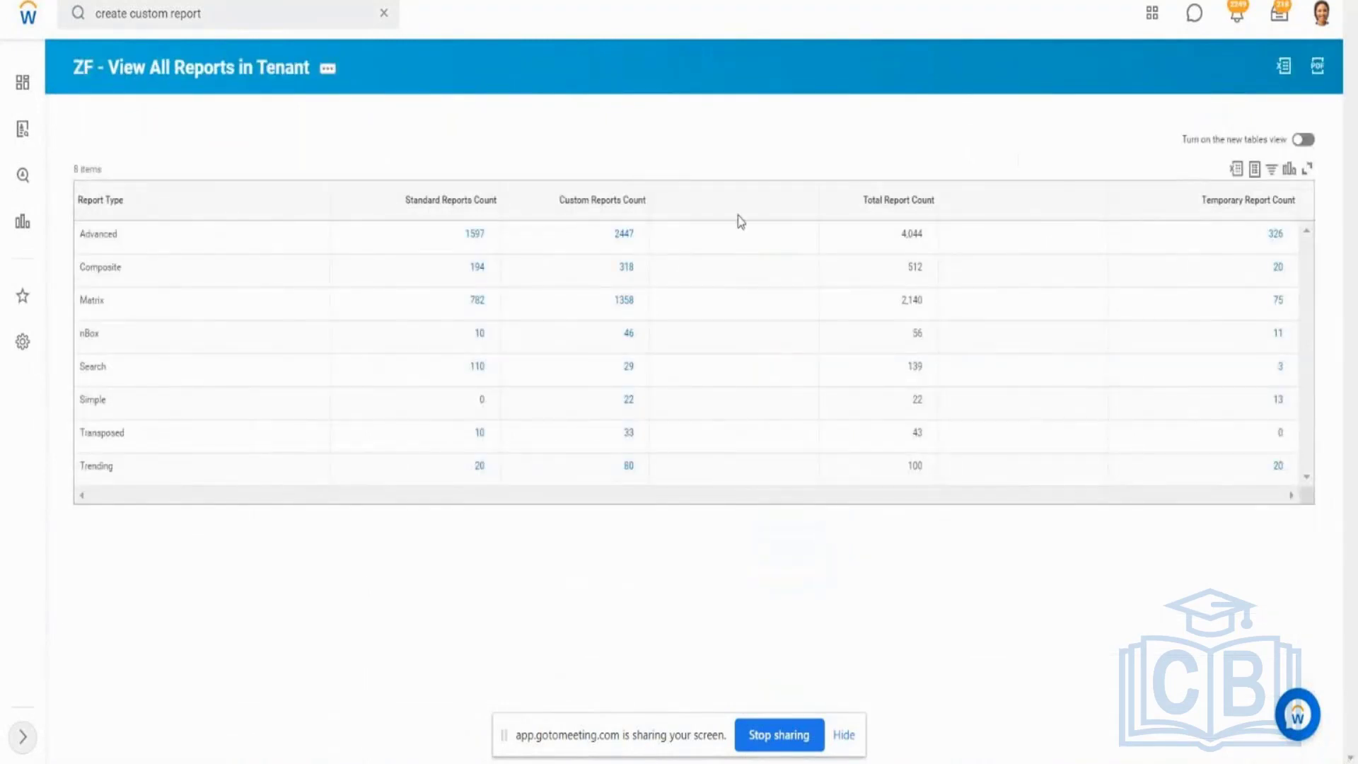
click(475, 234)
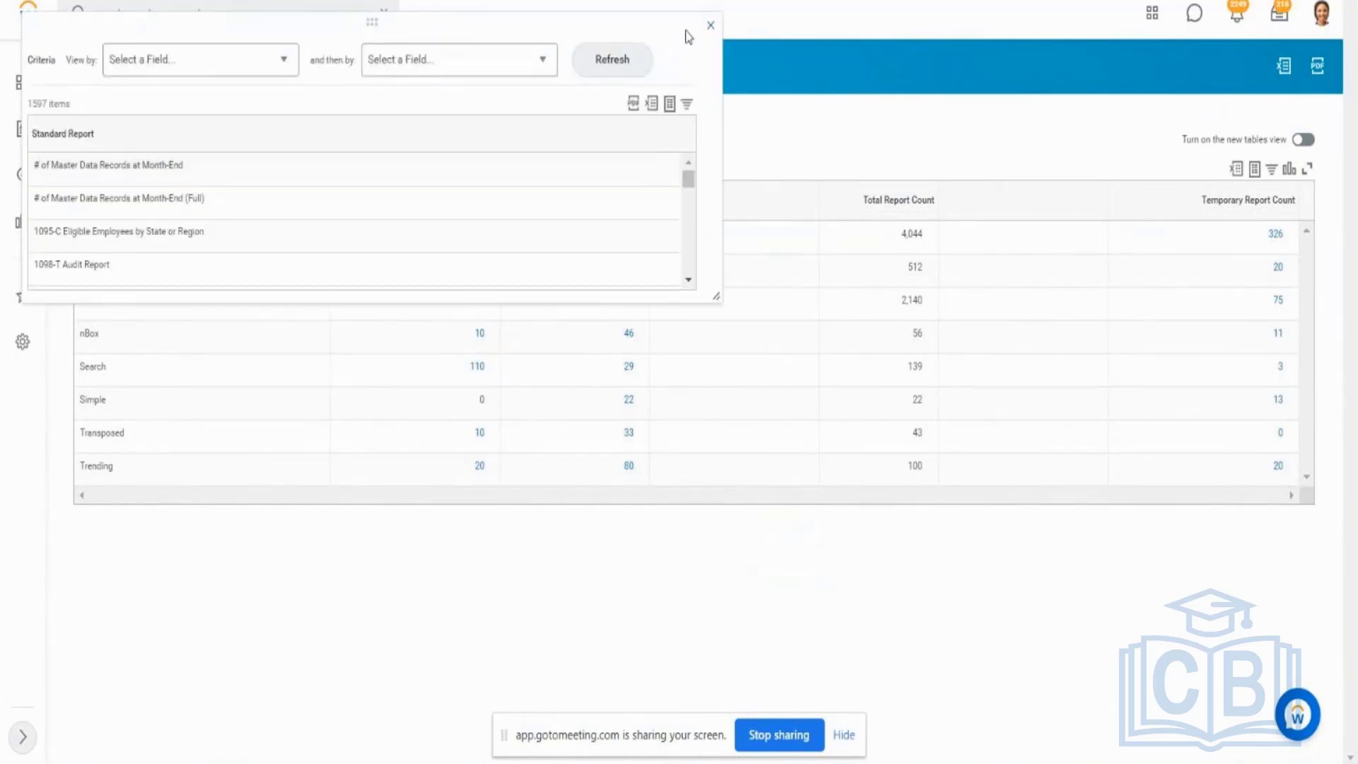
click(711, 32)
drag(867, 200, 910, 200)
drag(1207, 207, 1297, 214)
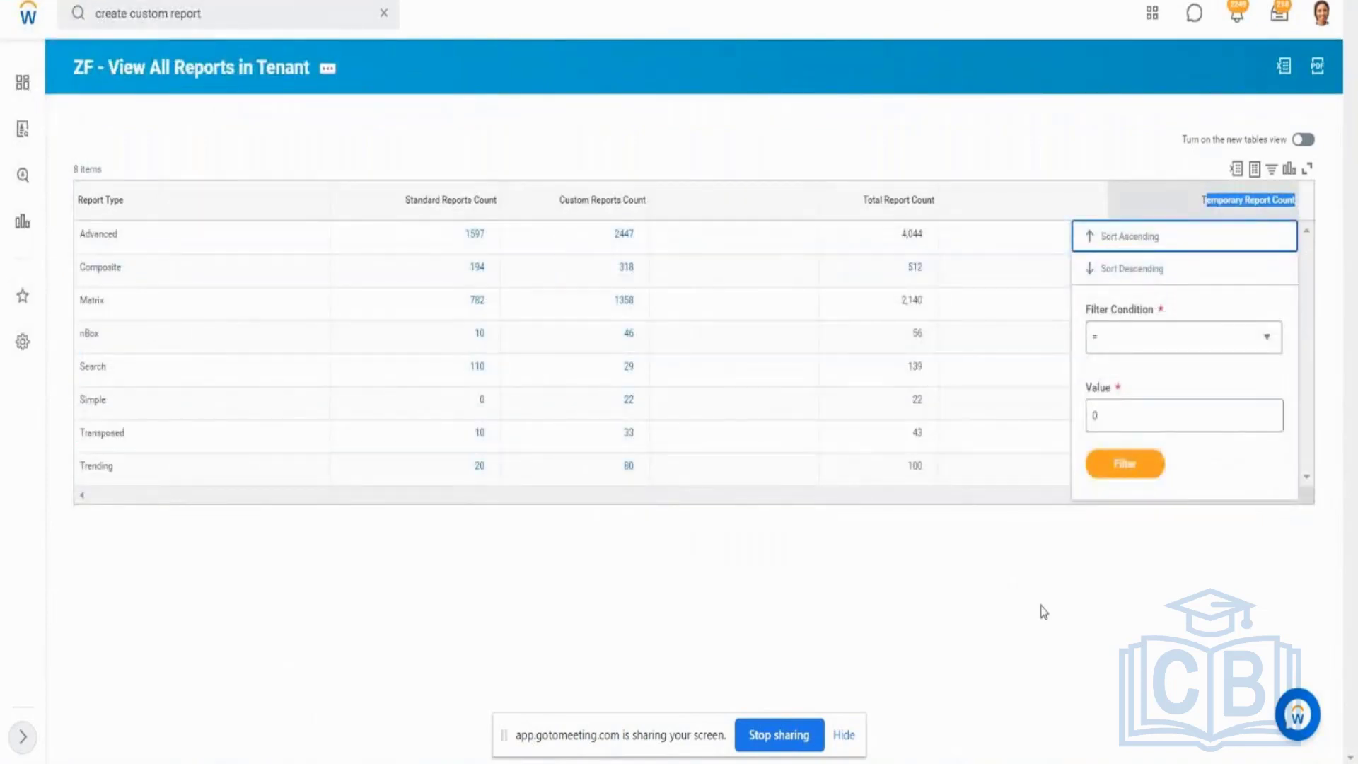
click(1044, 611)
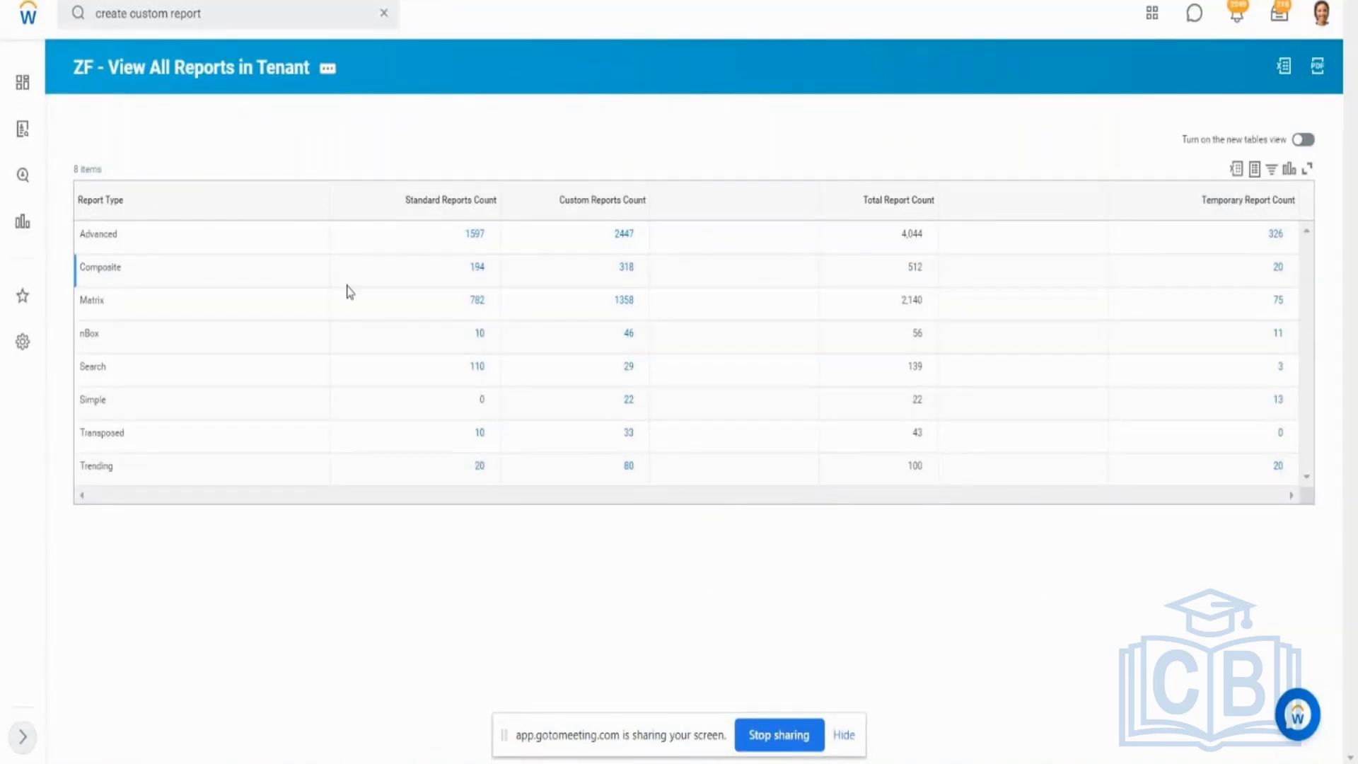
Step: Review control column C1 in the grid, rerun the report, and compare its Report Type column with ZF - SubRep1 - All Standard Reports
click(218, 78)
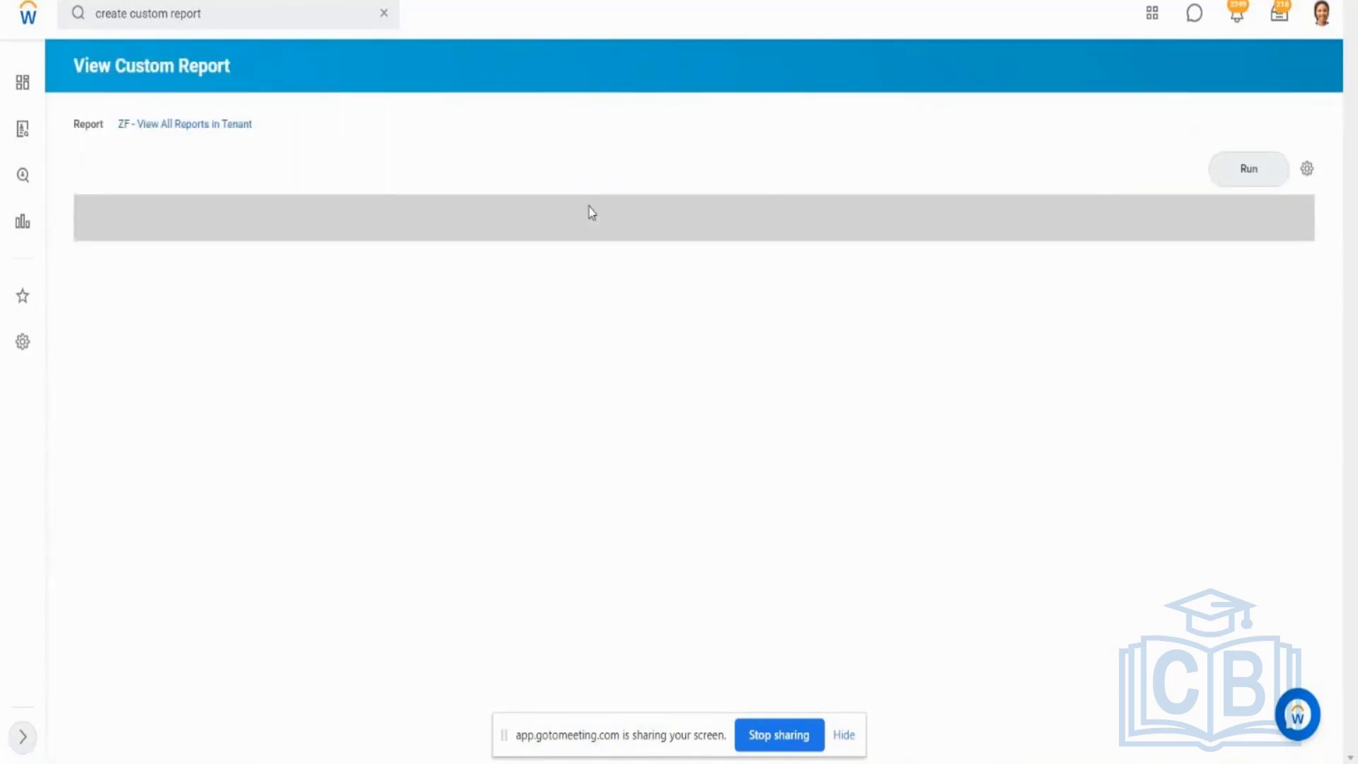
click(212, 231)
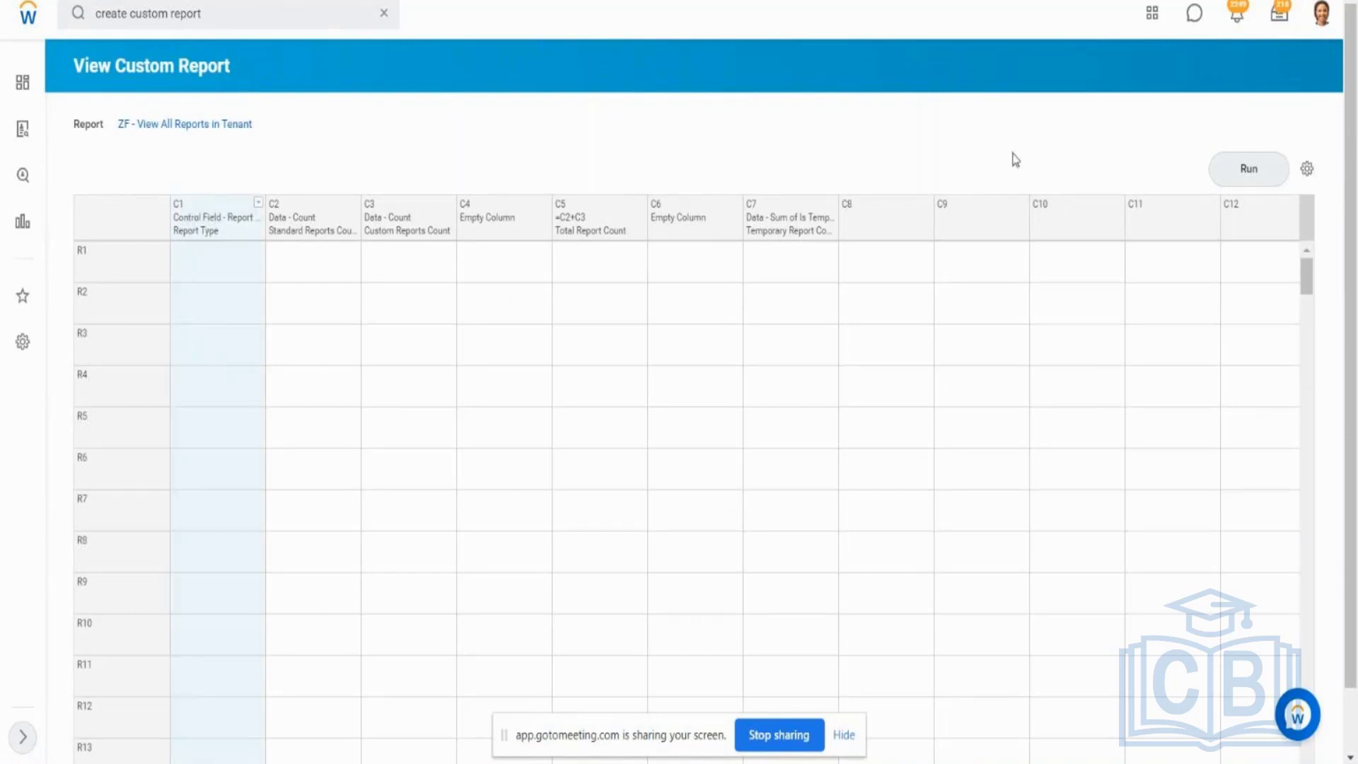
click(1238, 178)
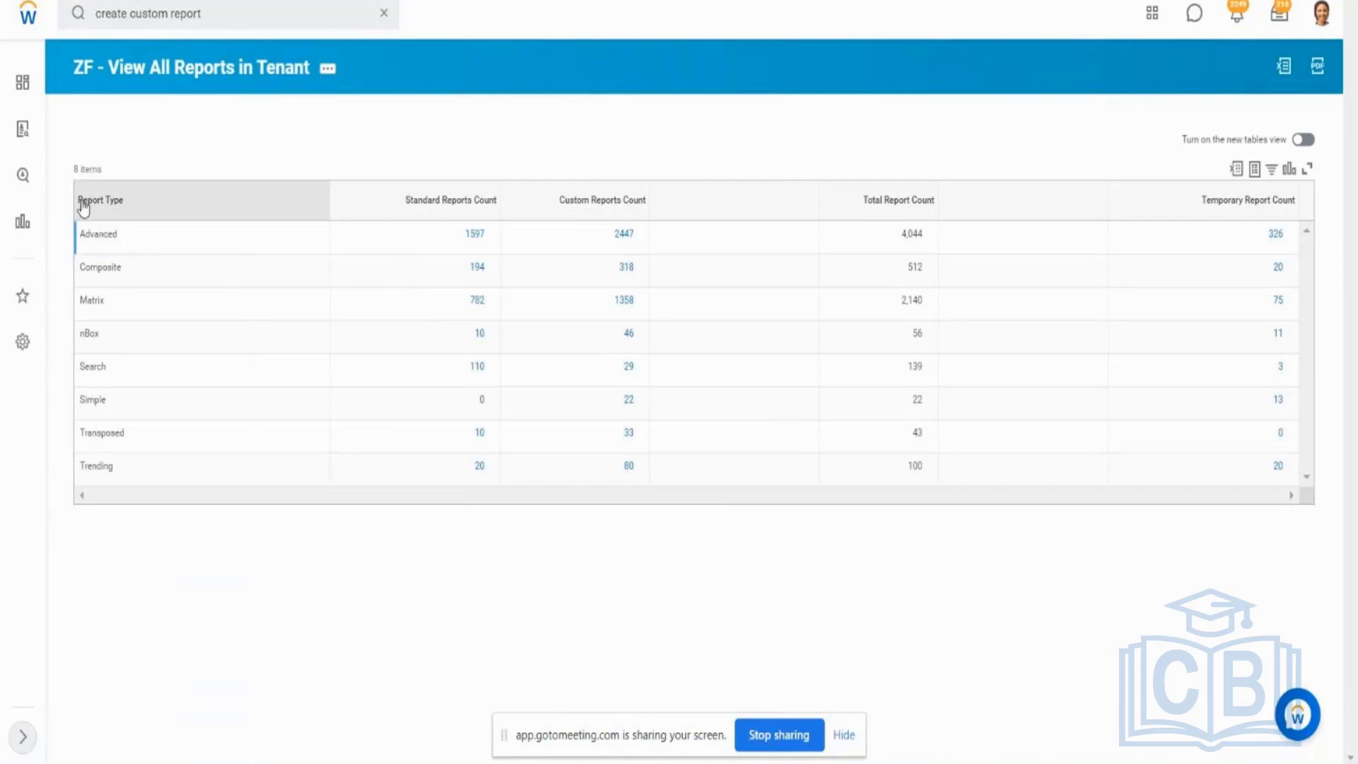
drag(83, 205, 124, 204)
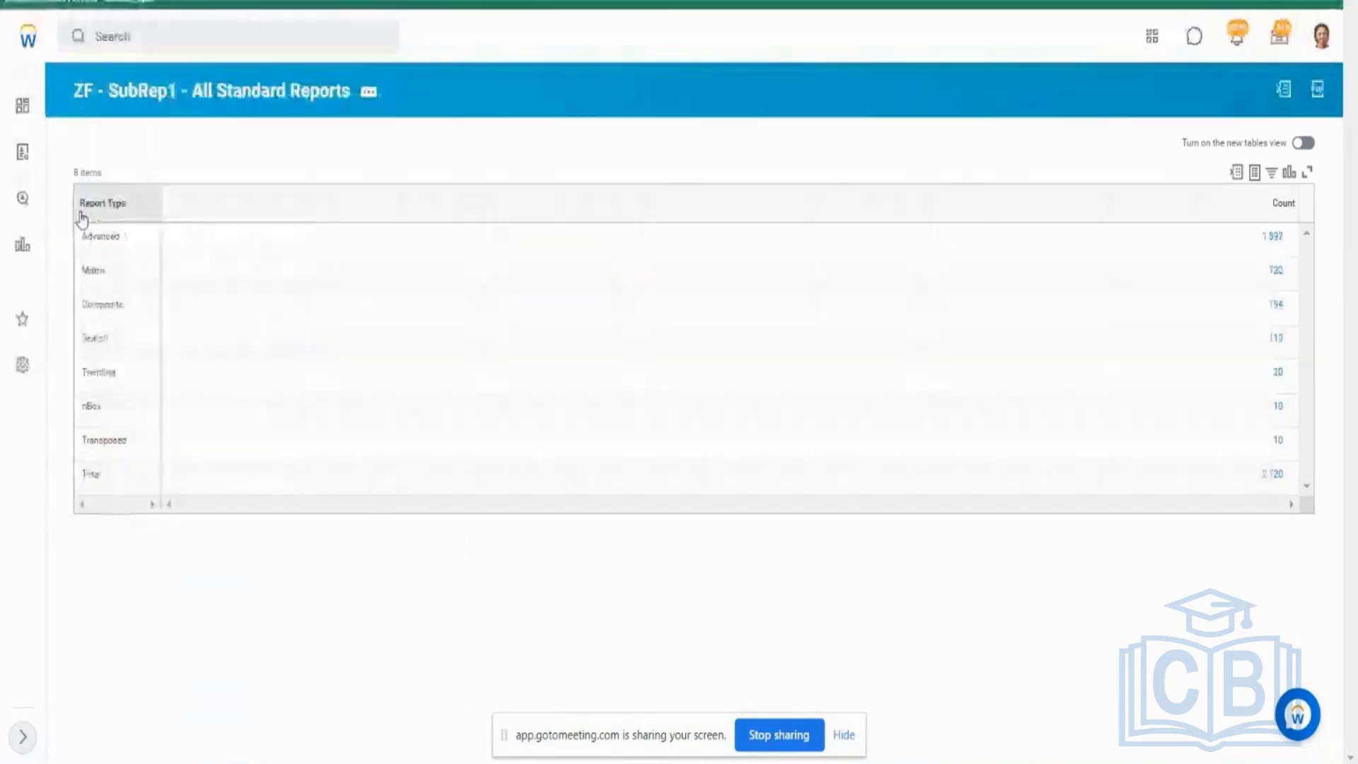
mouse_move(99, 203)
mouse_down()
mouse_move(125, 210)
mouse_move(74, 208)
mouse_move(92, 211)
mouse_up()
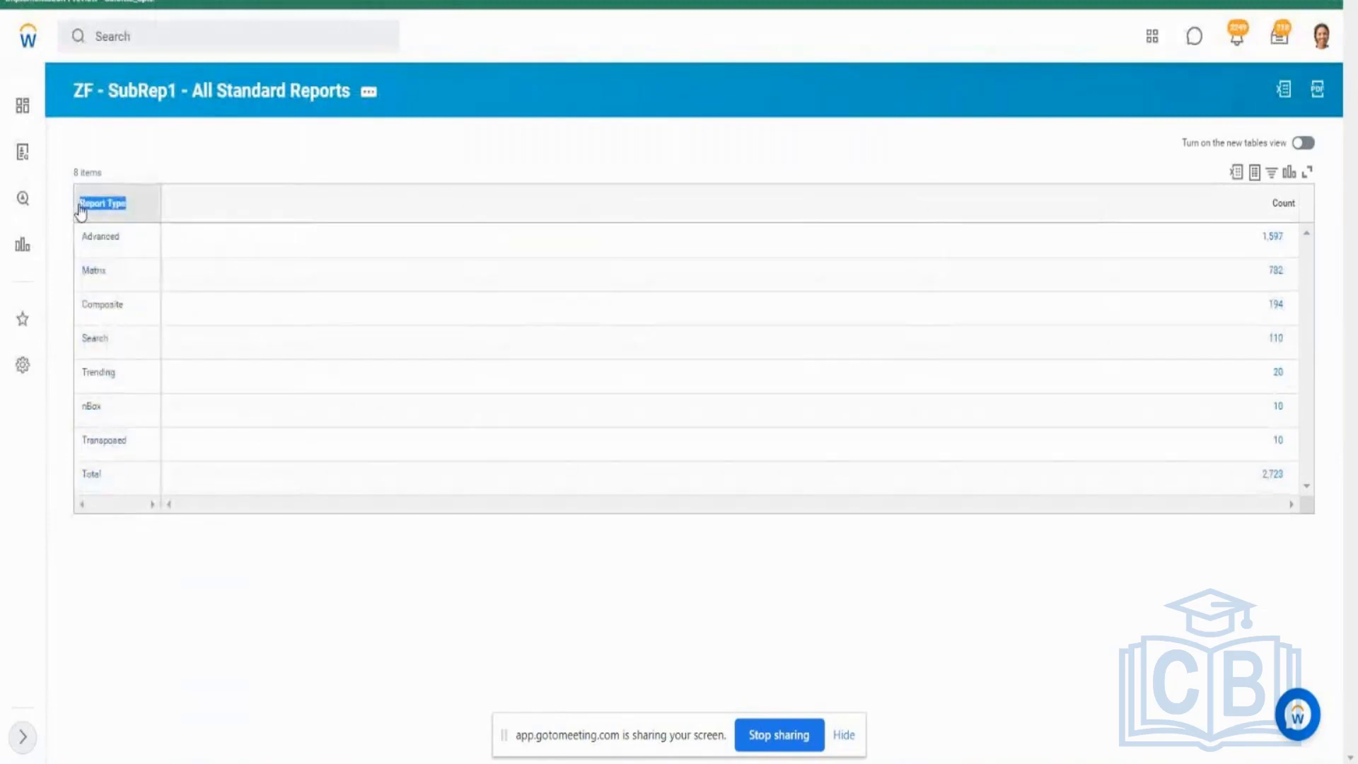
click(82, 209)
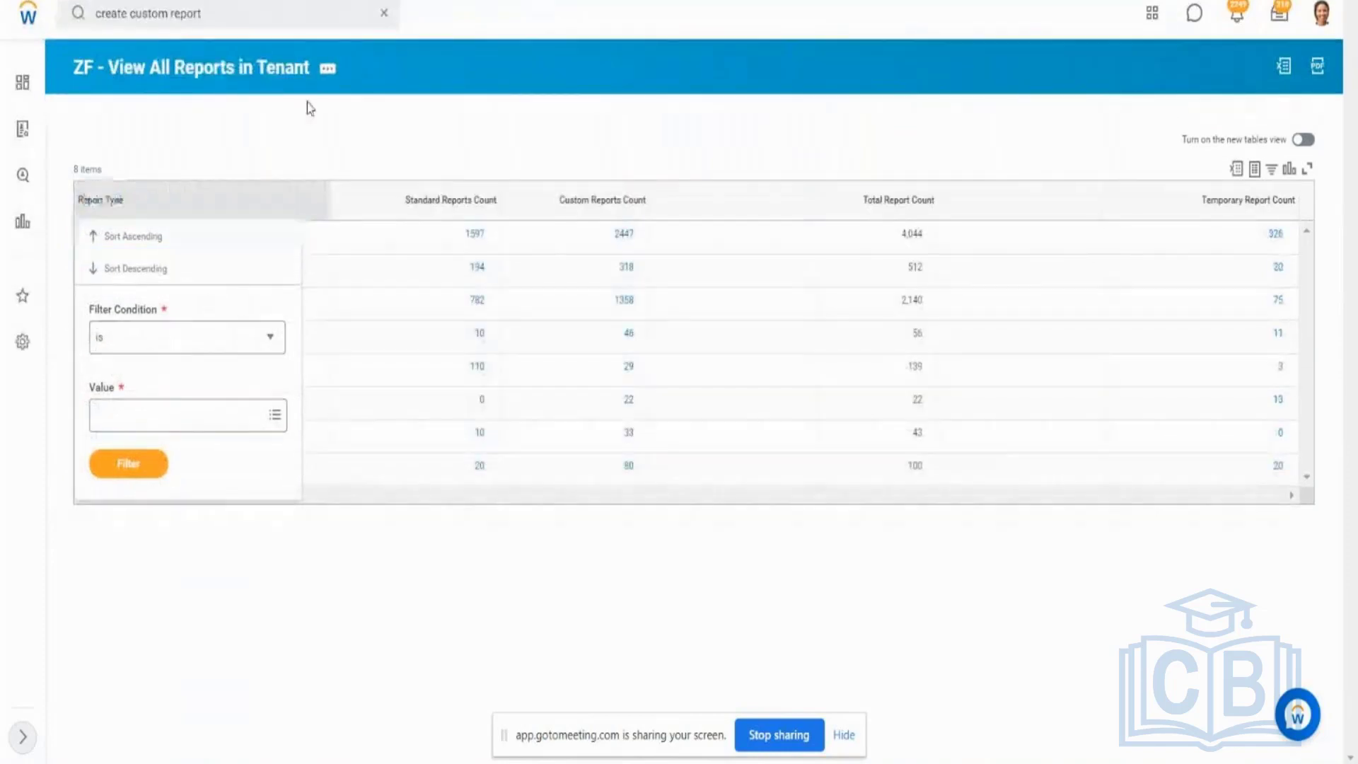
click(306, 103)
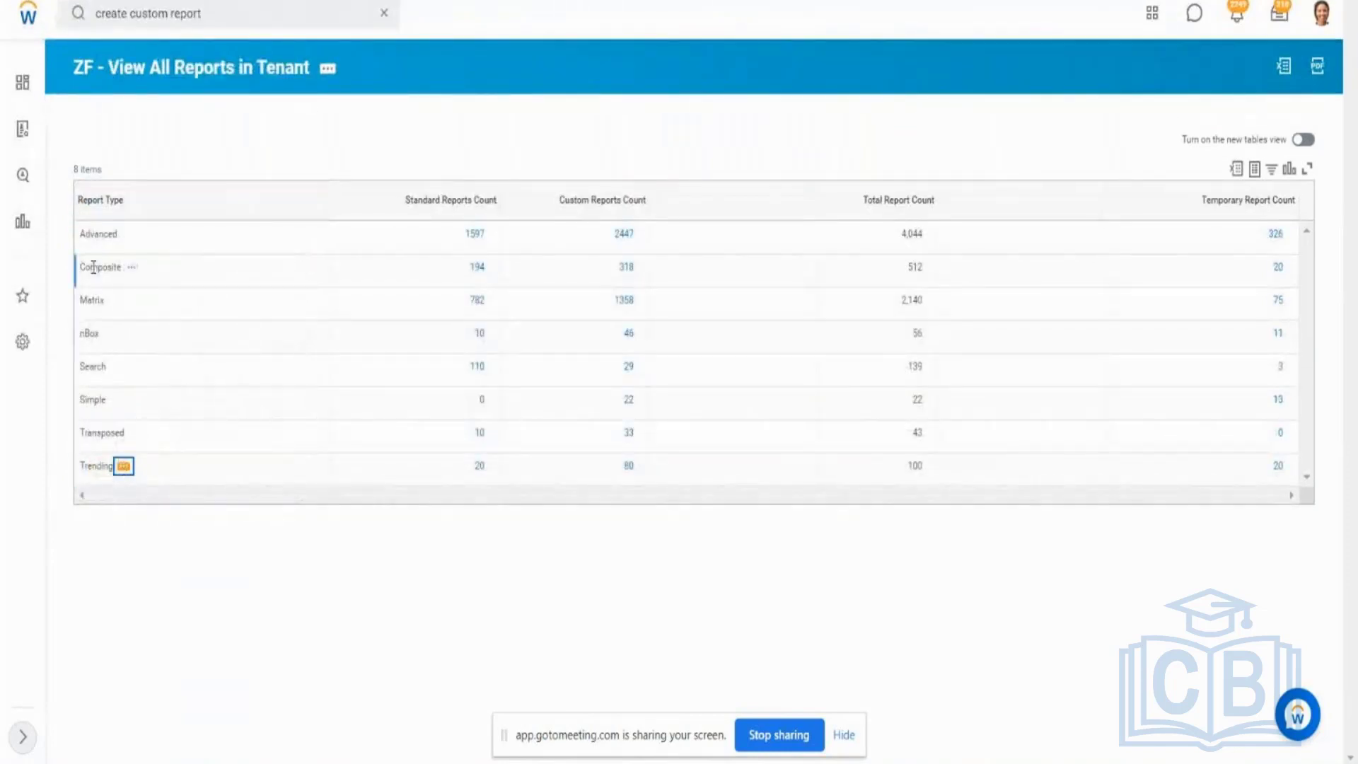
Step: Review the report type rows and the standard, custom and total count columns in the composite output
drag(86, 236, 104, 403)
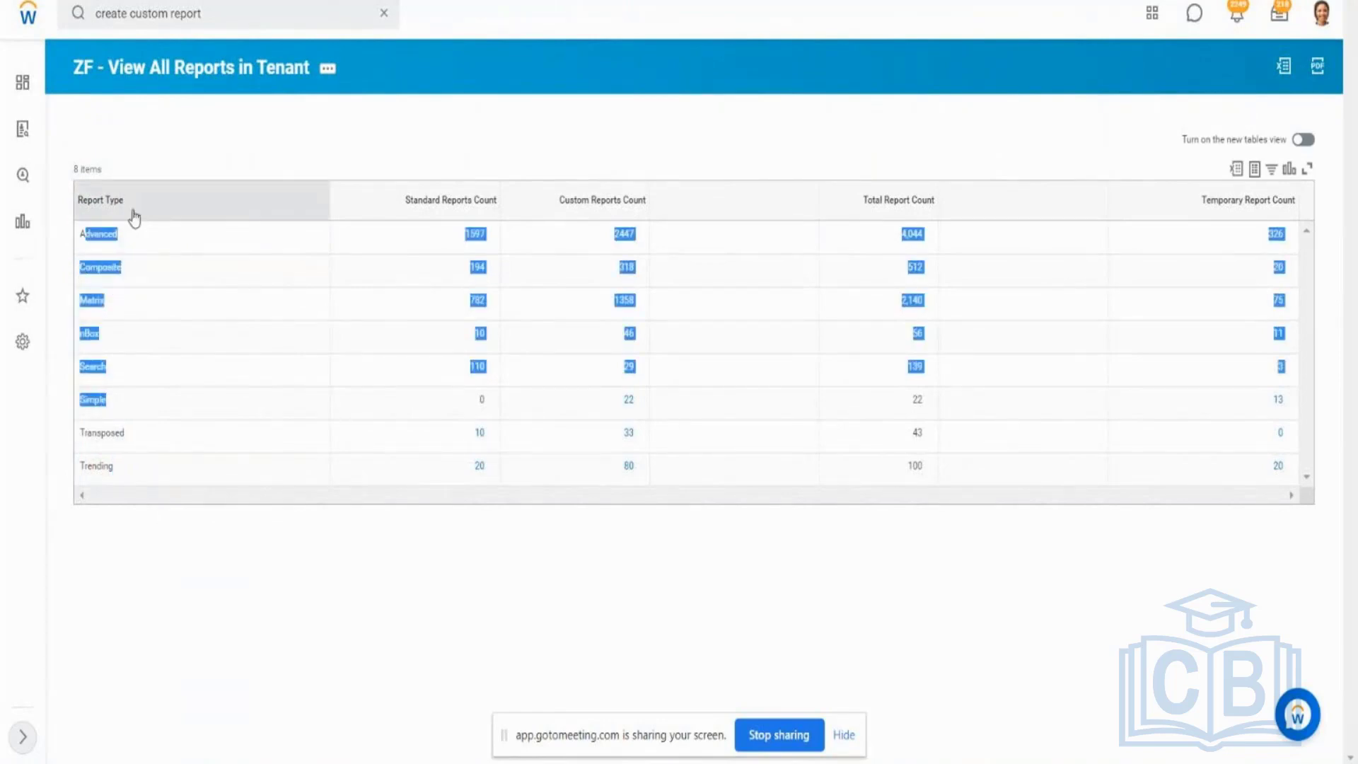
click(99, 207)
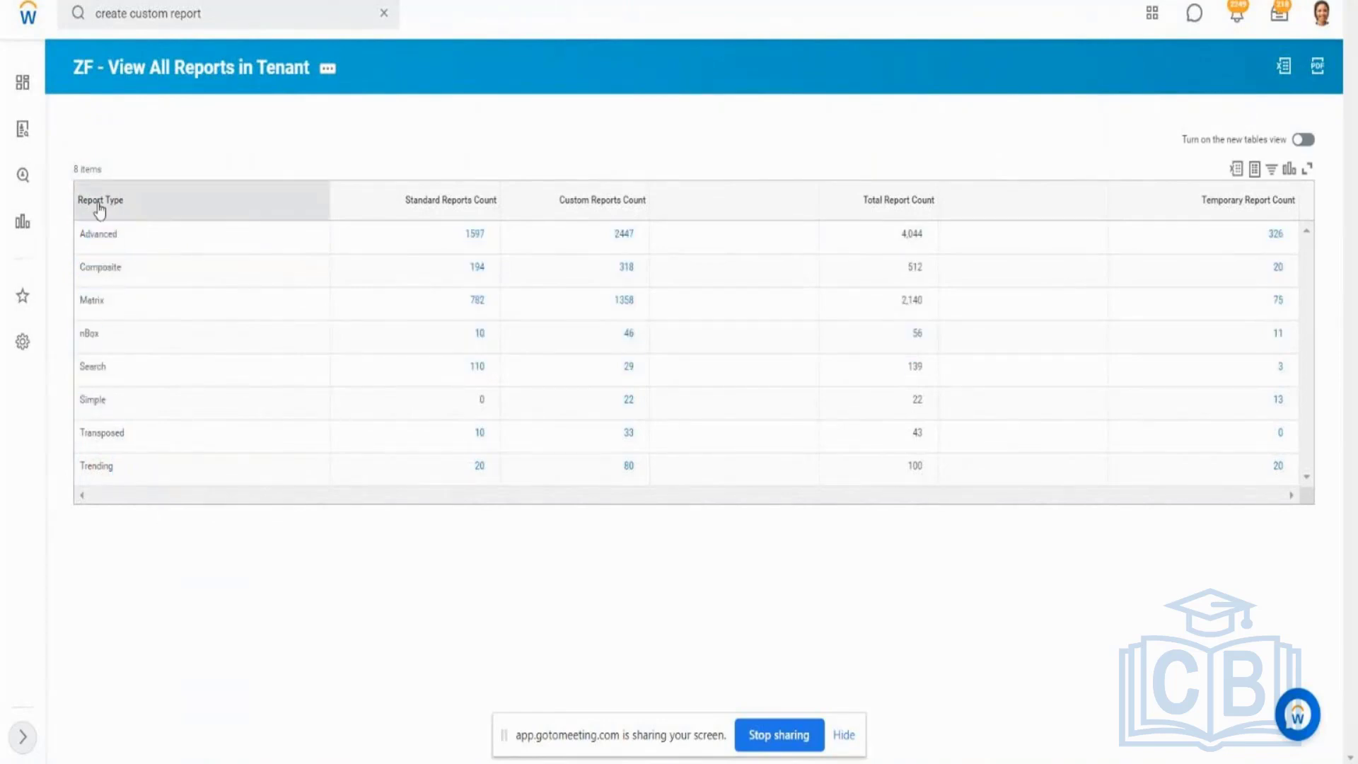
click(440, 199)
click(598, 203)
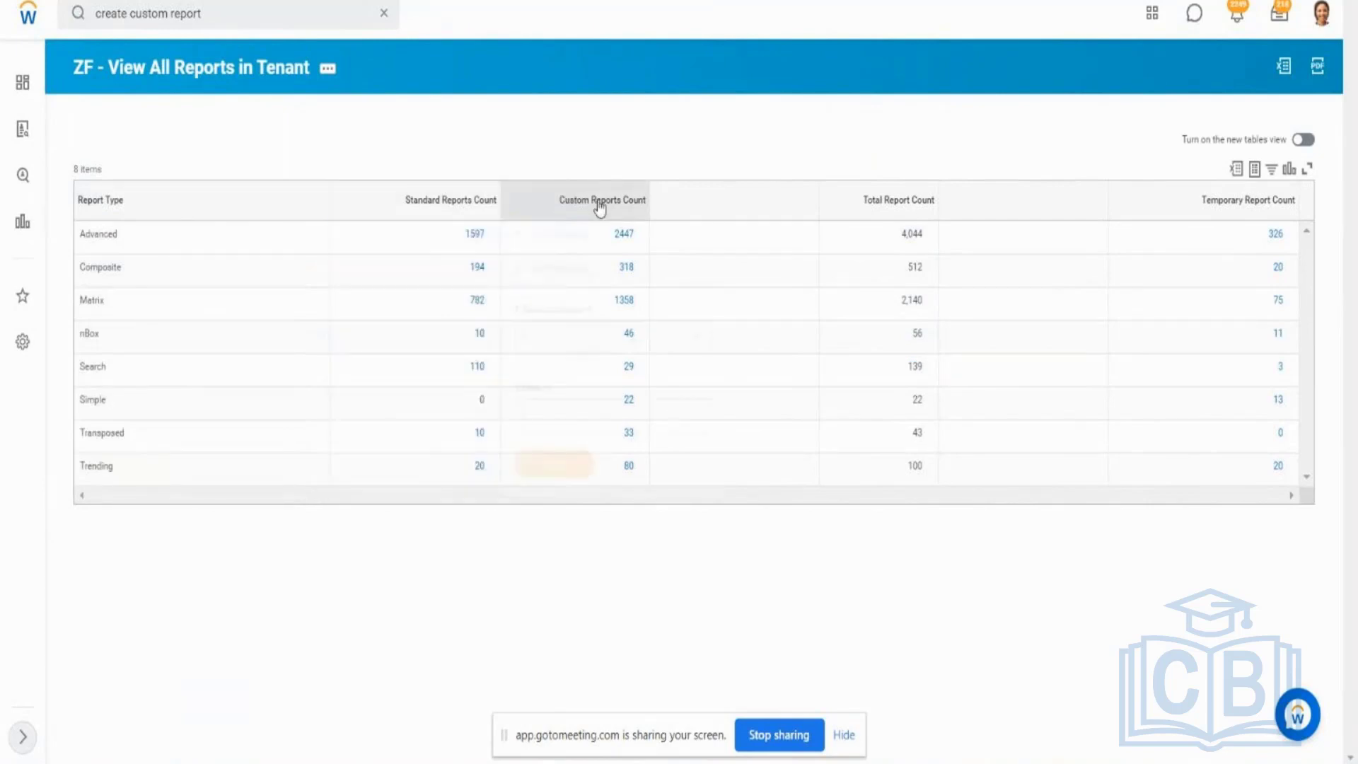
click(892, 206)
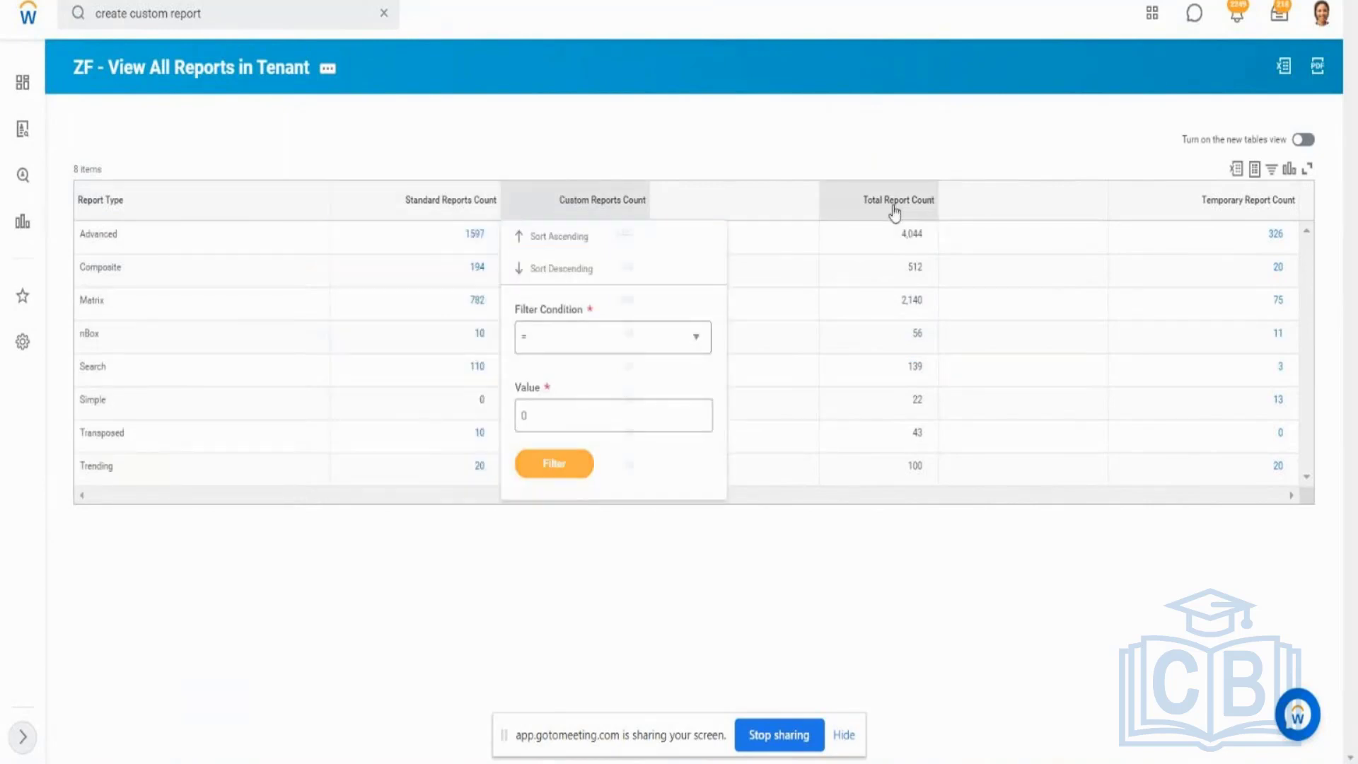
click(418, 145)
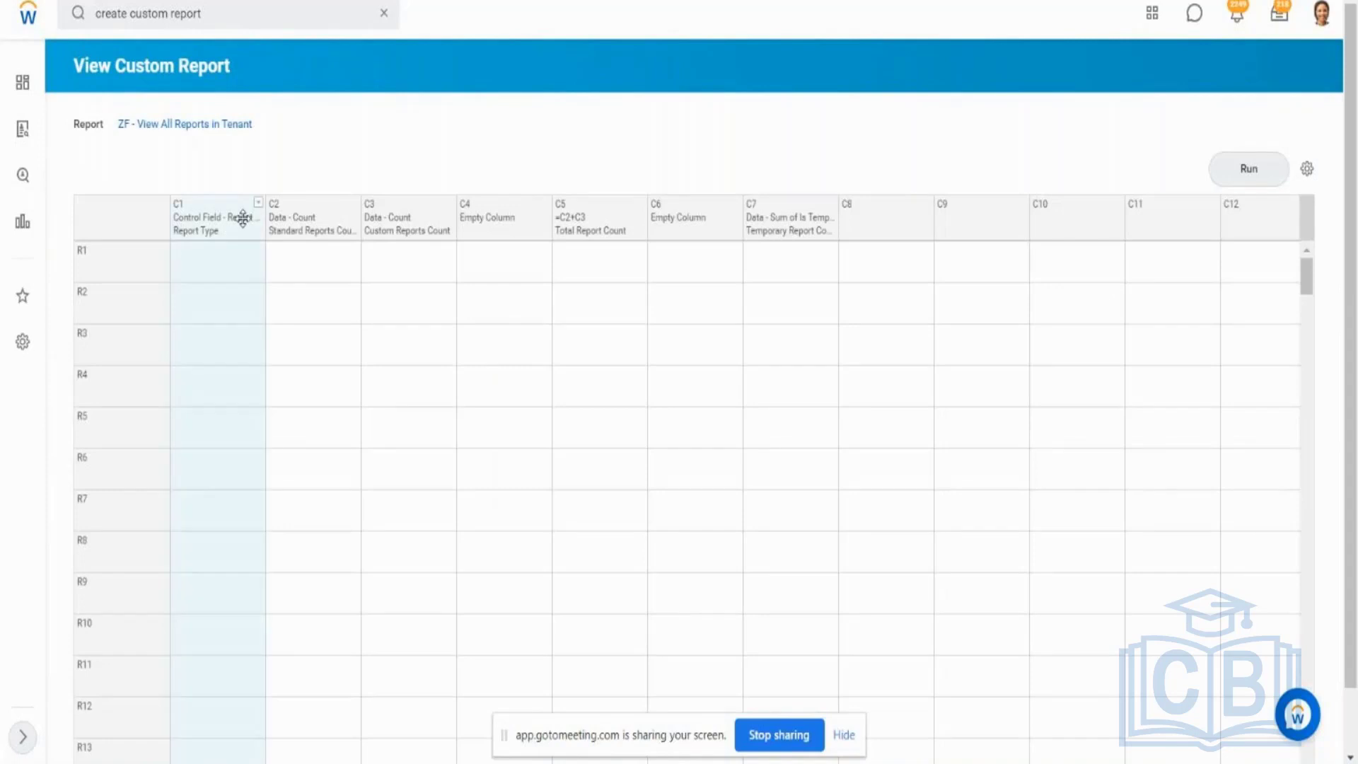
Step: Set the Report Type control column C1's style to the Workday style Report Header and save the column definition
click(329, 212)
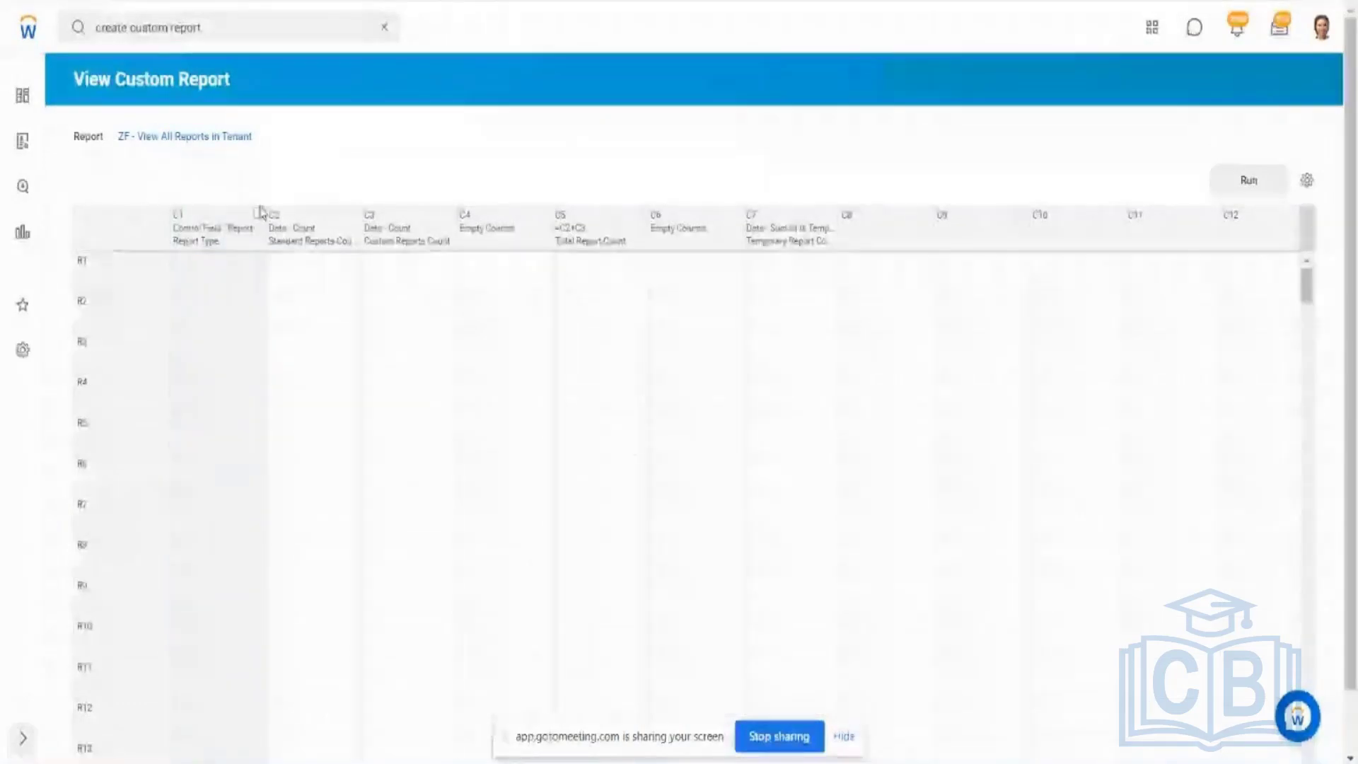
click(259, 214)
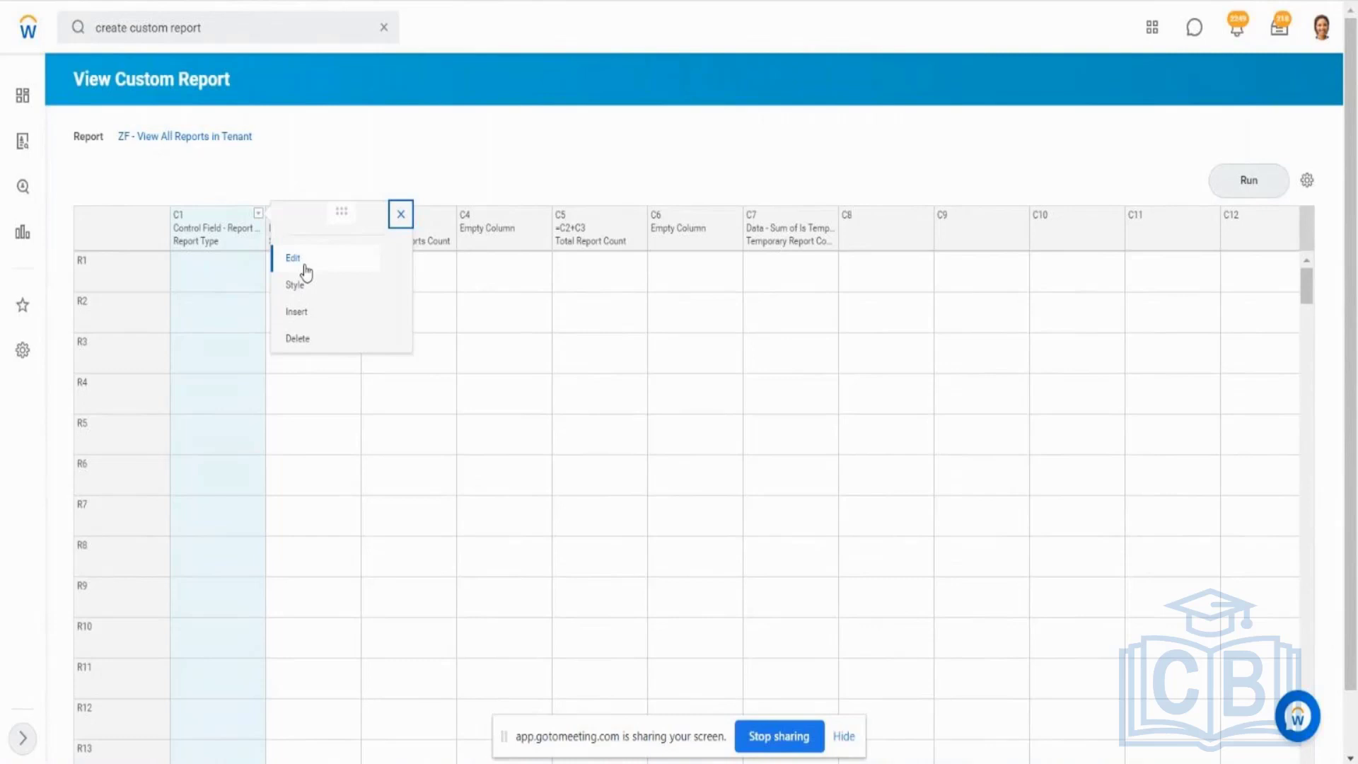
click(306, 272)
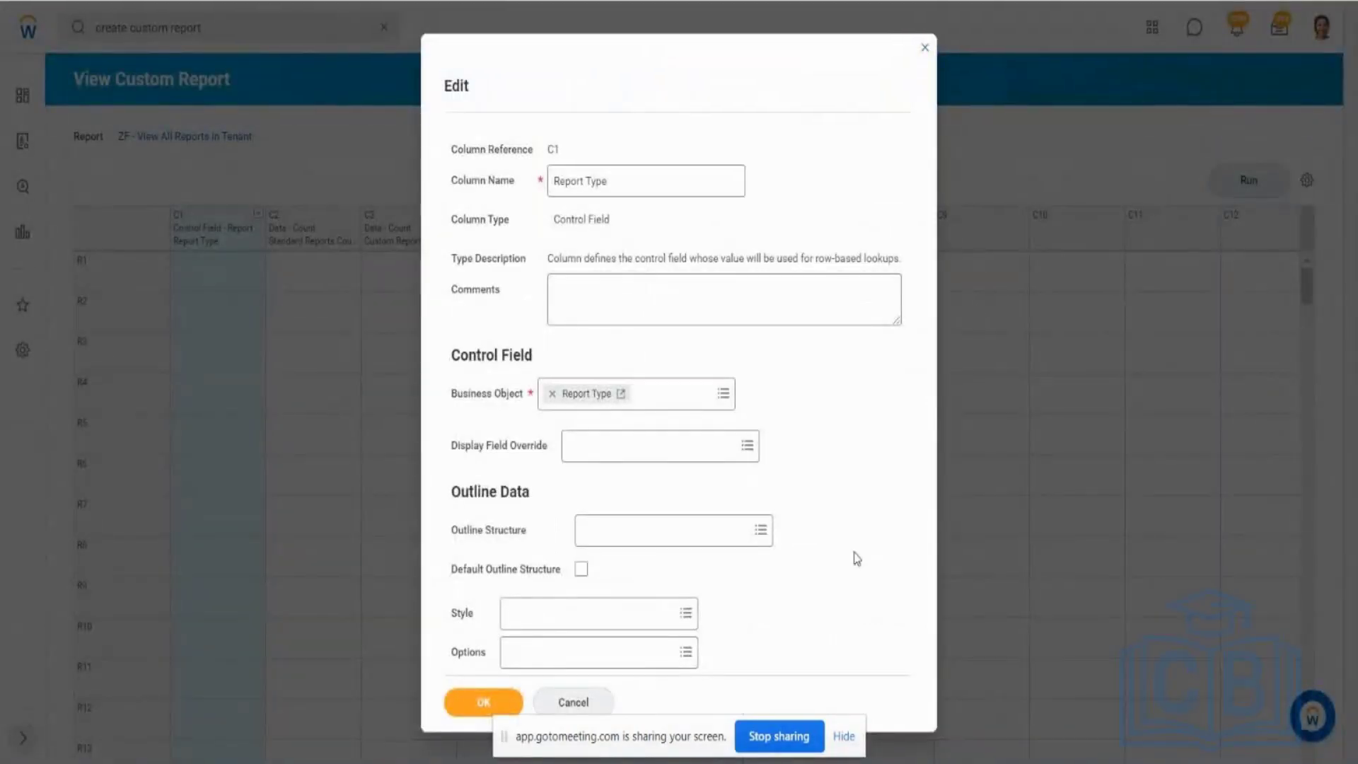
click(566, 617)
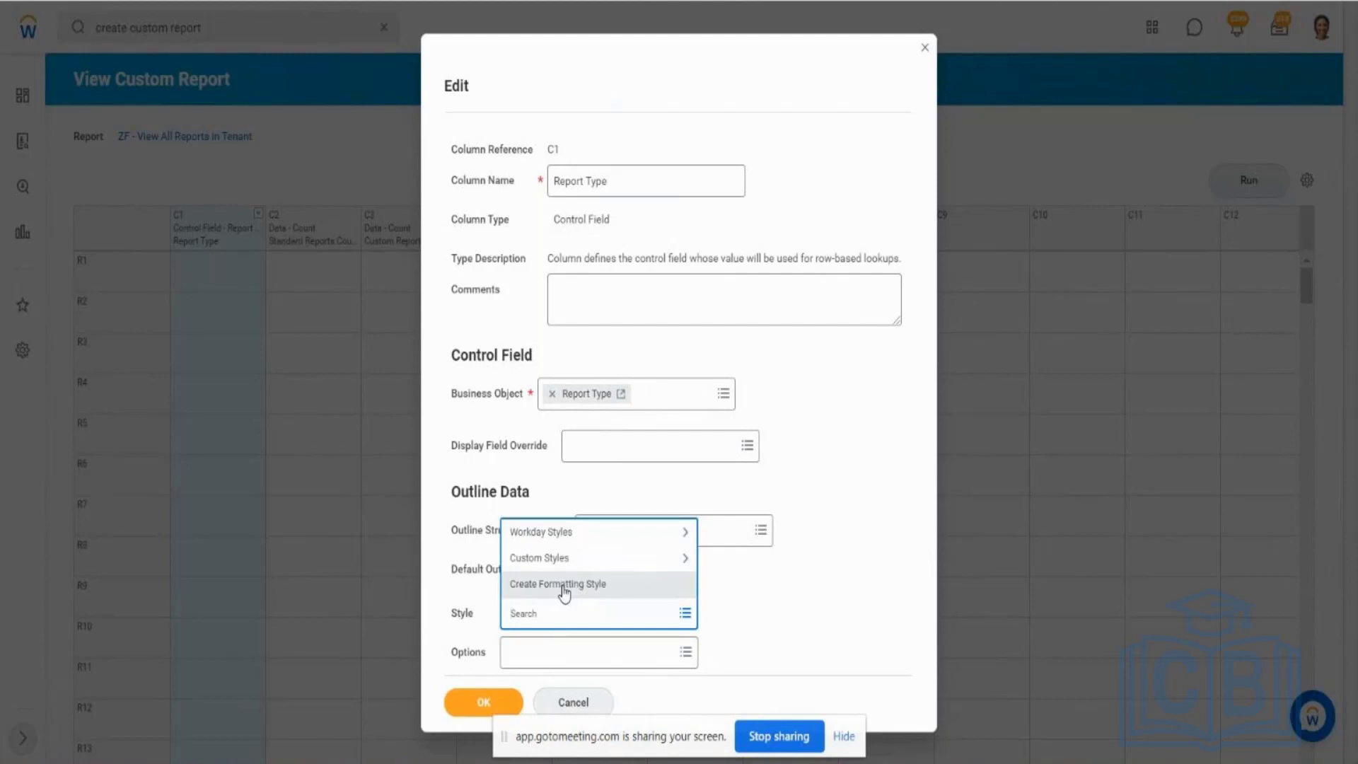
click(669, 532)
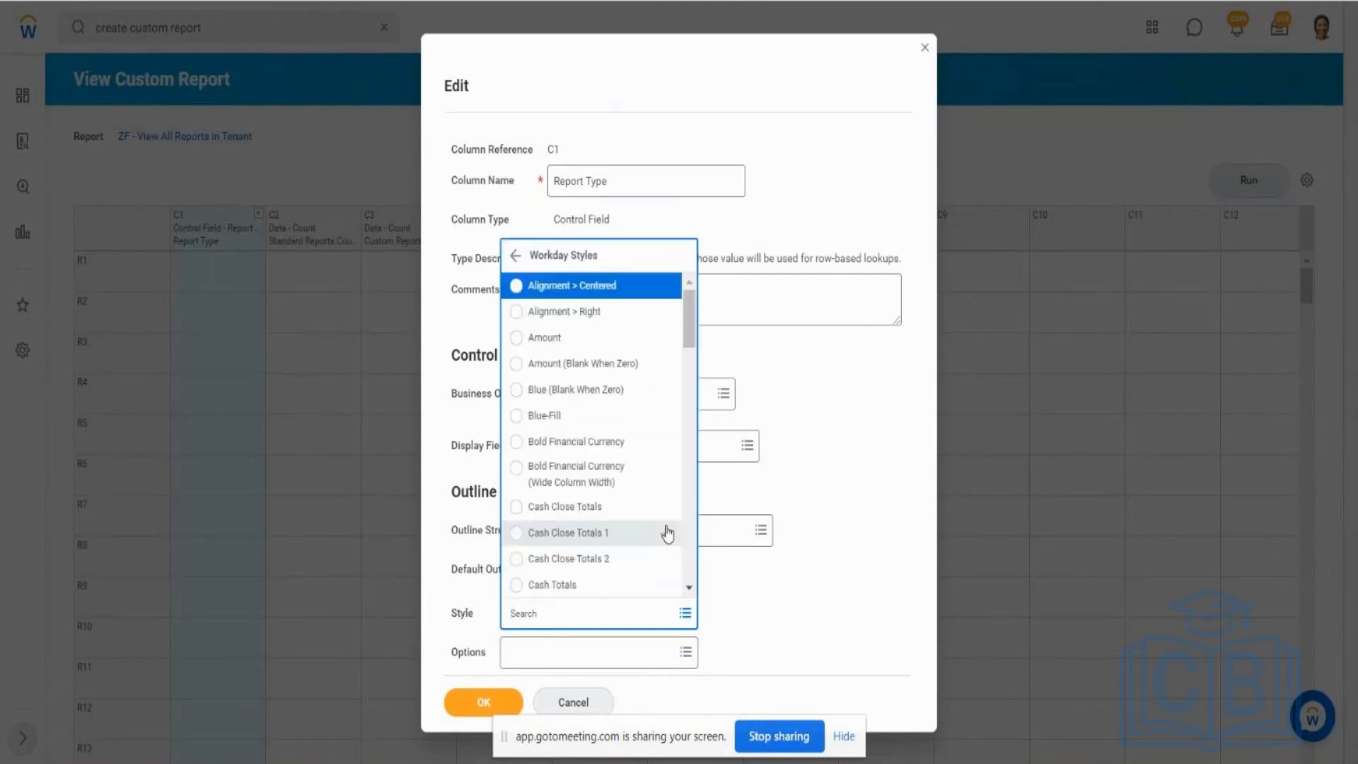
key(Down)
key(Down)
key(Down)
key(Down)
key(Down)
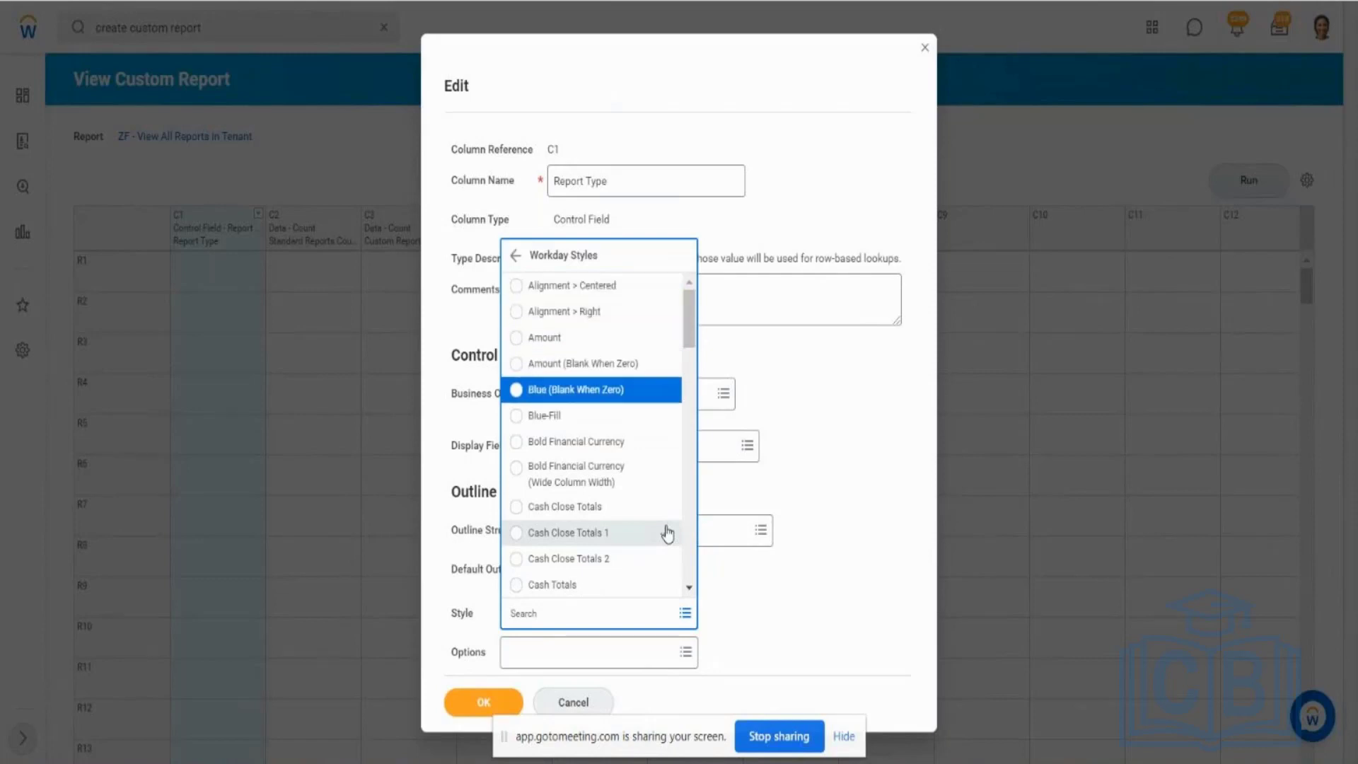
key(Up)
key(Up)
key(Up)
key(Up)
key(Up)
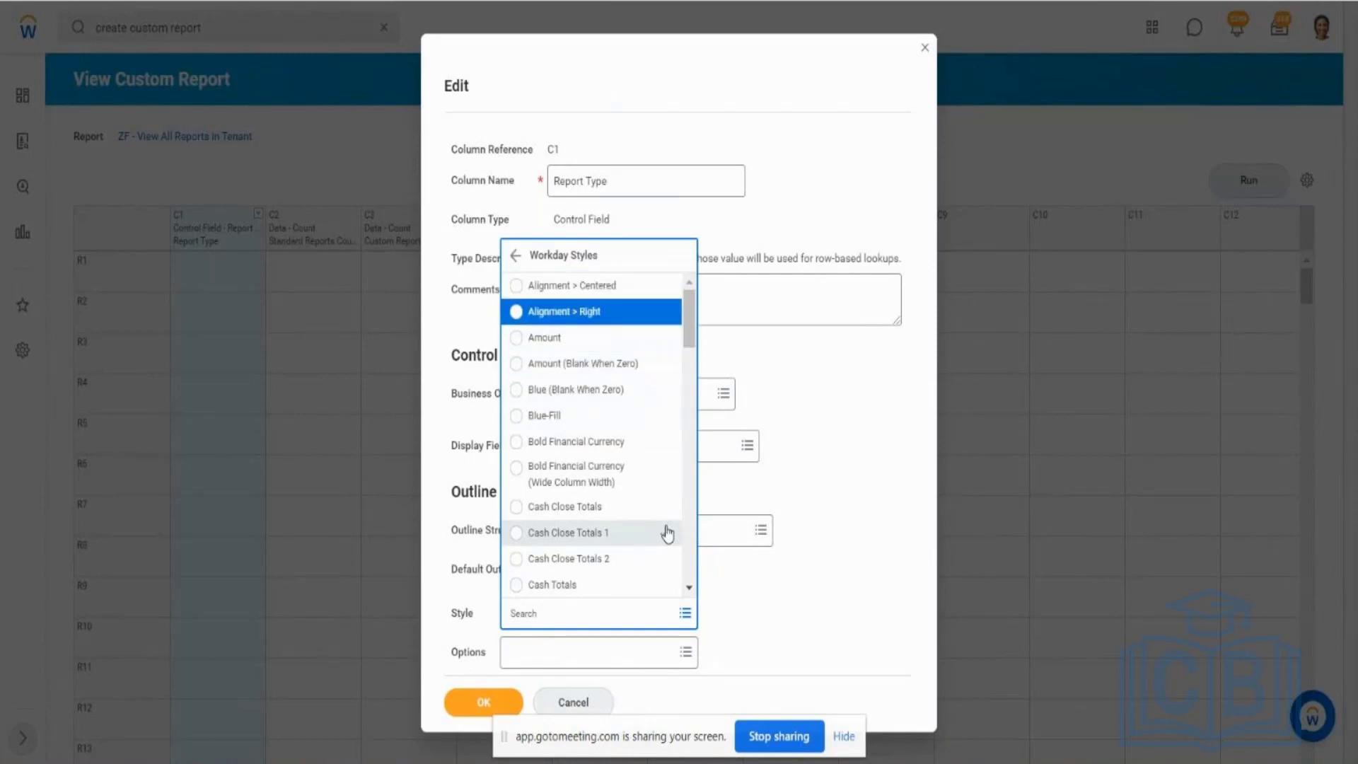
key(Down)
key(Down)
key(Down)
key(Down)
key(Down)
key(Down)
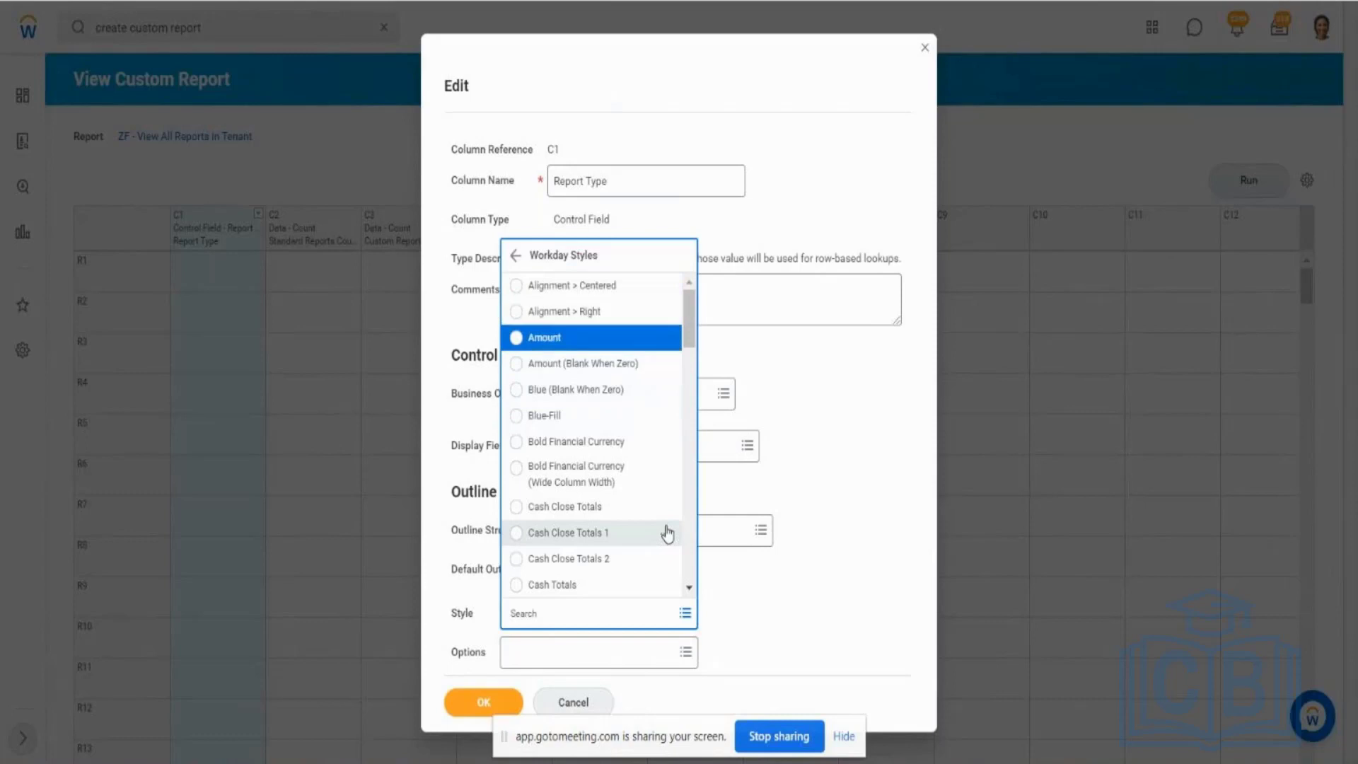
key(Down)
key(Down)
key(Down)
key(Down)
key(Down)
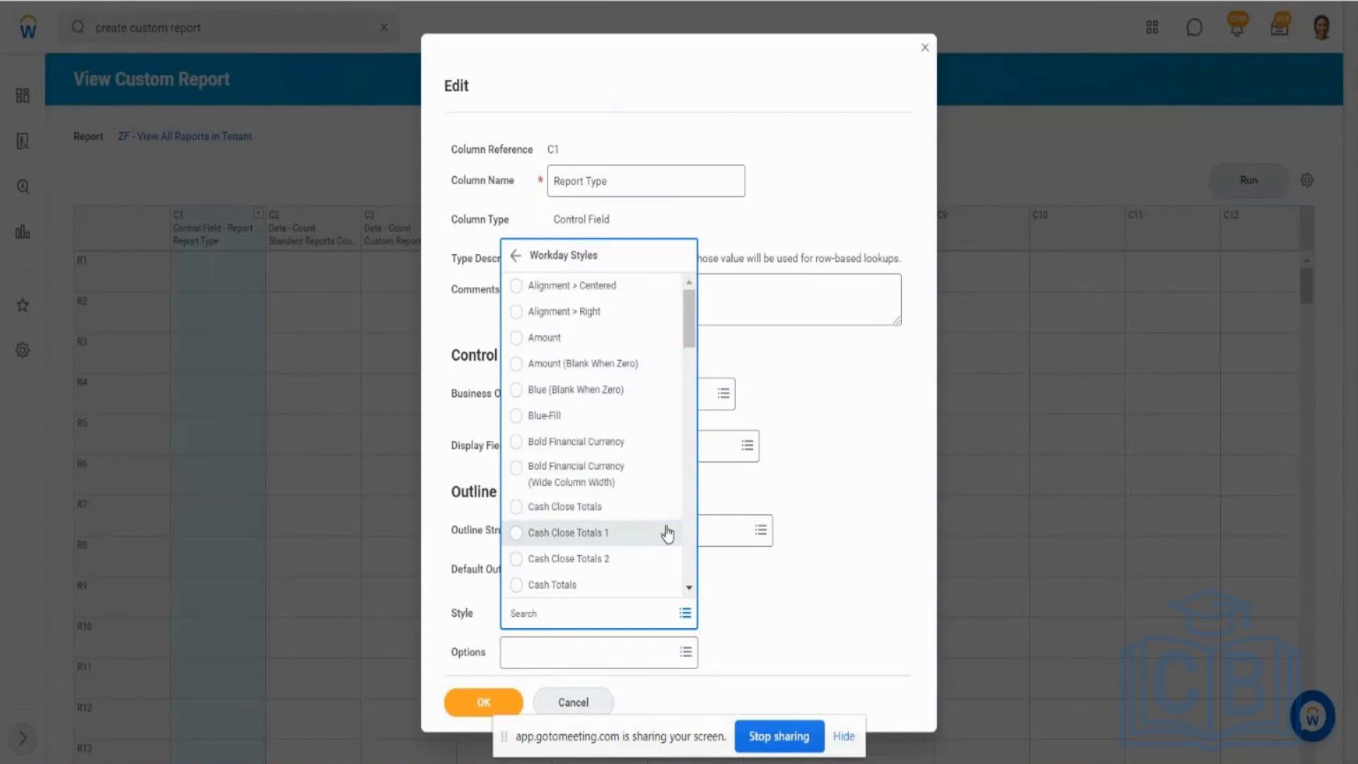
key(Down)
key(Down)
key(Down)
key(Down)
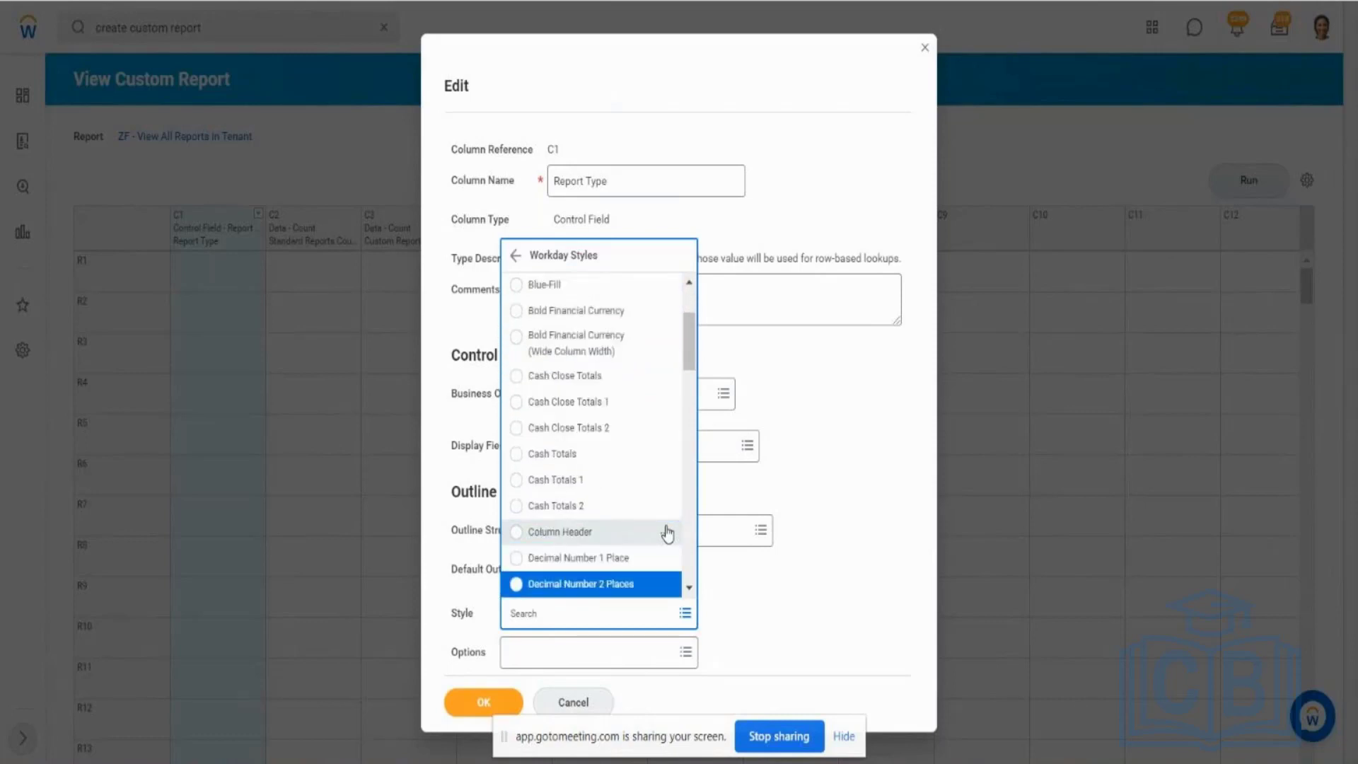
key(Down)
key(Down)
key(Down)
key(Down)
key(Down)
key(Down)
key(Down)
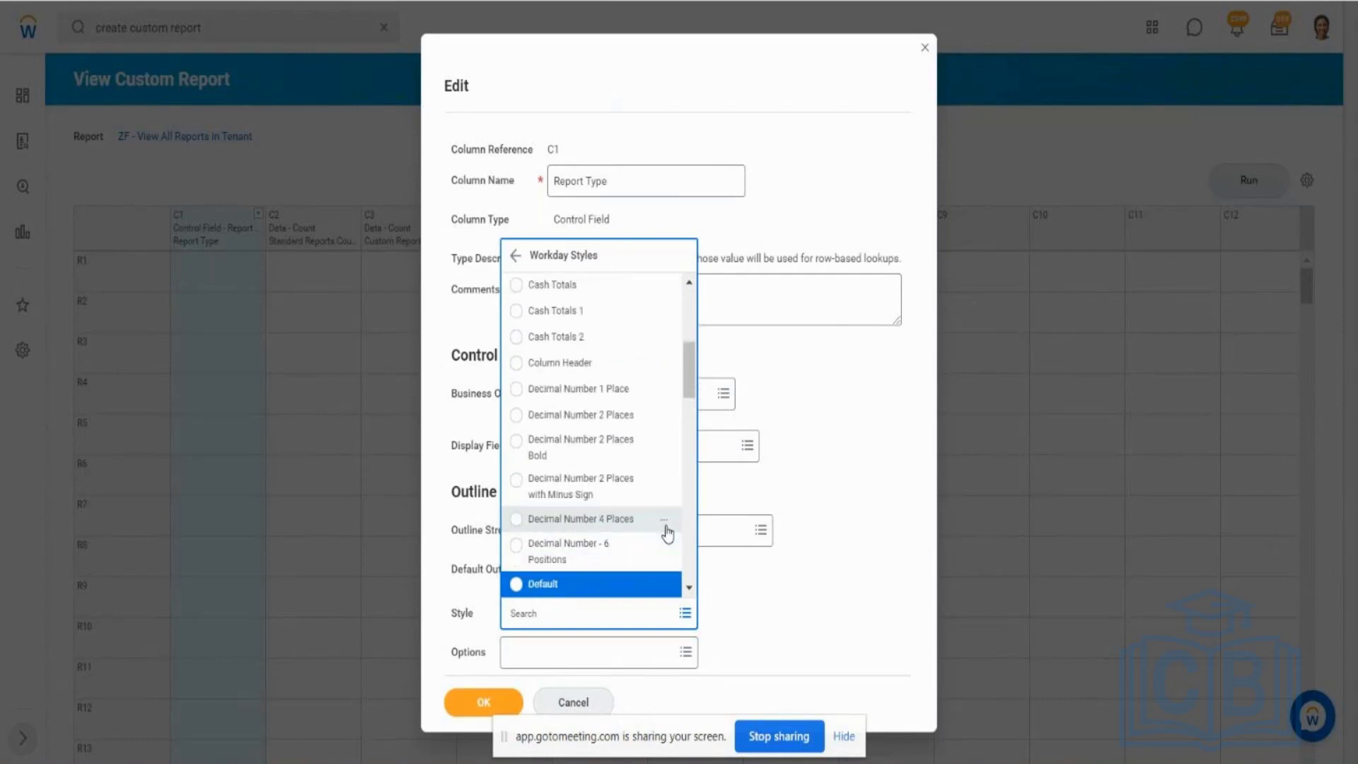
key(Down)
key(Down)
key(Down)
key(Down)
key(Down)
key(Down)
key(Down)
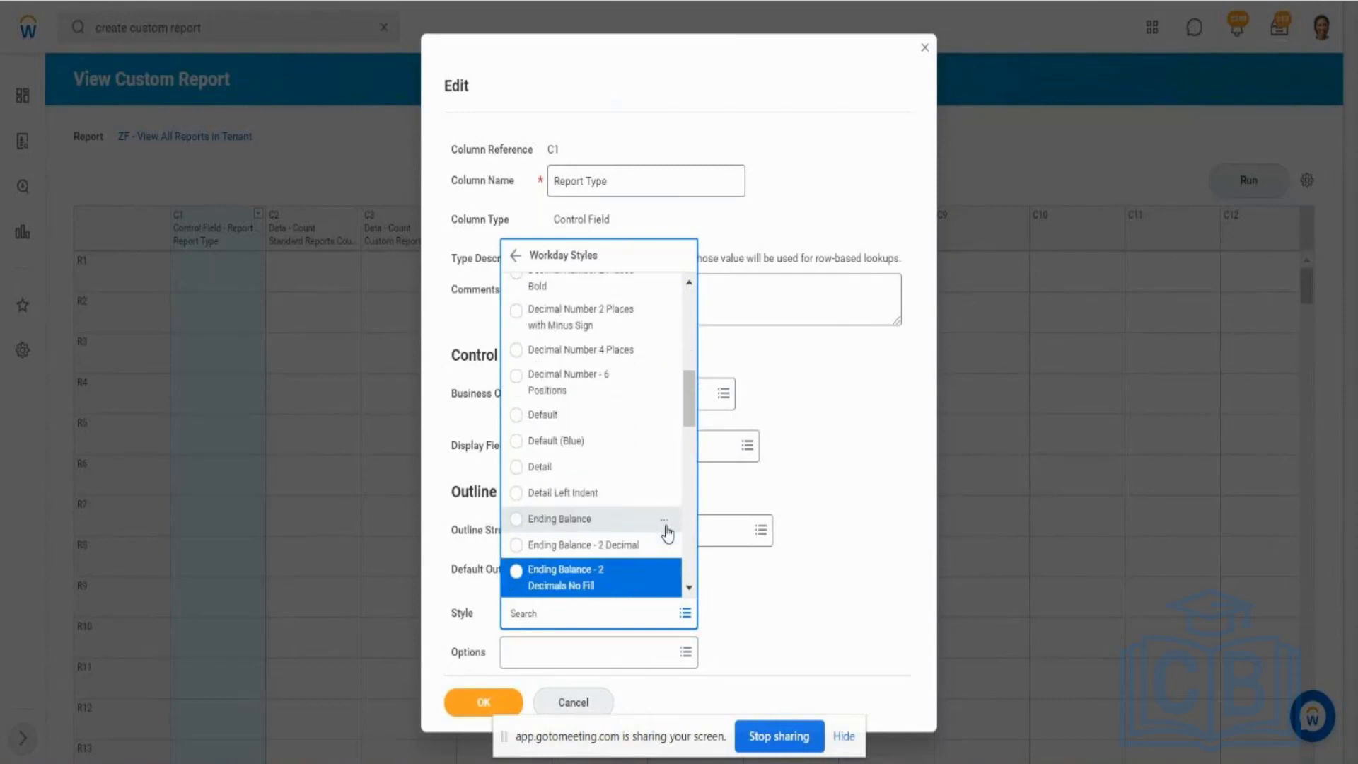
key(Down)
key(Down)
key(Down)
key(Down)
key(Down)
key(Down)
key(Down)
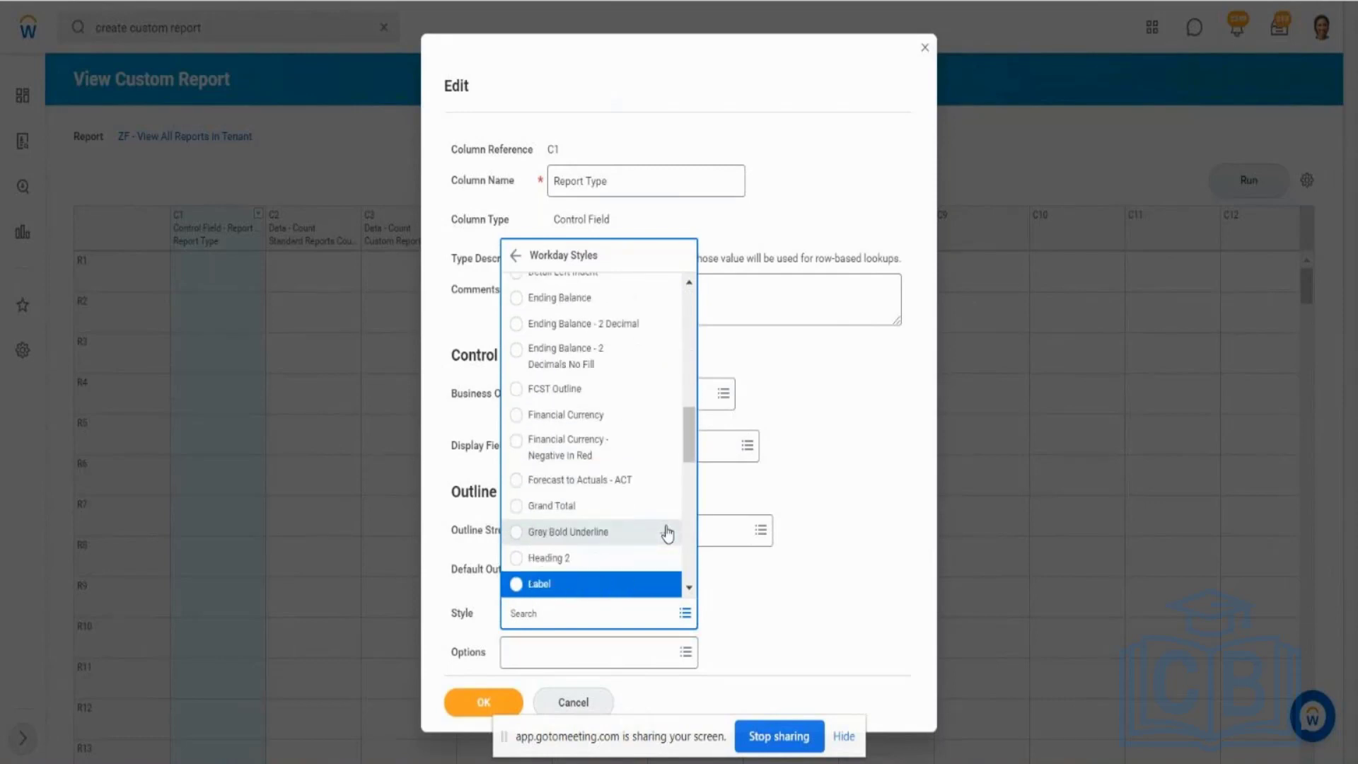
key(Down)
key(Down)
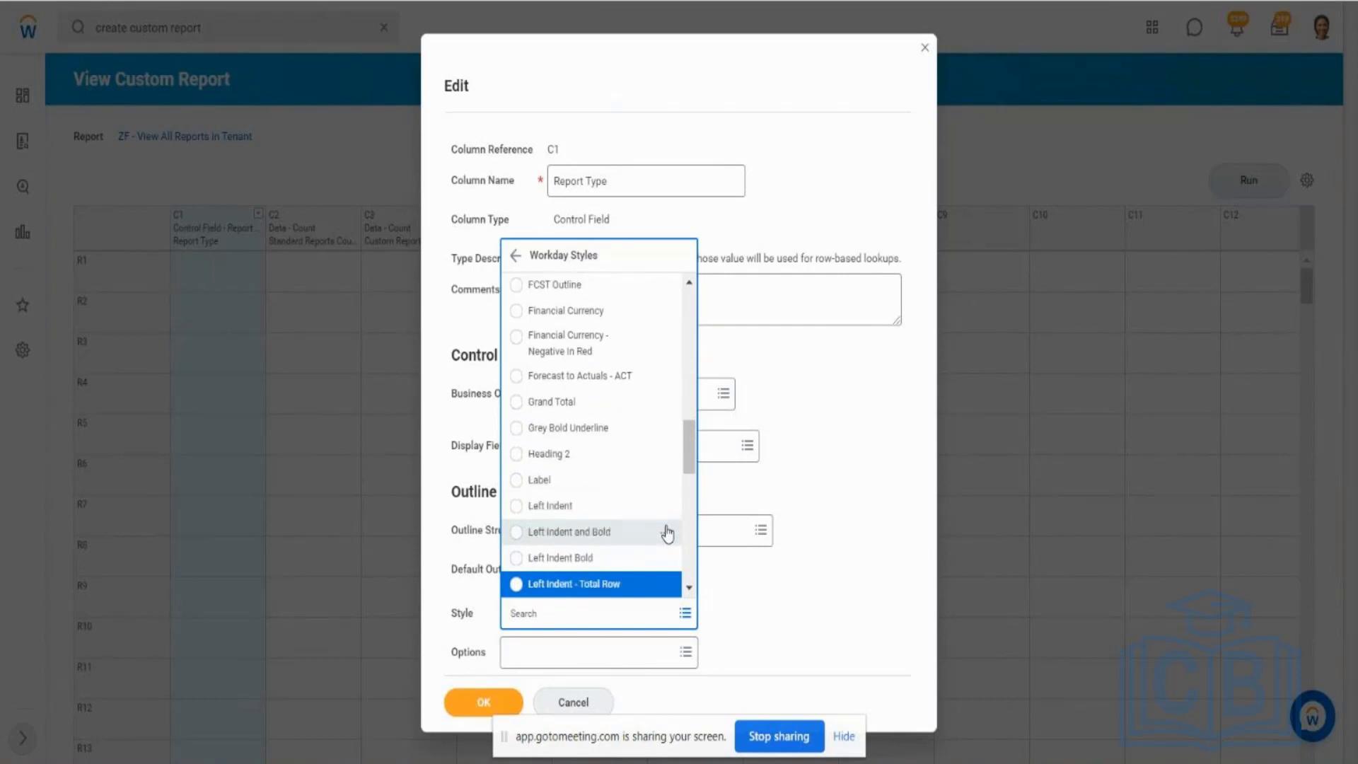
key(Down)
key(Down)
key(Down)
key(Down)
key(Down)
key(Down)
key(Down)
key(Down)
key(Down)
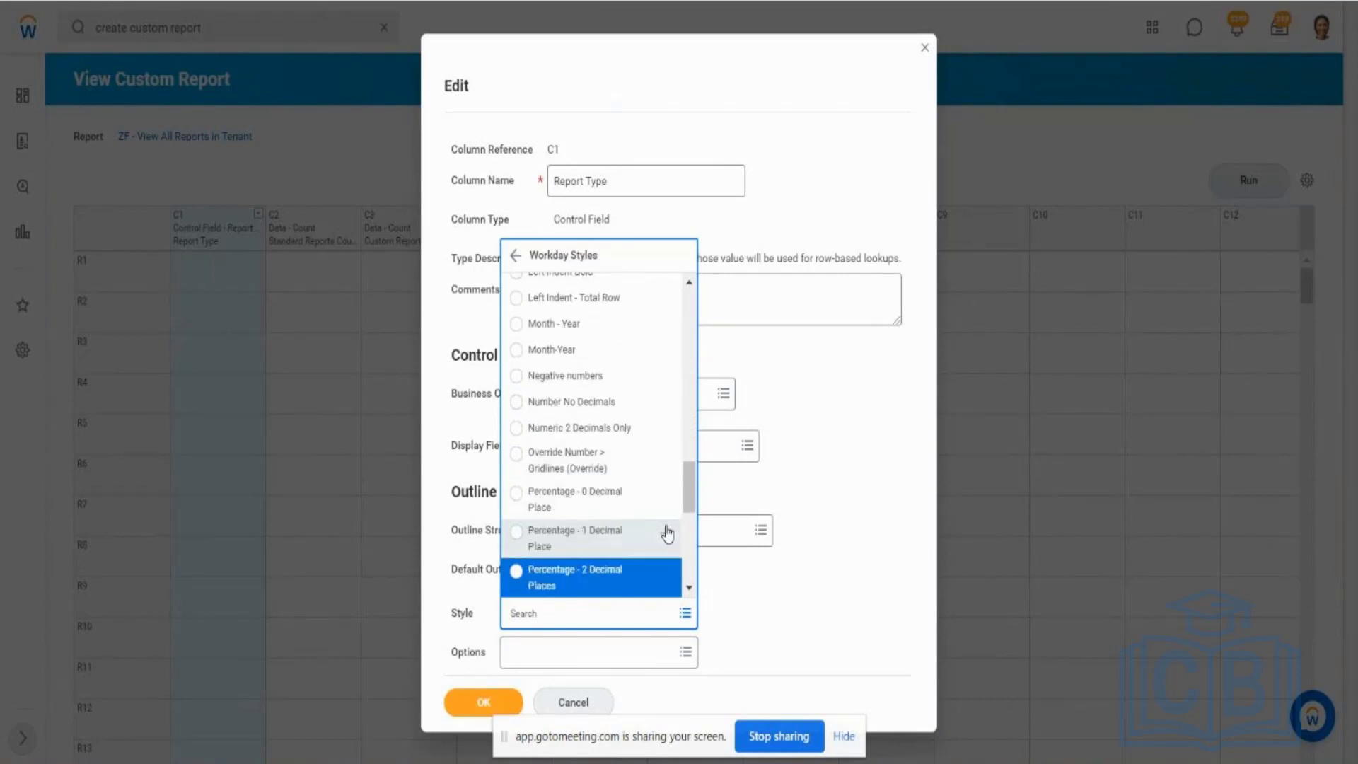
key(Down)
key(Down)
key(Down)
key(Down)
key(Down)
key(Down)
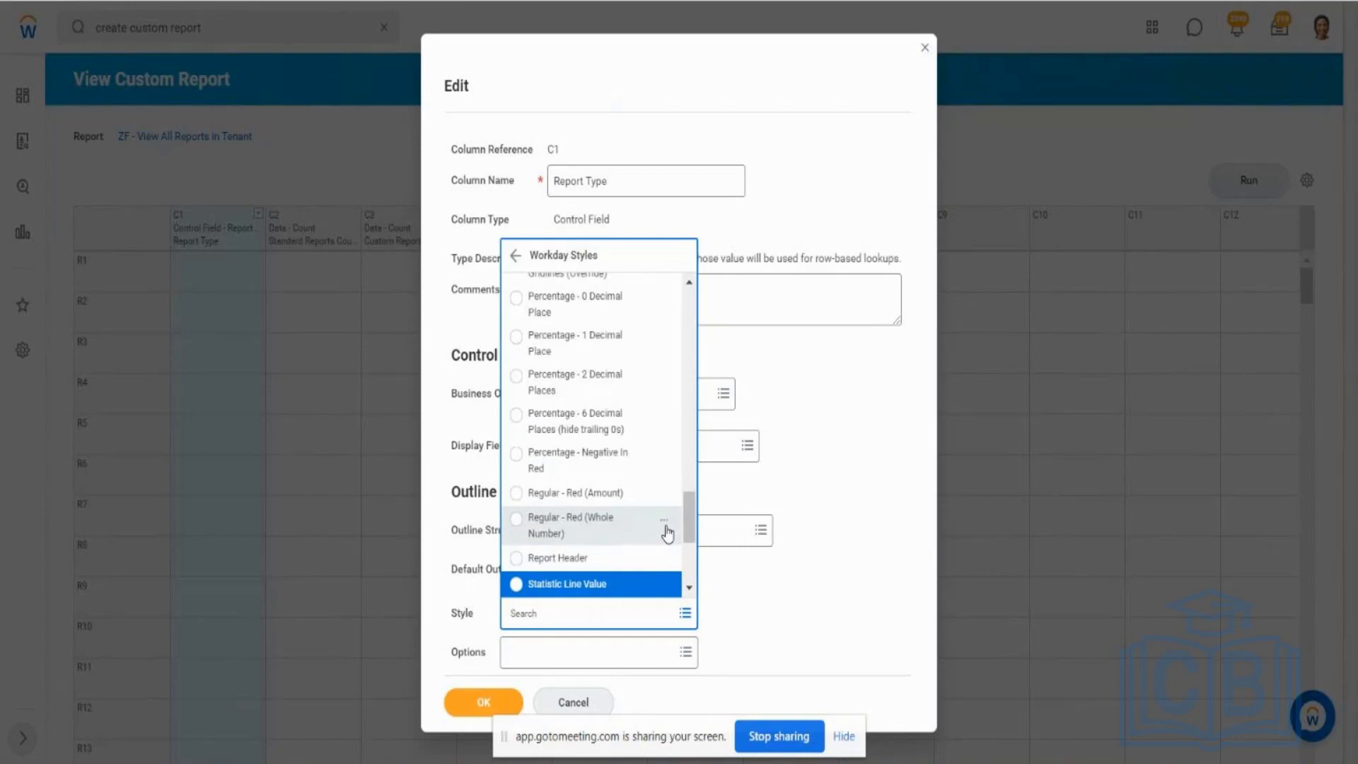
key(Up)
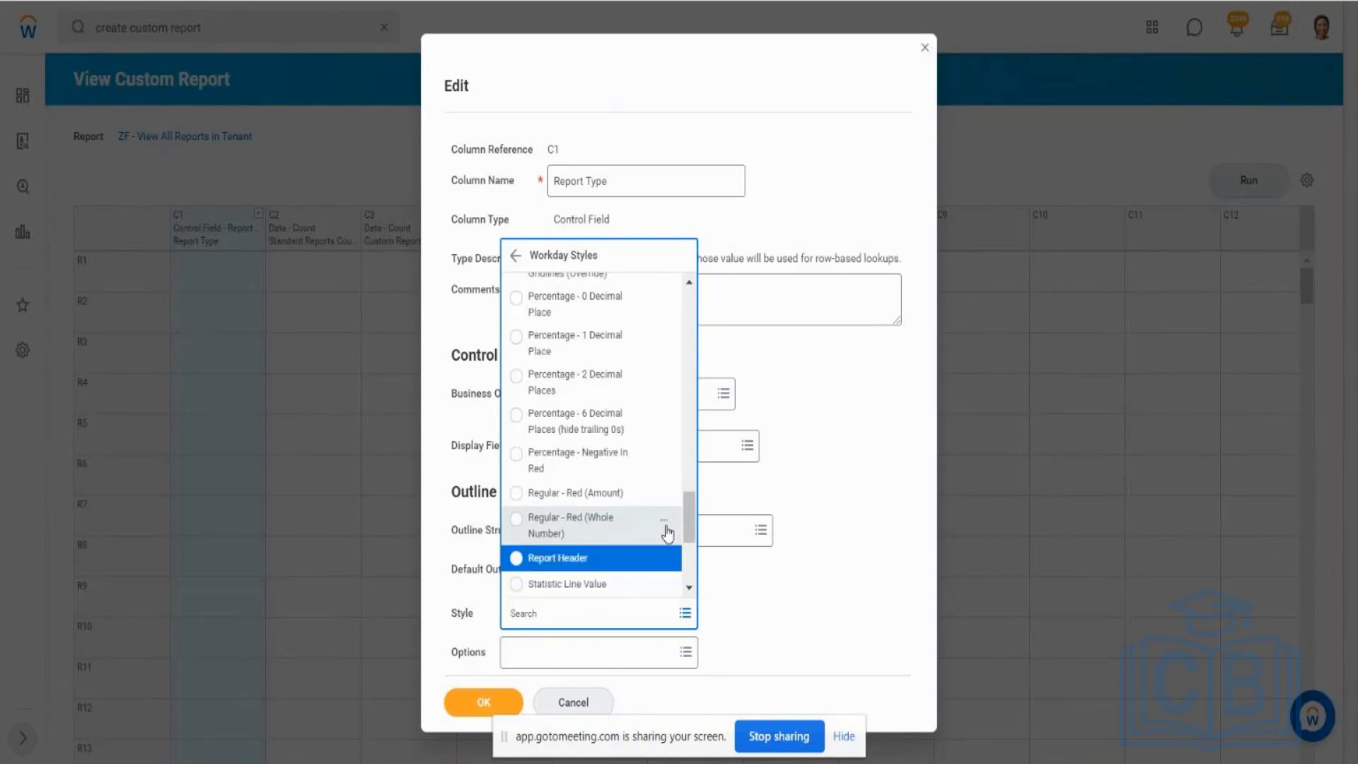
key(Return)
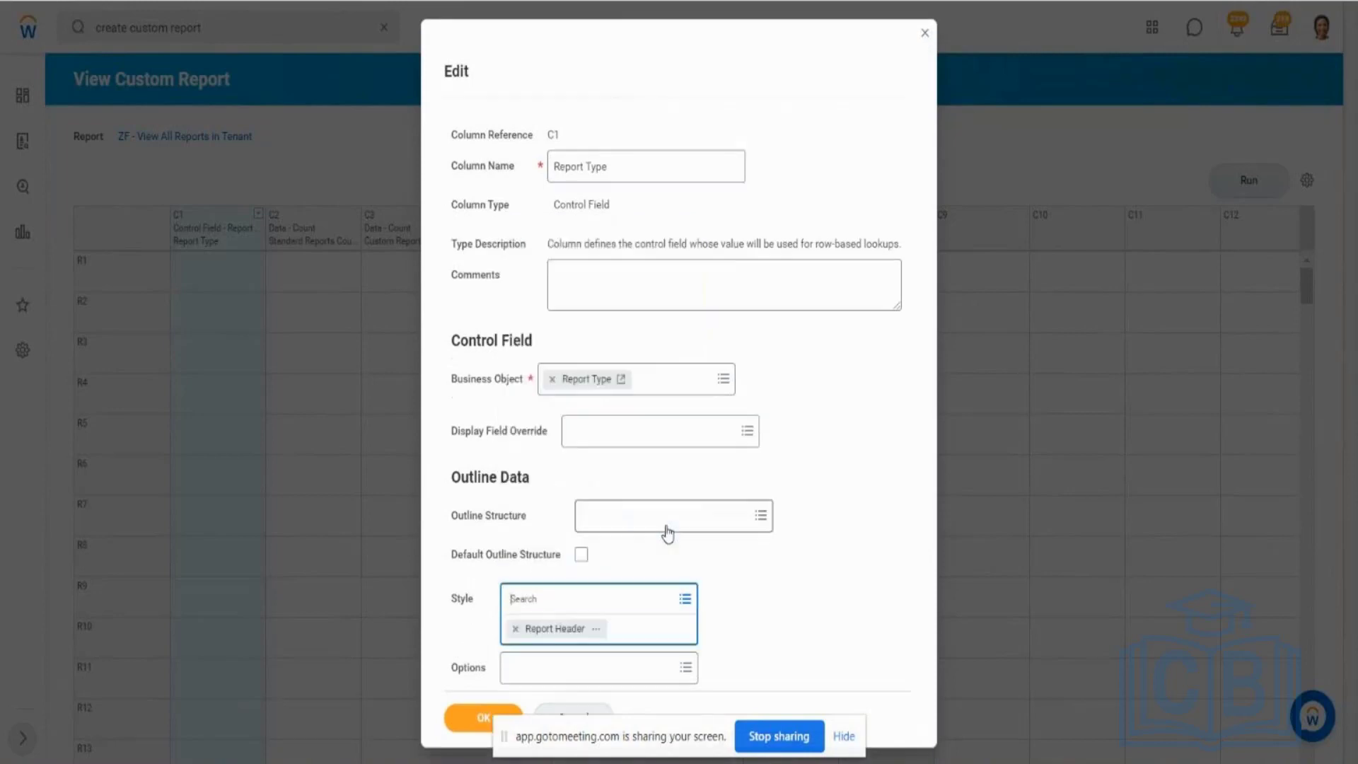
click(840, 546)
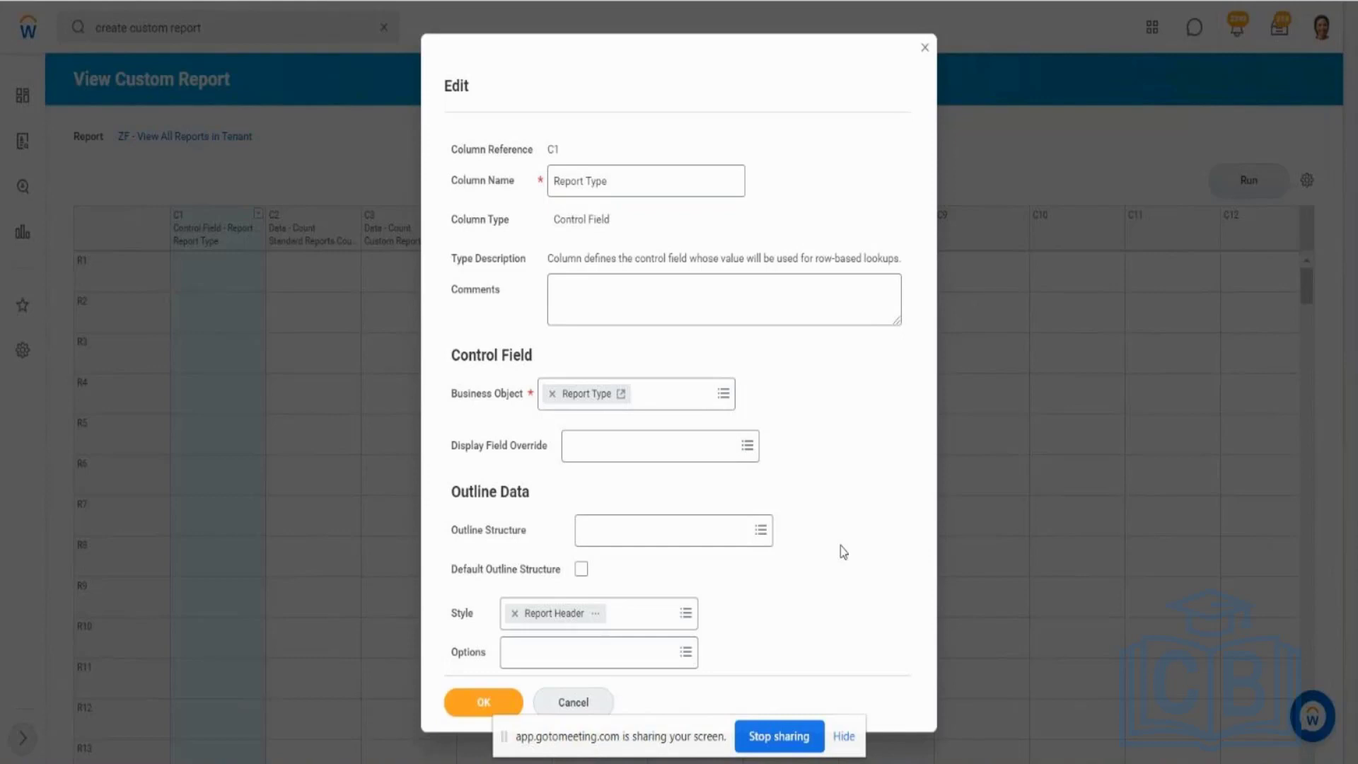
click(486, 703)
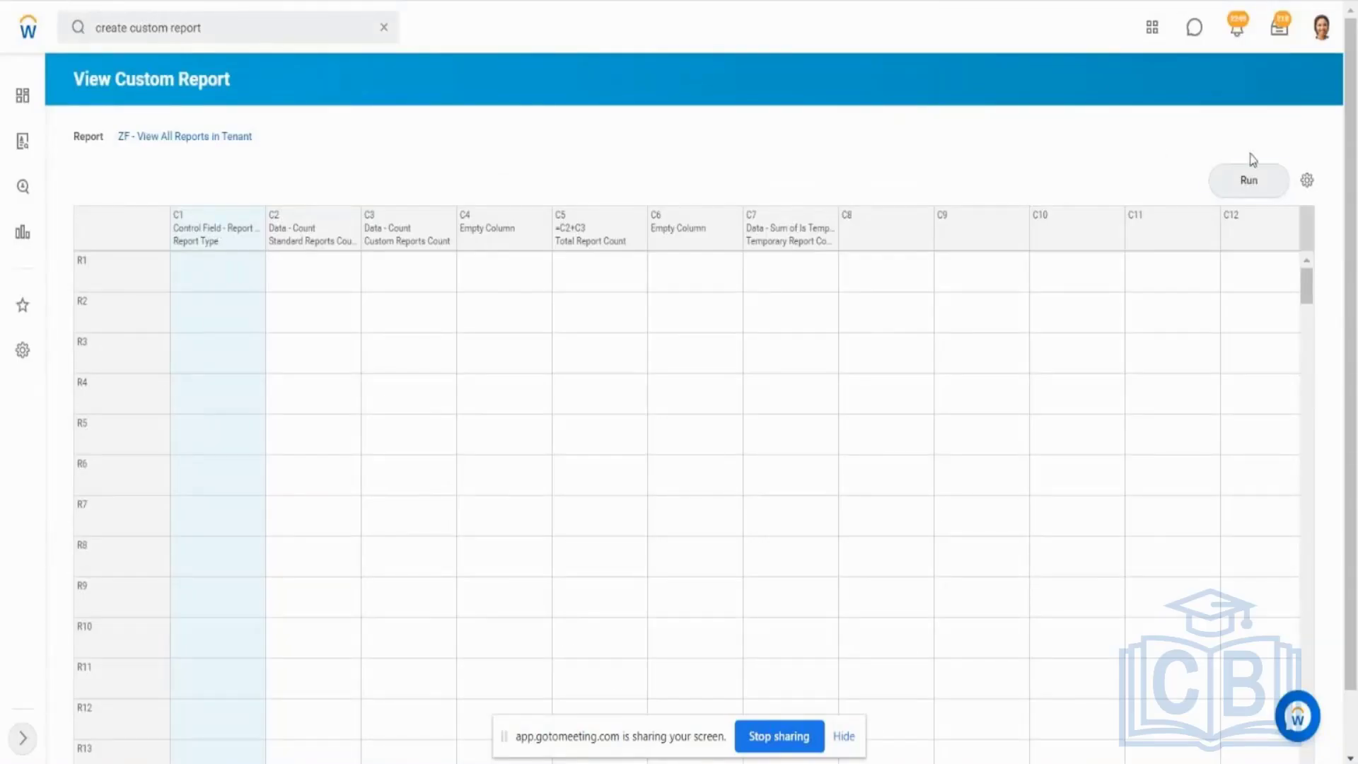
Step: Run the composite report and check the Report Type column's styling and the Total Report Count column
click(1249, 181)
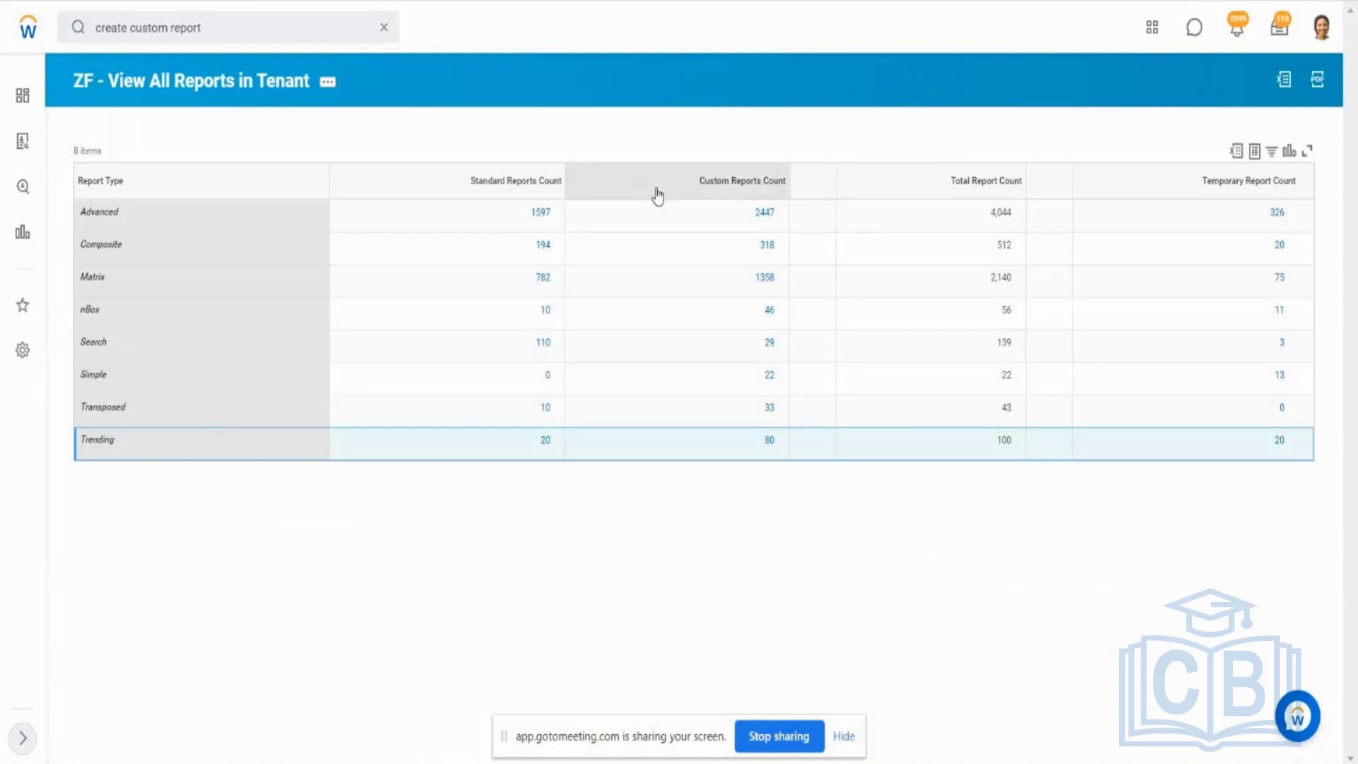
click(991, 185)
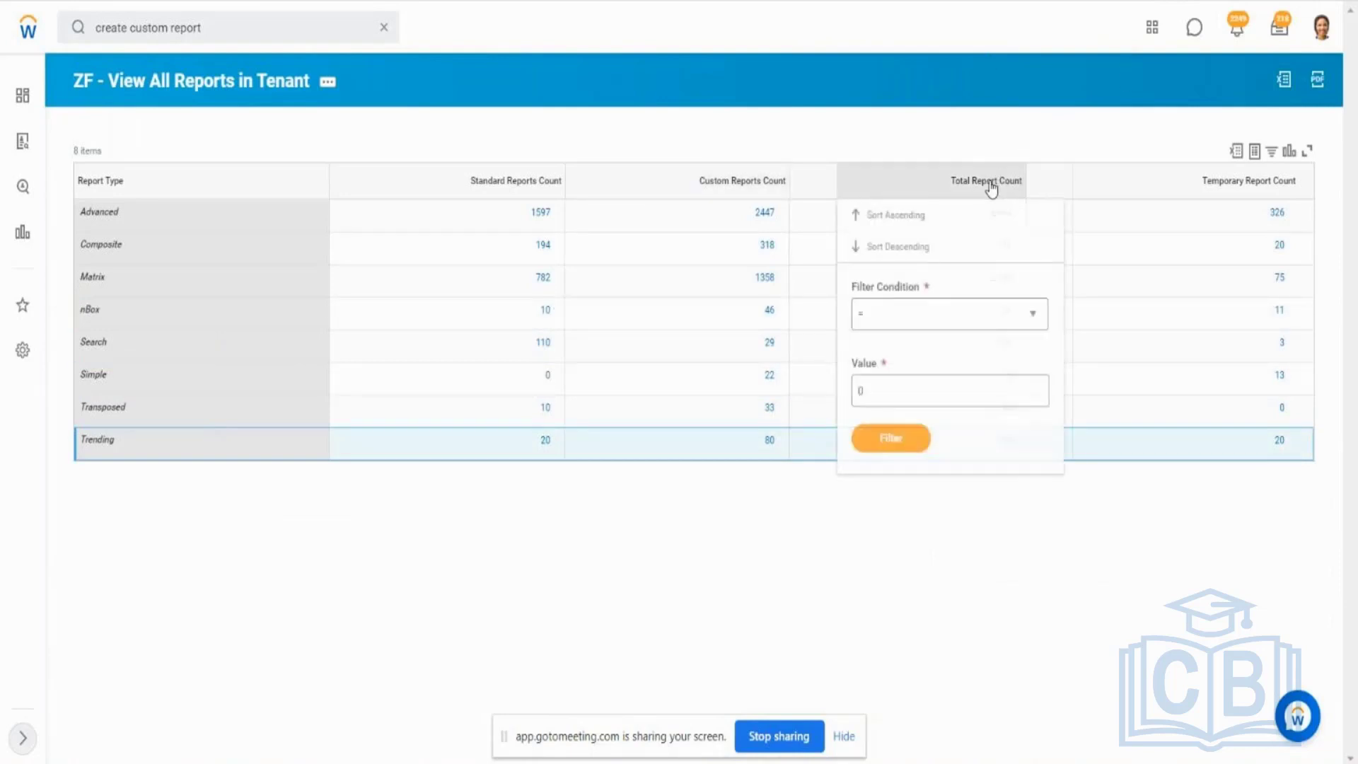
click(230, 81)
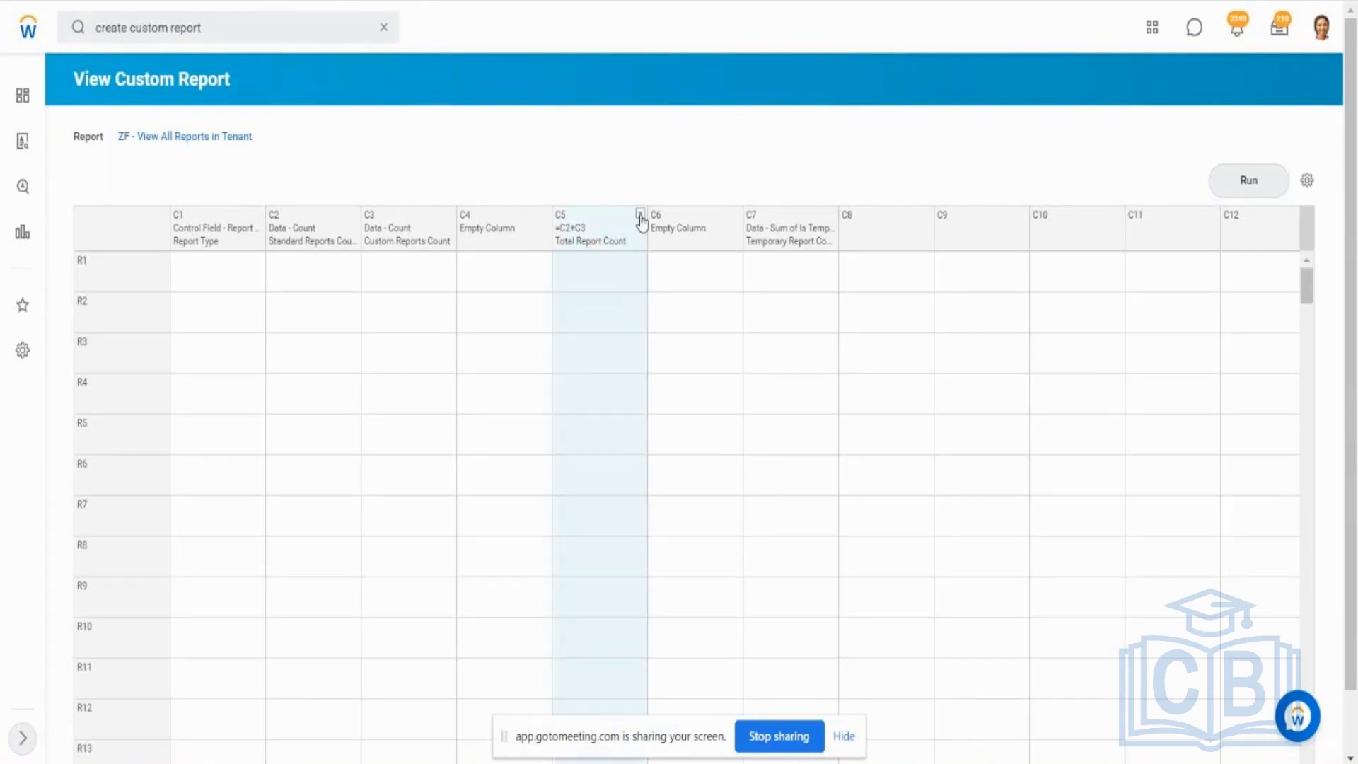
Step: Apply the Workday style Cash Totals to the Total Report Count column C5 and rerun the report
click(640, 215)
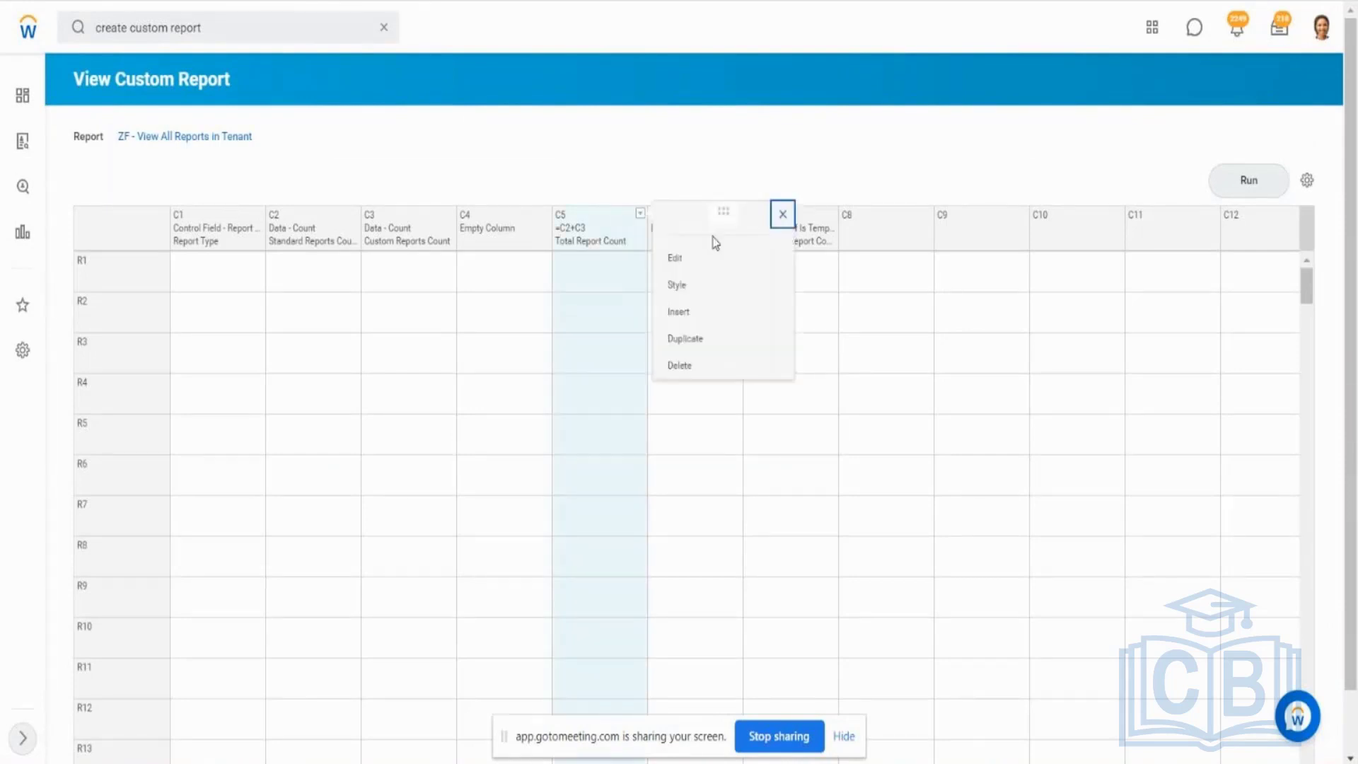
click(682, 287)
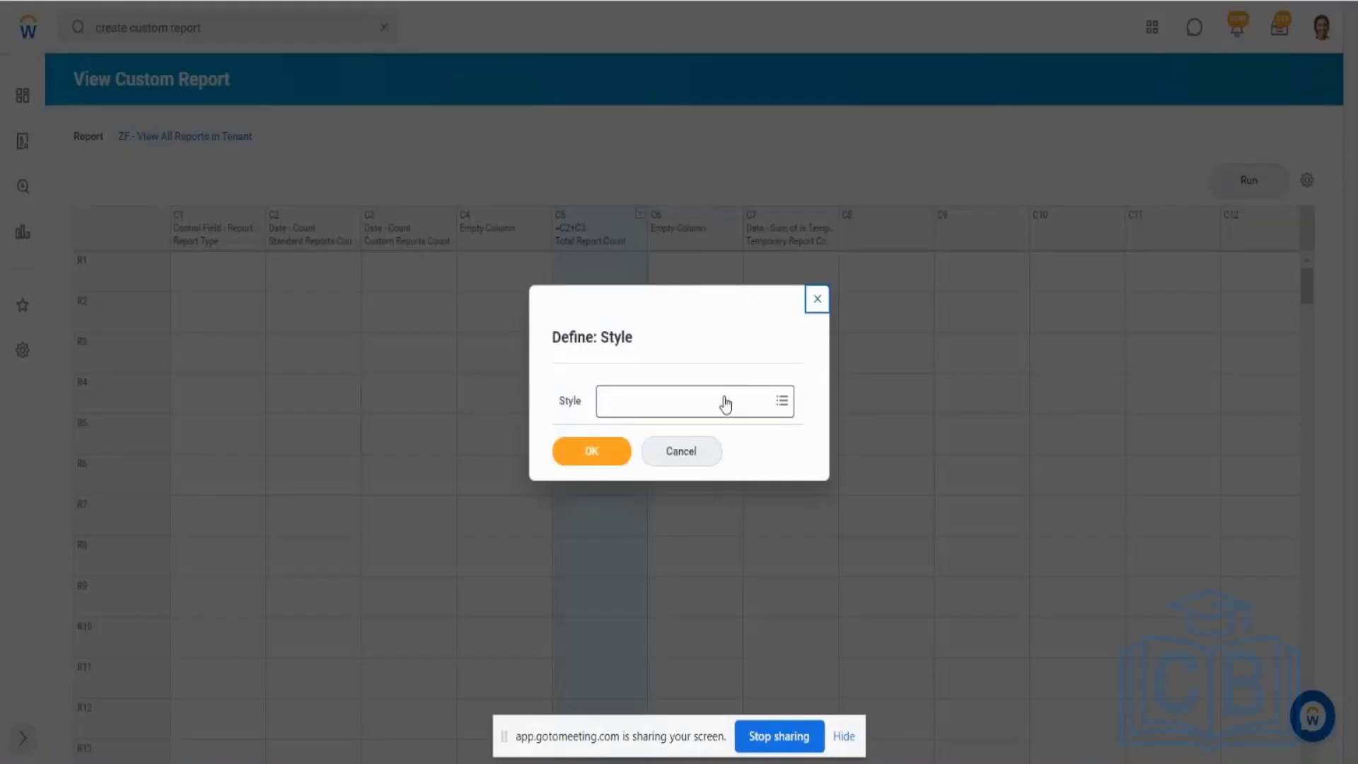
click(724, 399)
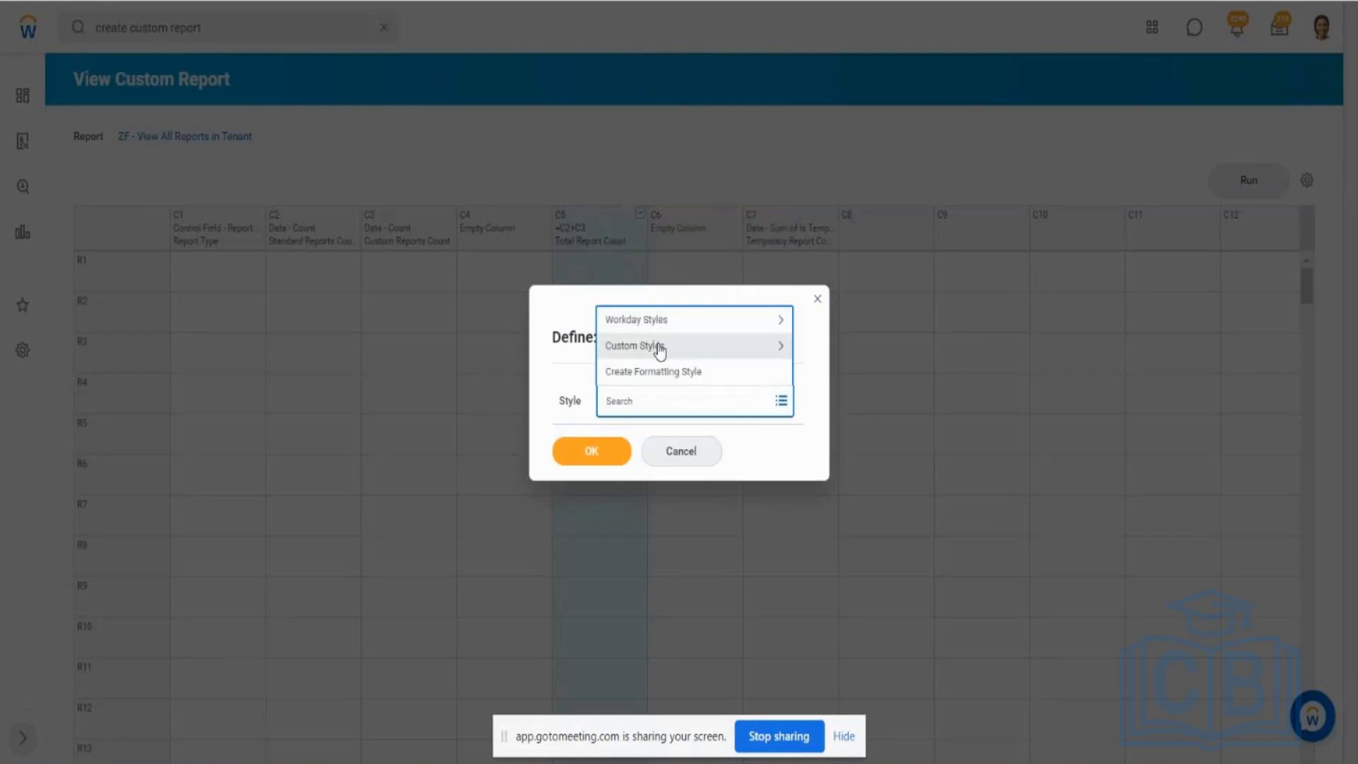
click(685, 321)
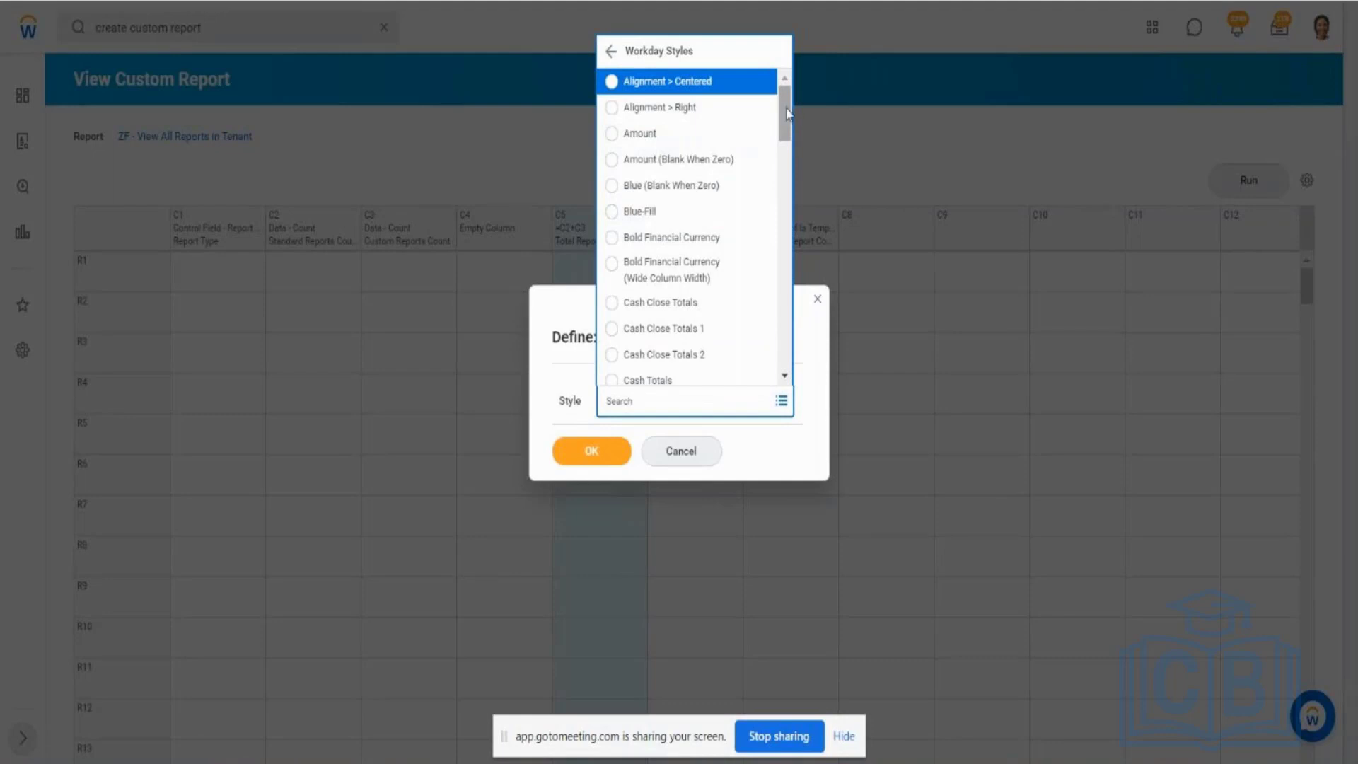
drag(787, 114, 787, 120)
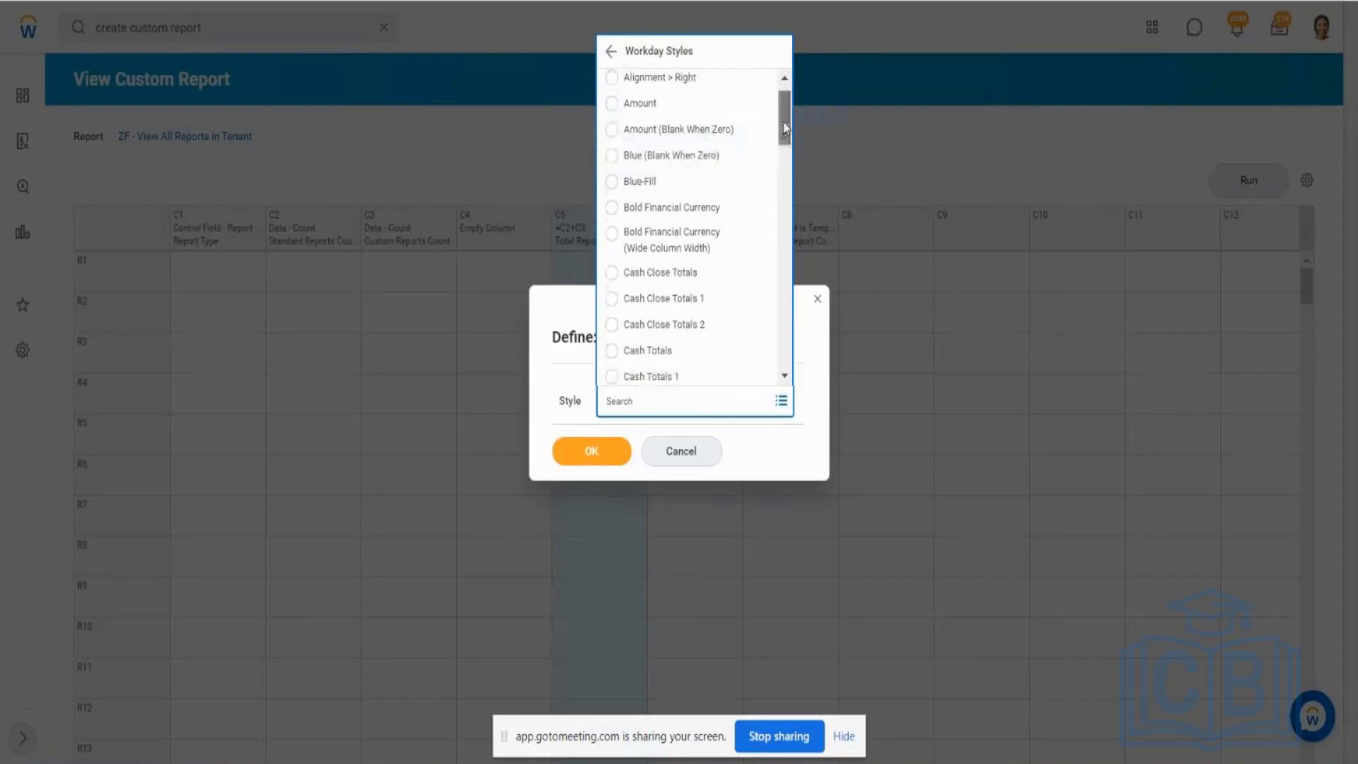
drag(785, 128, 789, 163)
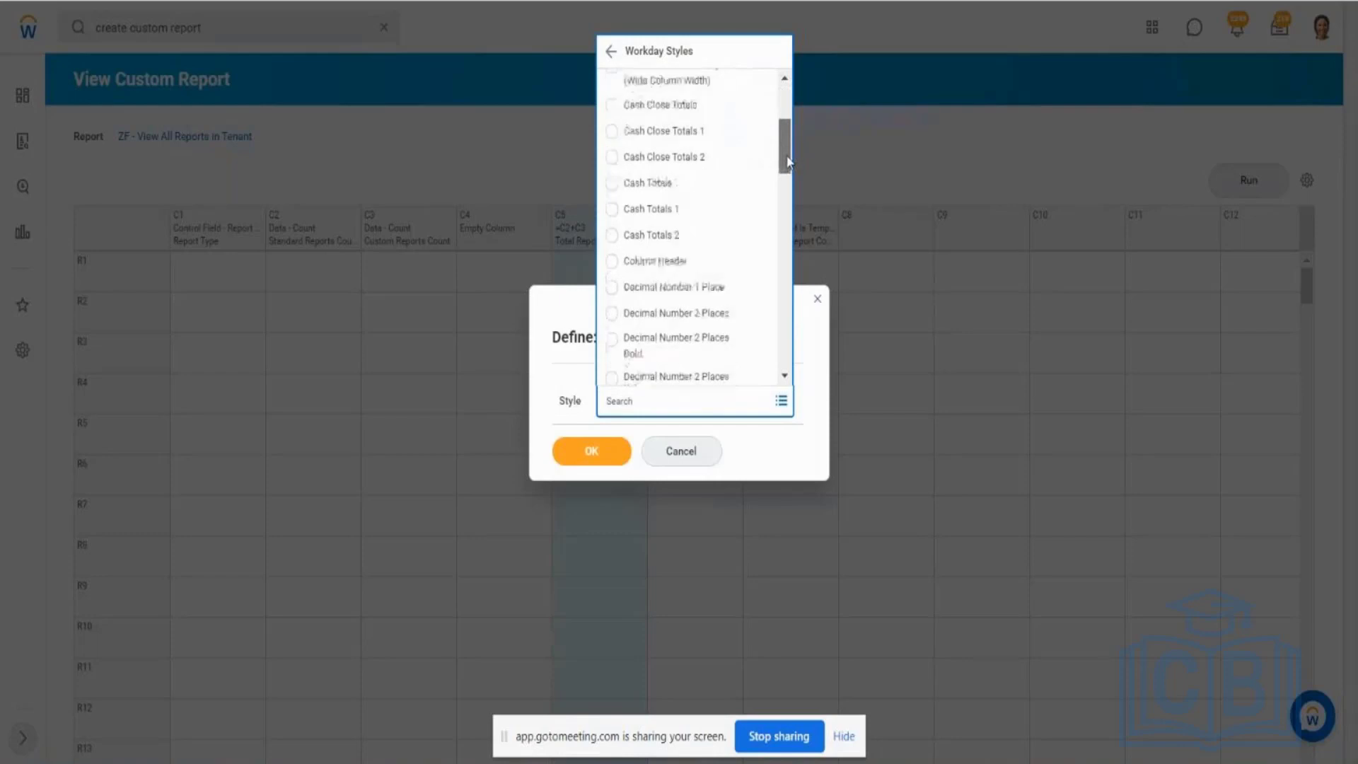
click(672, 186)
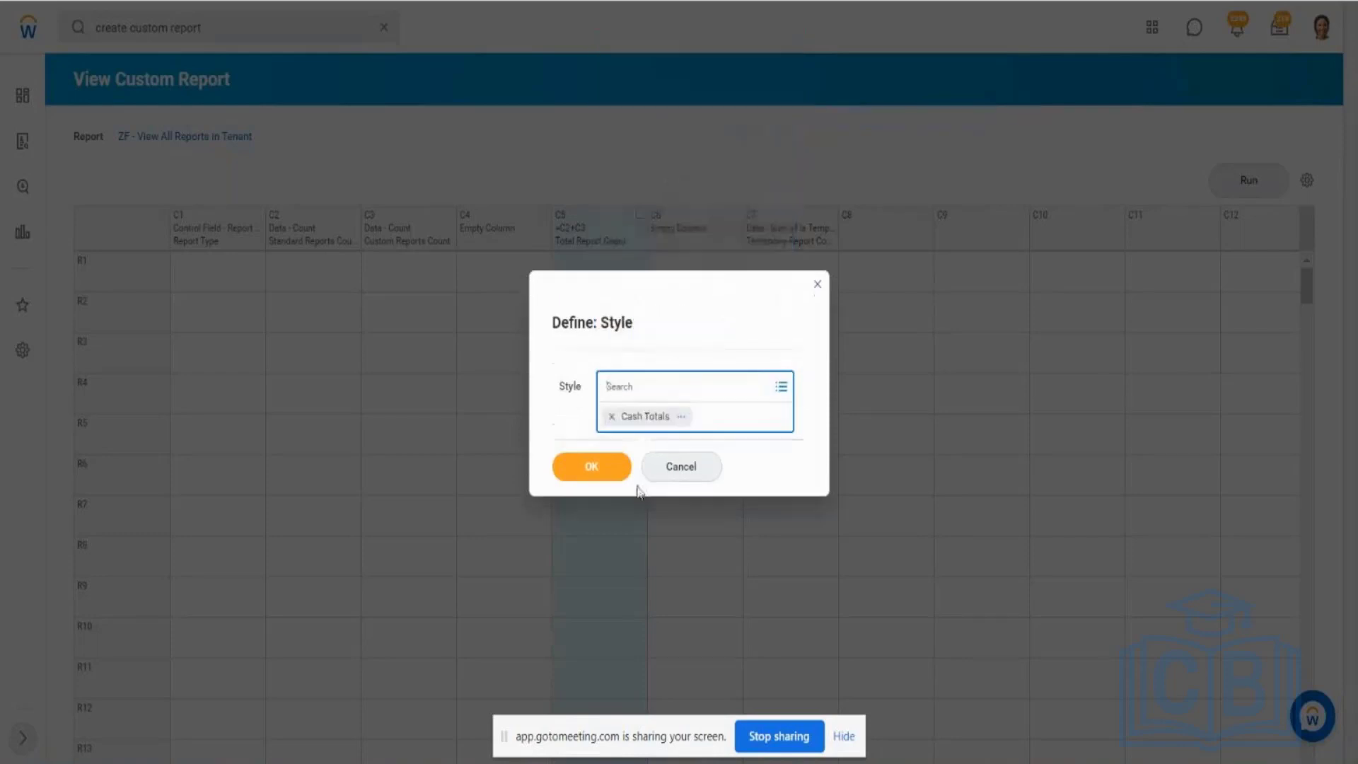
click(603, 465)
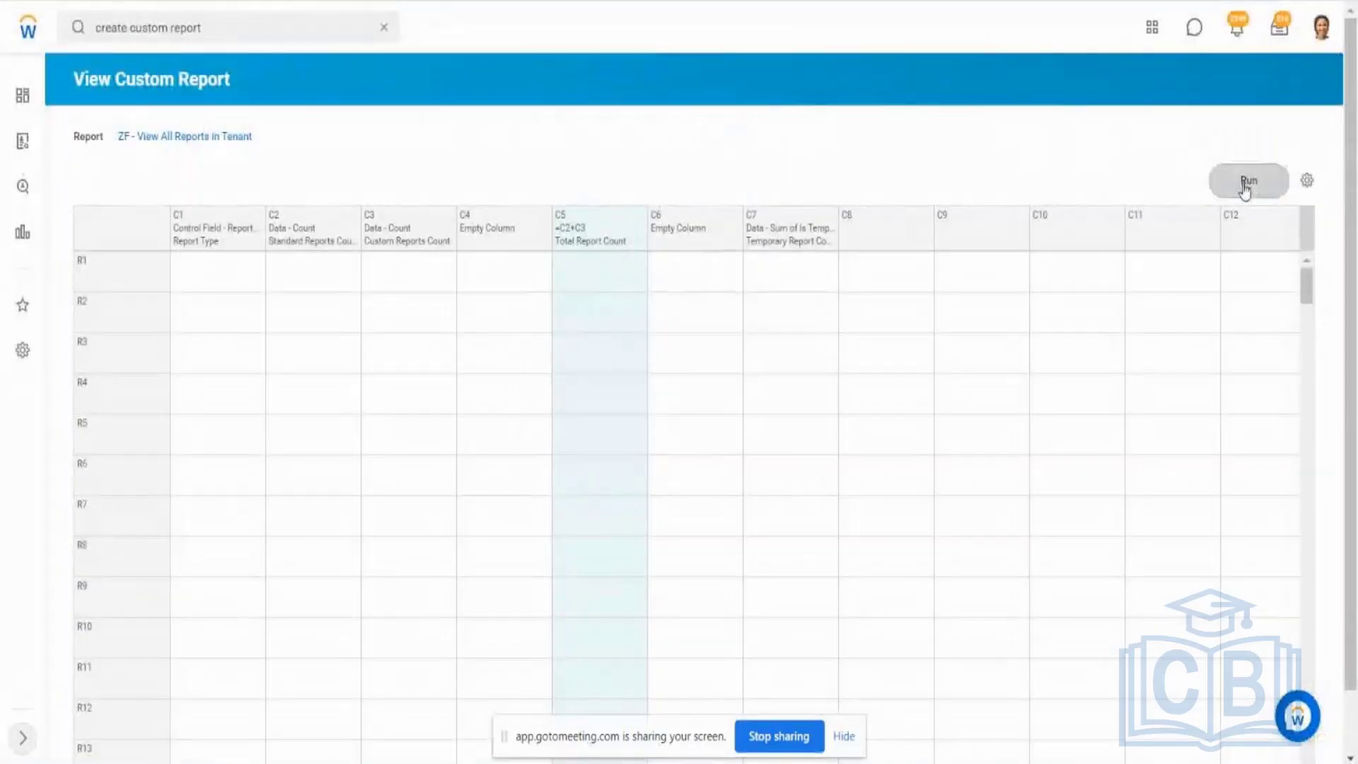
click(1245, 187)
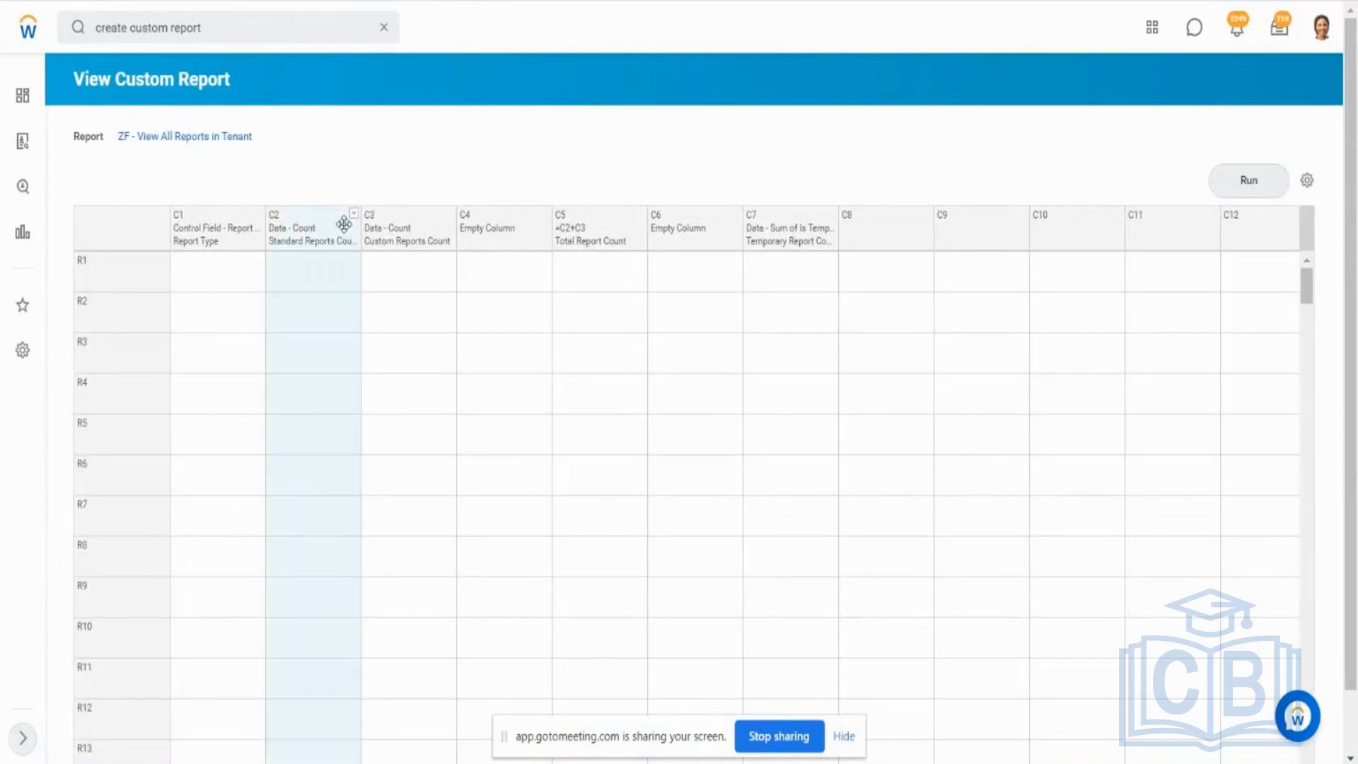
Step: Choose the Workday style Blue (Blank When Zero) for the Standard Reports Count column C2
click(451, 212)
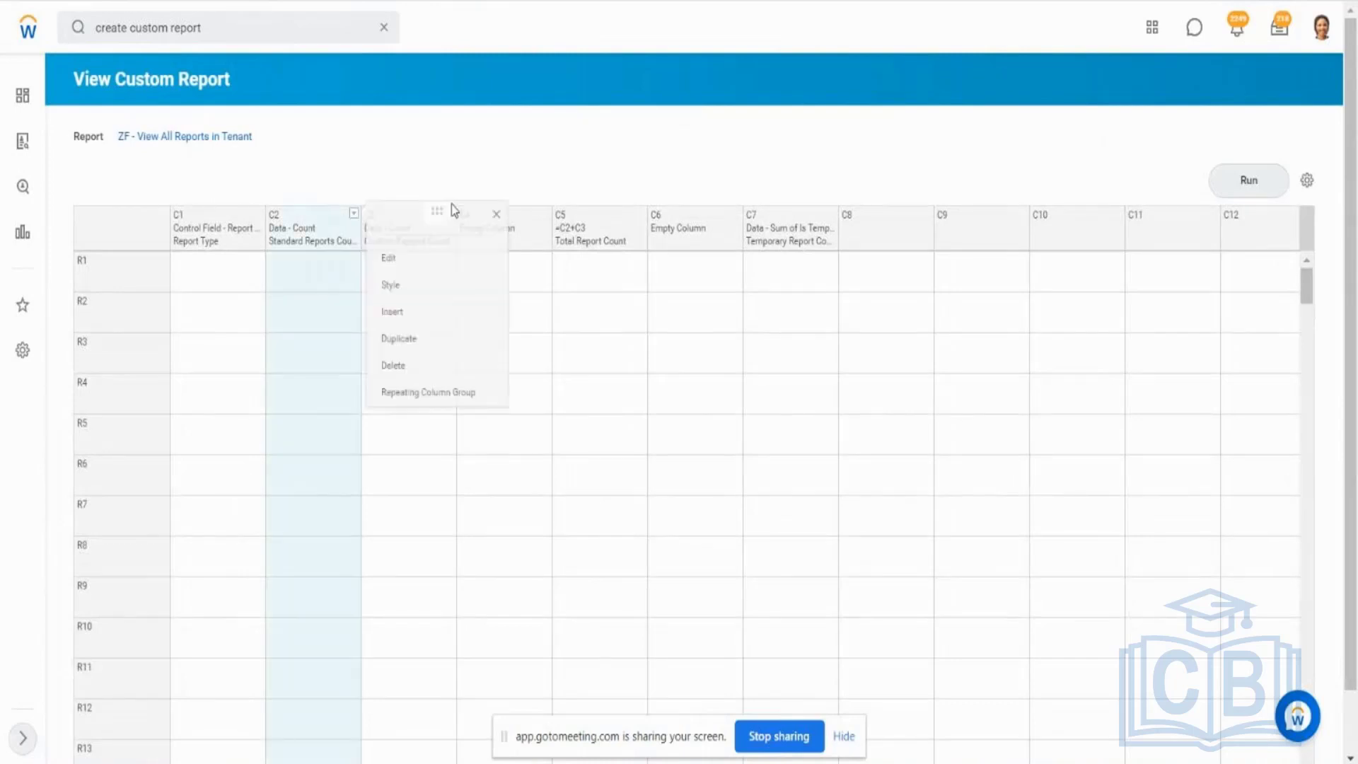
click(393, 286)
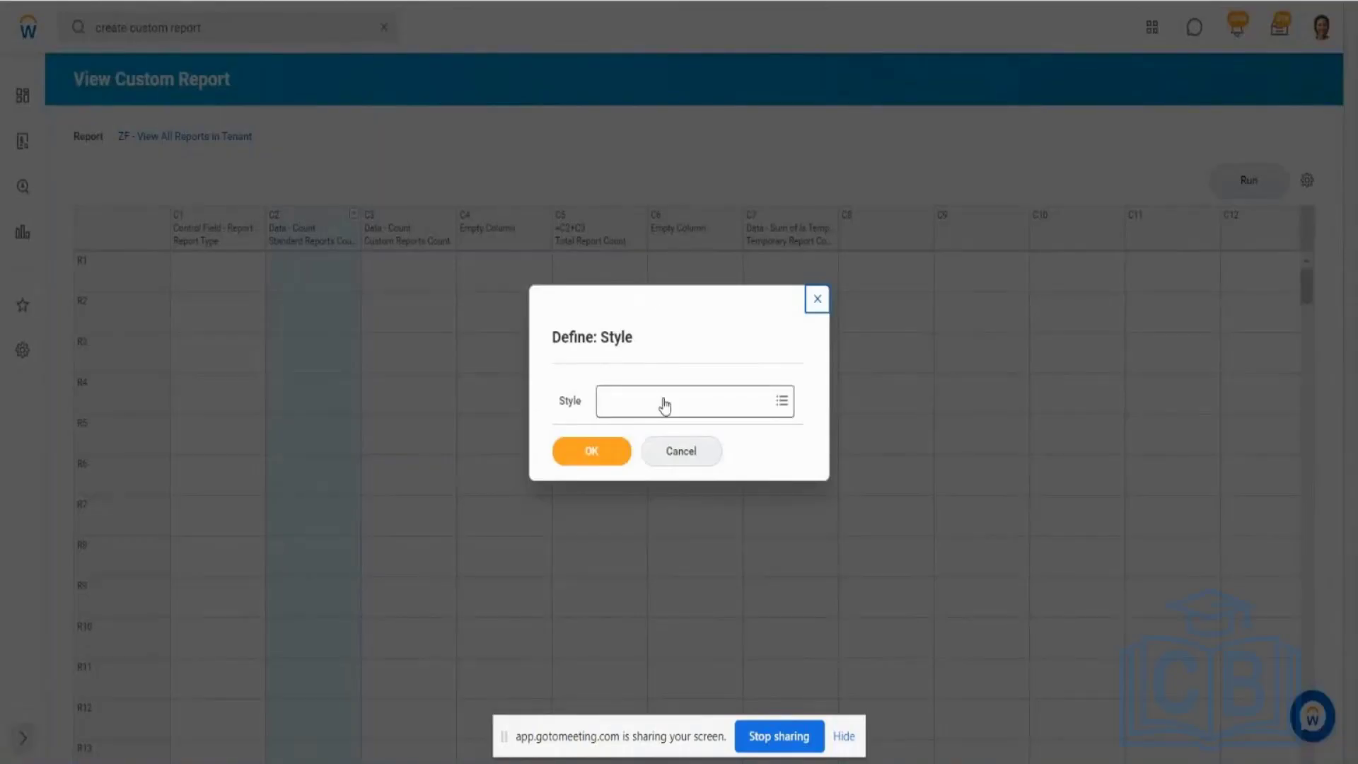
click(664, 405)
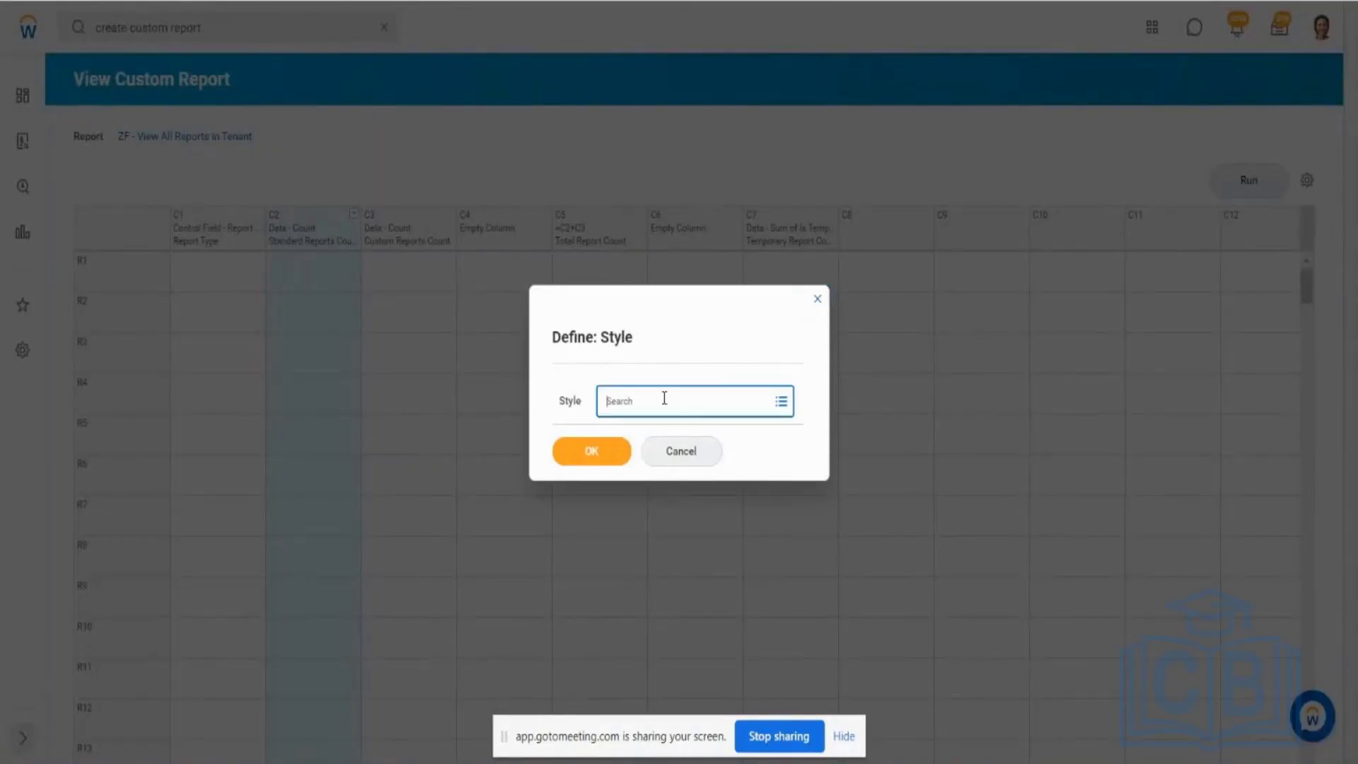
click(665, 320)
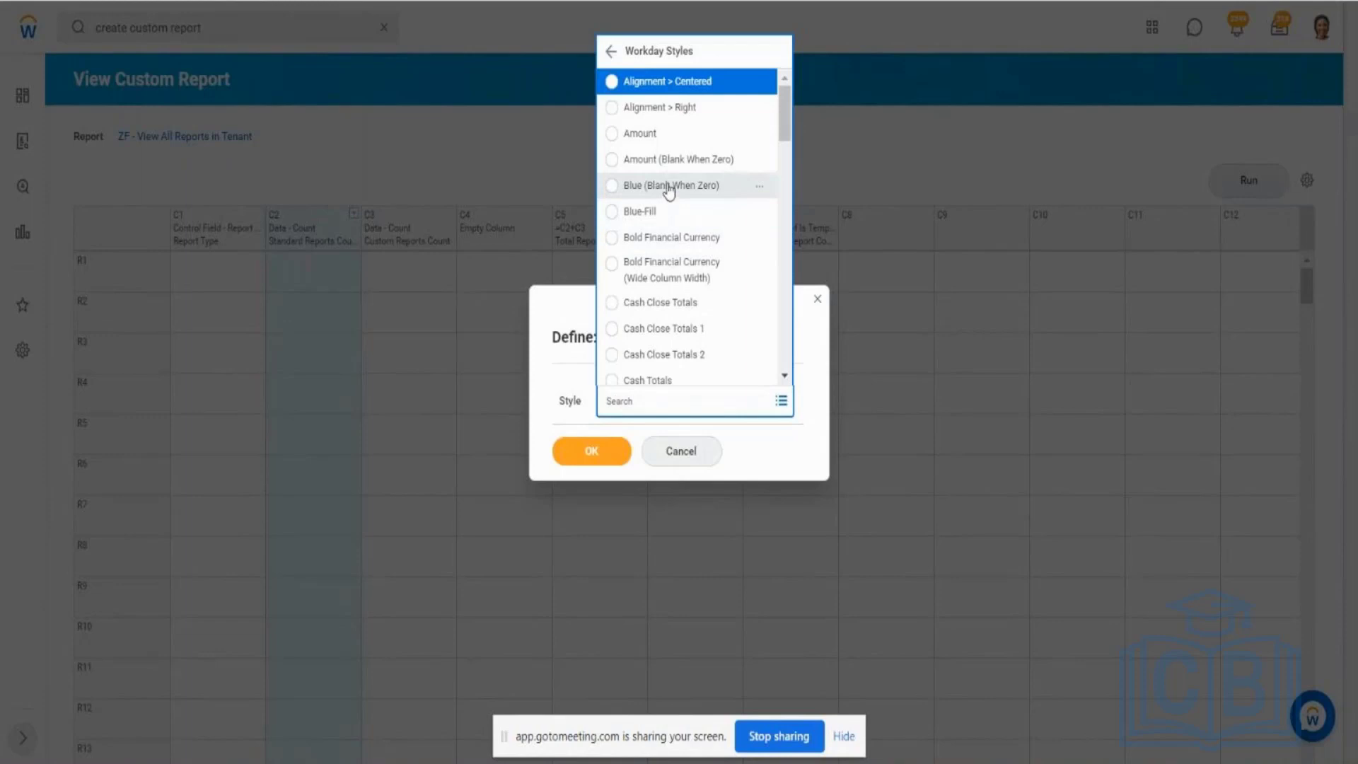
click(669, 187)
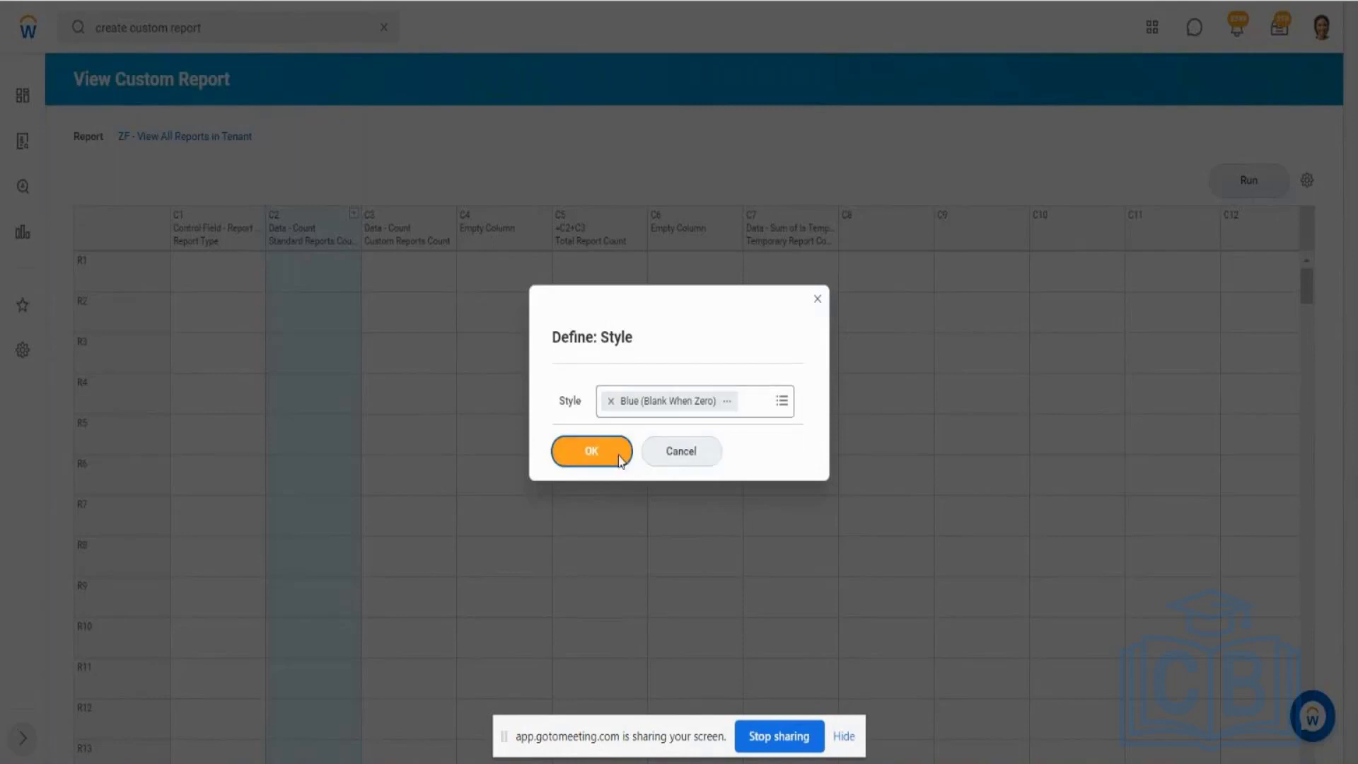
Step: Apply the Blue (Blank When Zero) style to the Standard Reports Count column and run the report to compare counts by report type
click(1251, 201)
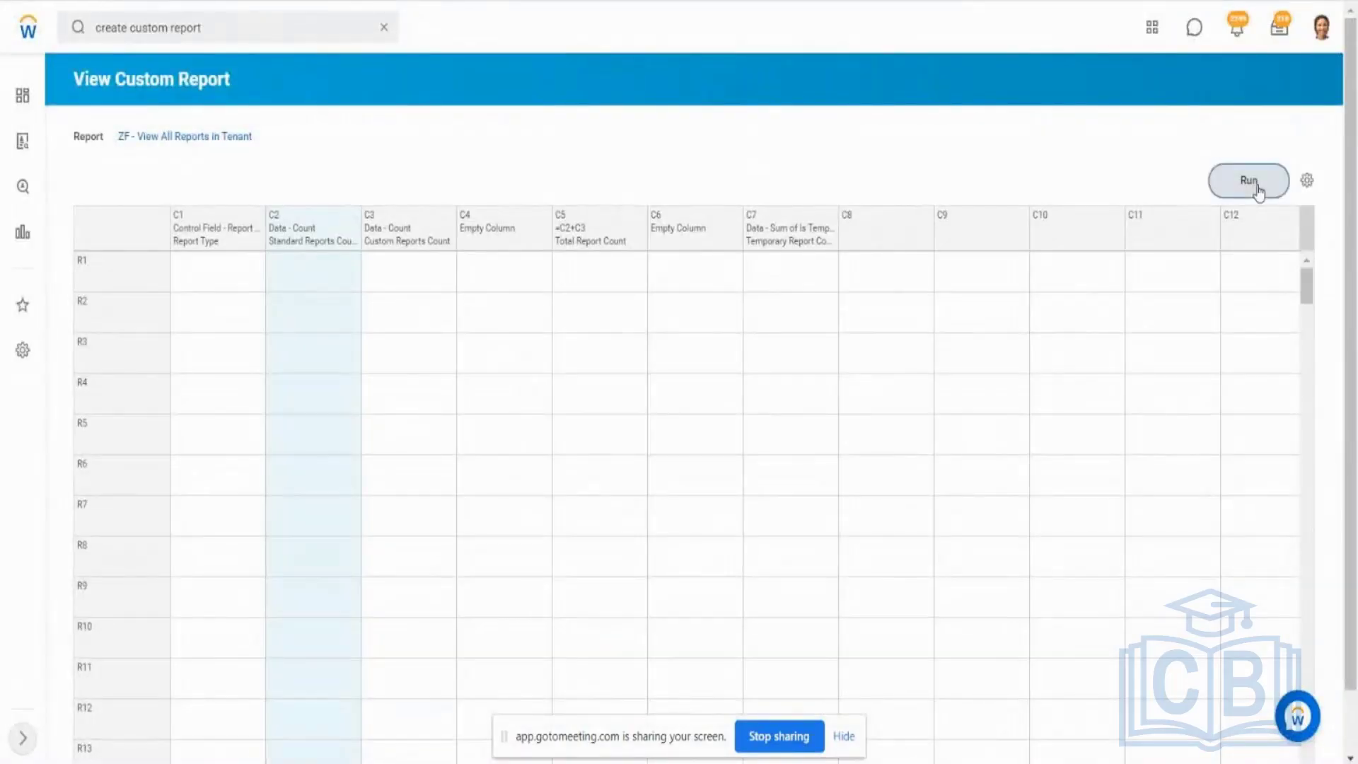
click(1256, 186)
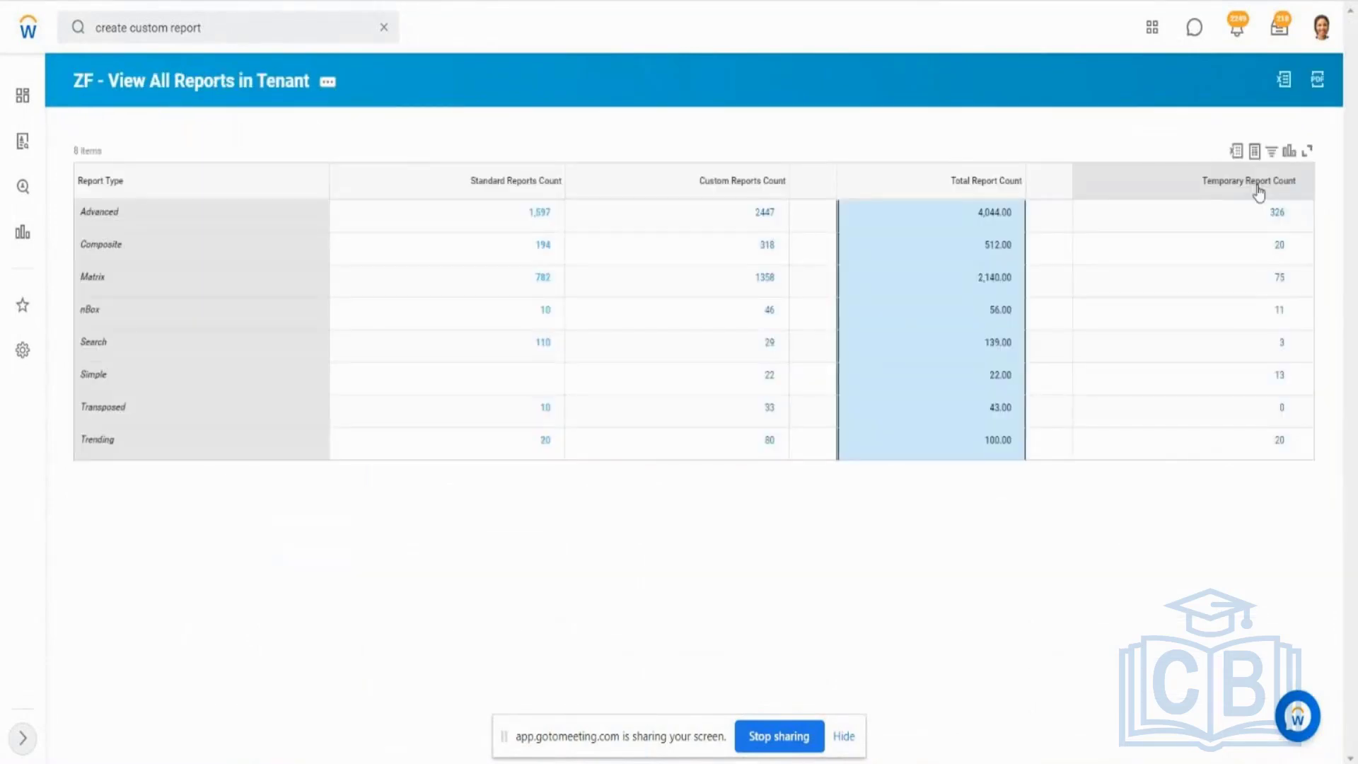
mouse_move(546, 353)
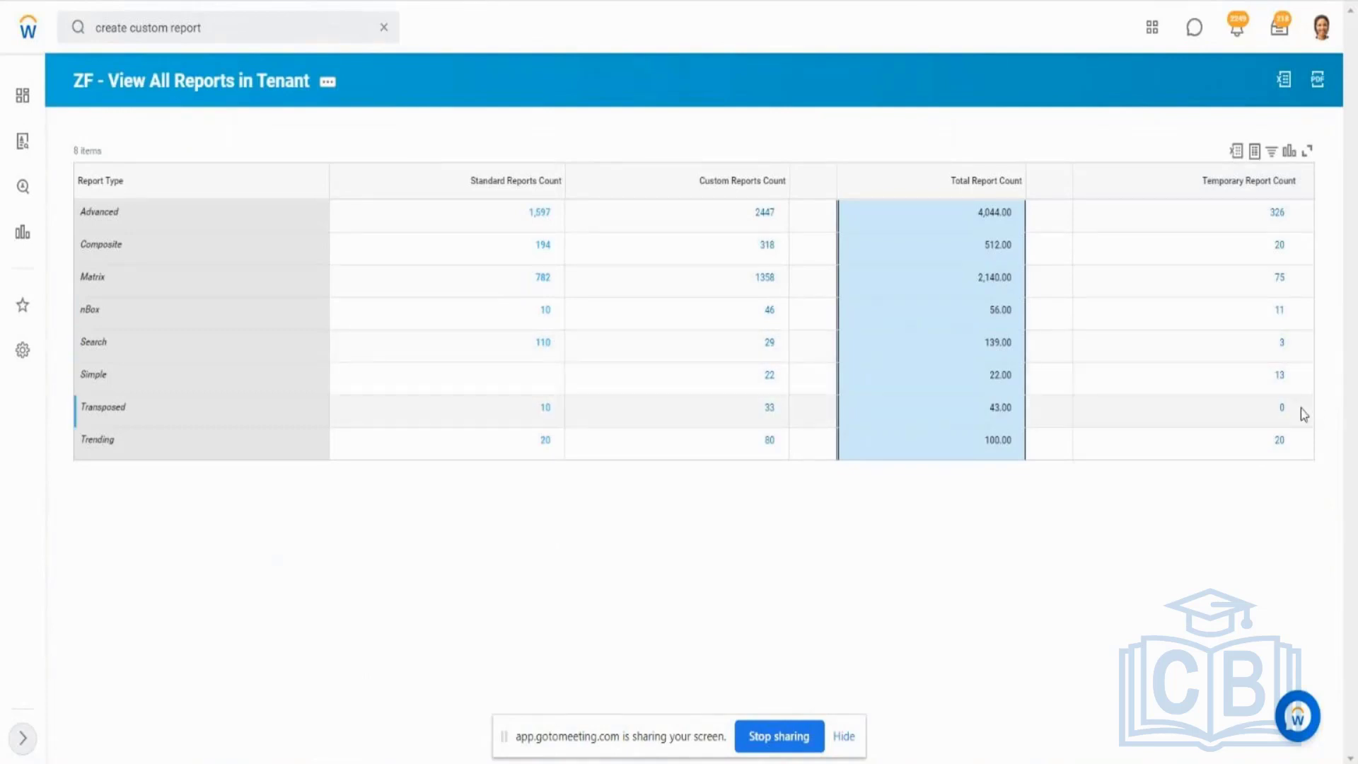
drag(1290, 414, 1277, 412)
click(540, 376)
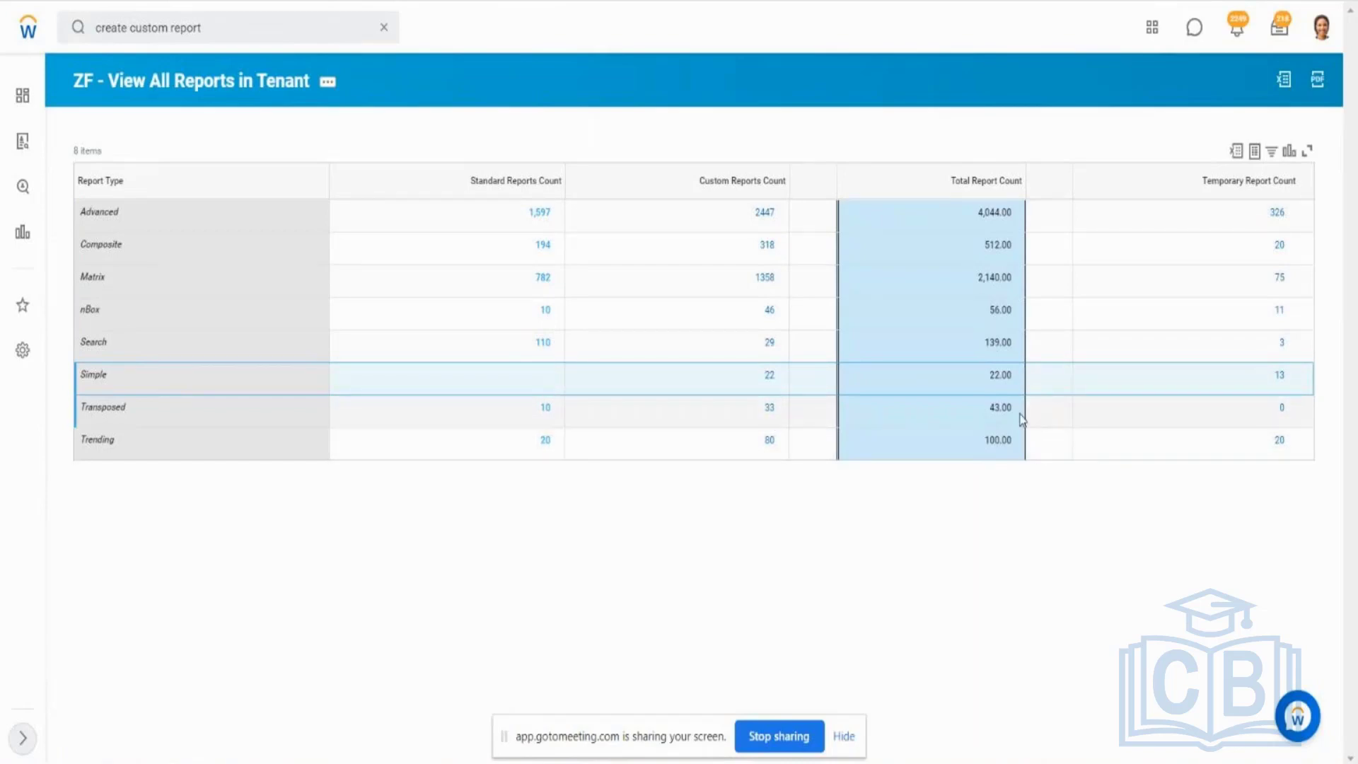
drag(1021, 415, 987, 411)
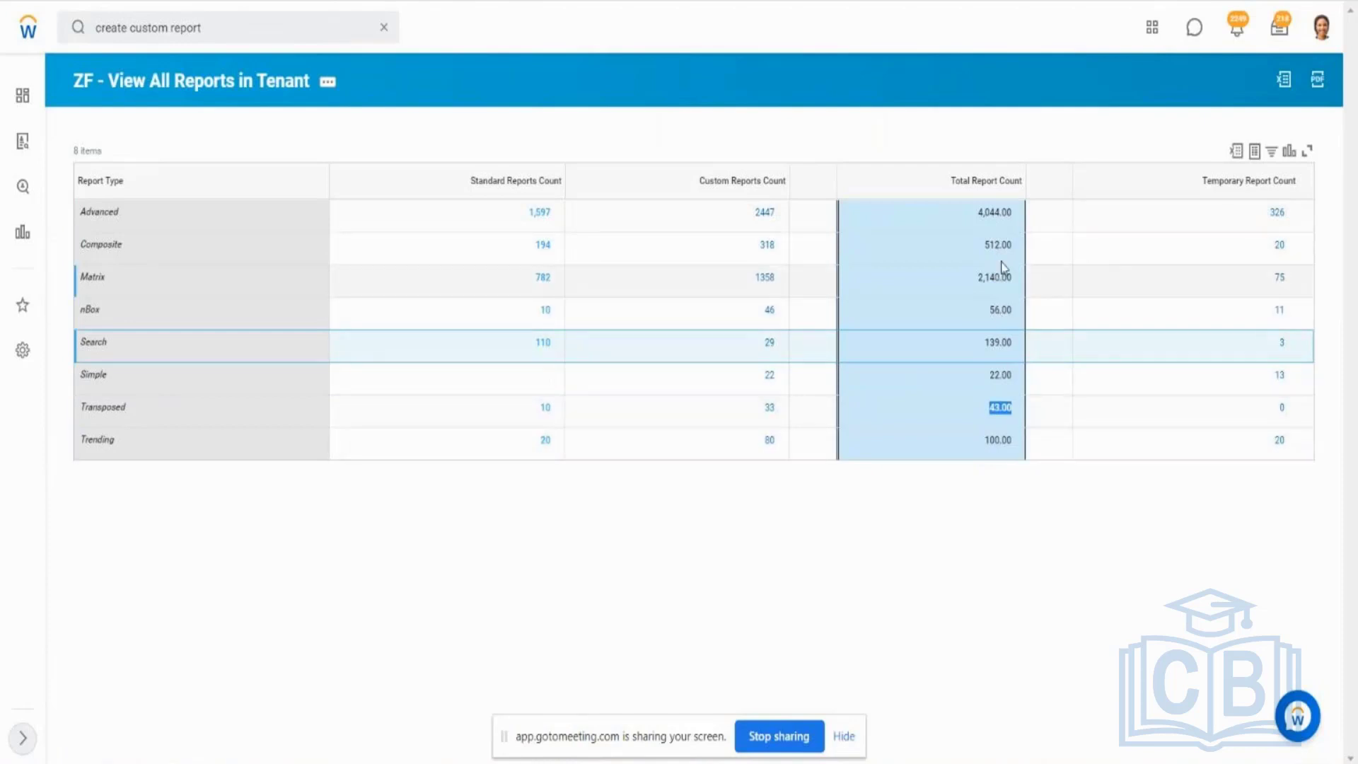
click(609, 495)
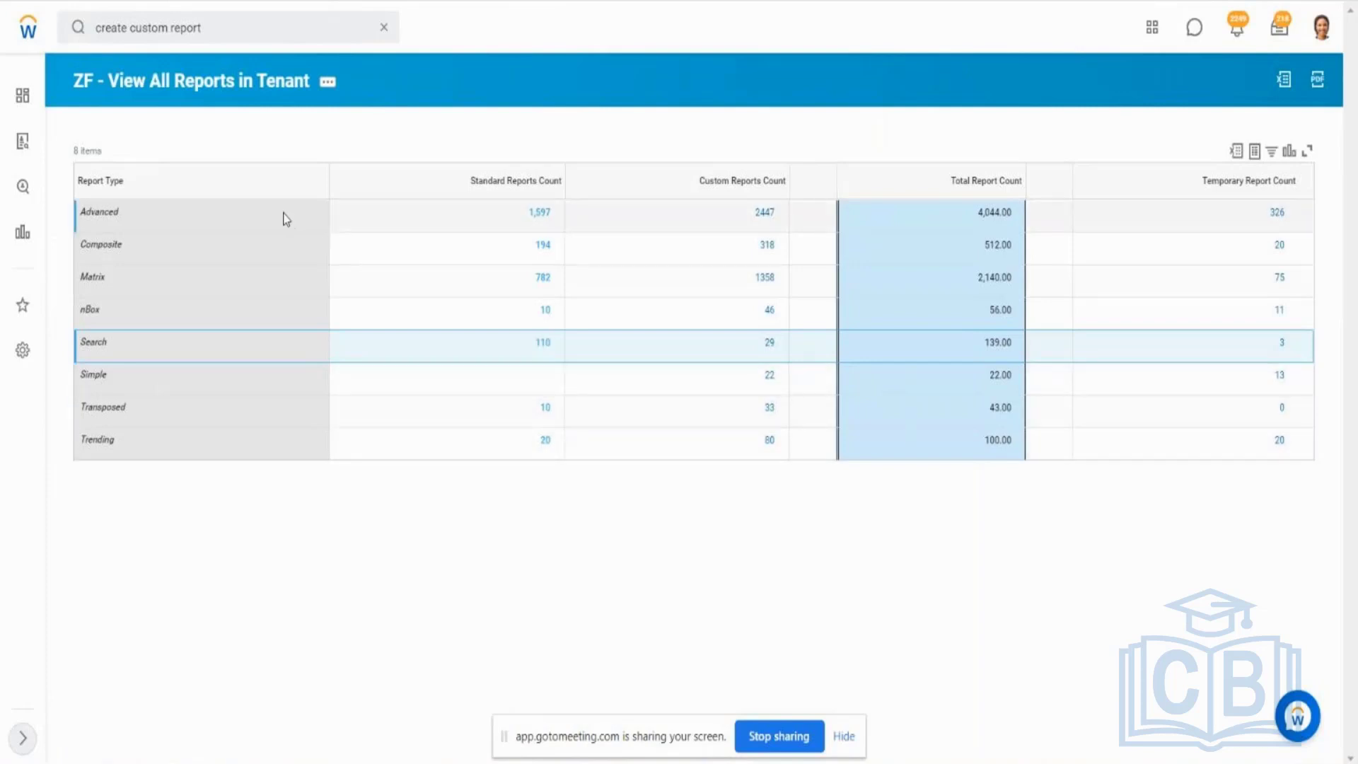
Step: Return to the report's row and column layout and run the report again
click(531, 185)
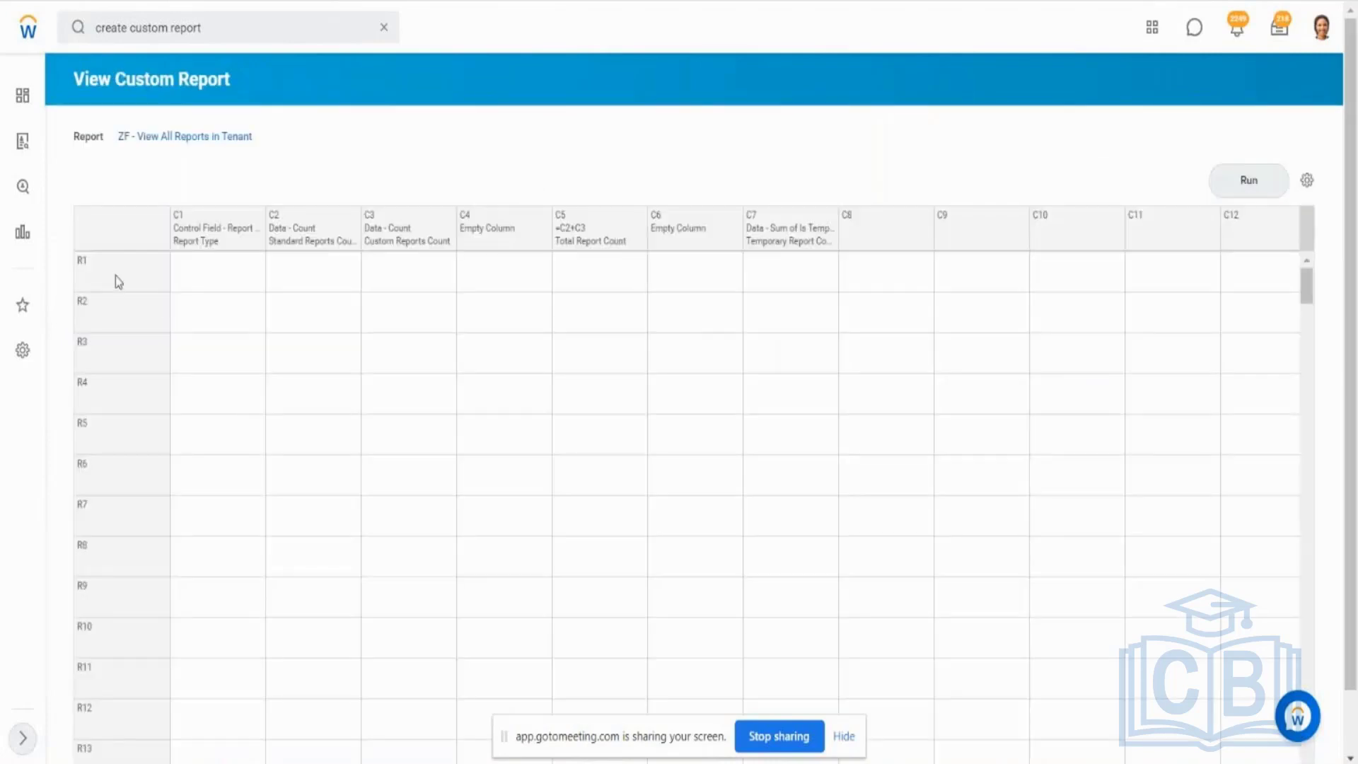
mouse_move(116, 276)
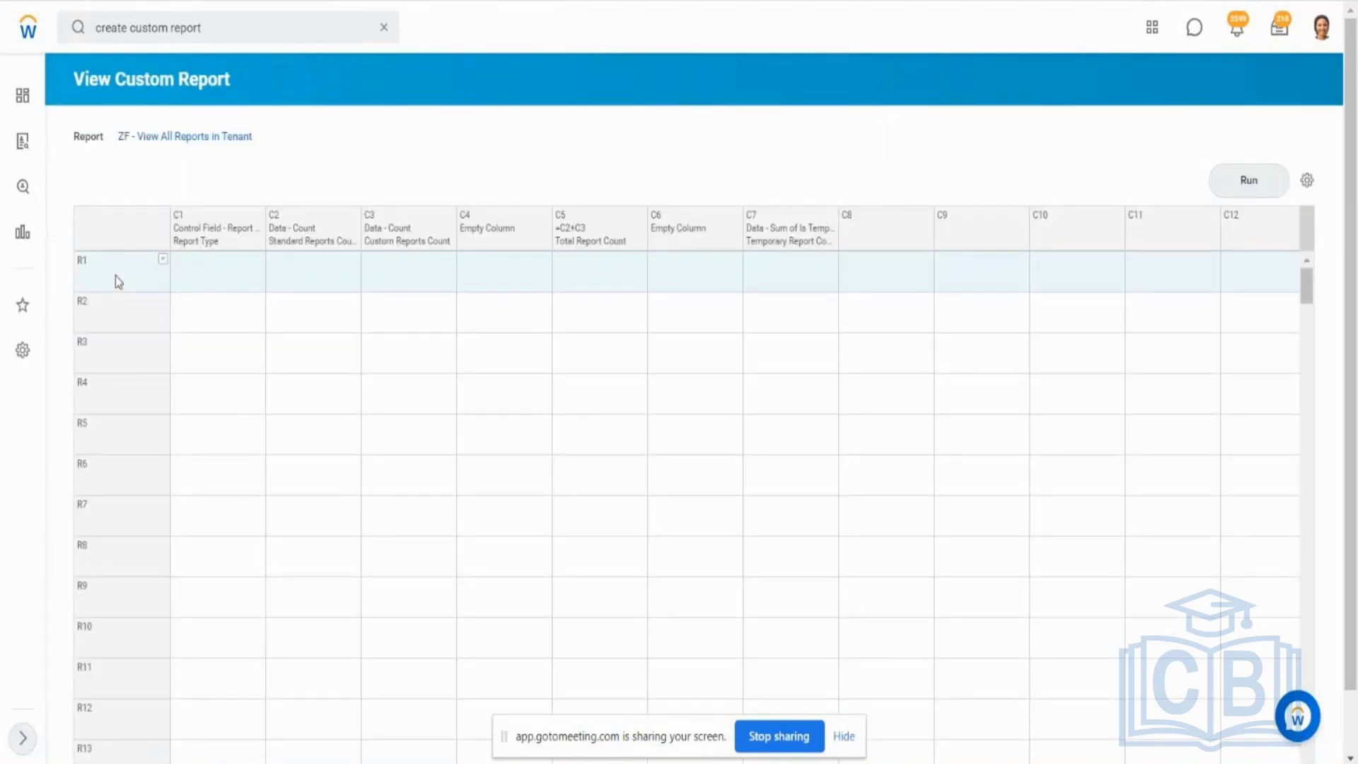
click(209, 138)
click(1244, 183)
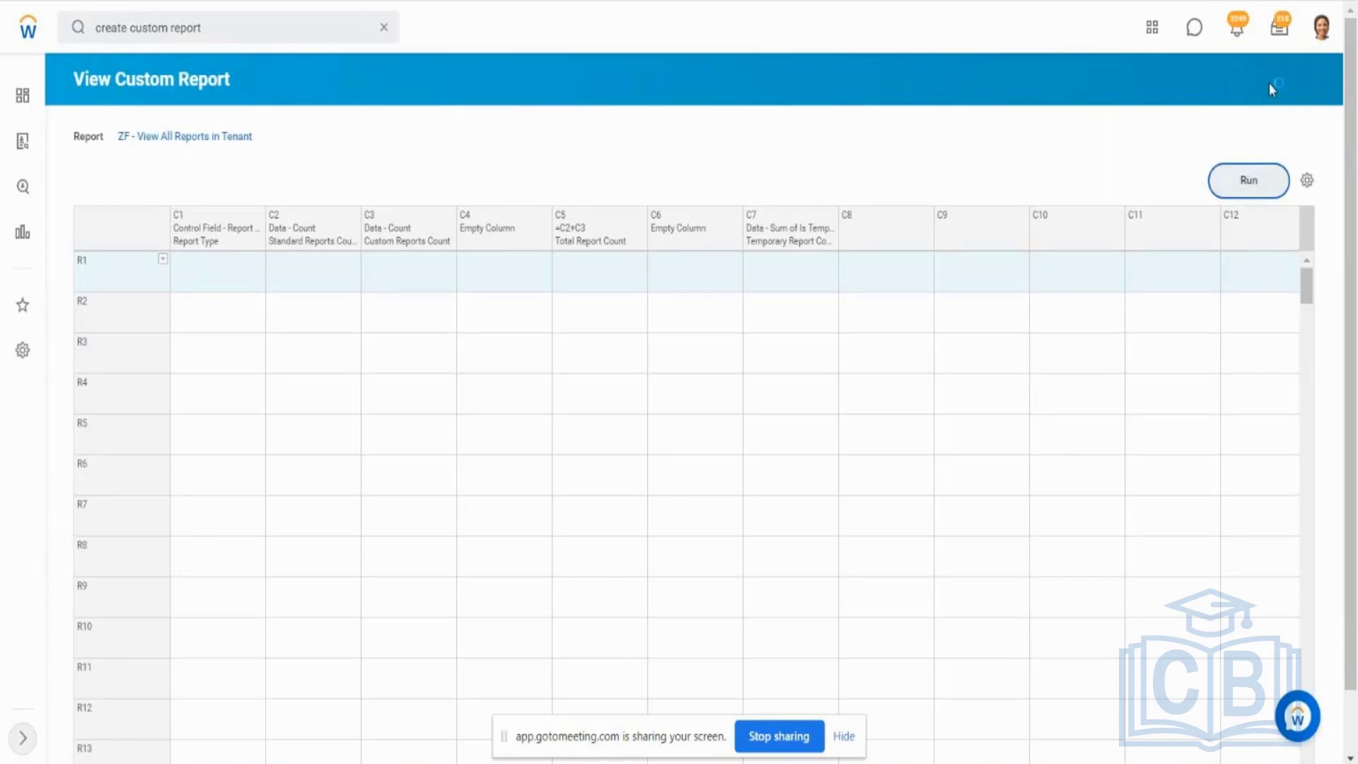
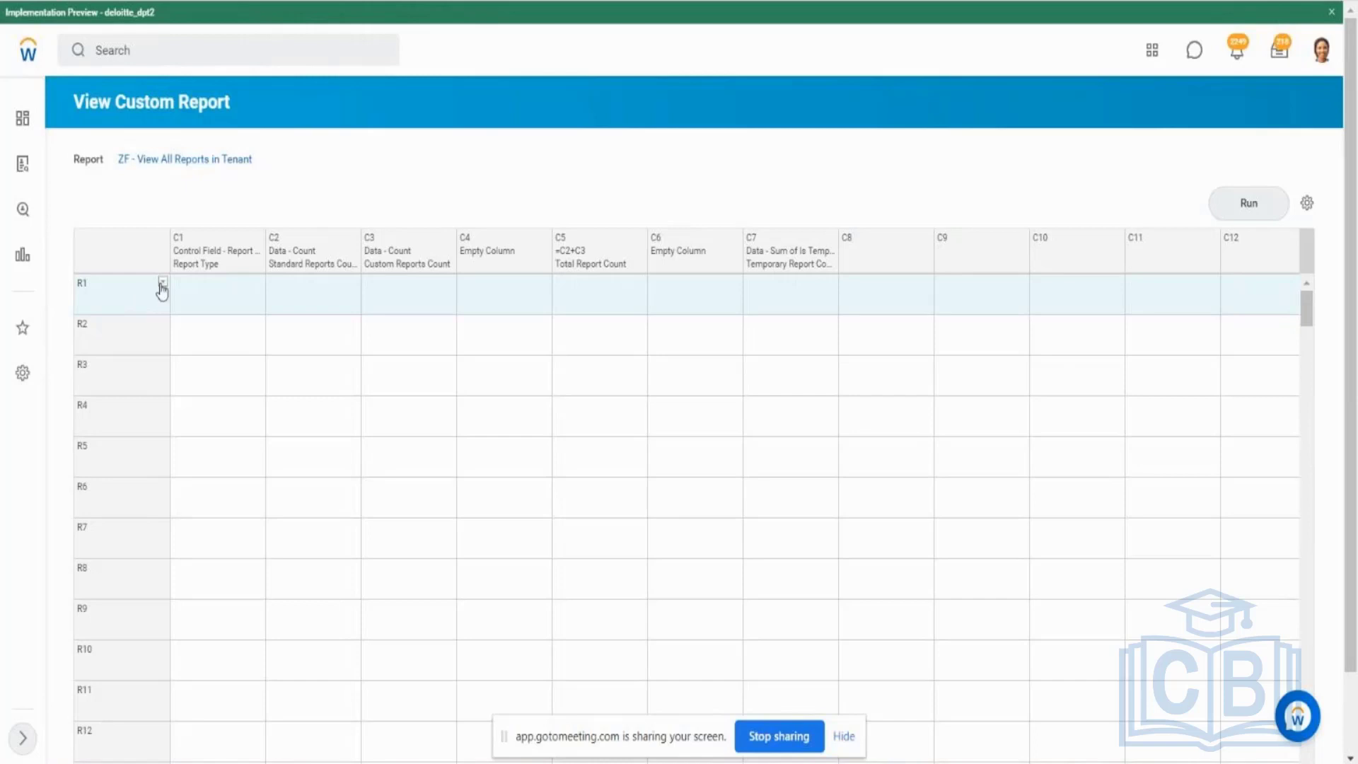
Step: Define row R1 as a Lookup Data row named Advanced
click(162, 284)
mouse_move(221, 338)
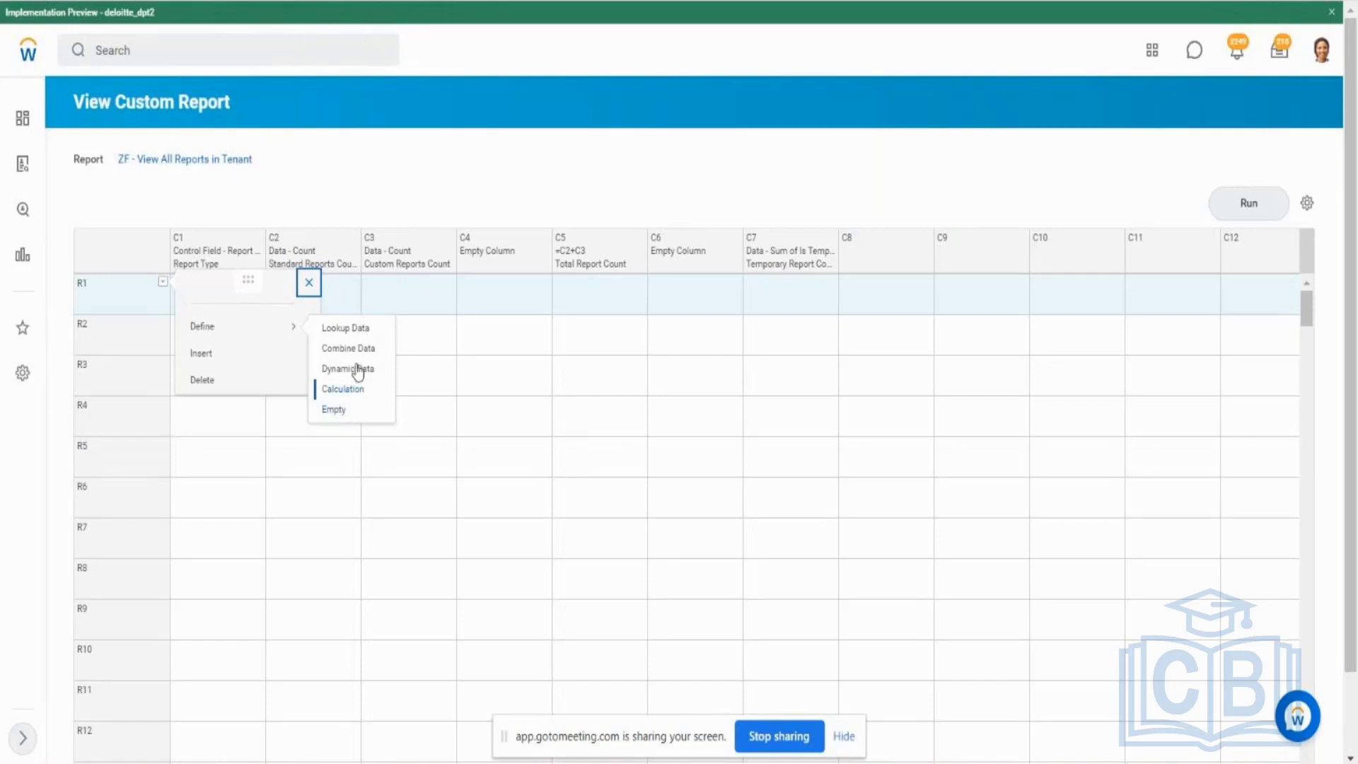
click(342, 329)
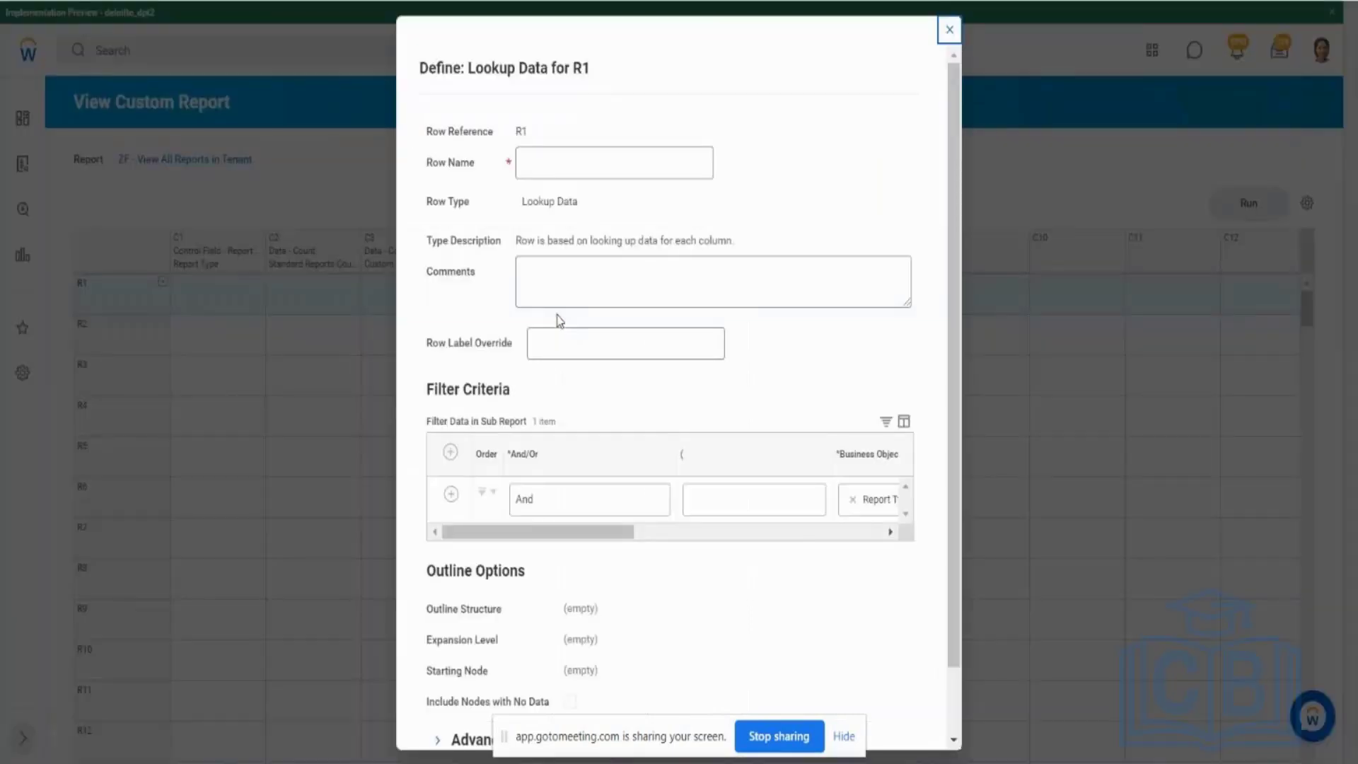
click(590, 174)
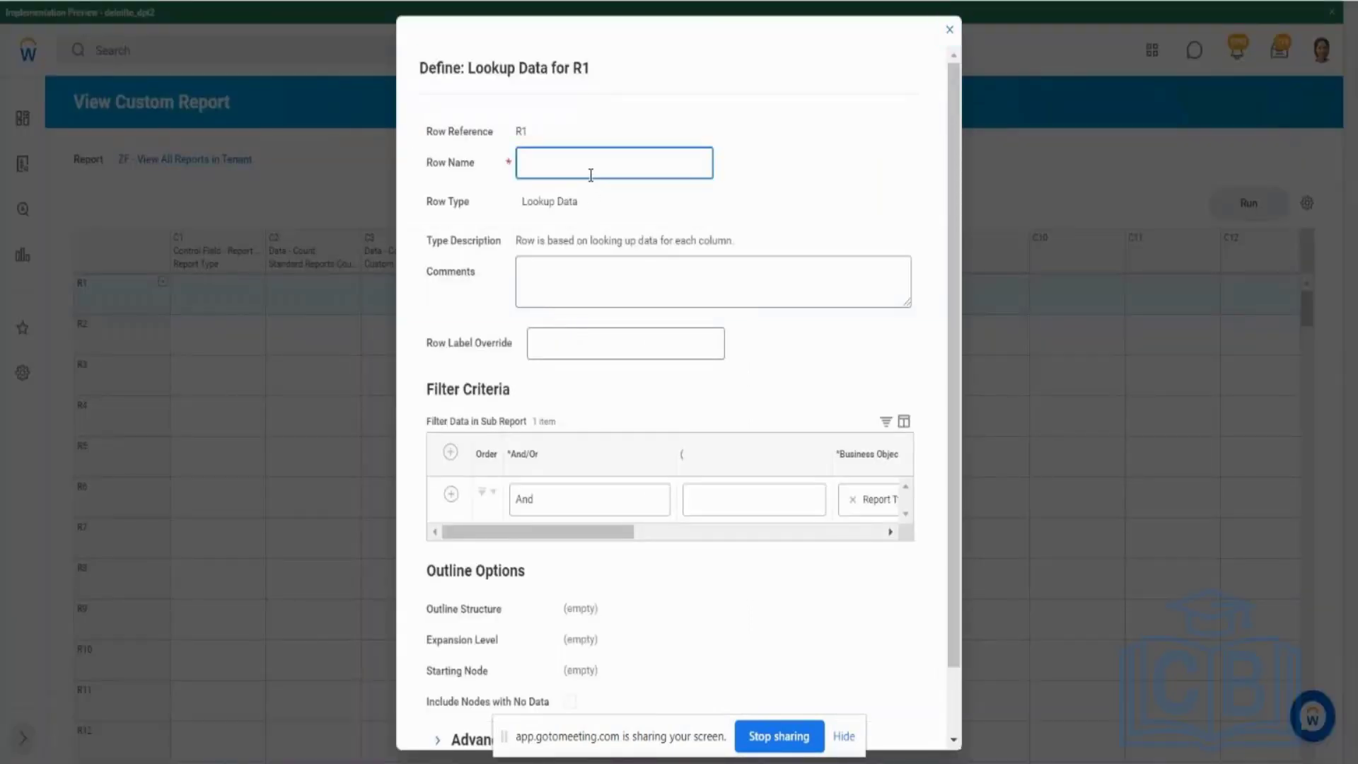
text(Advanced)
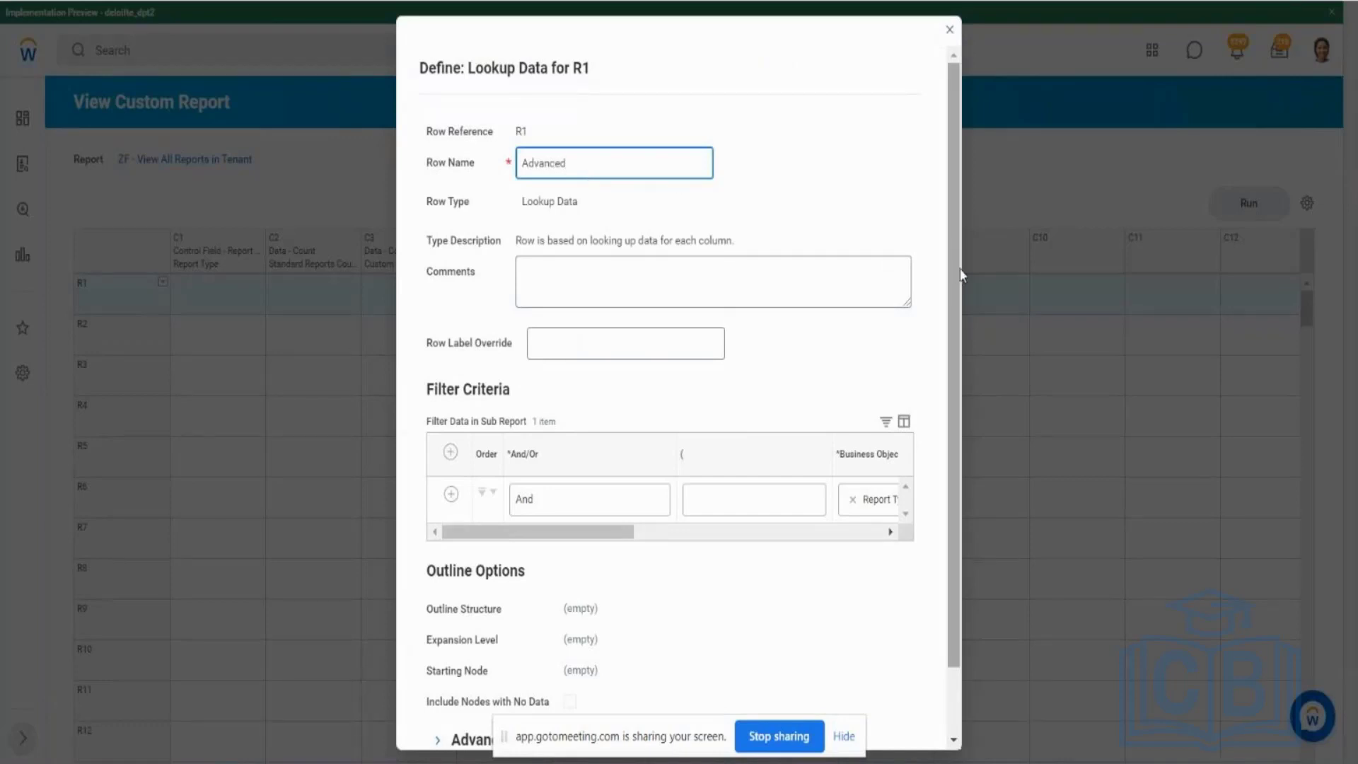
Step: Filter the new row's Report Type to the value Advanced and save the row definition
scroll(960, 319, down, 1)
scroll(960, 320, down, 3)
drag(427, 313, 505, 314)
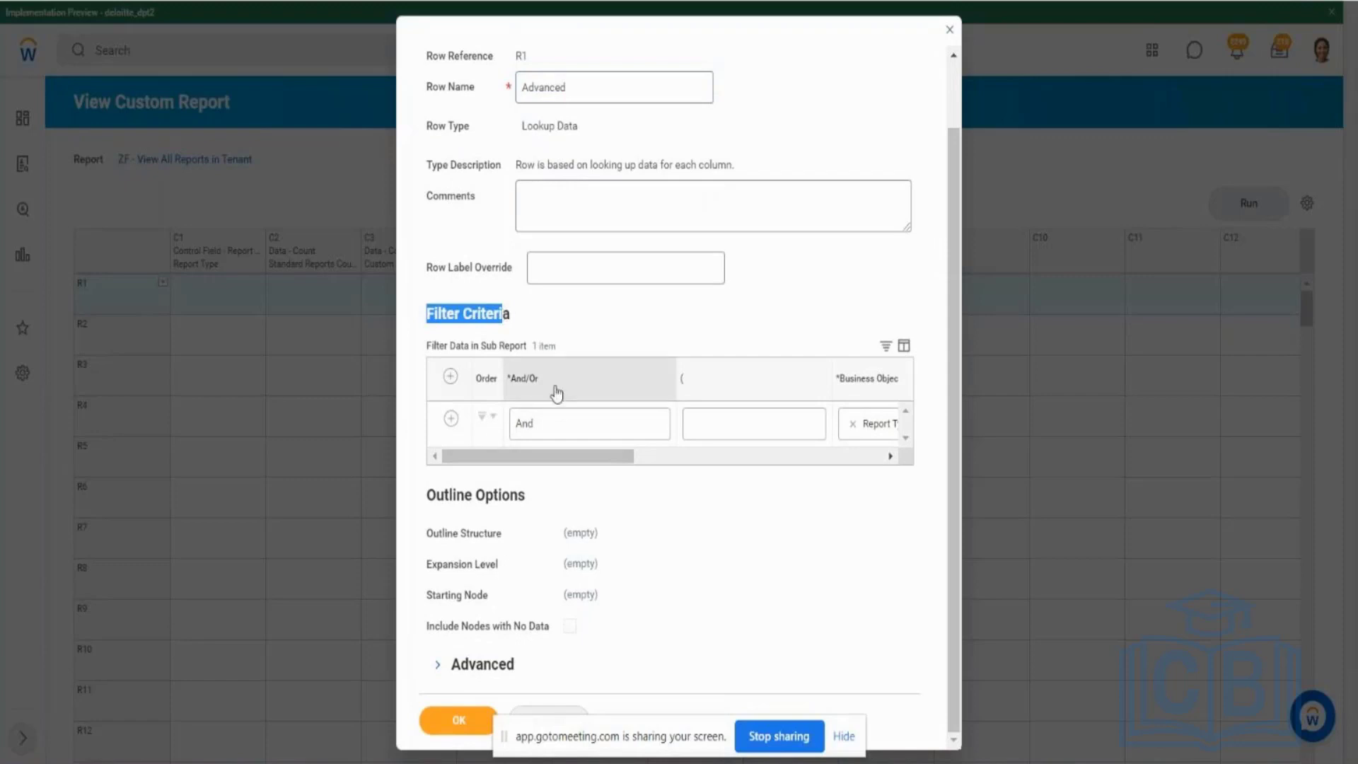
drag(549, 452, 644, 463)
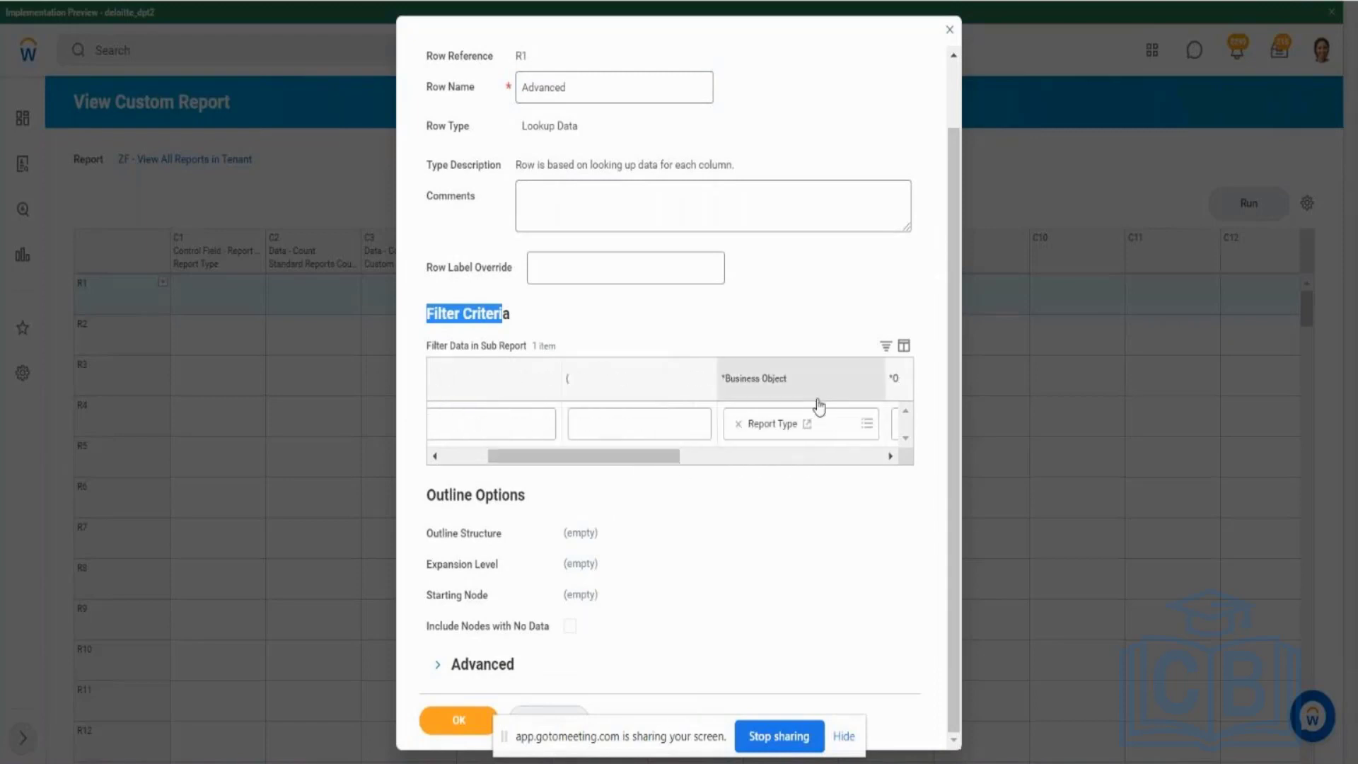
drag(723, 379, 791, 385)
click(815, 315)
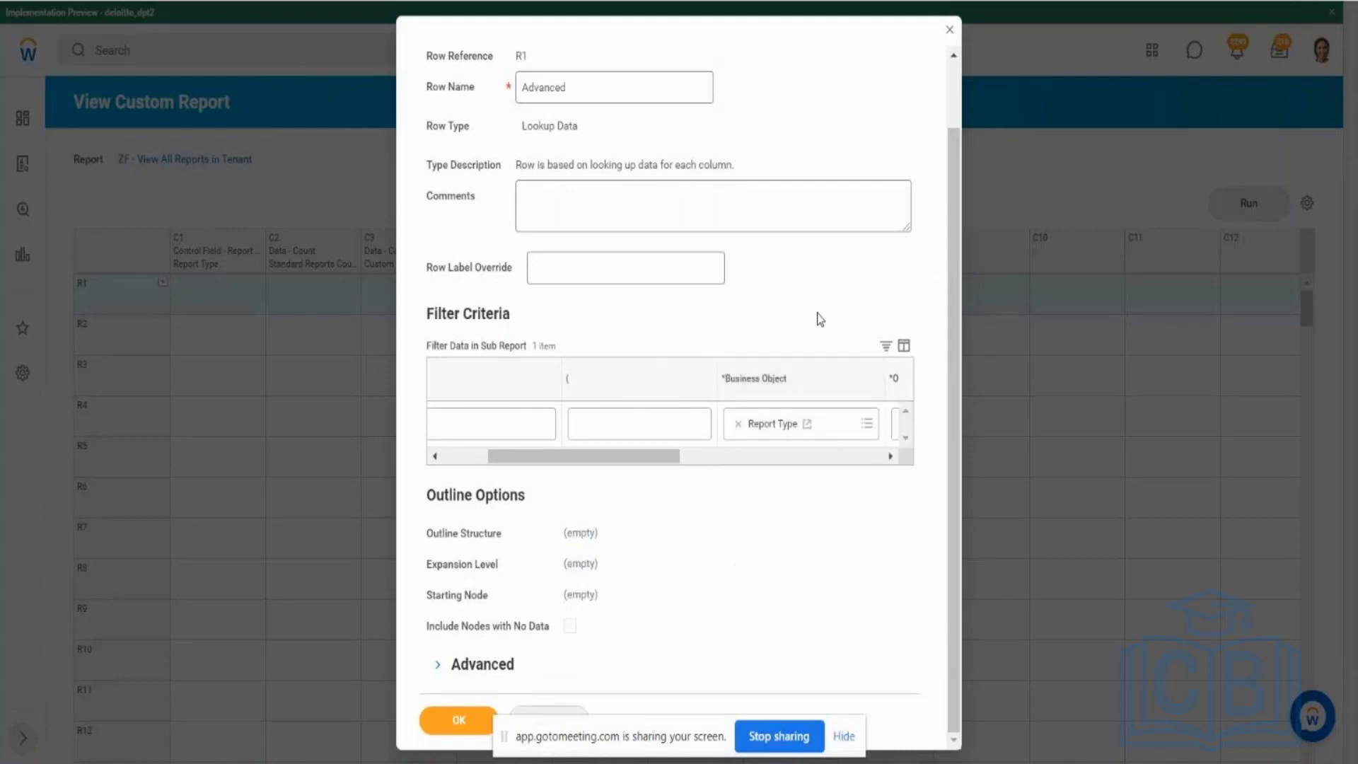
drag(633, 464, 838, 459)
click(712, 430)
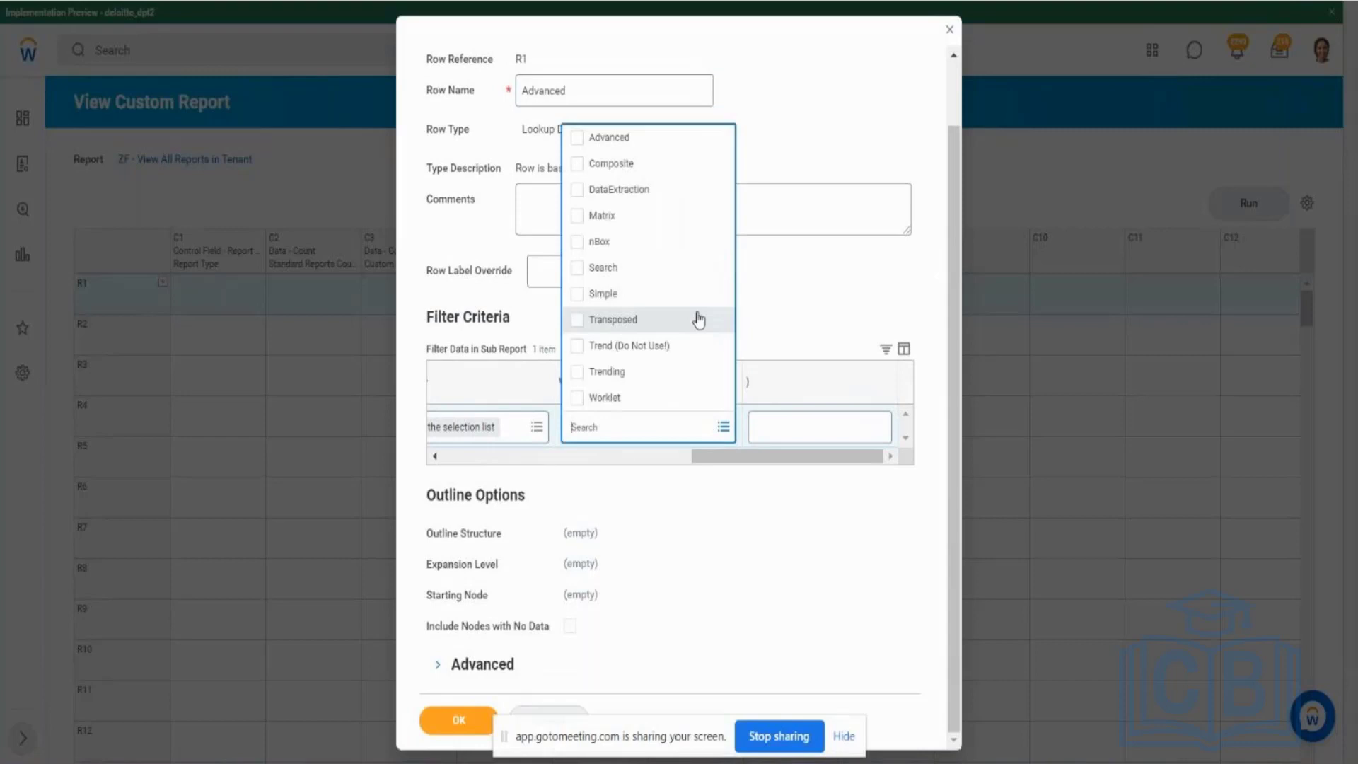
click(583, 139)
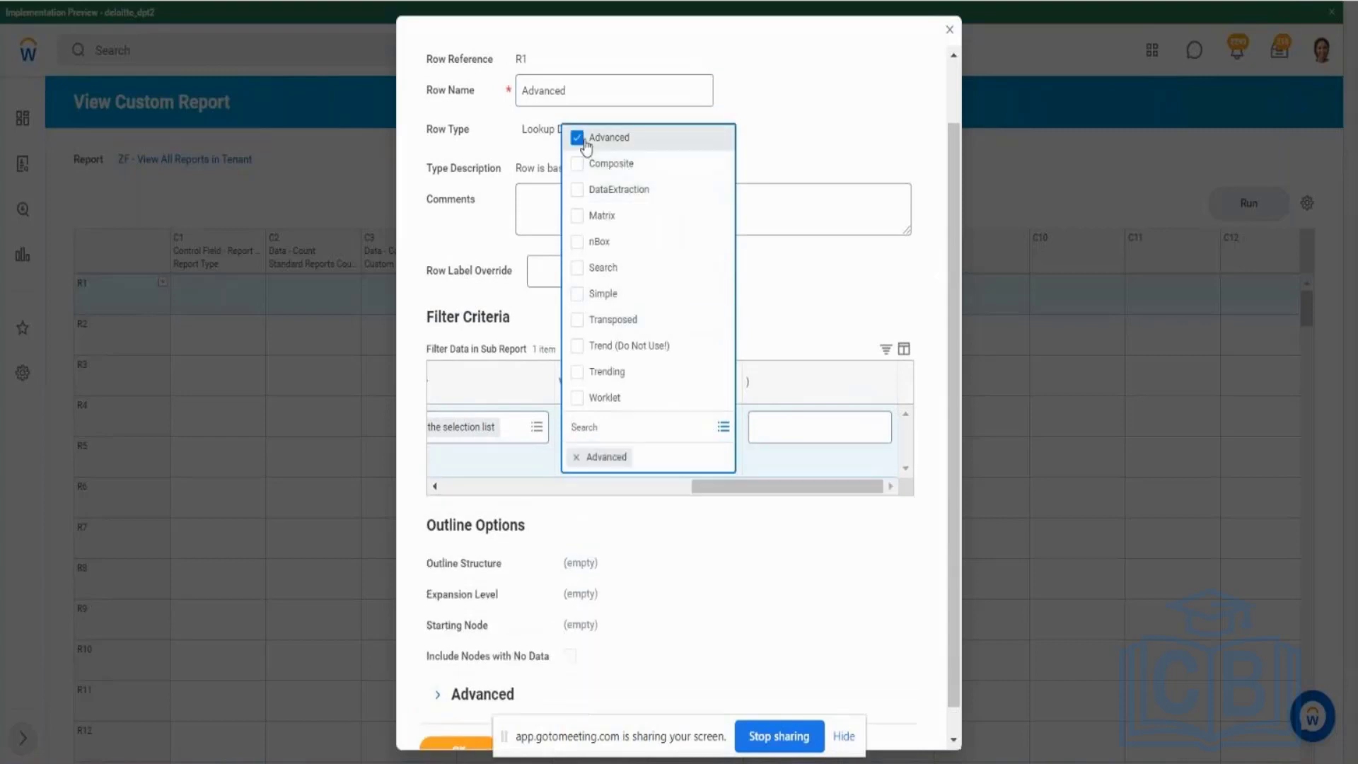
click(877, 263)
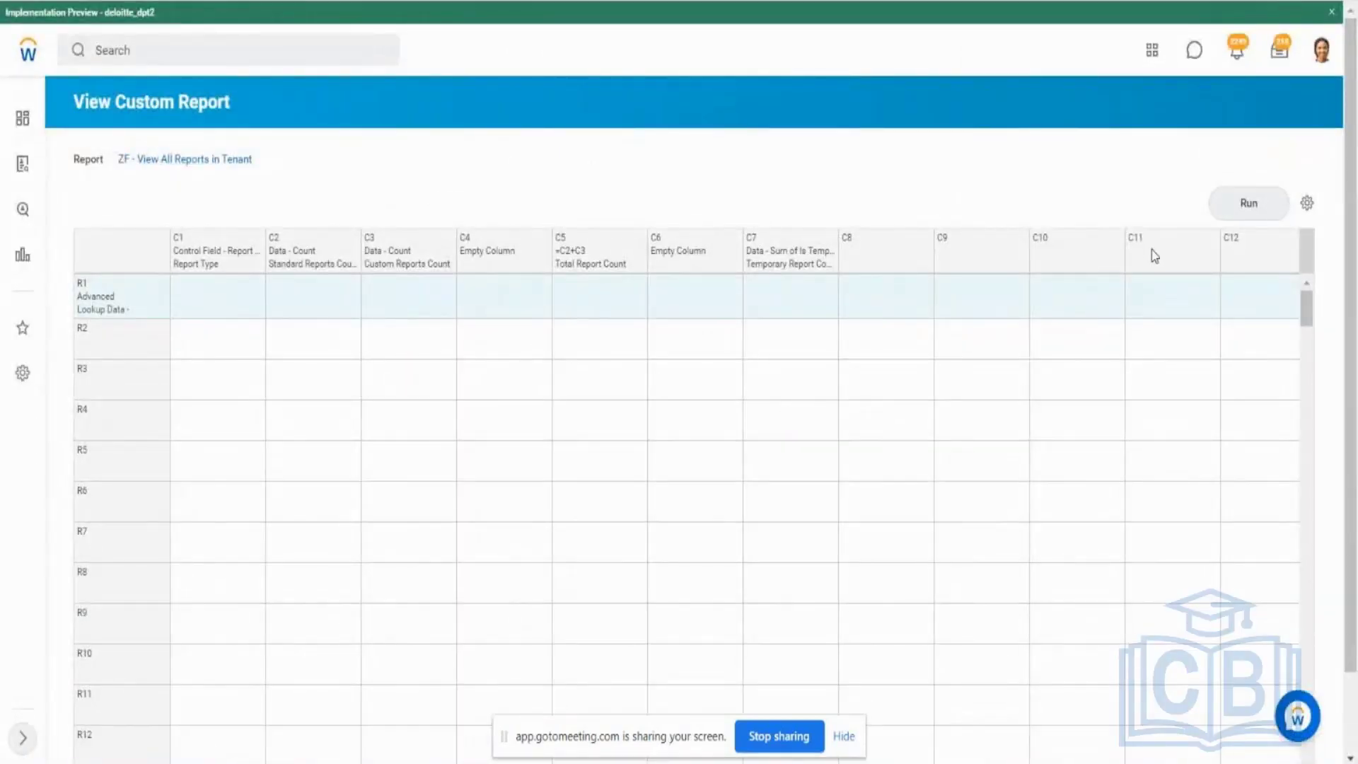
Step: Run the report to check the Advanced row, and return to the report layout
click(1247, 205)
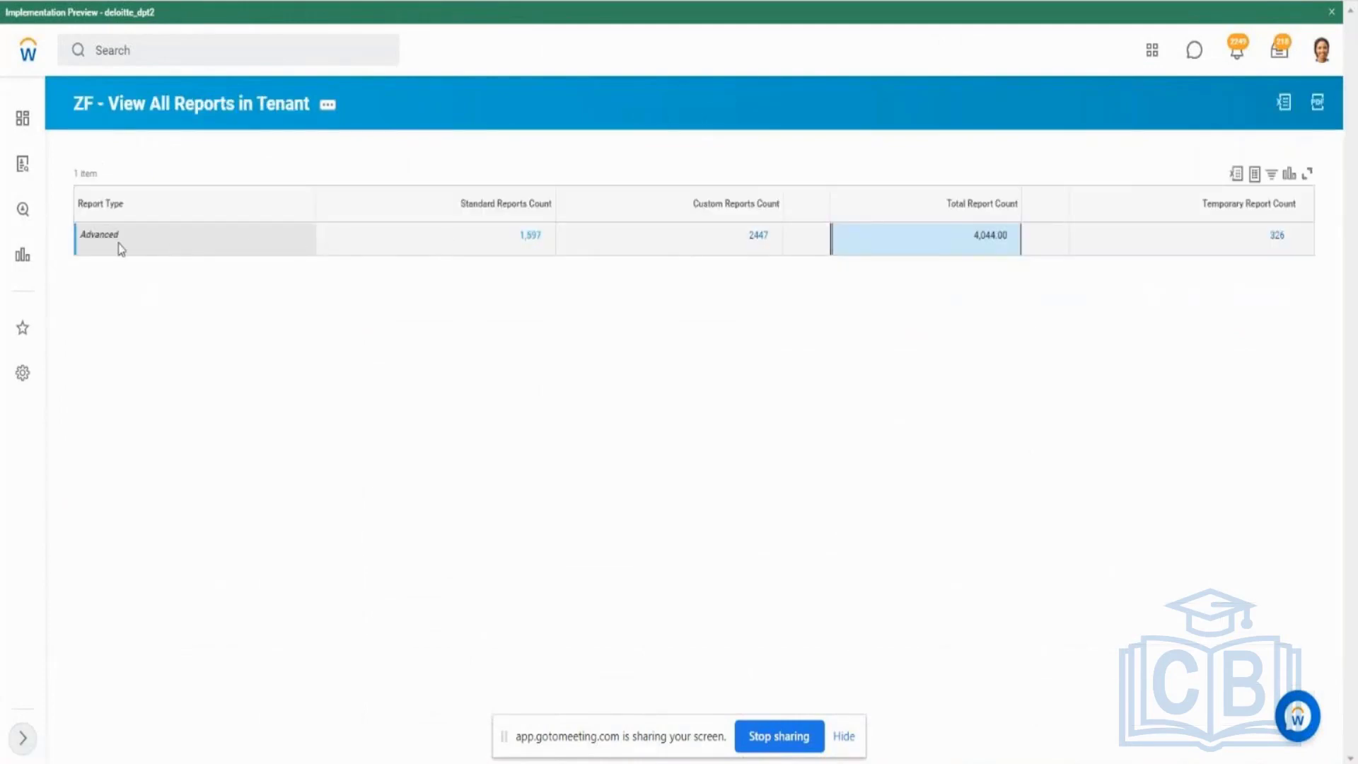
drag(118, 247, 149, 241)
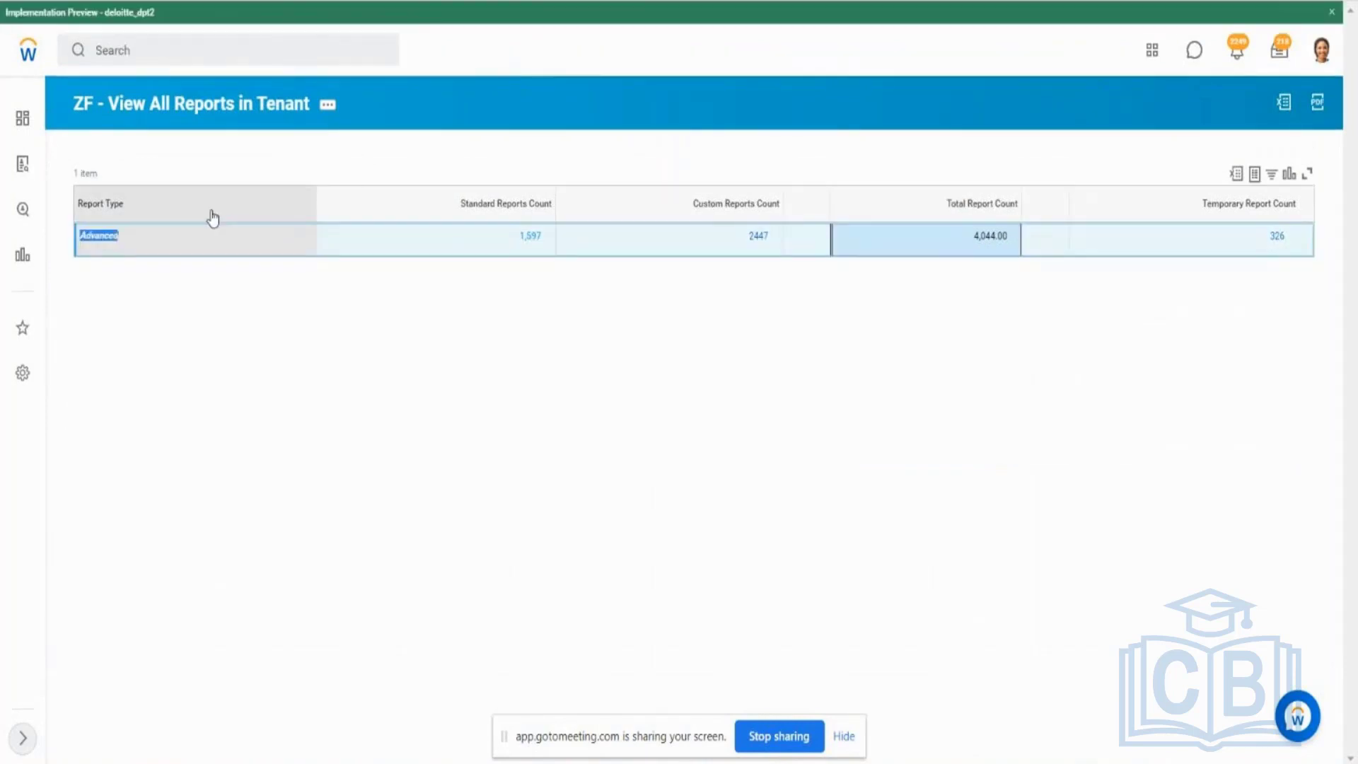
click(255, 117)
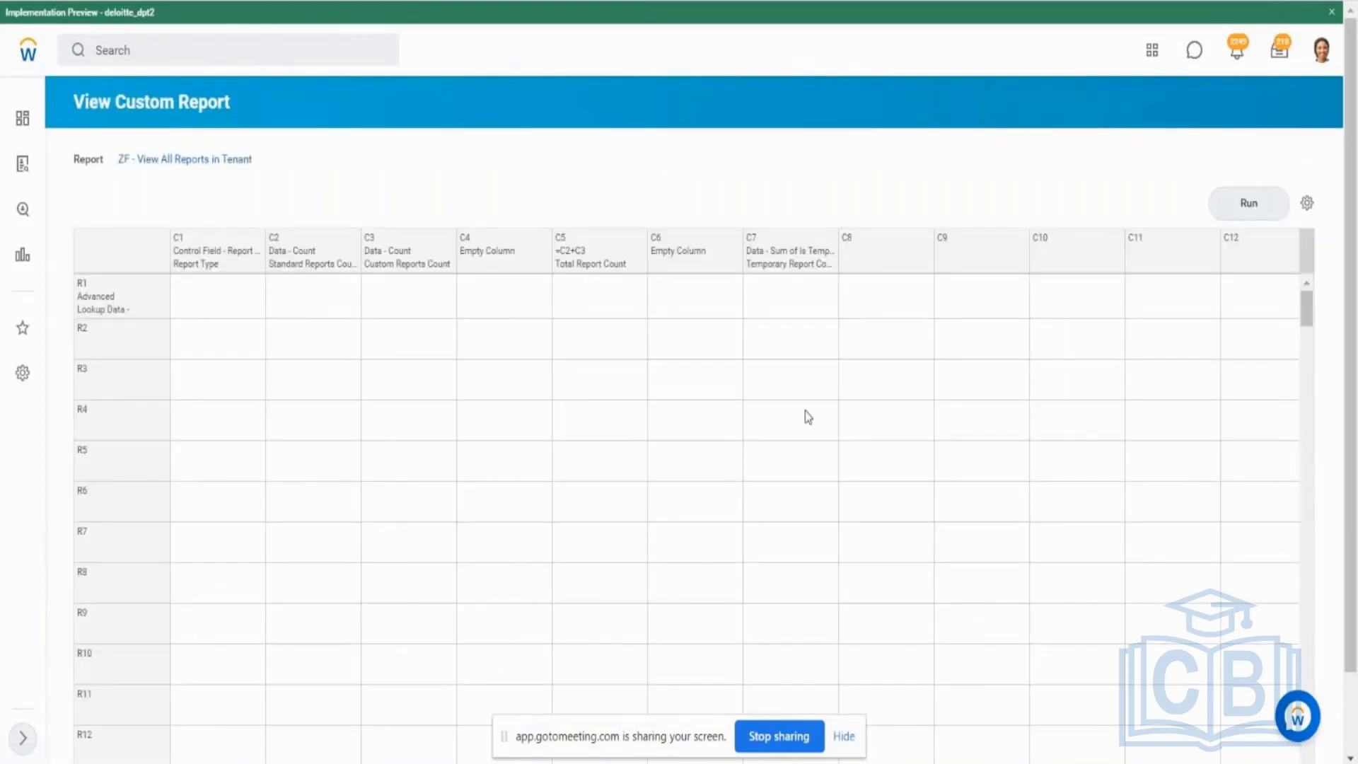
Step: Edit row R1 to add Simple to its Report Type filter values and submit the change
click(140, 298)
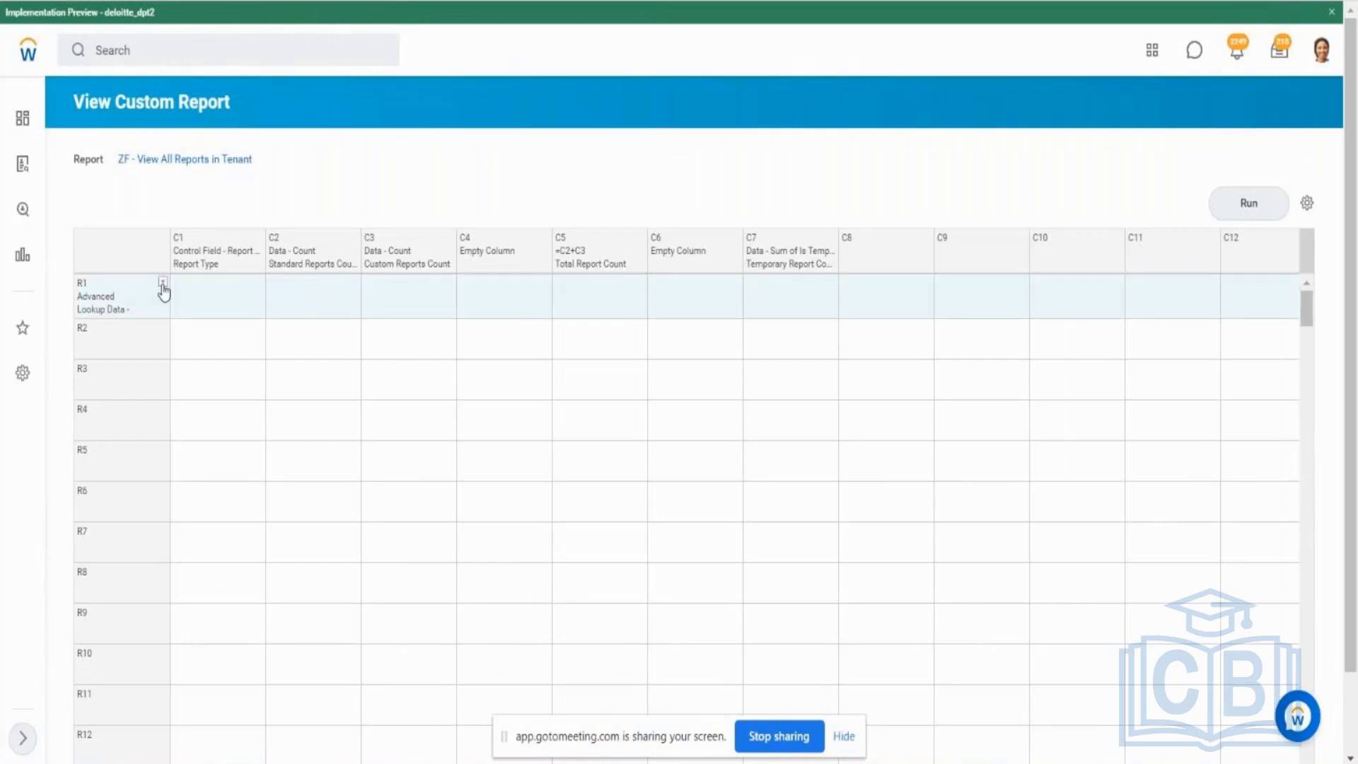
click(162, 283)
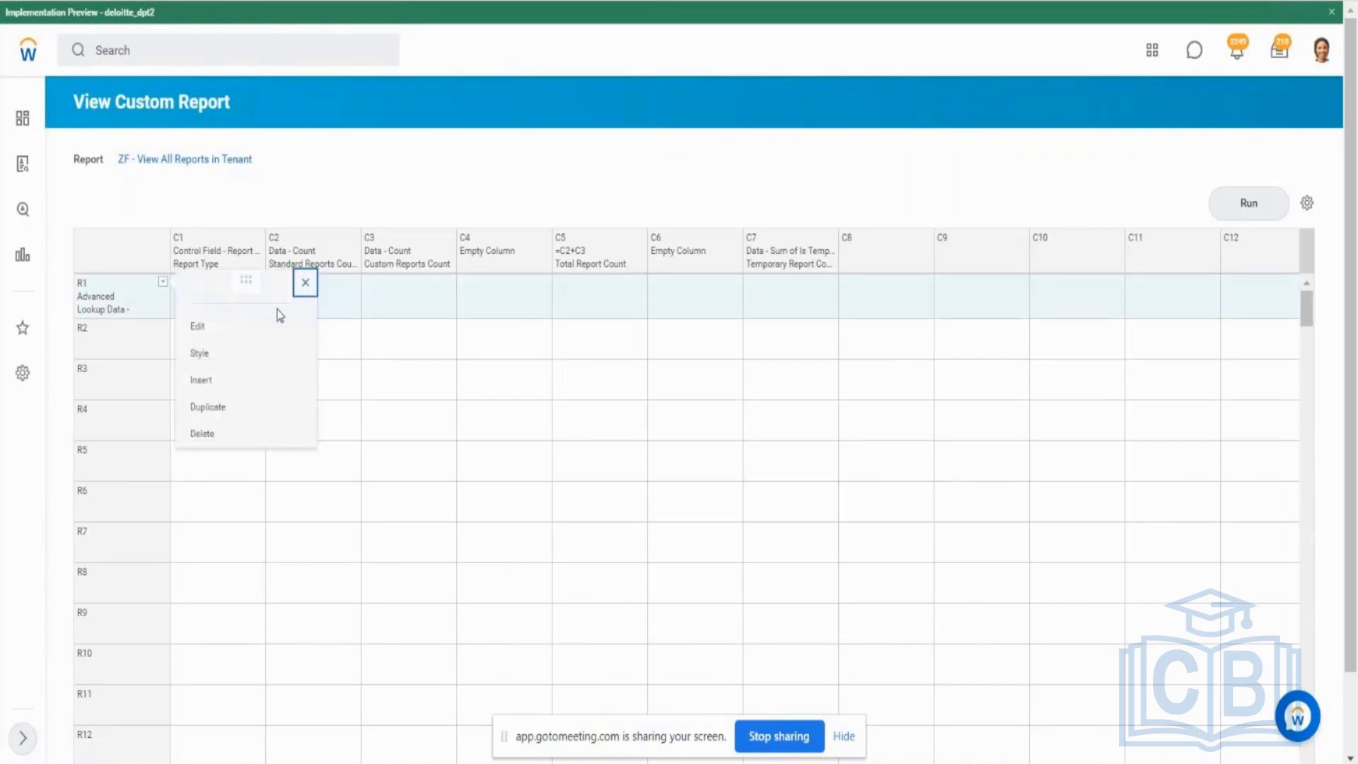
click(199, 328)
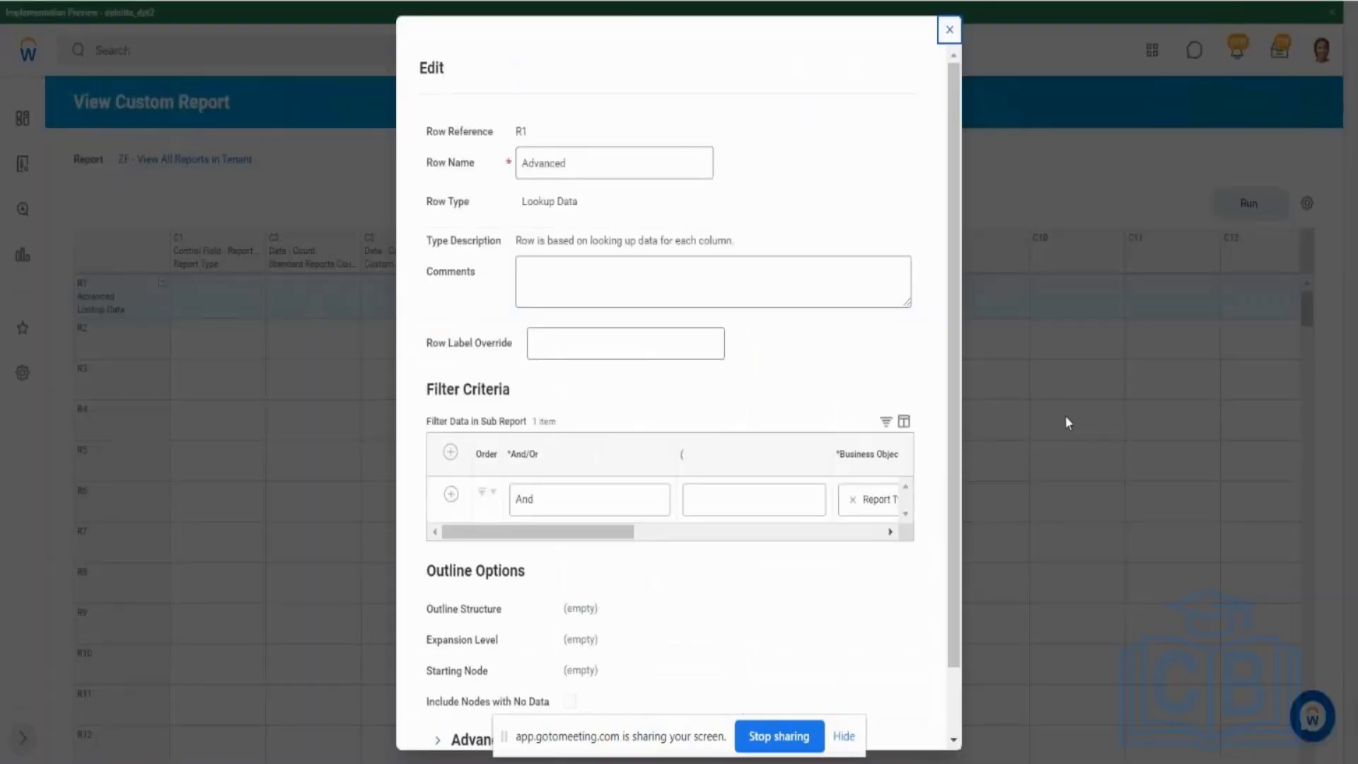
drag(613, 532, 869, 532)
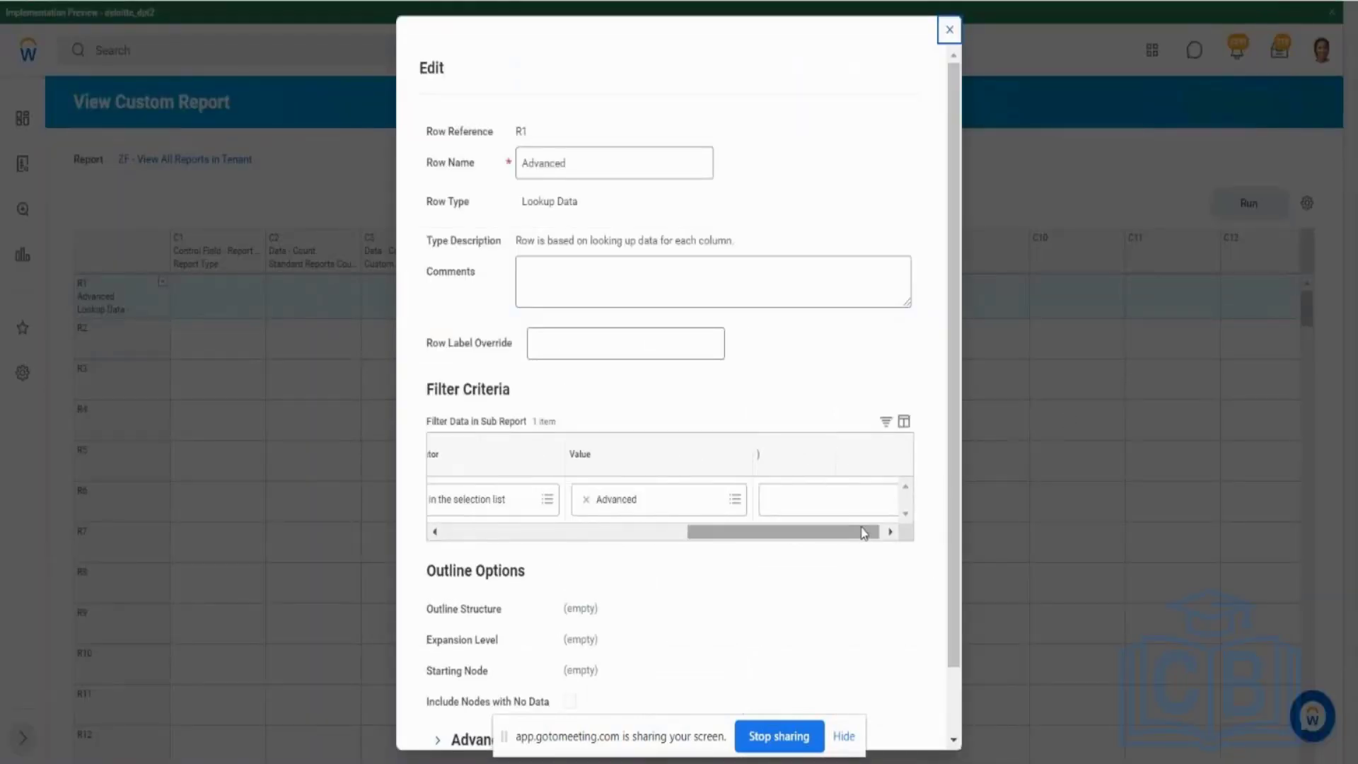
click(736, 502)
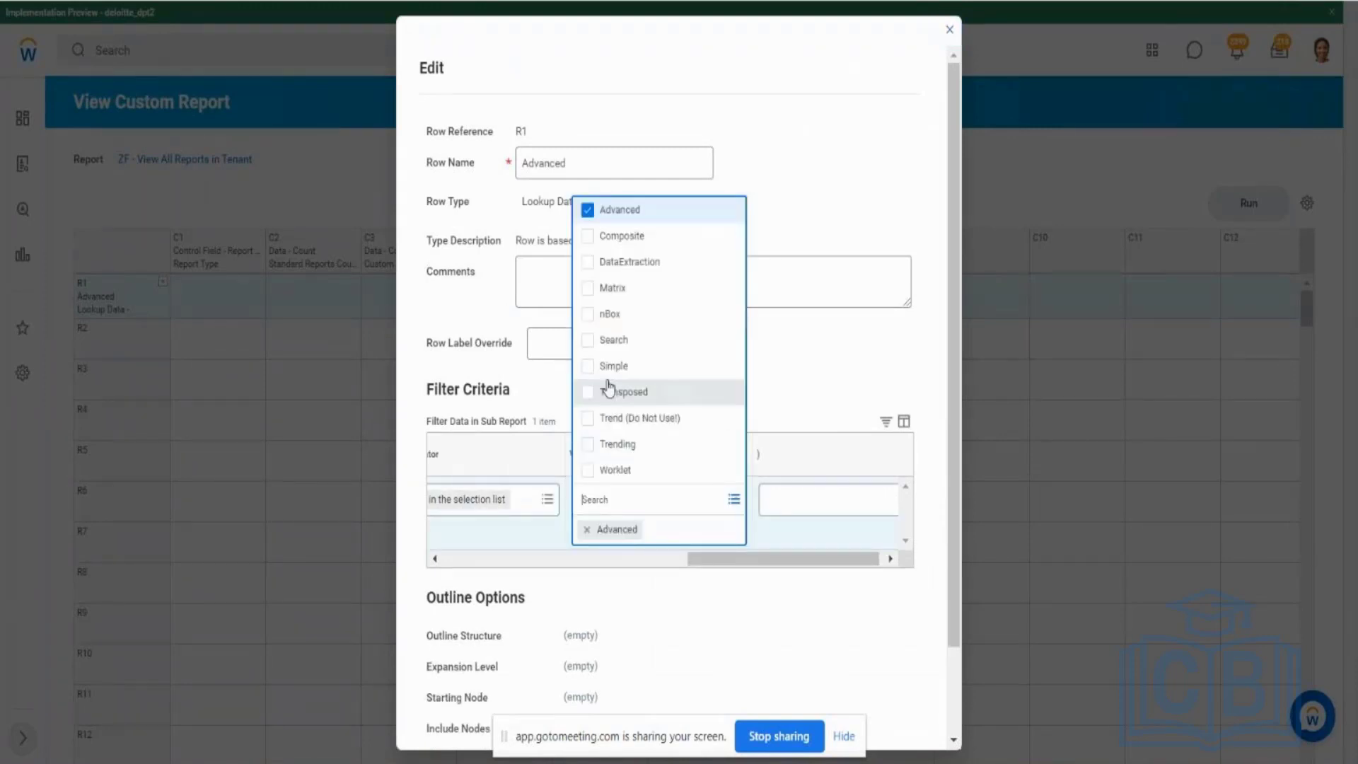
click(589, 368)
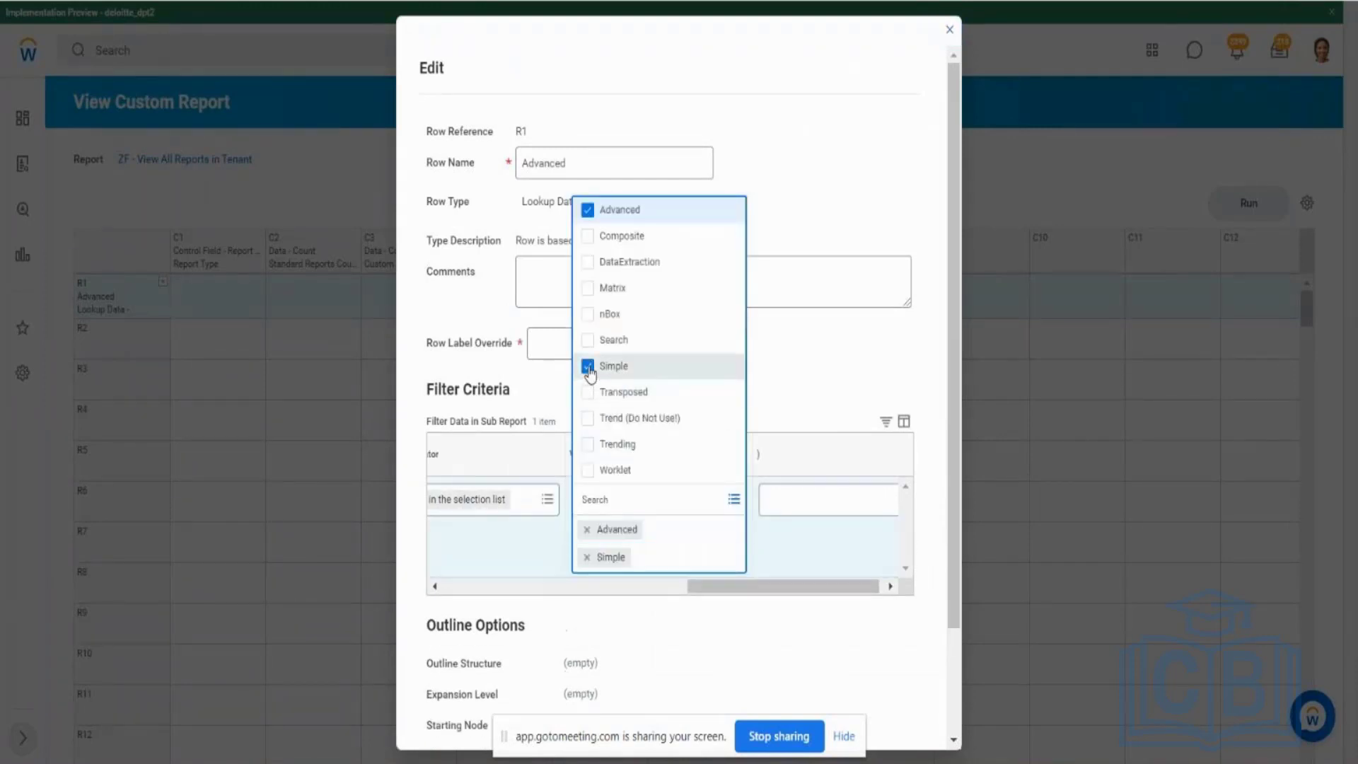
click(839, 403)
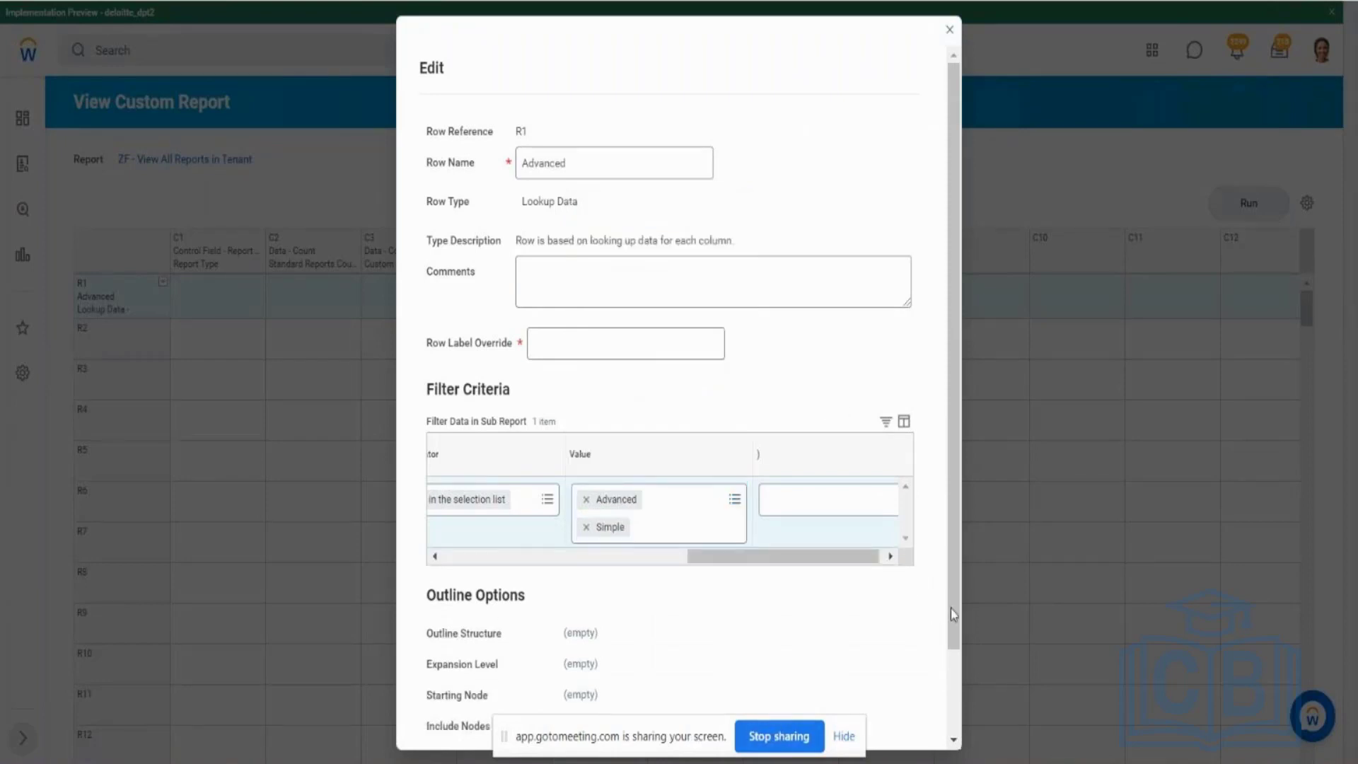
scroll(956, 614, down, 3)
click(451, 720)
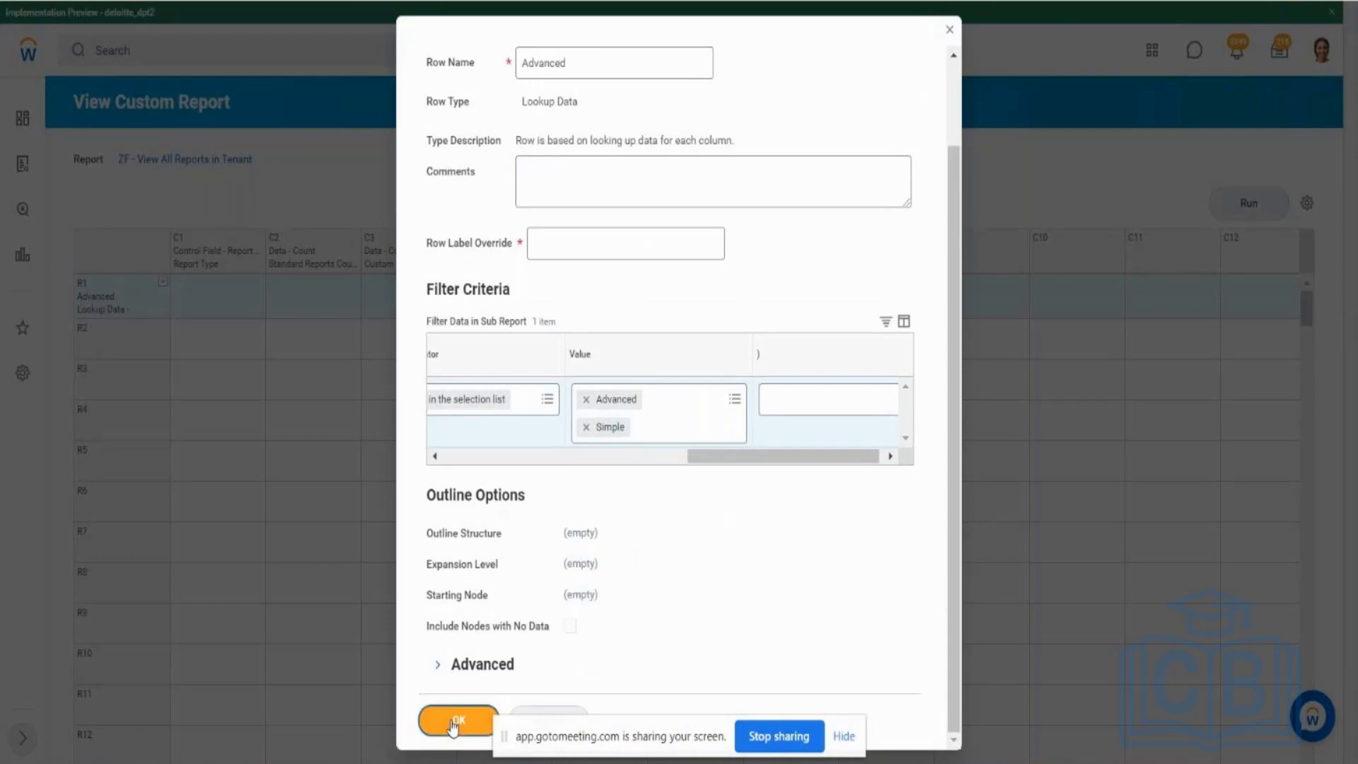
Step: Set the row label override to Advanced & Simple, save row R1 and run the report
click(597, 376)
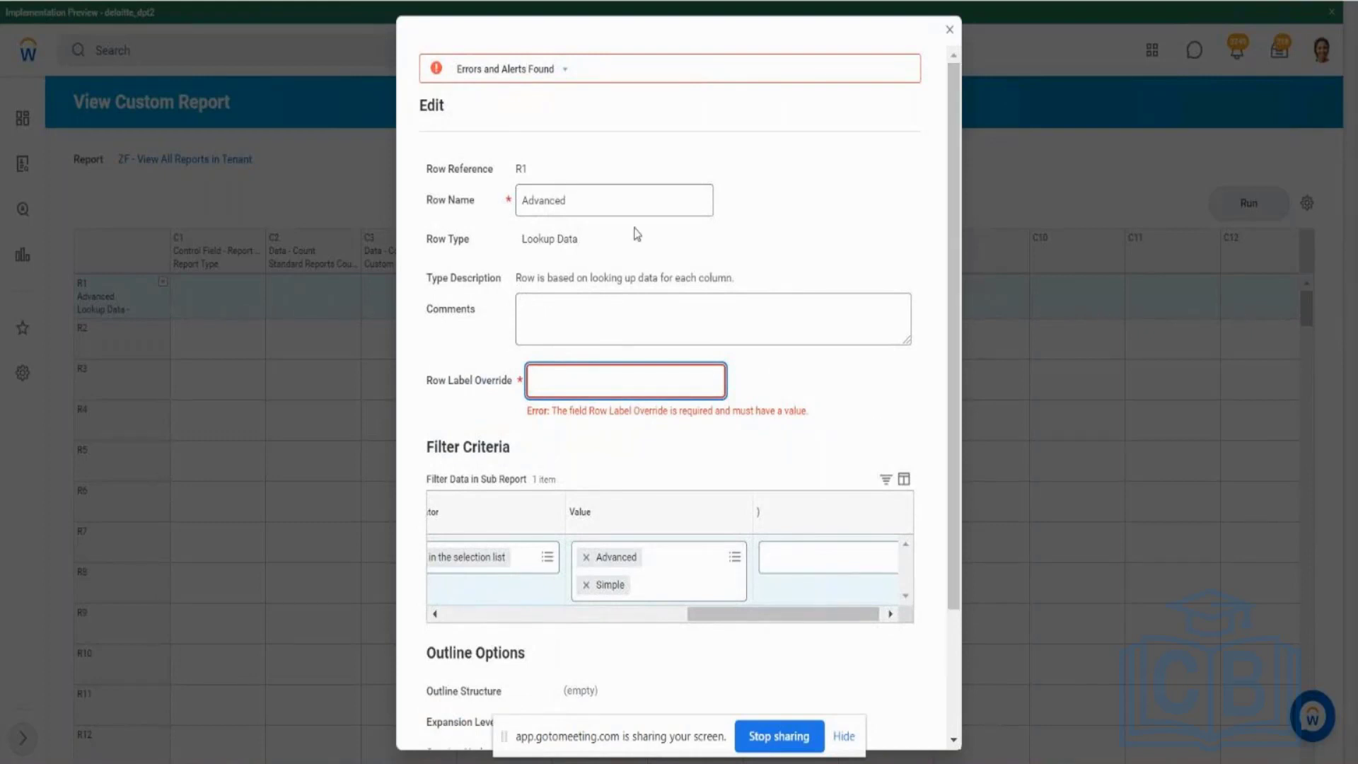
click(557, 382)
text(Advanced & Simple)
scroll(960, 732, down, 3)
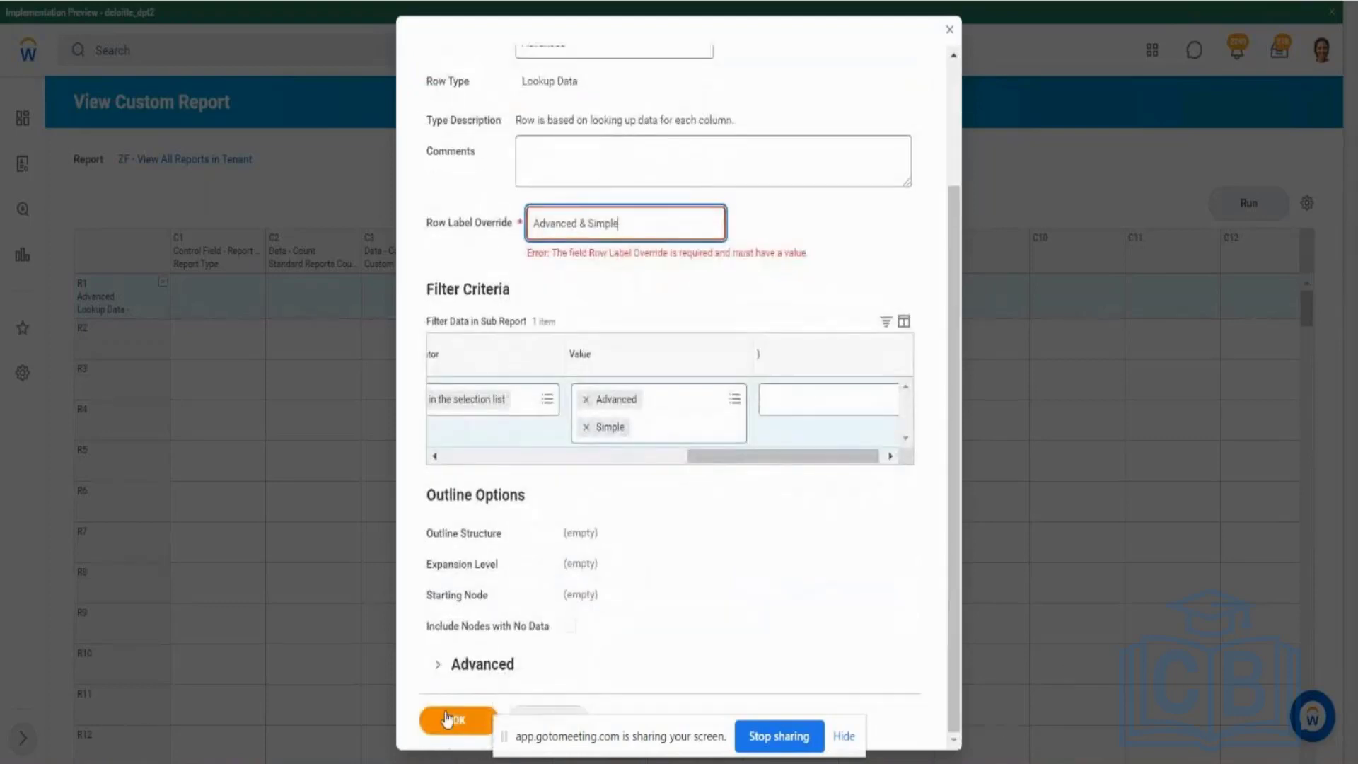
click(447, 719)
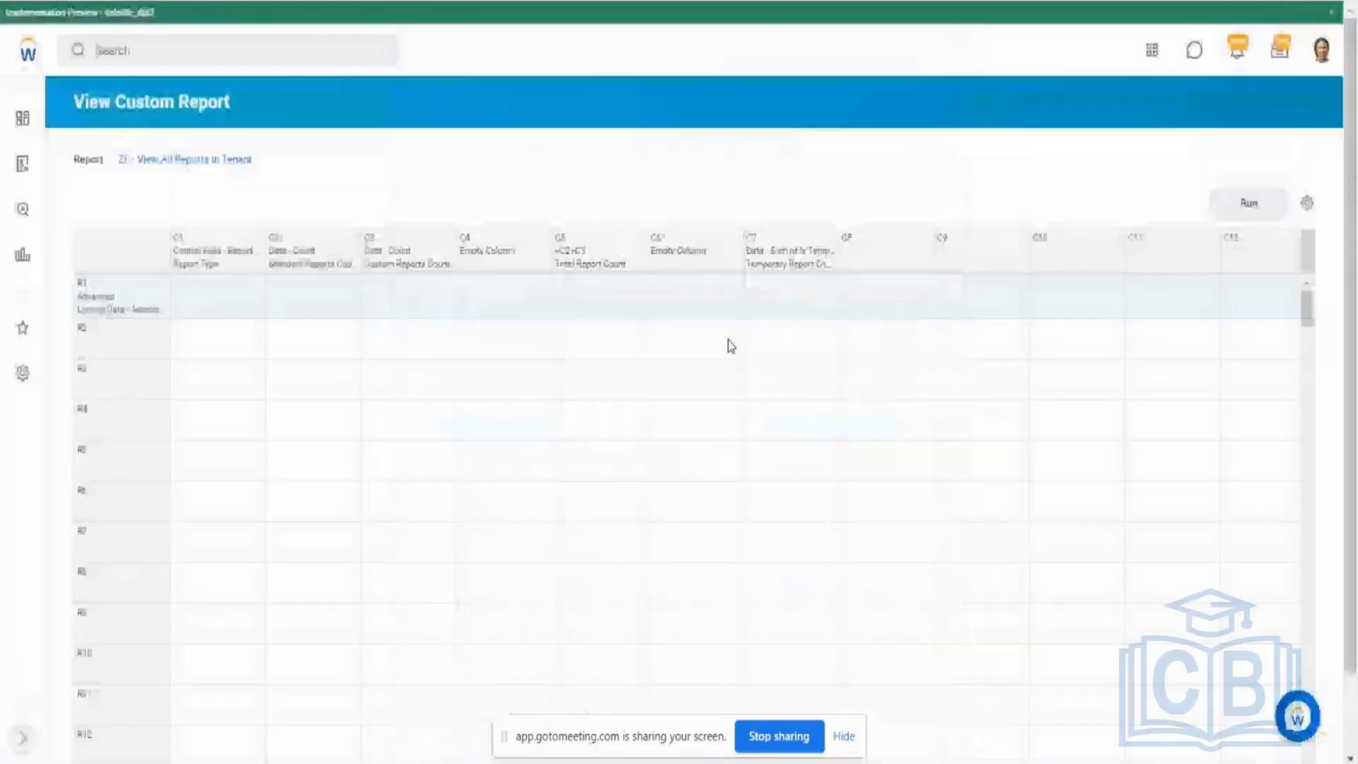
click(1248, 212)
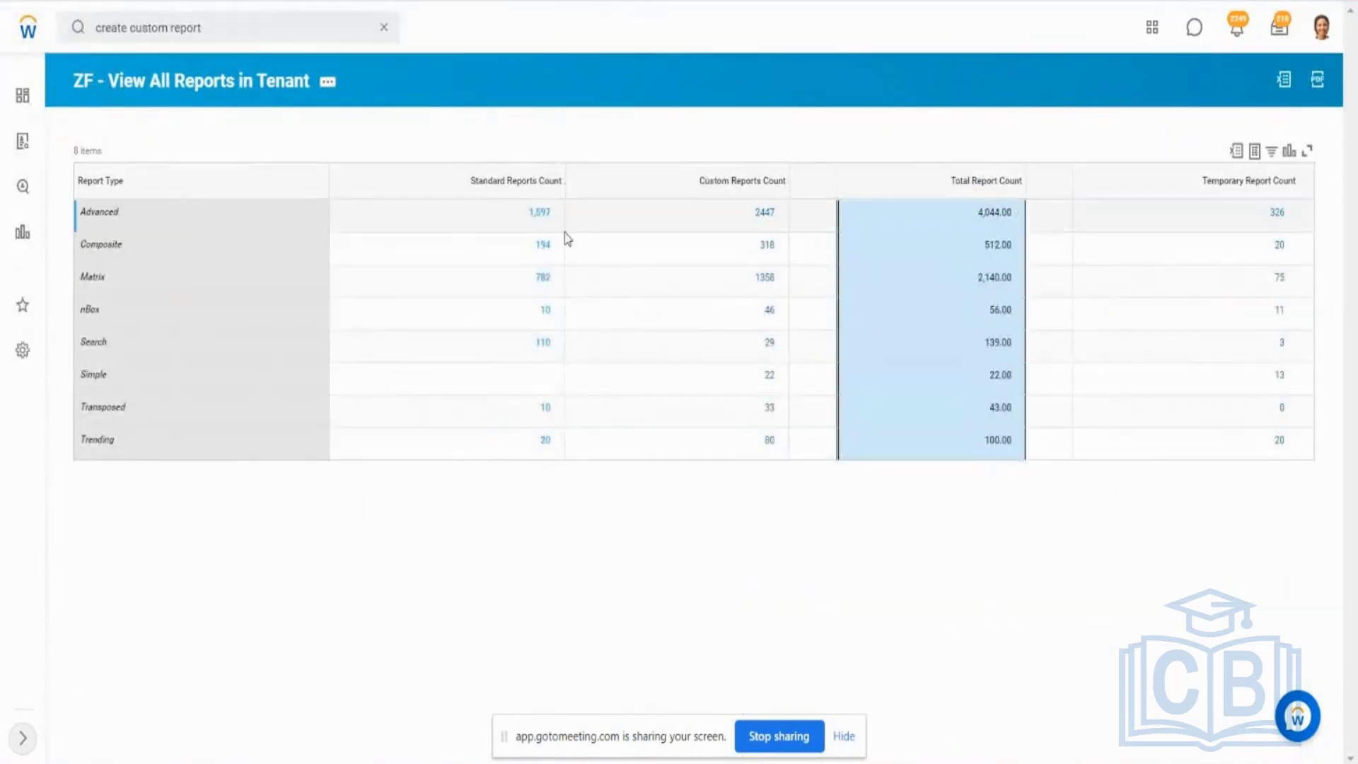
Step: Compare the Advanced & Simple row's counts with the separate Advanced and Simple counts in the original output, and return to the report layout
click(545, 239)
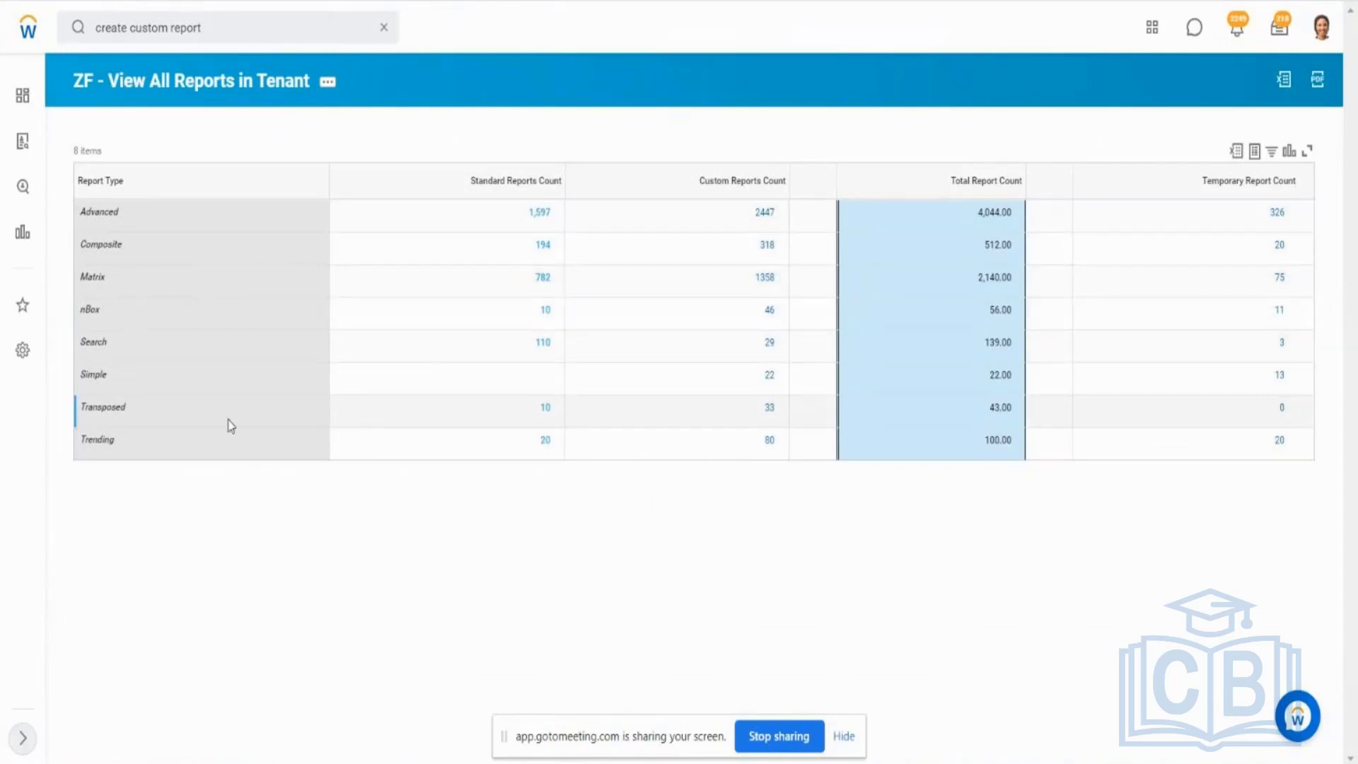
click(533, 379)
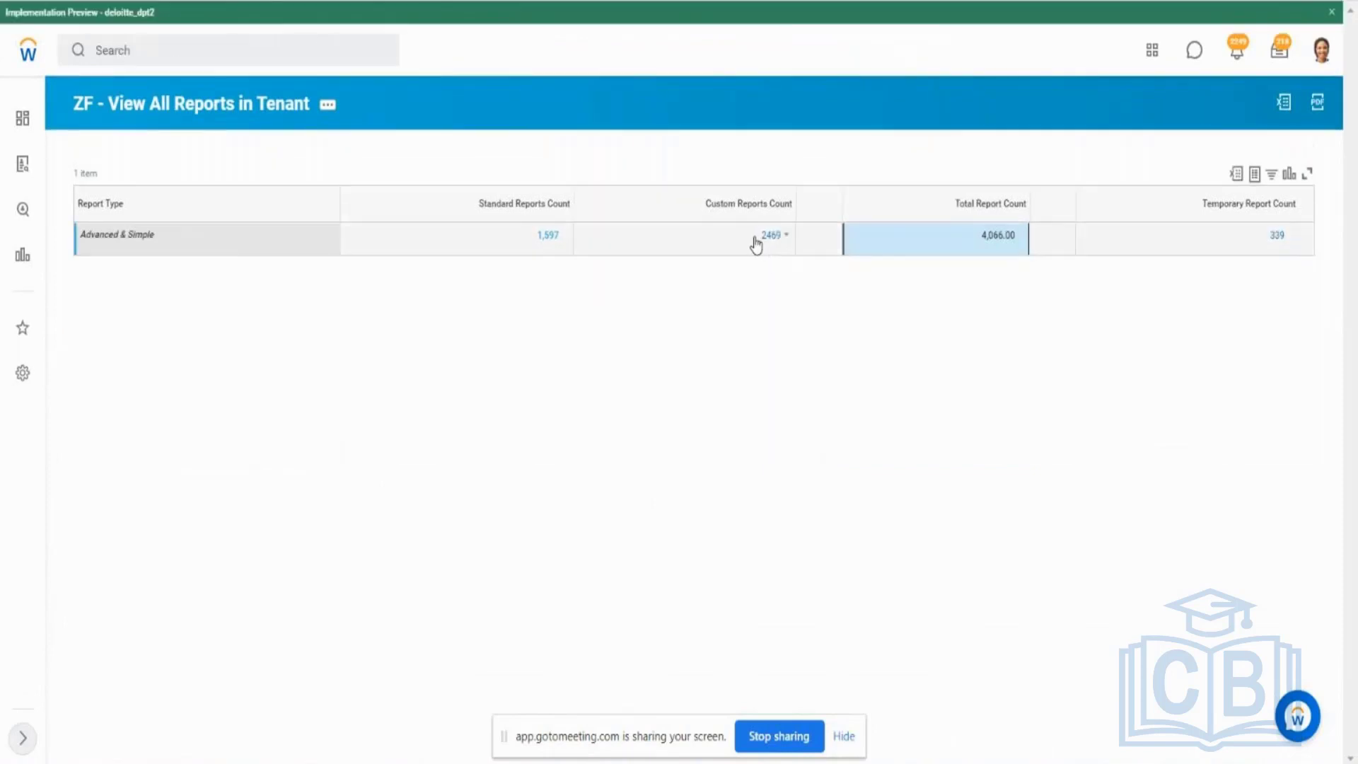
drag(754, 242, 791, 241)
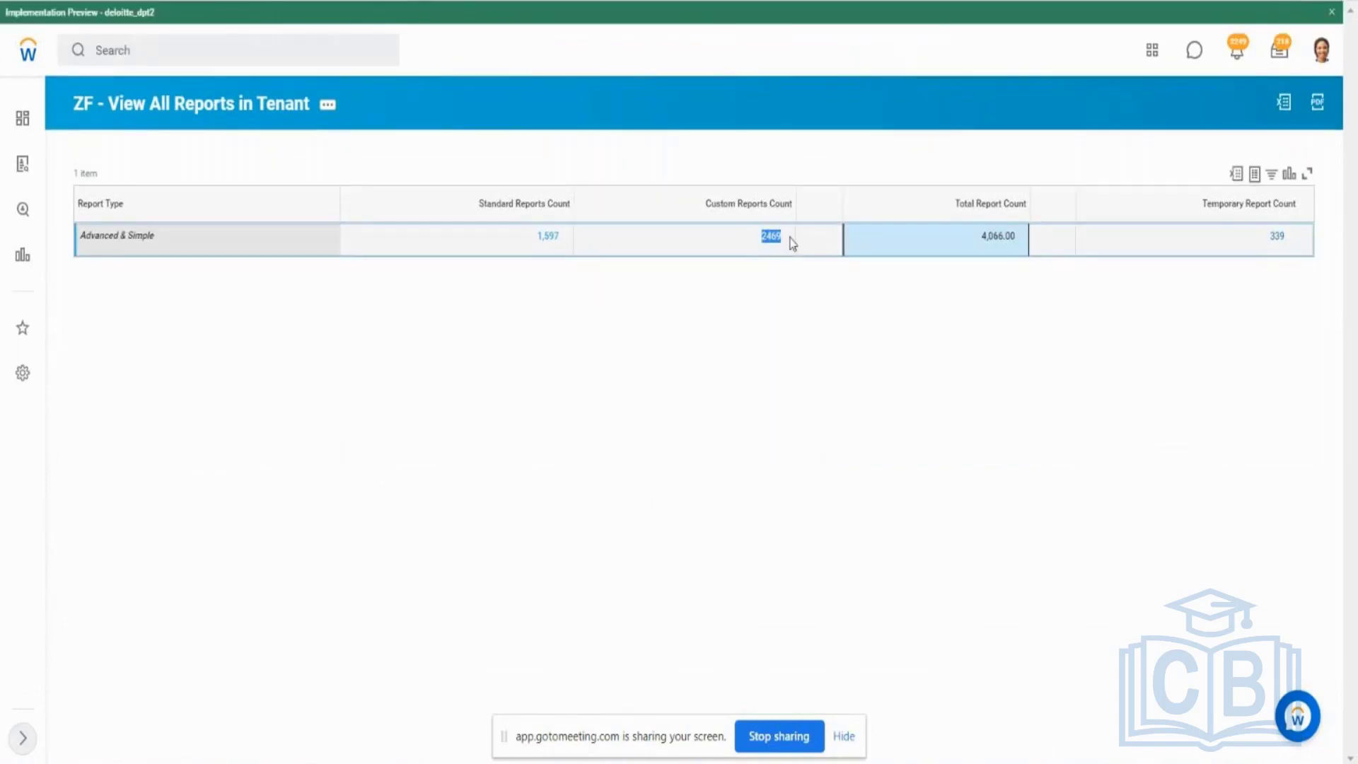
click(790, 385)
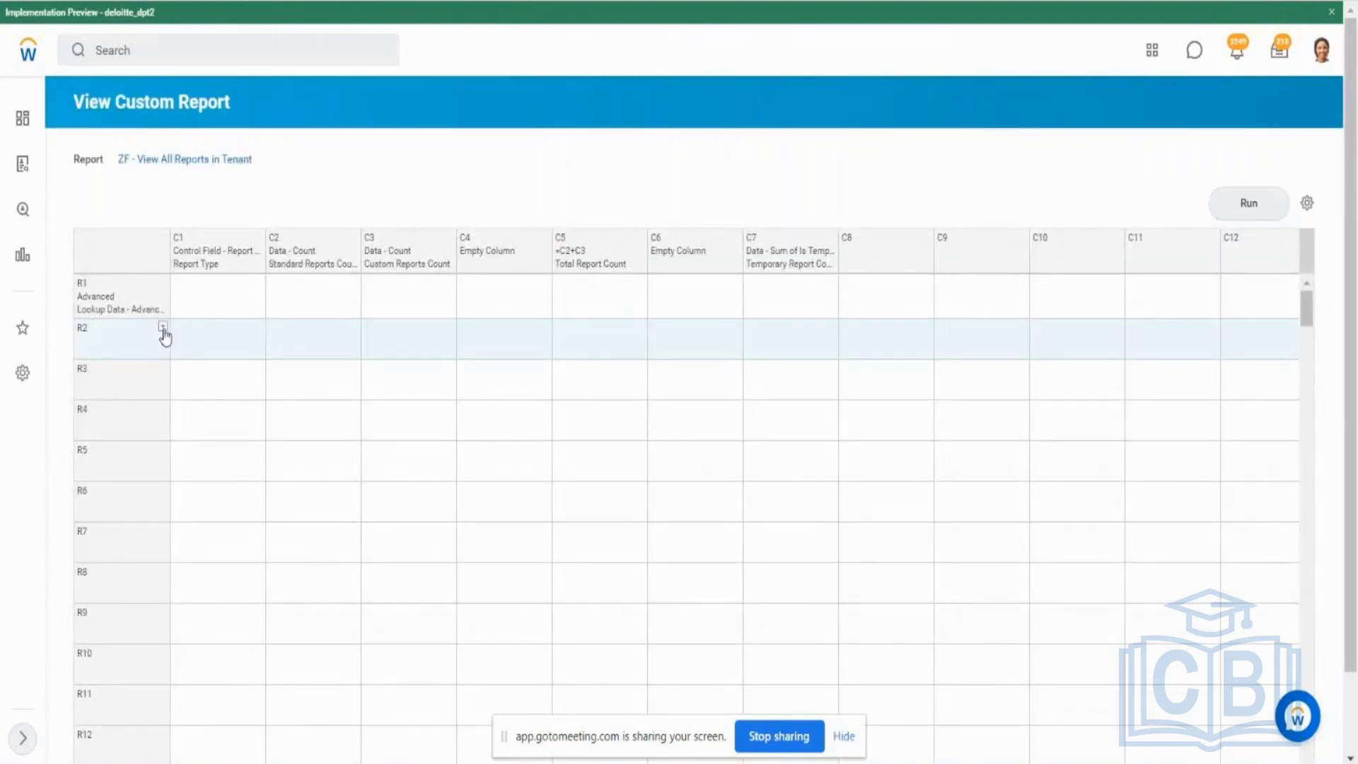
Step: Define row R2 as Lookup Data and set its Report Type filter values to Matrix and Trending
click(164, 329)
mouse_move(263, 384)
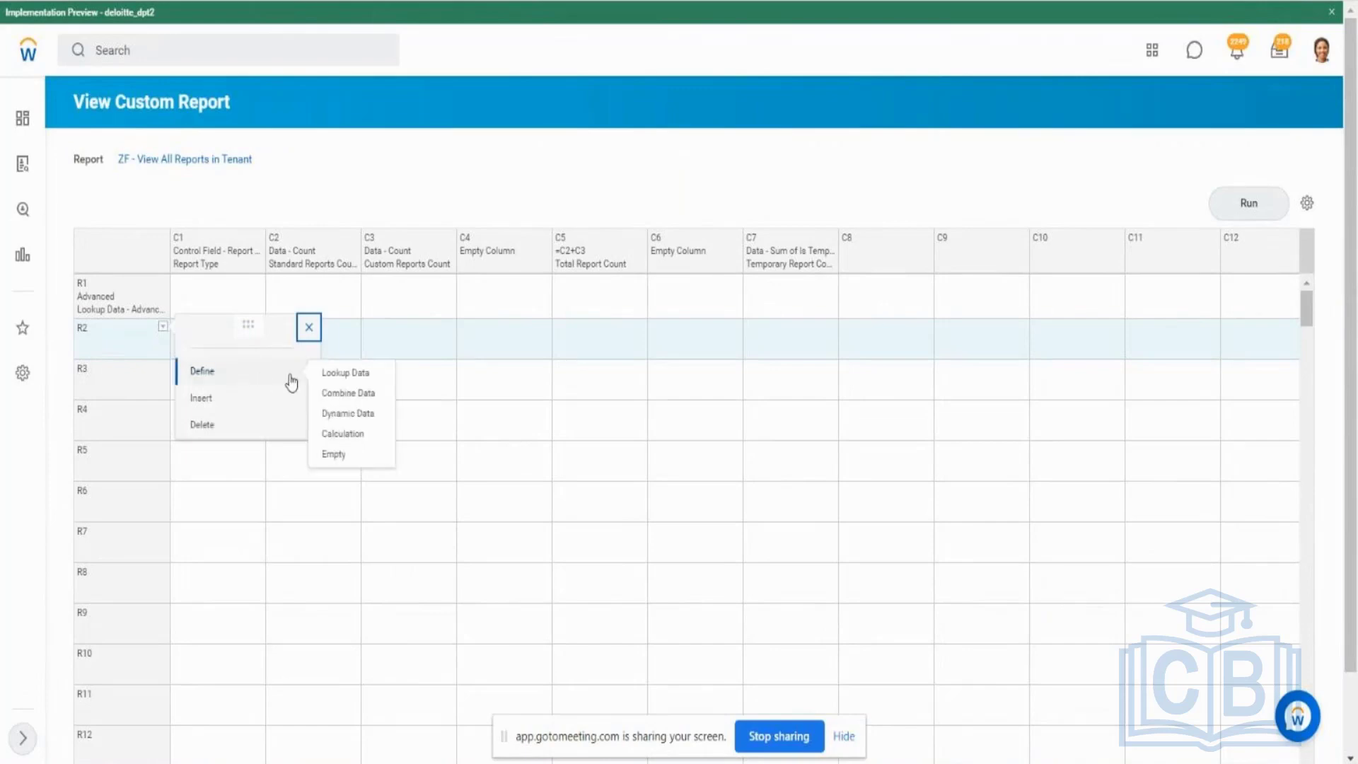
click(339, 373)
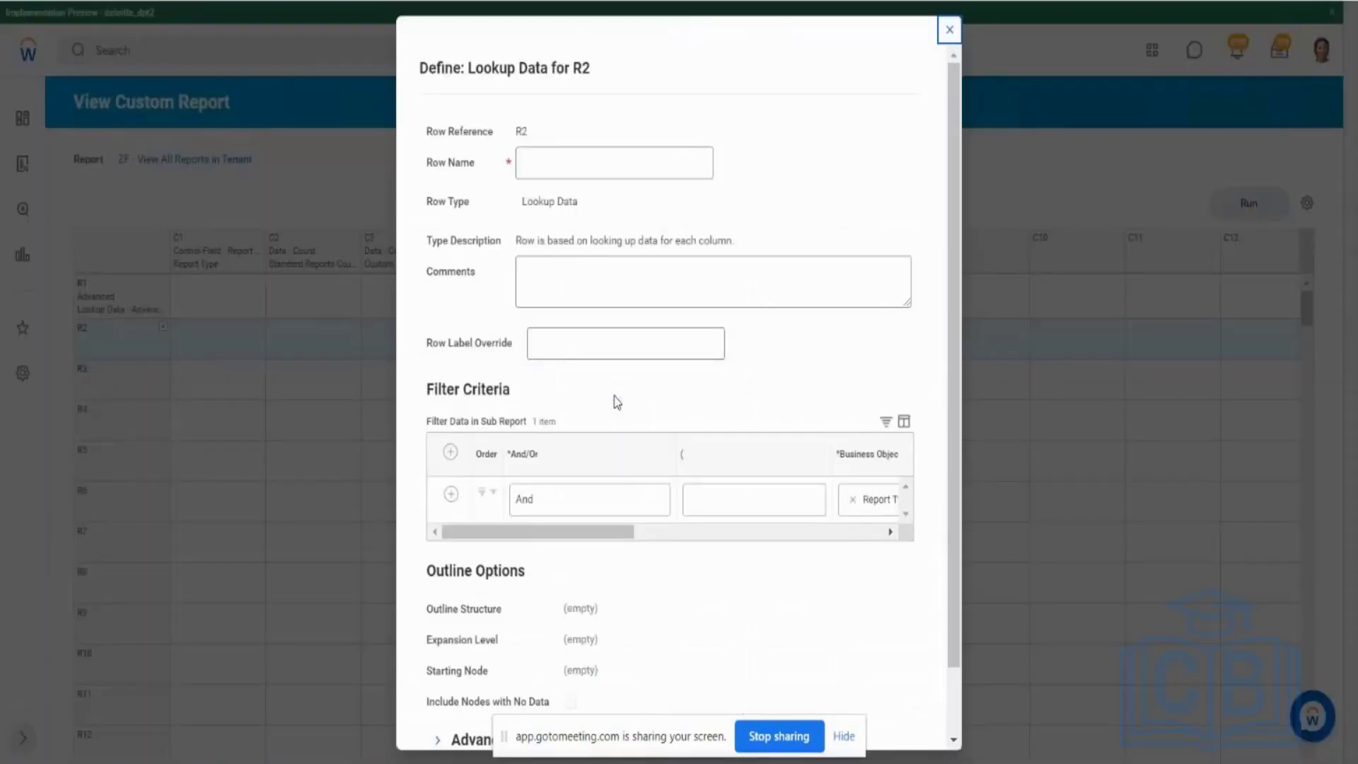
drag(600, 533, 710, 545)
click(709, 539)
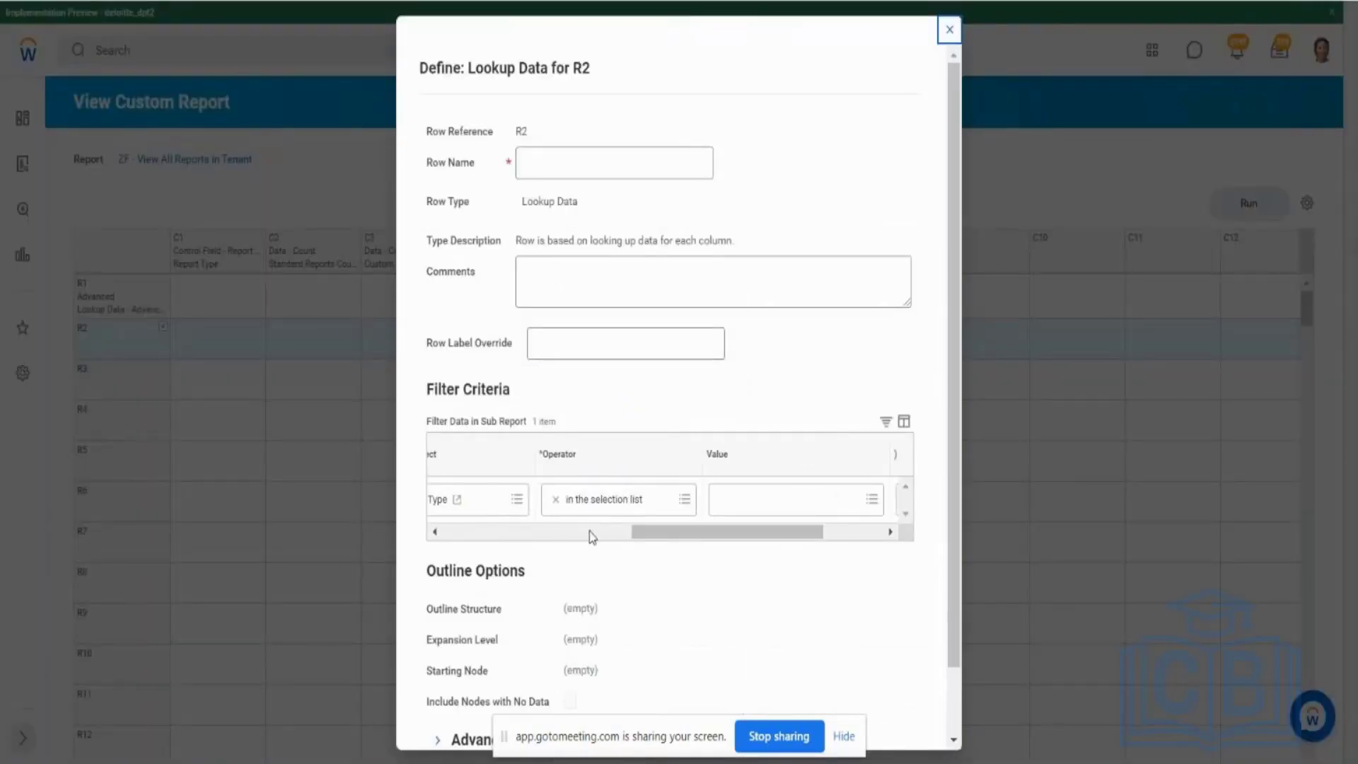
click(515, 501)
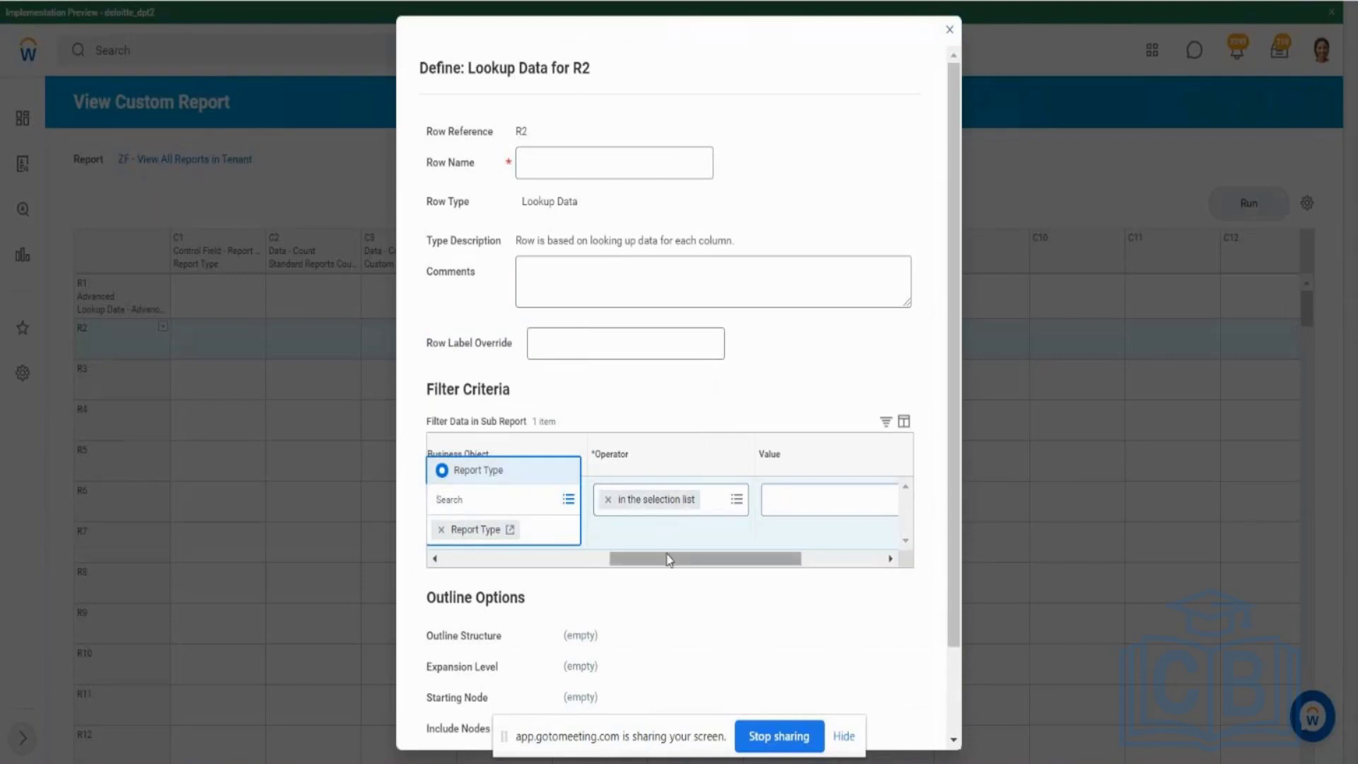
drag(669, 559, 580, 563)
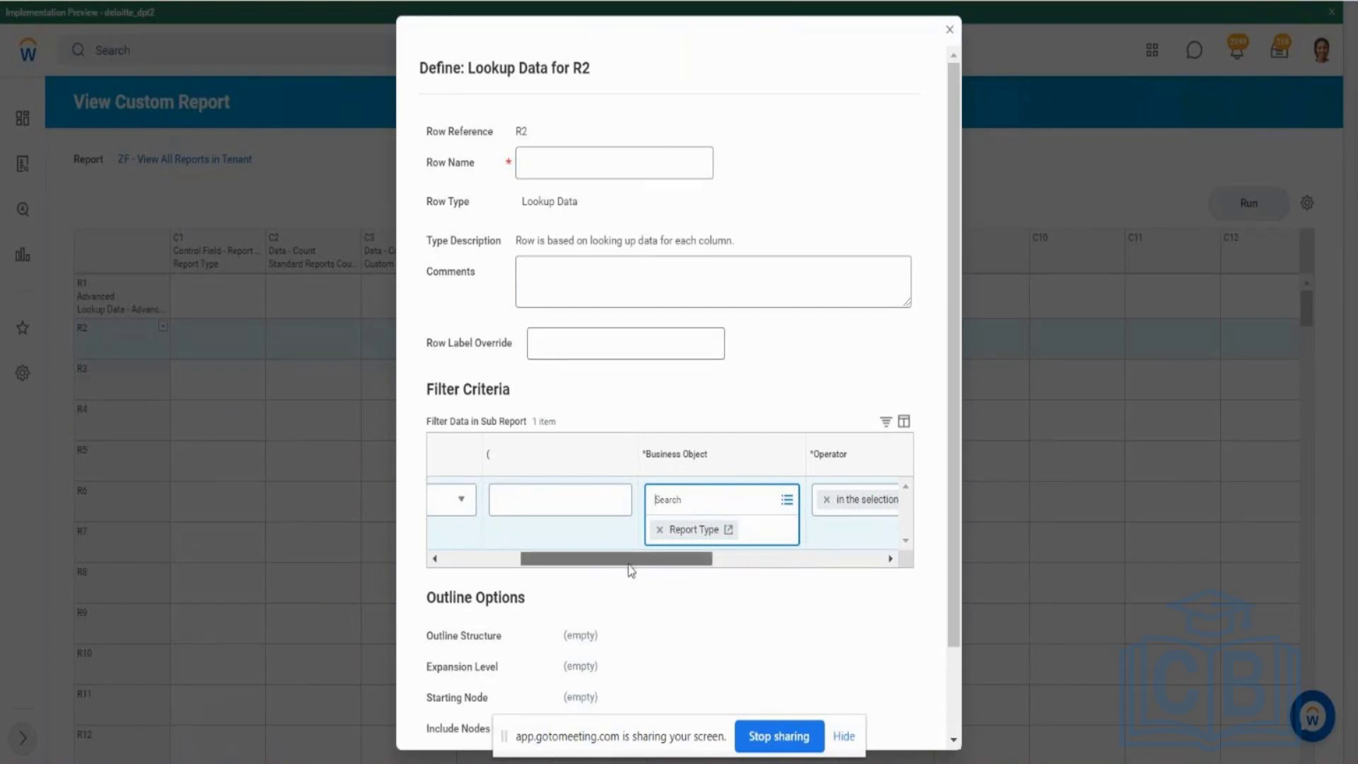
drag(632, 571, 745, 572)
click(854, 509)
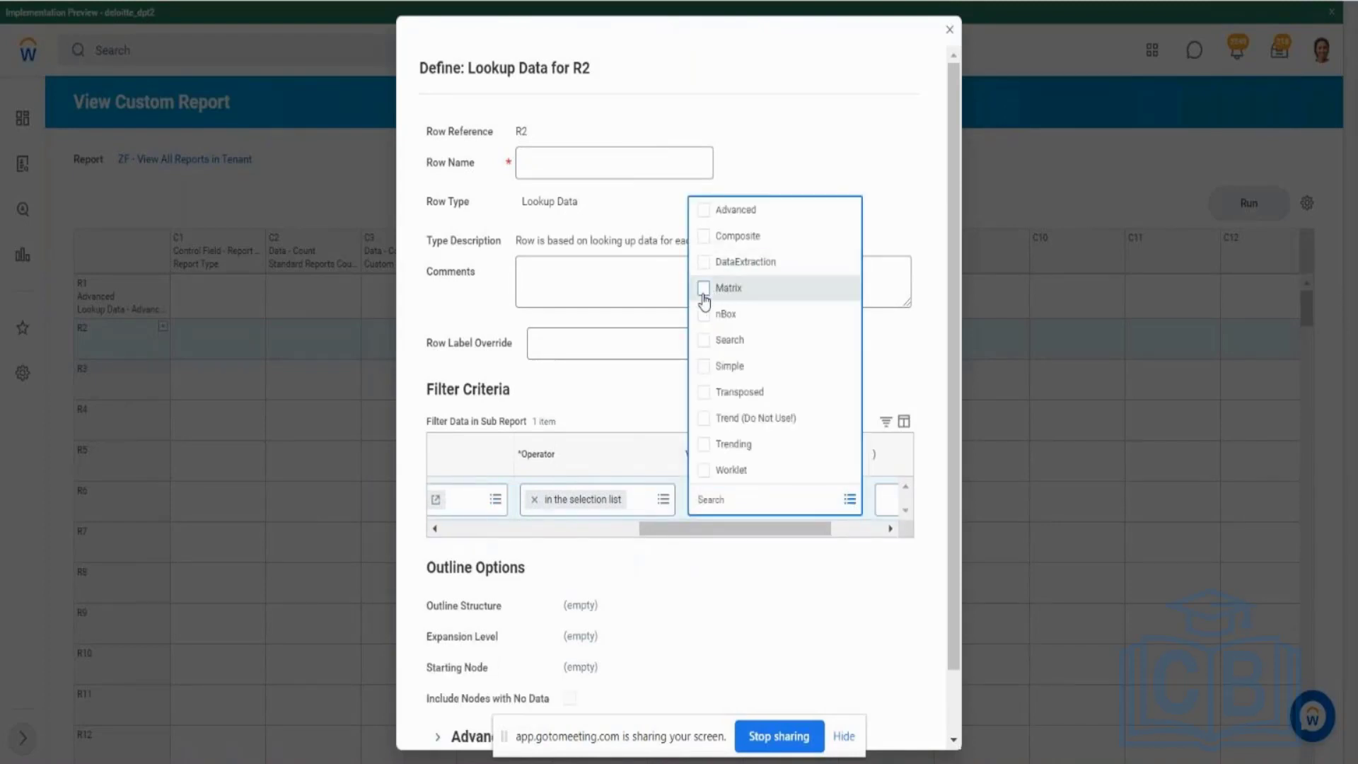
click(703, 295)
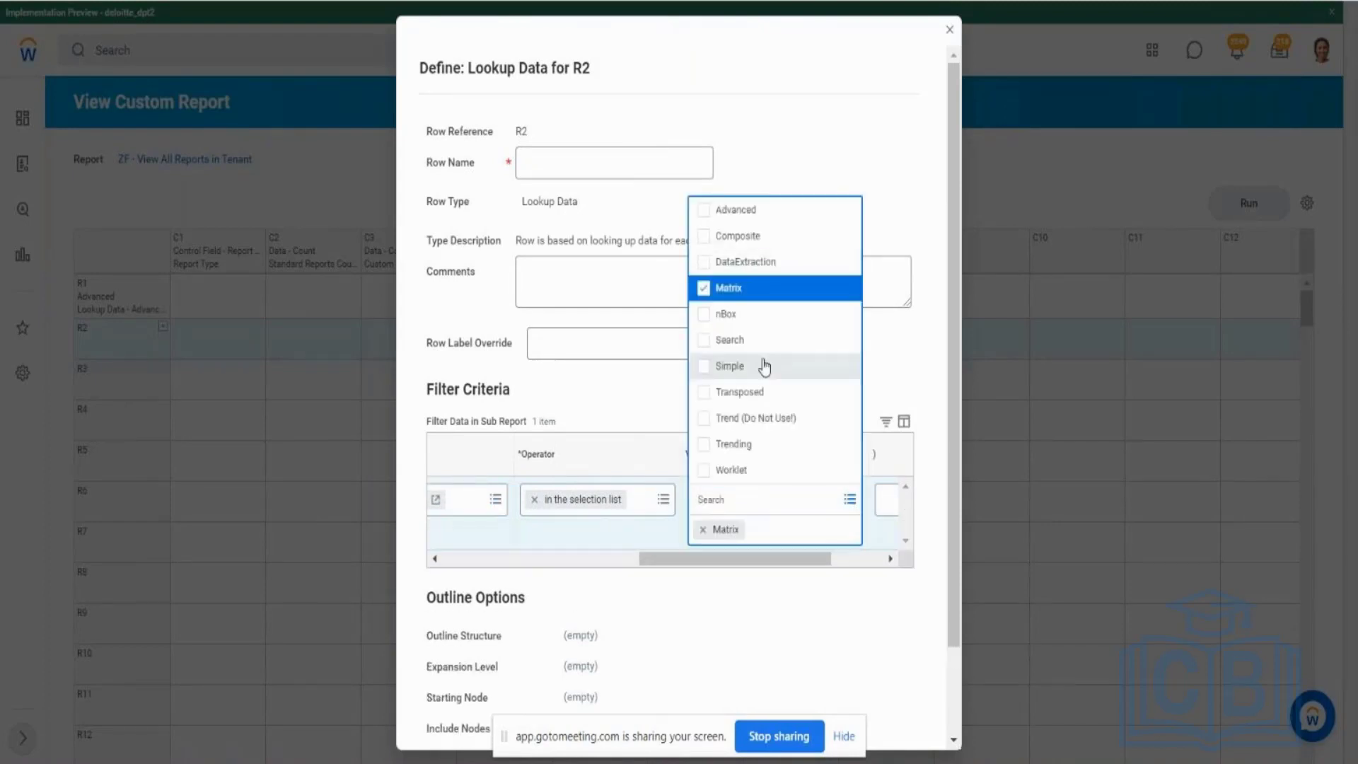
click(707, 445)
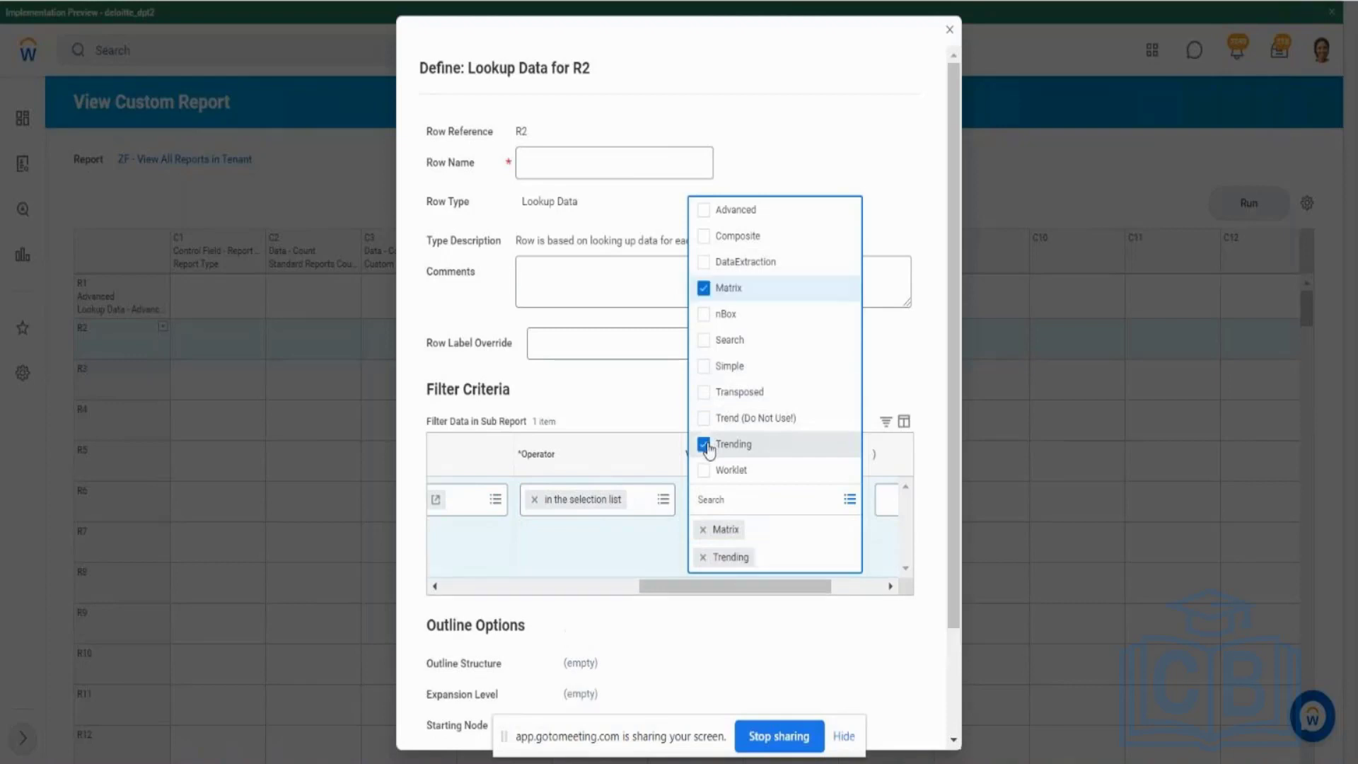
click(664, 578)
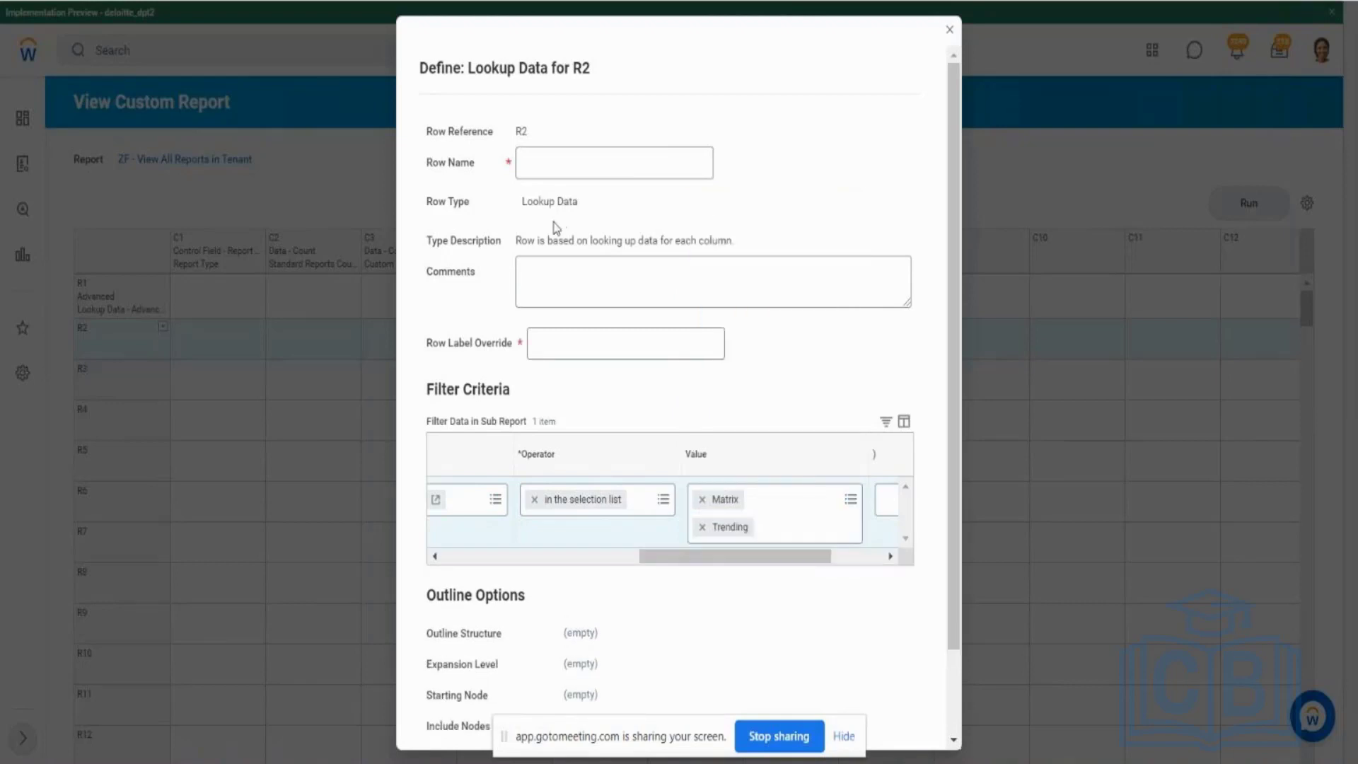
Step: Set row R2's name and row label override to Matrix & Trending, and save the row definition
click(577, 163)
text(Ma)
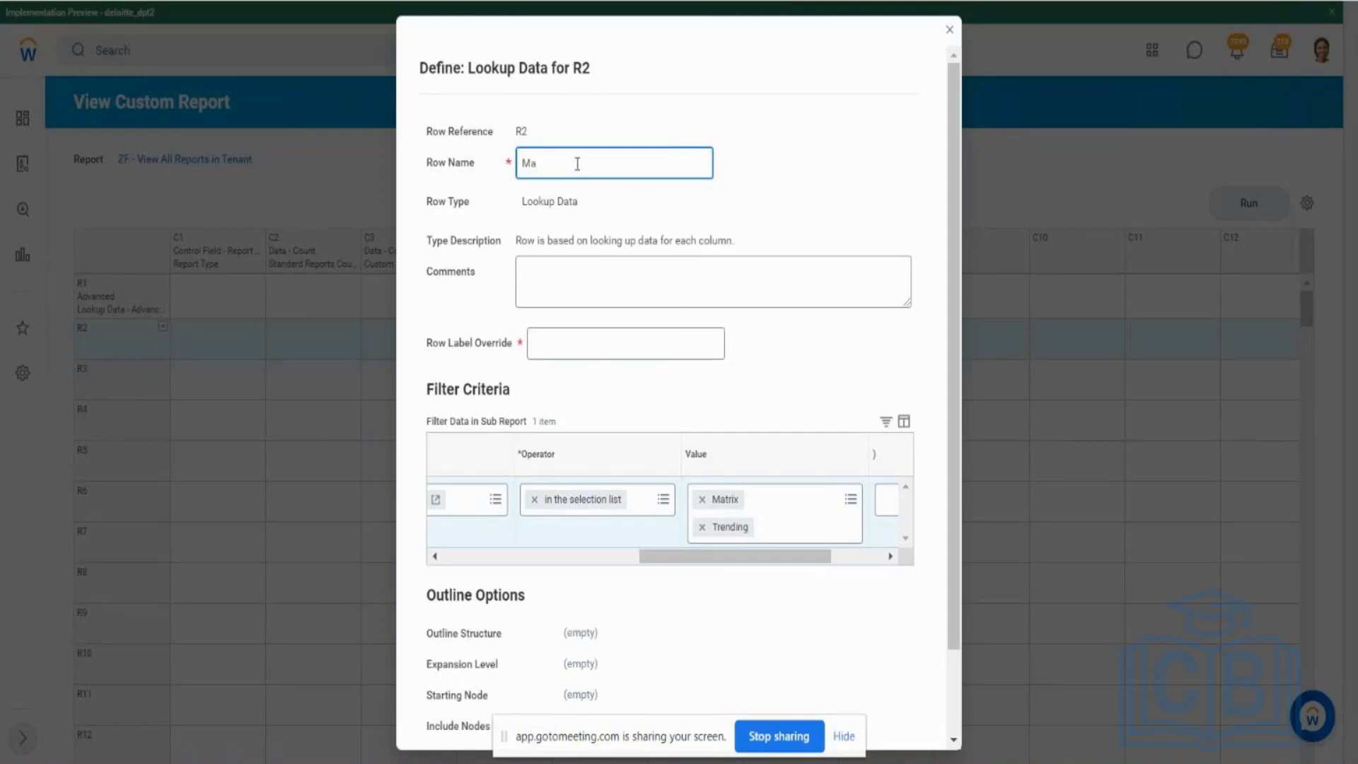
text(trix & Trending)
drag(636, 170, 527, 187)
click(584, 346)
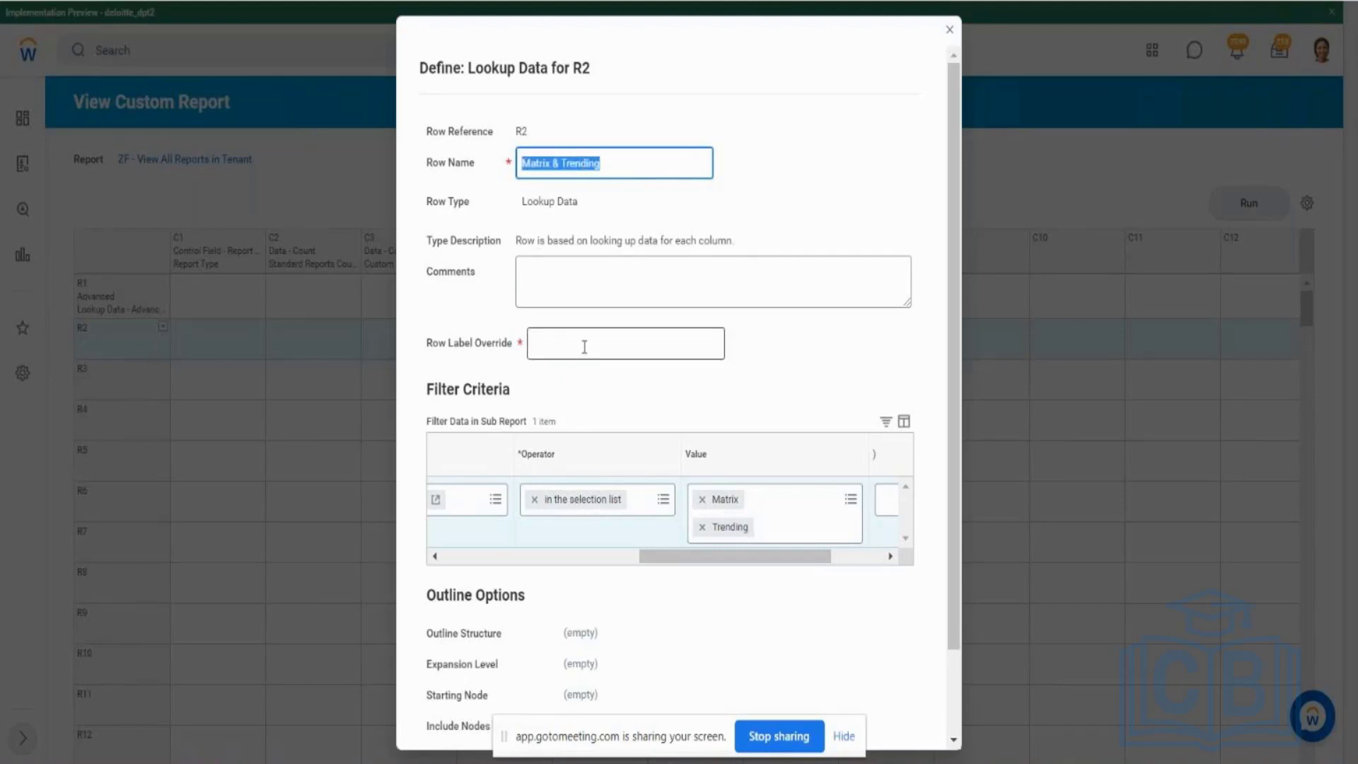
text(Matrix & Trending)
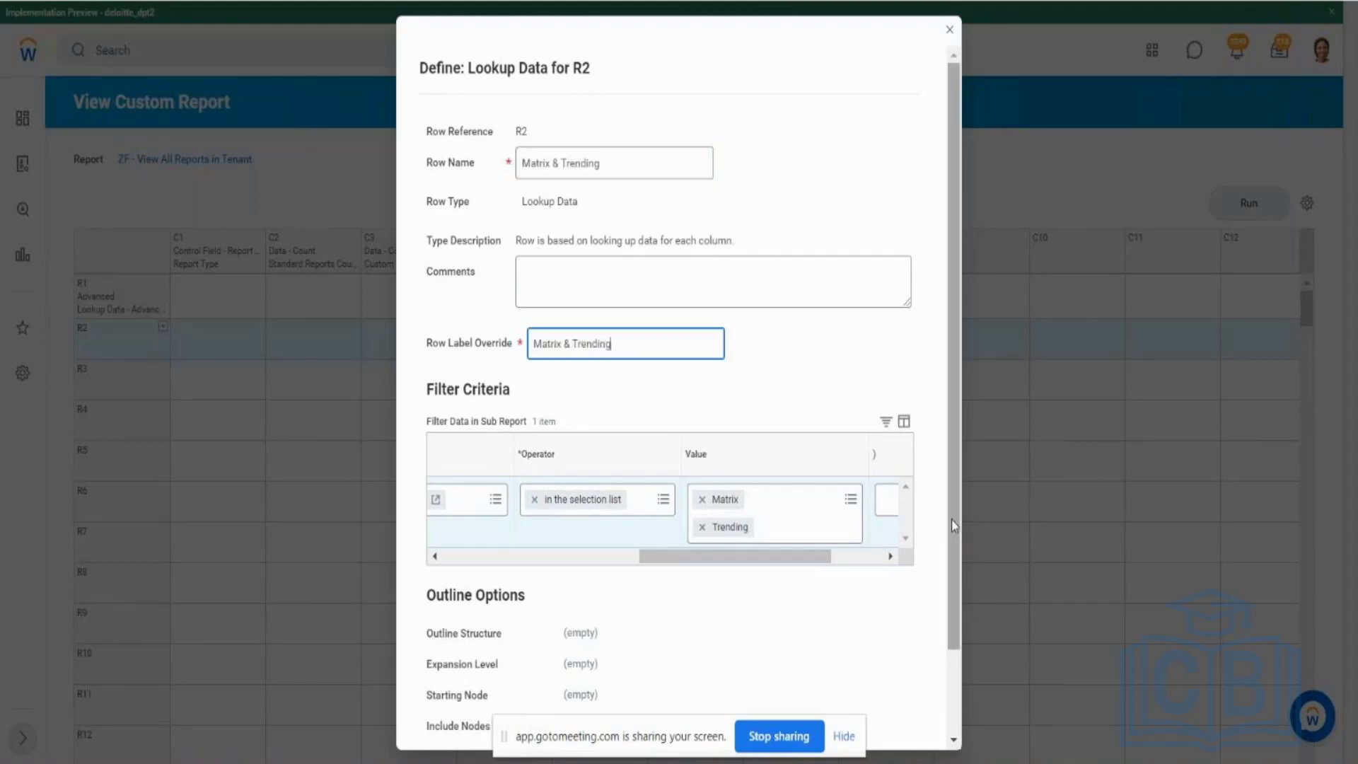
scroll(952, 520, down, 3)
click(458, 722)
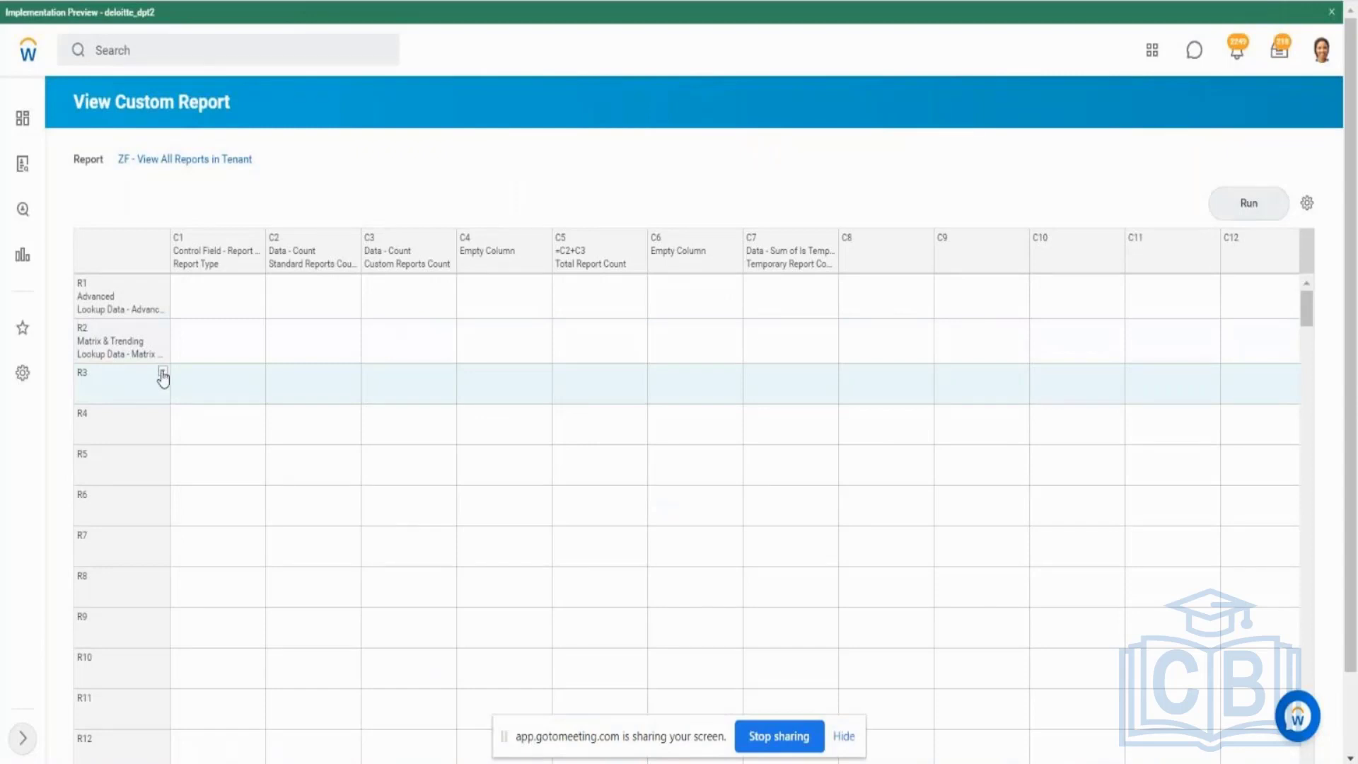
Step: Define row R3 as Lookup Data and set its Report Type filter values to nBox and Search
click(162, 372)
mouse_move(304, 425)
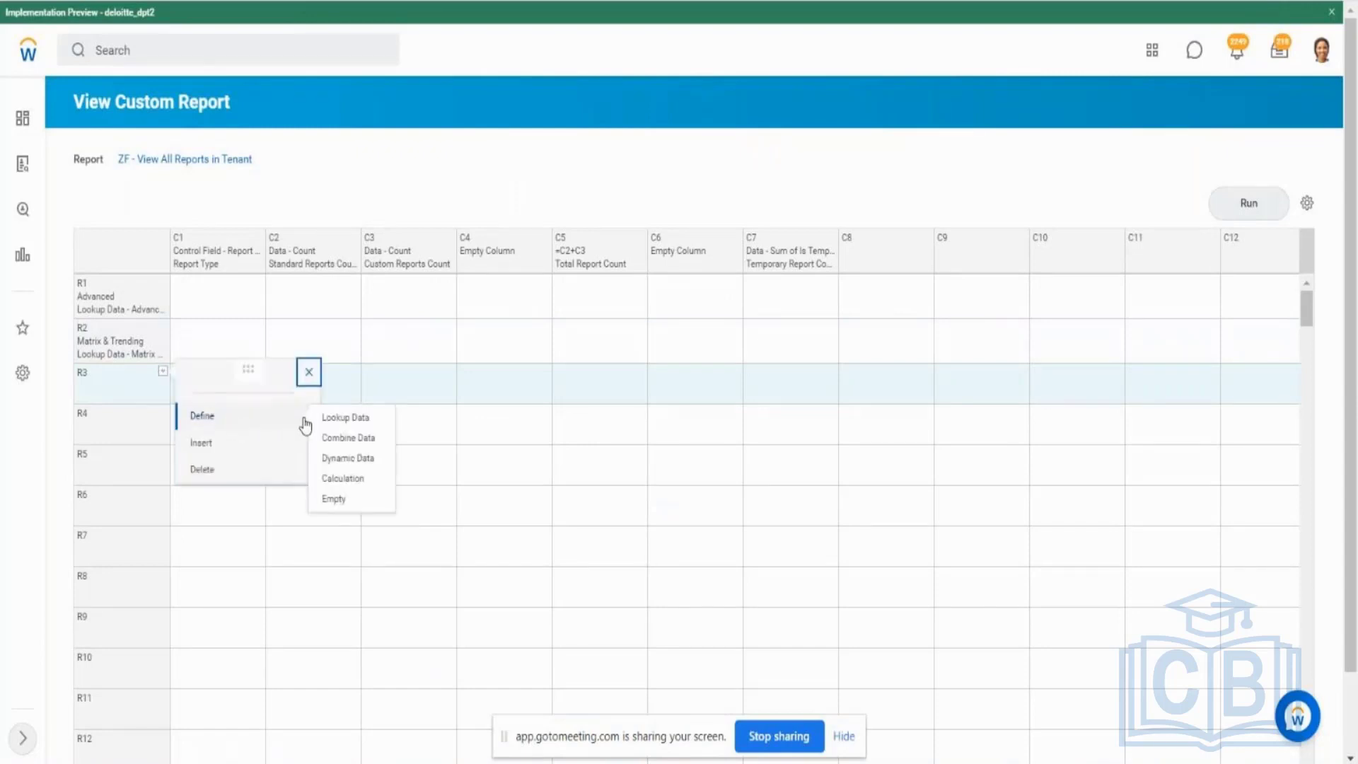
click(344, 418)
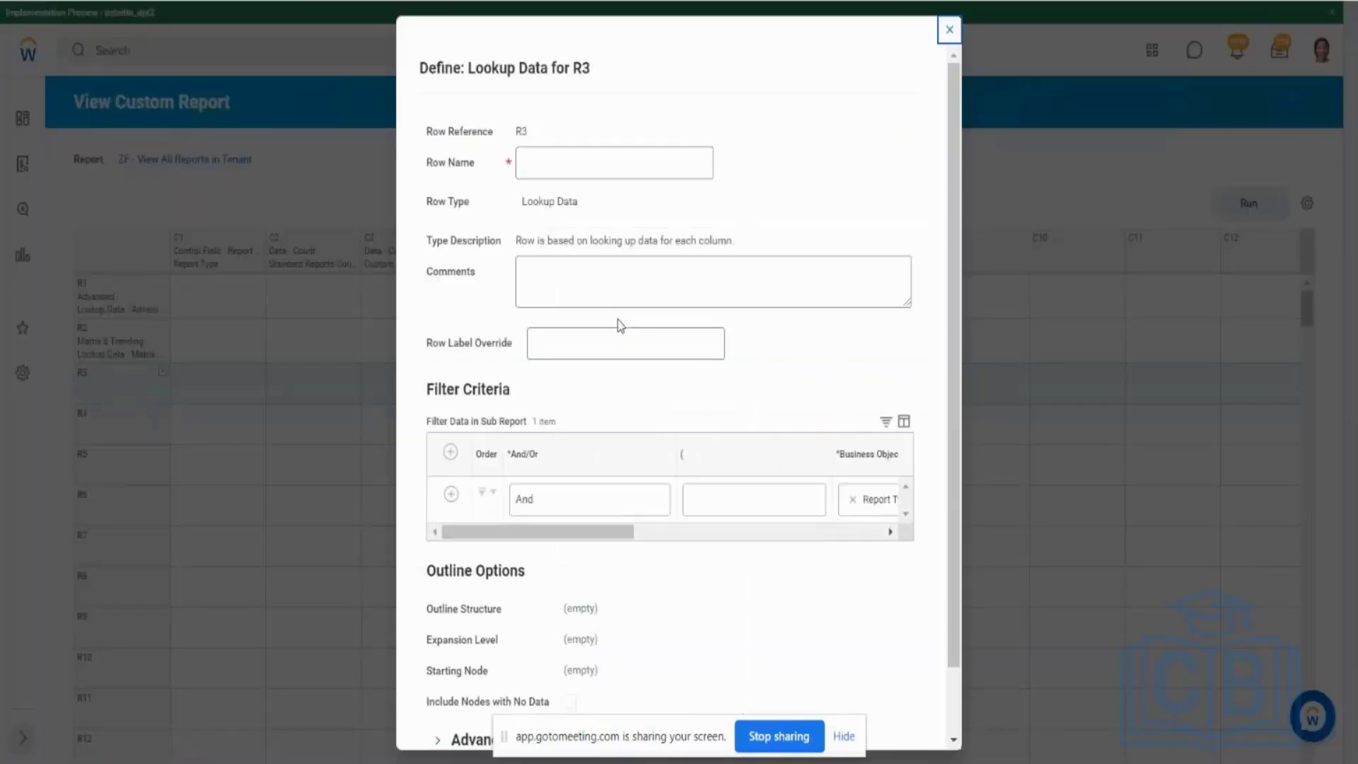
scroll(621, 485, right, 6)
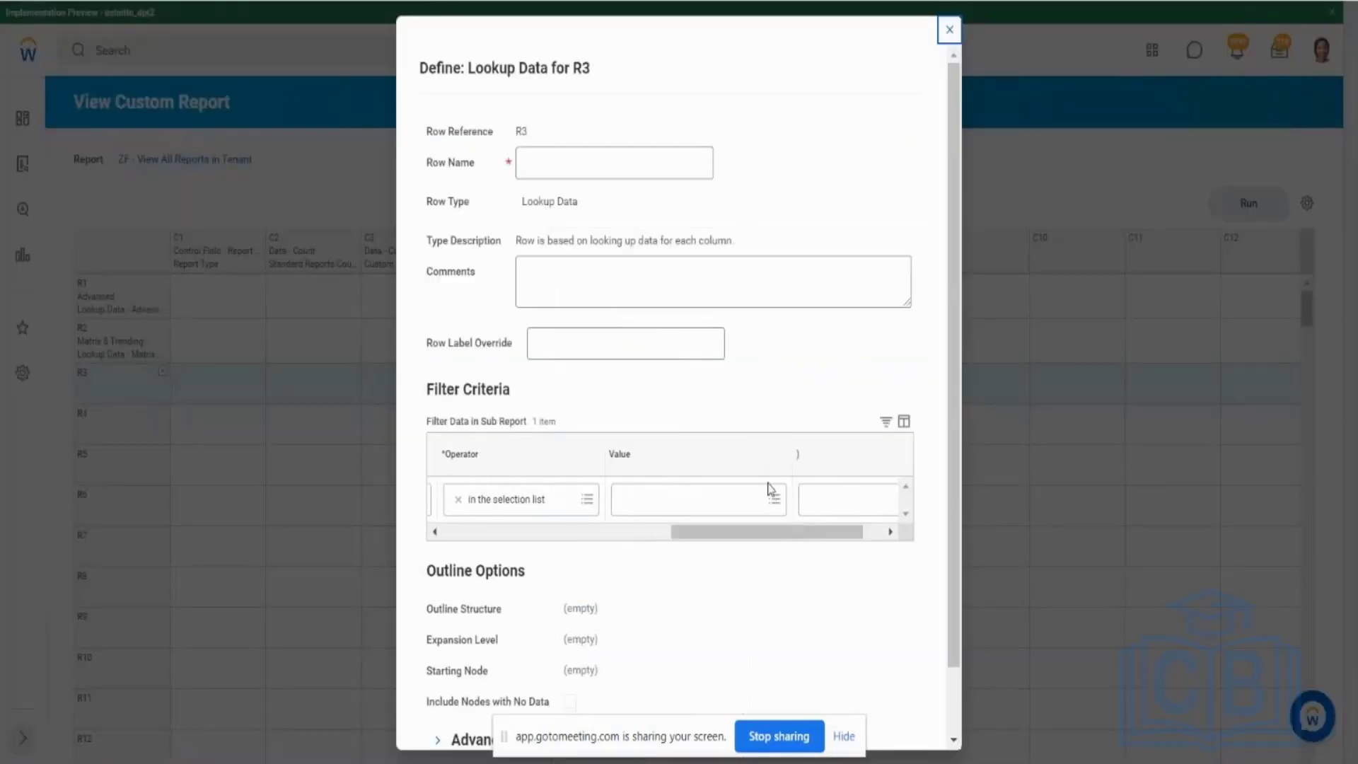
click(773, 499)
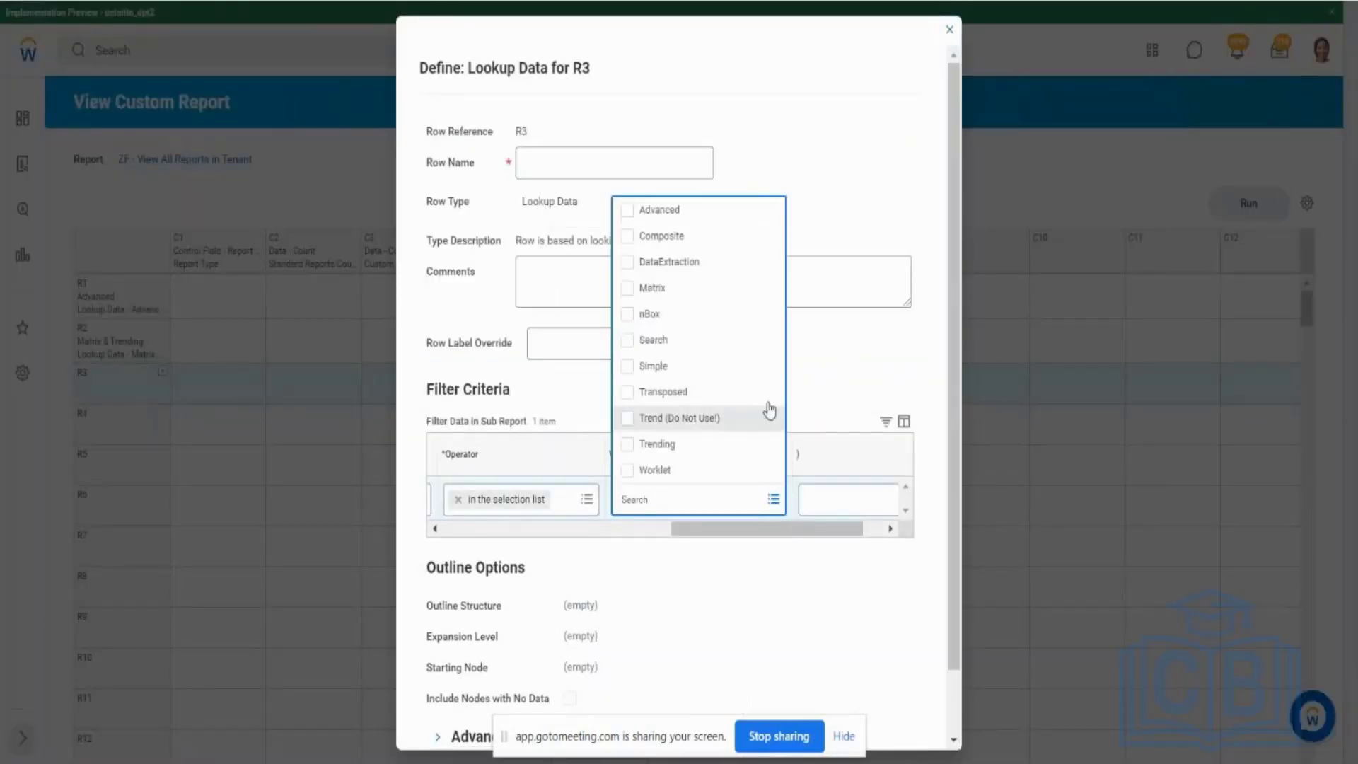
click(632, 322)
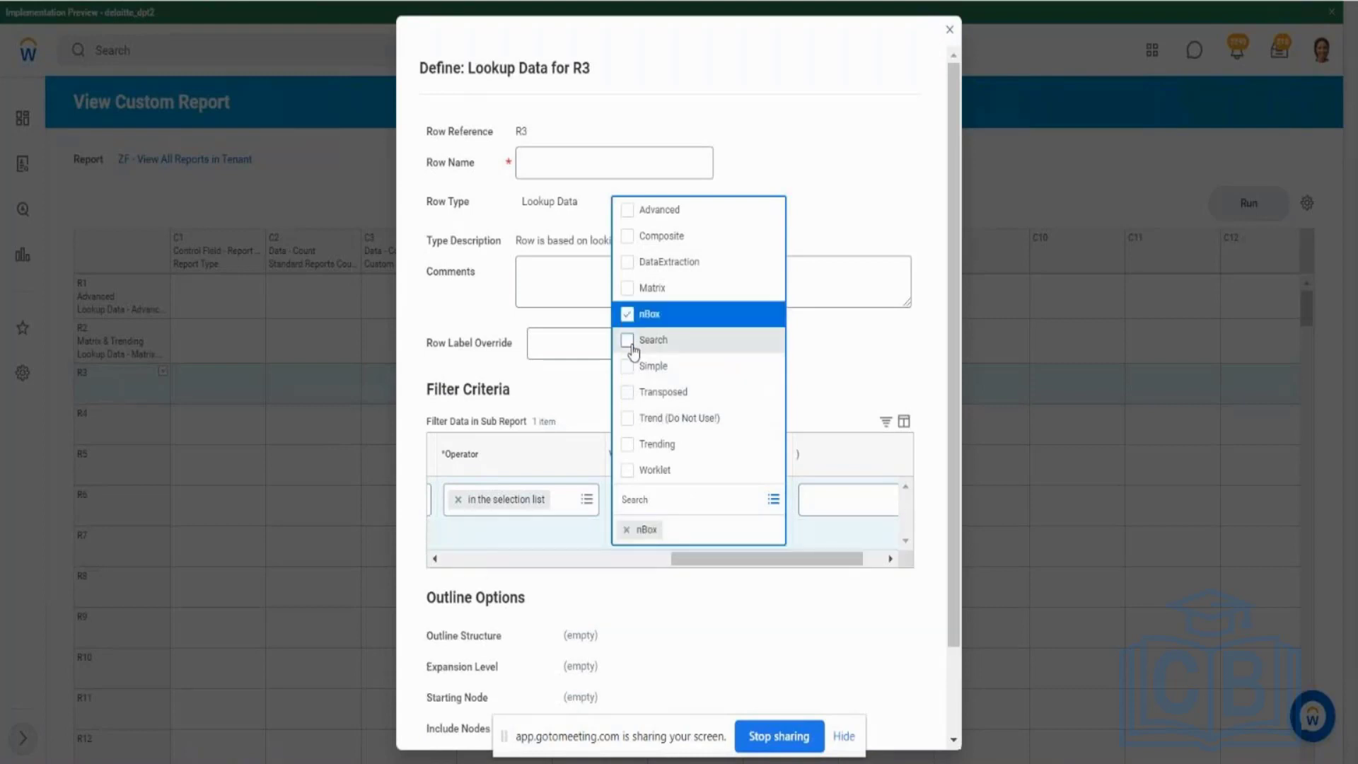
click(632, 342)
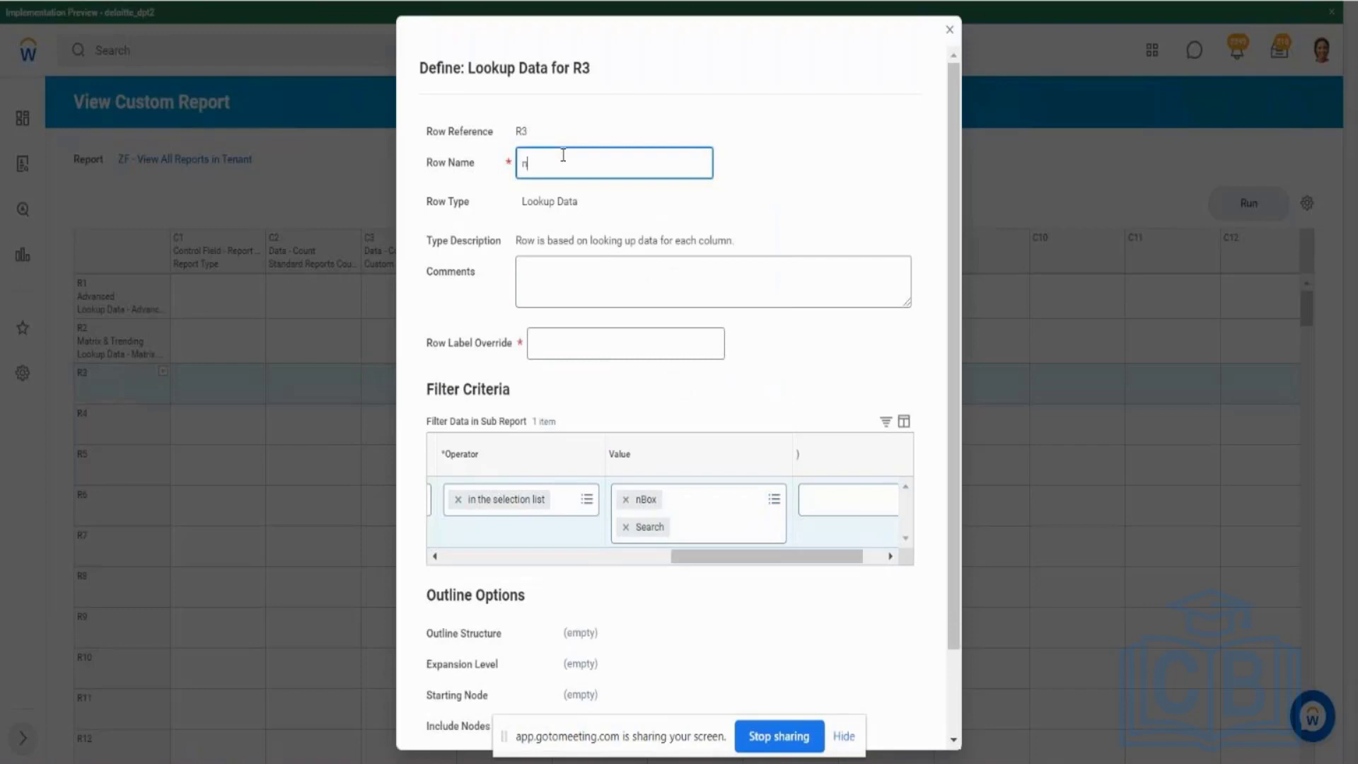
Step: Name row R3 nBox & Search and set its row label override to nBox, Search & Transposed
text(Box an)
text(& Searc)
text(h)
click(585, 342)
text(nBo)
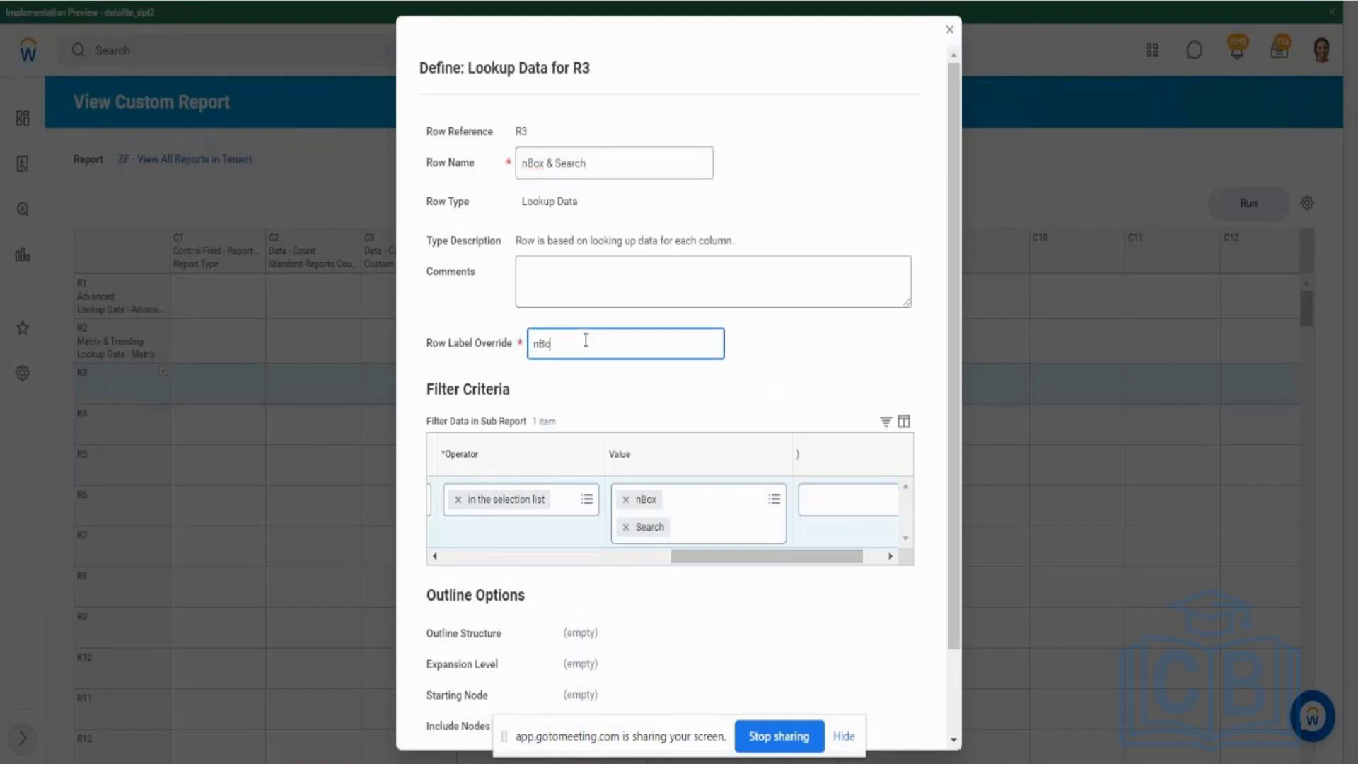
text(x)
key(BackSpace)
text(, Search & Transposed)
Step: Copy row R3's label override text, nBox, Search & Transposed, into its row name, replacing the existing name
drag(657, 345, 523, 365)
key(ctrl+c)
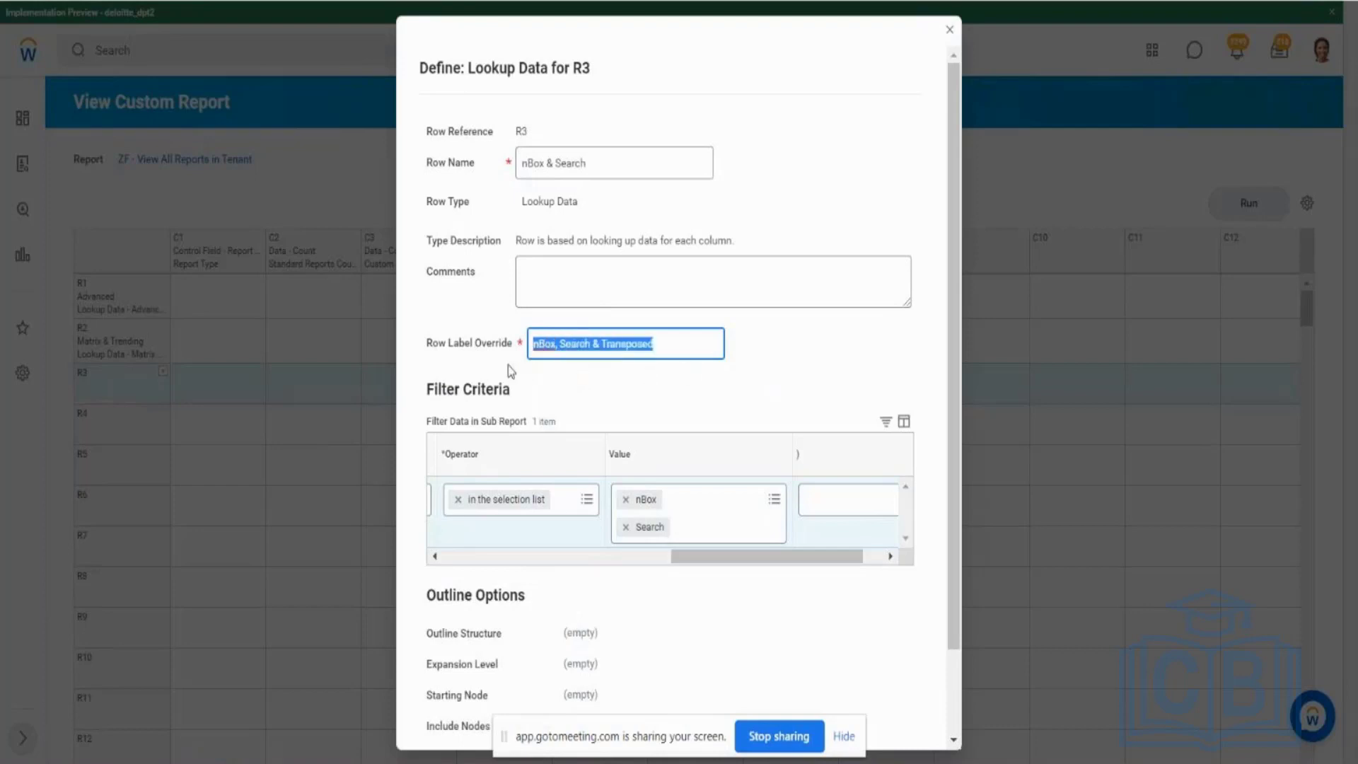
drag(587, 164, 503, 182)
key(ctrl+v)
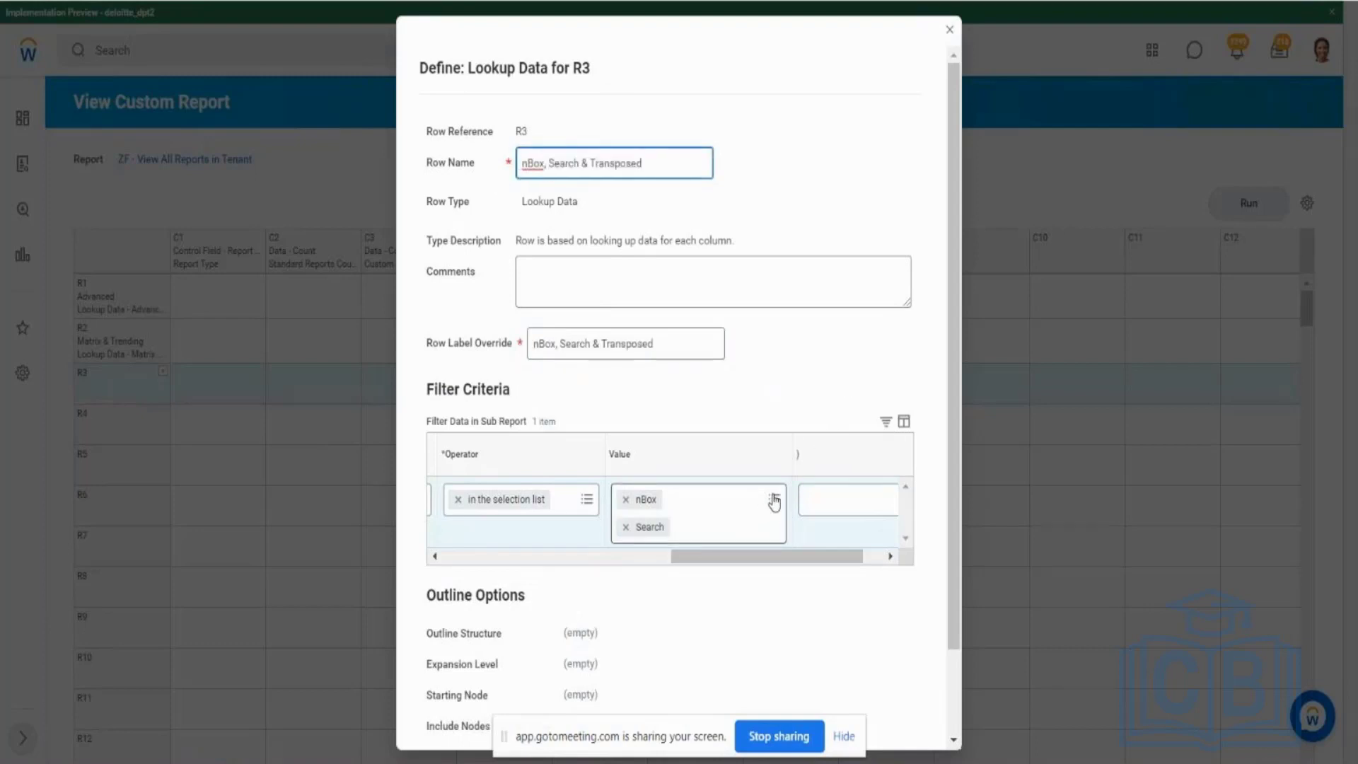
Step: Add Transposed to row R3's Report Type filter values and save the row definition
click(772, 503)
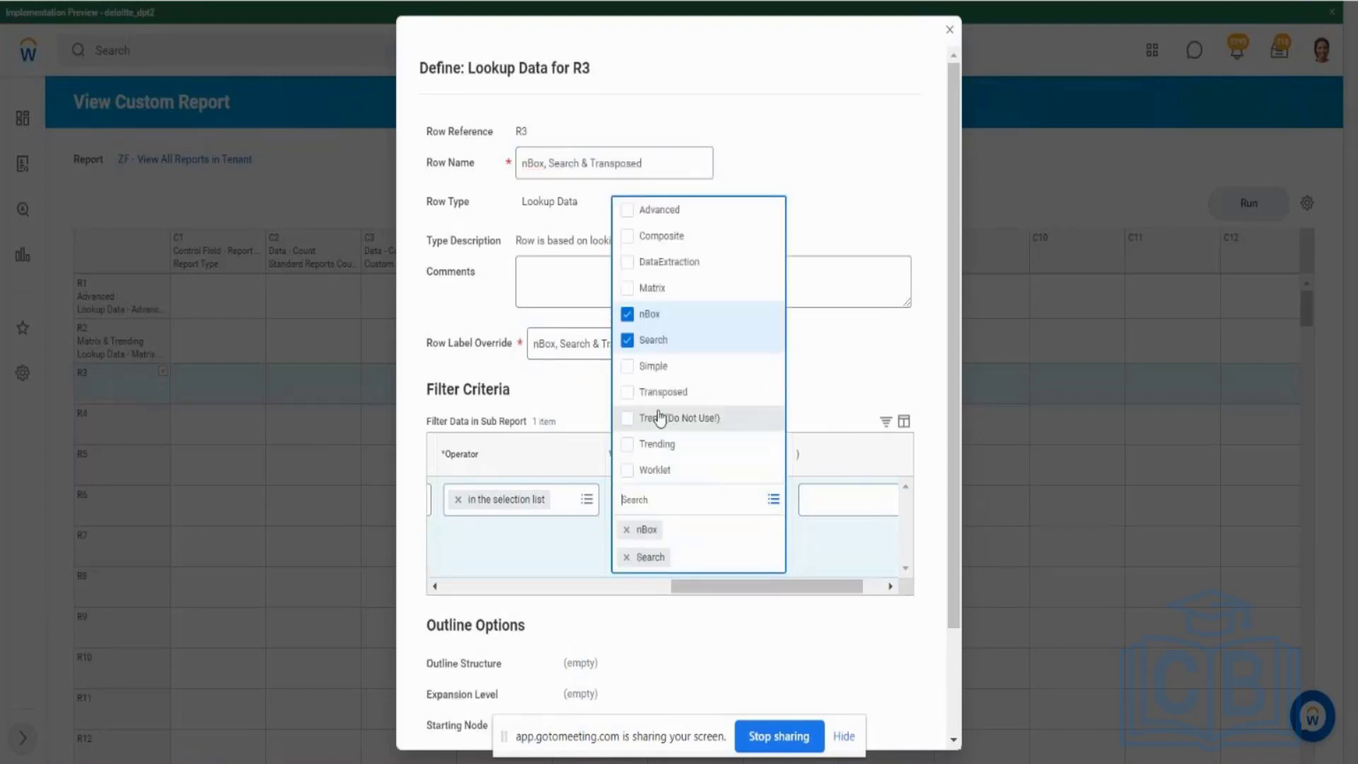
click(628, 395)
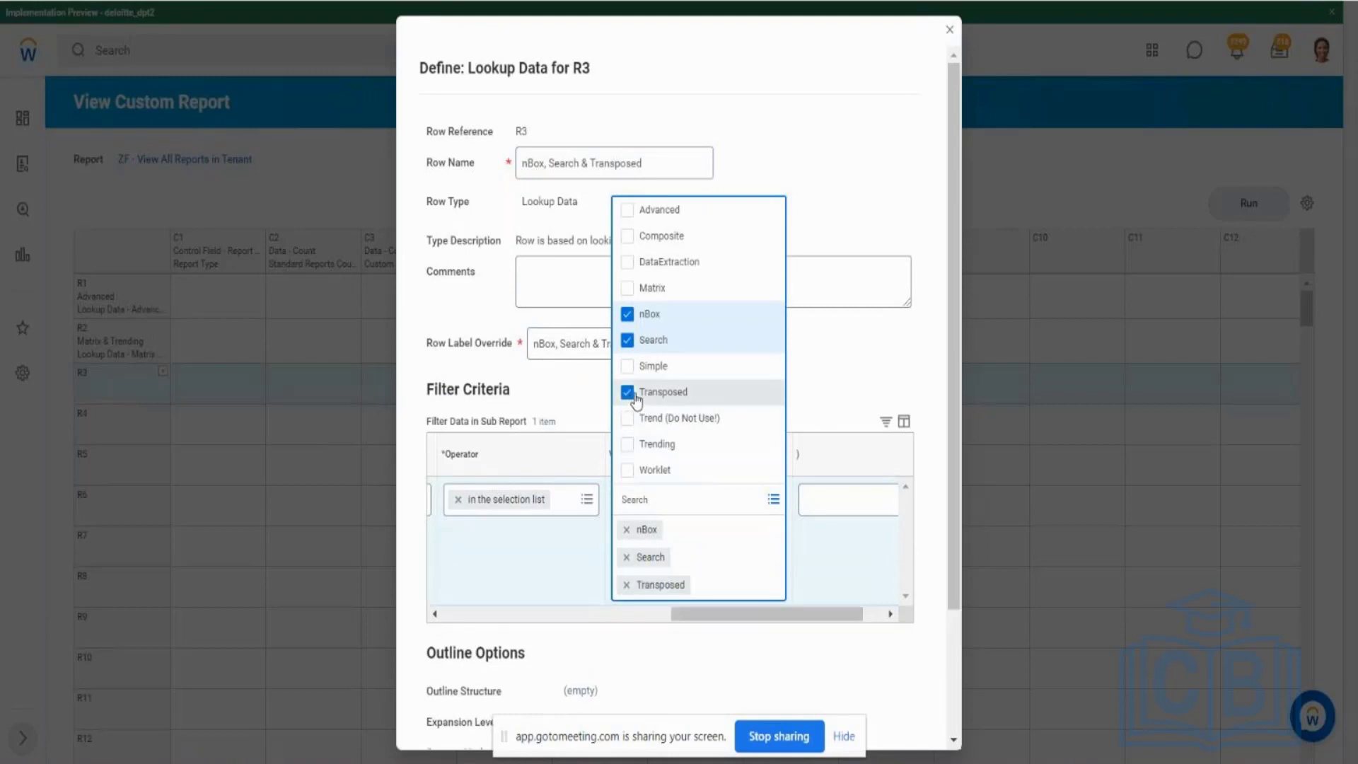
click(950, 682)
scroll(951, 682, down, 3)
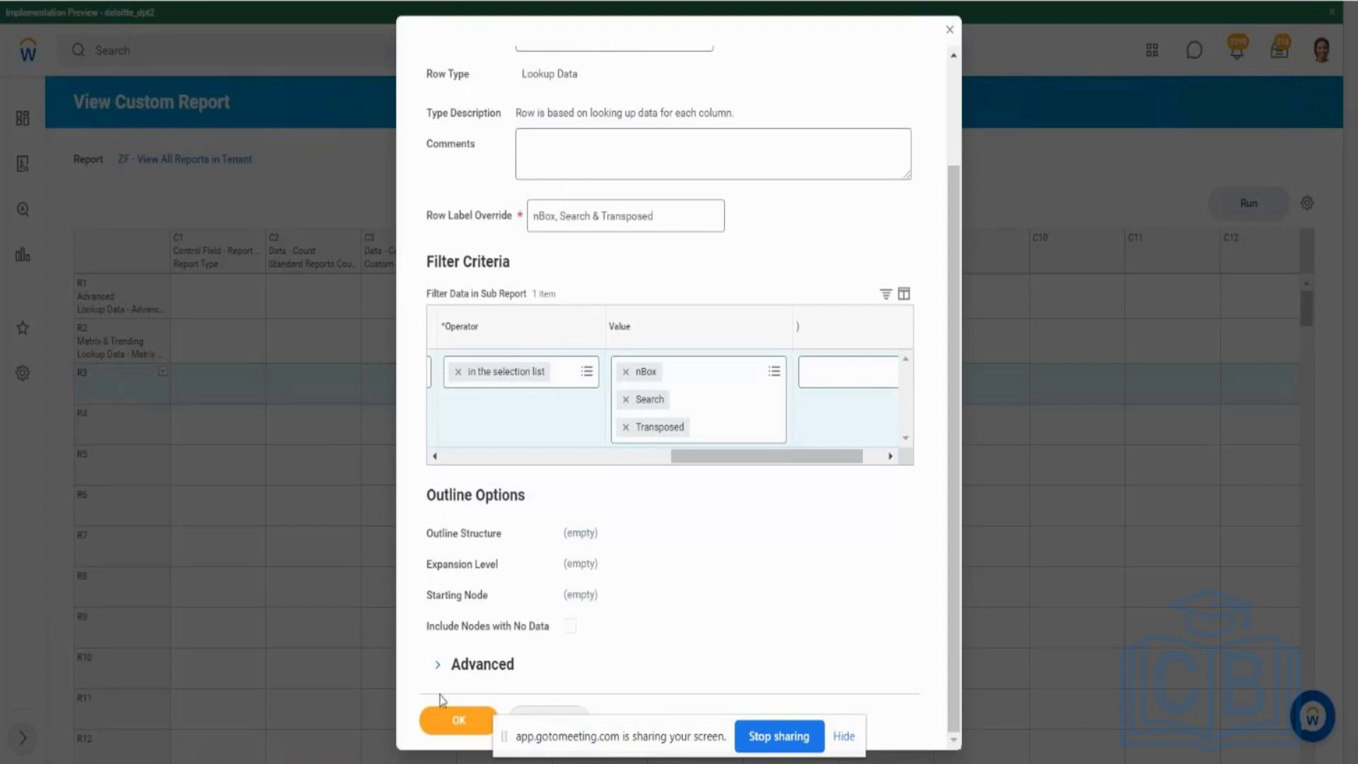
click(444, 731)
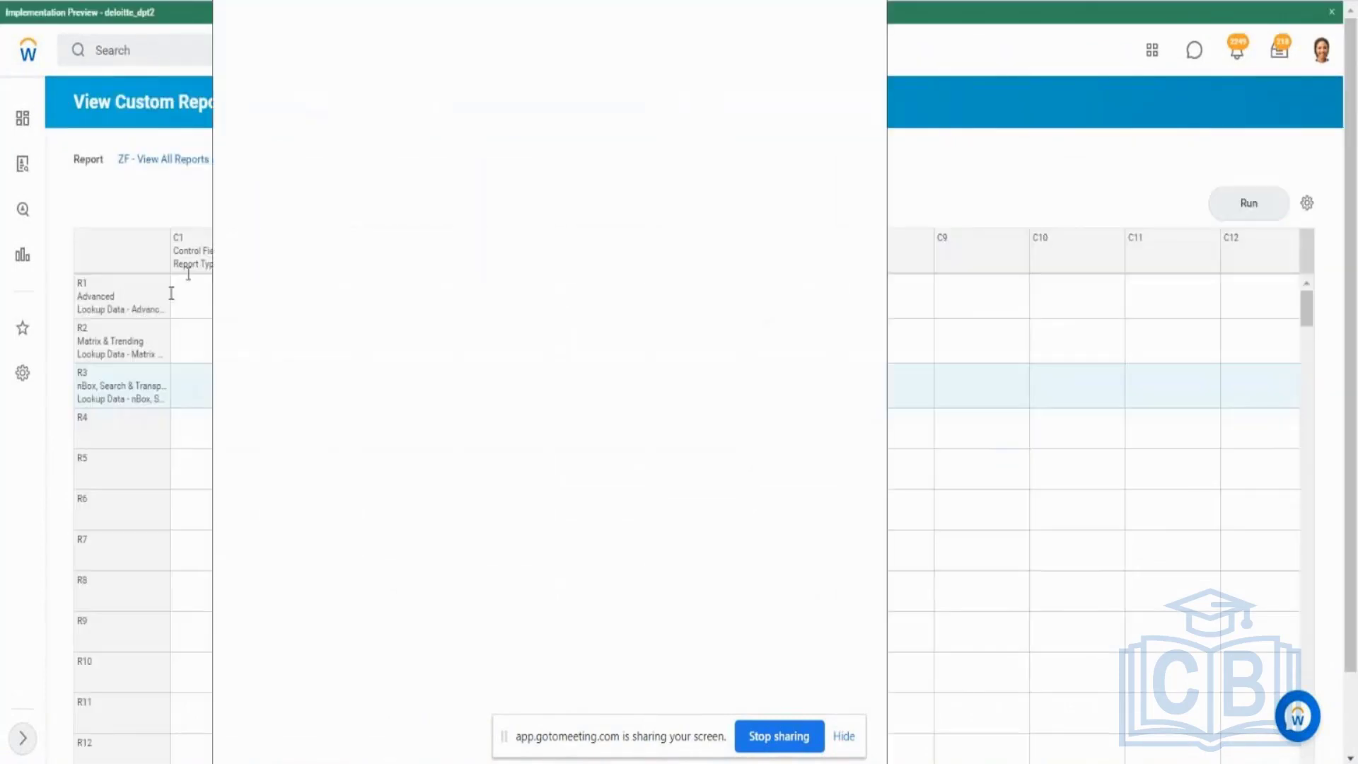
drag(544, 12, 545, 63)
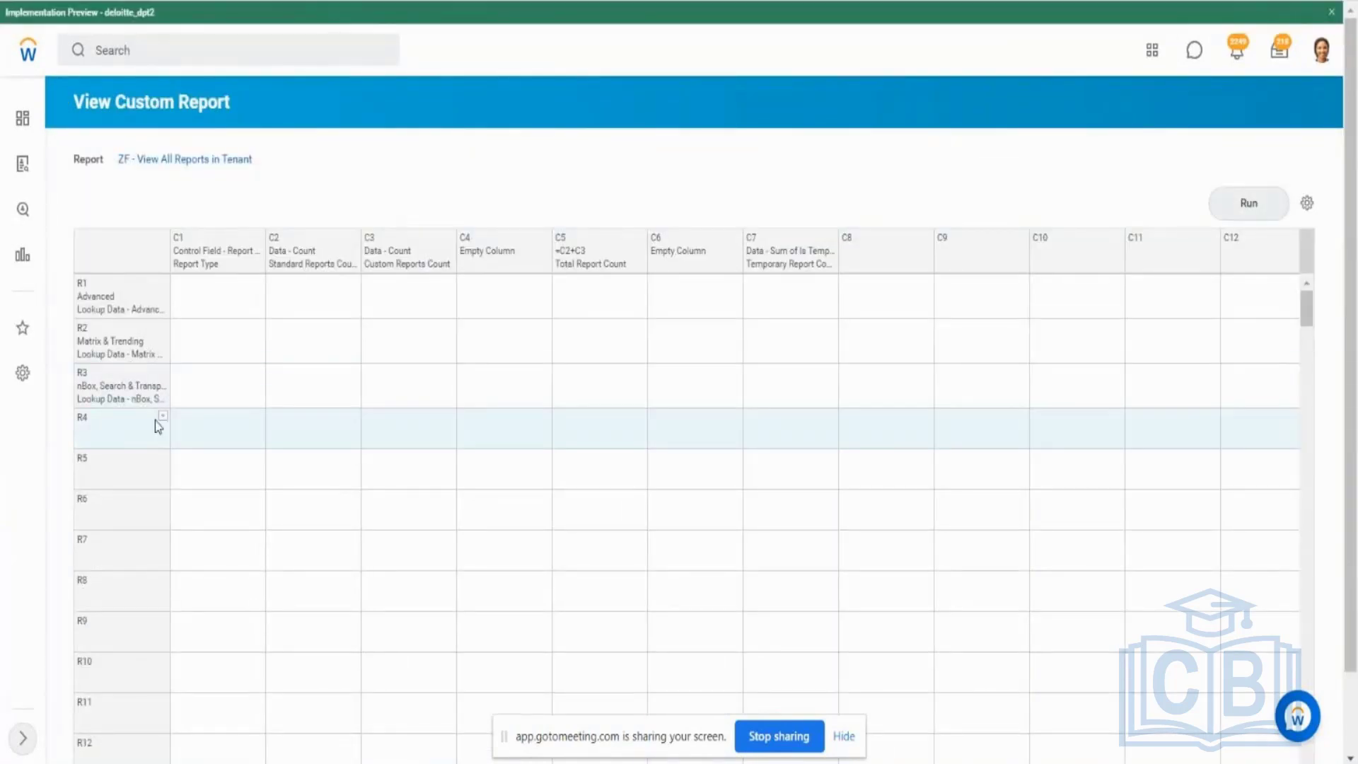
Step: Define row R4 as Lookup Data, with Composite as both its row name and its row label override
click(162, 418)
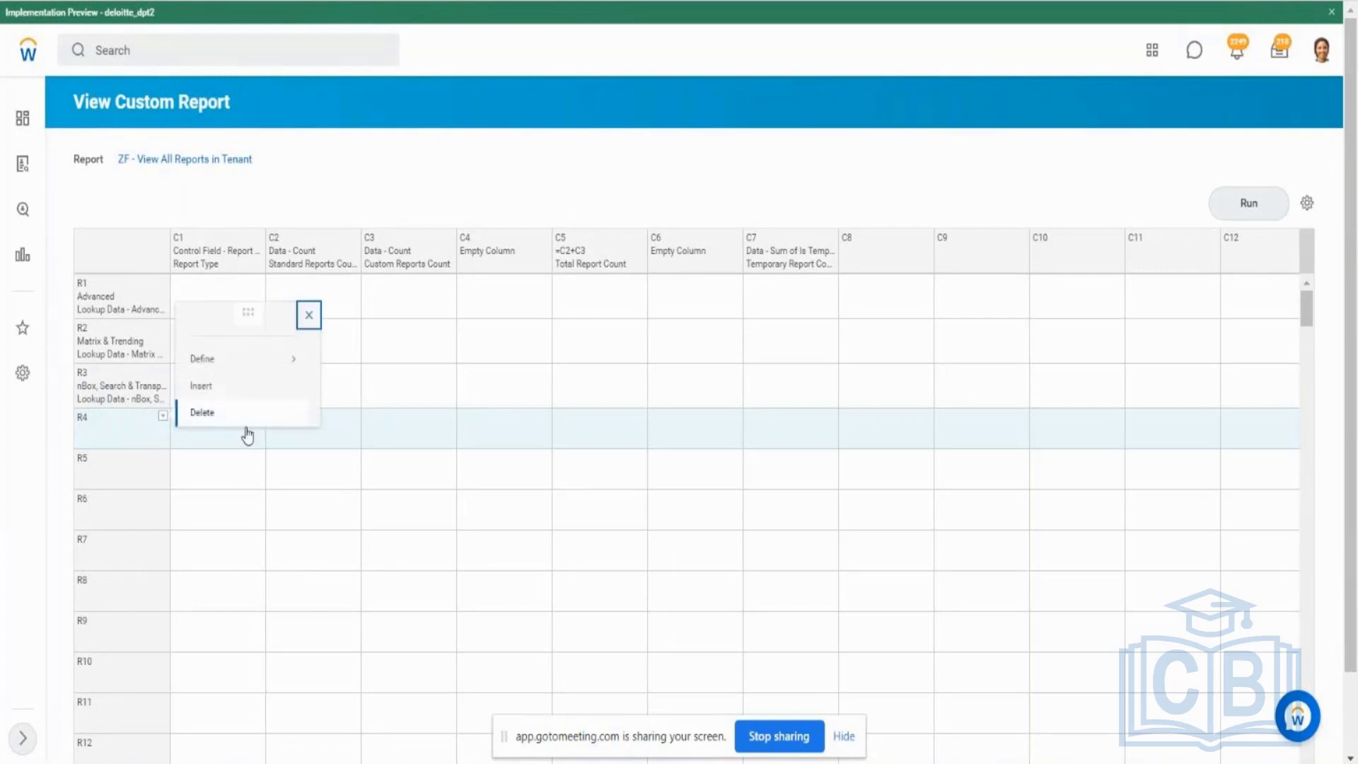
mouse_move(255, 358)
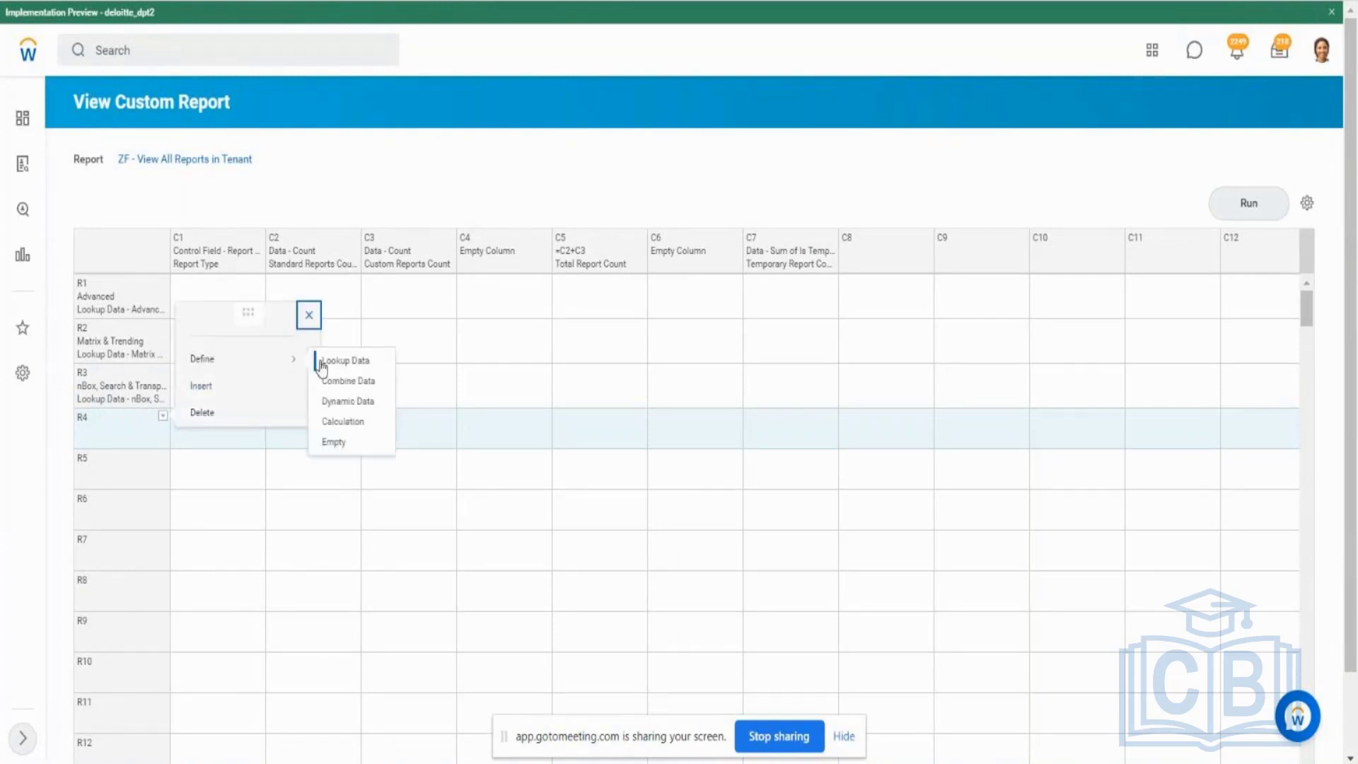
click(331, 362)
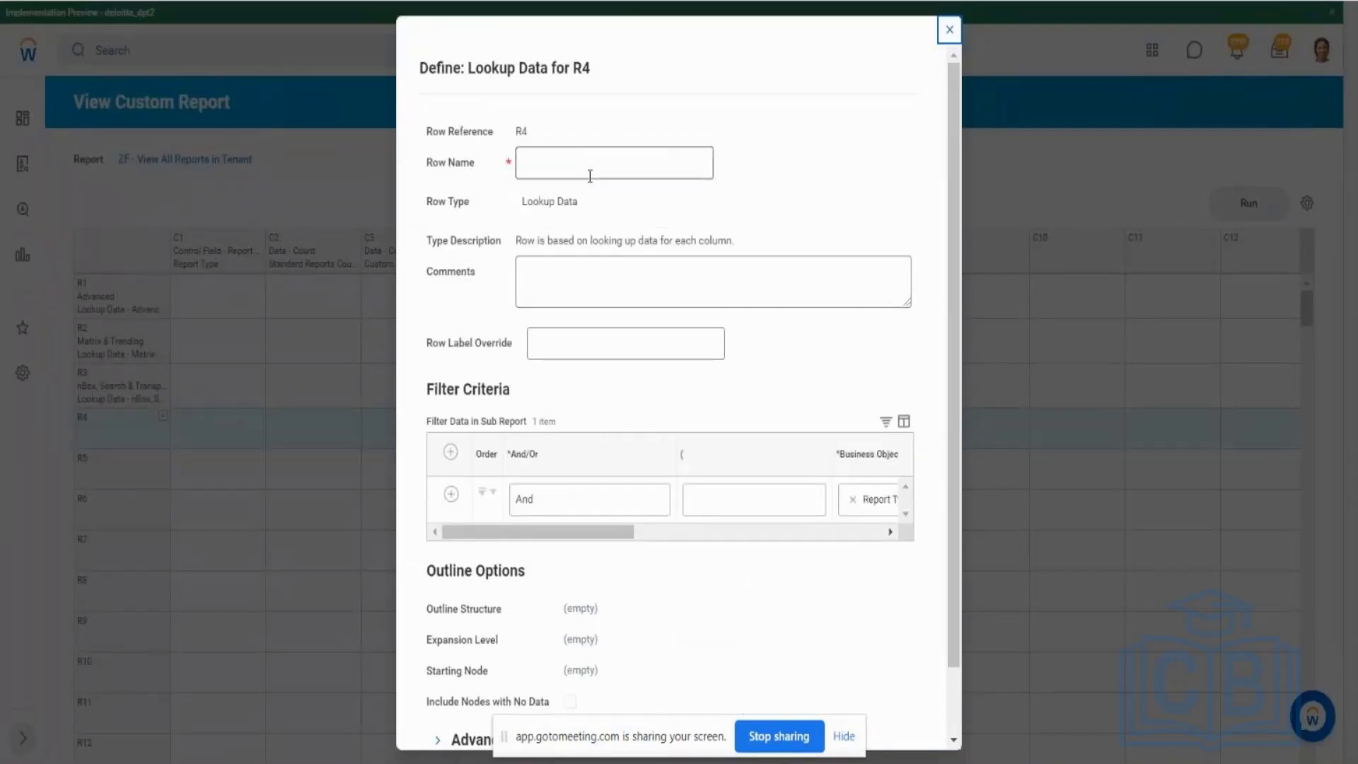
text(Compo)
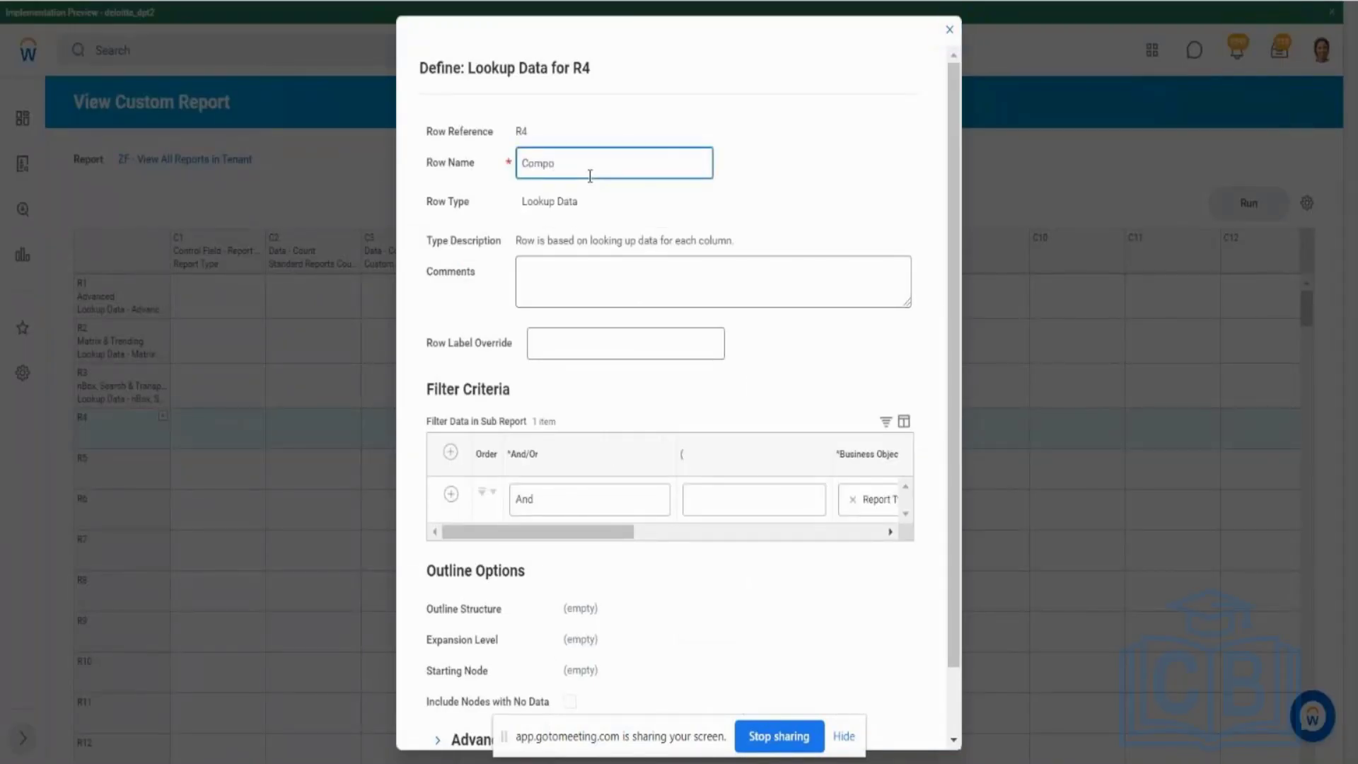
text(site)
key(Tab)
key(Tab)
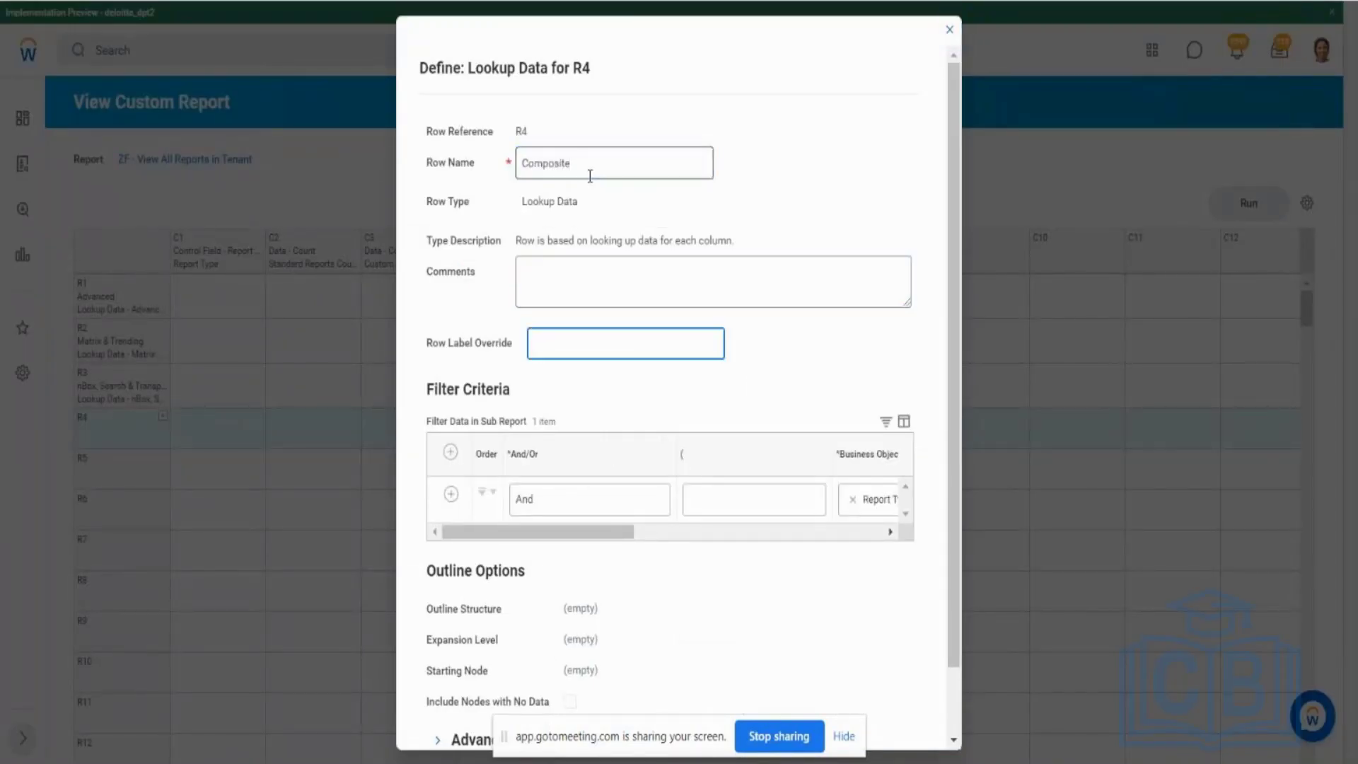
text(Composite)
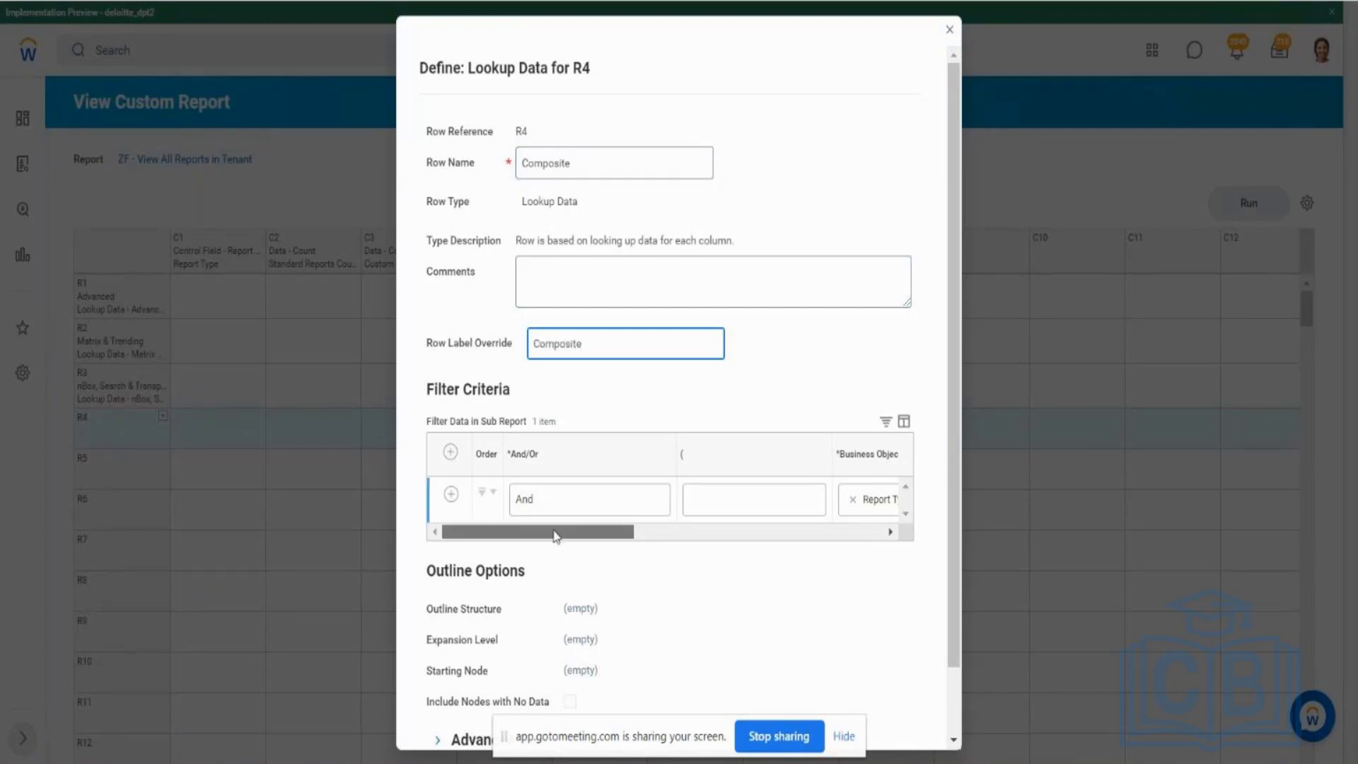
Step: Set row R4's Report Type filter value to Composite and save the row definition
drag(555, 532, 788, 534)
click(729, 511)
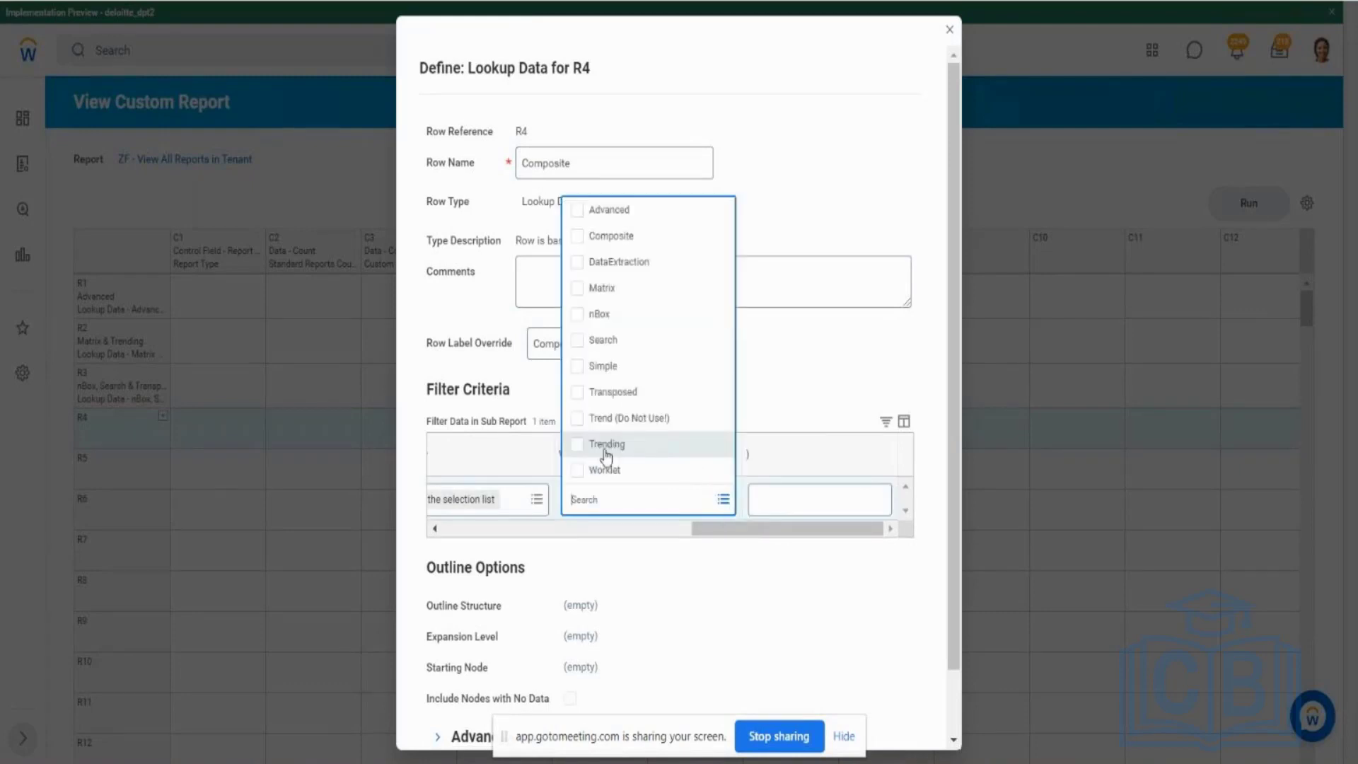
click(578, 236)
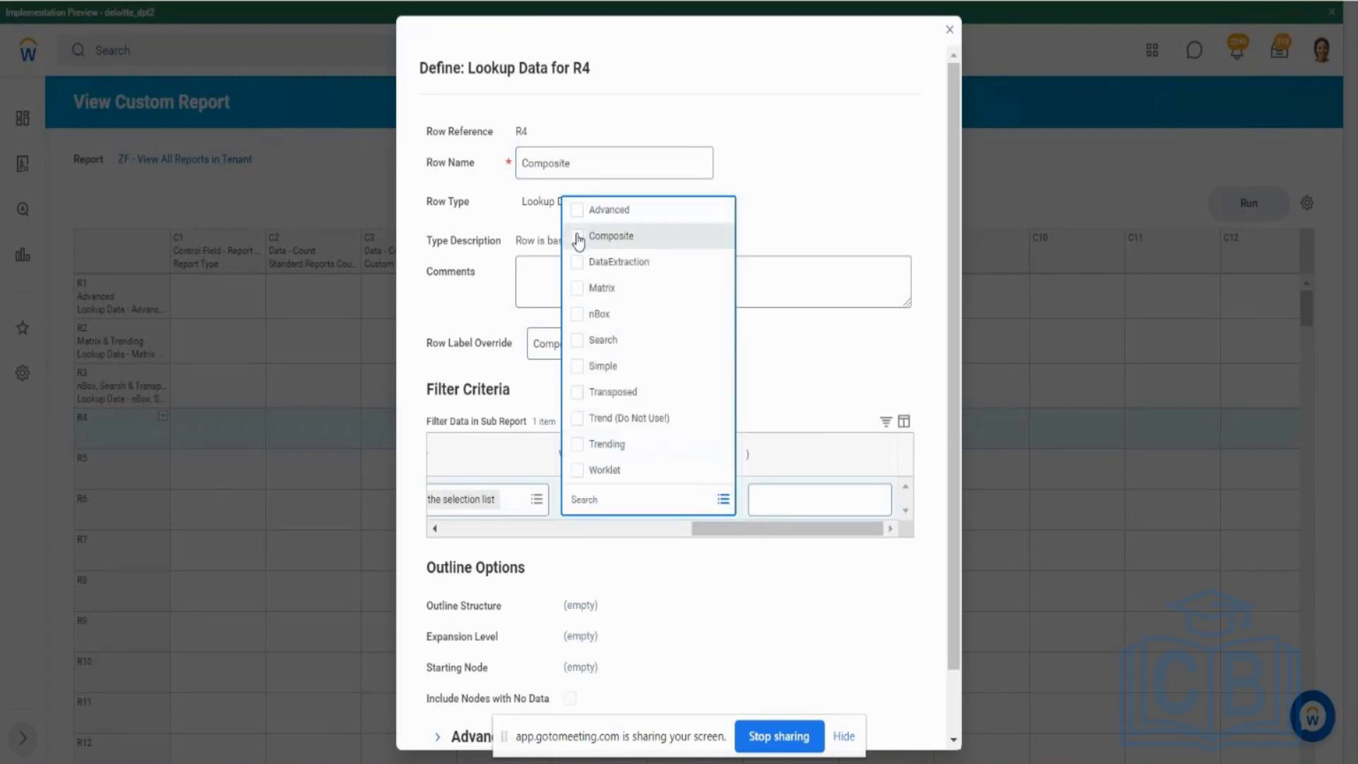
click(950, 679)
click(460, 726)
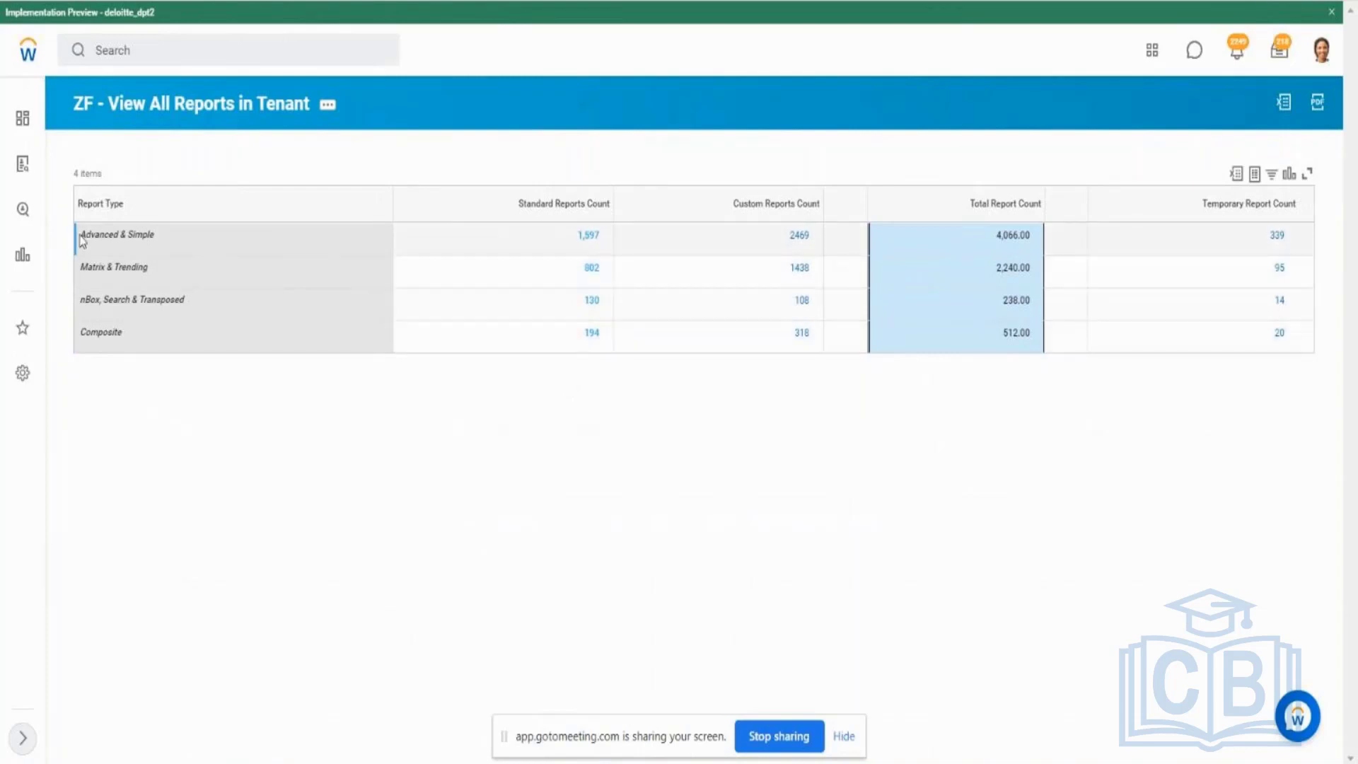
Step: Compare the report type rows in the report output with the C2, C3 and C5 column definitions in the report layout
drag(78, 239, 153, 236)
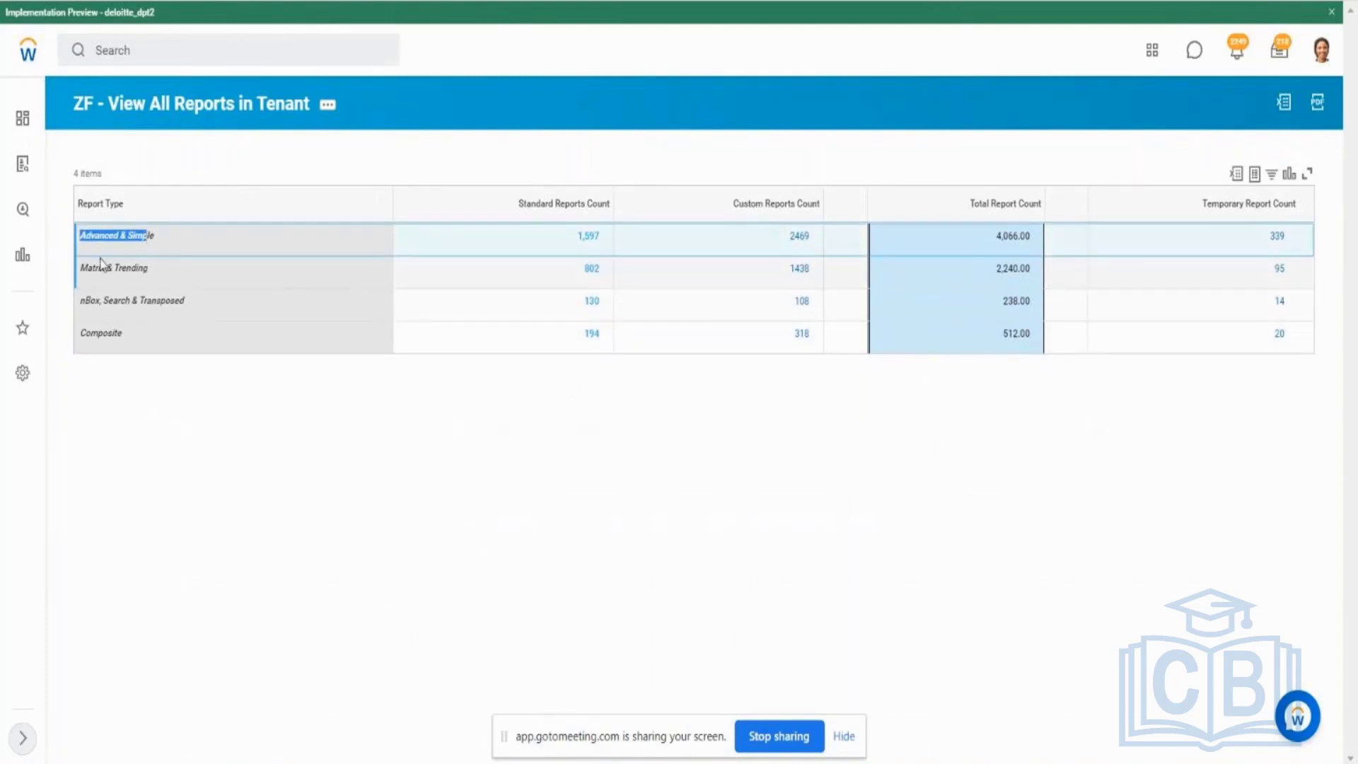
drag(88, 264, 143, 271)
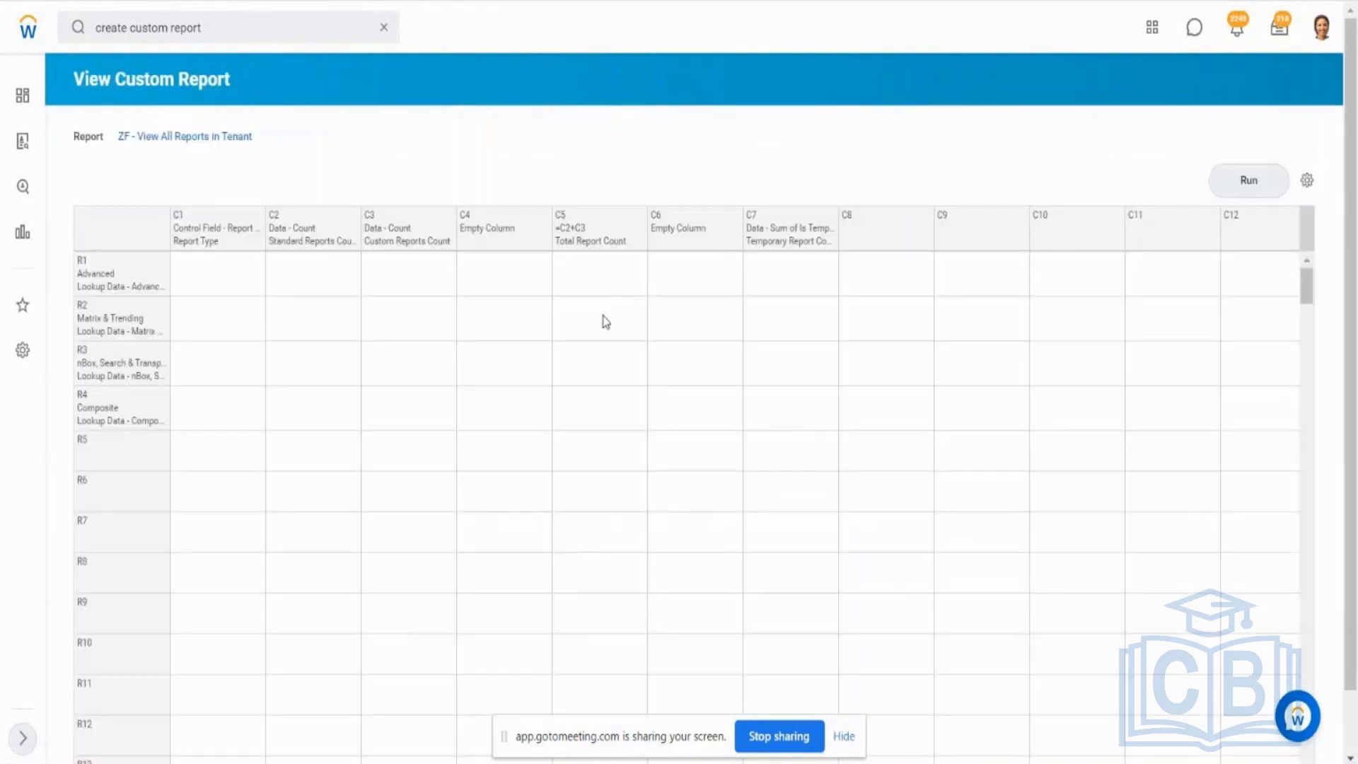
click(572, 247)
click(288, 225)
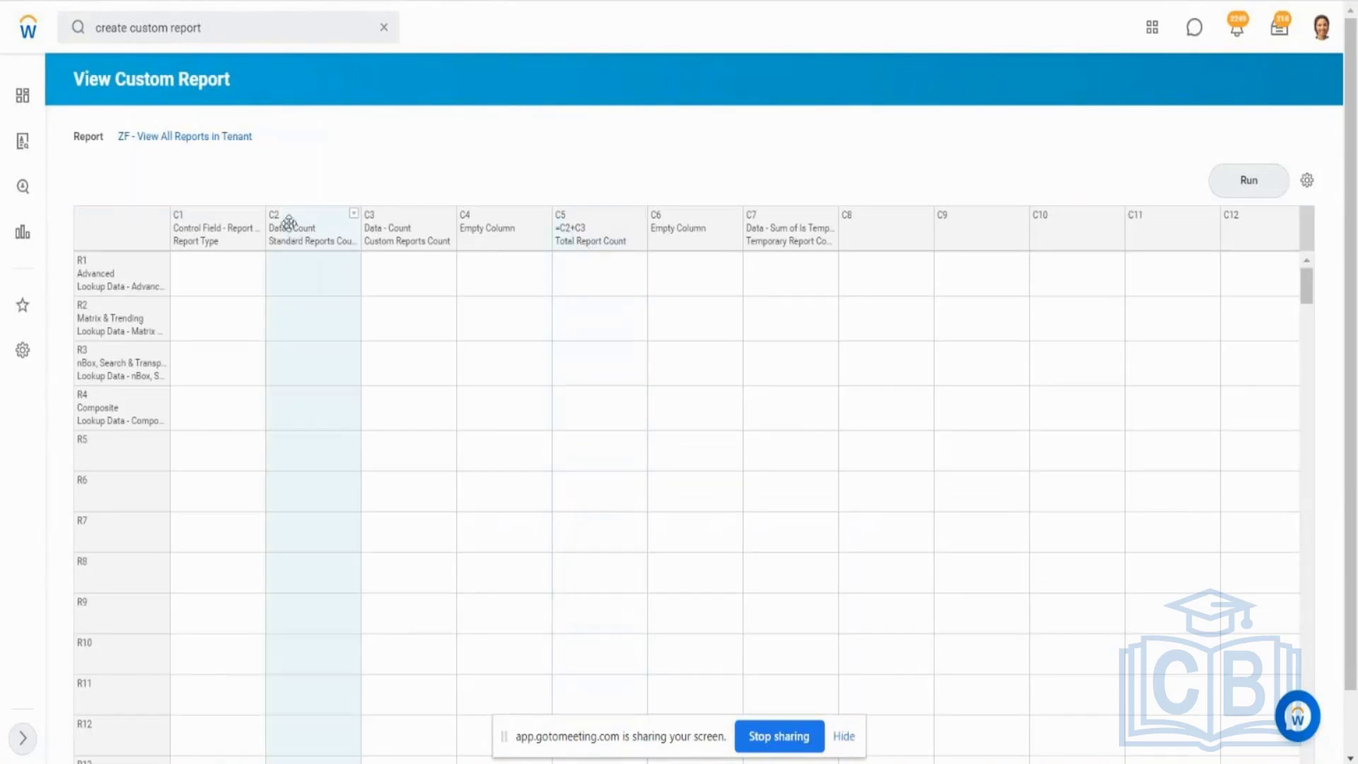
click(390, 236)
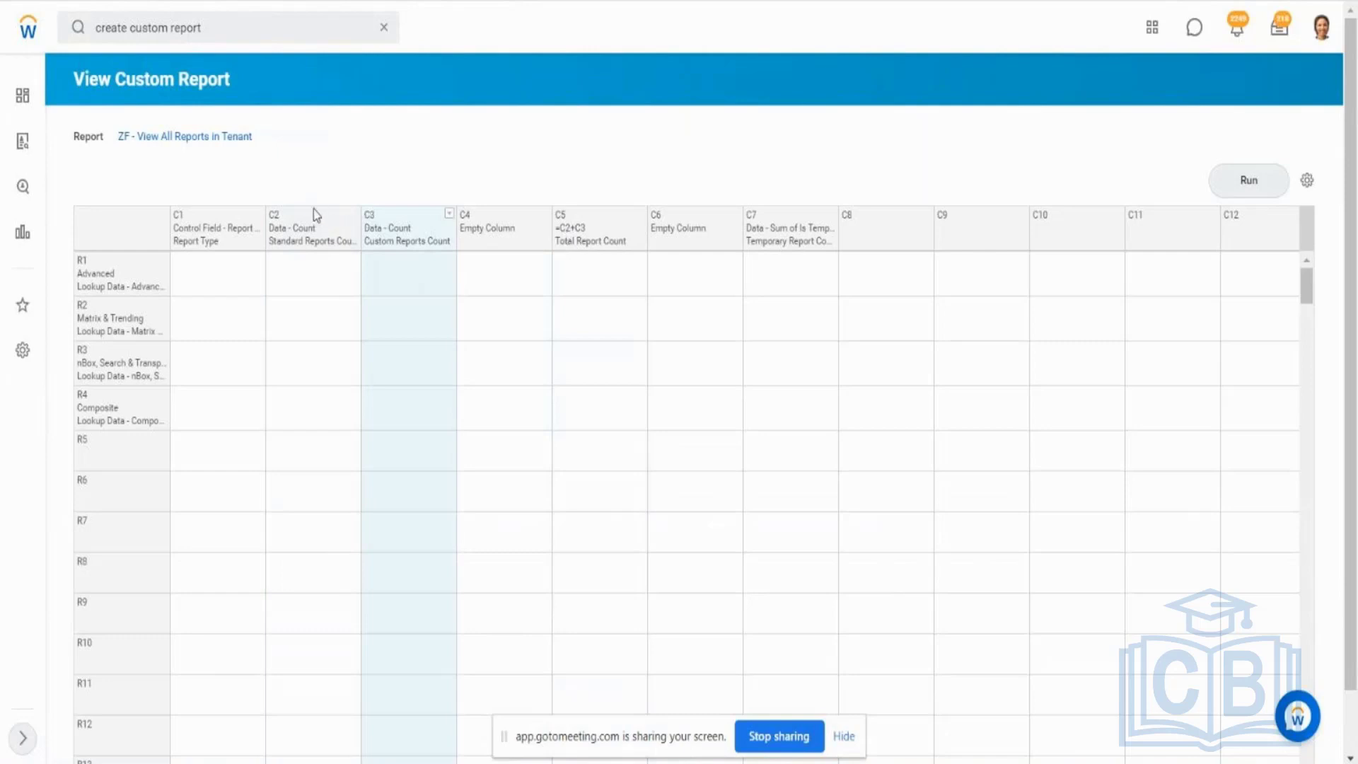
click(621, 244)
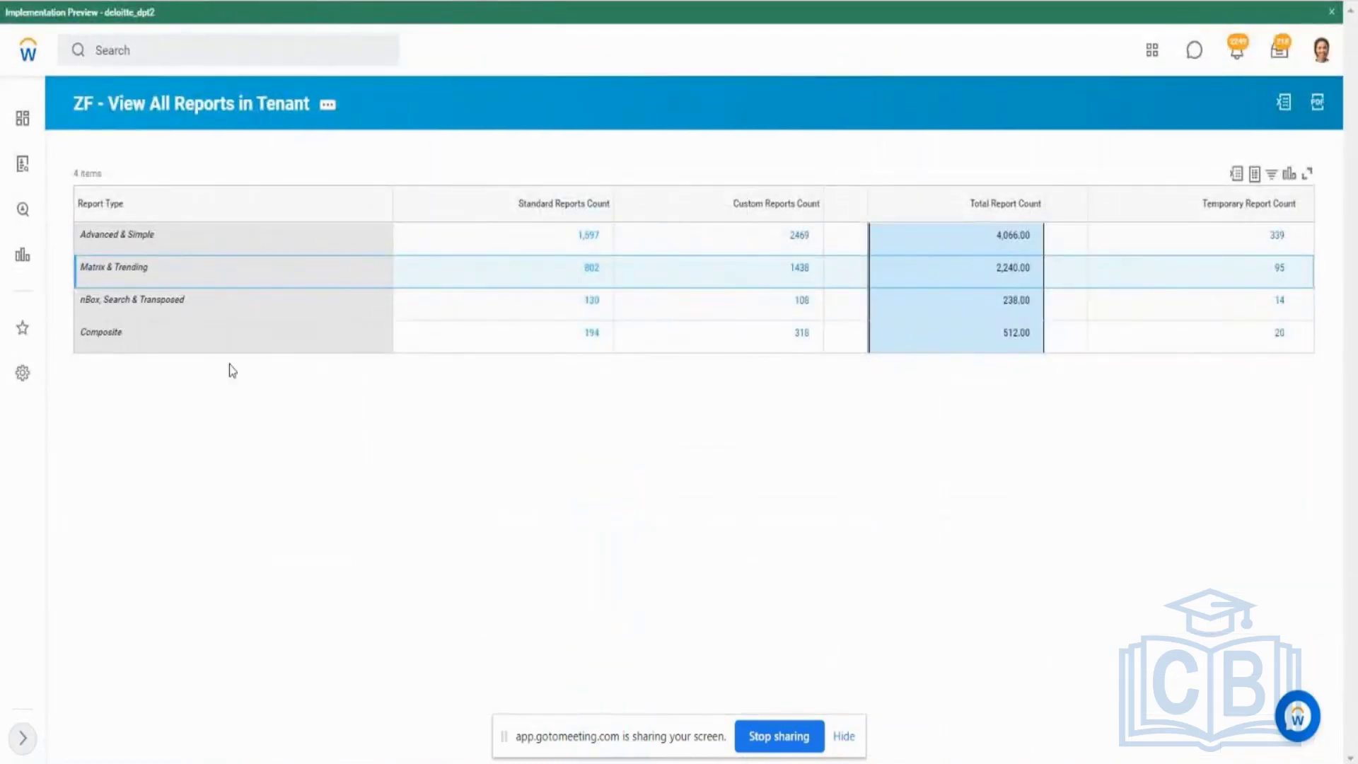
drag(227, 370, 339, 354)
key(alt+Tab)
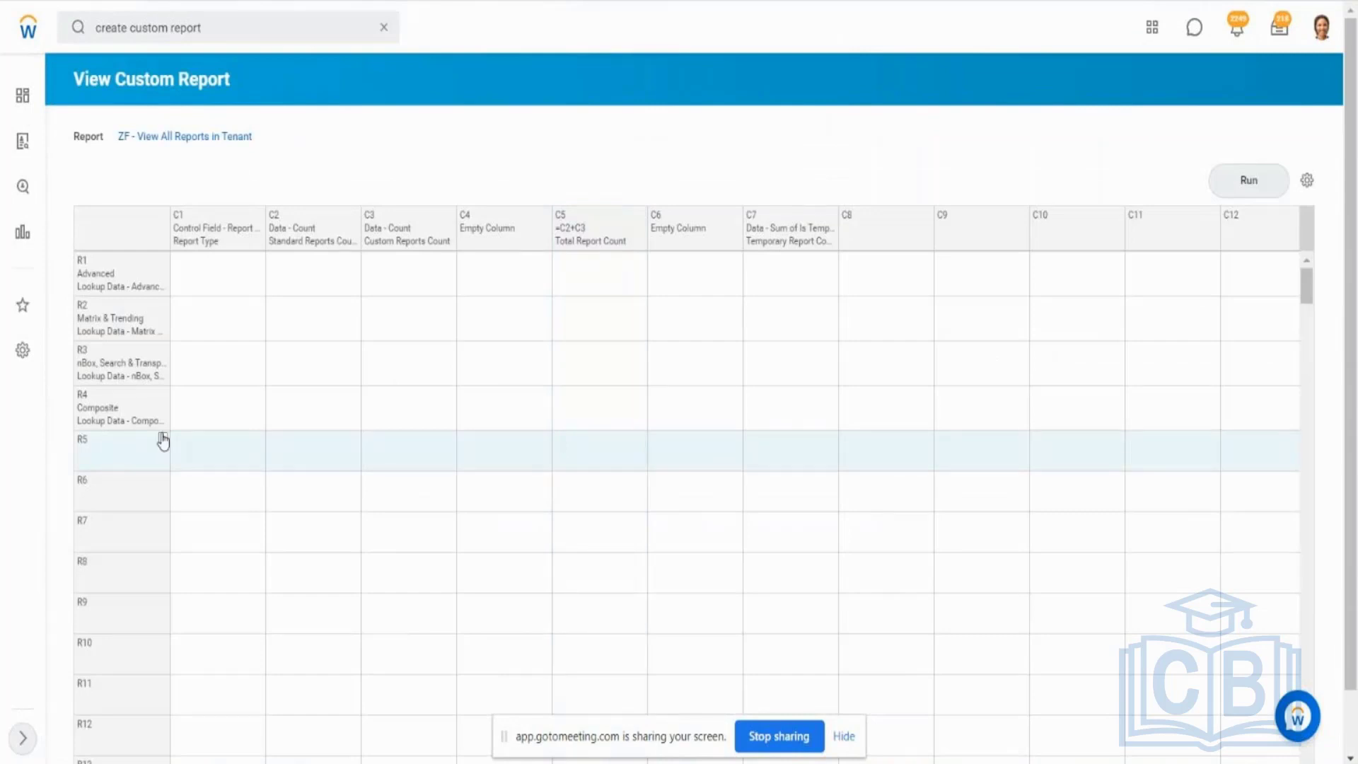
Step: Define row R5 as an empty row below the Composite row
click(163, 438)
mouse_move(237, 385)
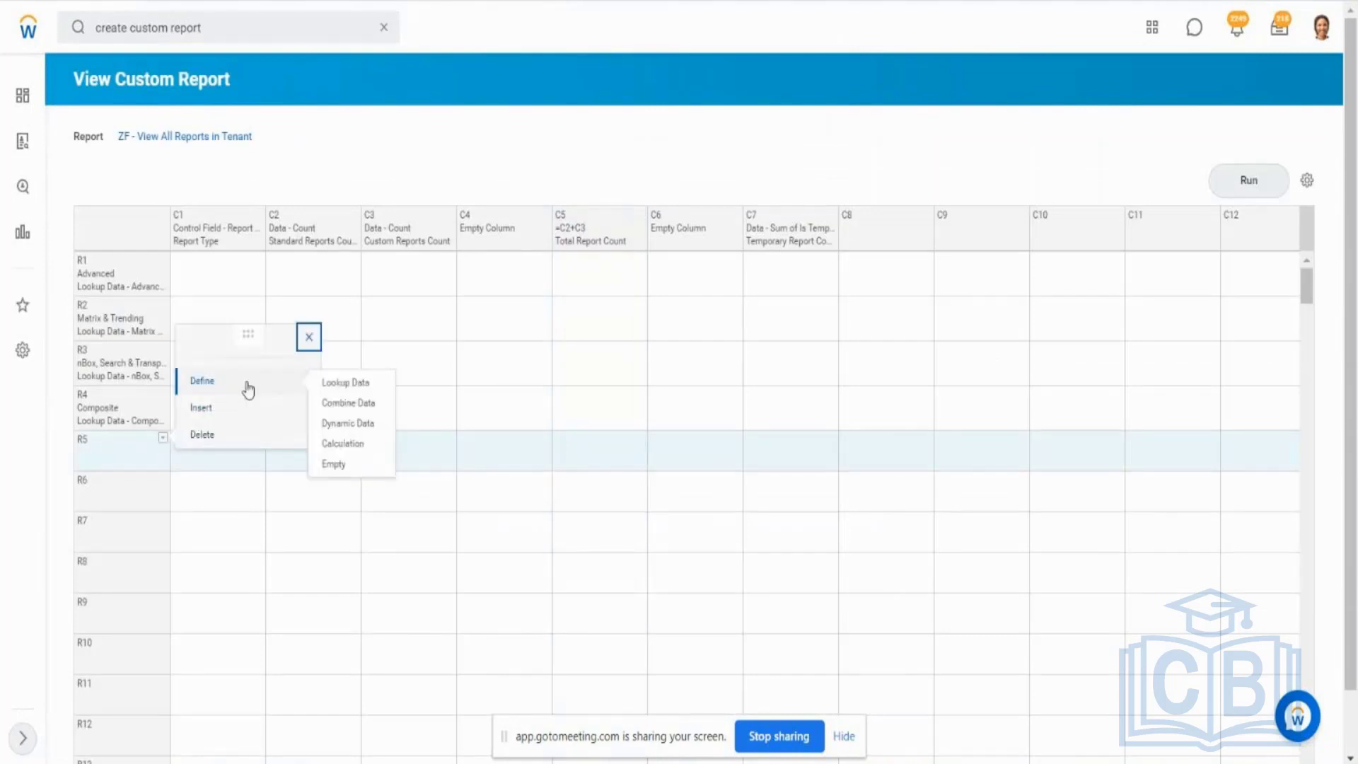
click(333, 464)
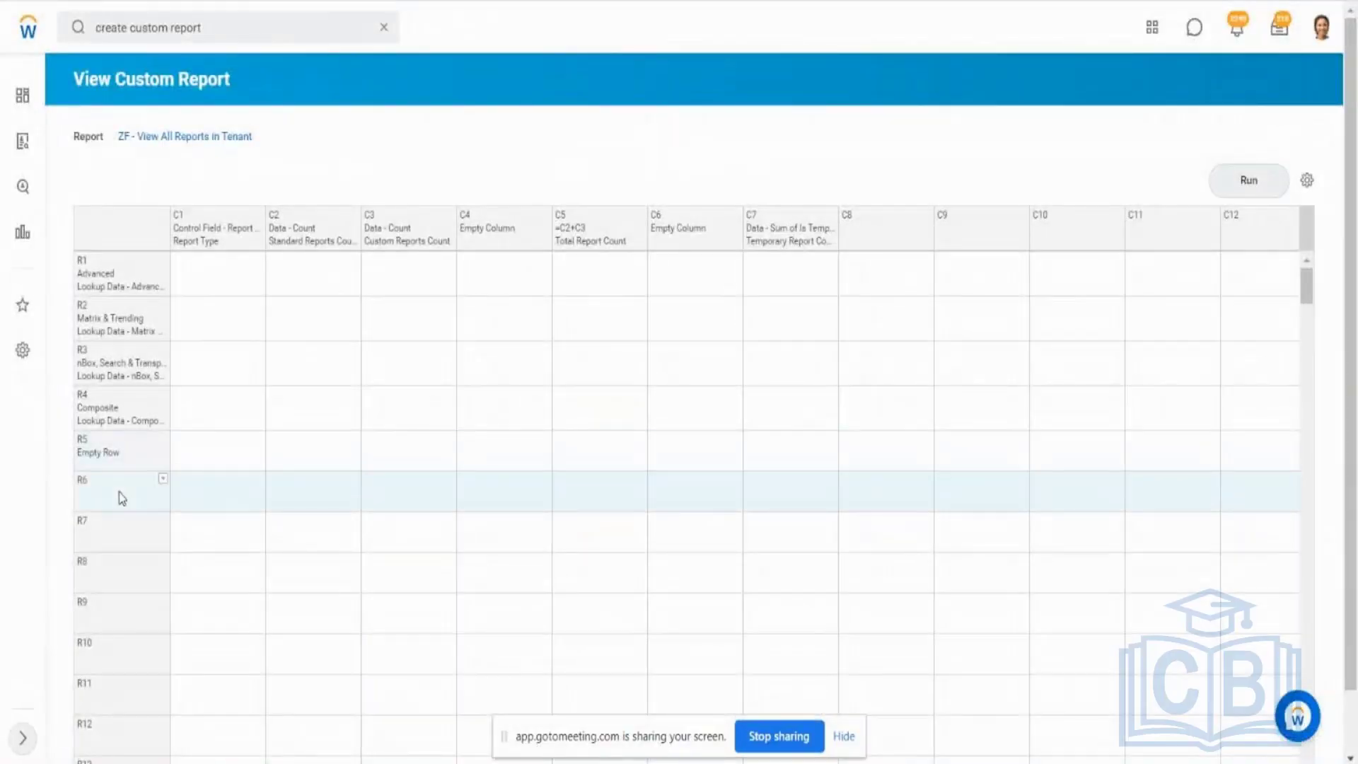
Step: Define row R6 as a Sum Range calculation starting at R1 (Advanced) and ending at R4 (Composite)
click(162, 481)
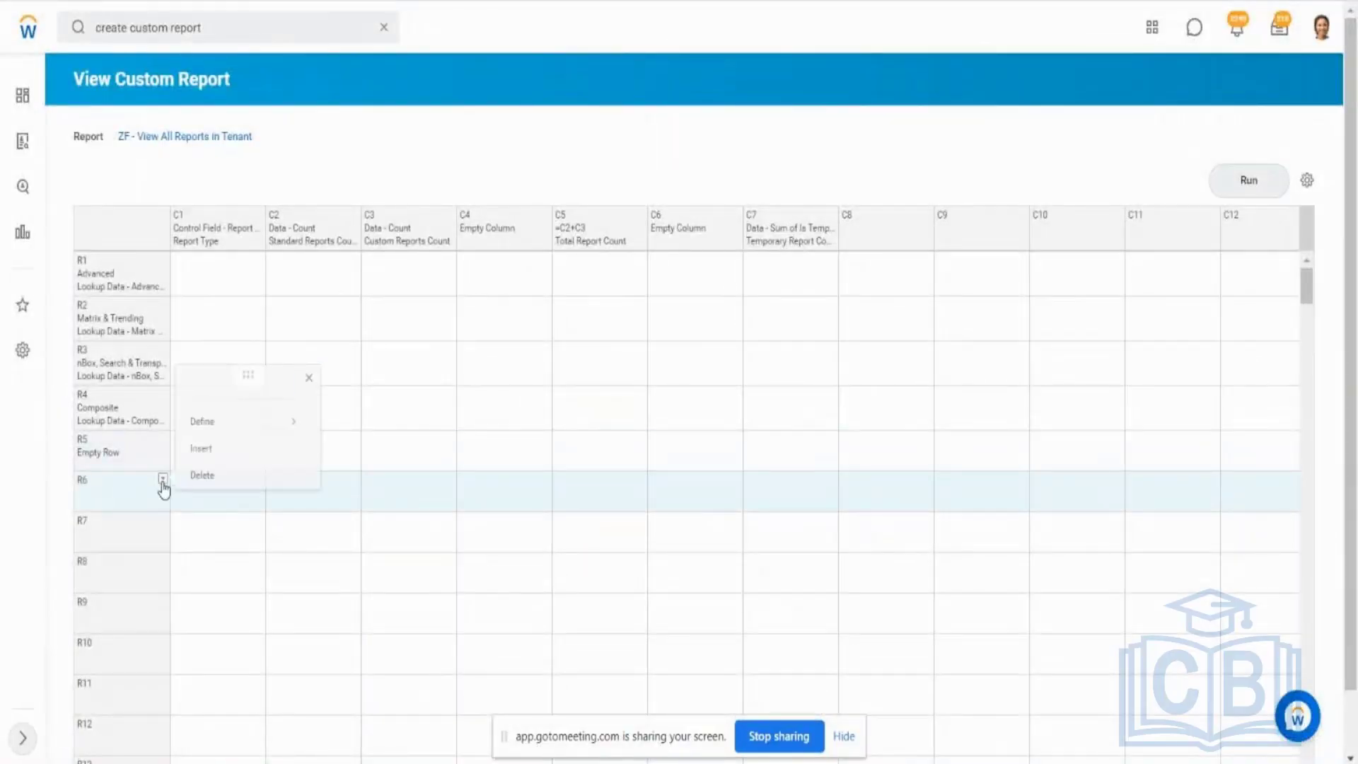
click(285, 422)
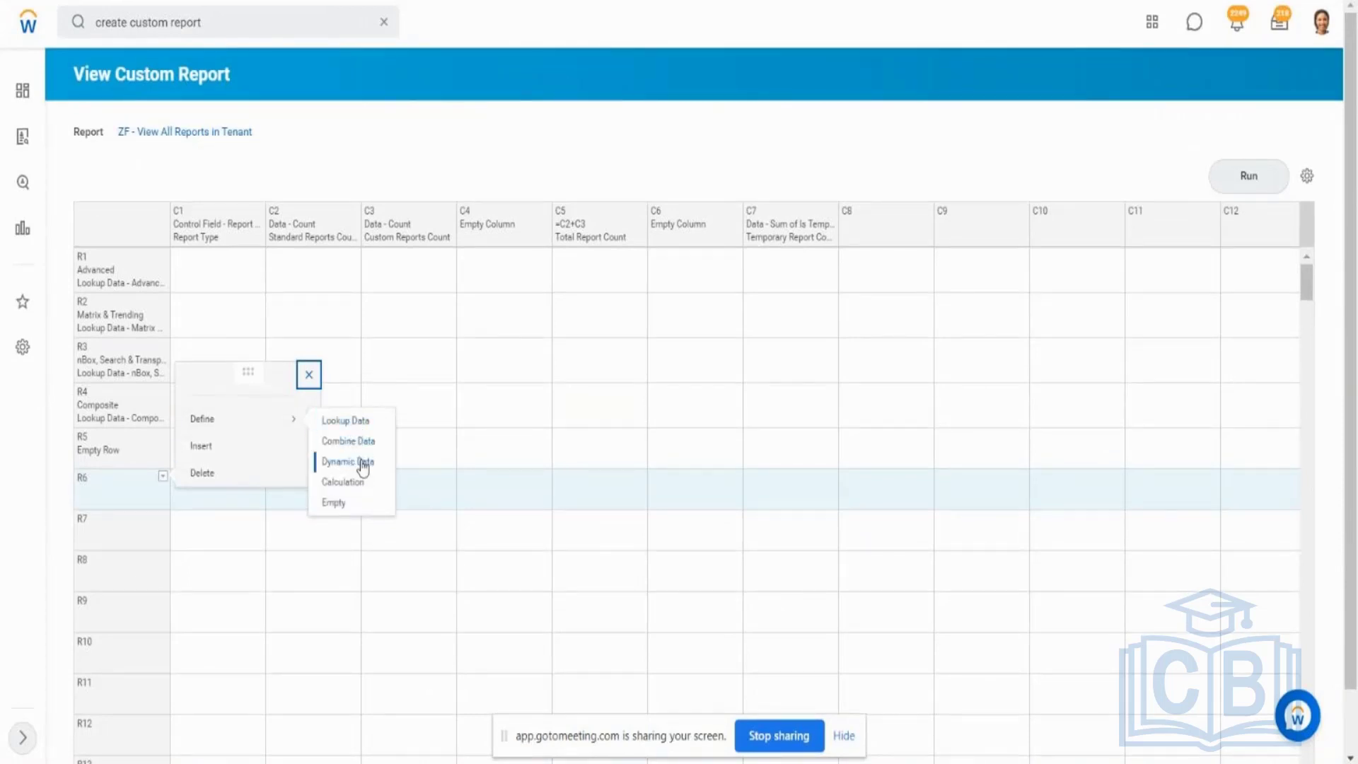
click(356, 483)
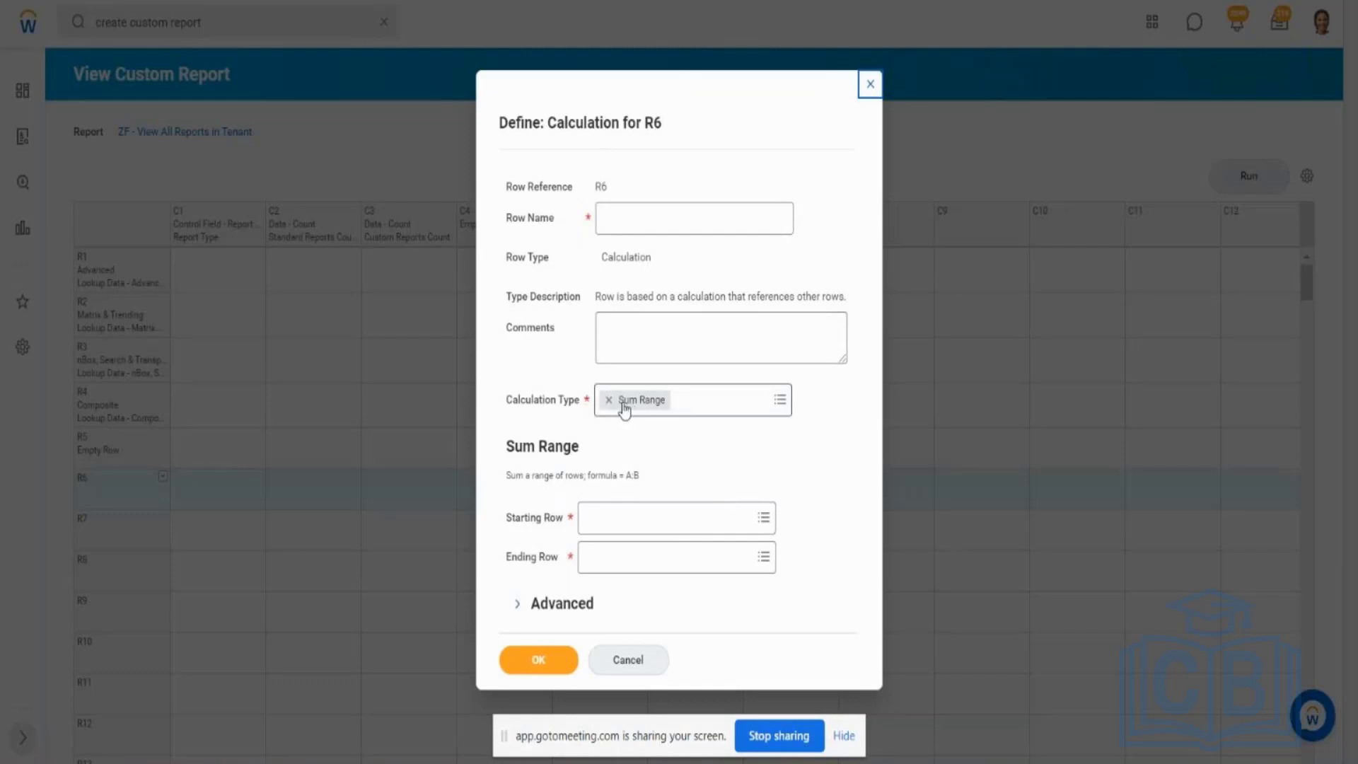
click(763, 519)
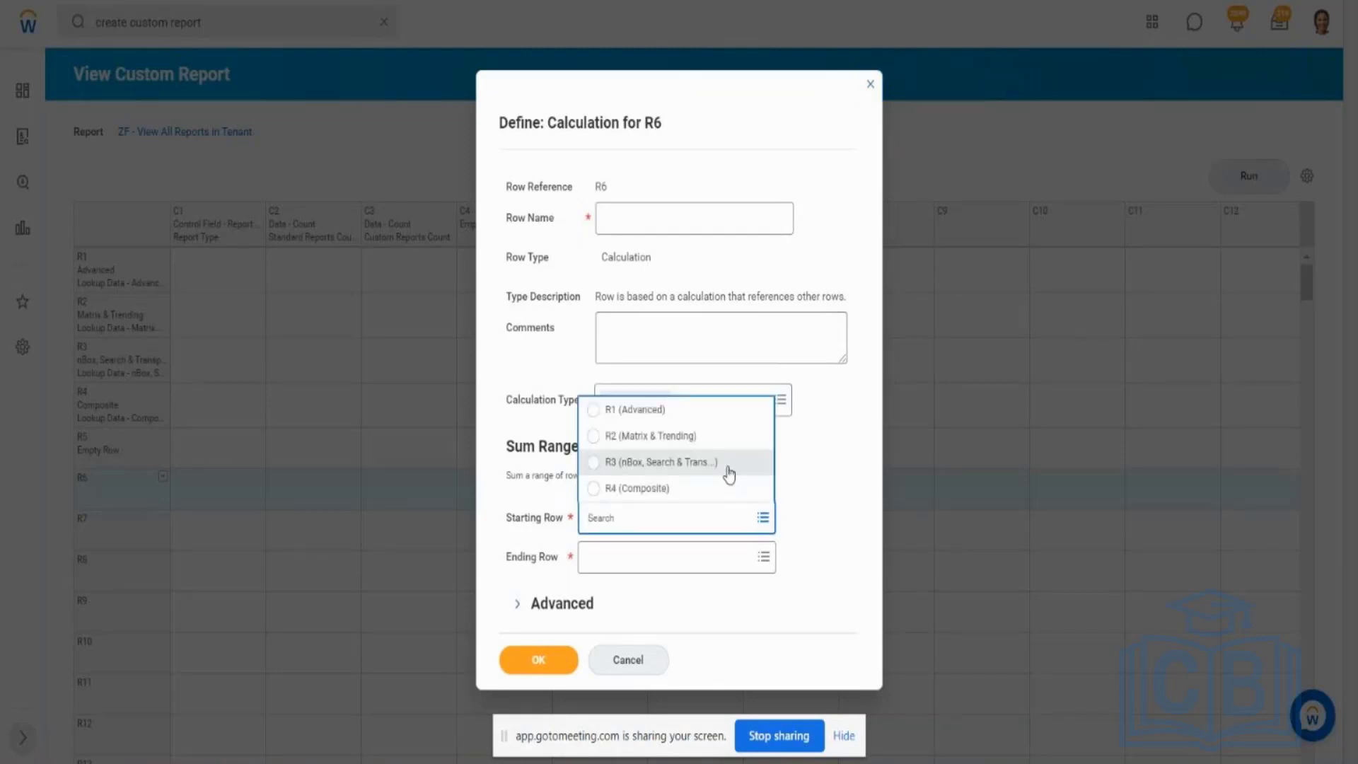
click(651, 412)
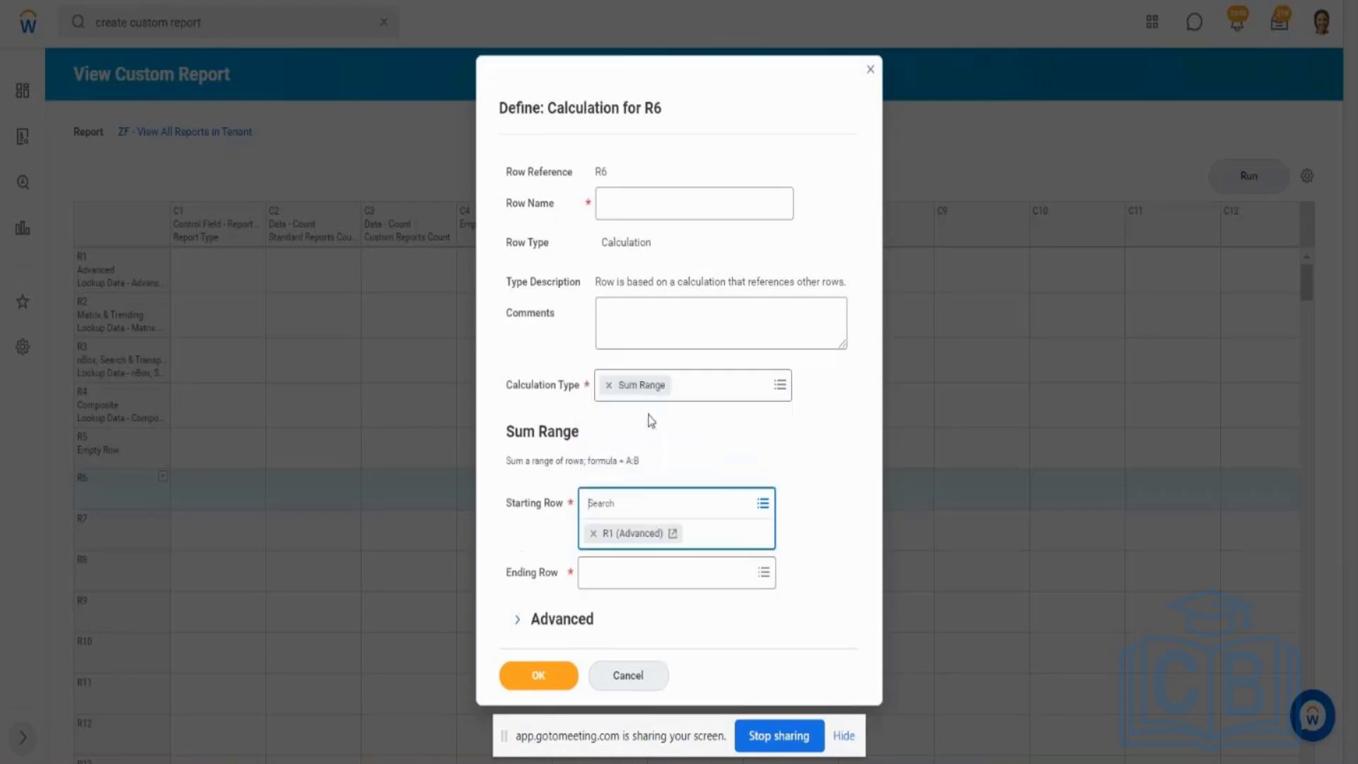
click(762, 570)
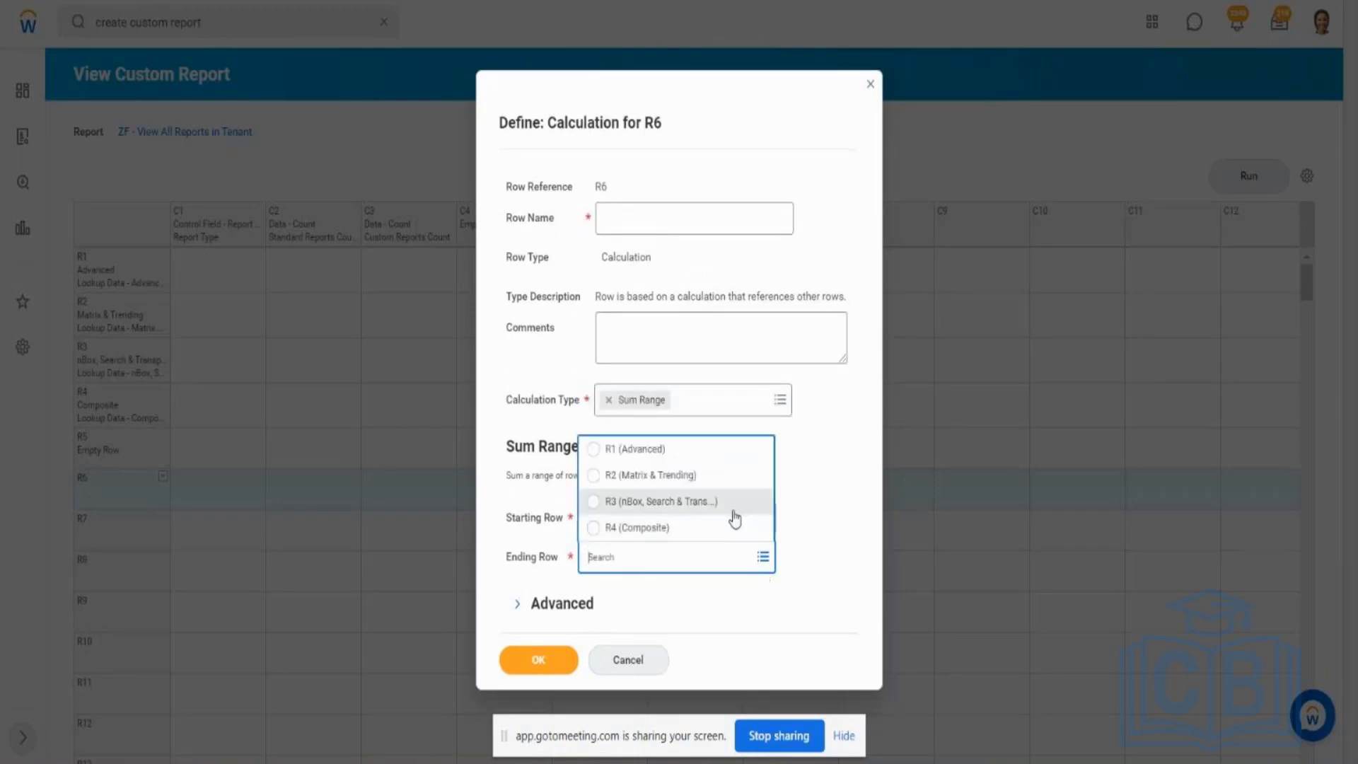
click(687, 529)
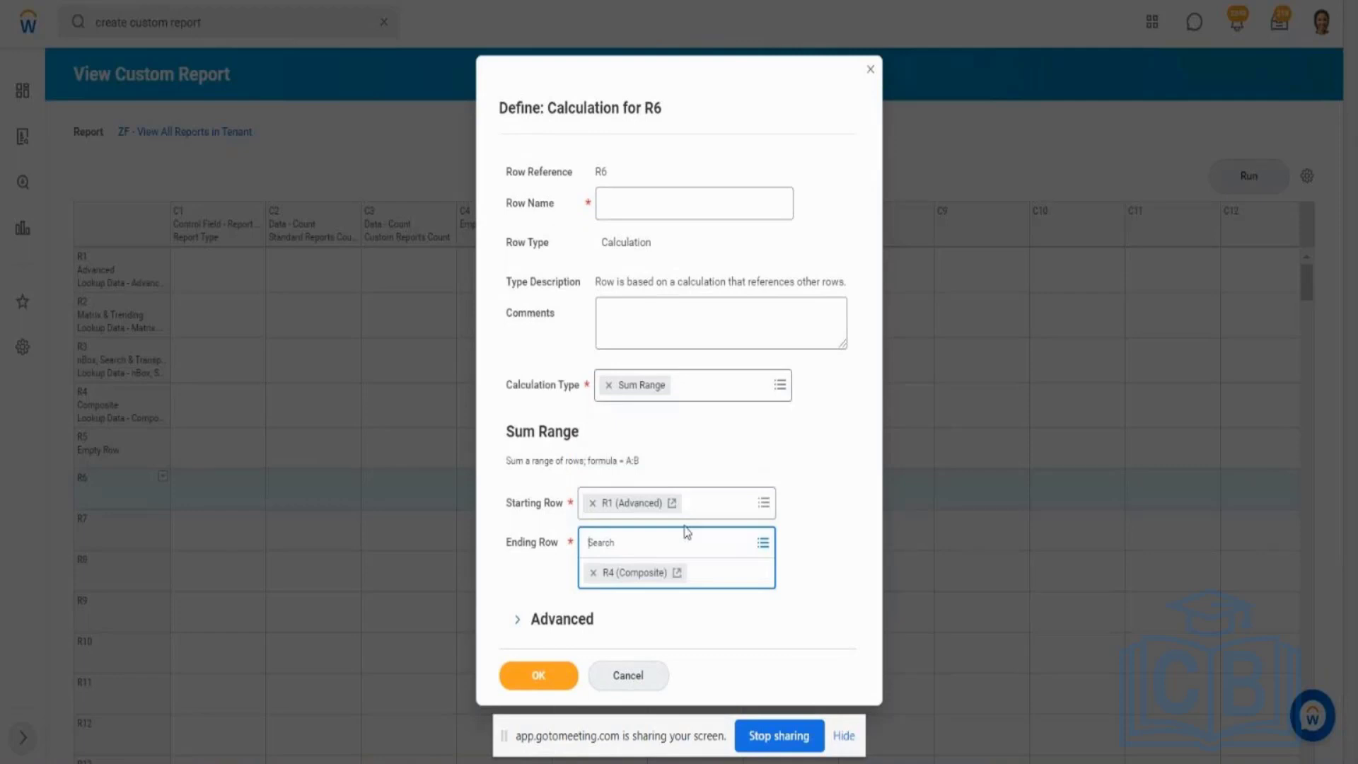
click(782, 396)
click(782, 401)
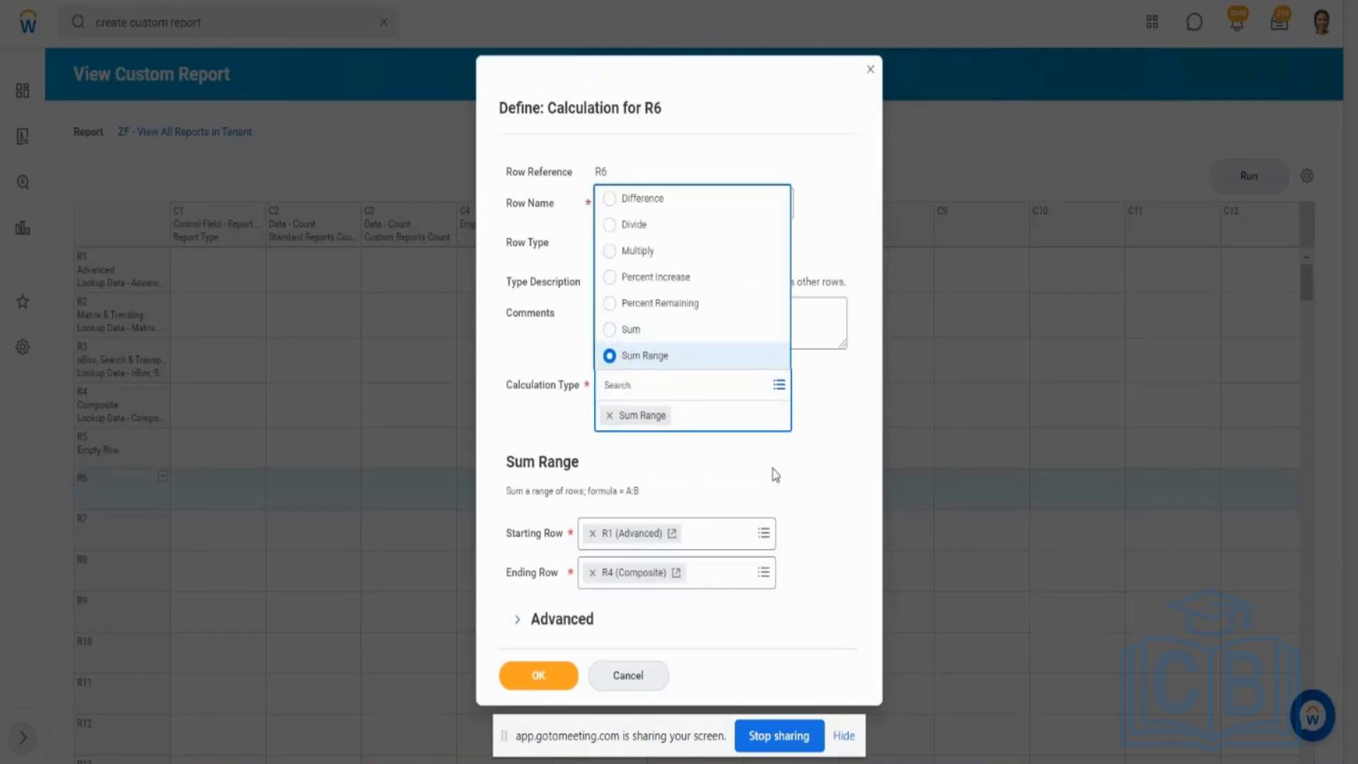
click(782, 479)
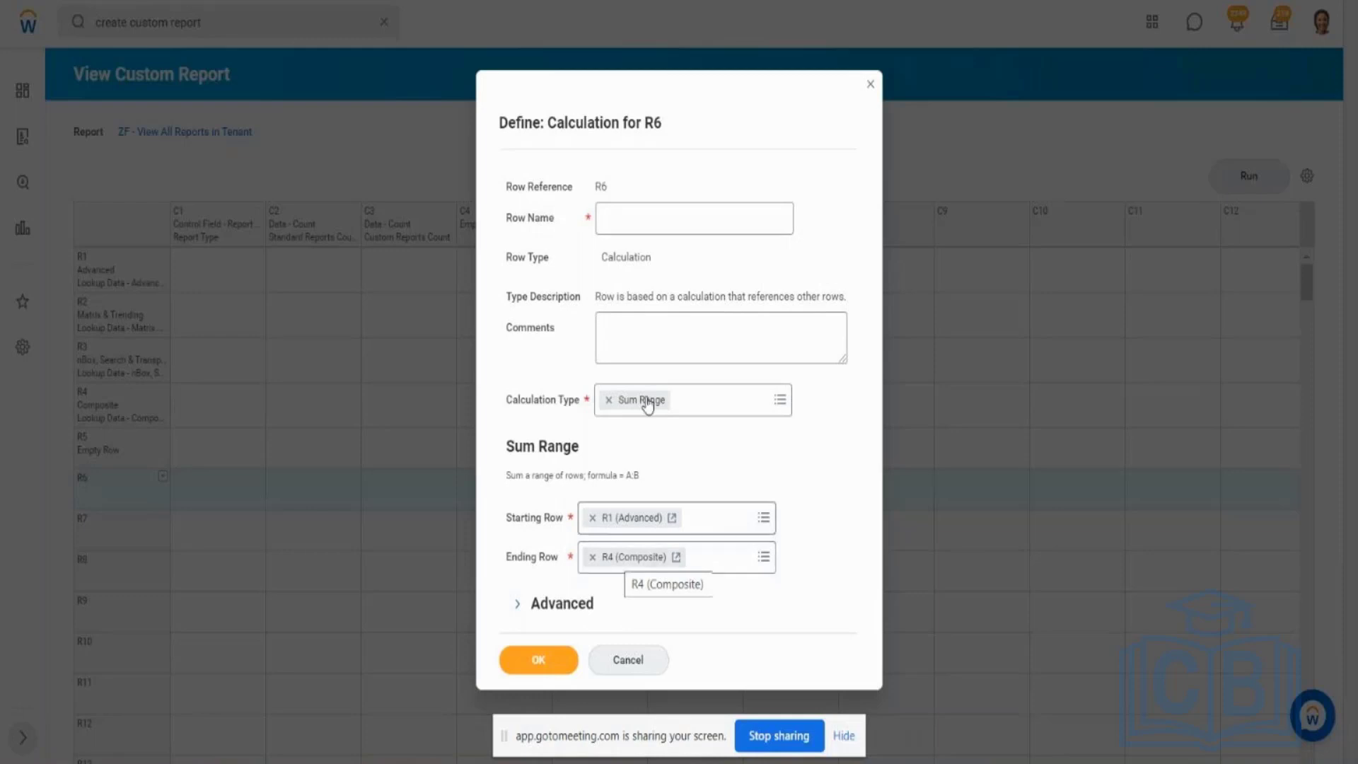
Step: Name the R6 calculation row Total Report Count
click(666, 215)
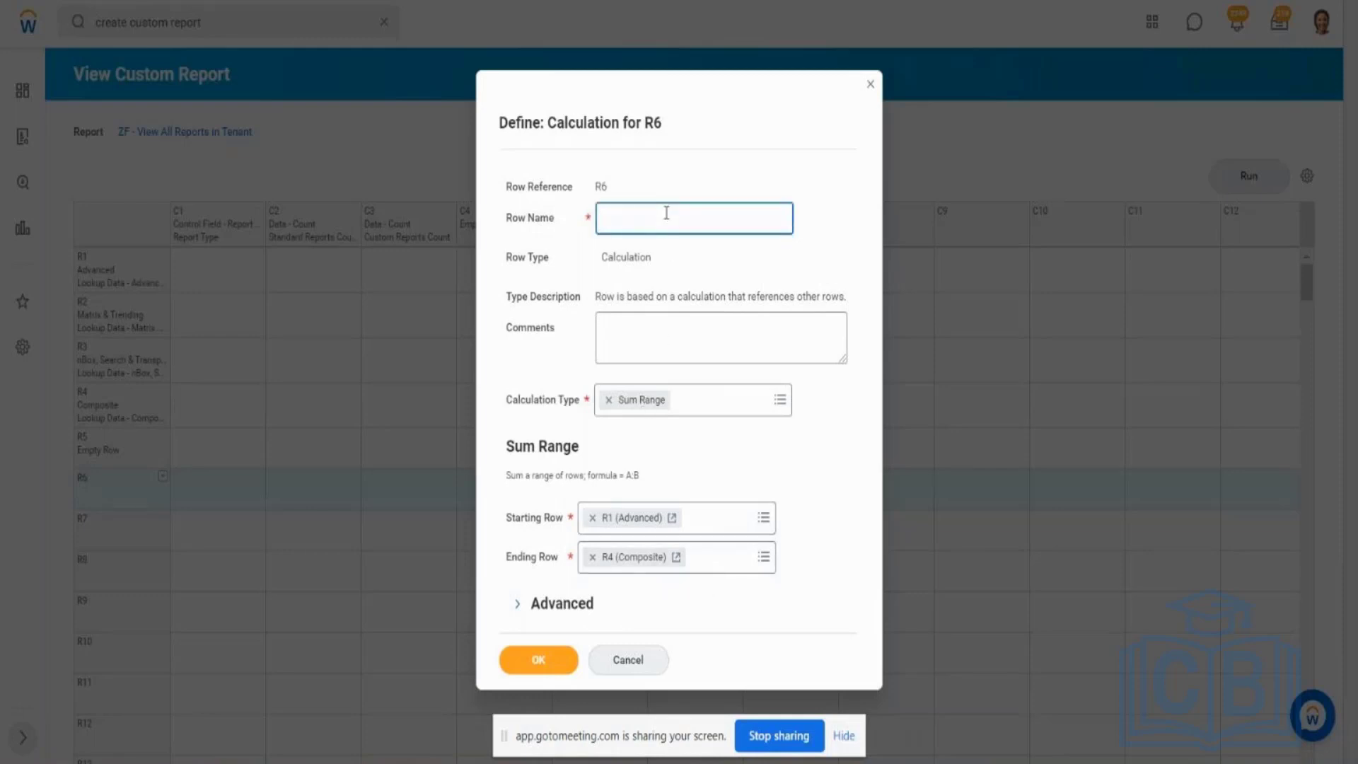
text(Total)
text( Row)
key(BackSpace)
key(BackSpace)
text(eport Count)
Step: Apply the Workday style Cash Totals to row R6 in its advanced settings and save the calculation row
click(517, 602)
click(743, 583)
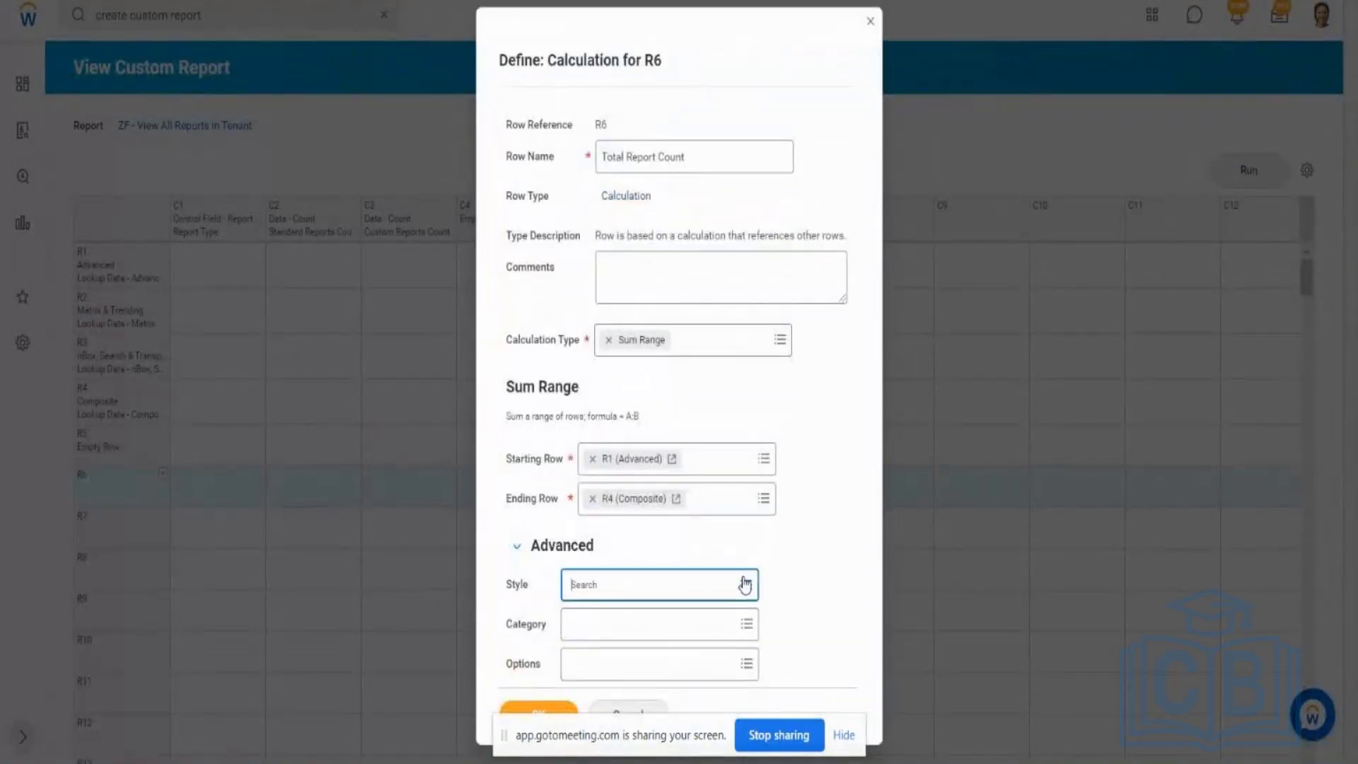
click(685, 508)
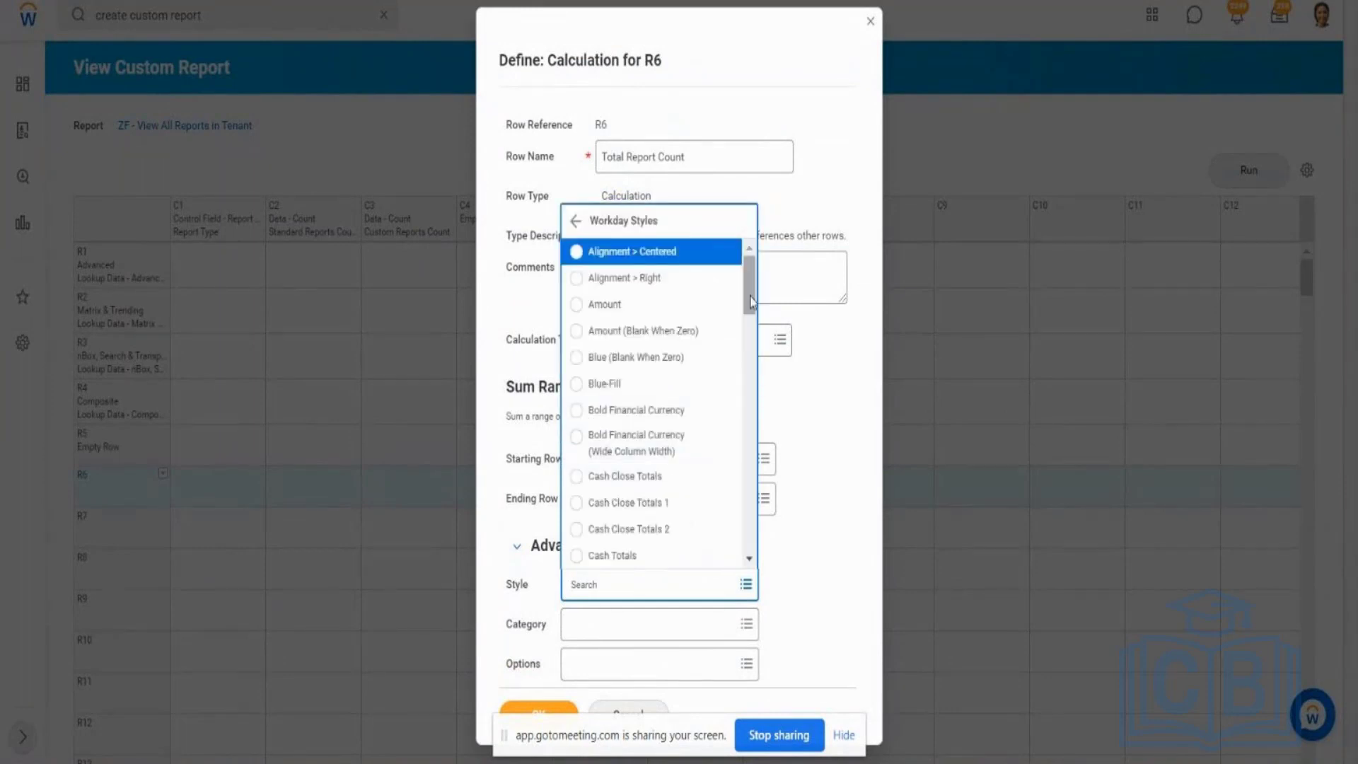
scroll(752, 339, down, 3)
drag(751, 340, 751, 346)
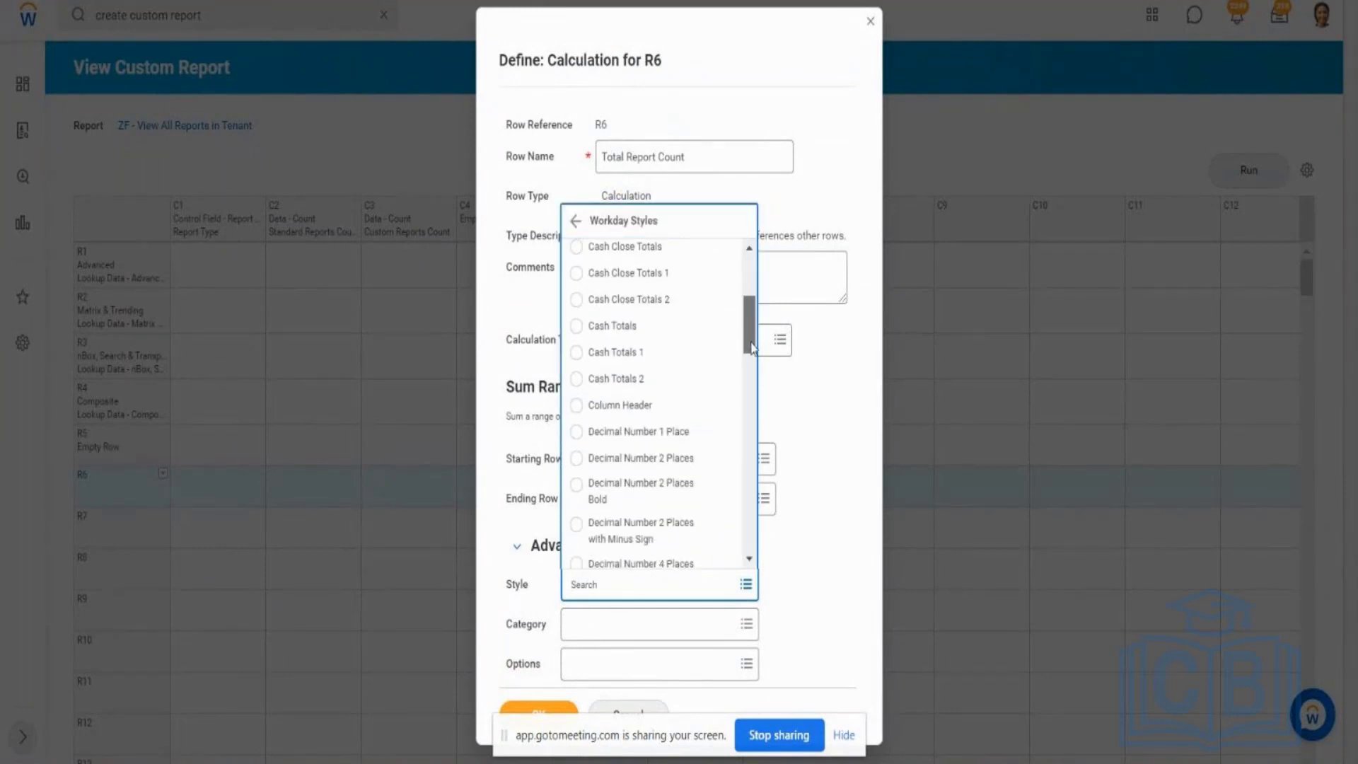
click(613, 326)
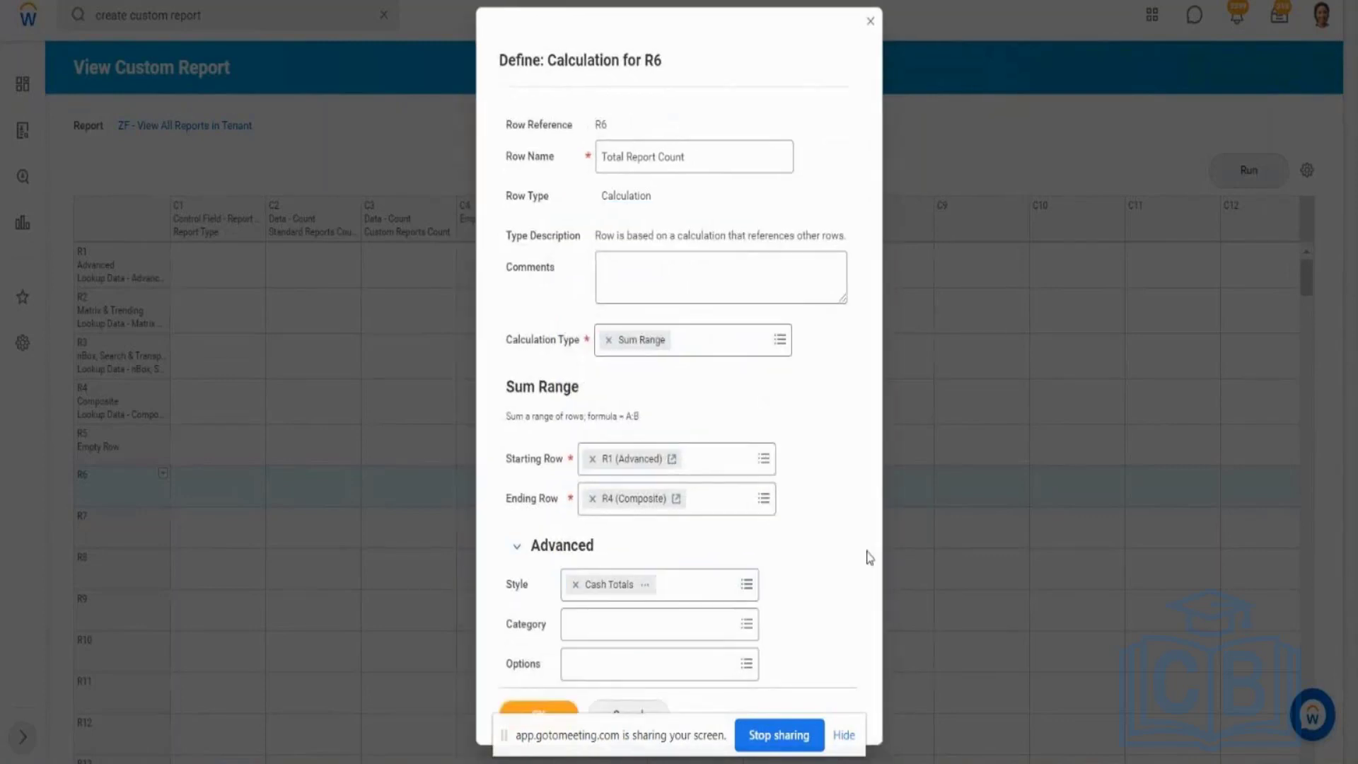
click(524, 711)
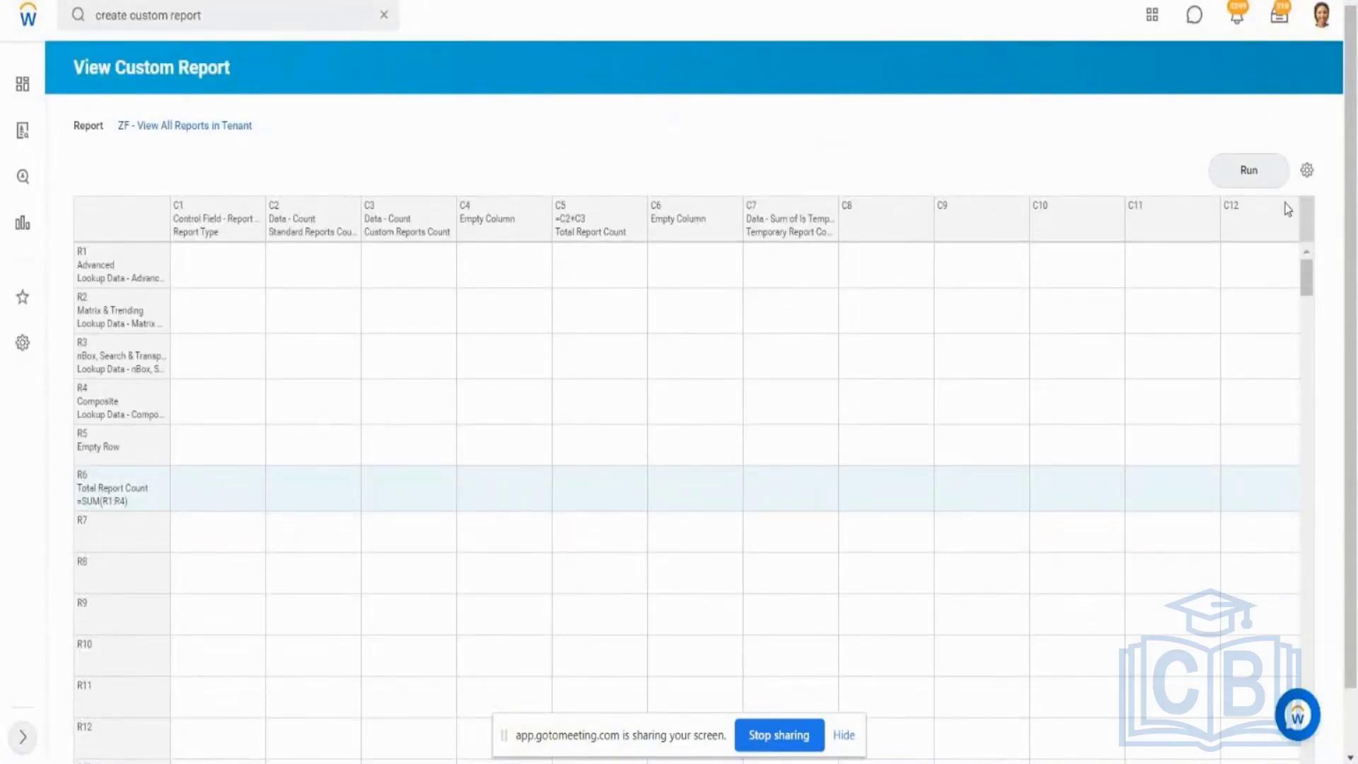
Step: Run the report and drill into the Composite row's Standard Reports Count, closing the details when done
click(1262, 177)
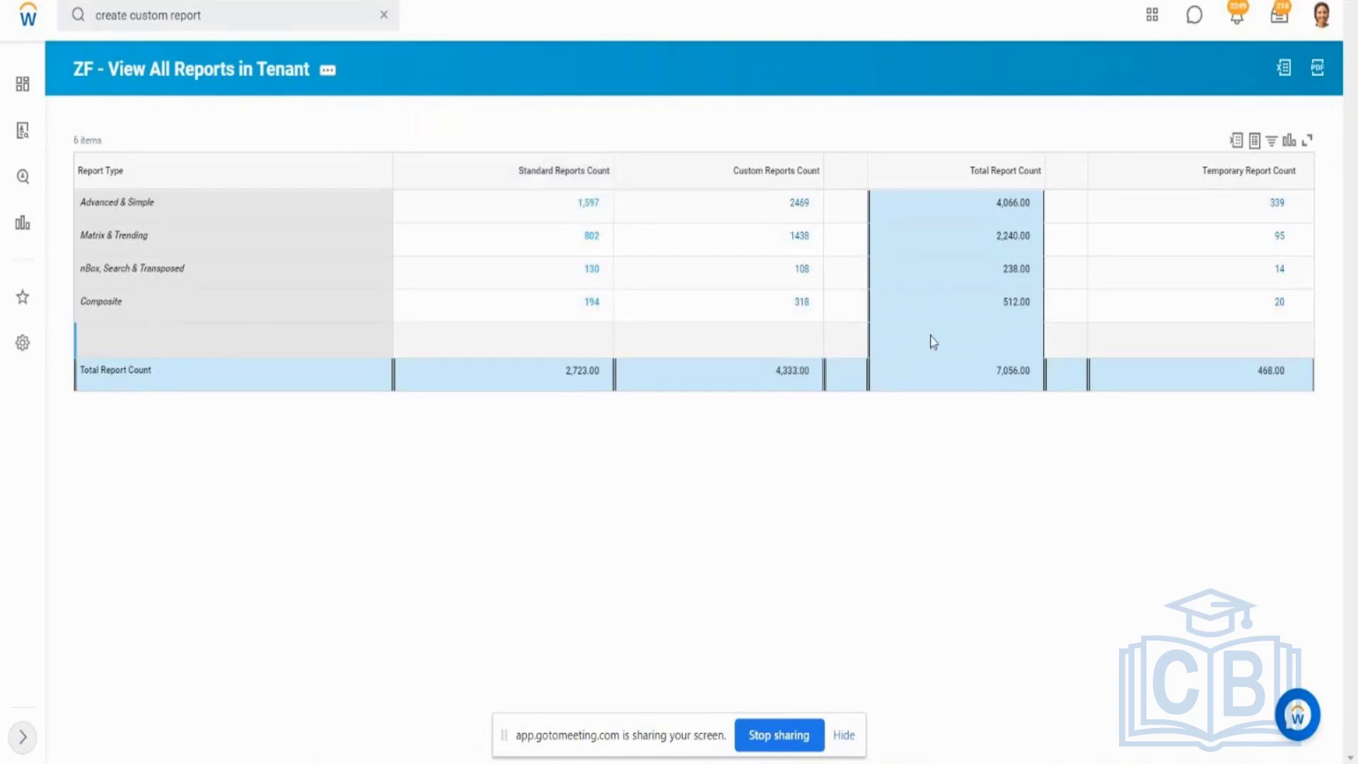
click(592, 302)
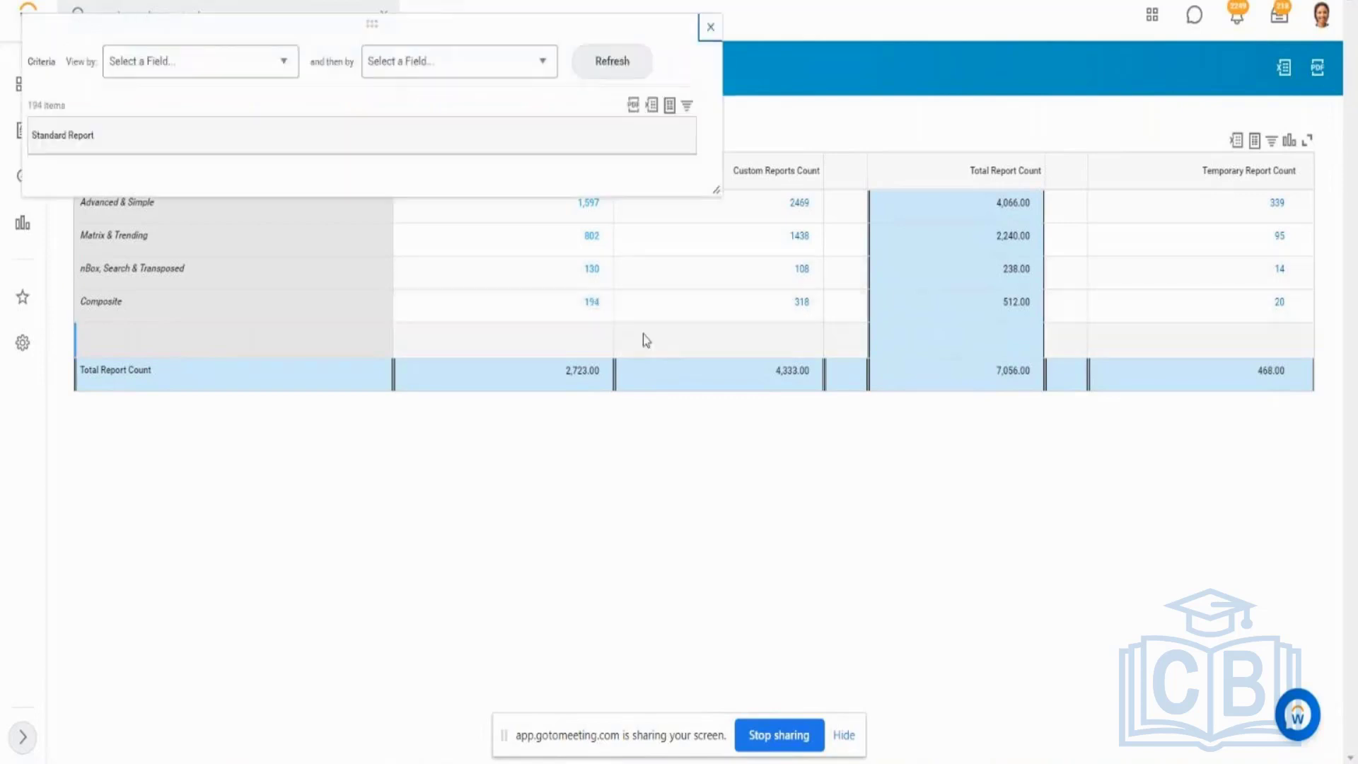
click(709, 31)
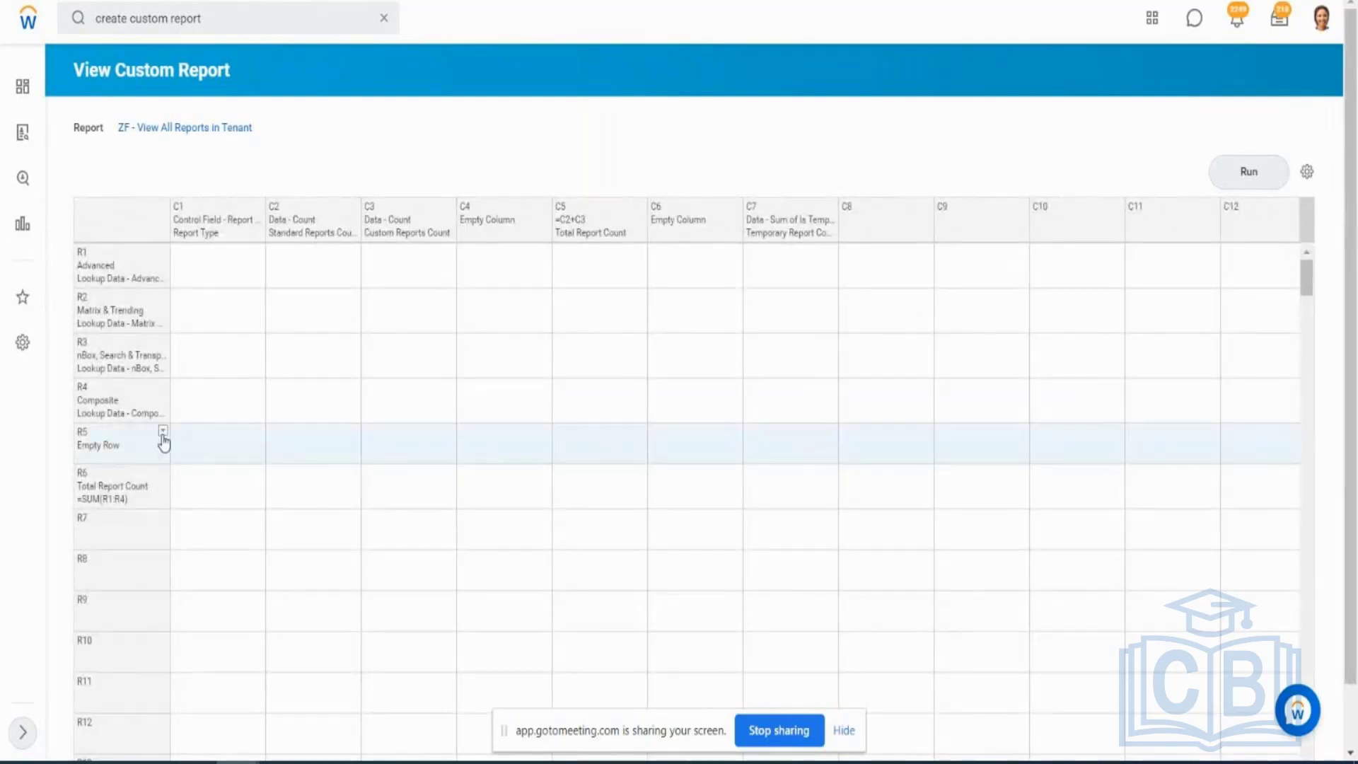
click(163, 431)
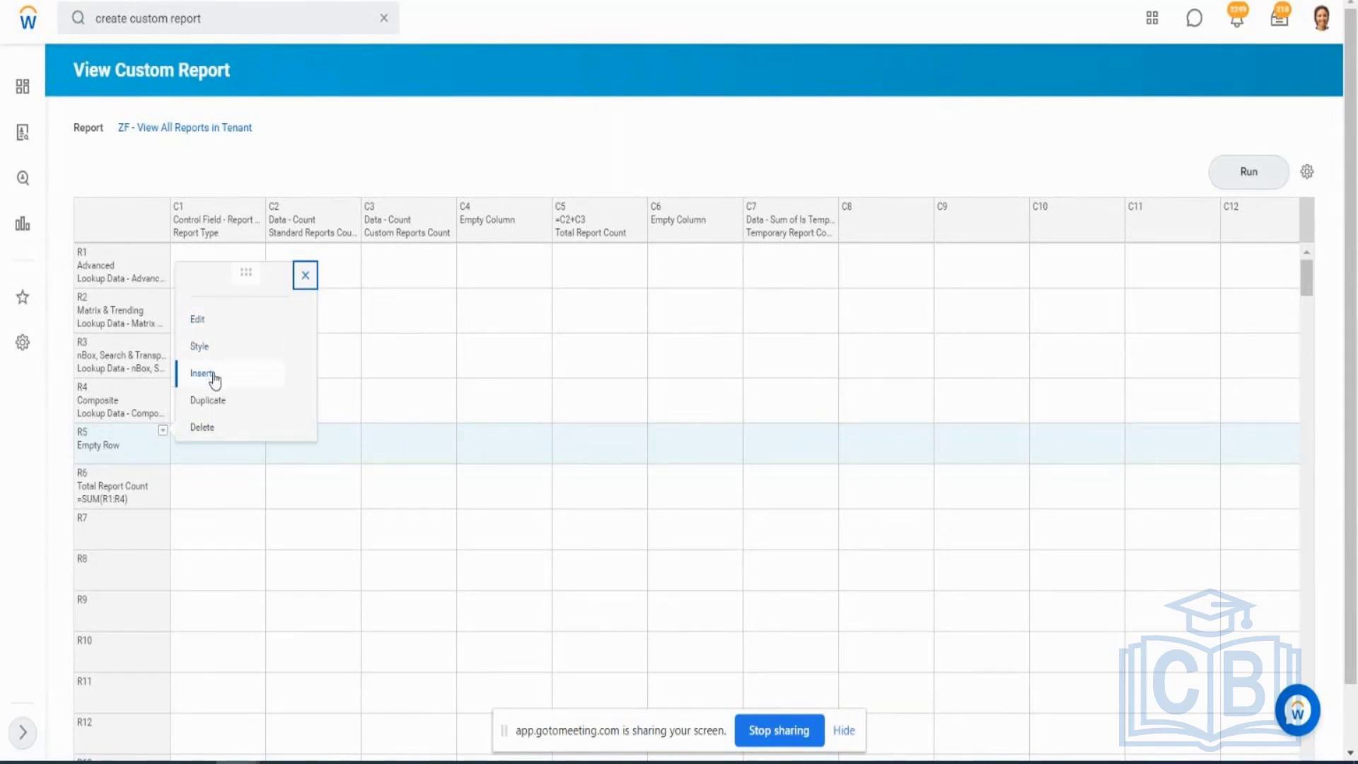
click(230, 449)
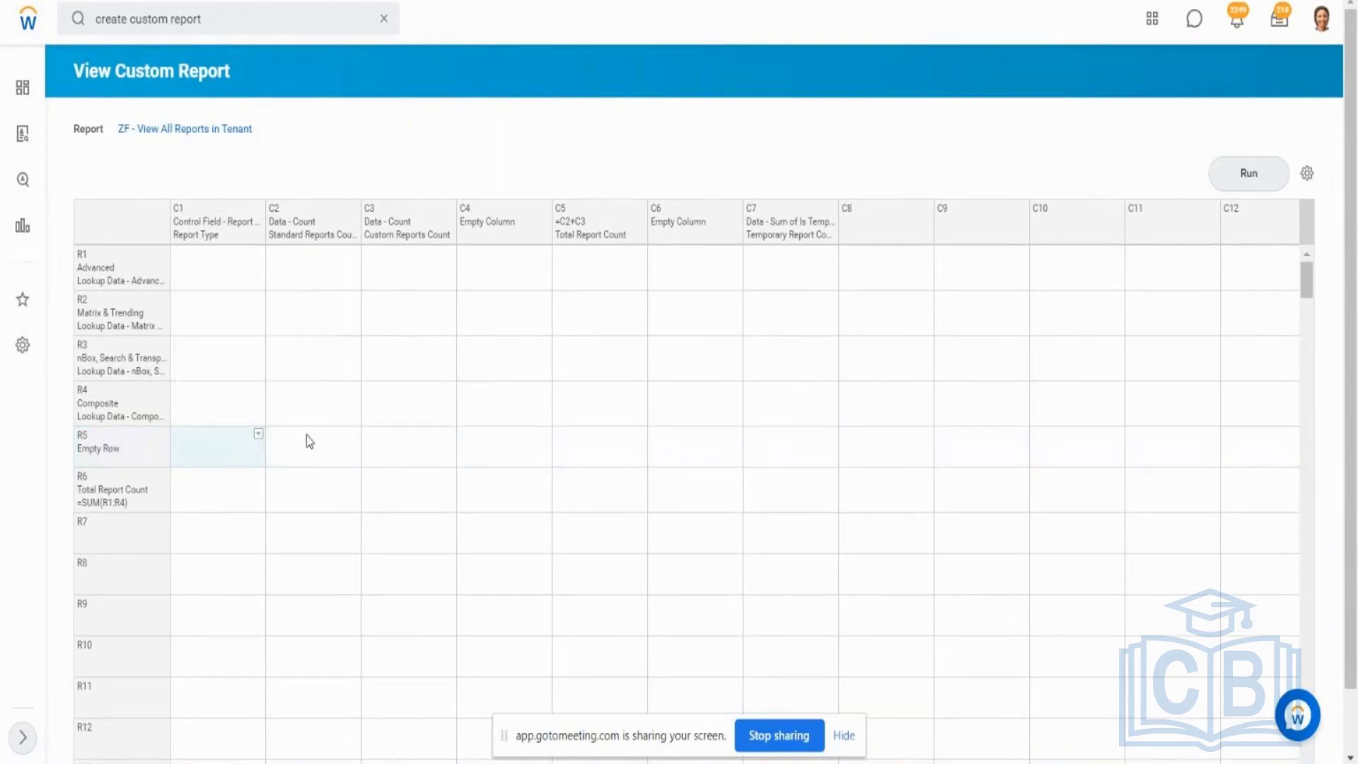
click(305, 443)
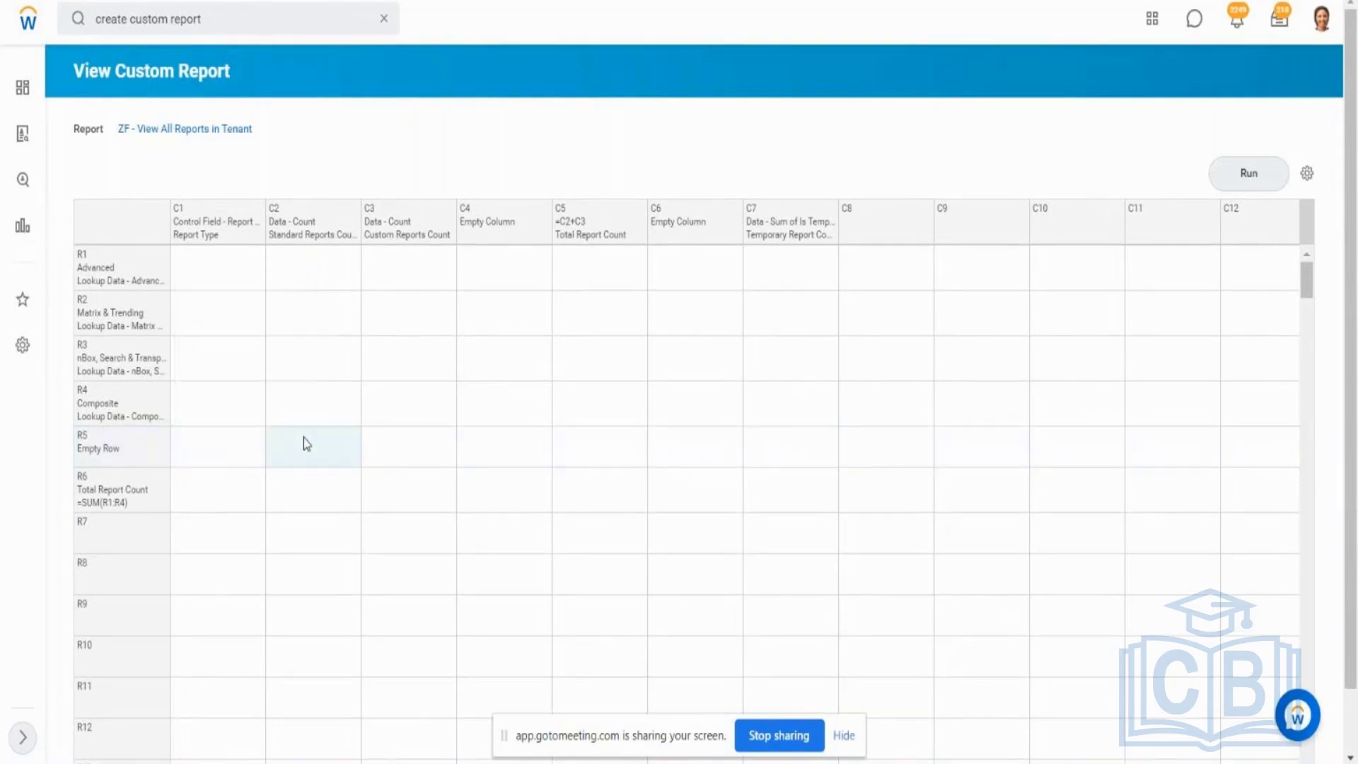
click(354, 434)
mouse_move(424, 385)
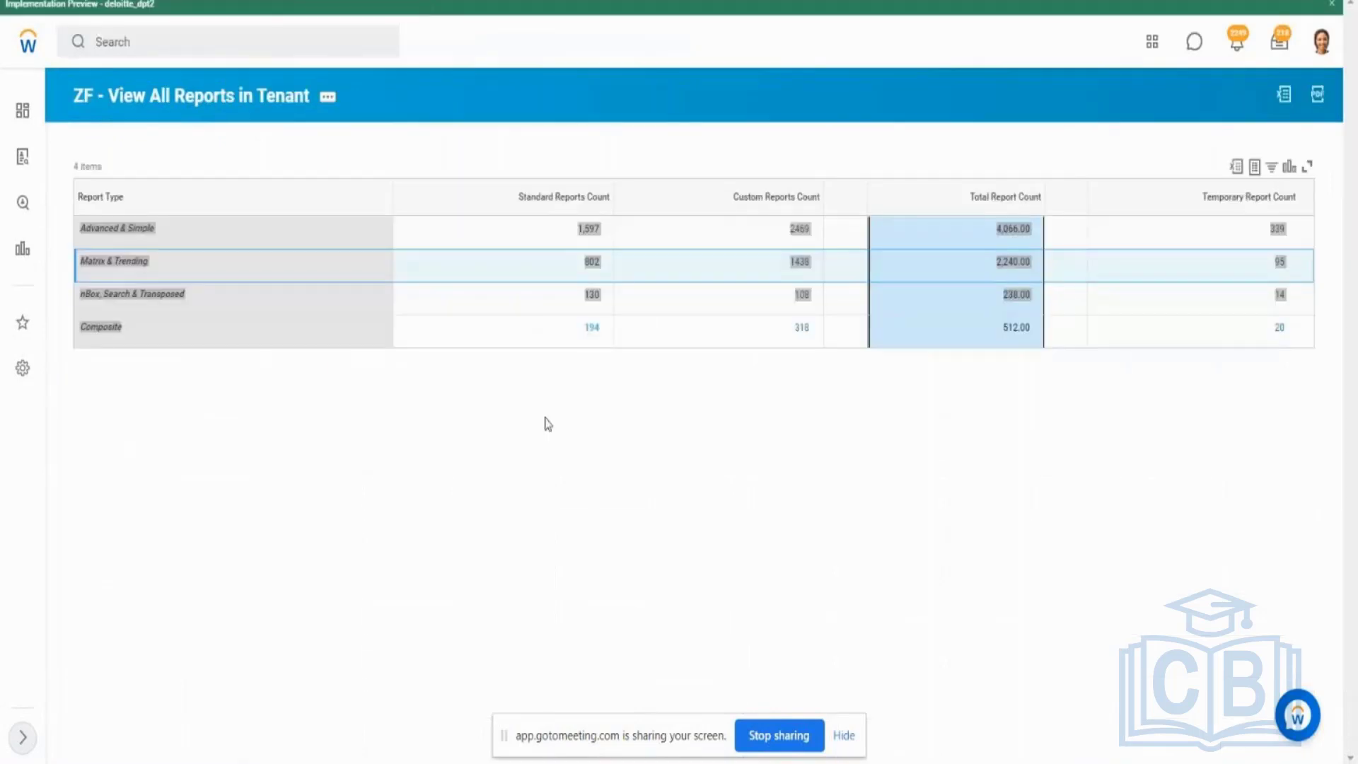
Step: Rerun the ZF - View All Reports in Tenant report to check the new total row
drag(546, 420, 294, 109)
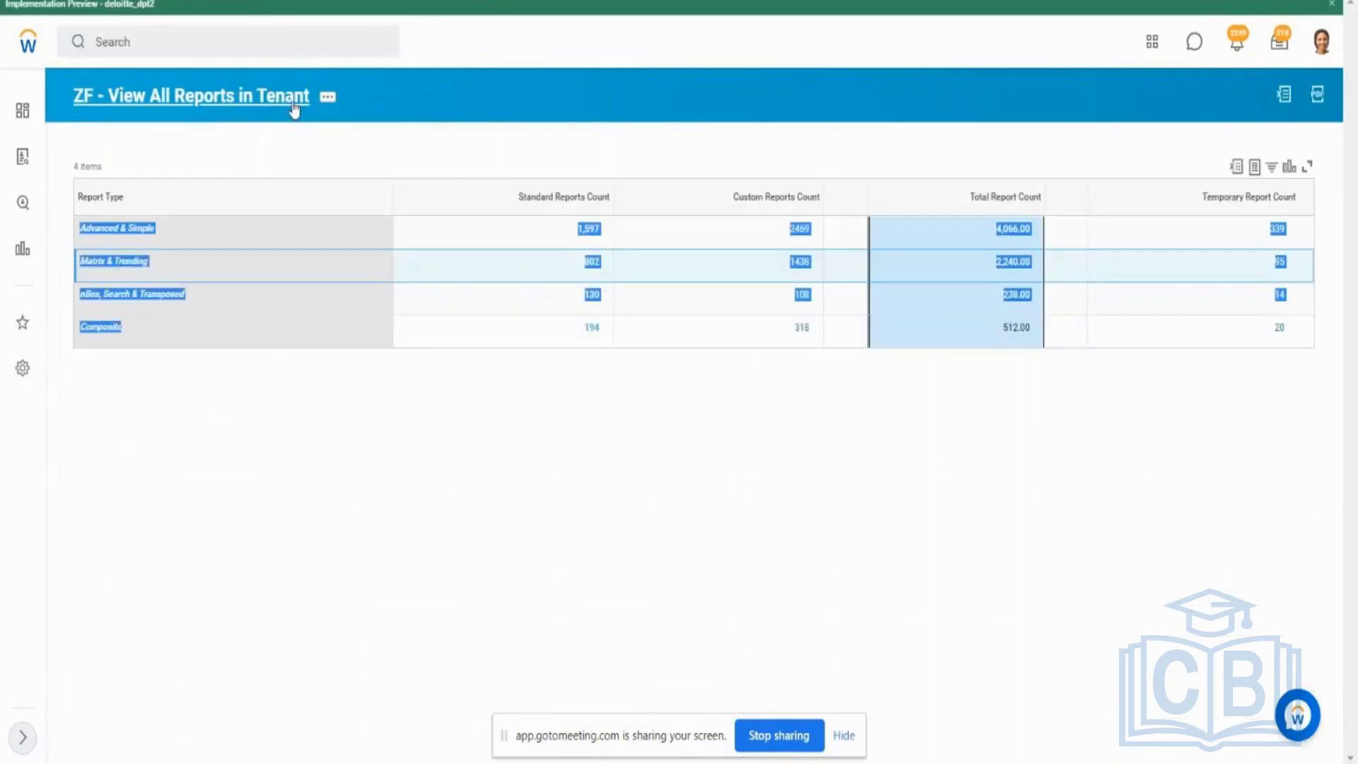
click(337, 99)
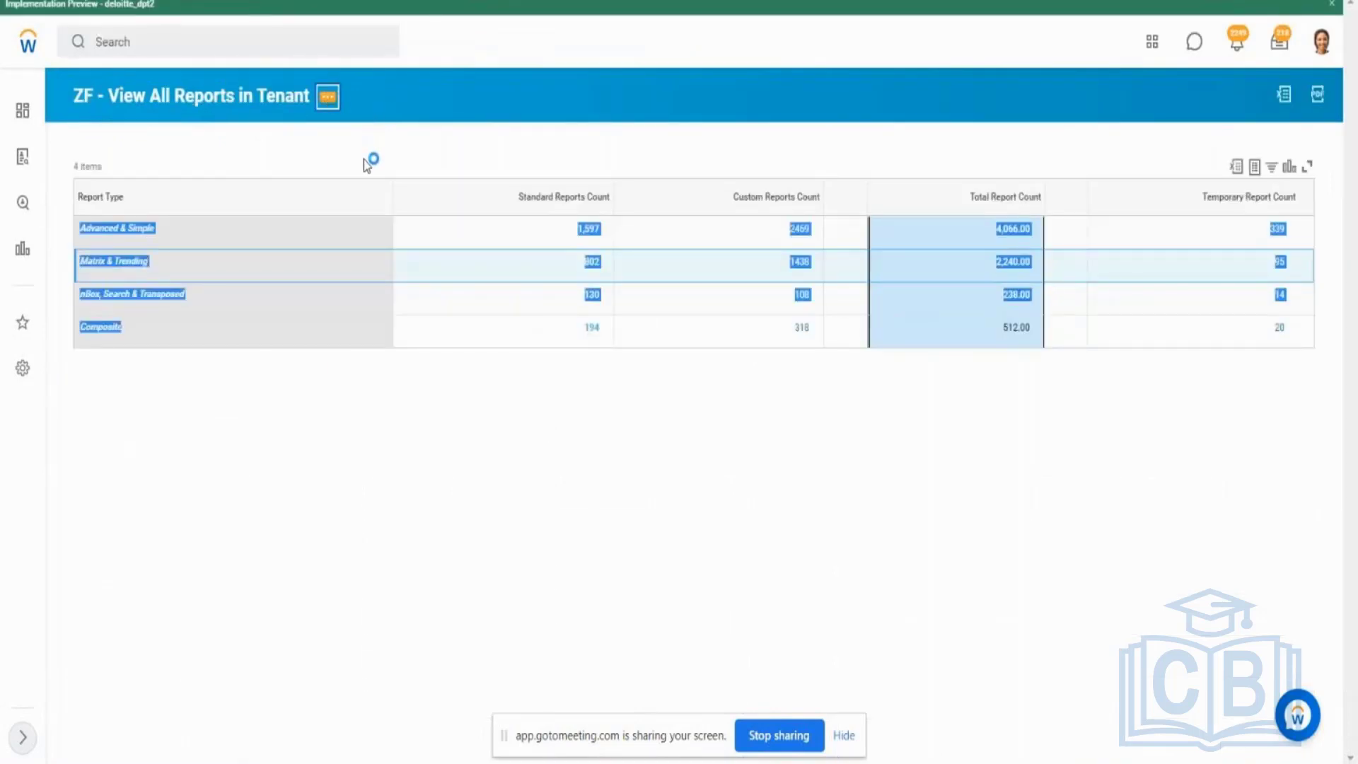
mouse_move(368, 157)
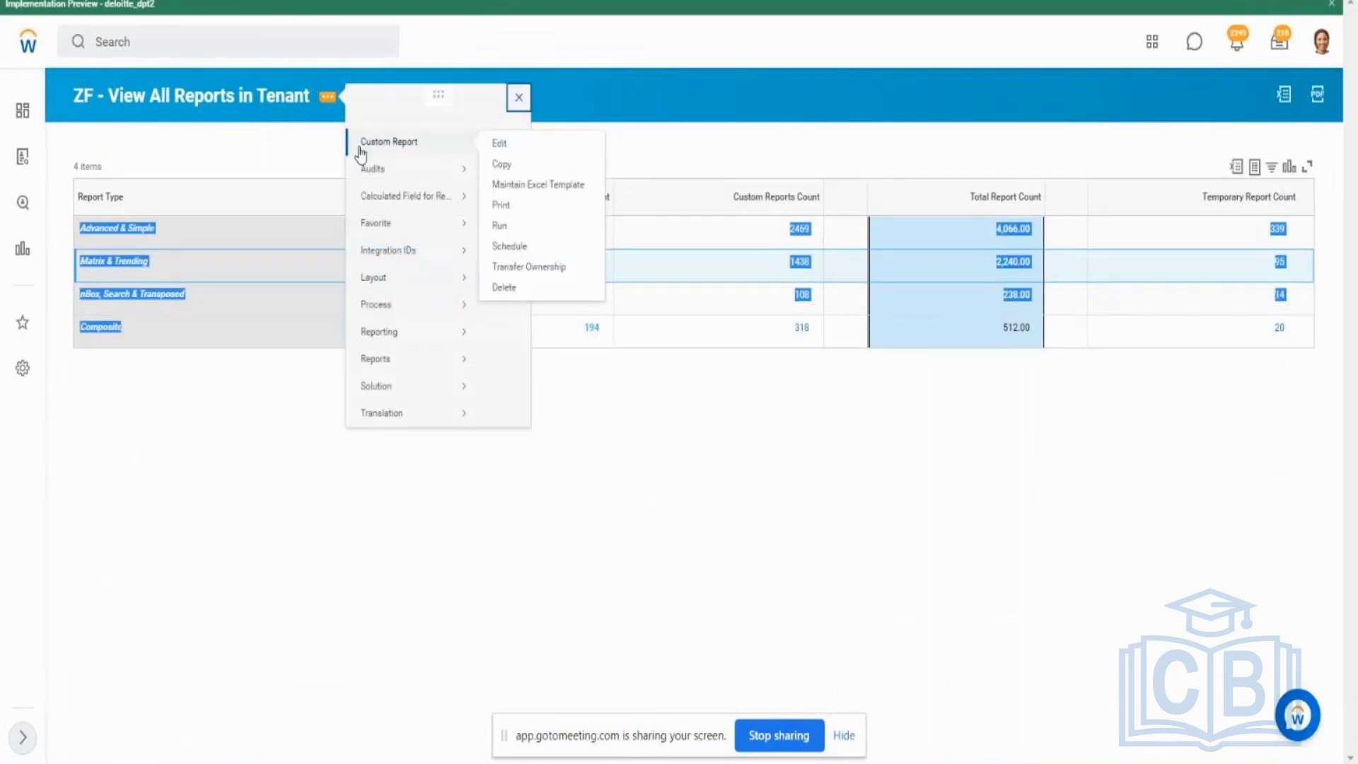
click(498, 228)
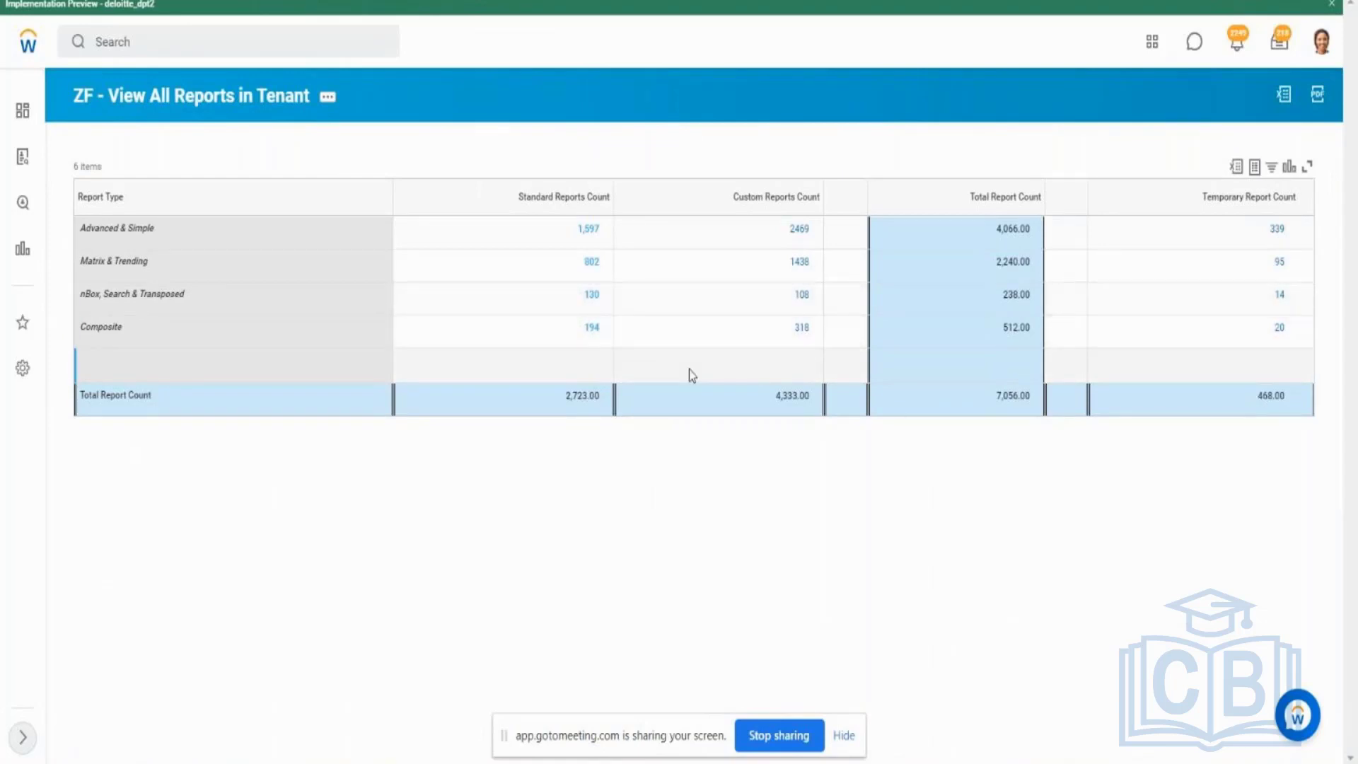
Step: Return to the report layout, define a conditional format on cell R5/C2 and start creating an override condition for it
key(alt+Tab)
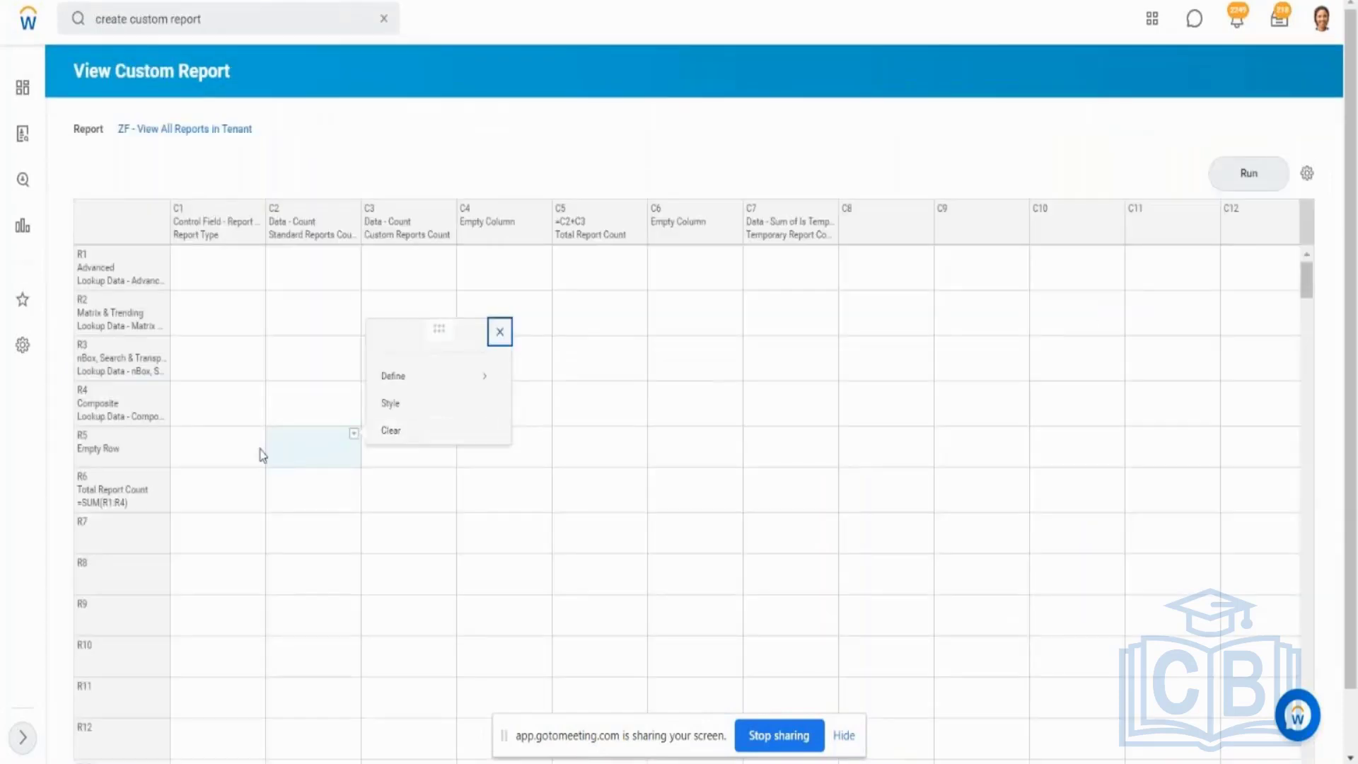
click(141, 447)
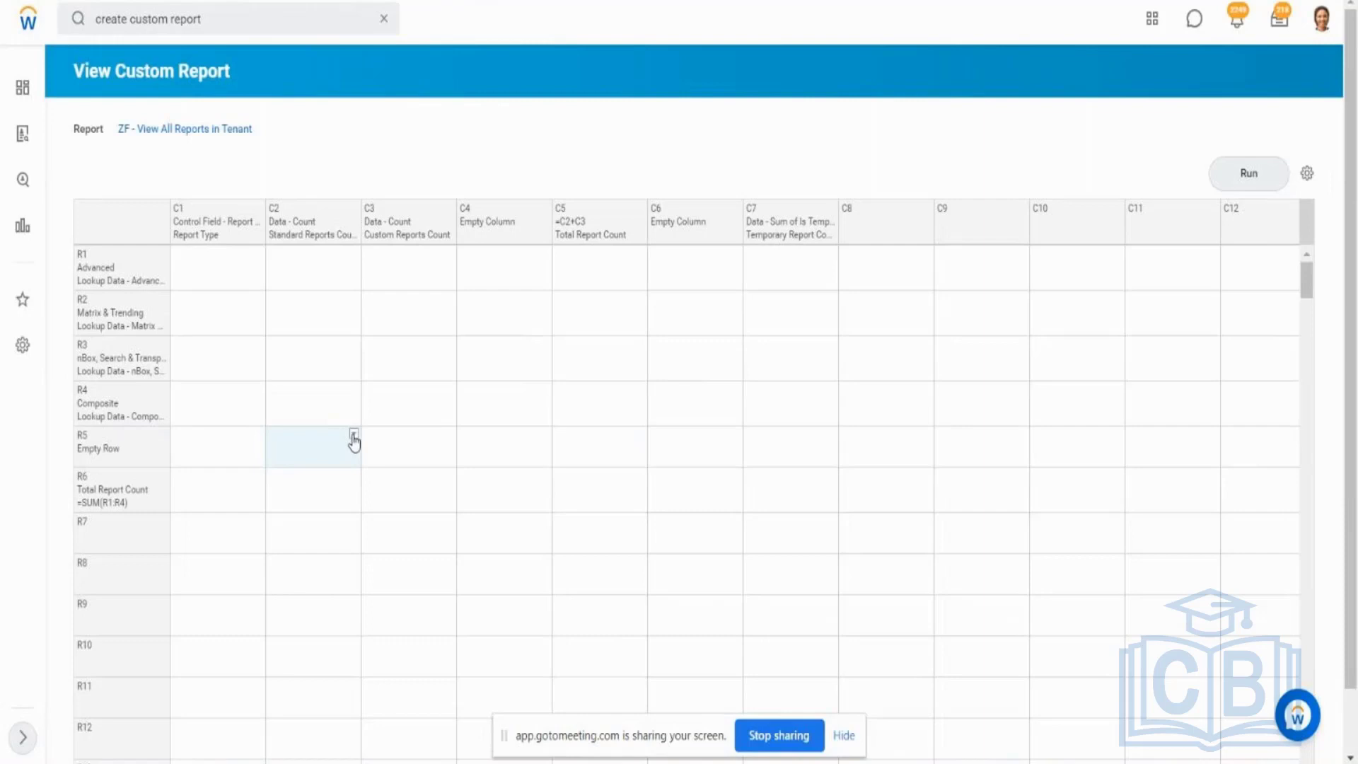
click(354, 434)
mouse_move(393, 379)
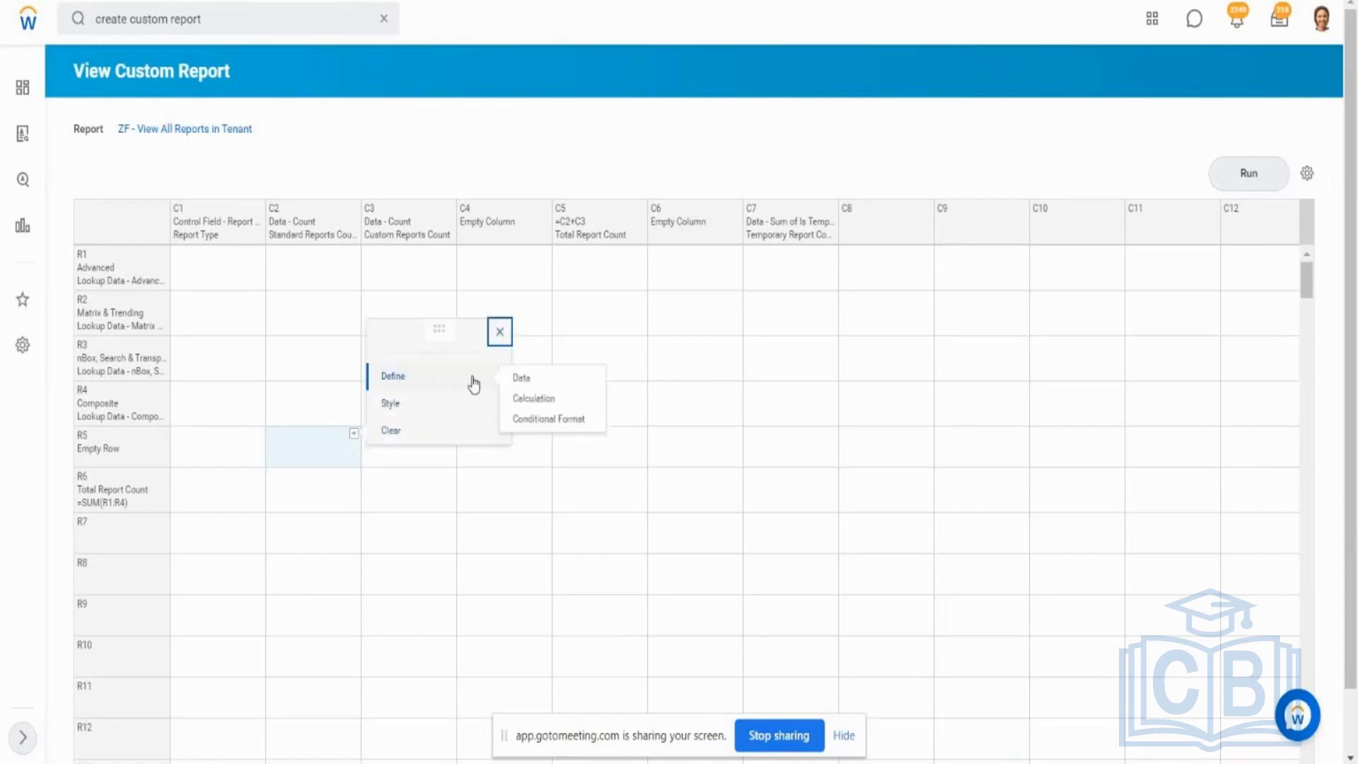
click(540, 419)
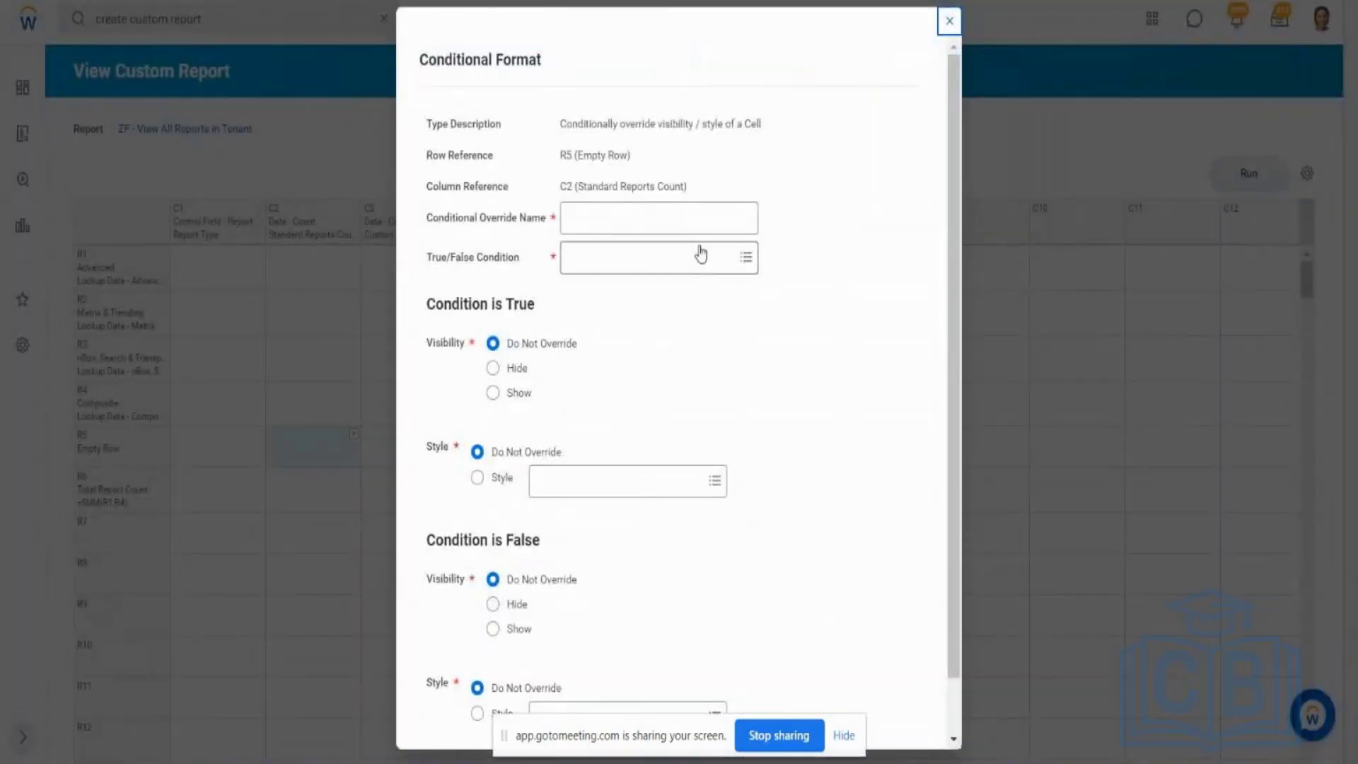
click(660, 262)
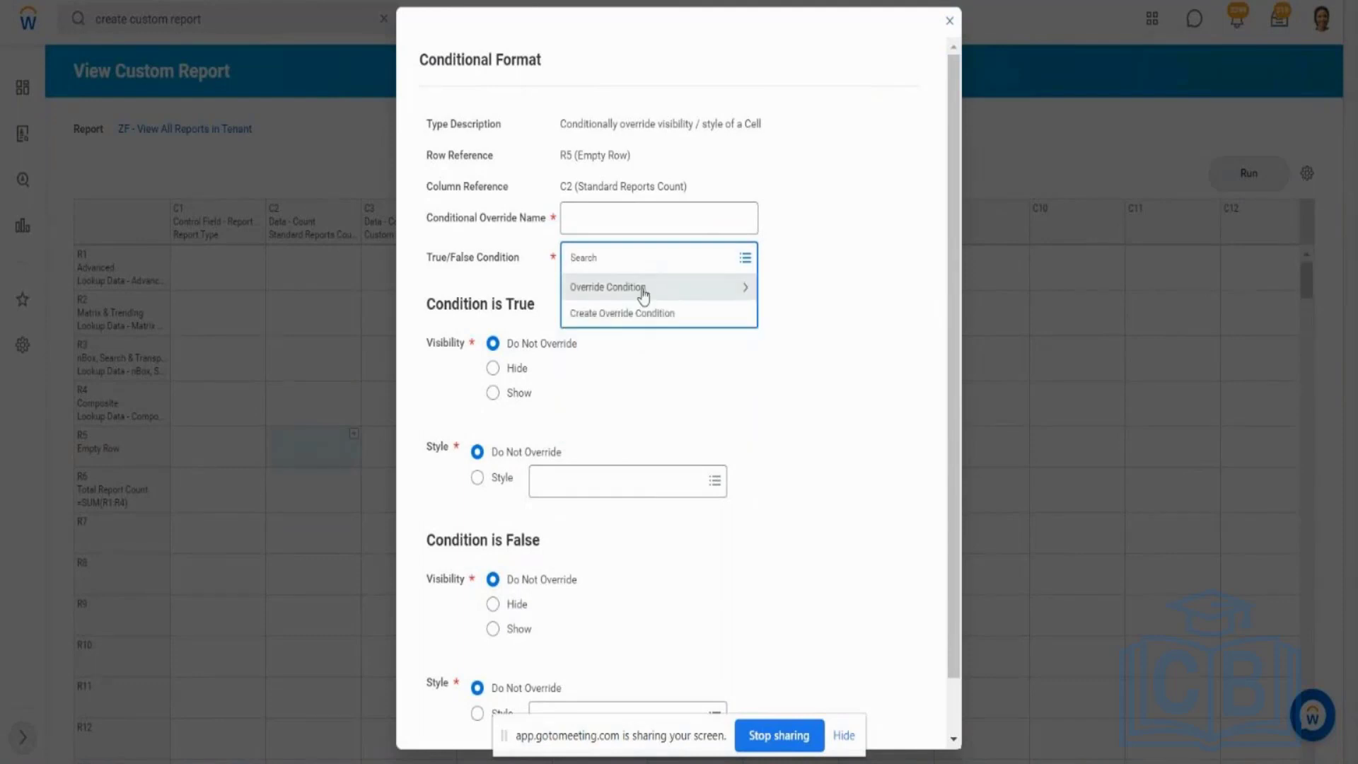
click(642, 292)
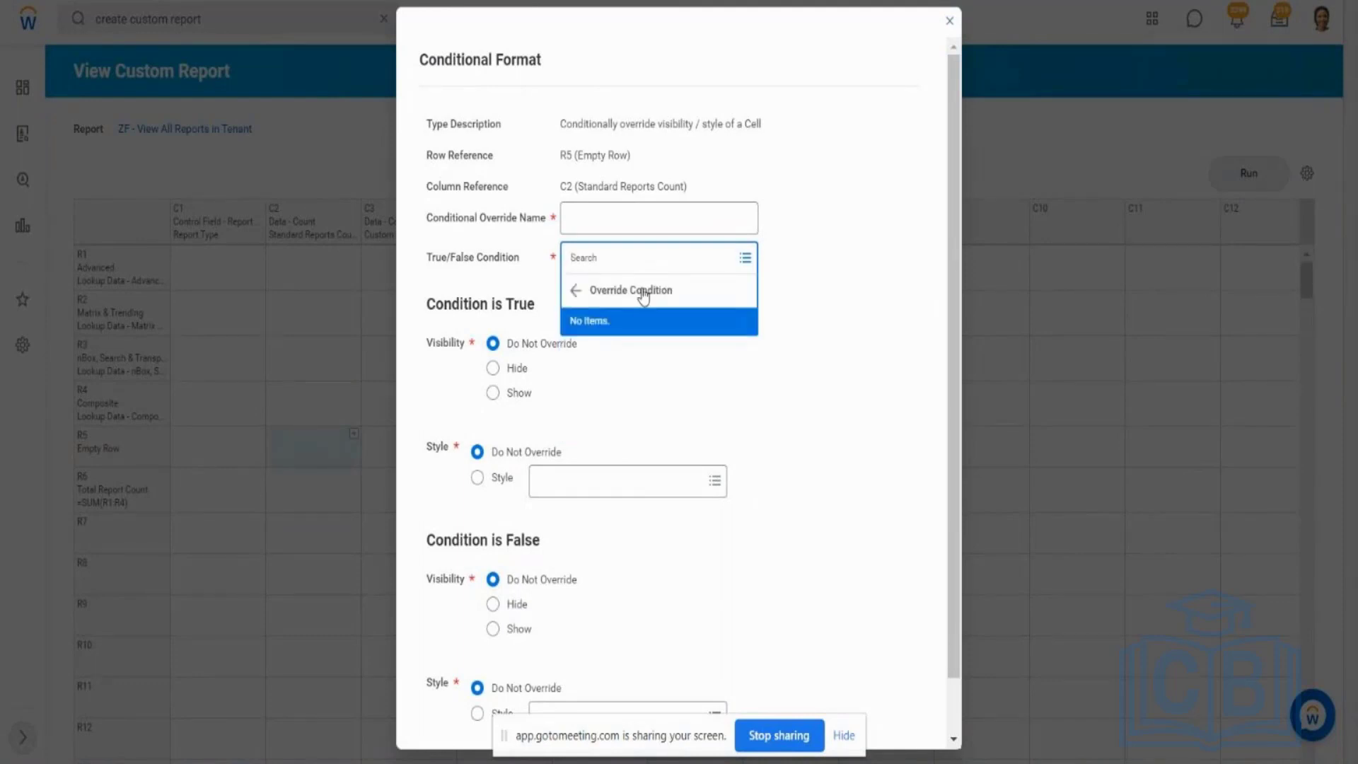
click(576, 290)
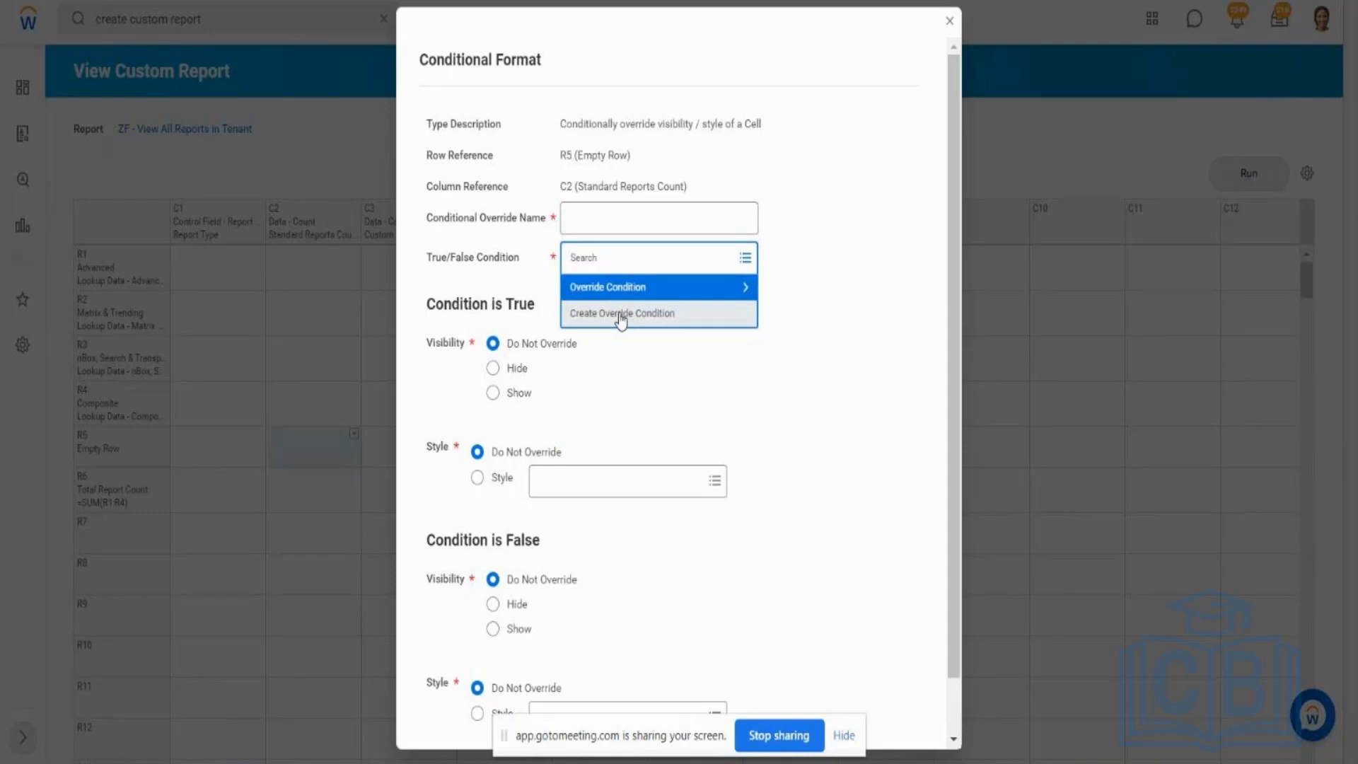
click(621, 316)
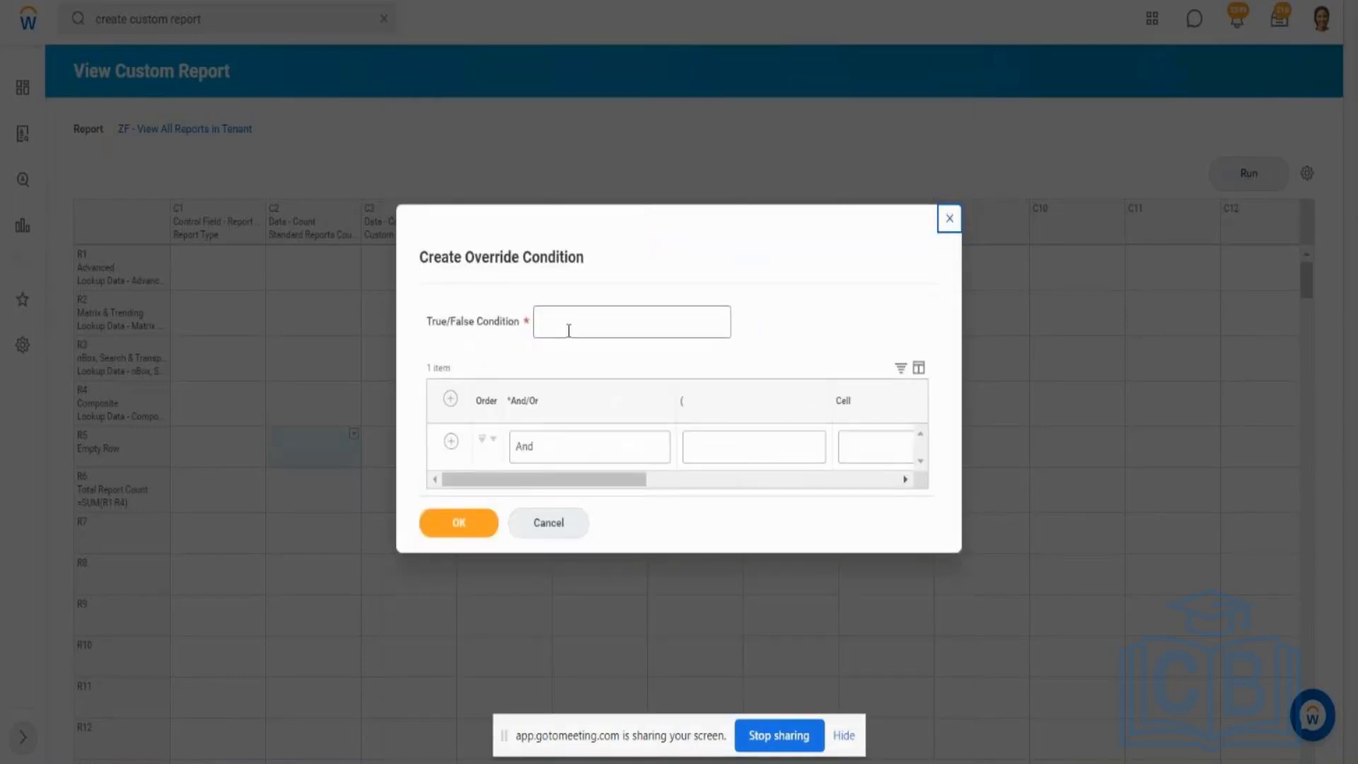
Step: Set the override condition's cell to R4C2, the Composite row's Standard Reports Count
drag(640, 479, 752, 468)
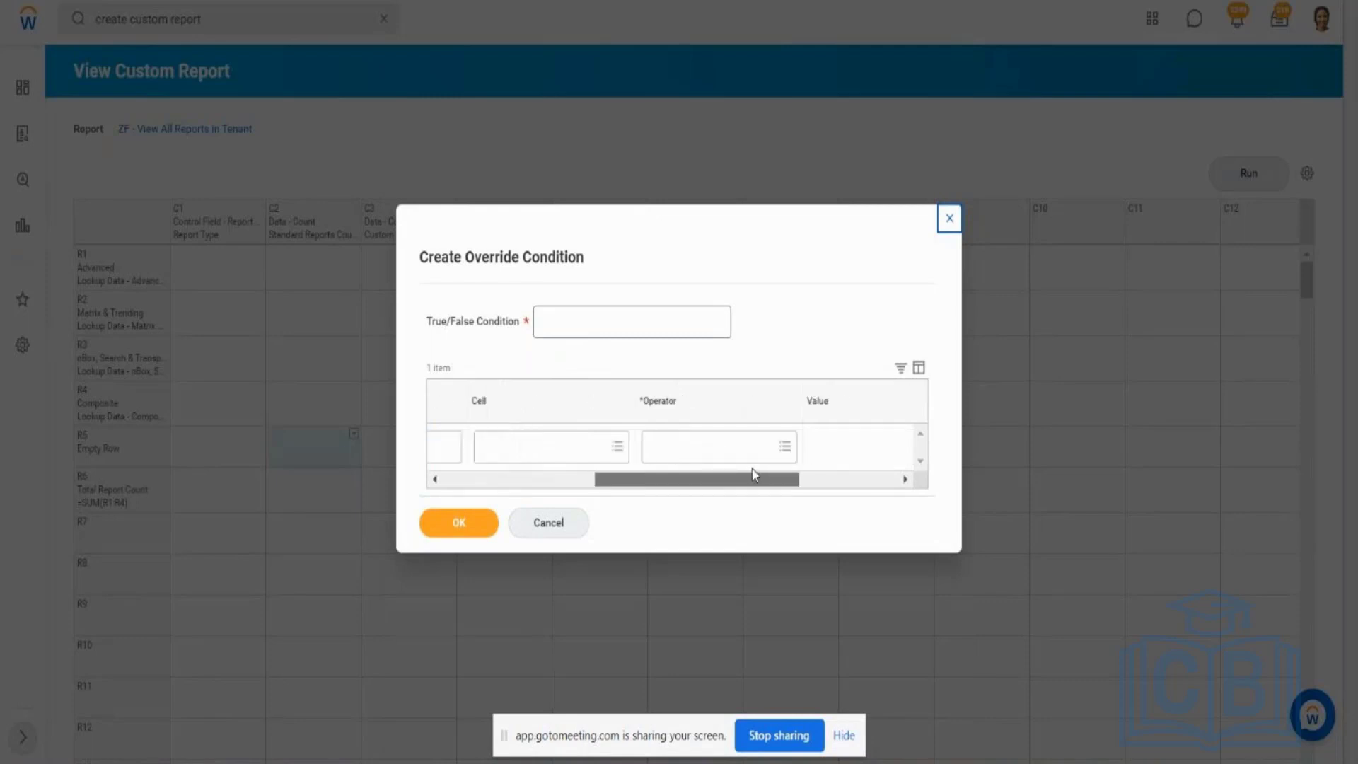
drag(608, 489, 550, 493)
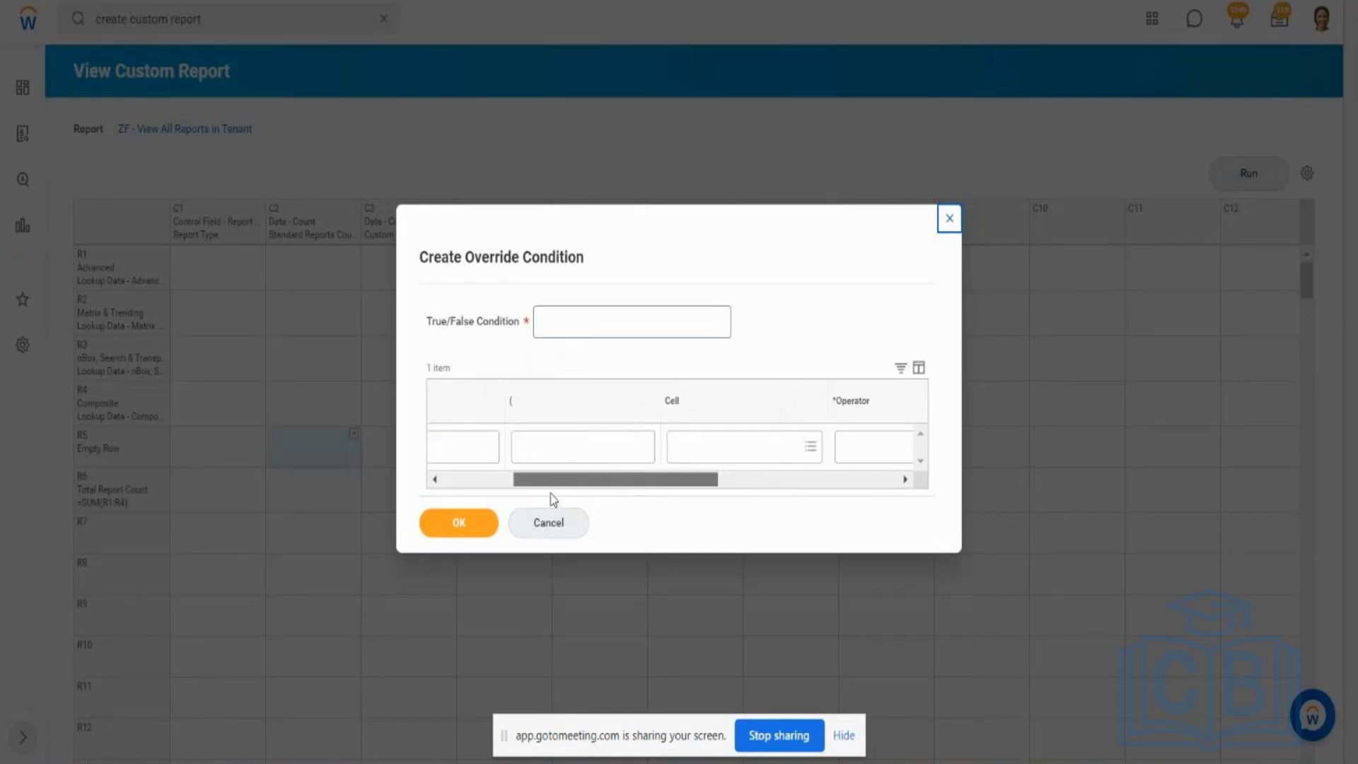
click(810, 449)
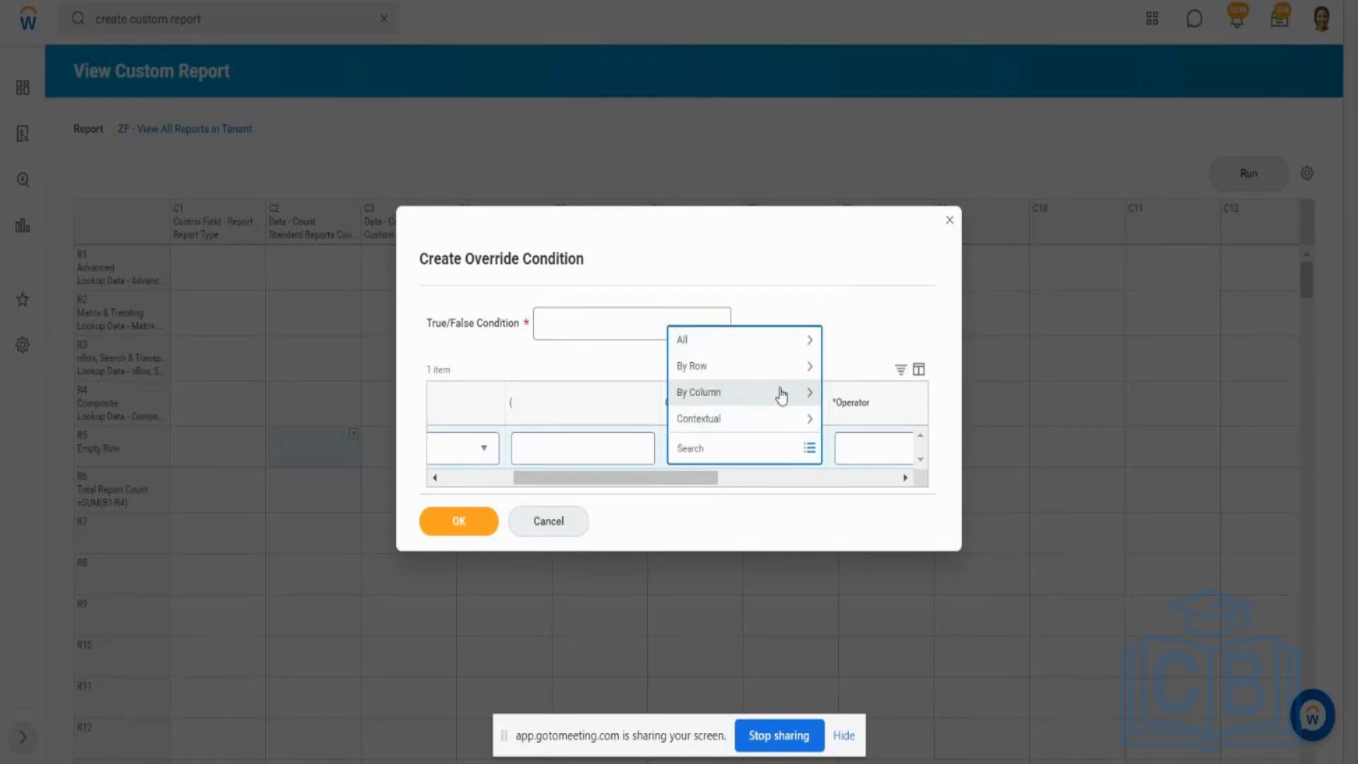
click(803, 339)
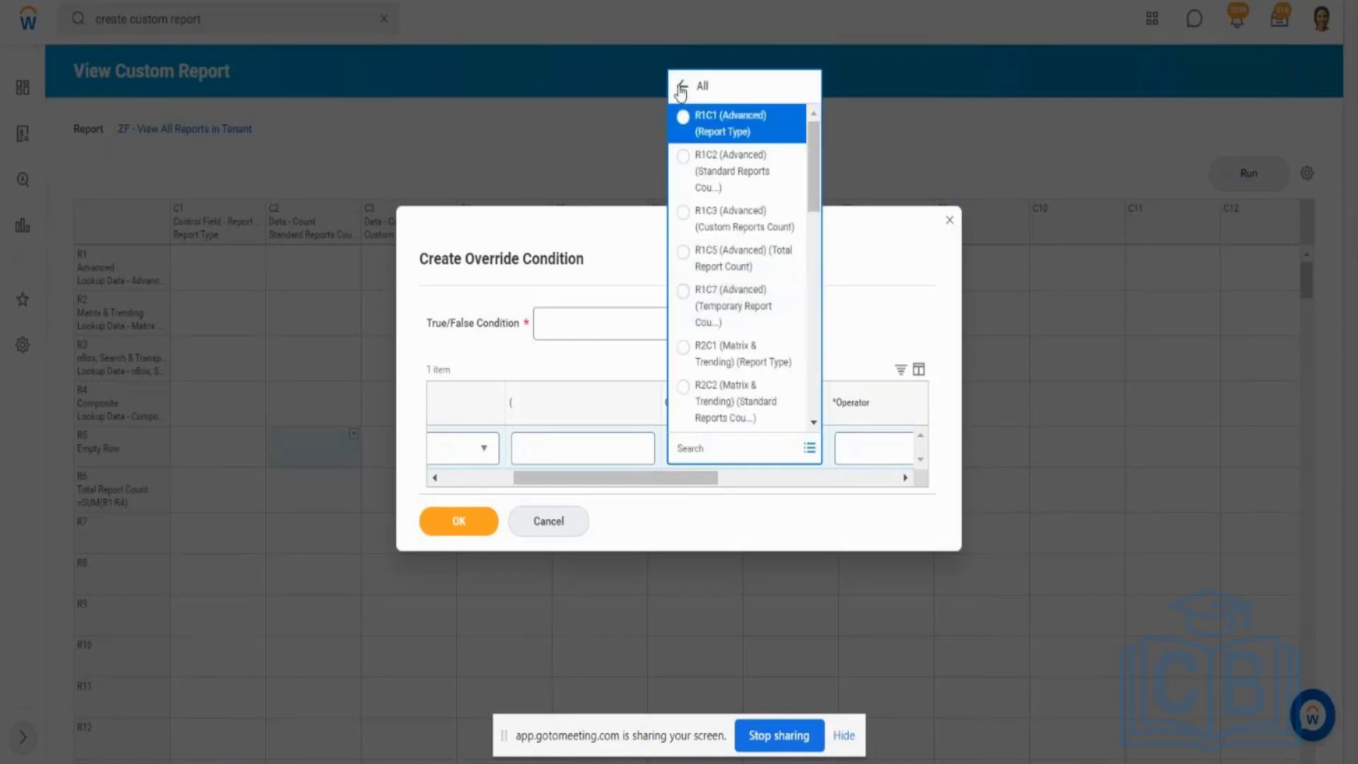
click(682, 86)
click(717, 373)
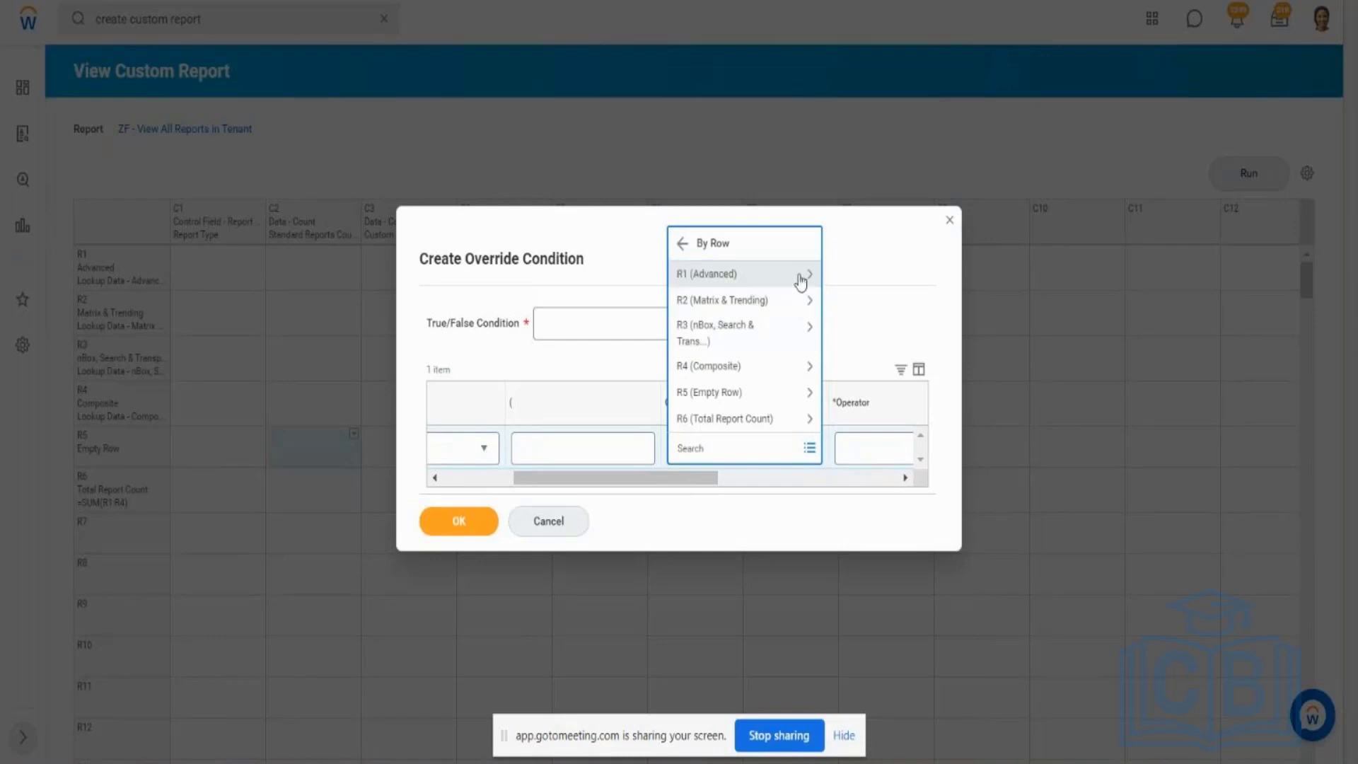
click(801, 281)
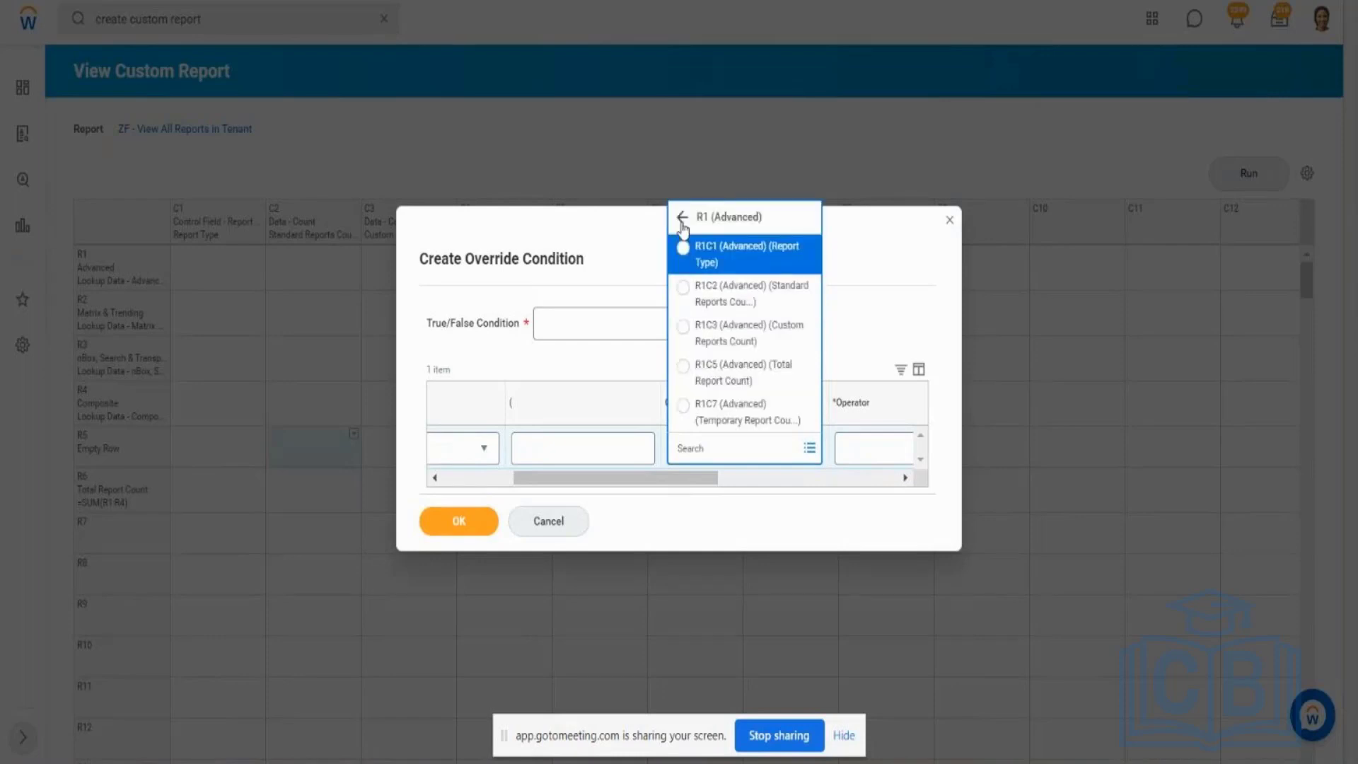
click(681, 221)
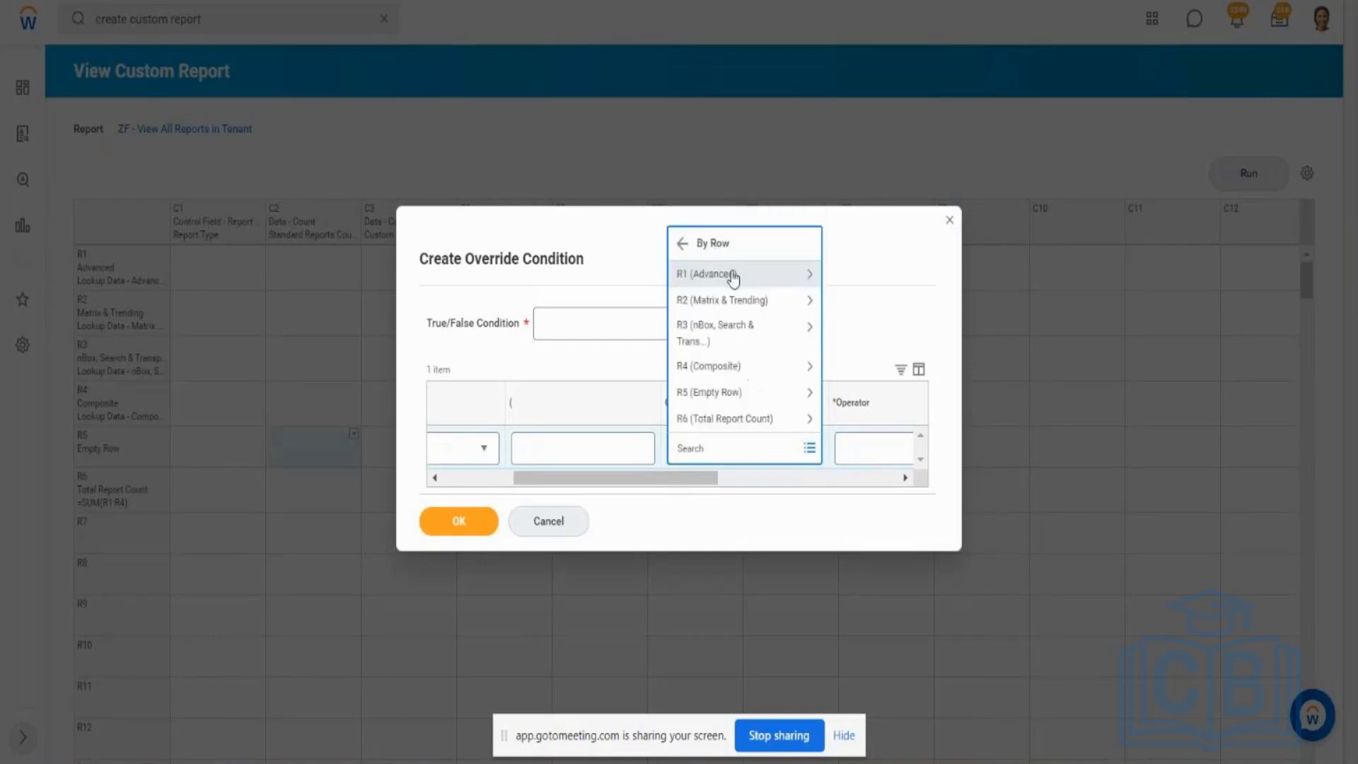
click(683, 244)
click(736, 396)
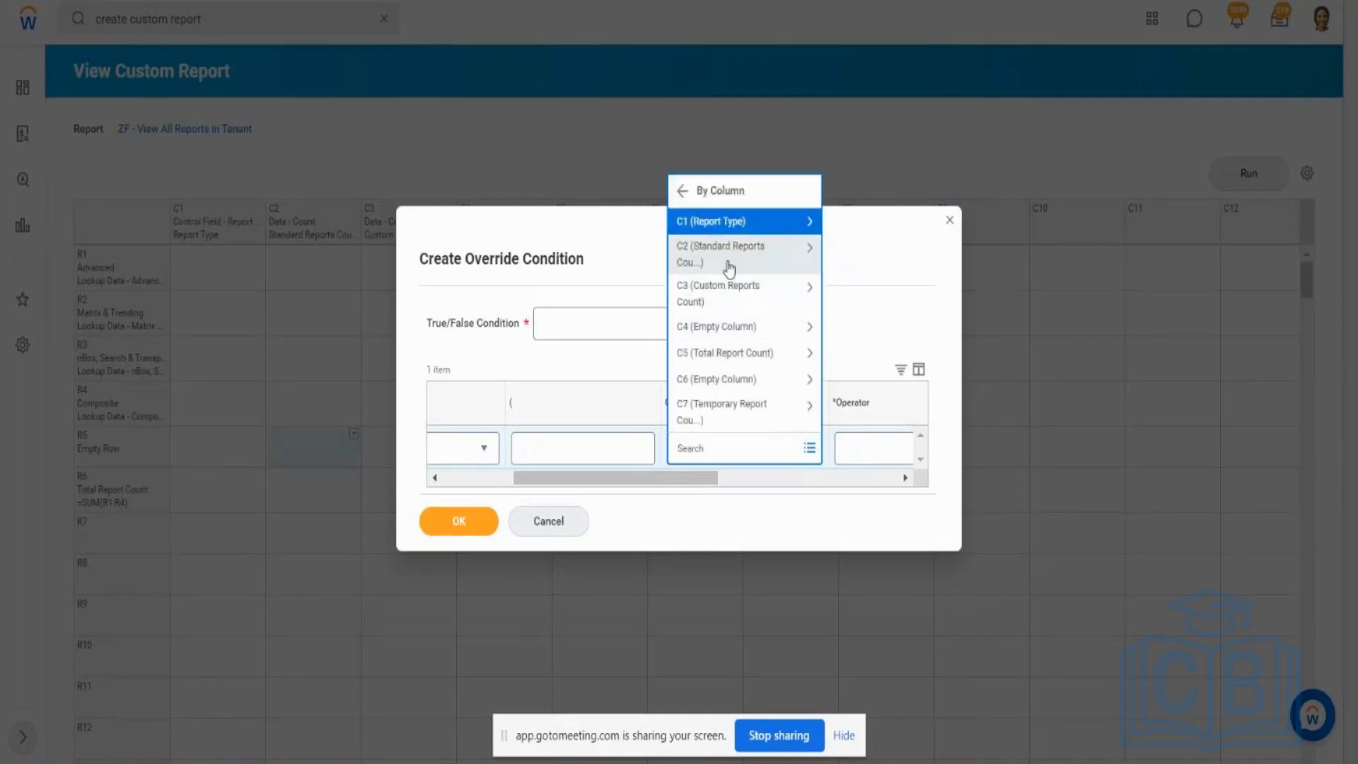
click(760, 263)
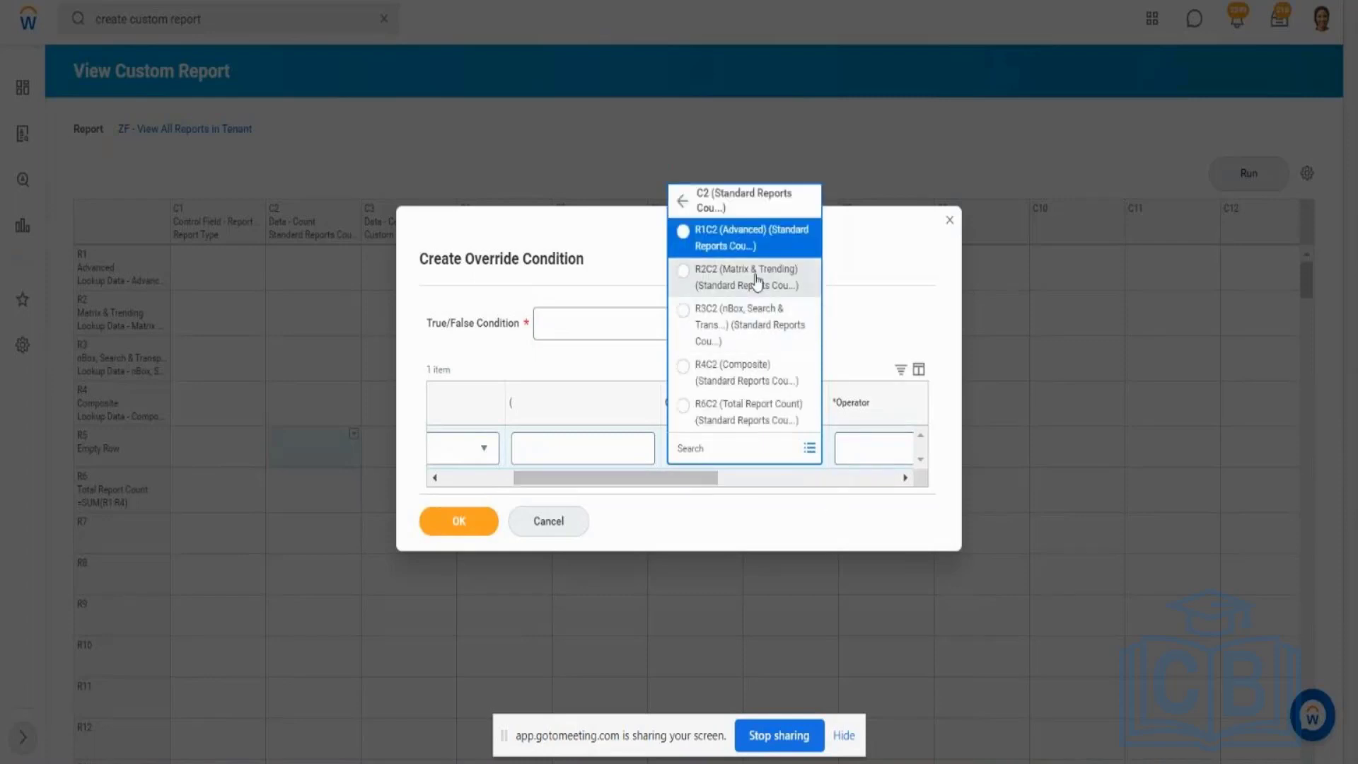
click(718, 375)
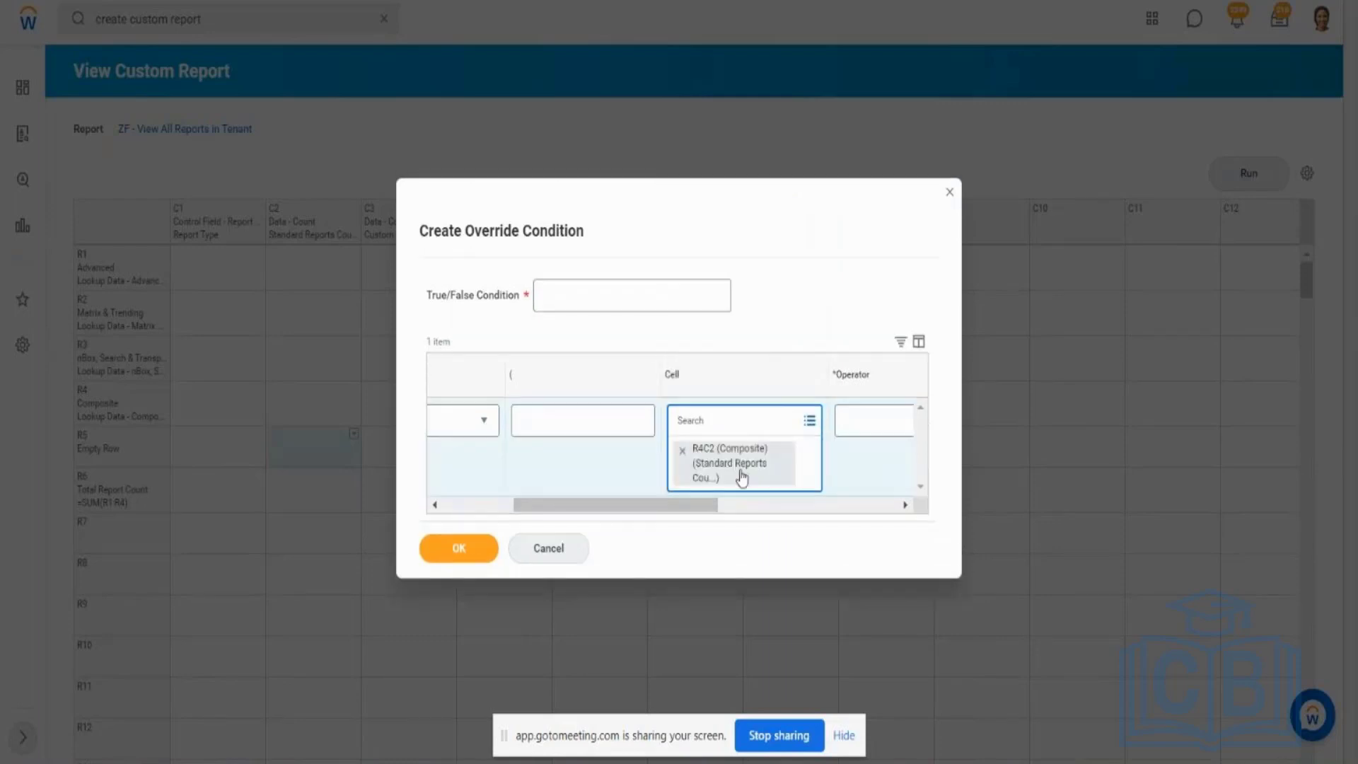
Step: Set the override condition's operator to greater than
drag(703, 498, 799, 501)
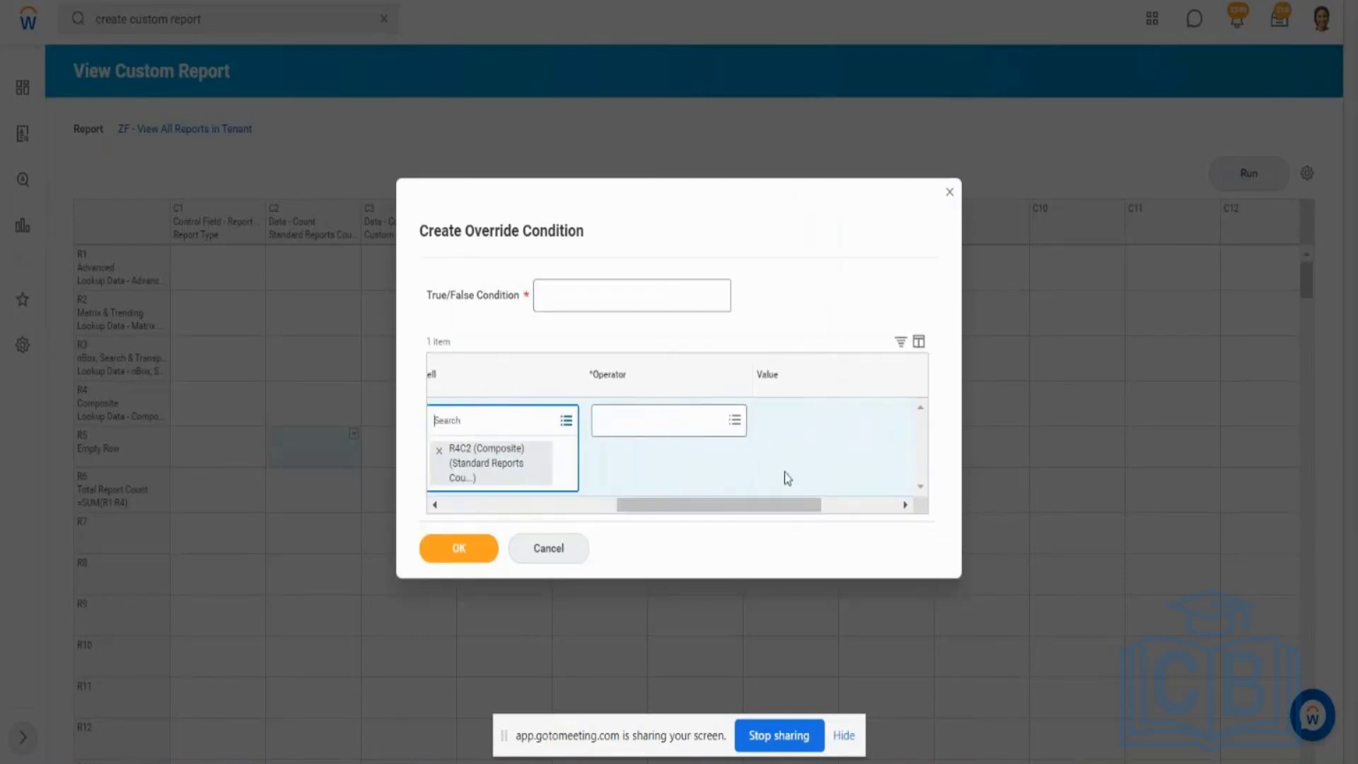
click(733, 423)
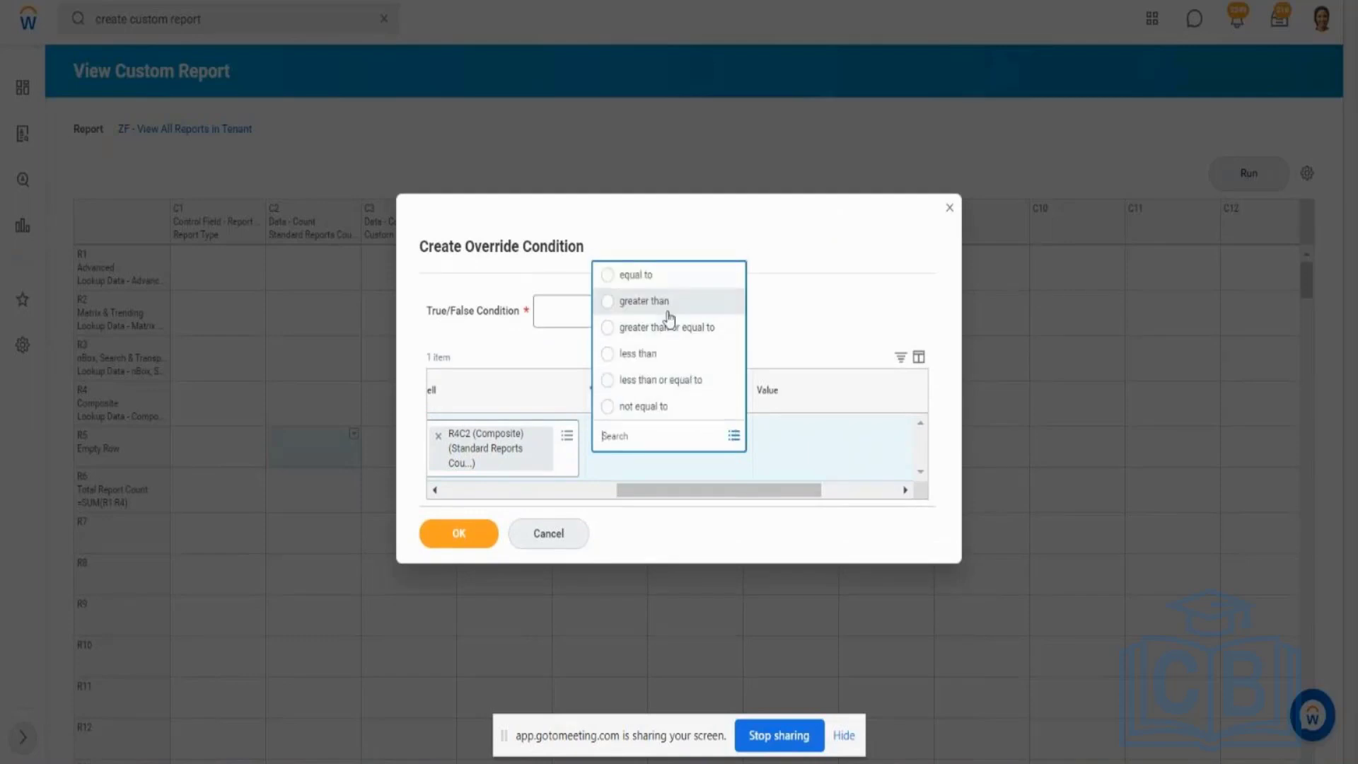
click(669, 303)
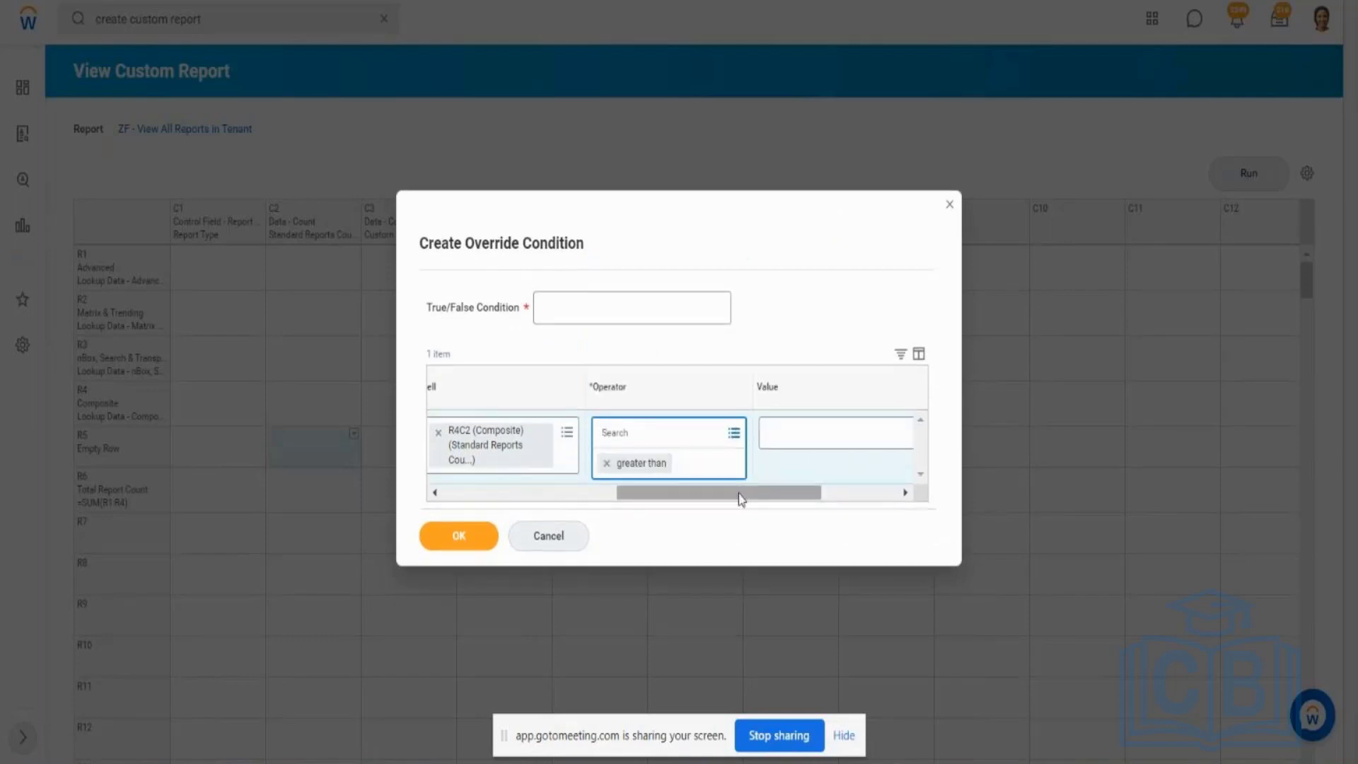
Step: Name the override condition Composite Report Count is > than 0 and save it
drag(739, 494, 564, 499)
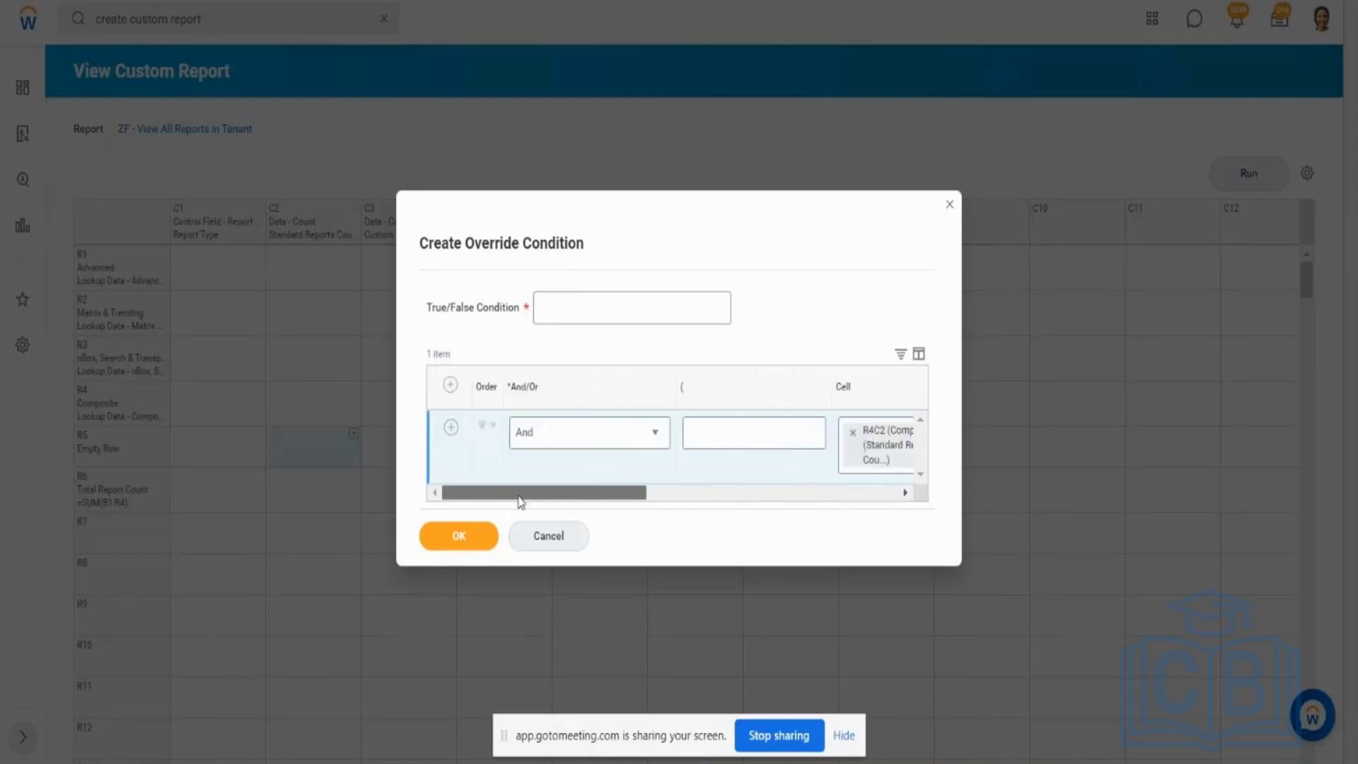
click(602, 306)
text(Comp)
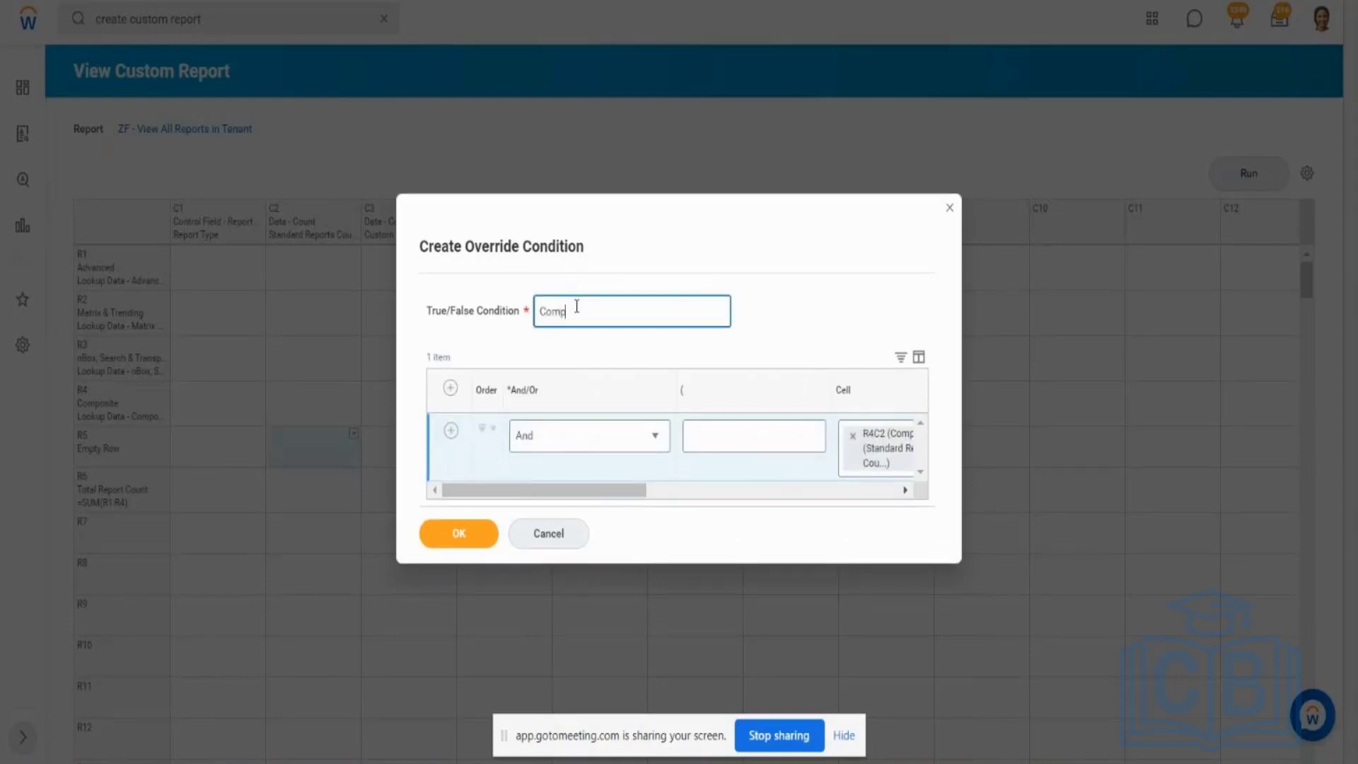
text(osite Report Count is)
text(than 0)
click(461, 534)
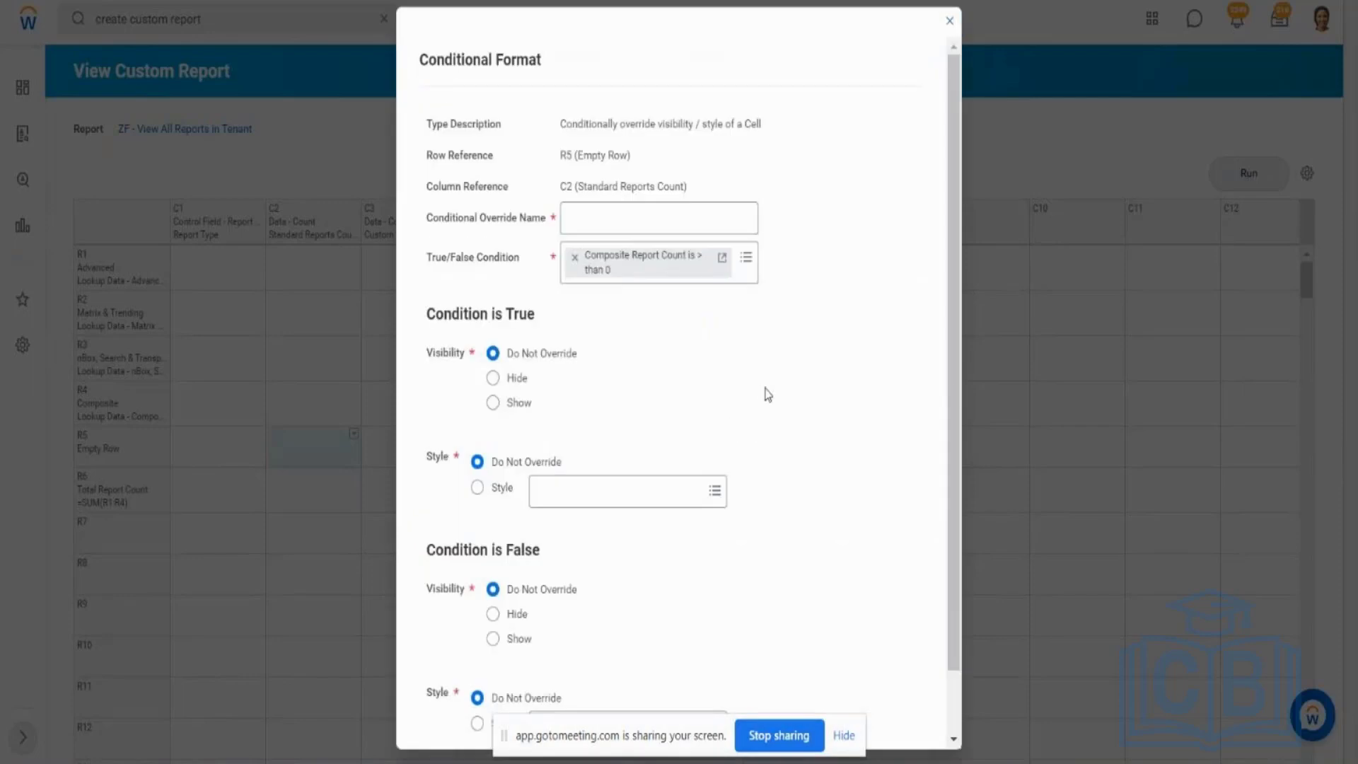
Step: Set the style for when the condition is true to the Workday style Grey Bold Underline
drag(957, 401, 666, 460)
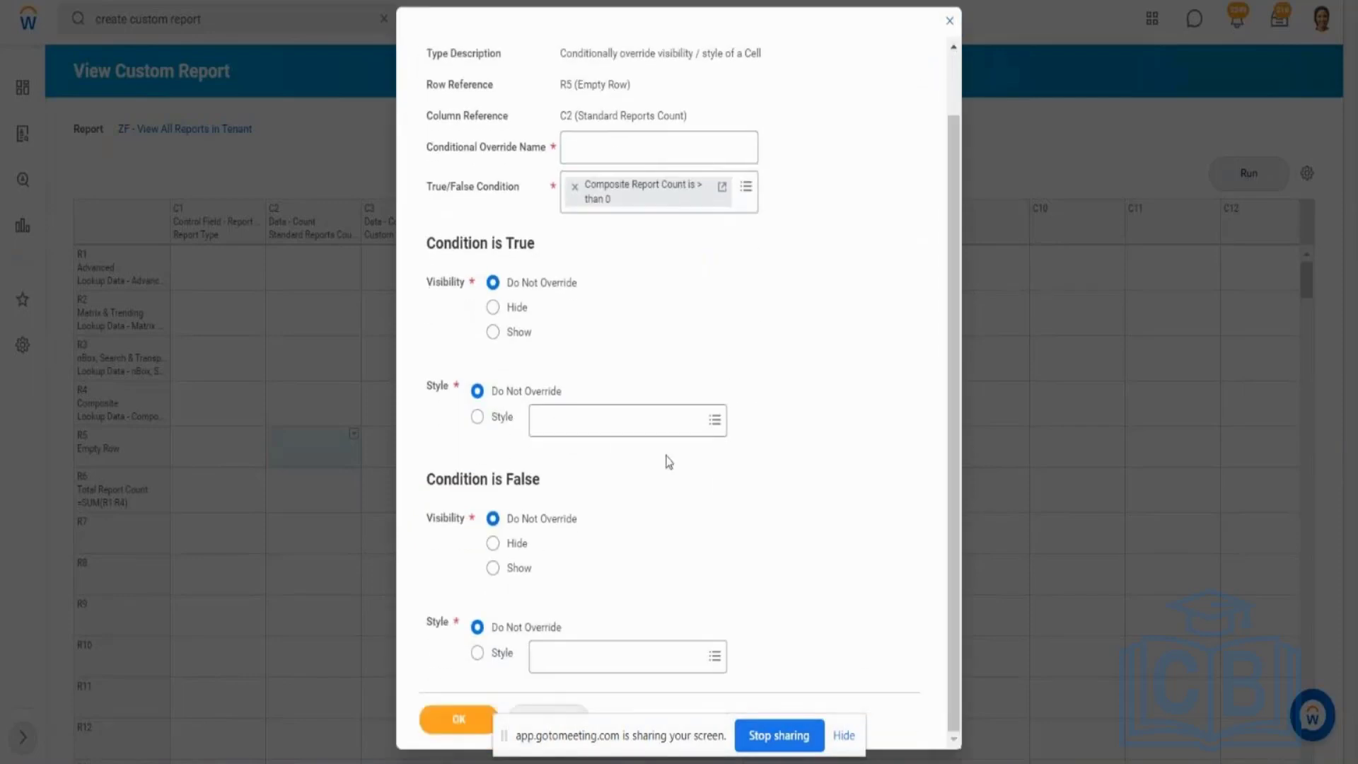
click(615, 422)
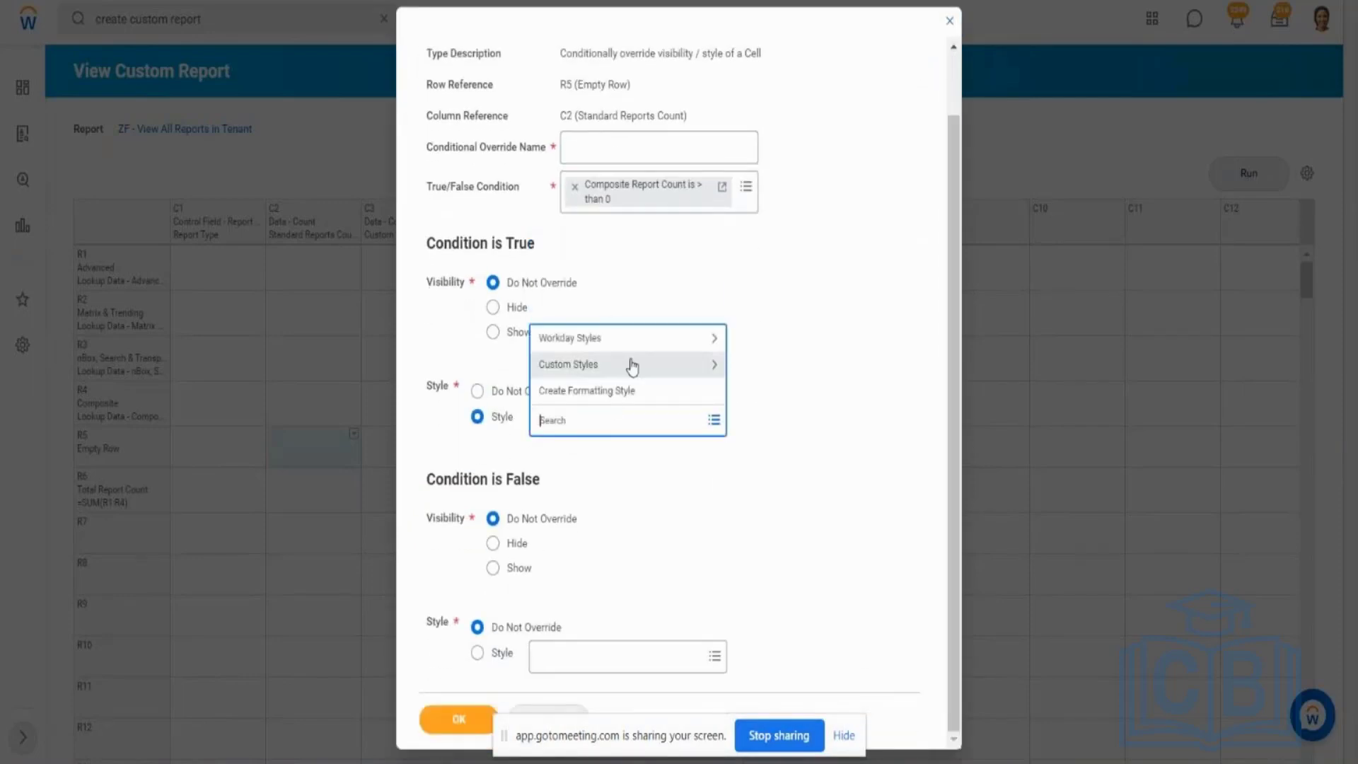
click(618, 344)
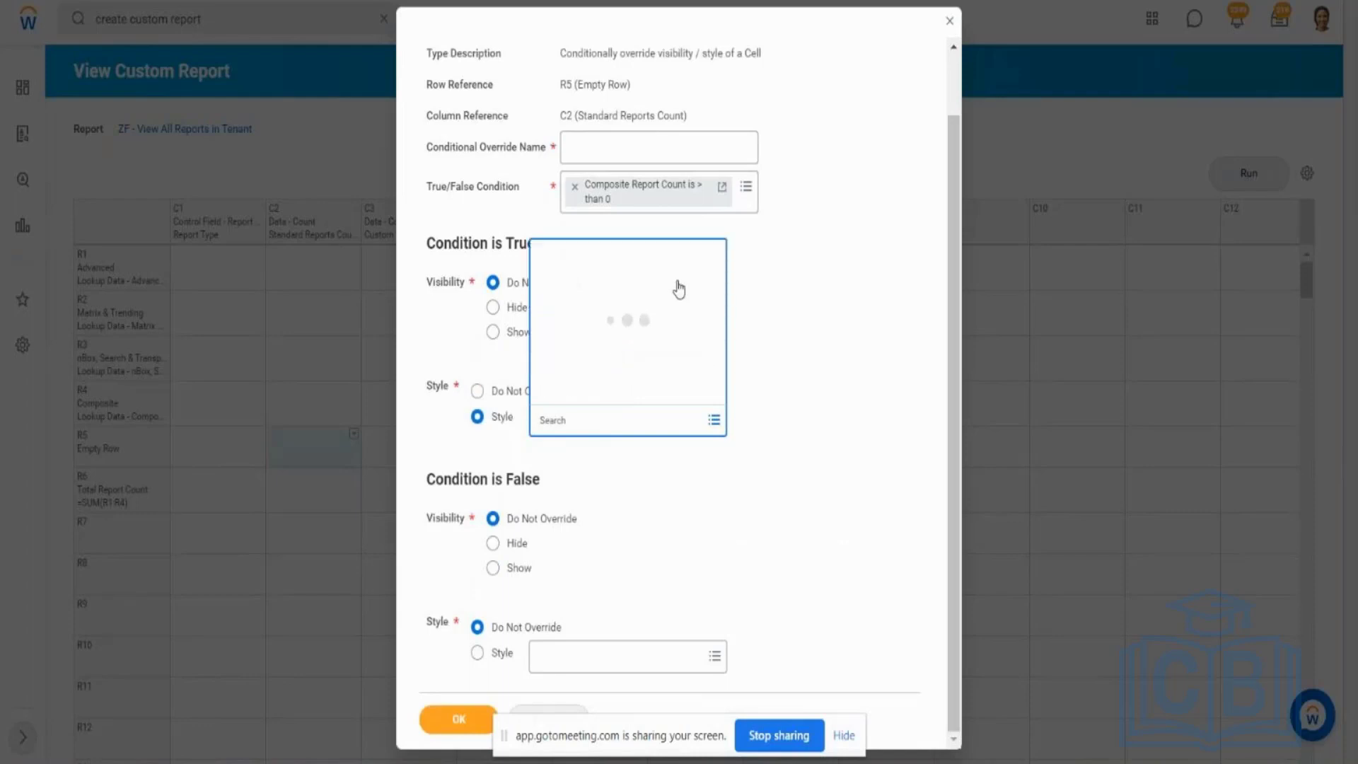
drag(719, 140, 725, 314)
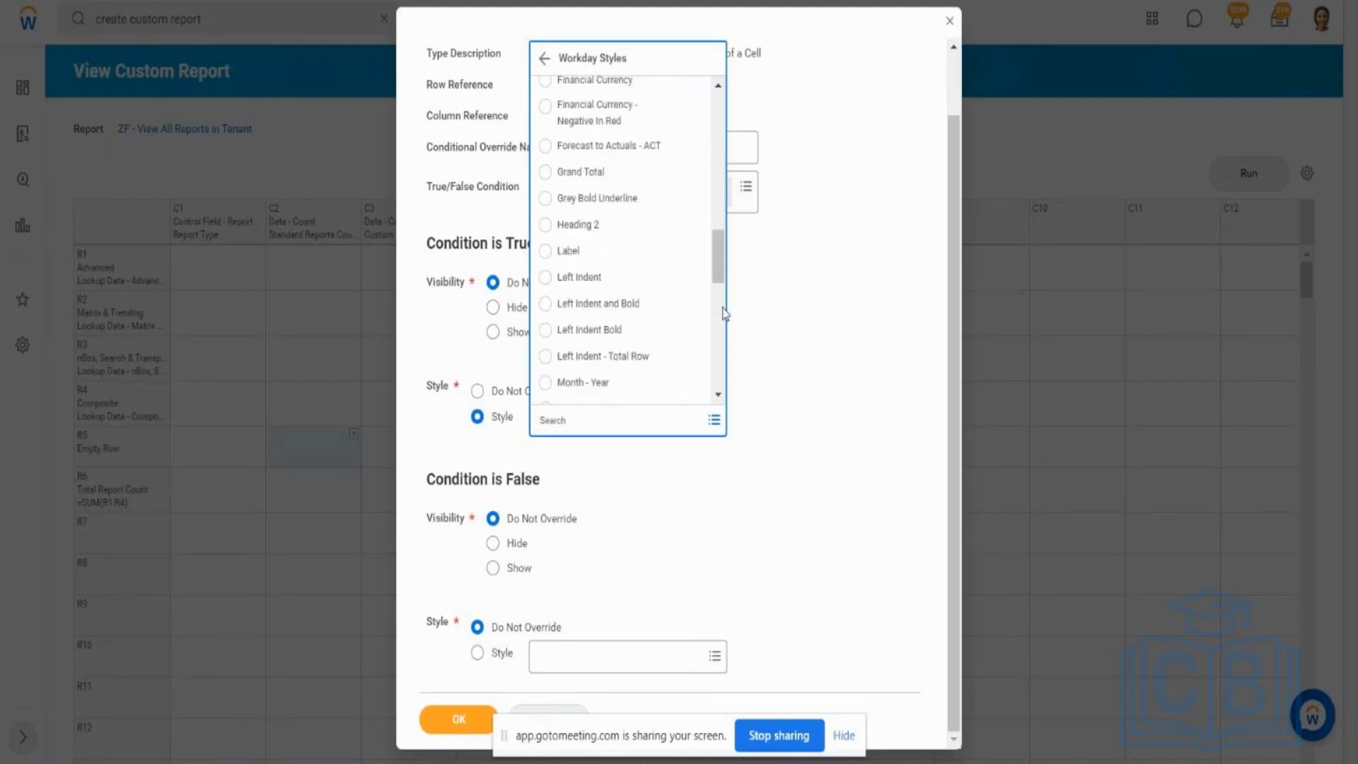
click(613, 200)
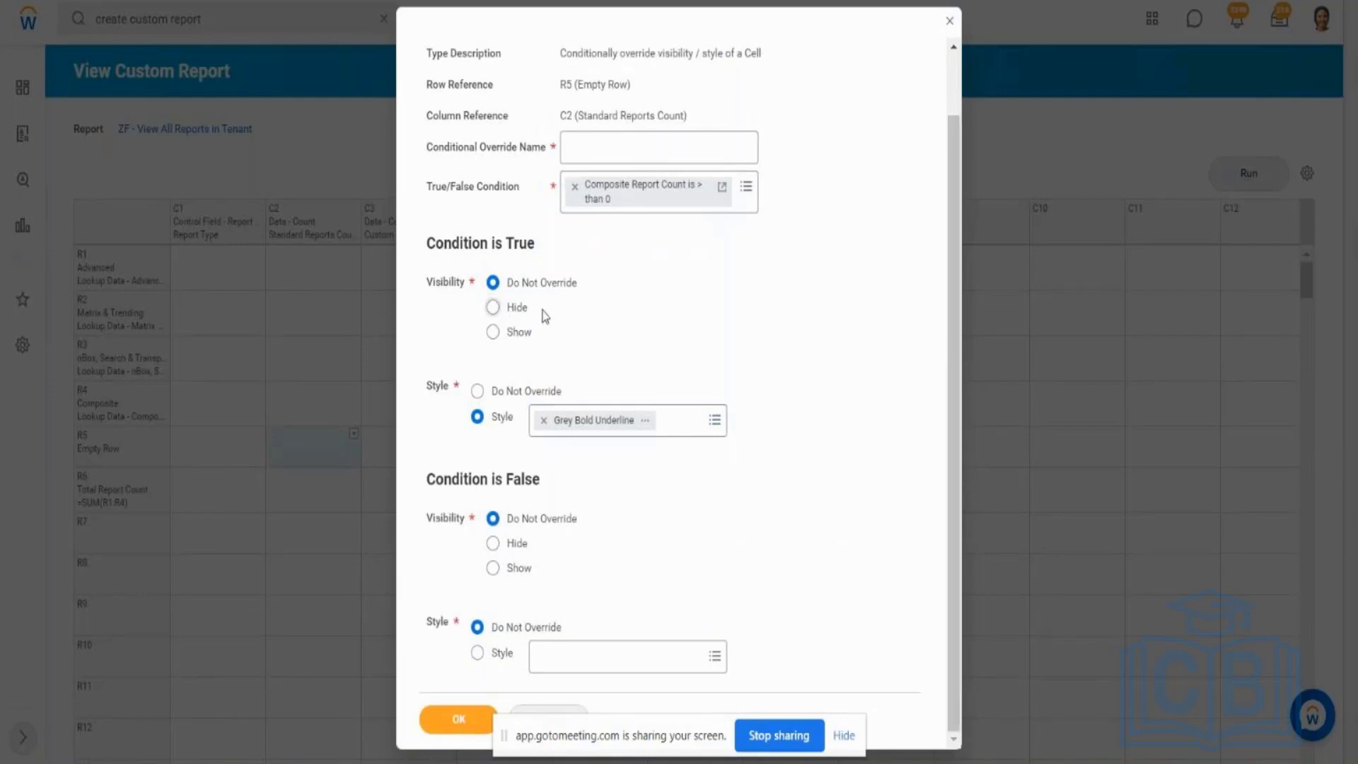
Step: Name the conditional override Comp Report count is > 0, keep the false-condition style at Do Not Override and save the format
click(610, 149)
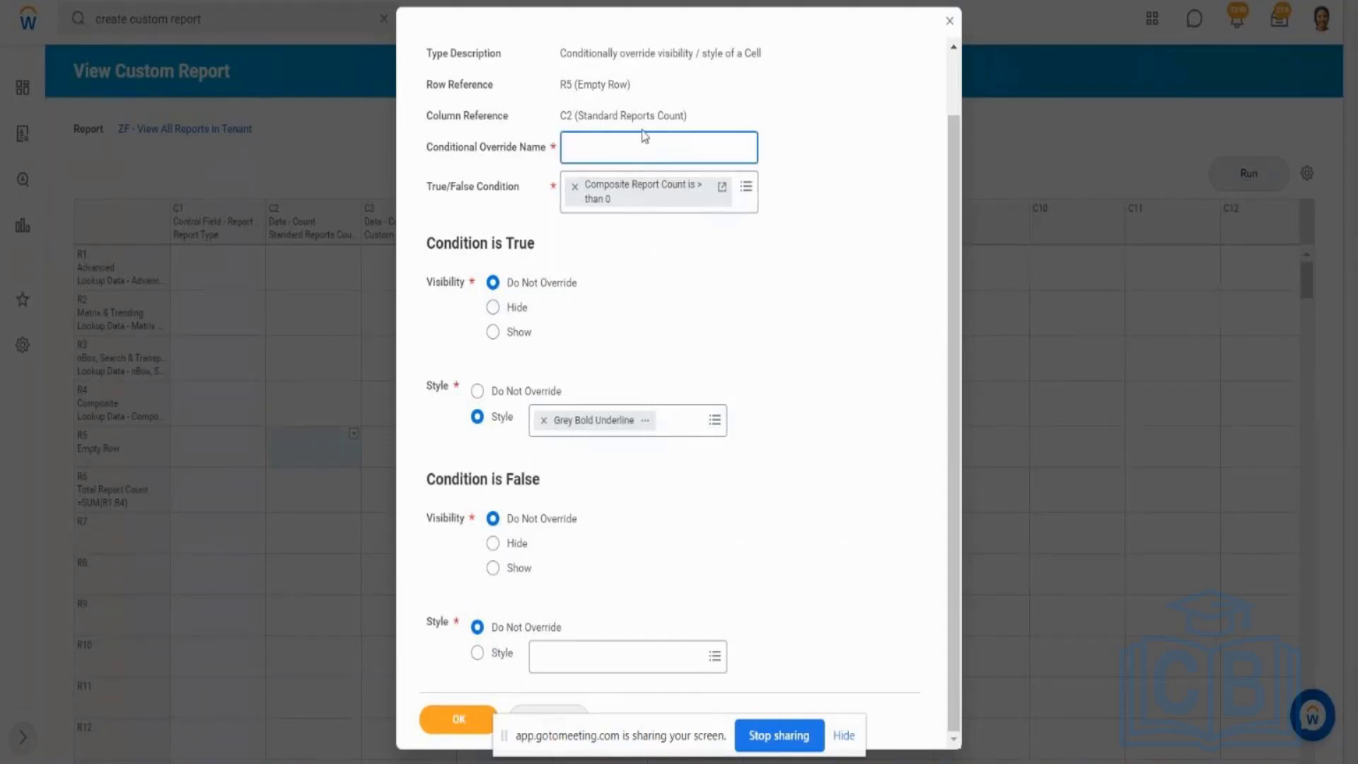
text(Comp Report count is > 0)
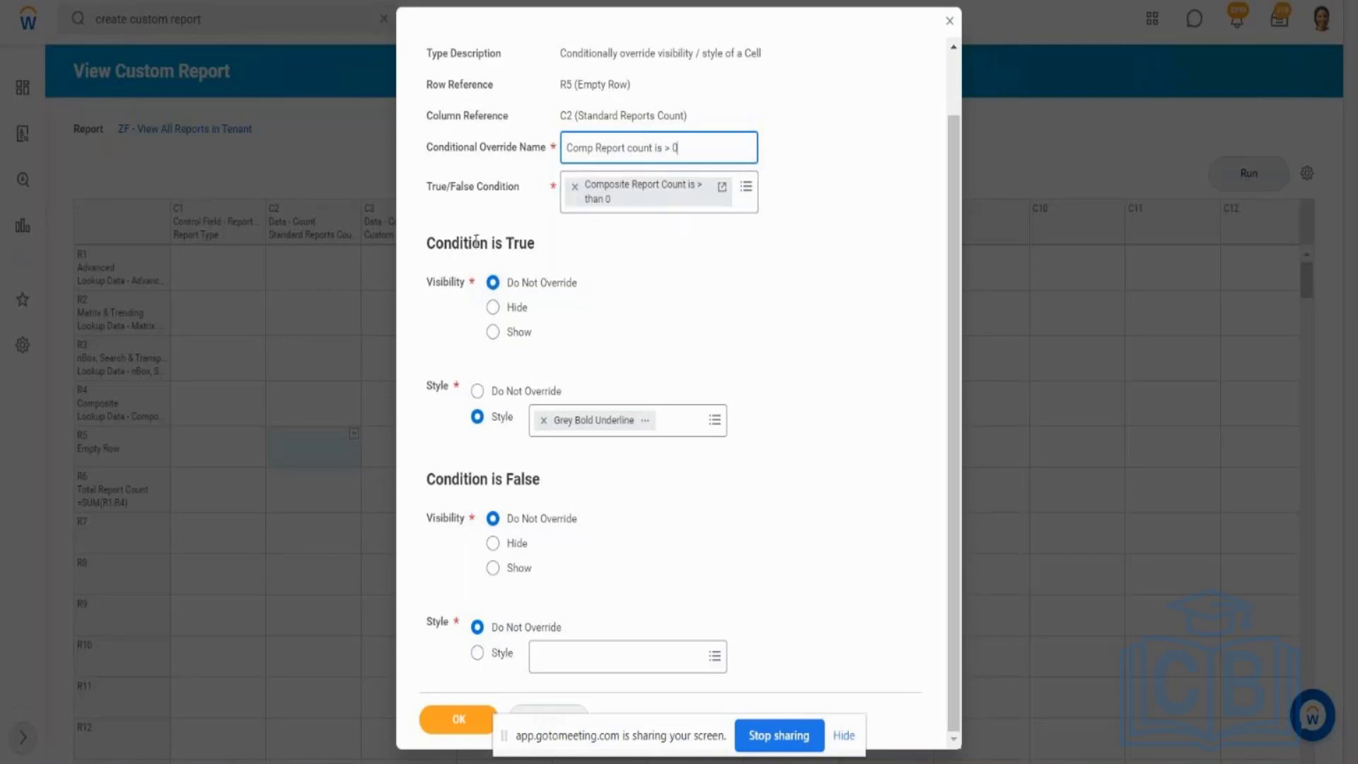
drag(440, 283, 455, 284)
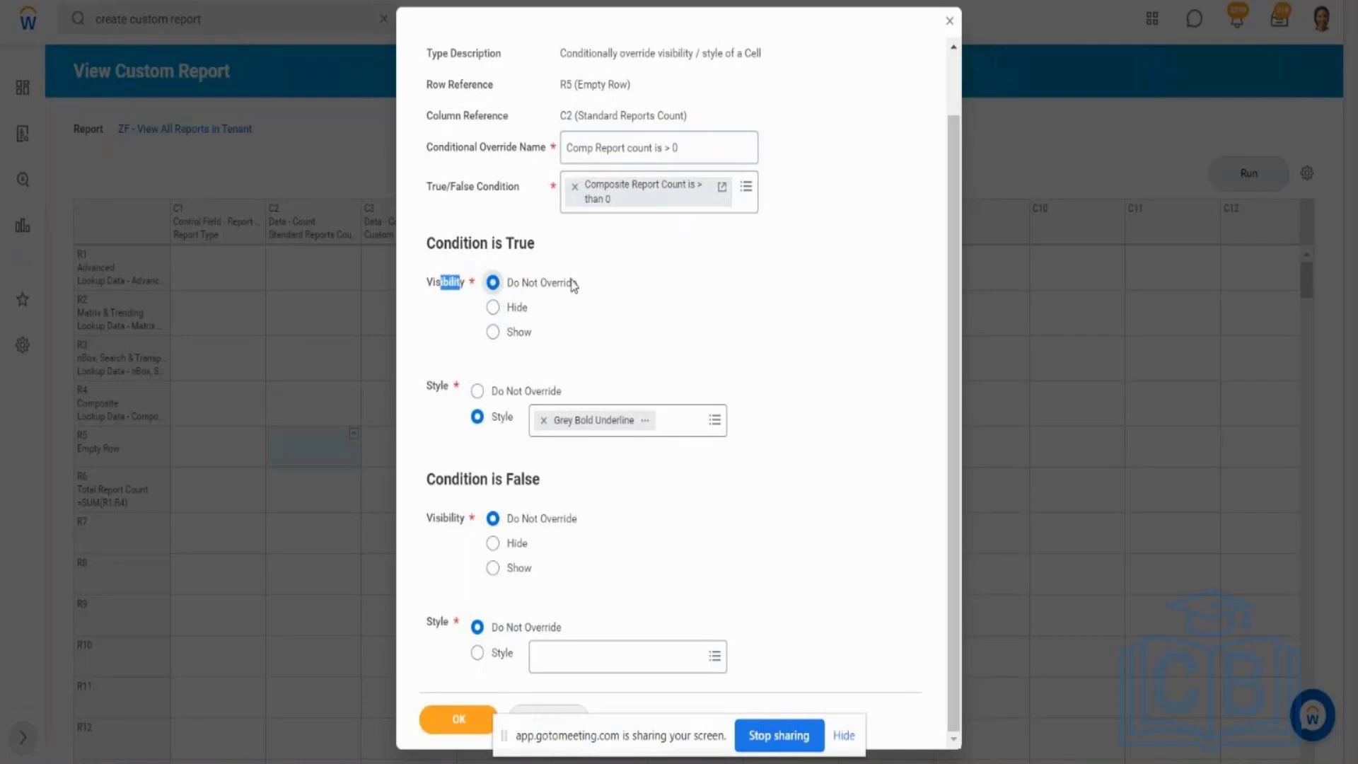
drag(576, 283, 526, 285)
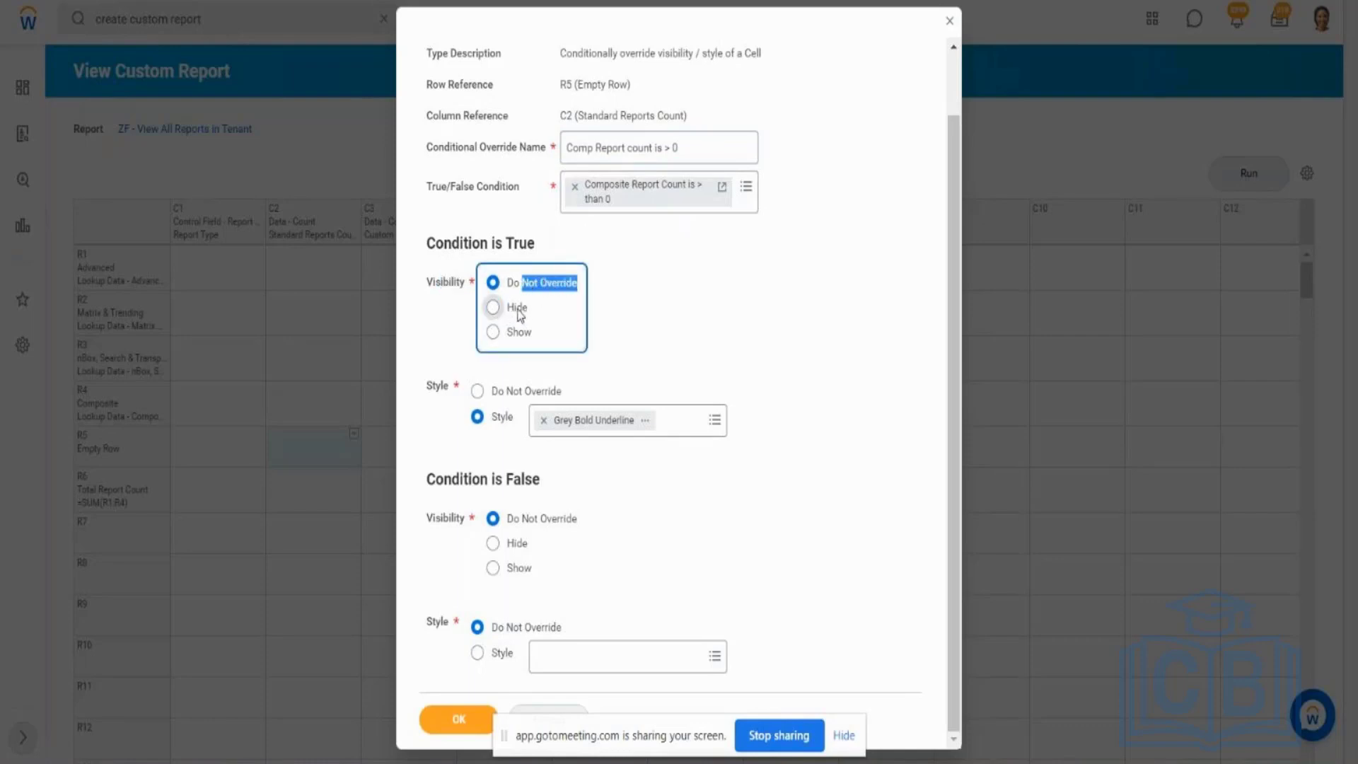
drag(427, 386, 460, 389)
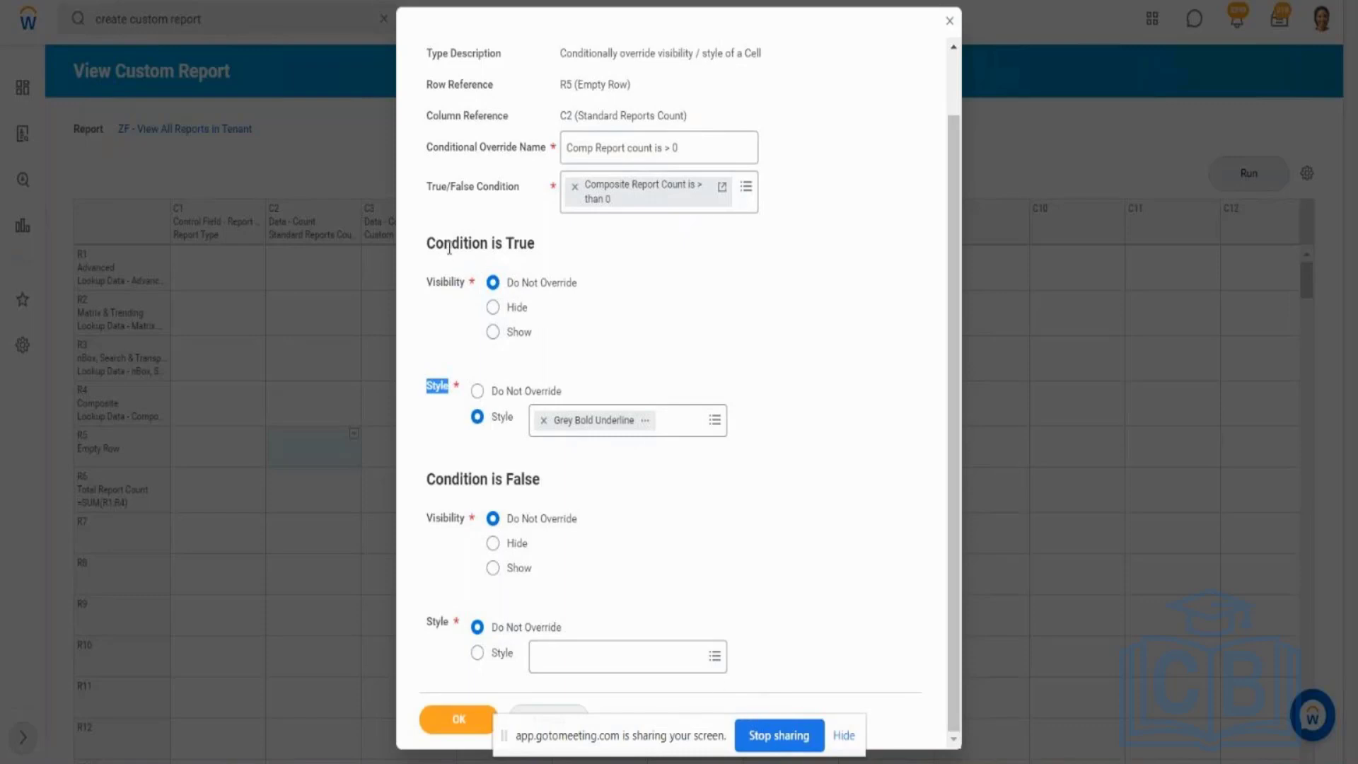
drag(449, 246, 490, 243)
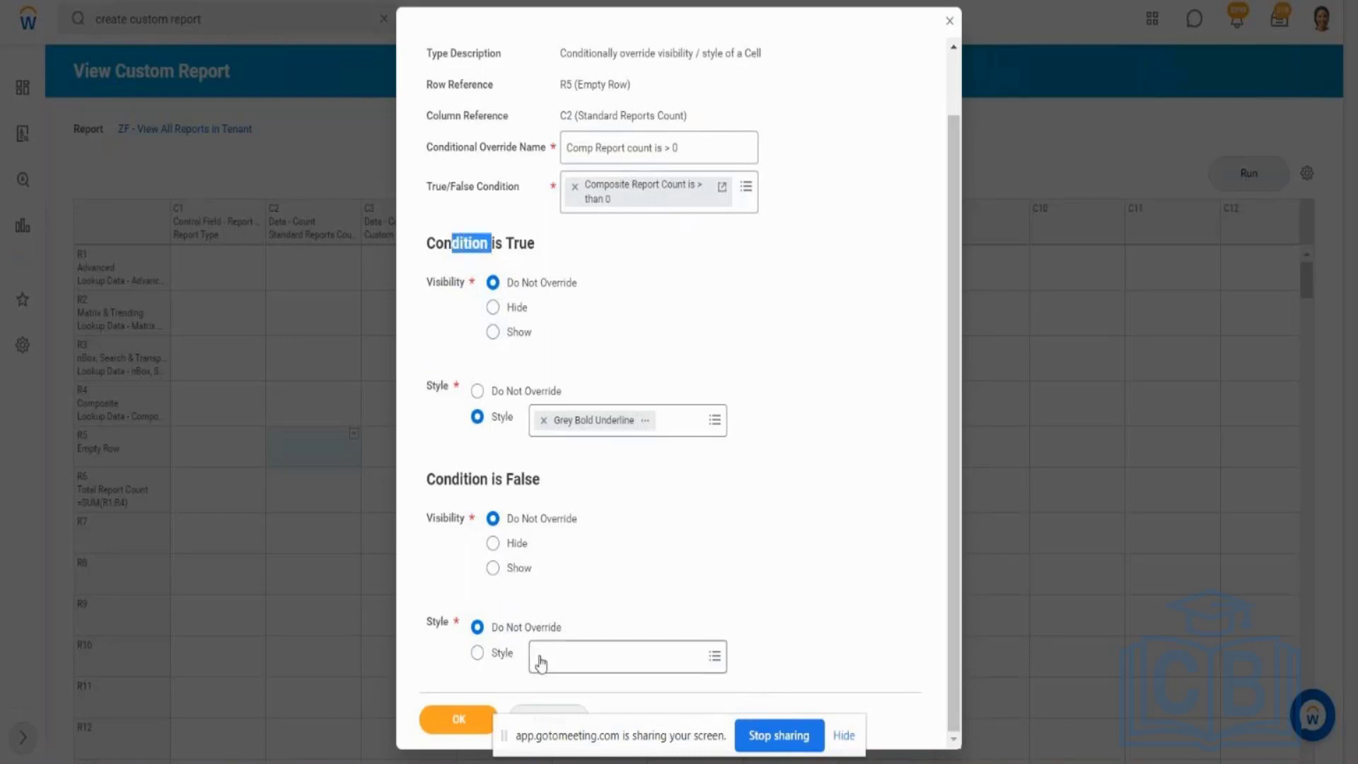
click(541, 662)
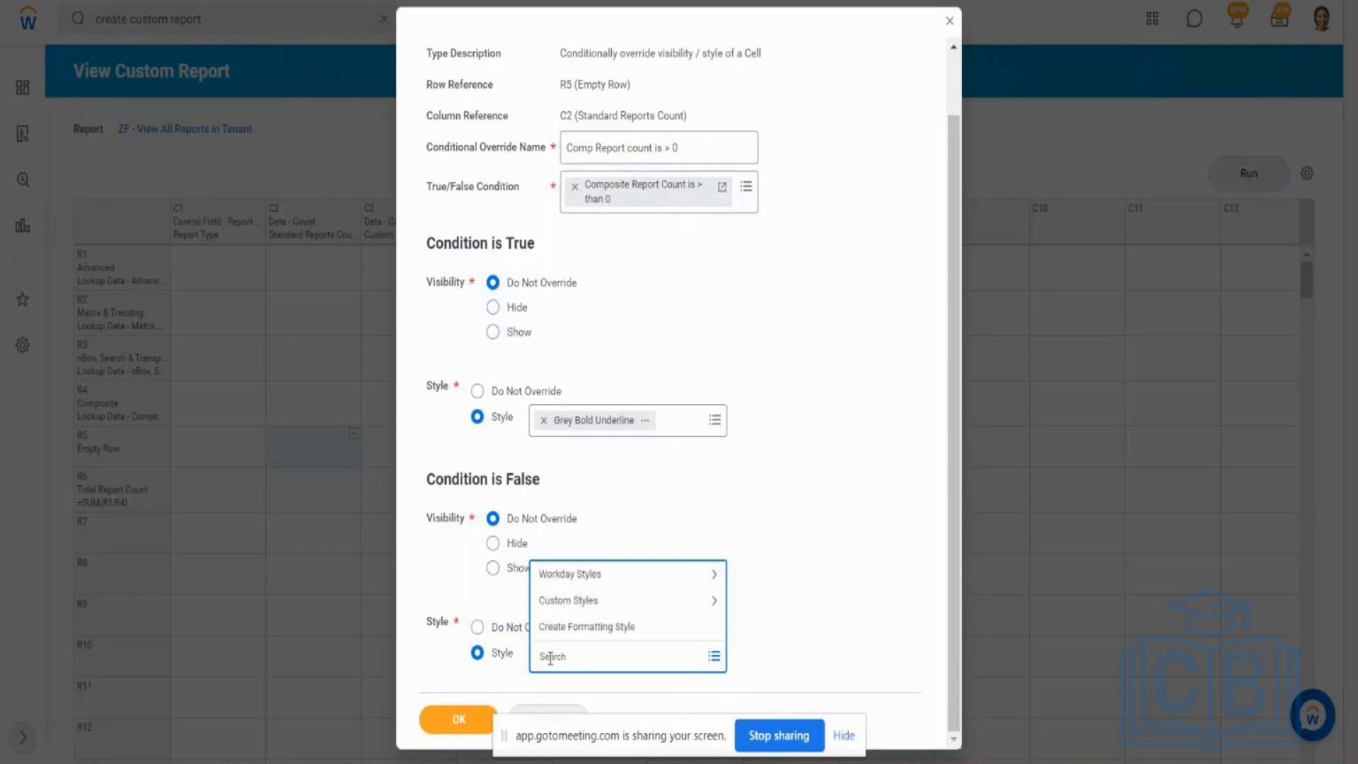
click(493, 627)
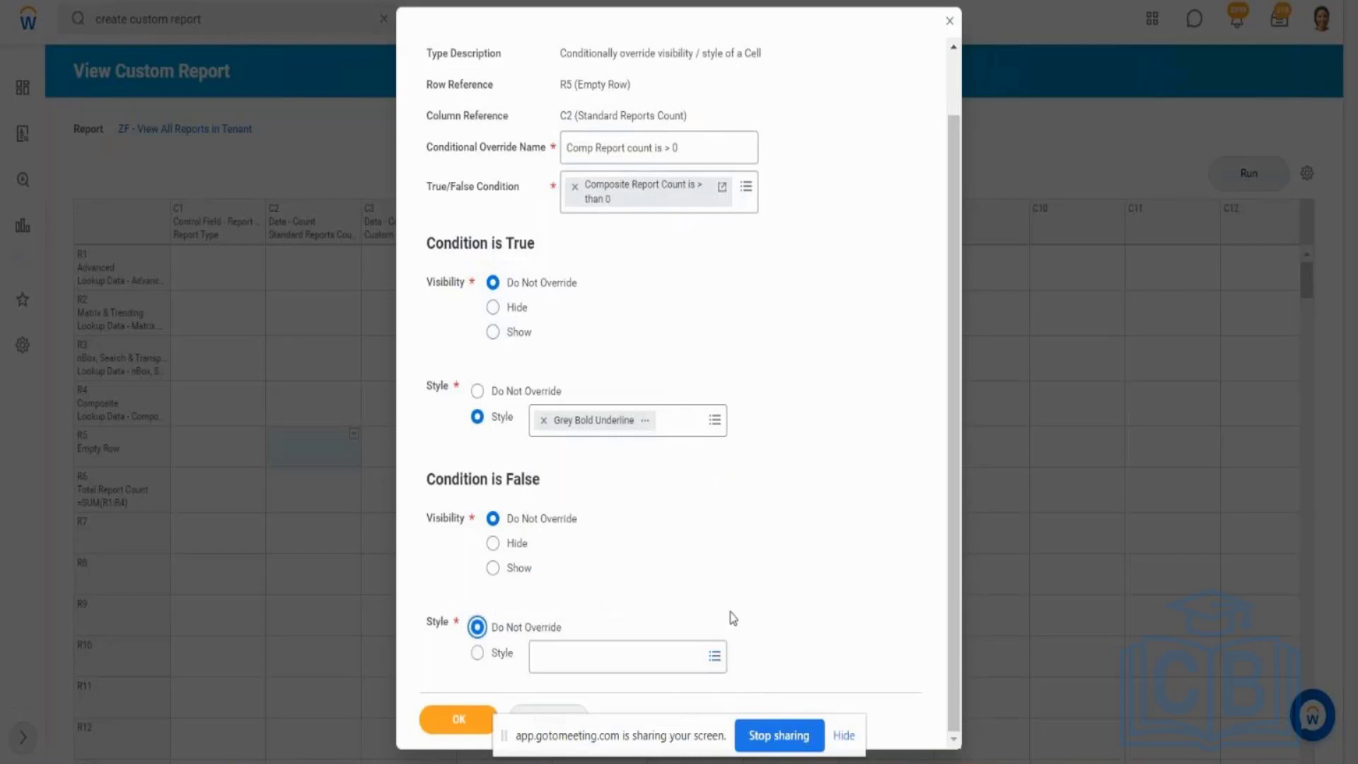
click(453, 720)
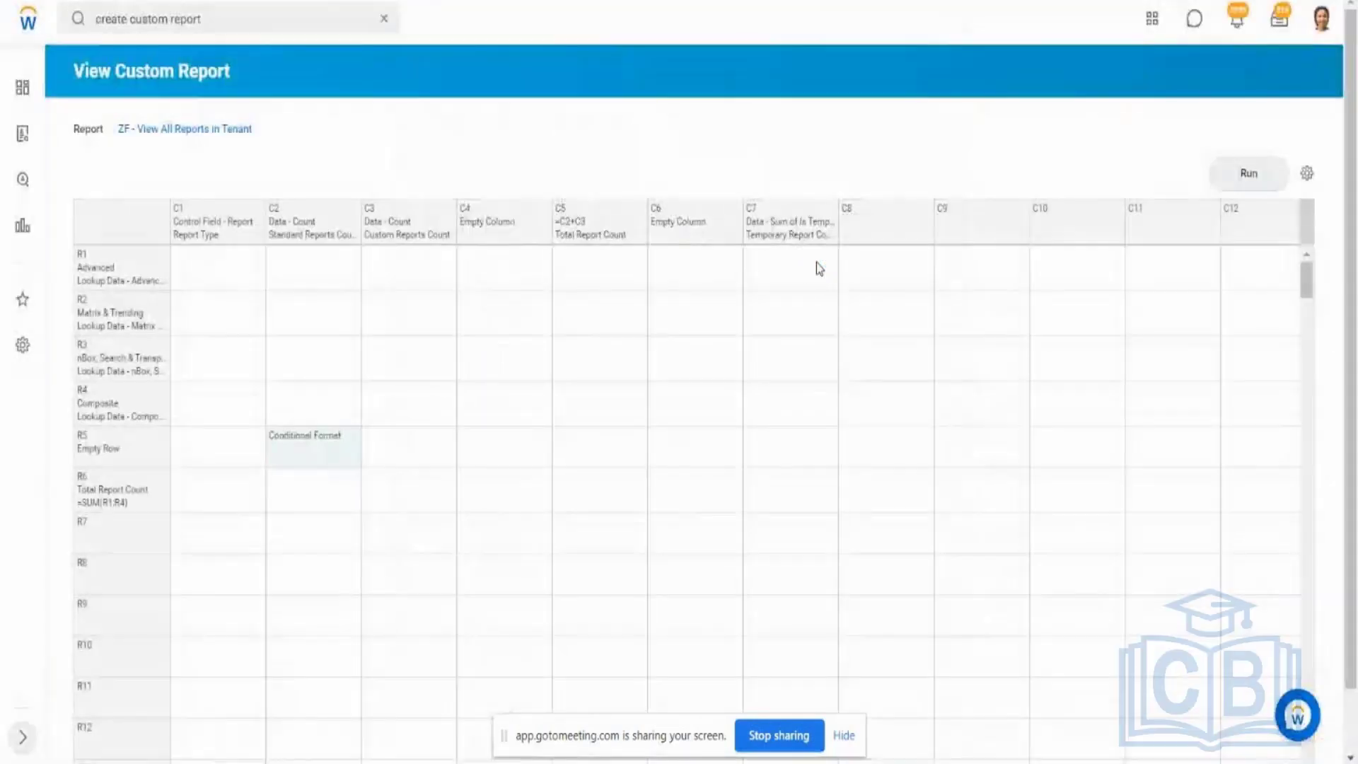
Step: Run the report and check the formatting of the empty row under Standard Reports Count
click(1248, 173)
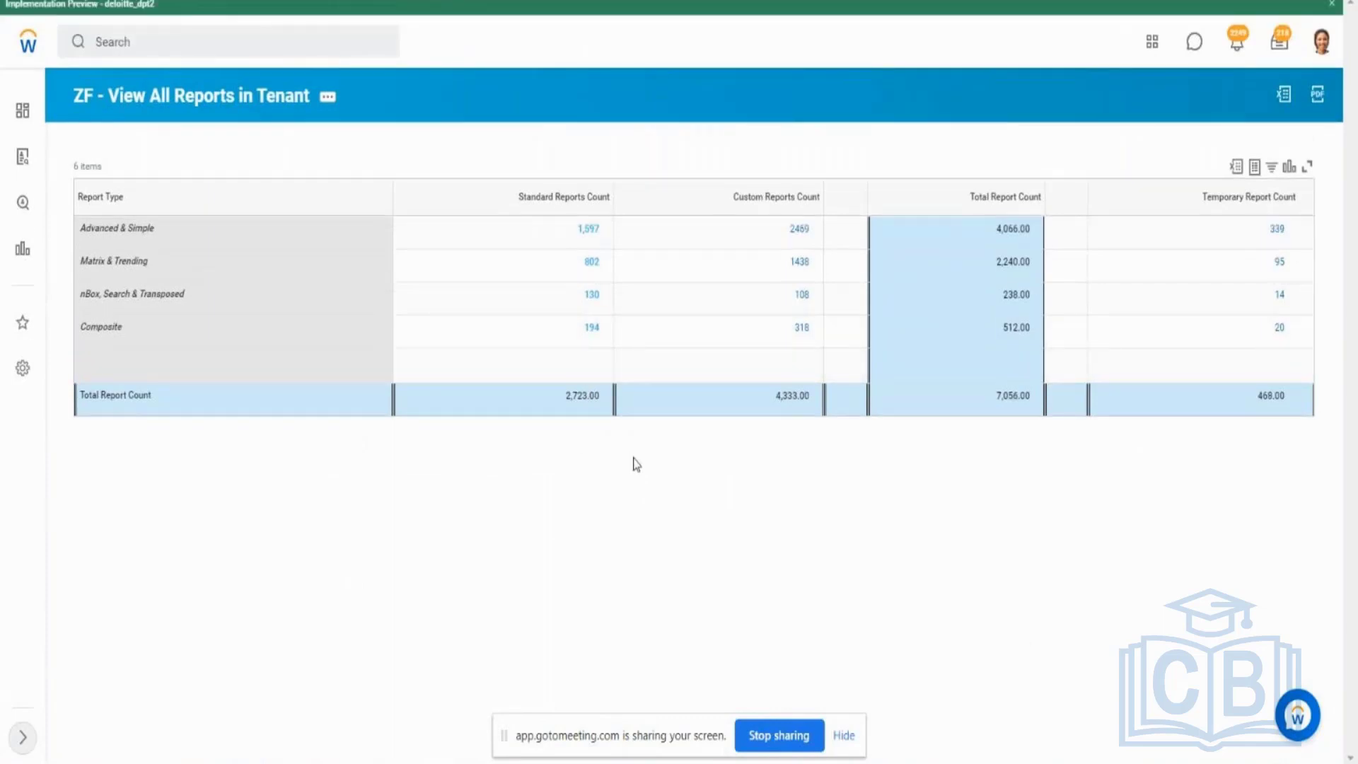
key(alt+Tab)
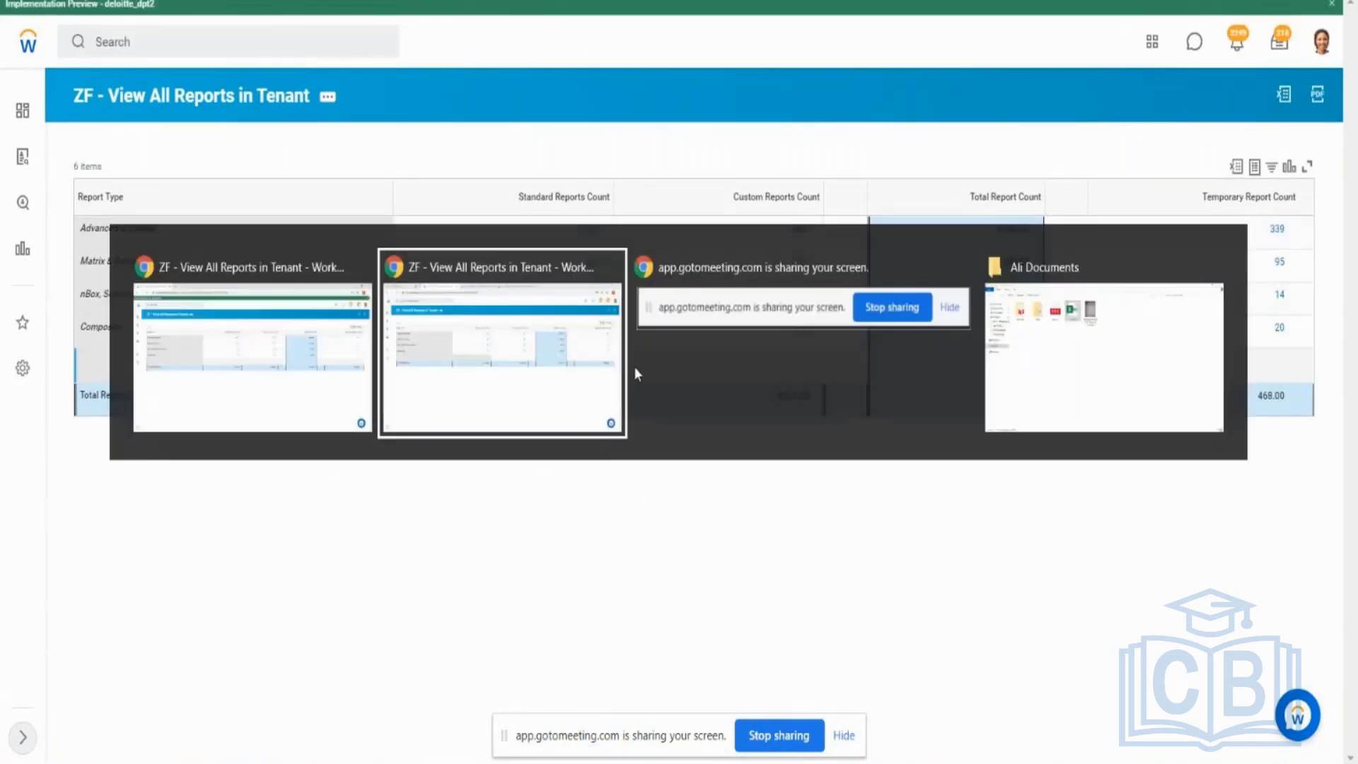
key(alt+Tab)
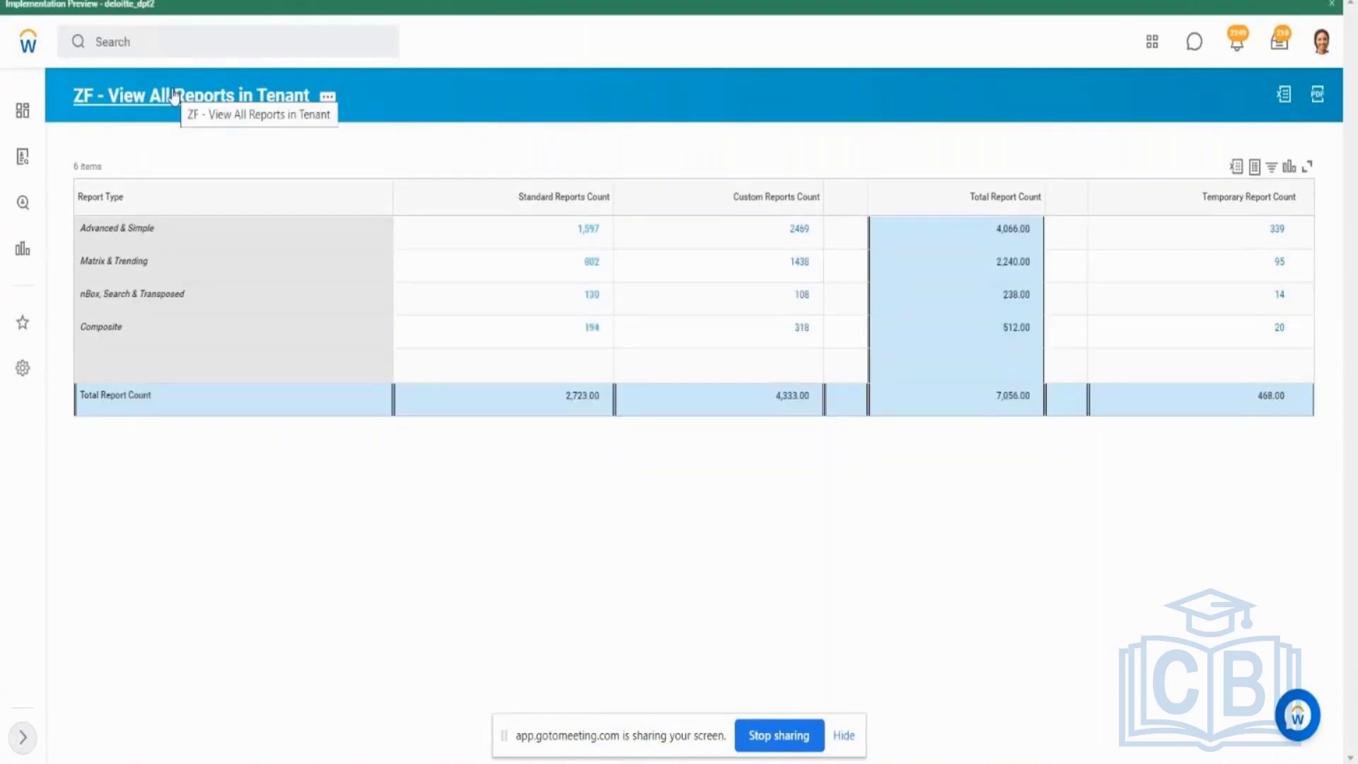
click(485, 260)
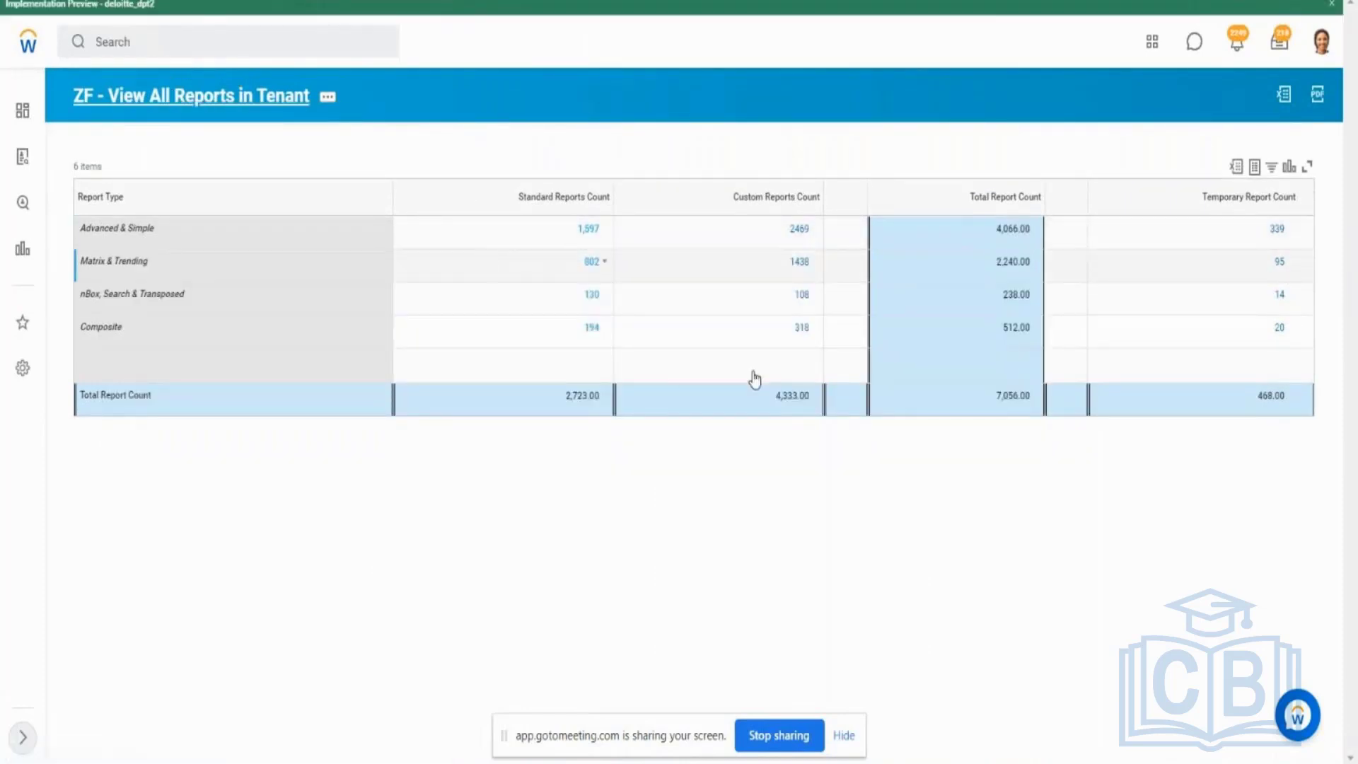
Step: Return to the report layout, open the conditional format of cell R5/C2 for editing and view its override condition's details
key(alt+Left)
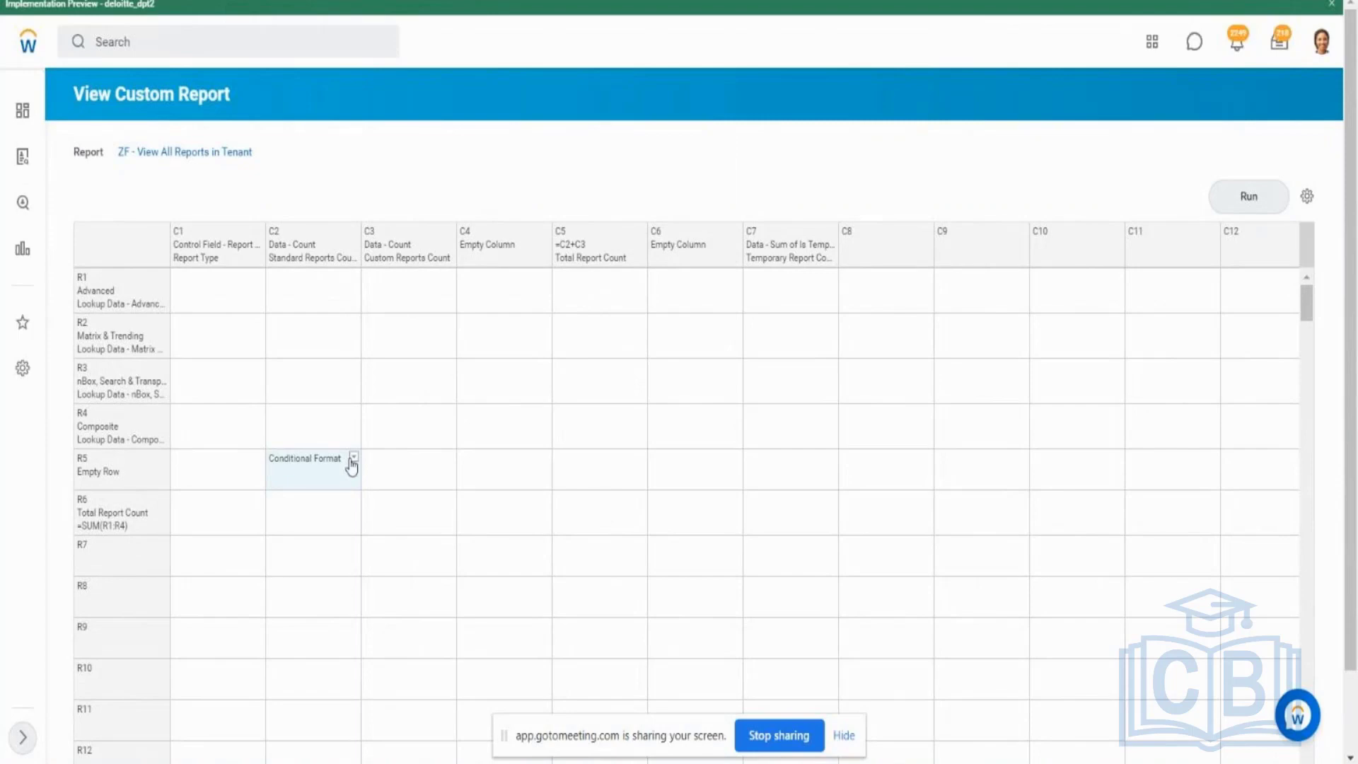
click(352, 460)
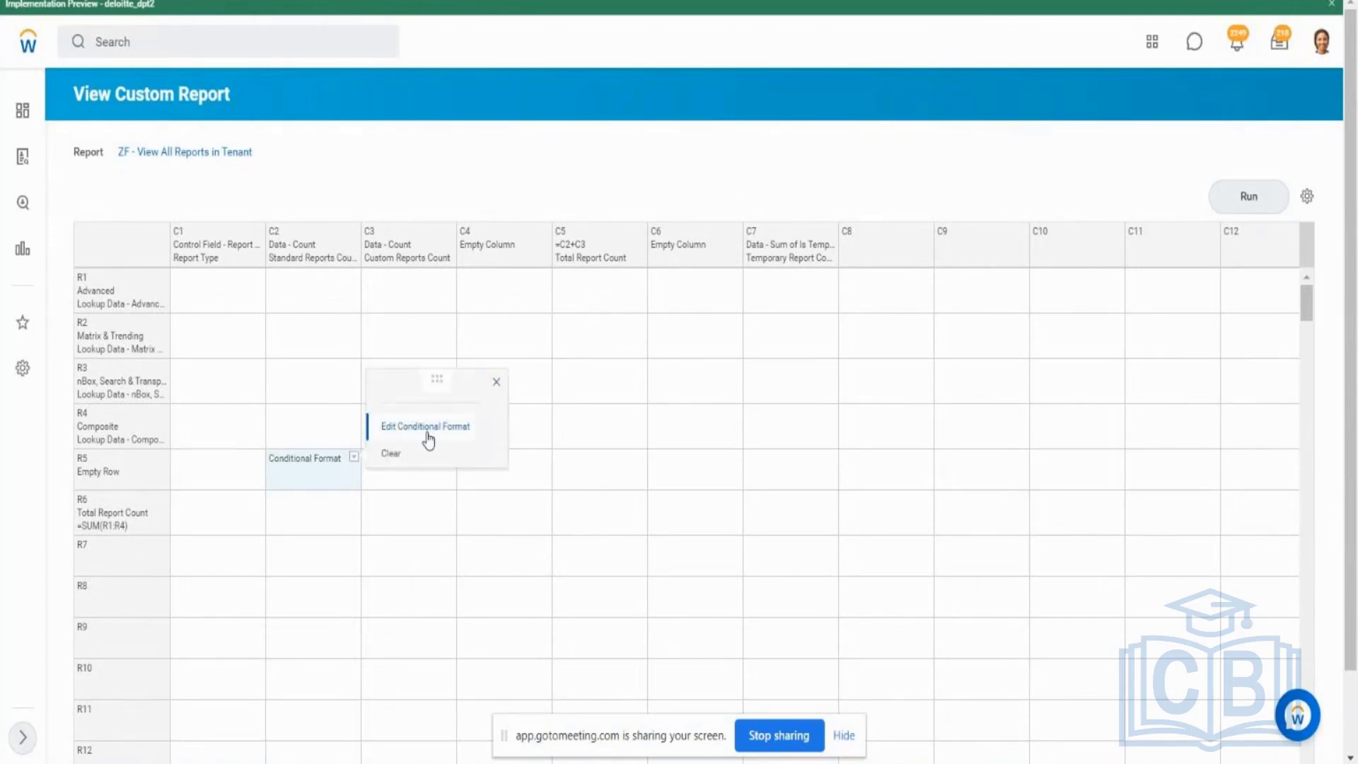
click(427, 429)
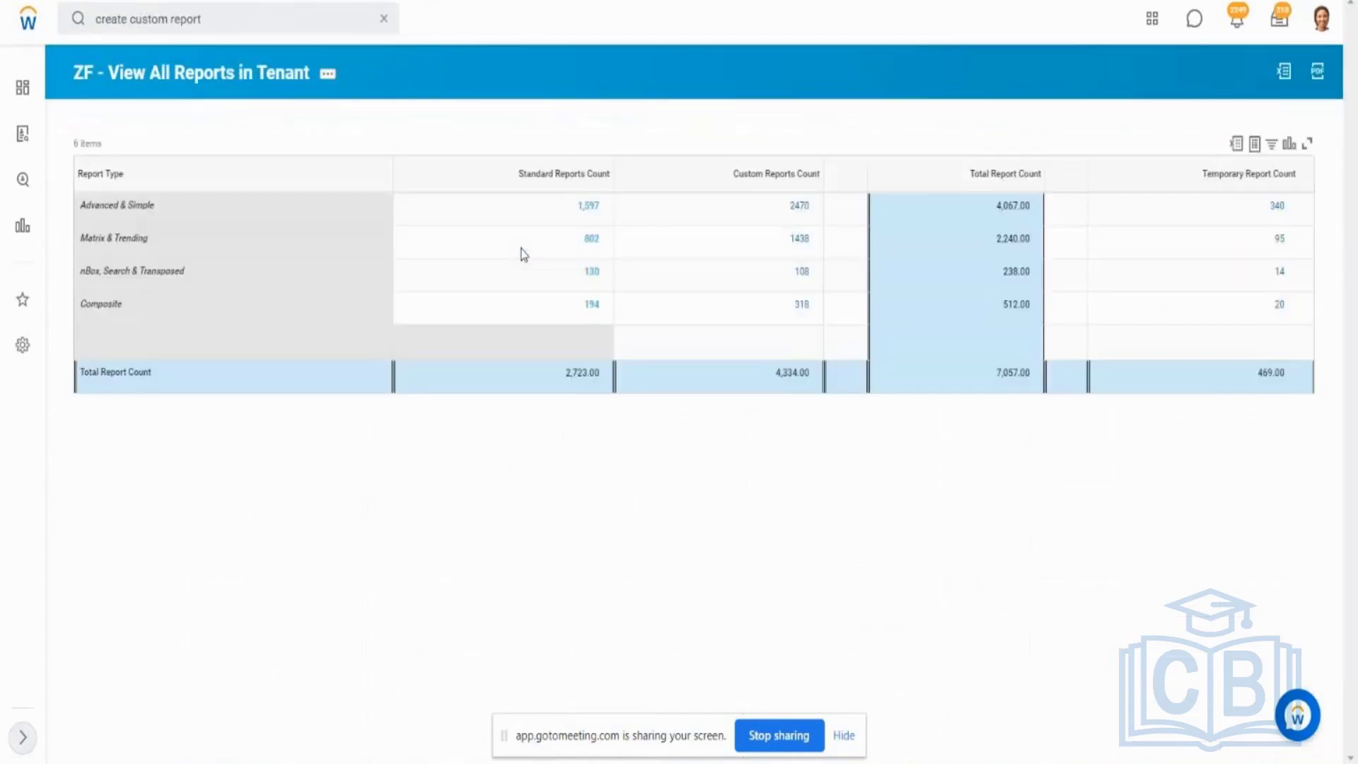
key(alt+Tab)
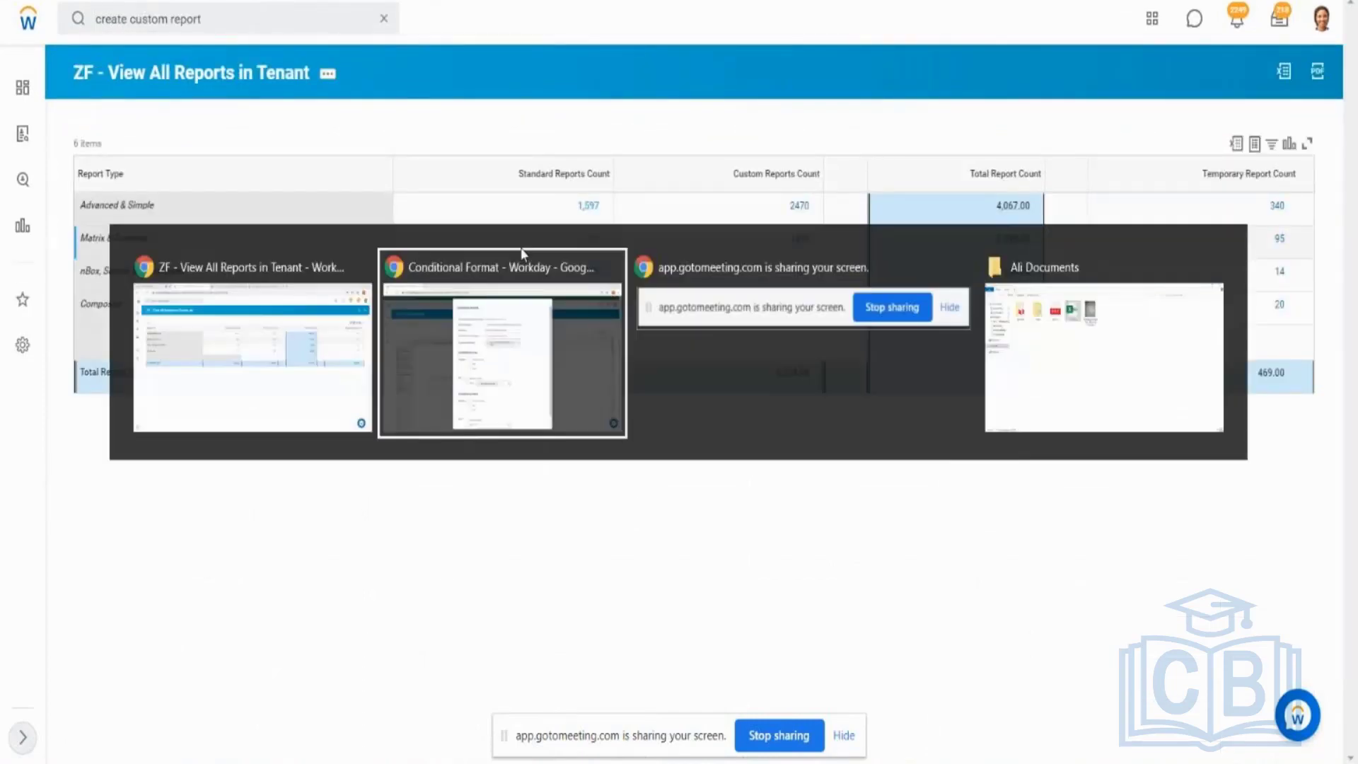
click(744, 263)
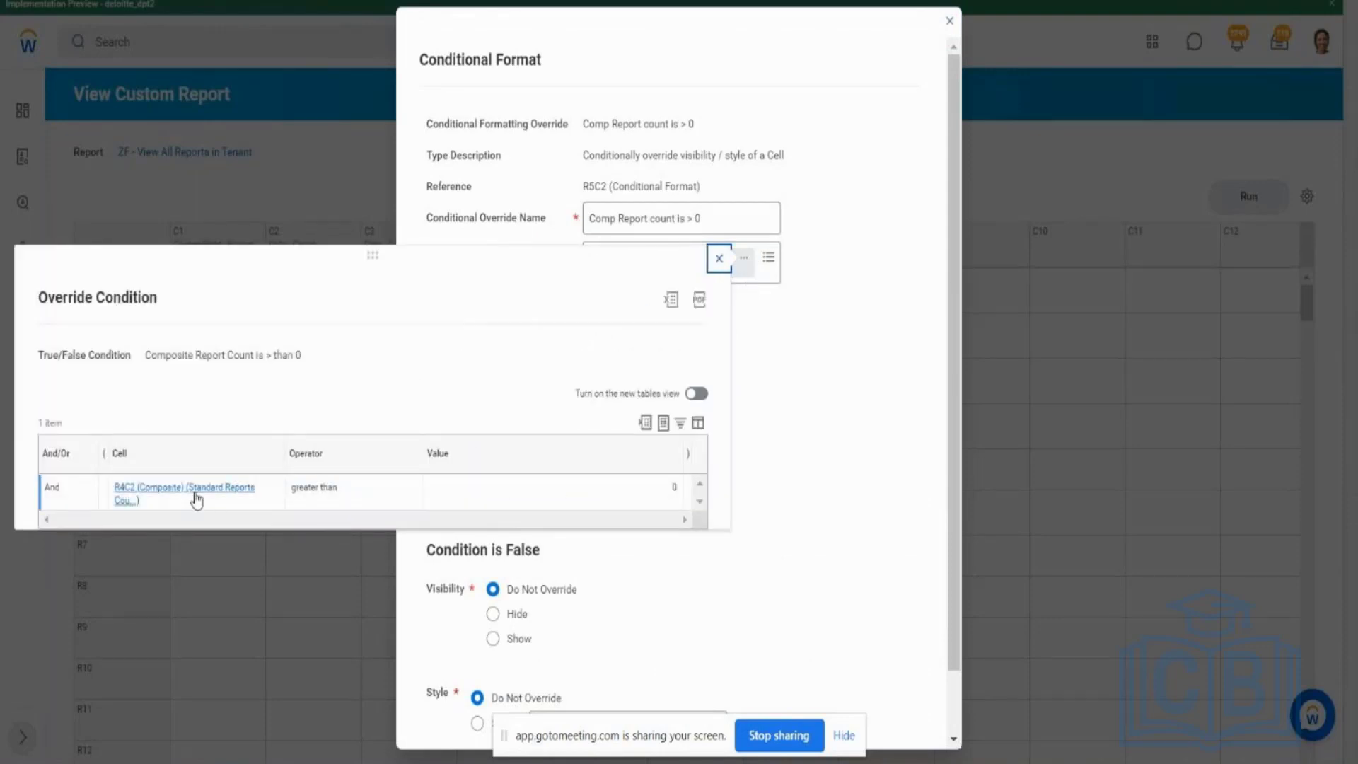
Step: Compare the override condition with the report output and layout cell R4/C2, and close the condition's details
key(alt+Tab)
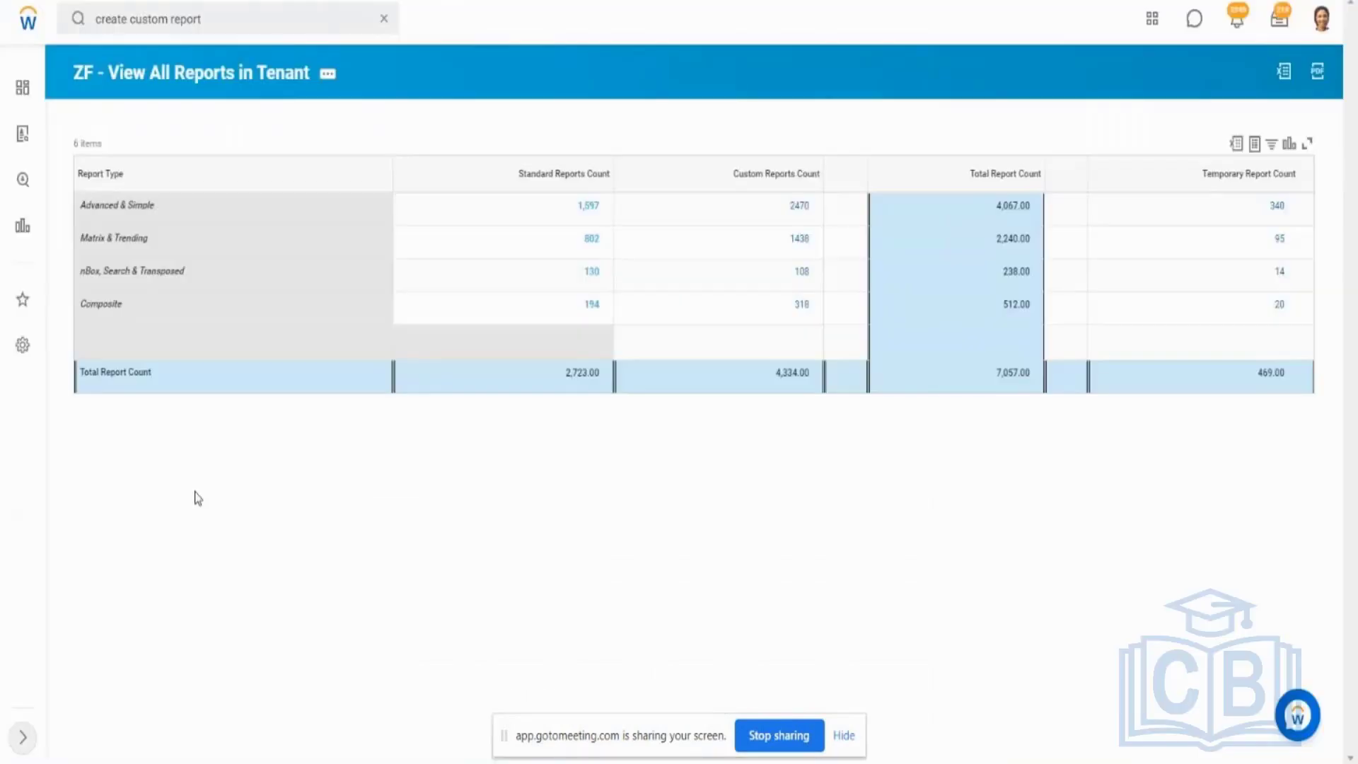
click(651, 212)
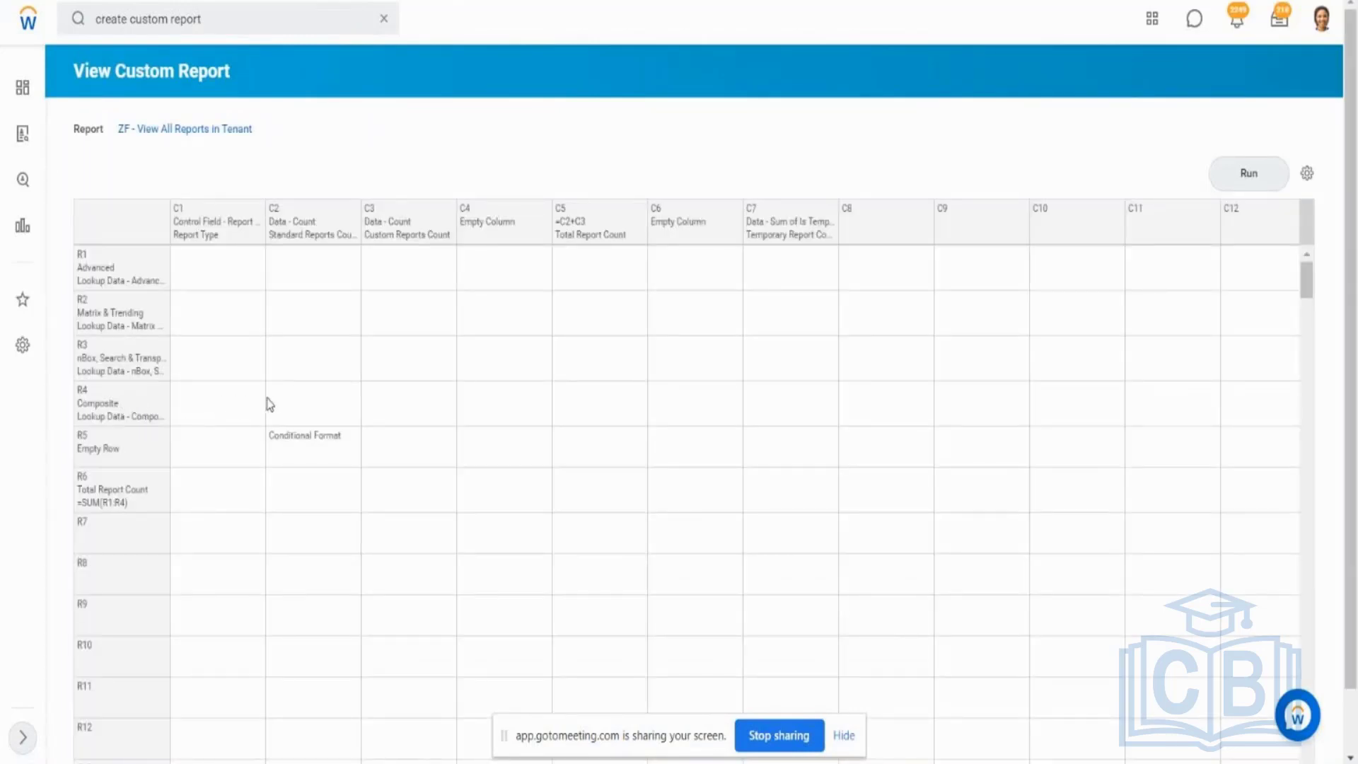
click(300, 404)
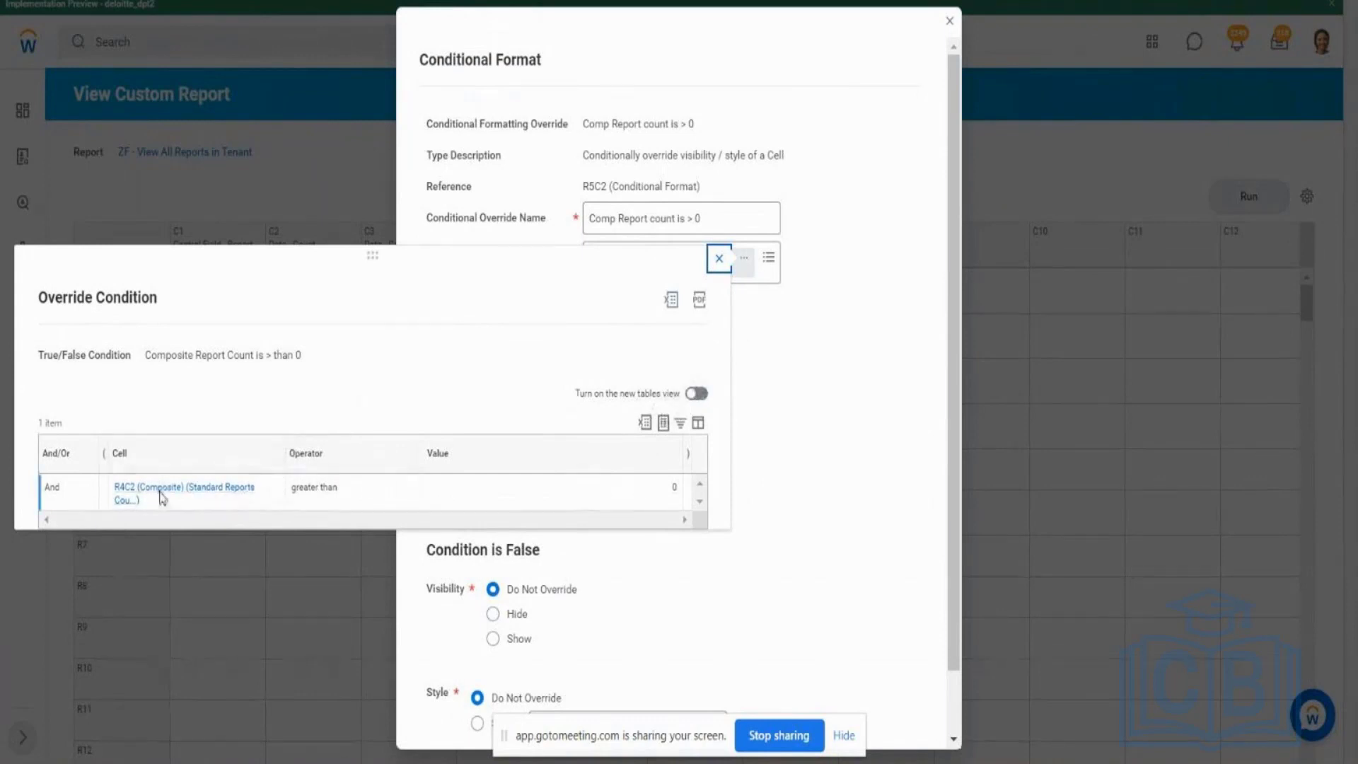
click(809, 324)
triple_click(809, 323)
click(746, 263)
click(770, 346)
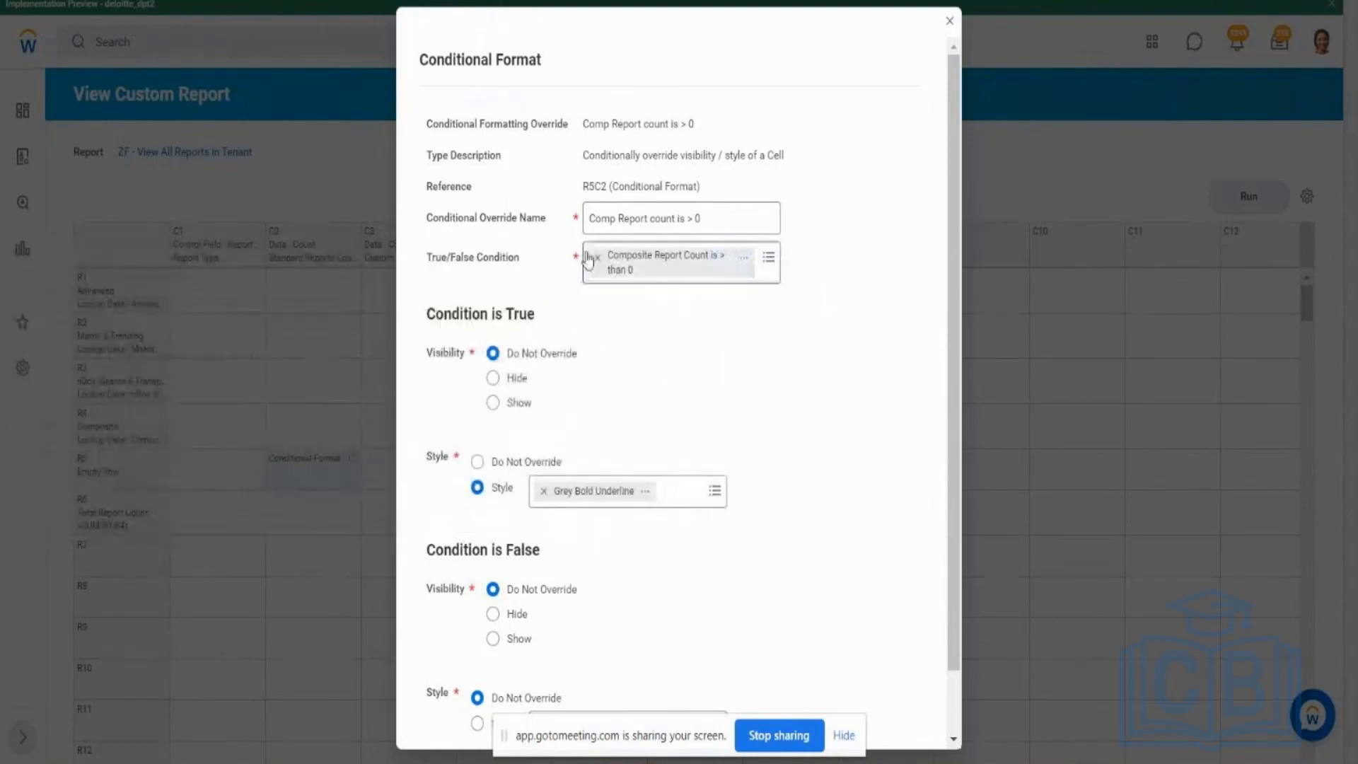
click(596, 259)
click(600, 258)
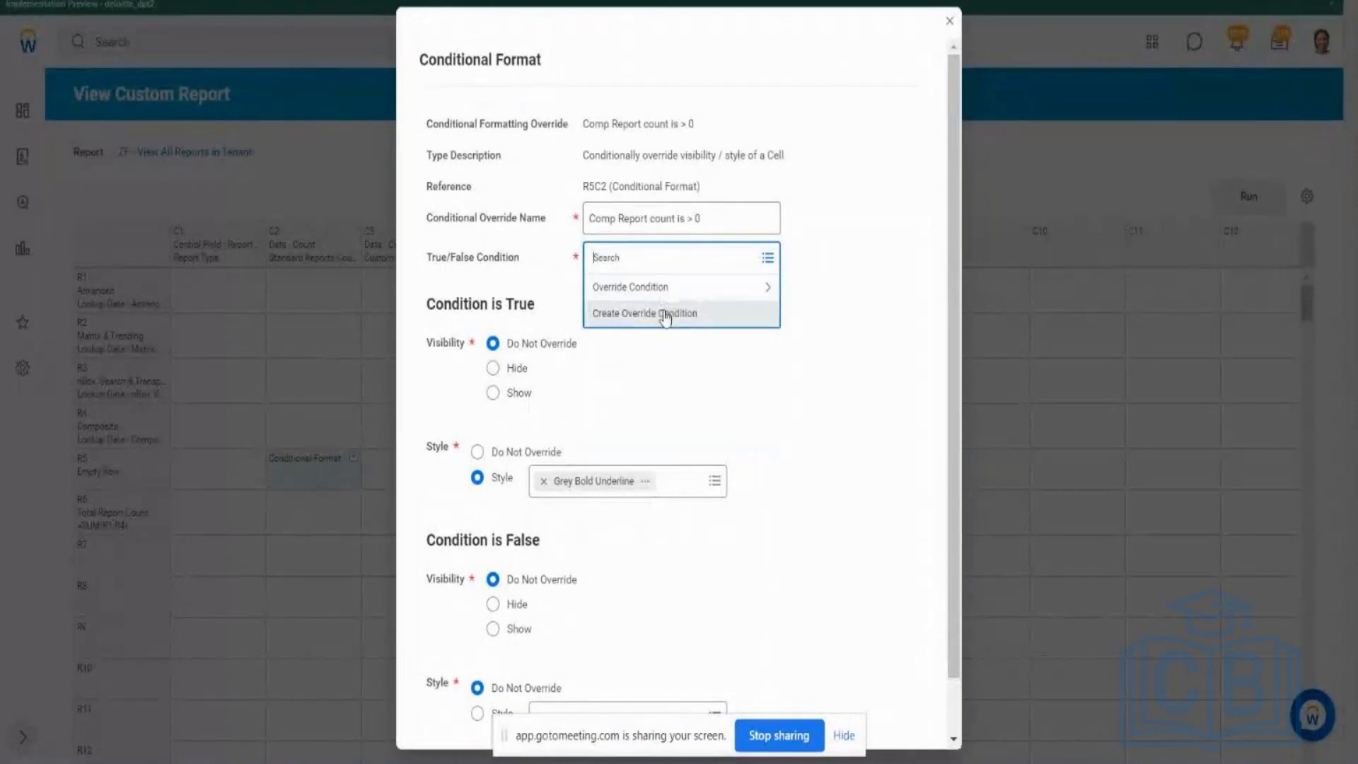
click(665, 313)
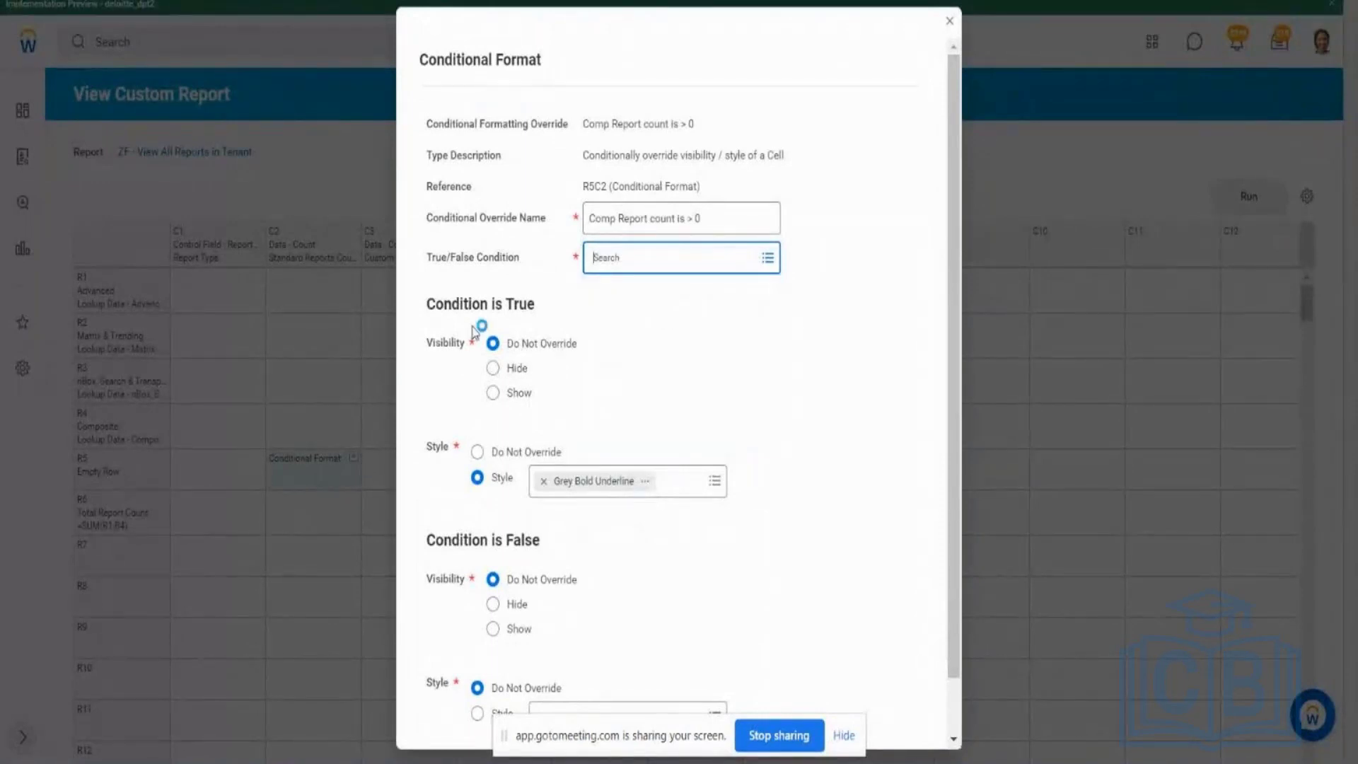
drag(543, 483, 673, 485)
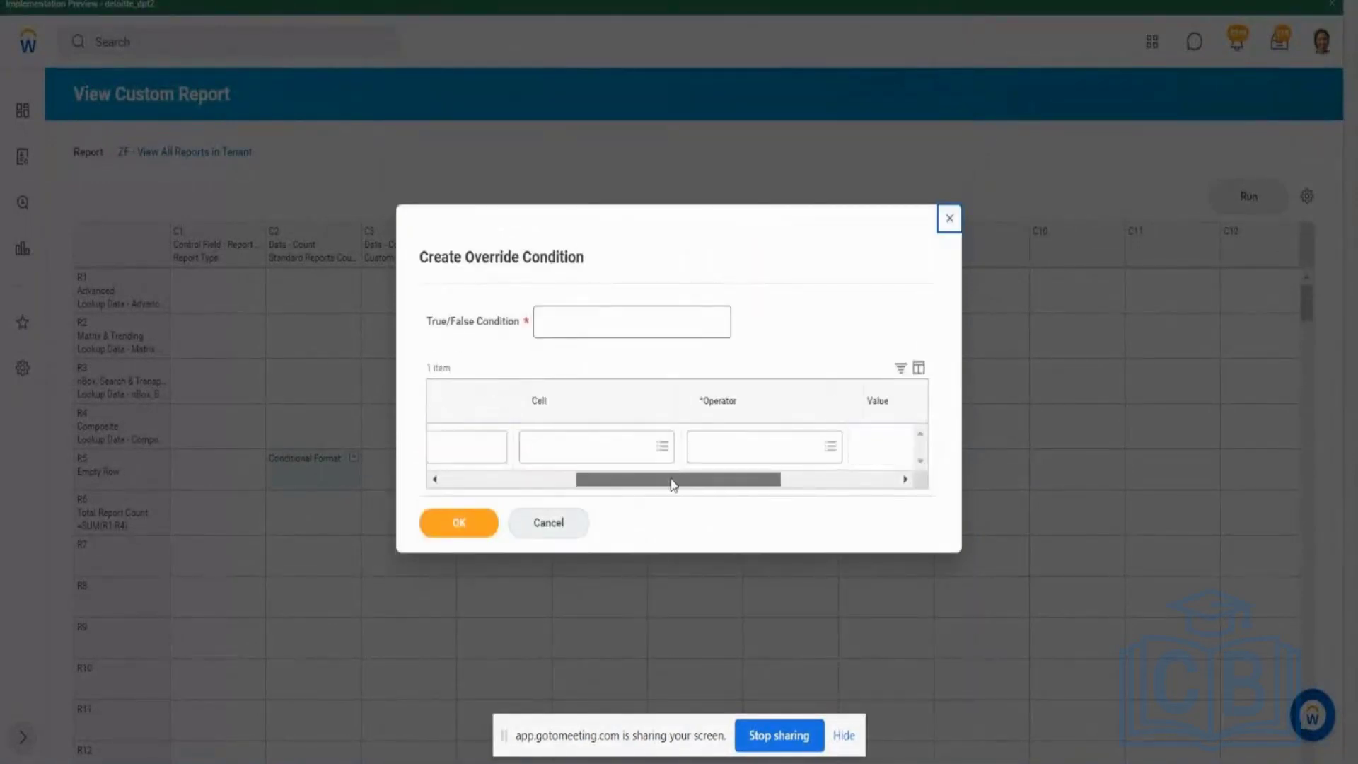
click(608, 445)
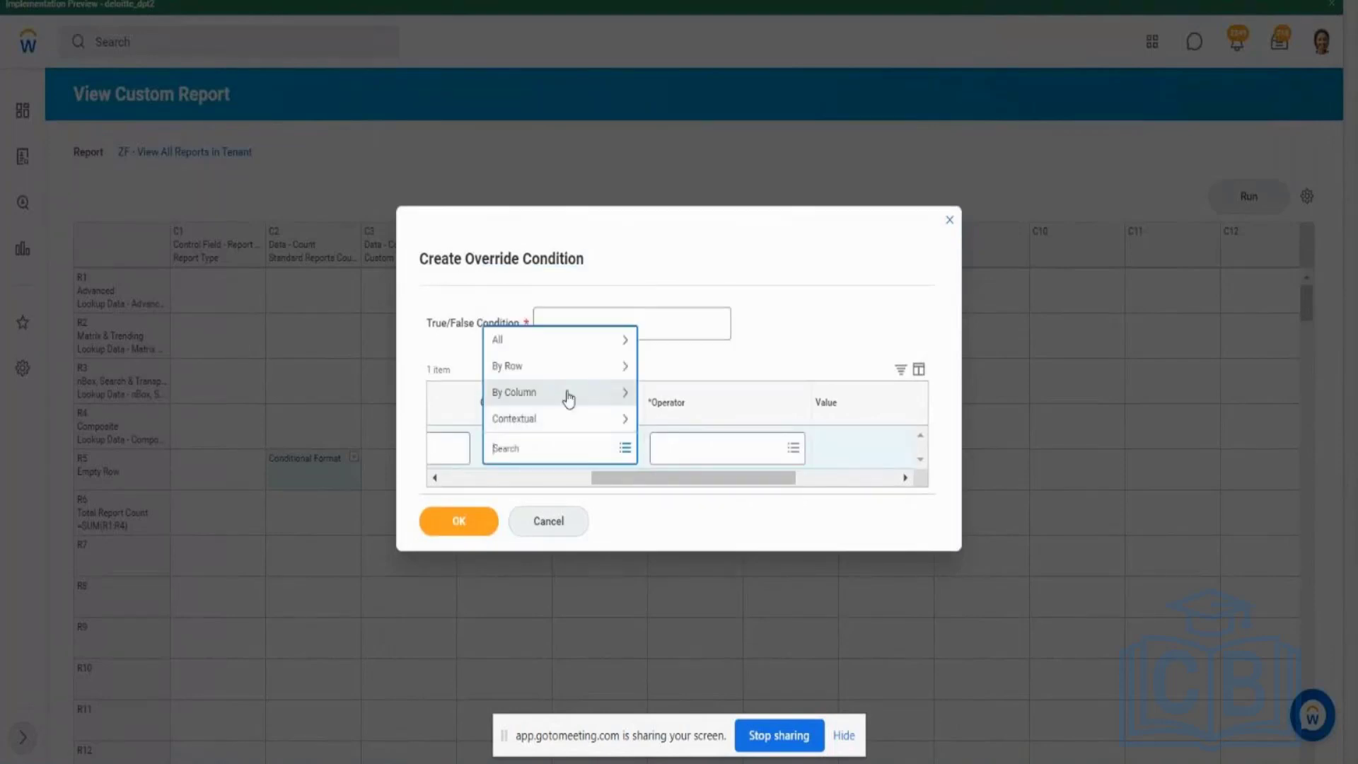
click(949, 226)
click(571, 518)
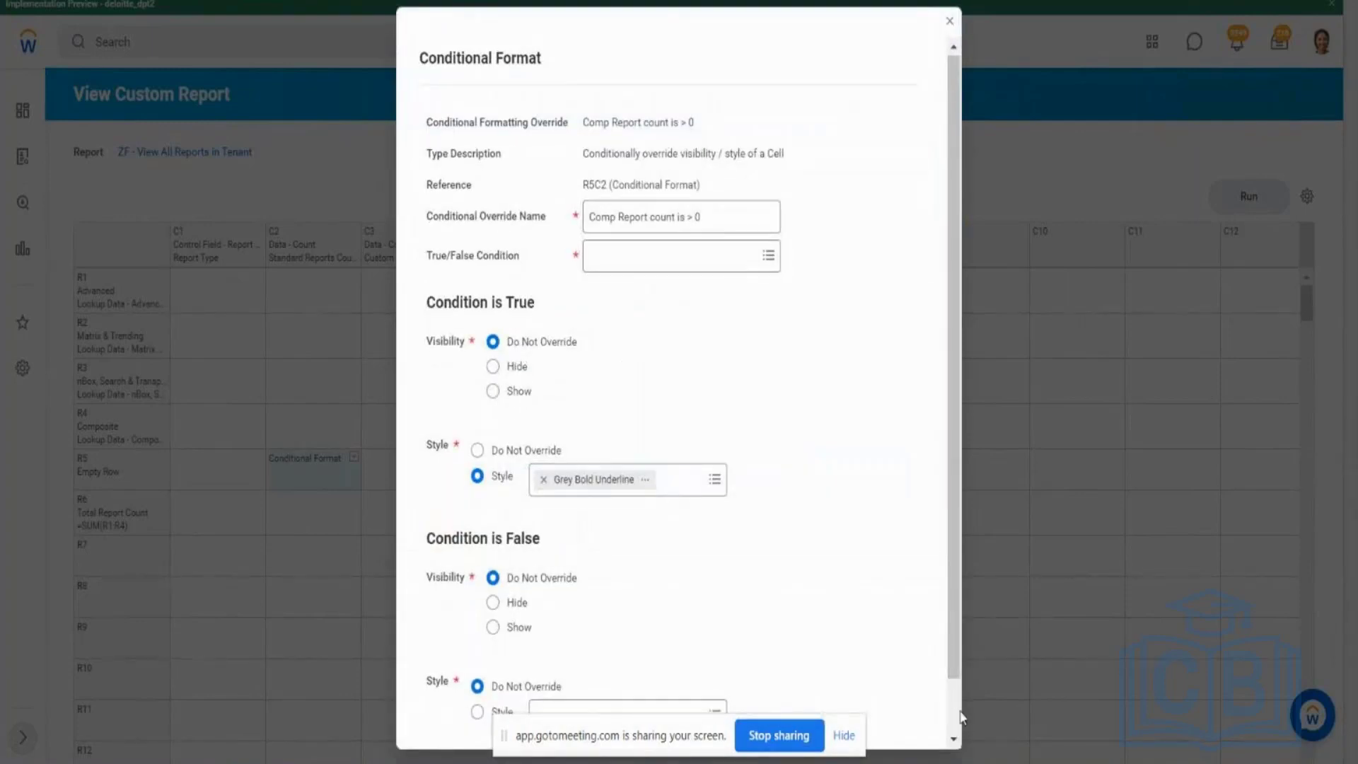
scroll(778, 700, down, 2)
click(549, 714)
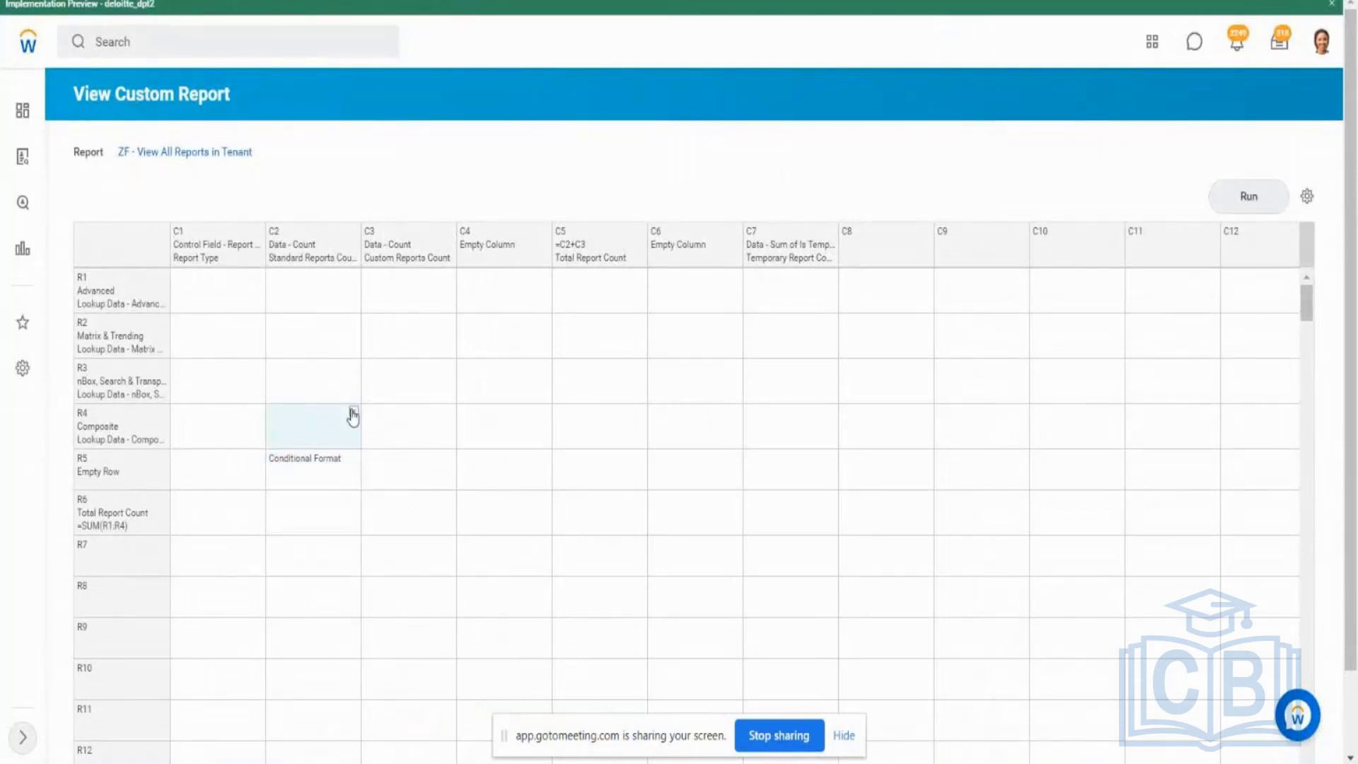
click(353, 412)
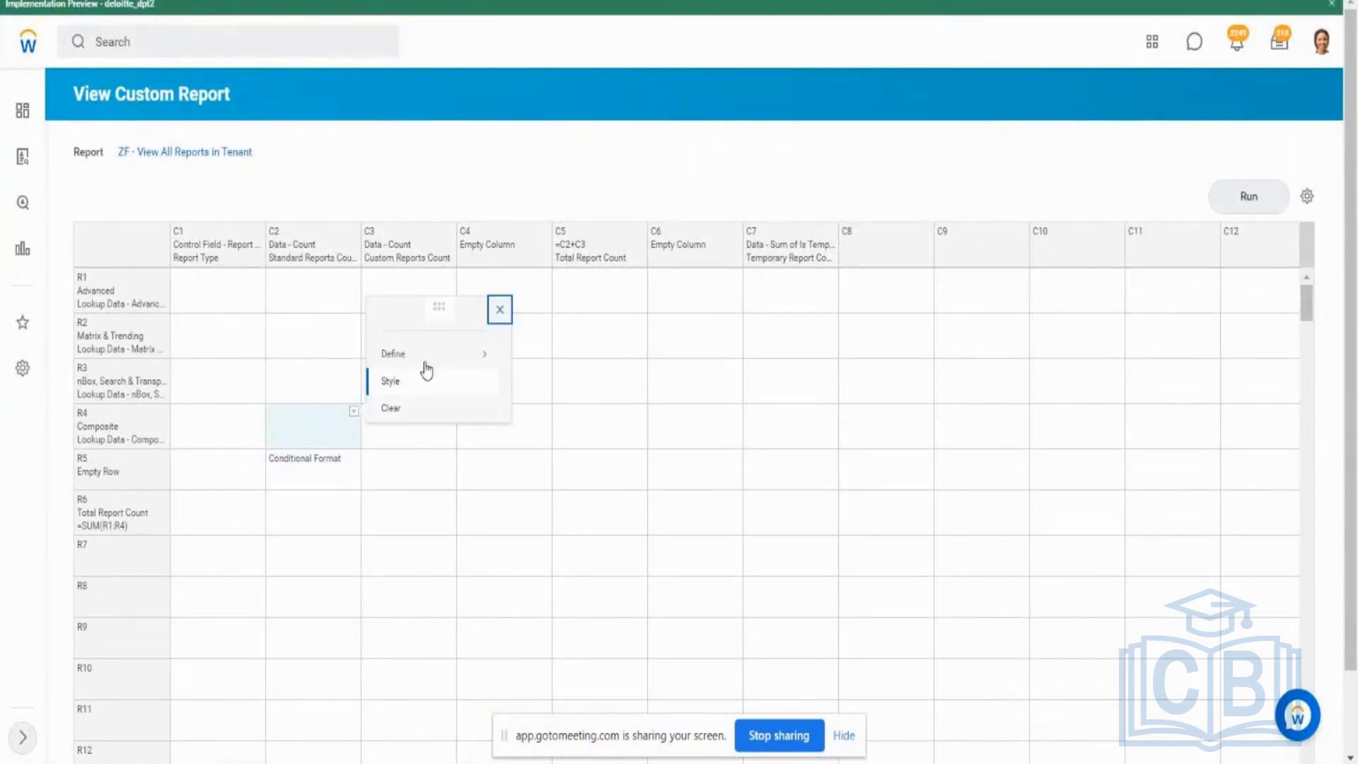
mouse_move(430, 363)
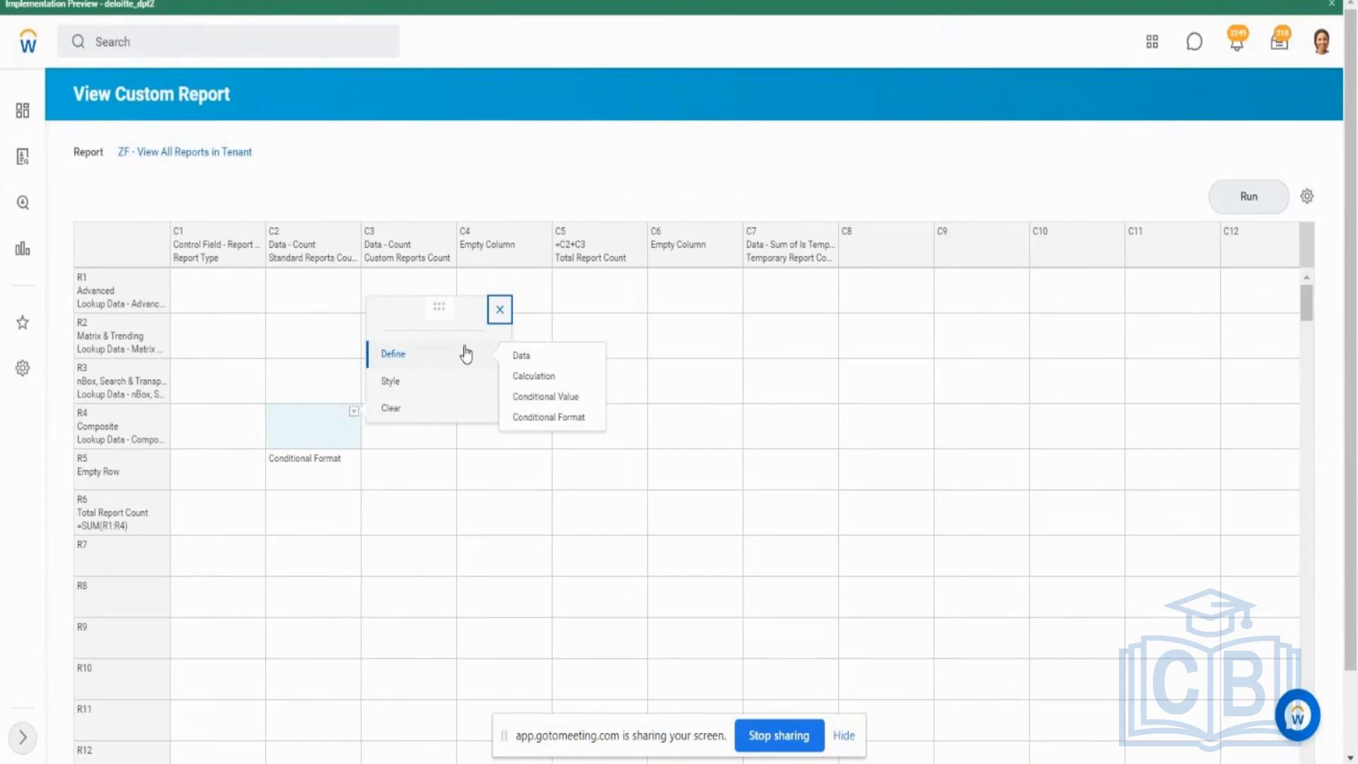
click(312, 481)
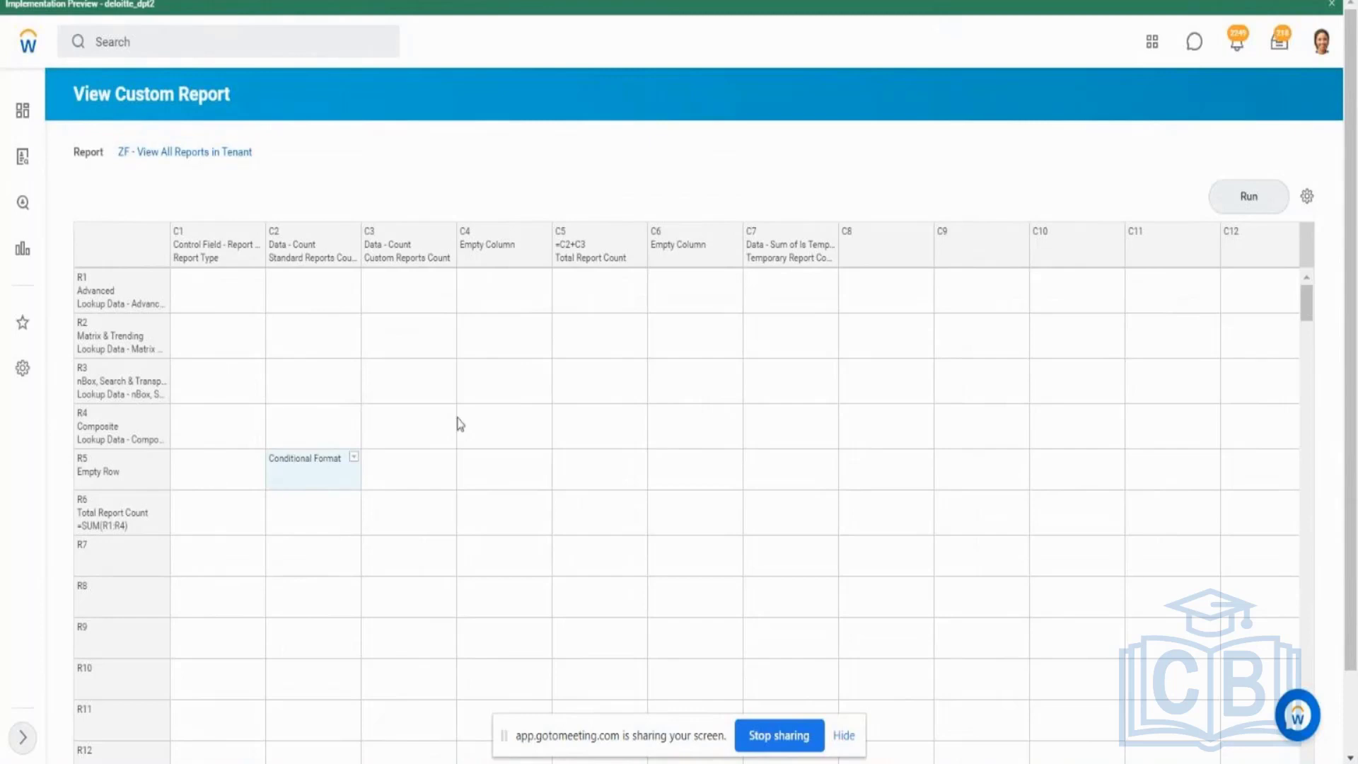
Step: Start defining a conditional format for cell R4/C2, the Composite row under Standard Reports Count
click(311, 429)
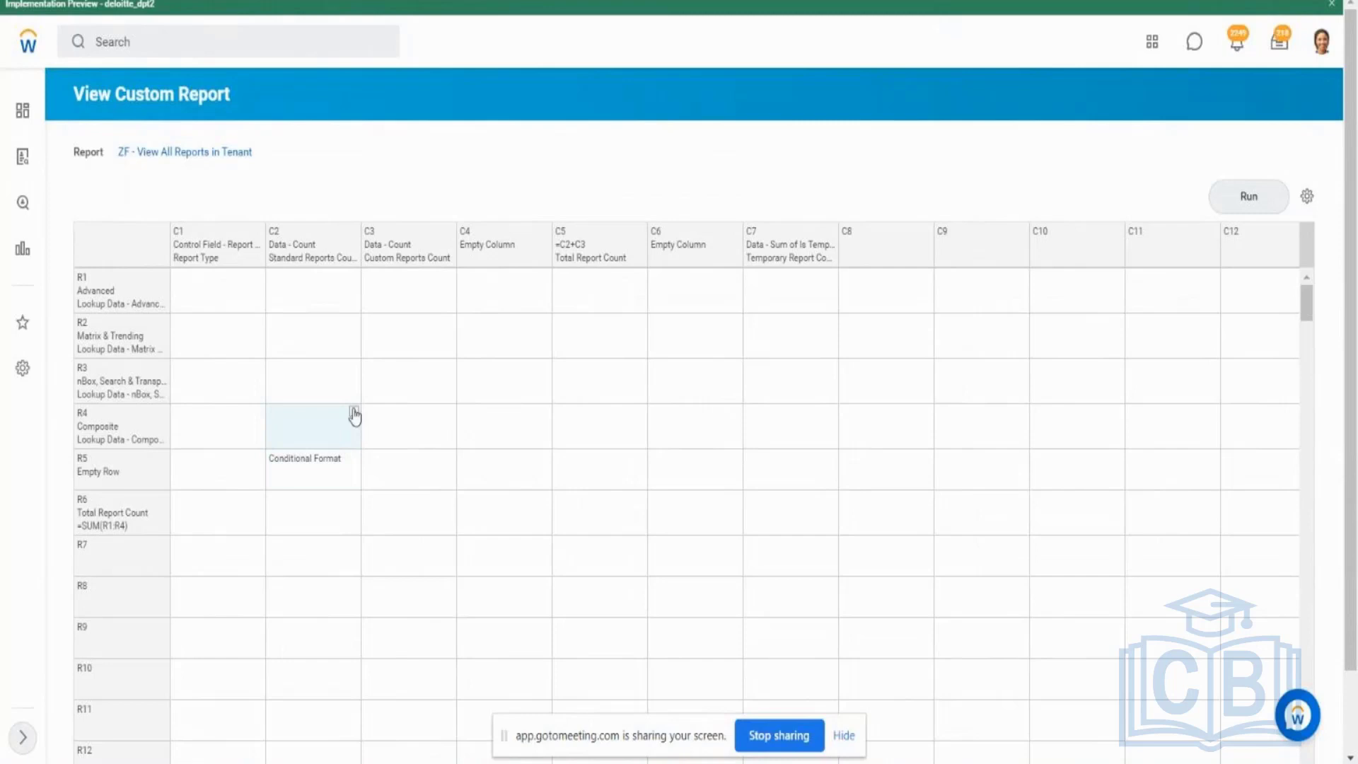
click(354, 412)
mouse_move(434, 351)
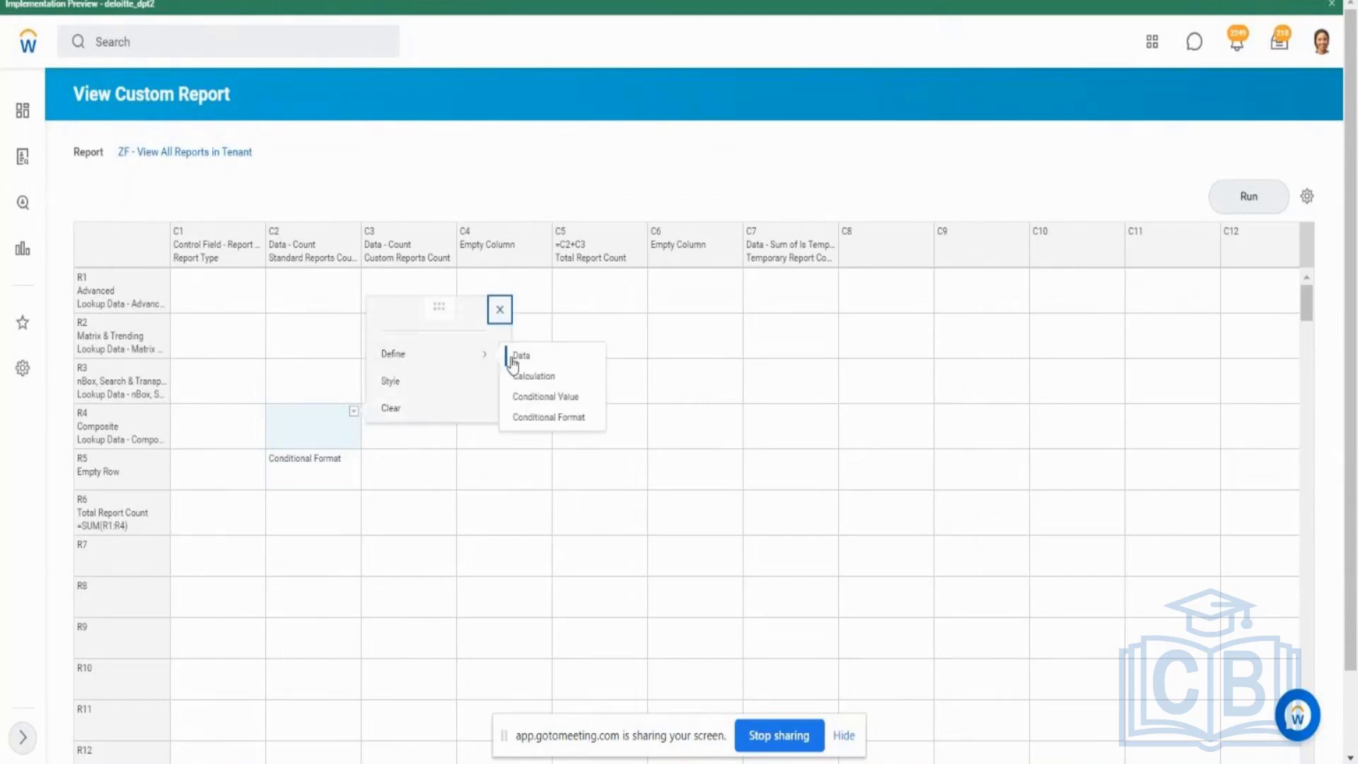
click(550, 417)
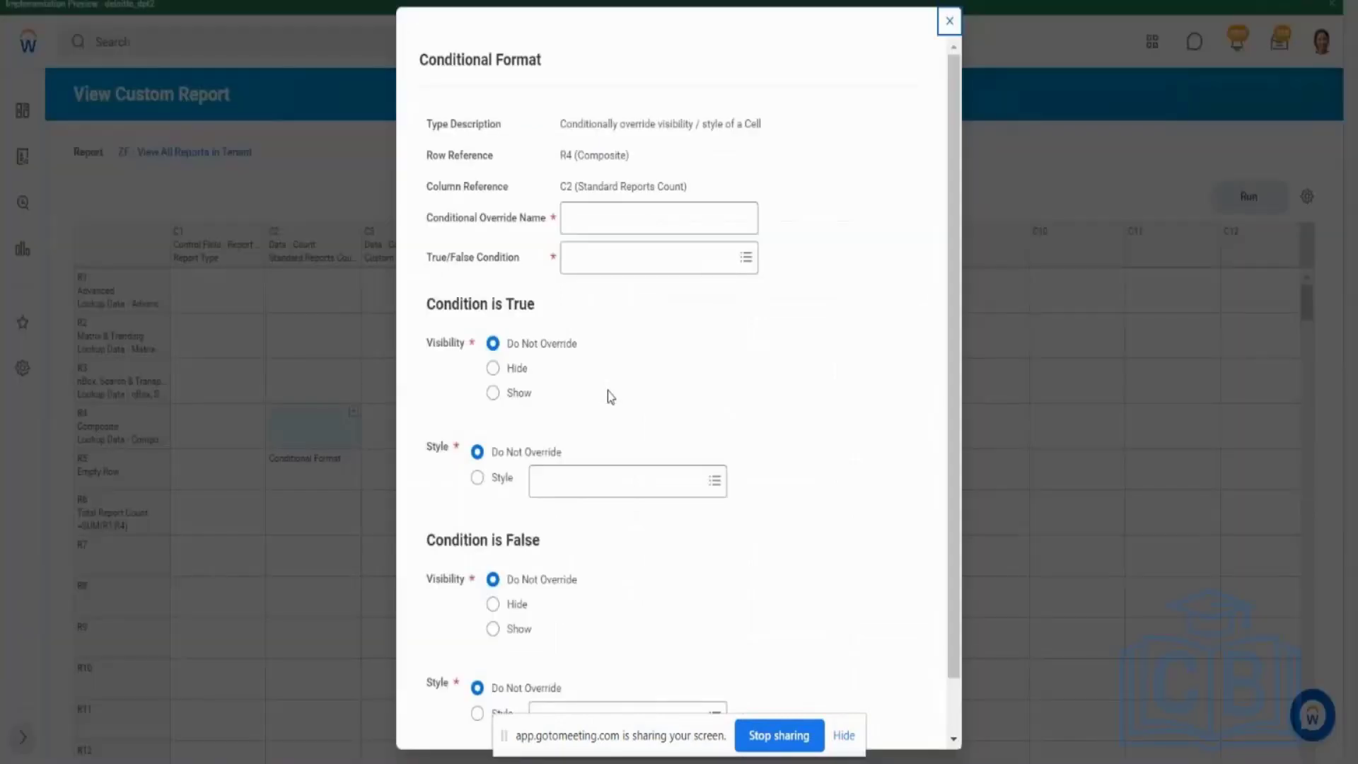
Step: Try the existing override condition Composite Report Count is > than 0 as the true/false condition and remove it
click(613, 263)
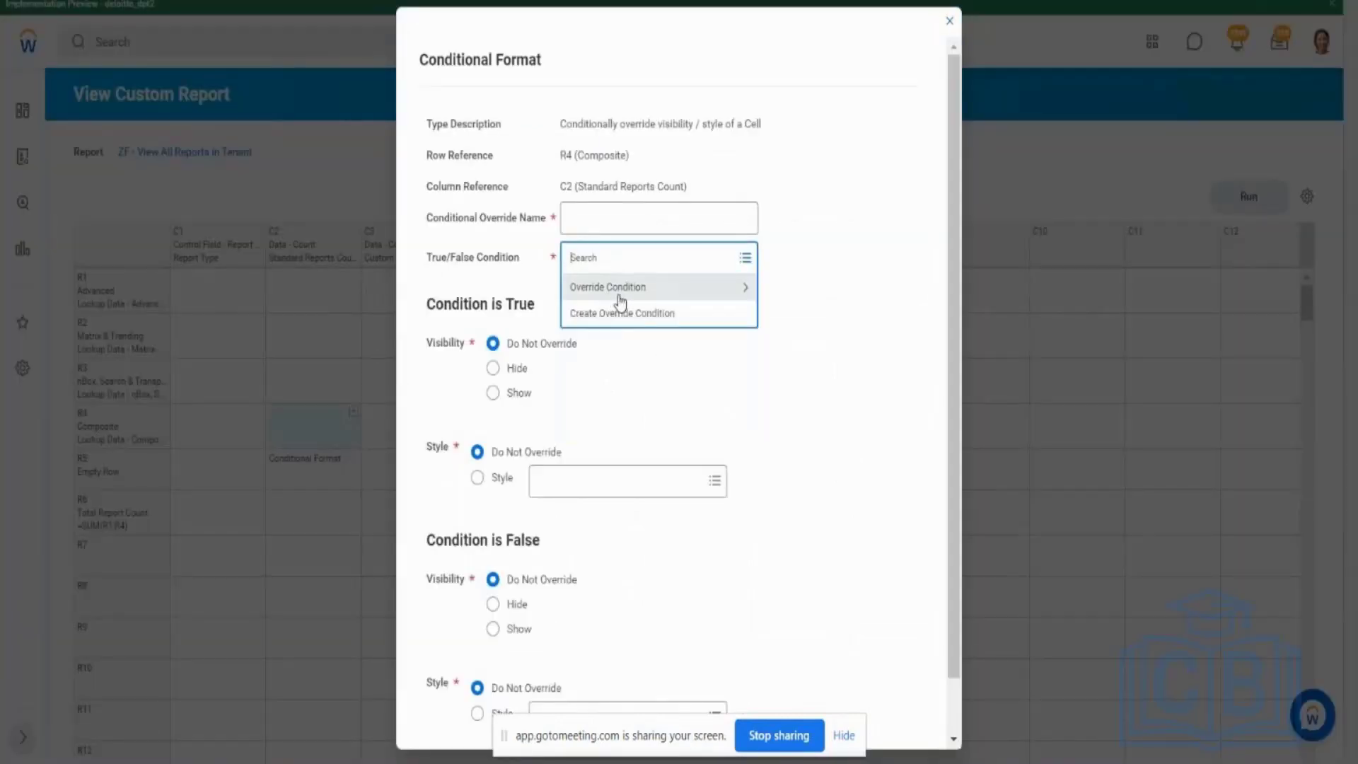
click(620, 303)
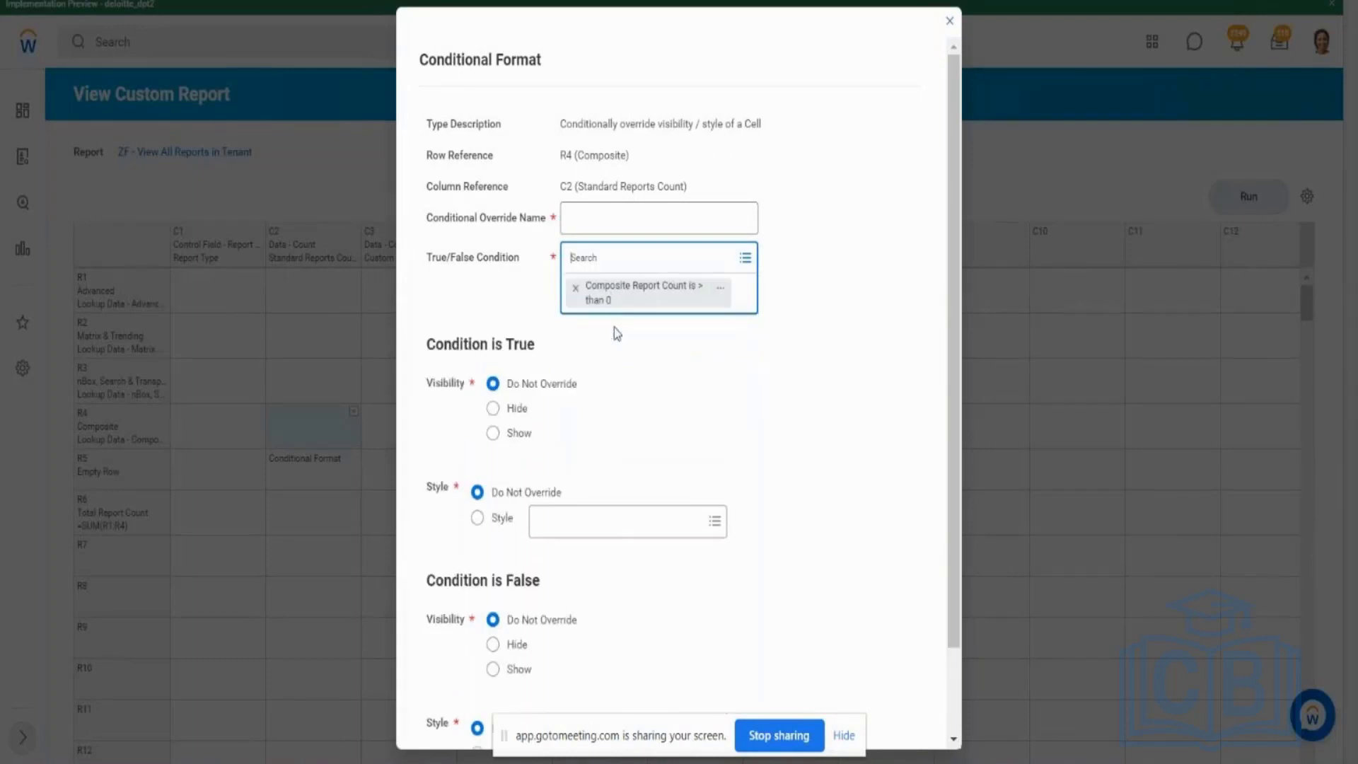
click(577, 299)
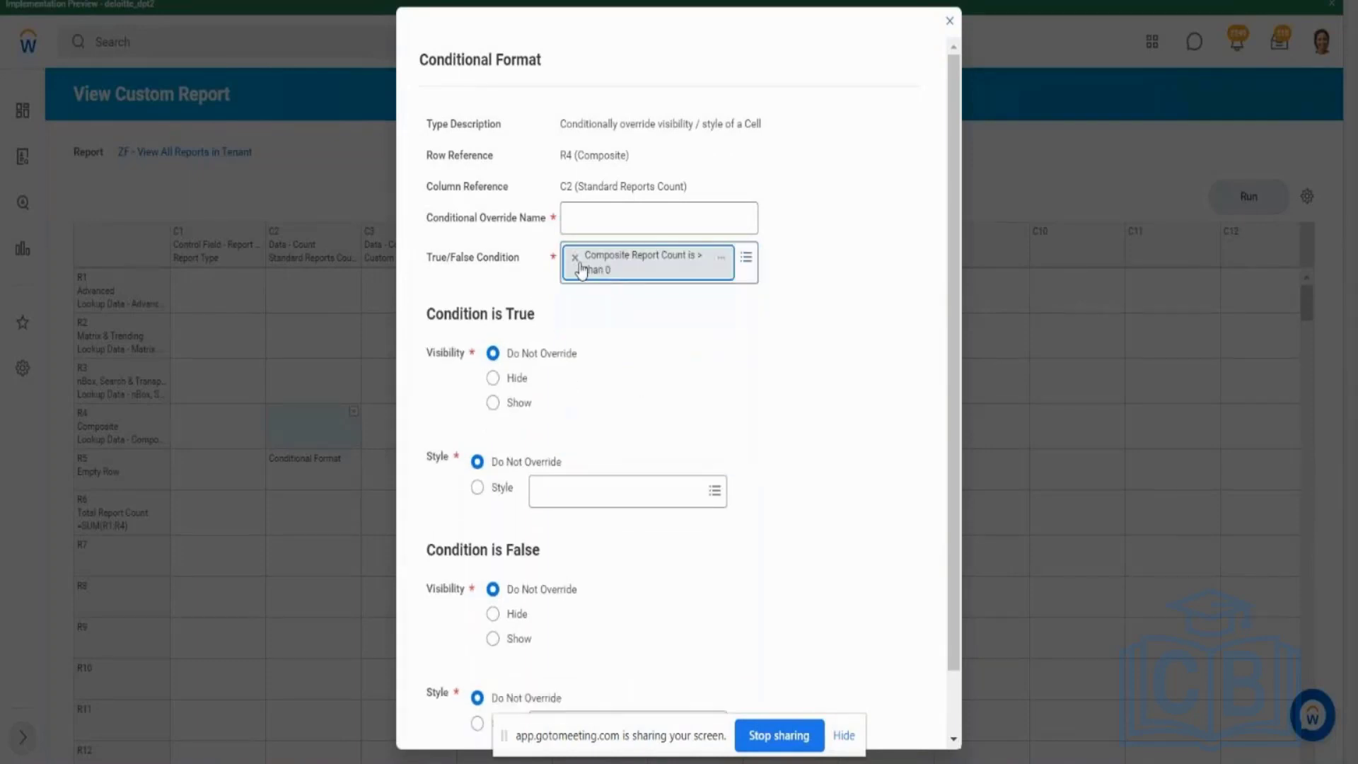
click(575, 257)
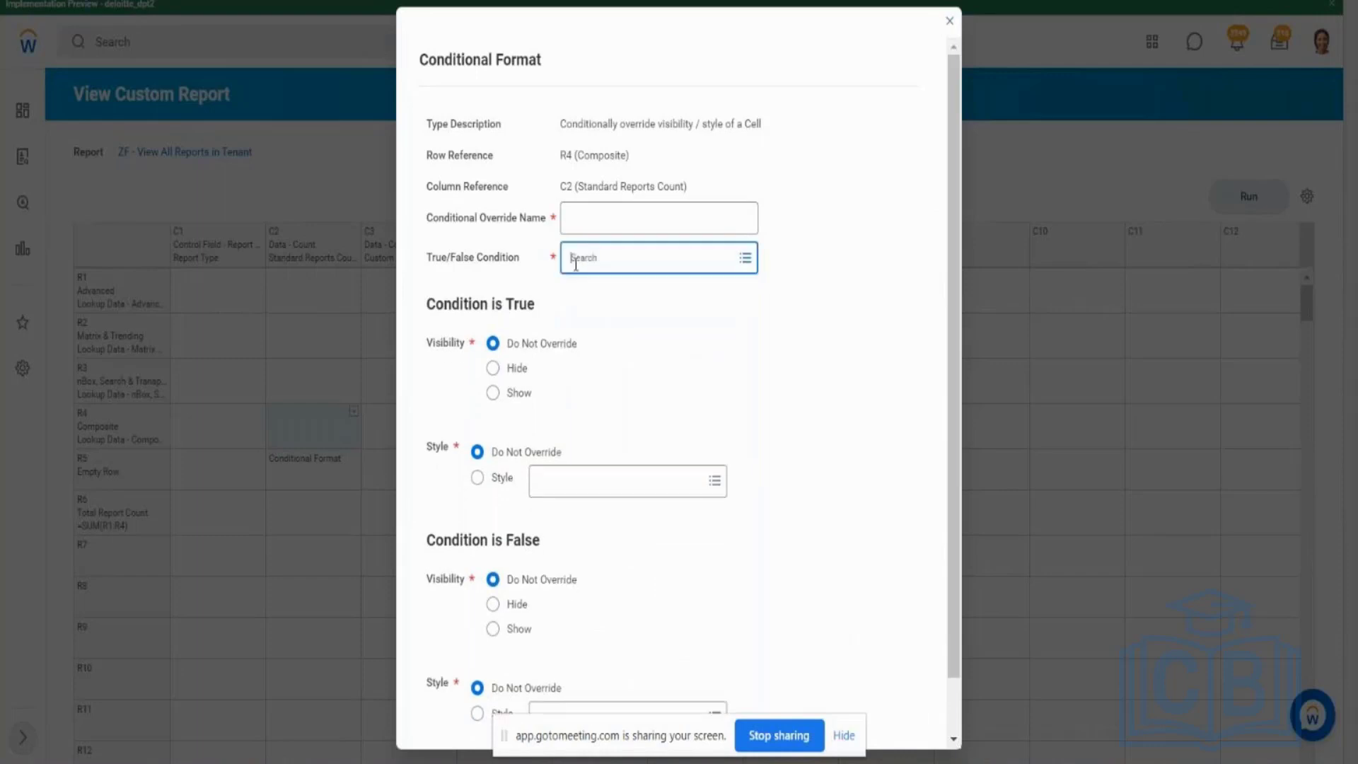
Step: Start creating a new override condition for the true/false condition of the R4/C2 format
click(575, 259)
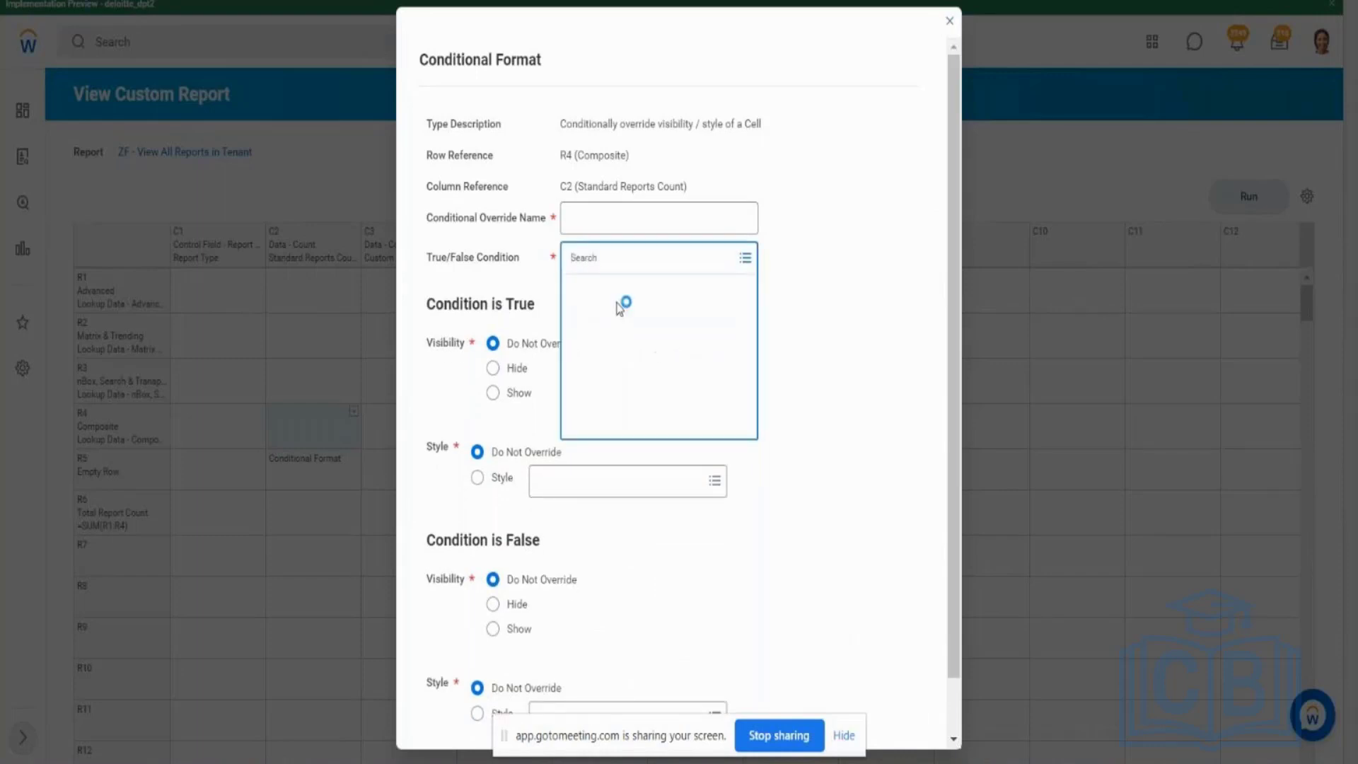
click(608, 318)
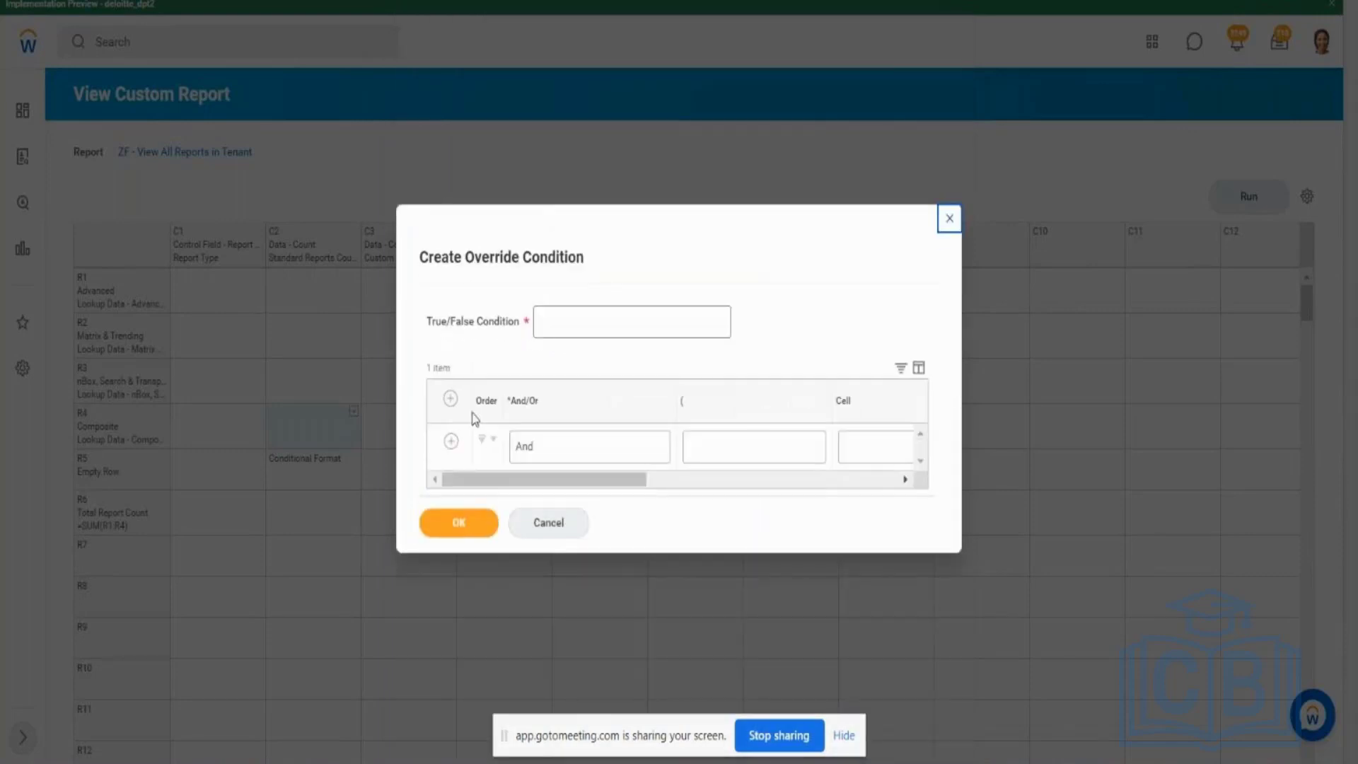
drag(518, 479, 631, 479)
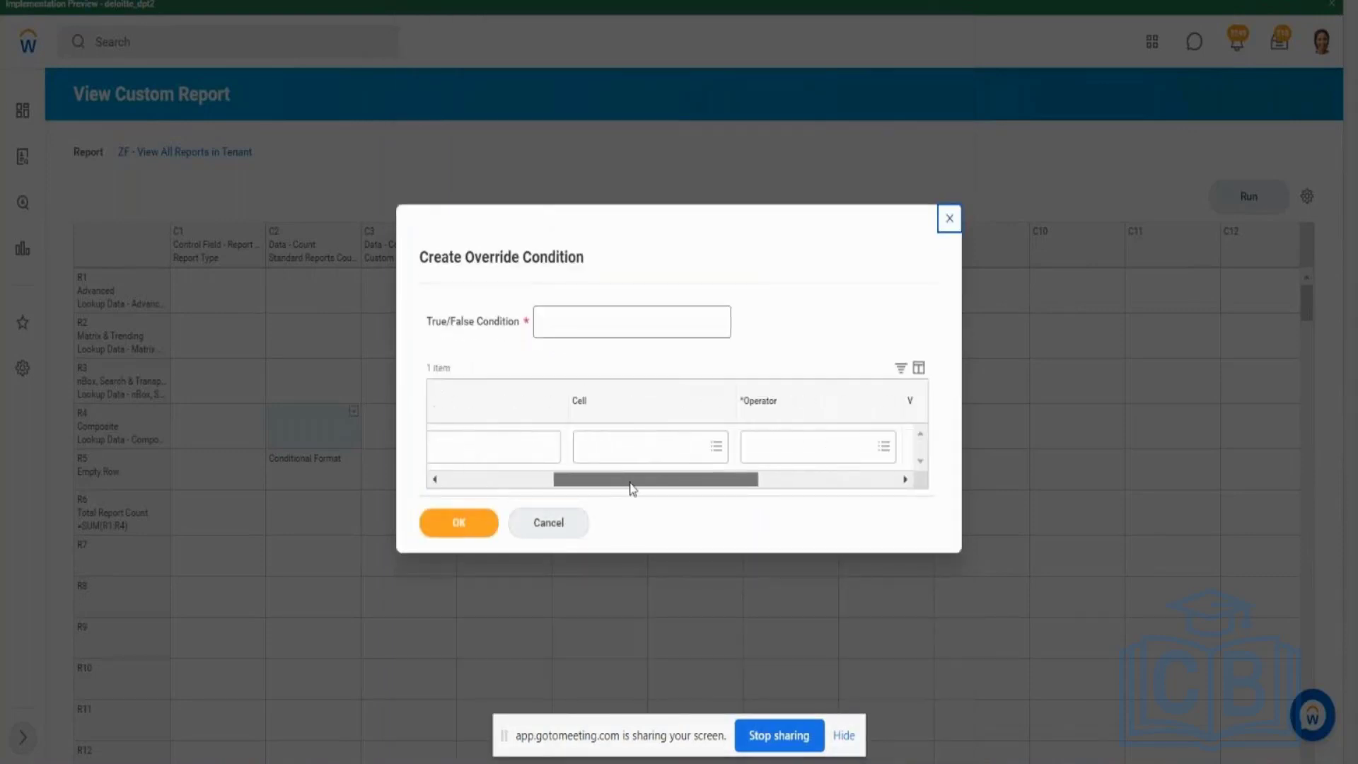
Step: Try building the override condition on cell R1C1 (Advanced) (Report Type) with the operator any in the selection list
click(715, 452)
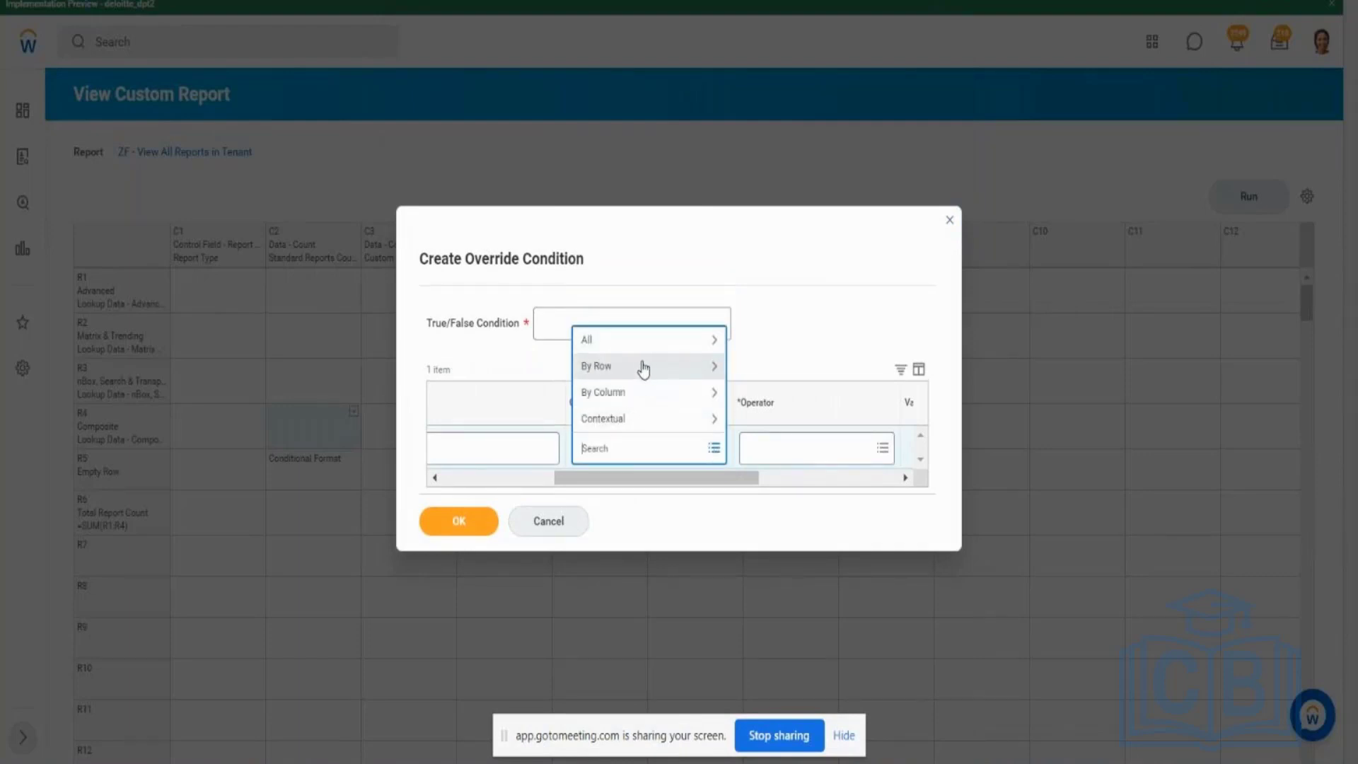
click(622, 393)
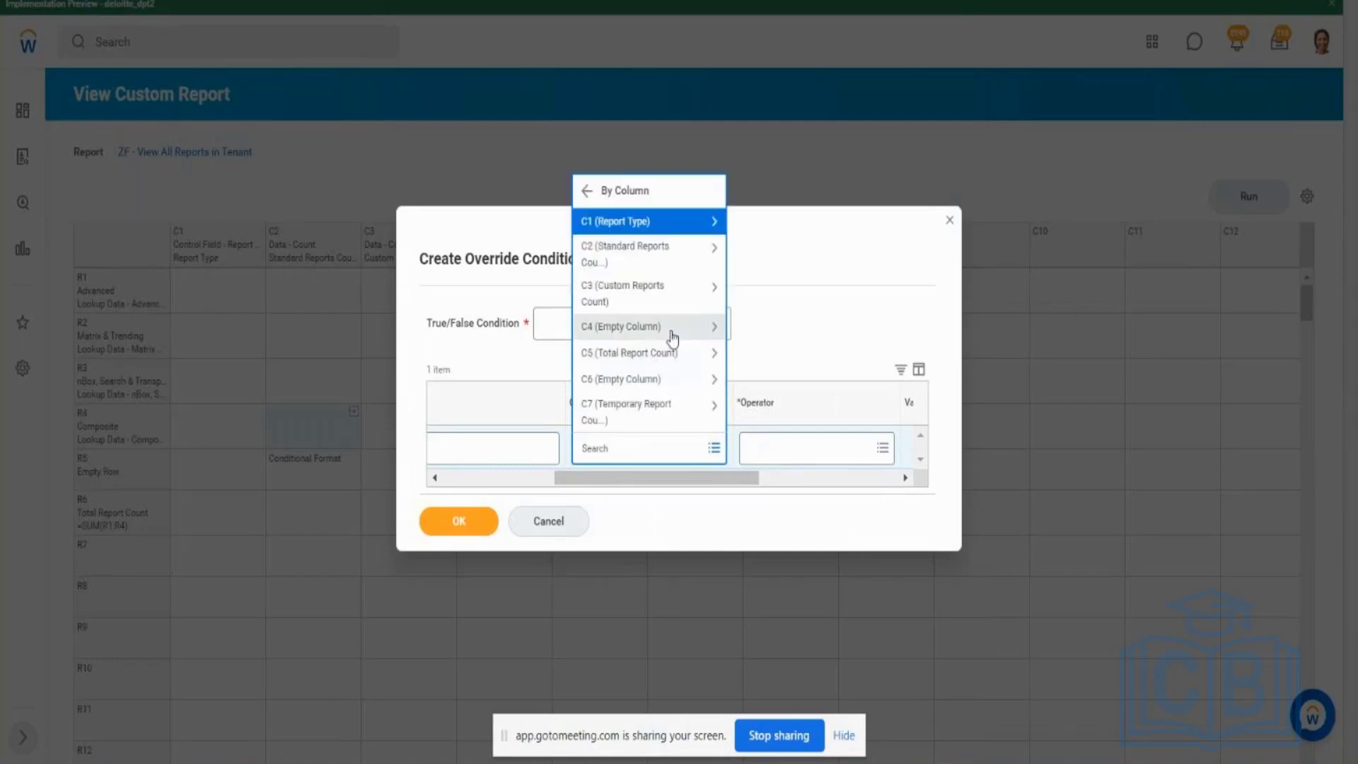
click(642, 221)
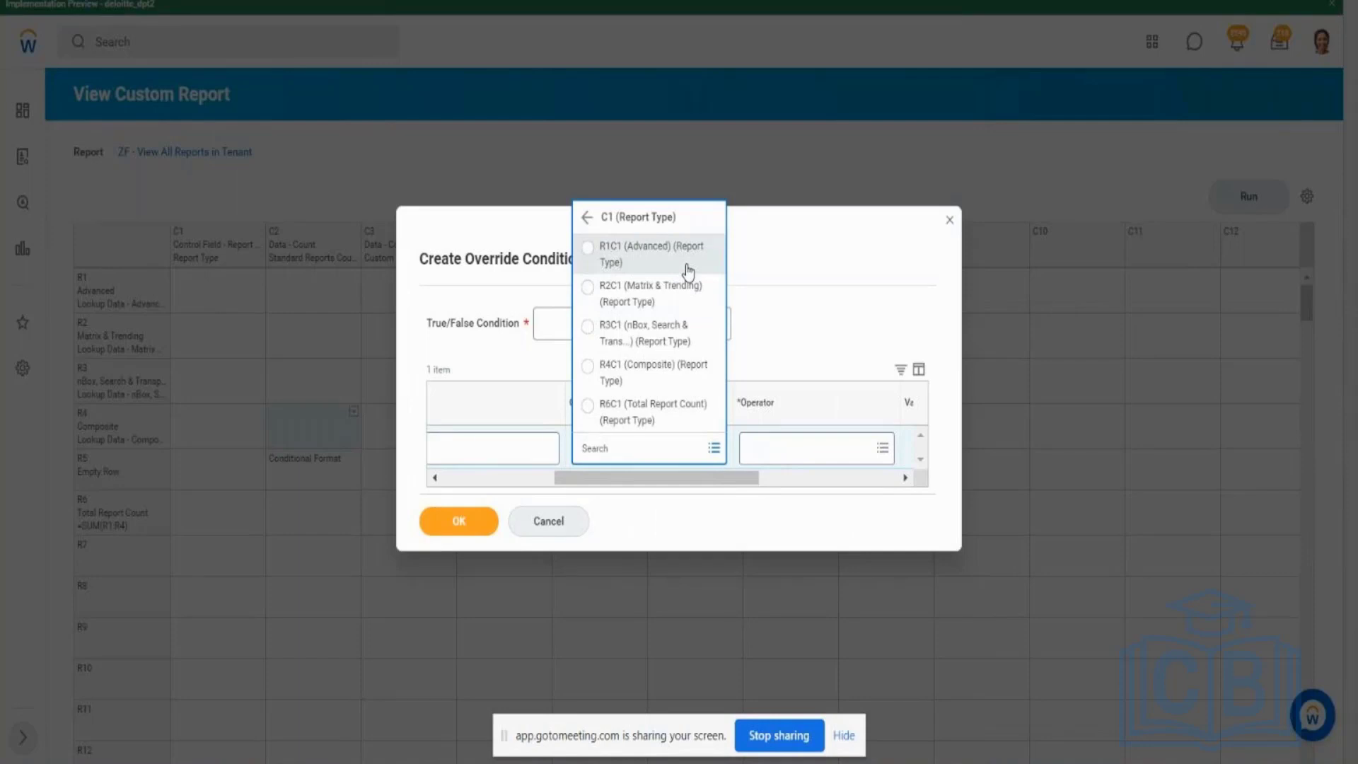
click(688, 270)
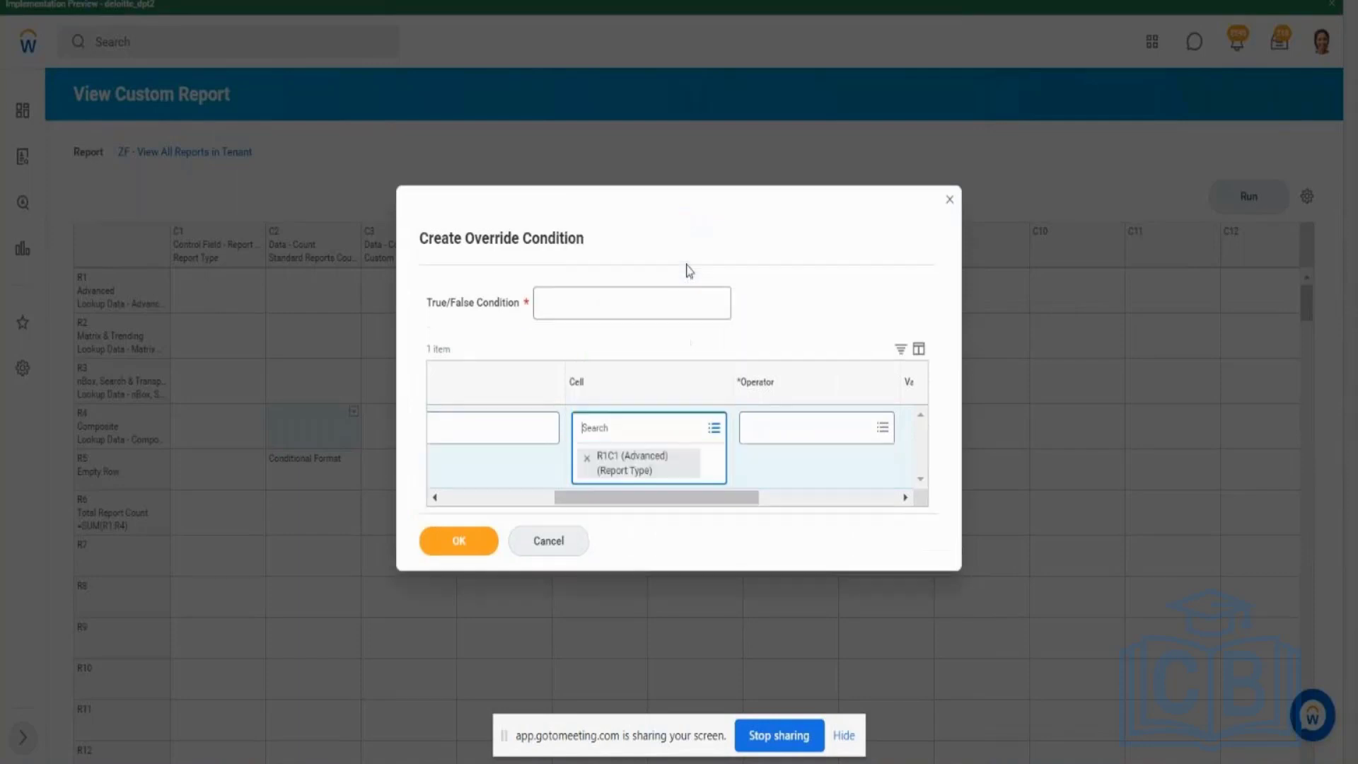
drag(636, 497, 712, 497)
click(705, 433)
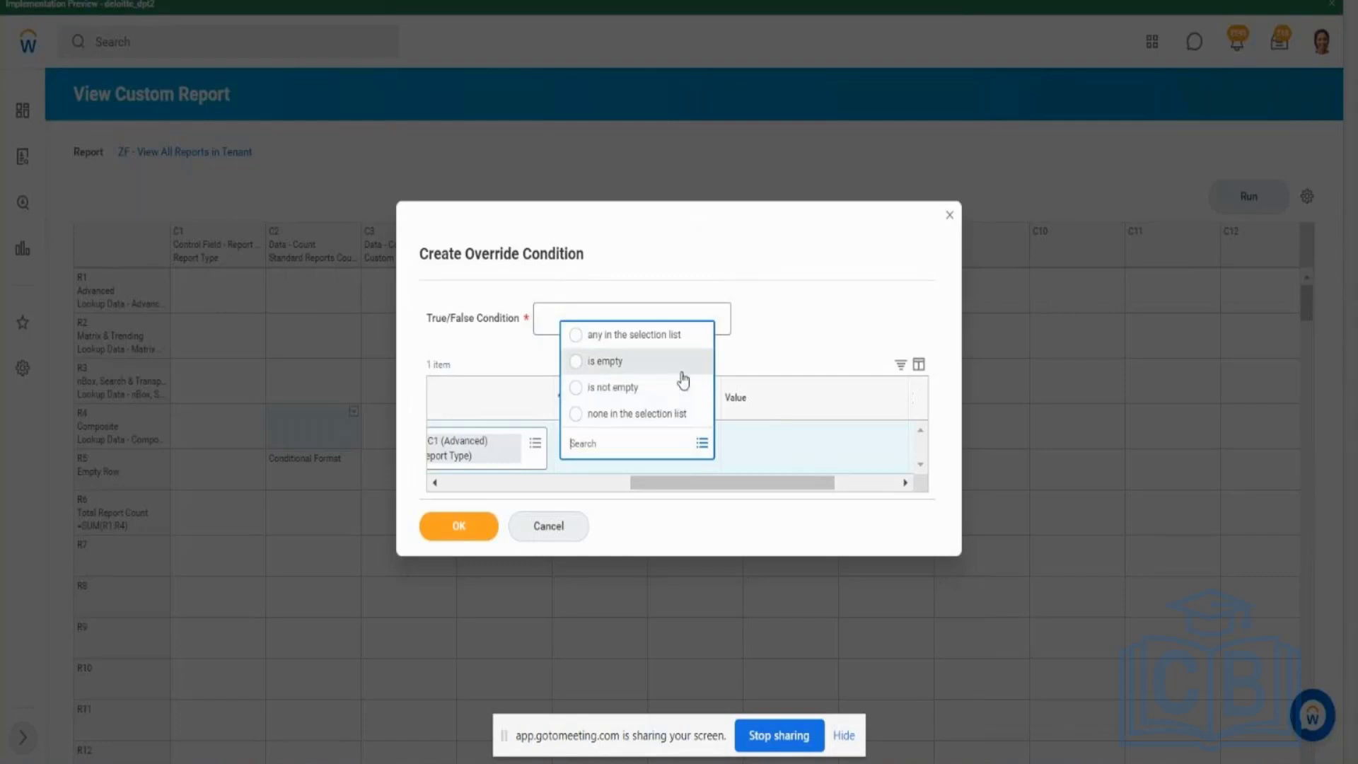
click(669, 334)
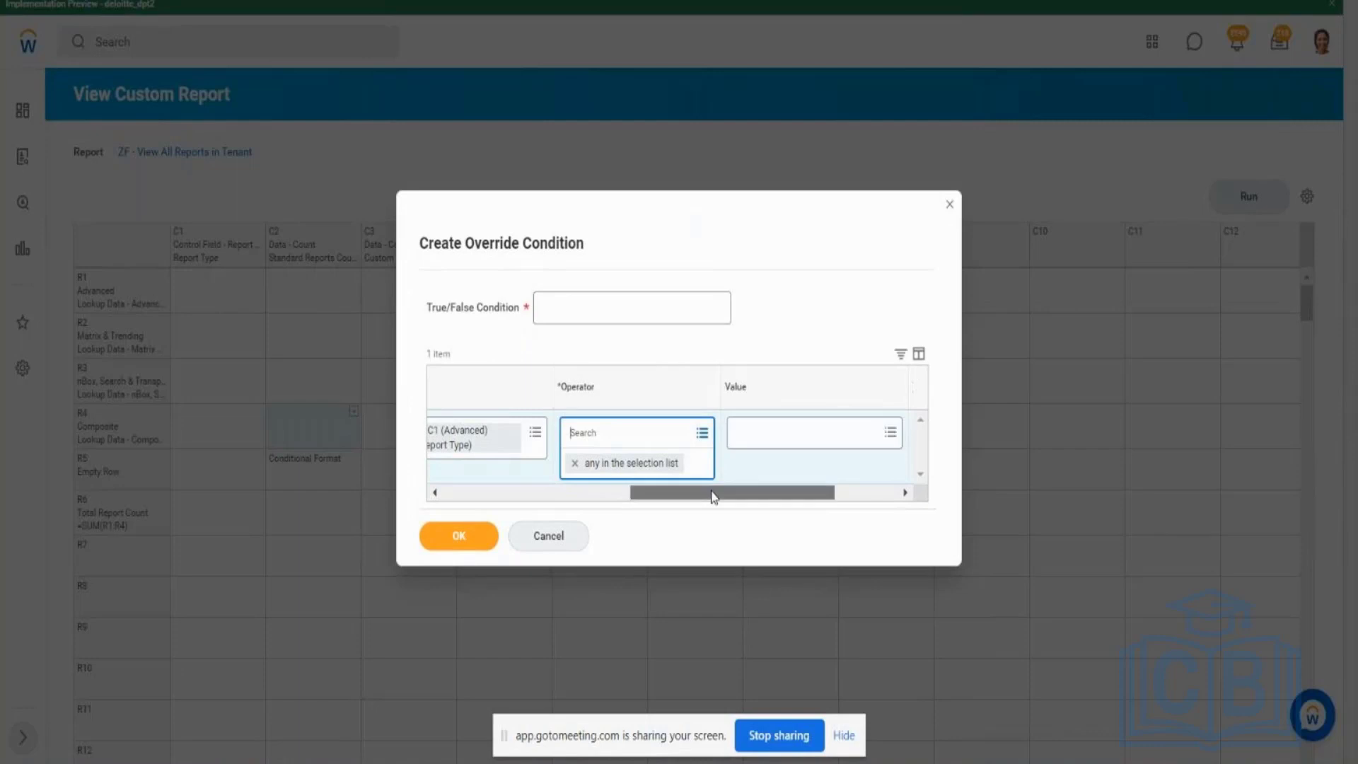
click(761, 437)
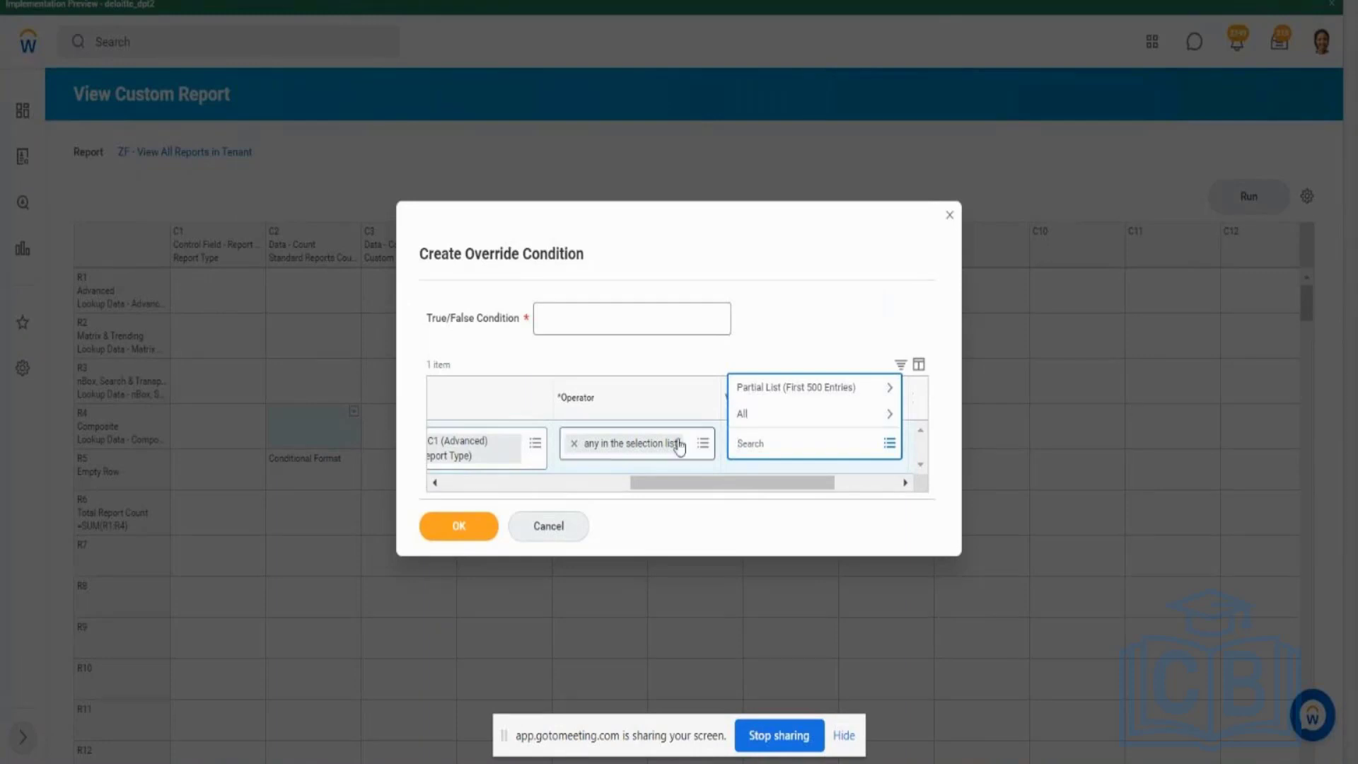
click(709, 444)
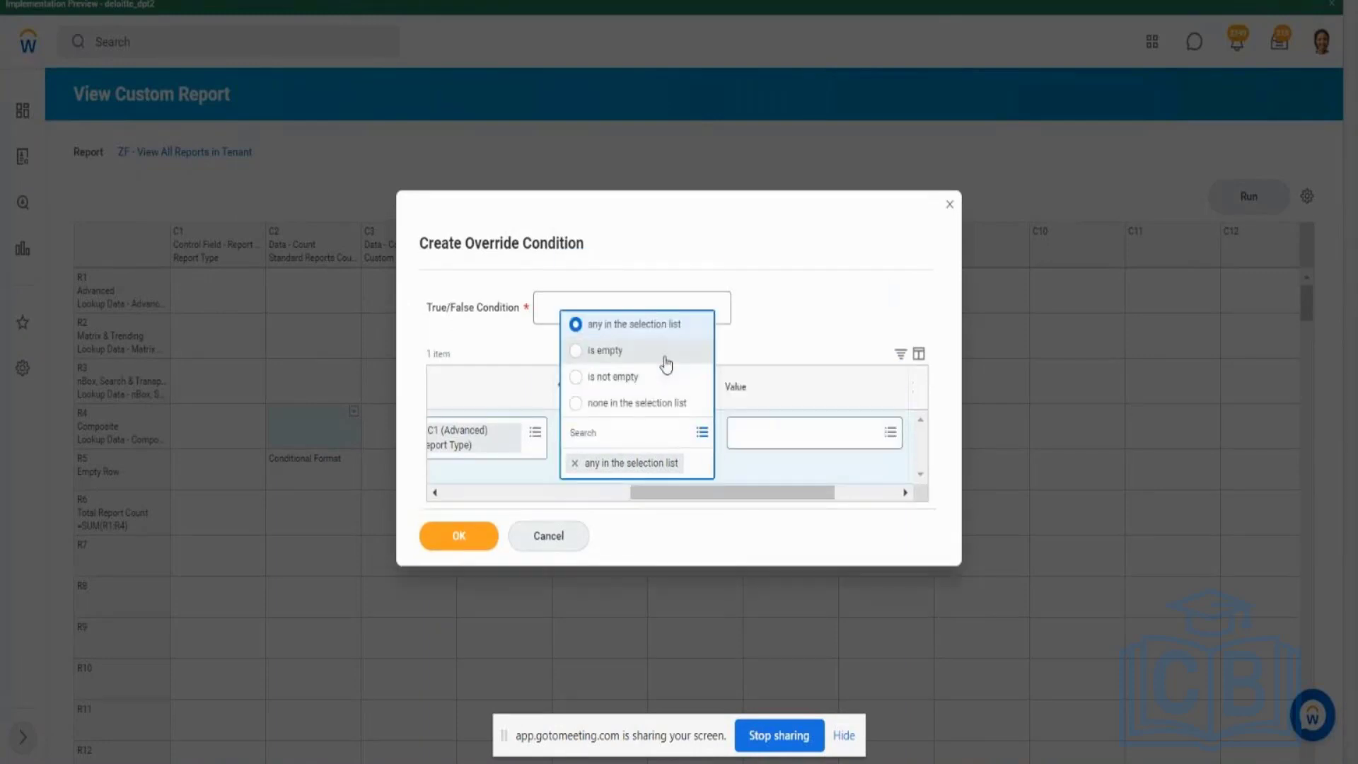
click(499, 494)
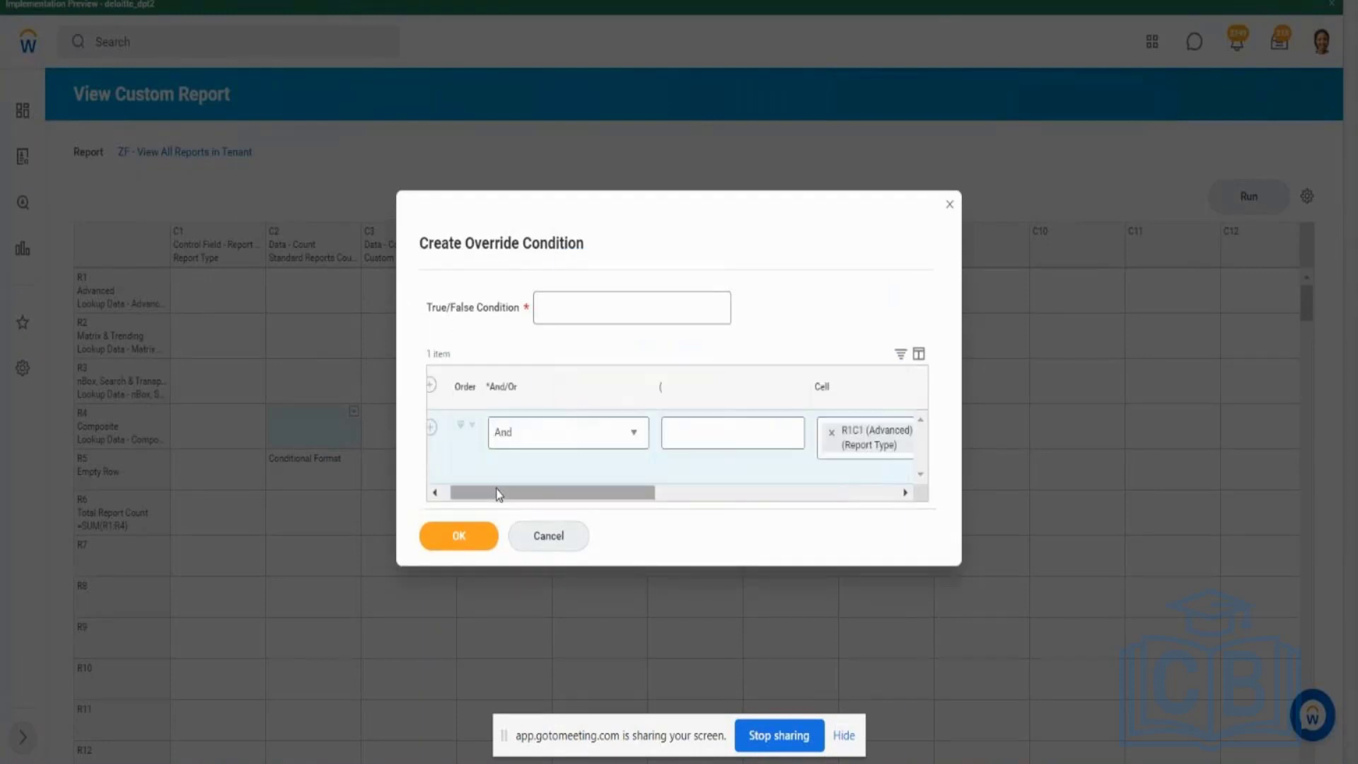
Step: Change the override condition's cell to R4C2, the Composite row of the Standard Reports Count column
click(835, 444)
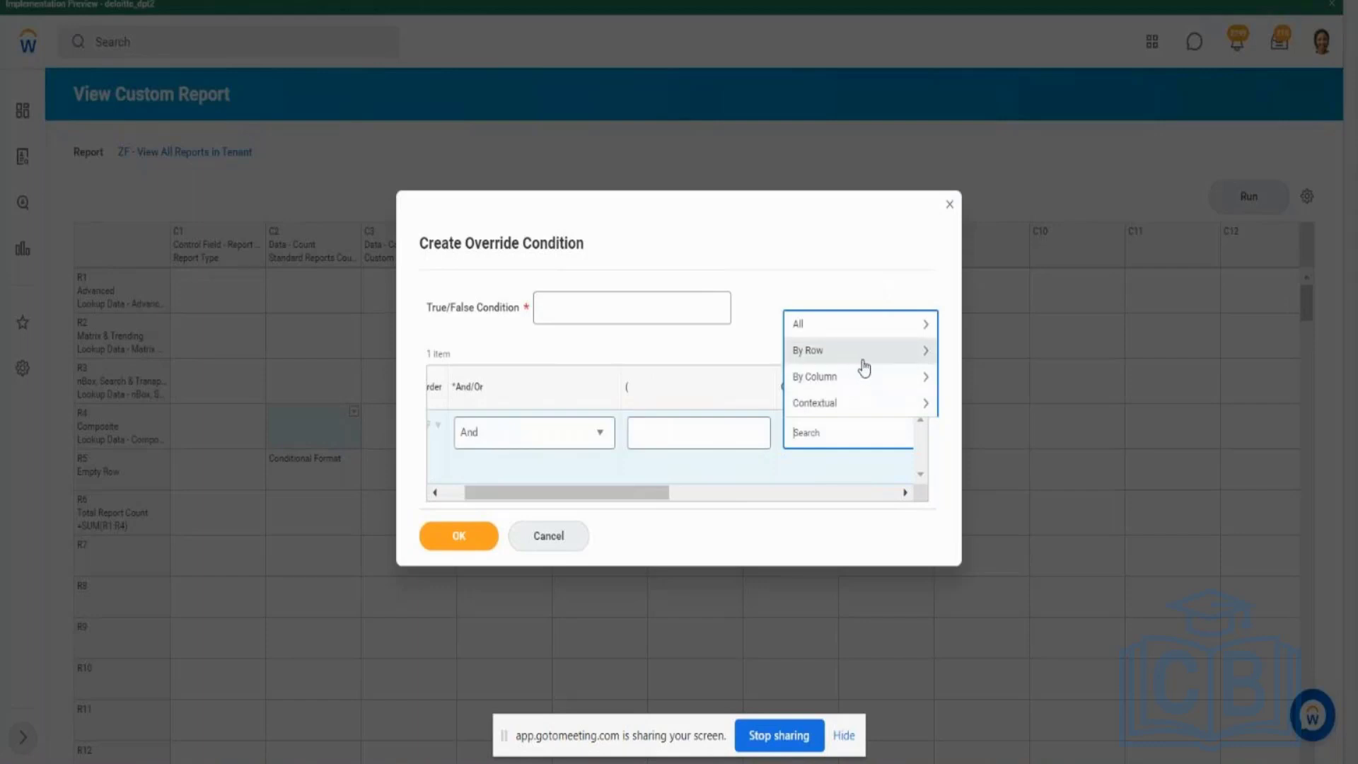
click(864, 367)
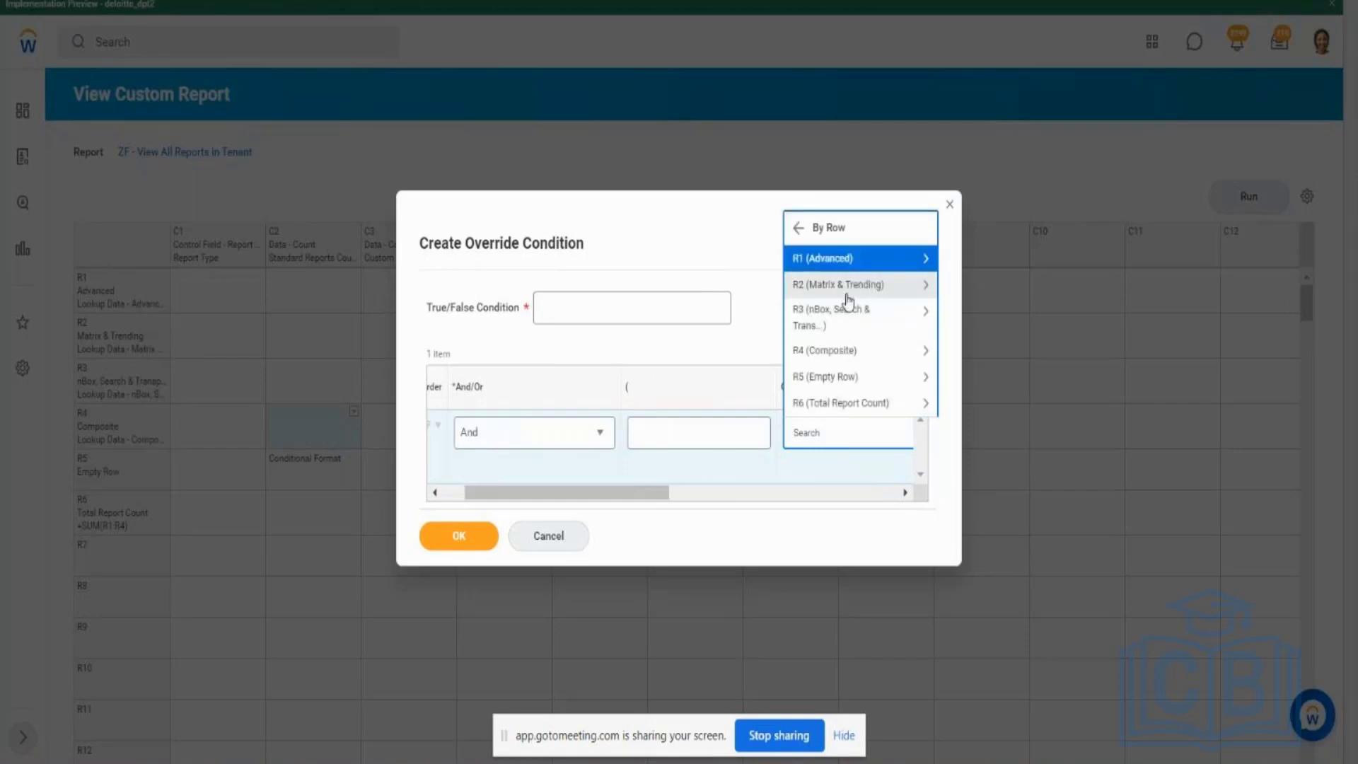
click(837, 349)
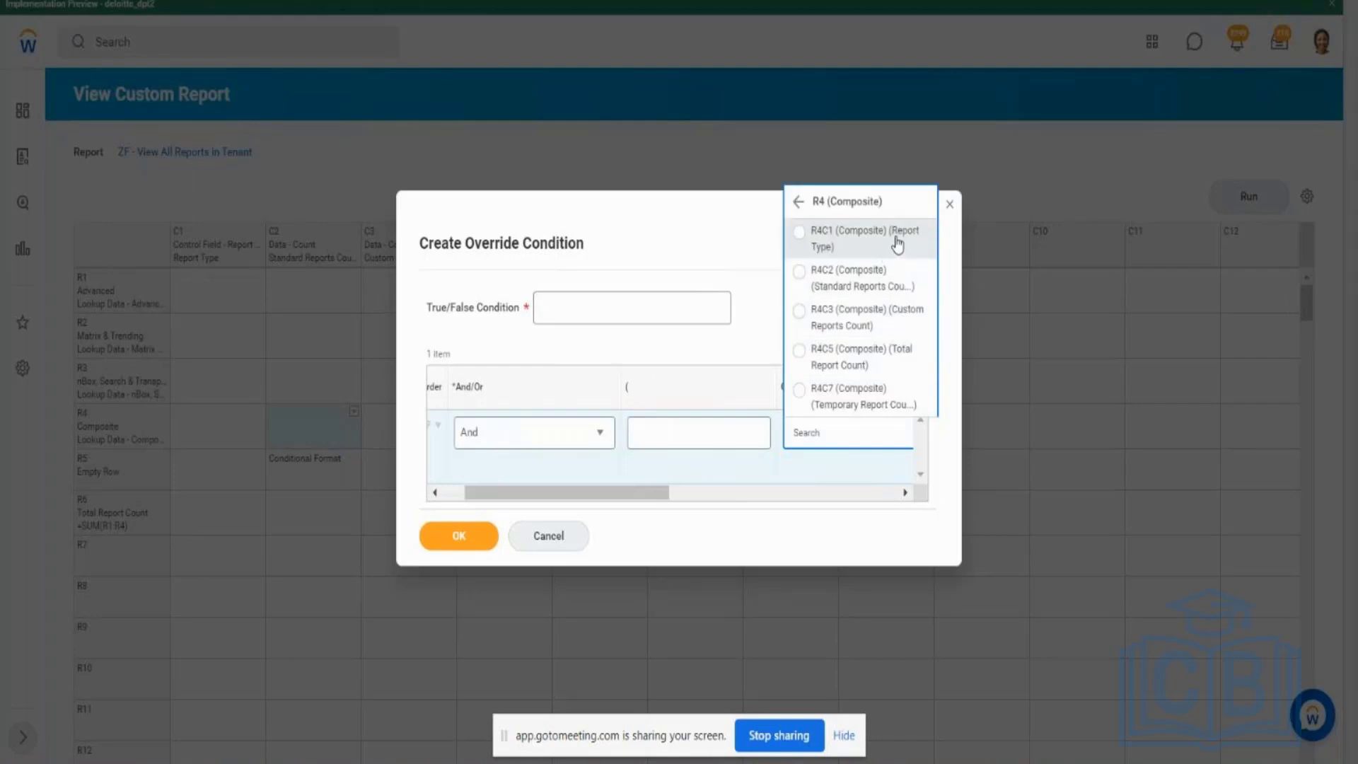
click(838, 285)
Step: Set the override condition's operator to greater than and its comparison value to 0
drag(642, 507, 764, 518)
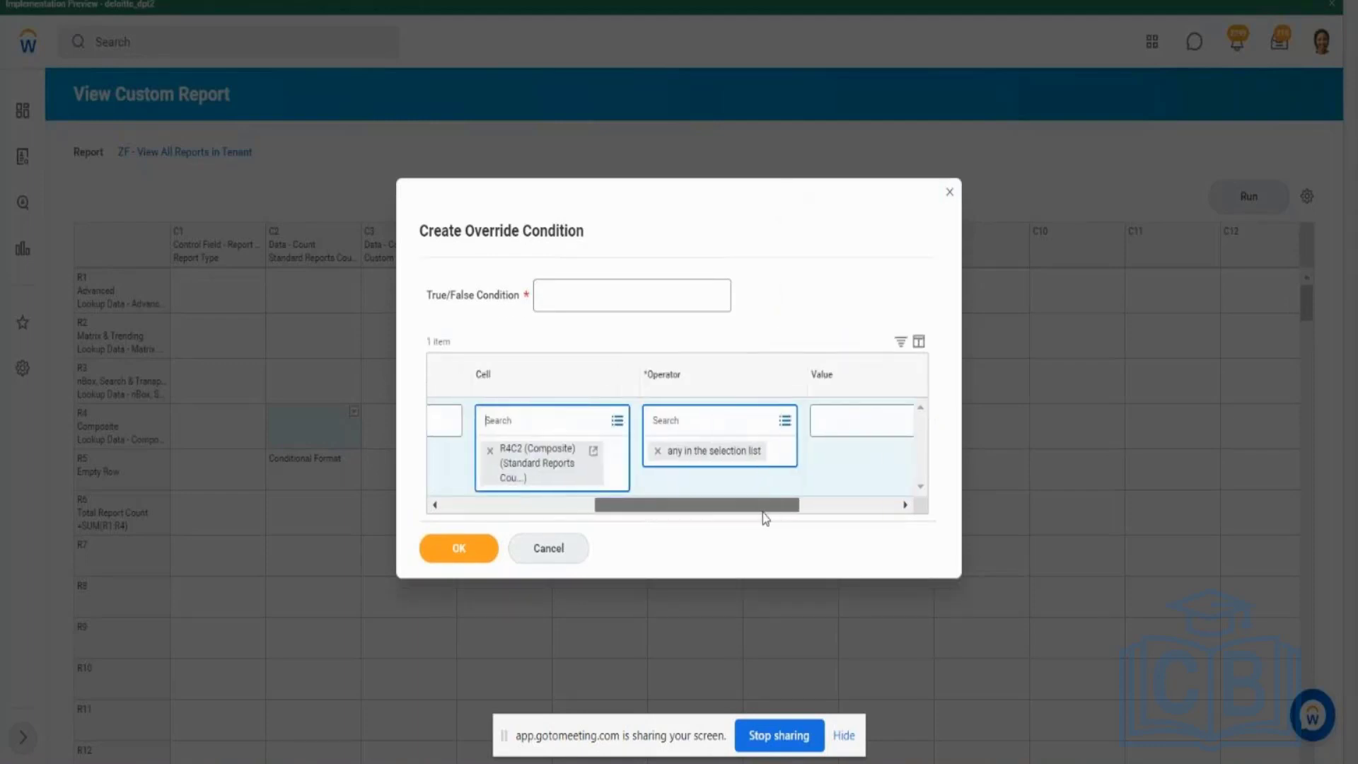
click(780, 423)
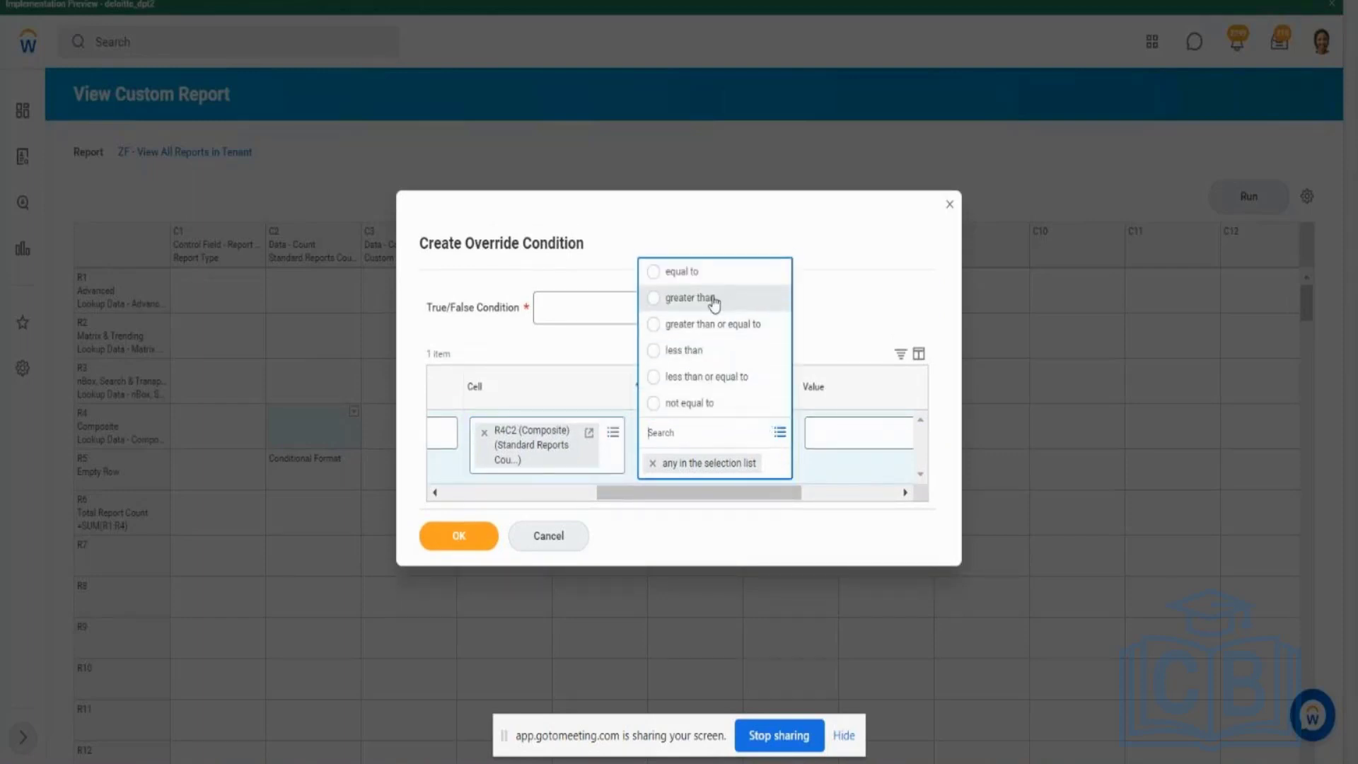
click(709, 296)
click(900, 439)
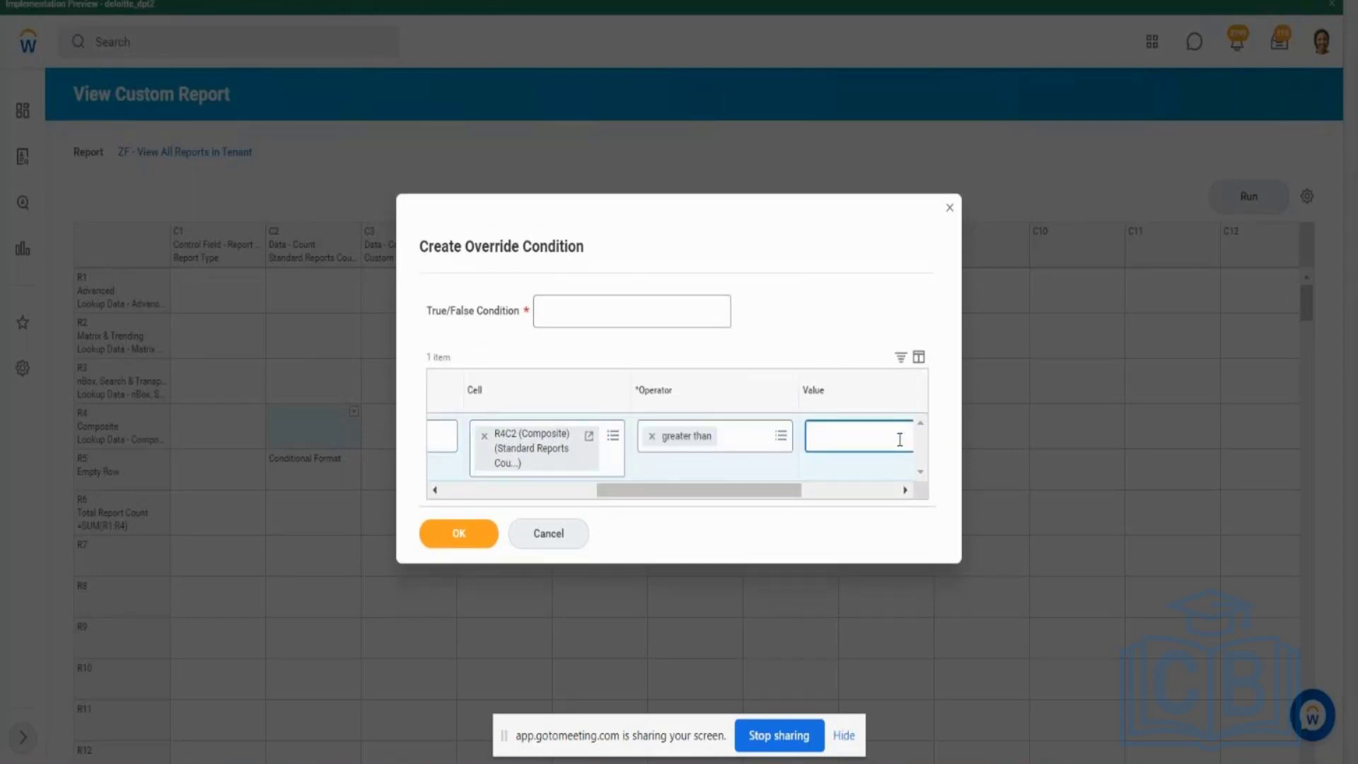
text(0)
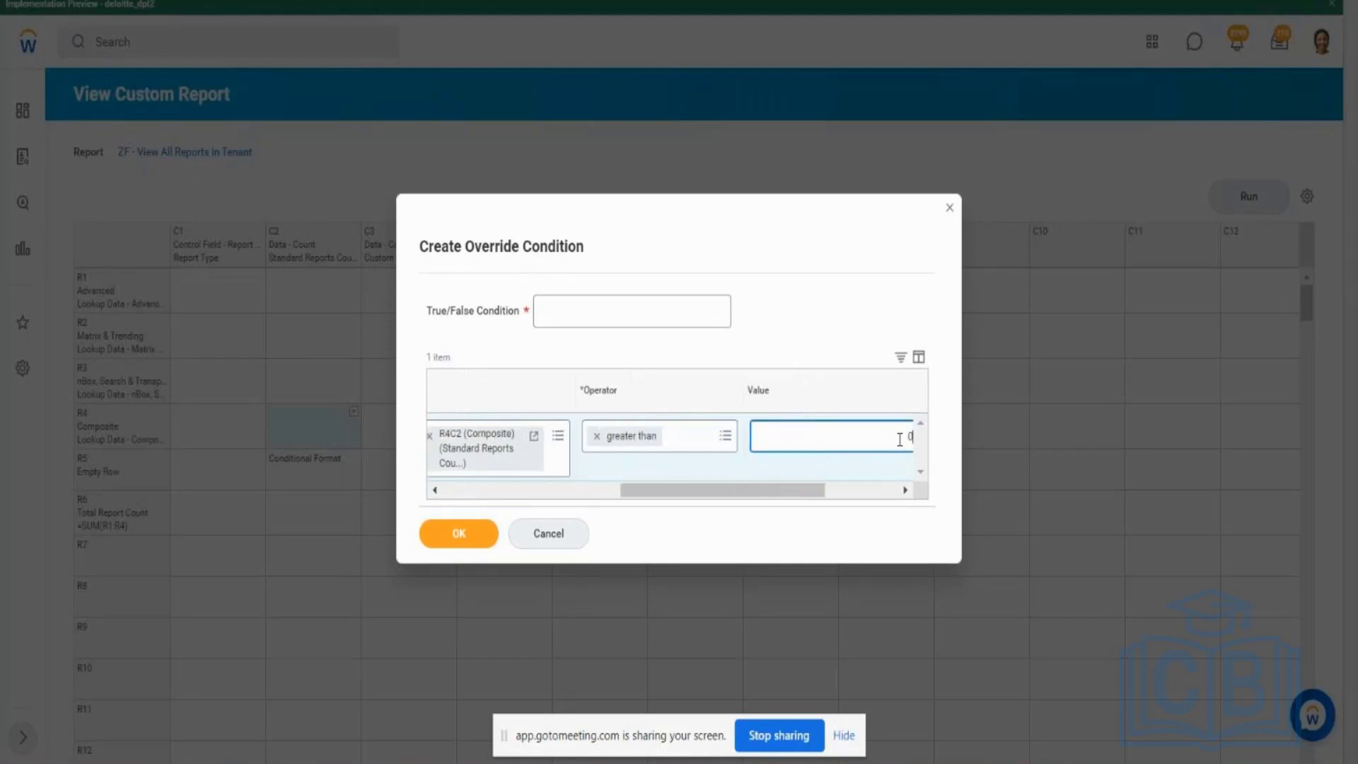
Step: Name the override condition Comp Report Count > 0, copy that name and save the condition
click(641, 315)
text(Comp Report Count > 0)
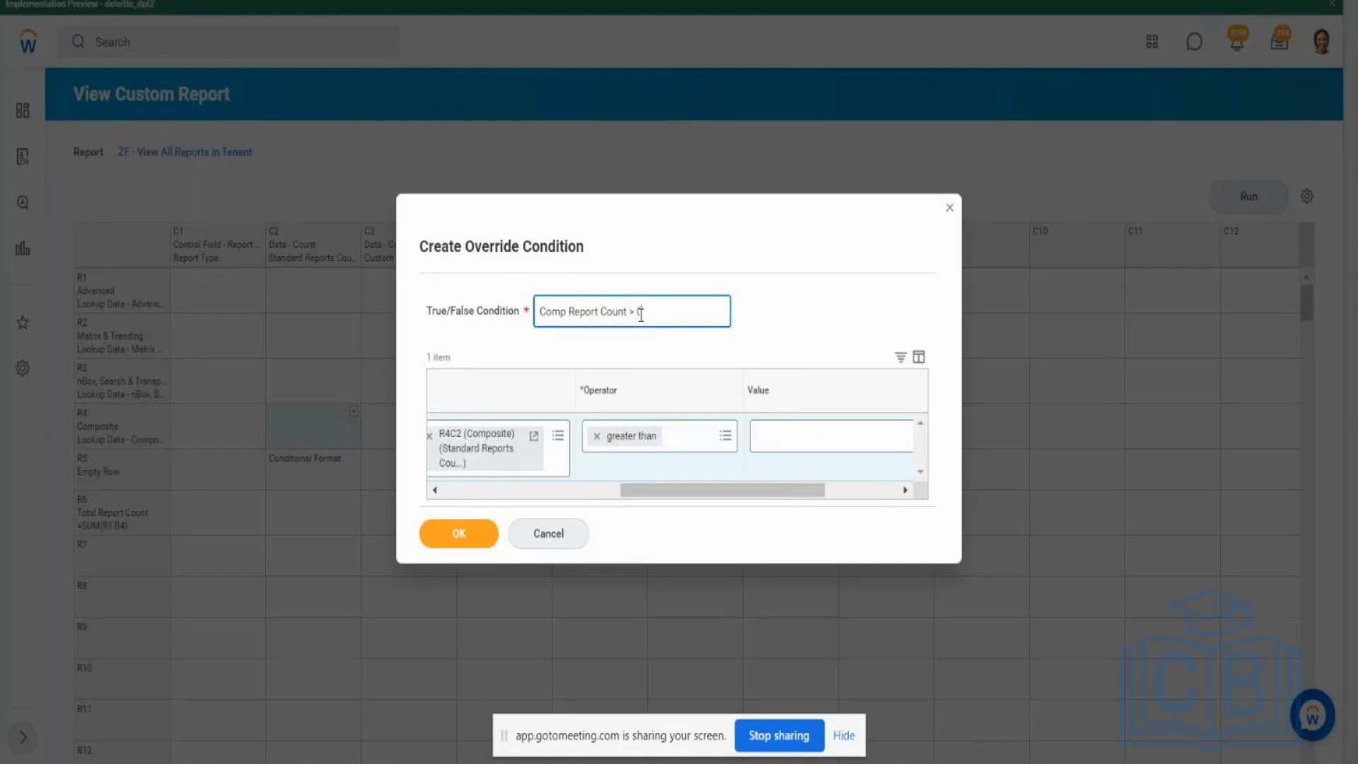
drag(656, 316, 507, 309)
key(ctrl+c)
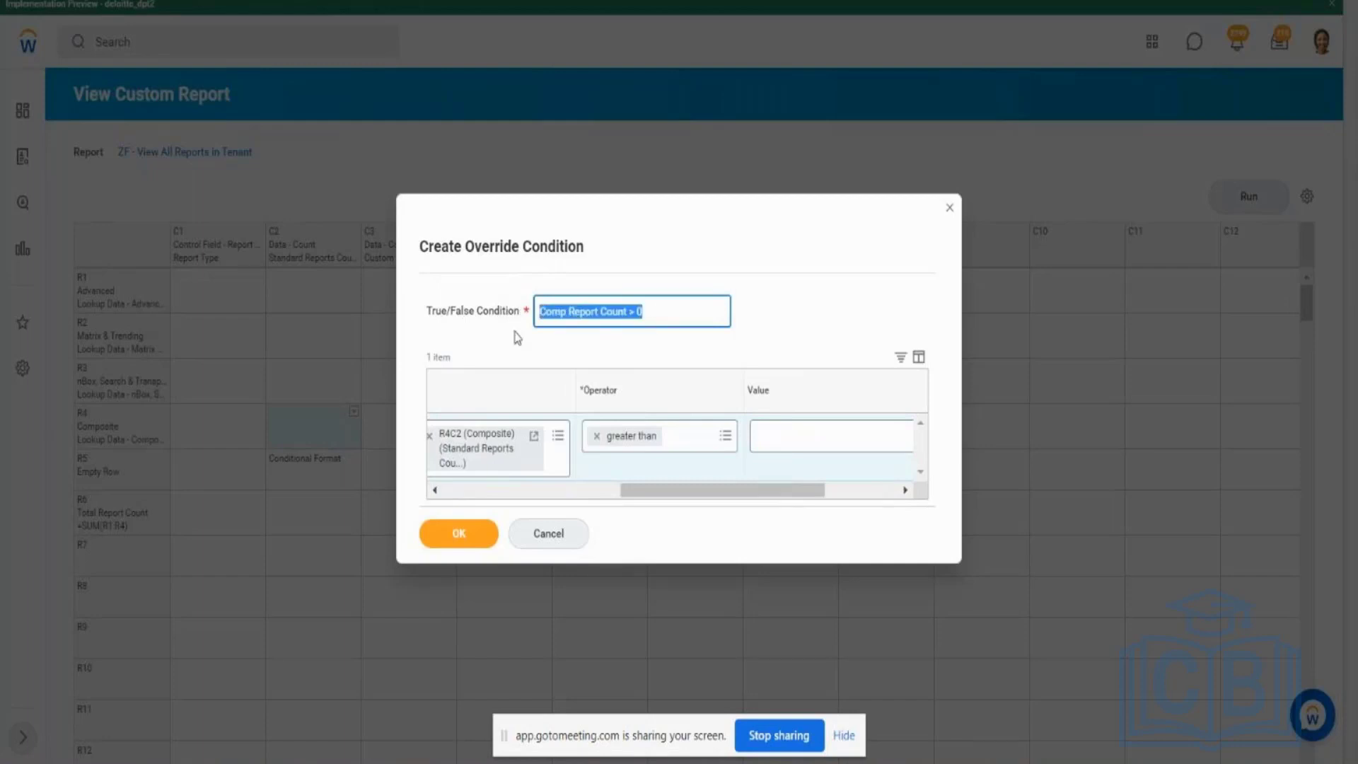
click(466, 541)
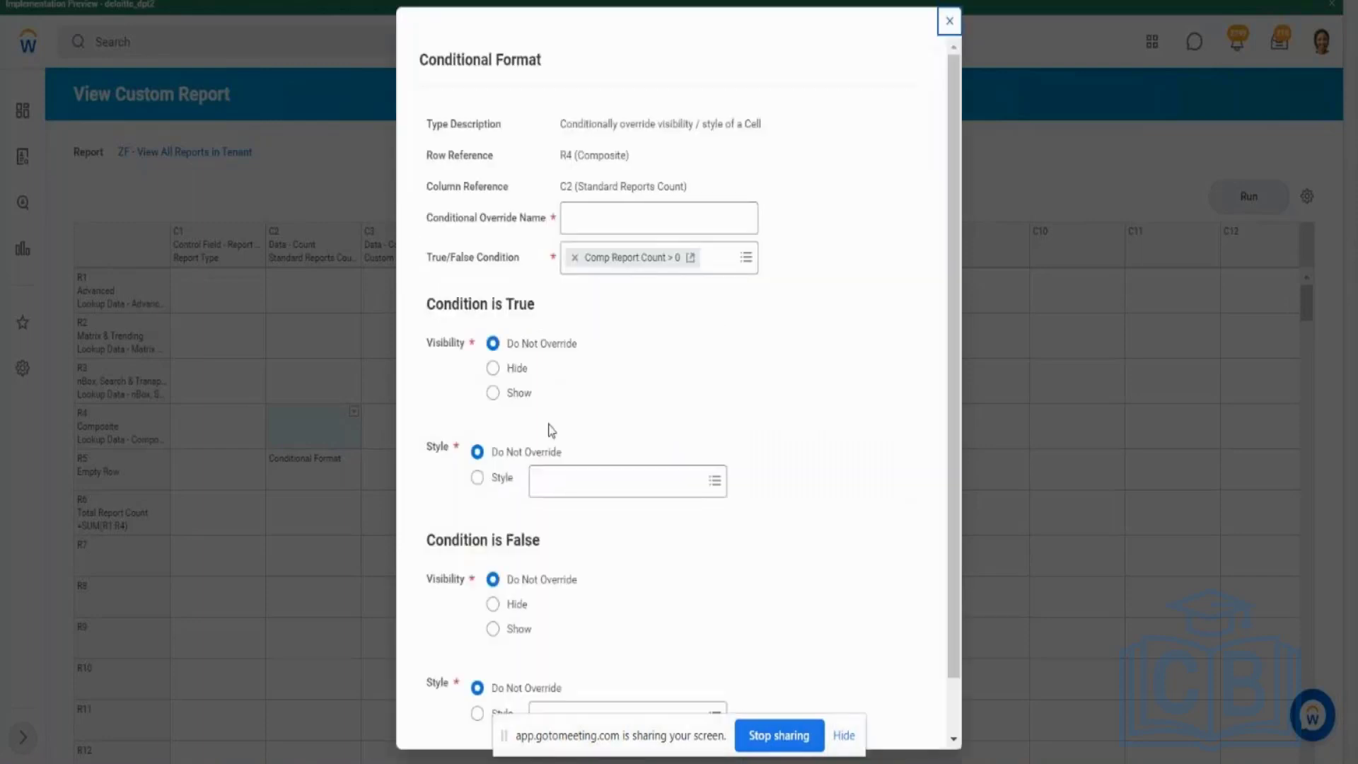
Step: Set the style for the true condition of cell R4C2's conditional format to the Workday style Grey Bold Underline
click(539, 480)
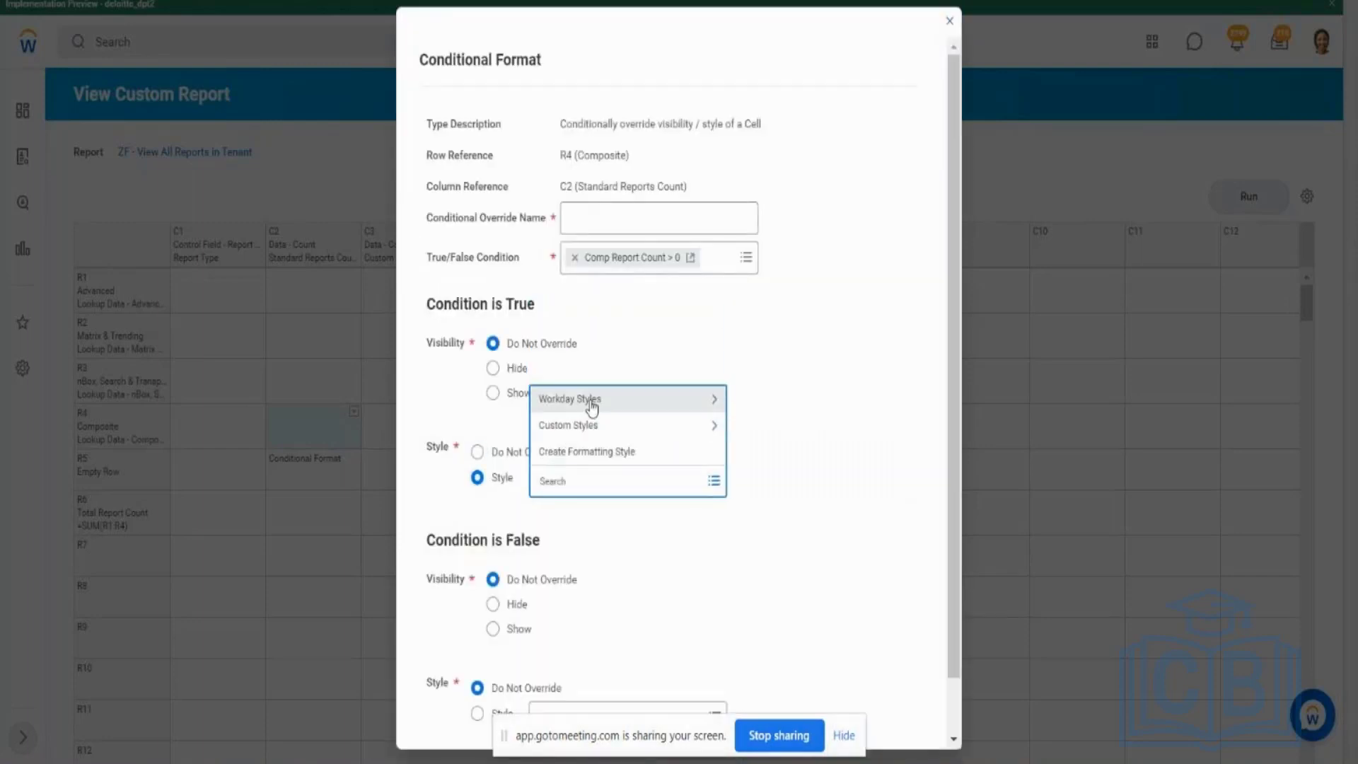
click(587, 398)
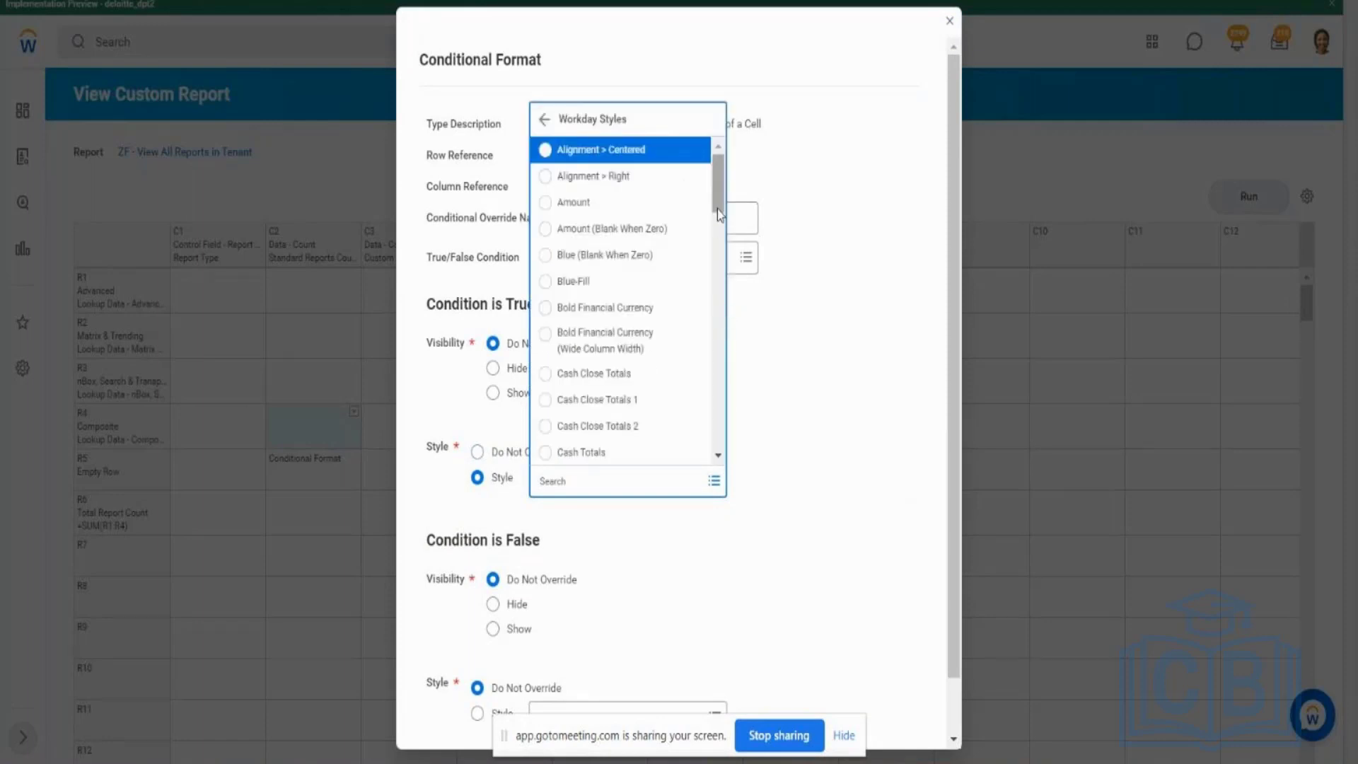
drag(717, 210, 722, 329)
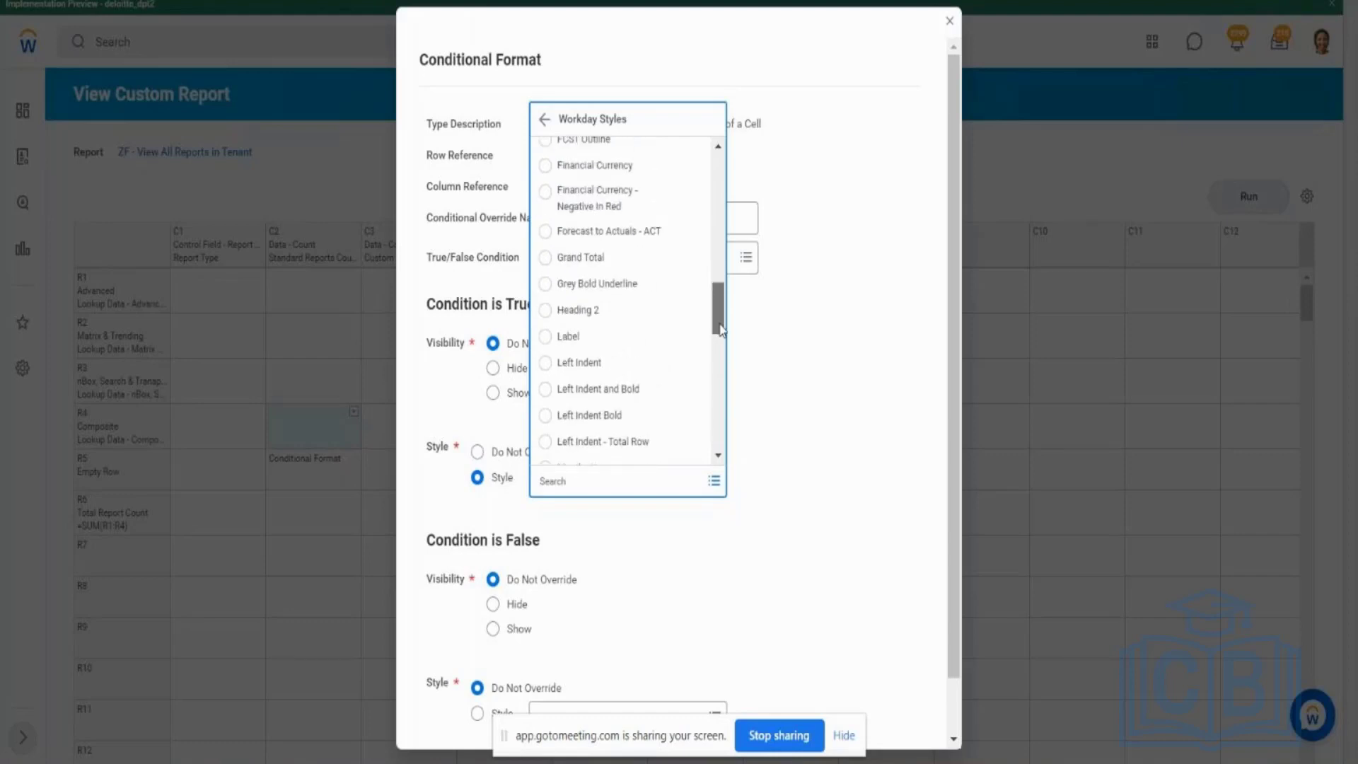
click(633, 295)
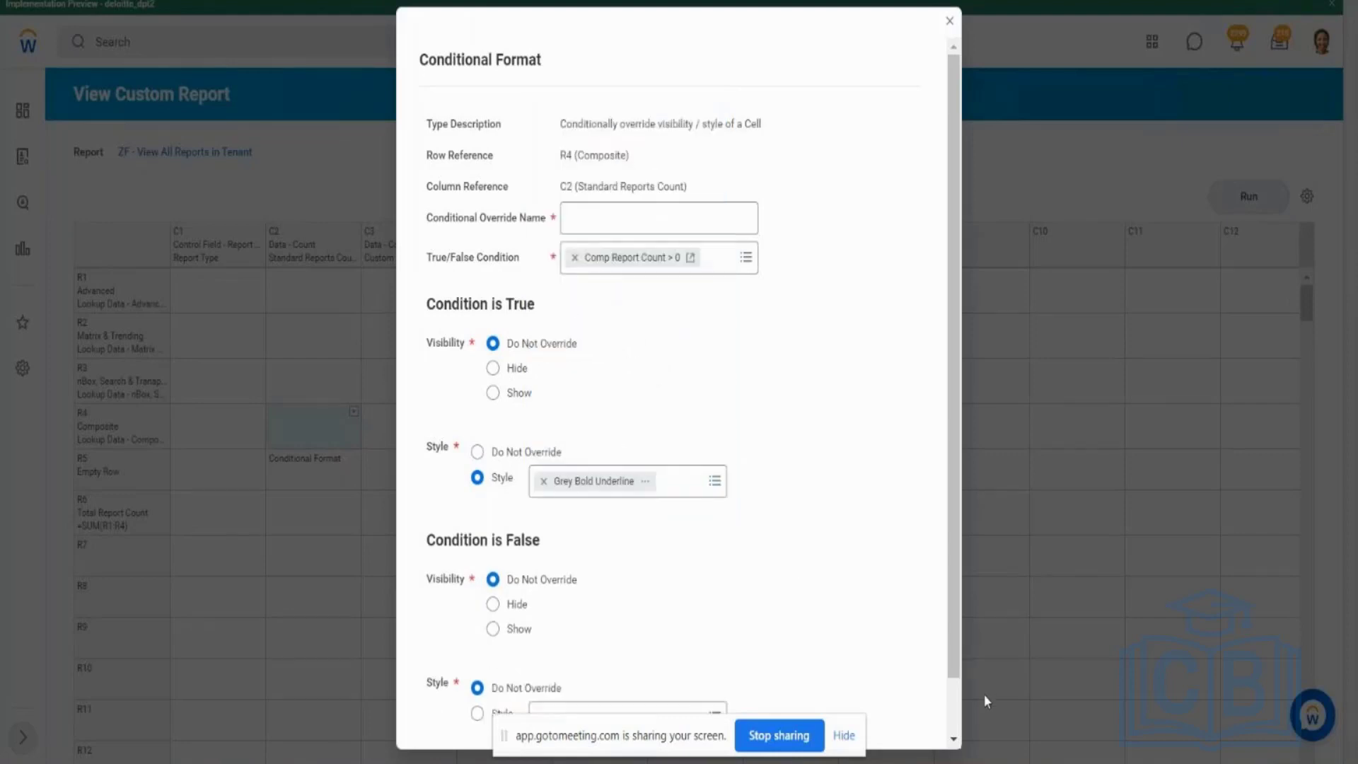
Step: Set the style for the false condition of cell R4C2's conditional format to the Workday style Left Indent Bold
scroll(955, 709, down, 2)
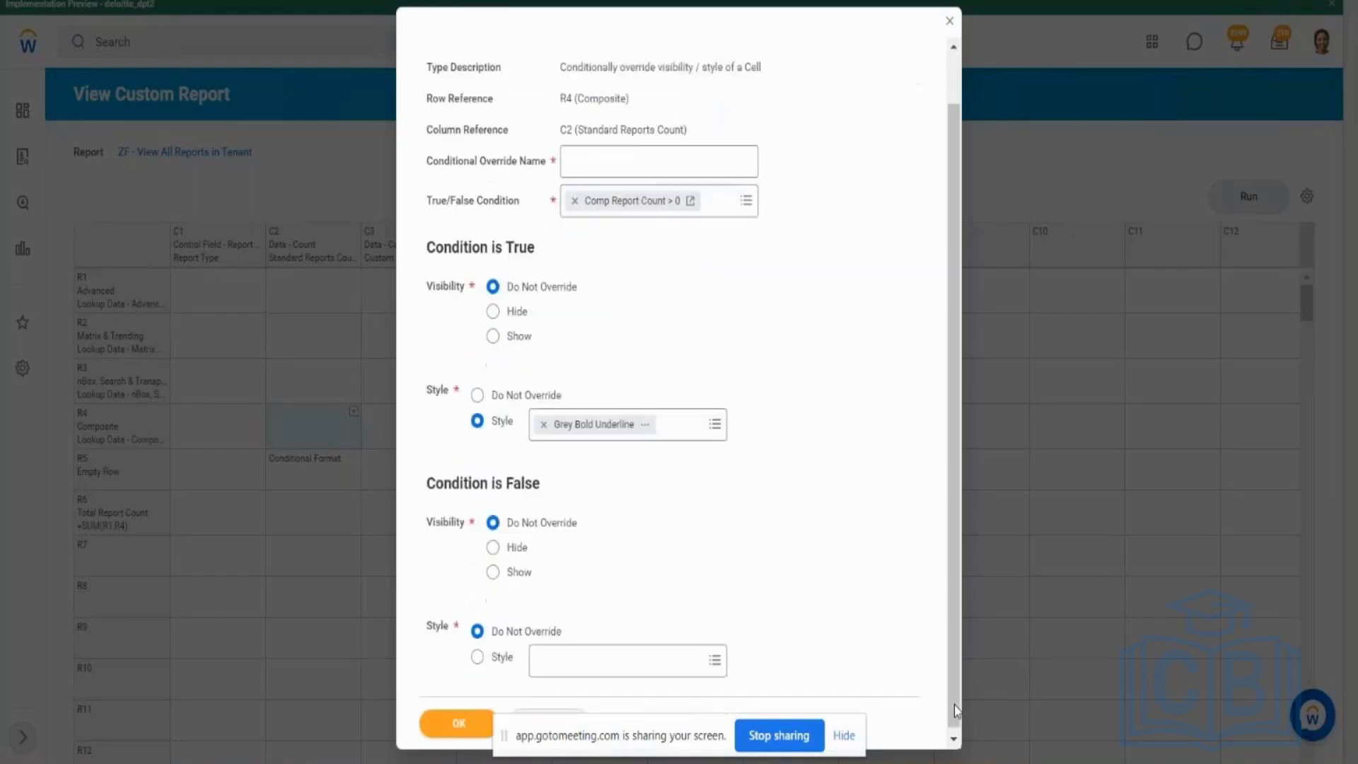
click(720, 669)
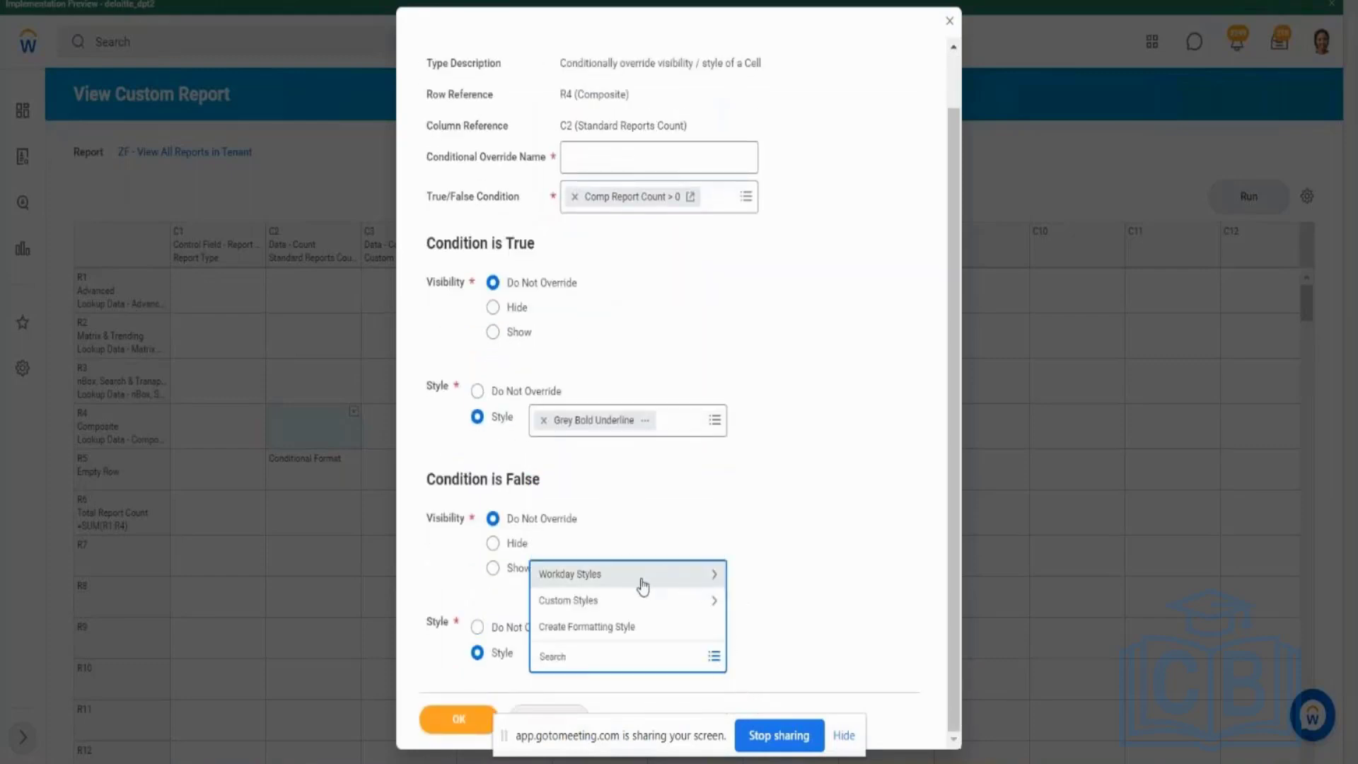
click(641, 580)
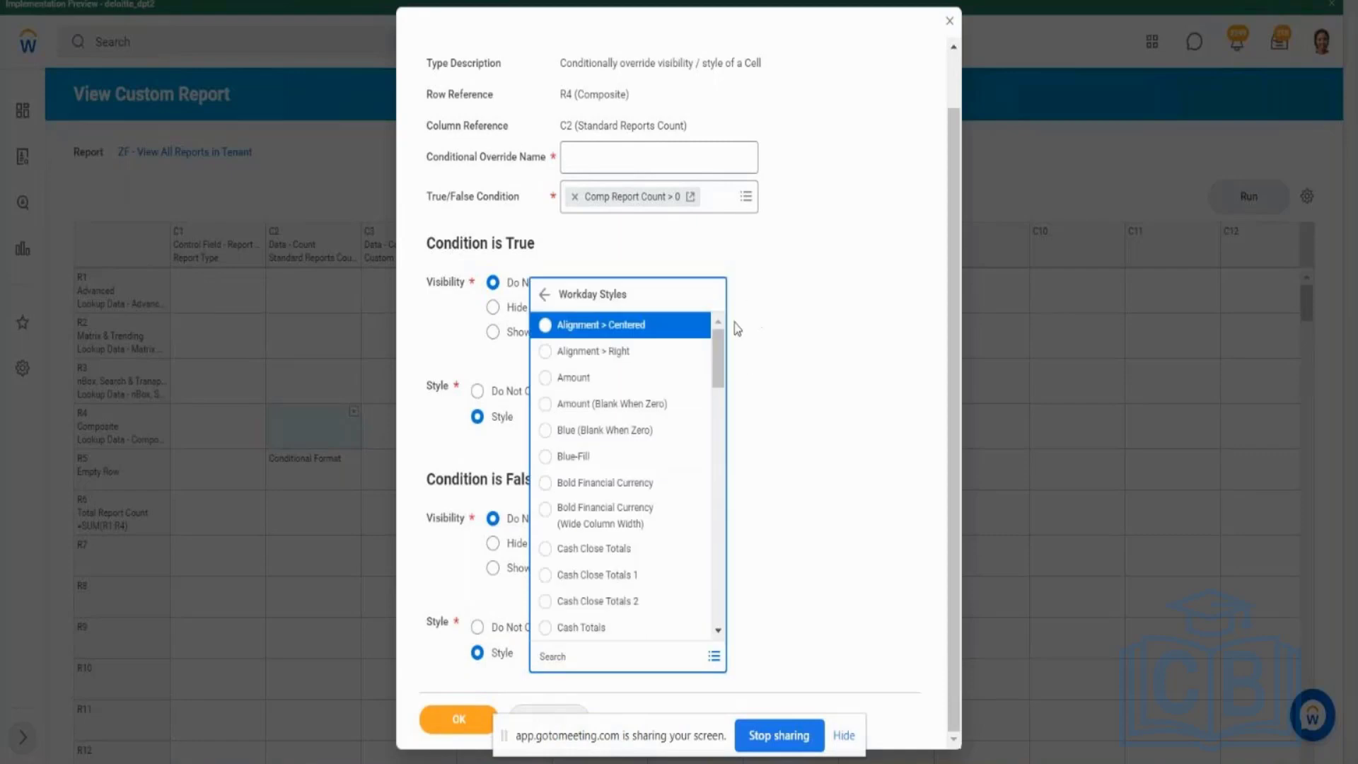
drag(723, 361, 730, 566)
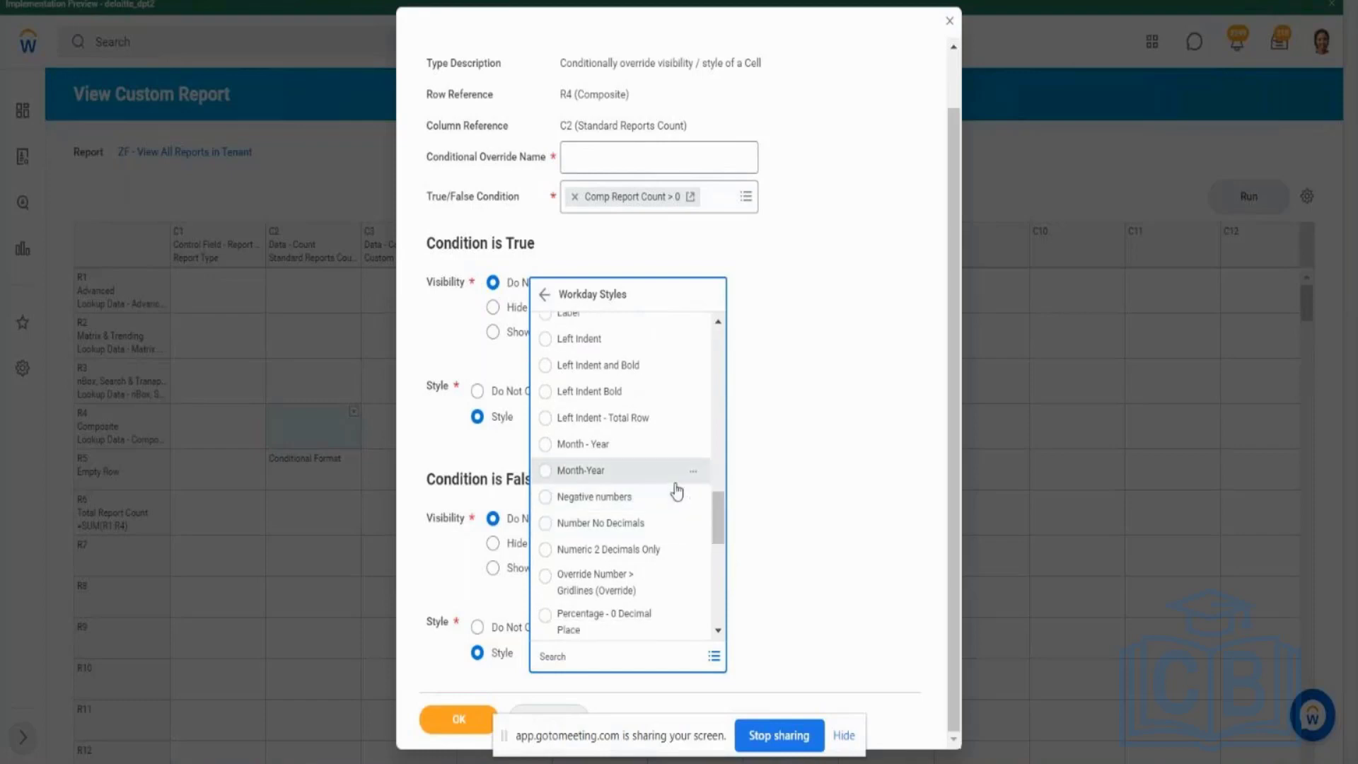
click(612, 396)
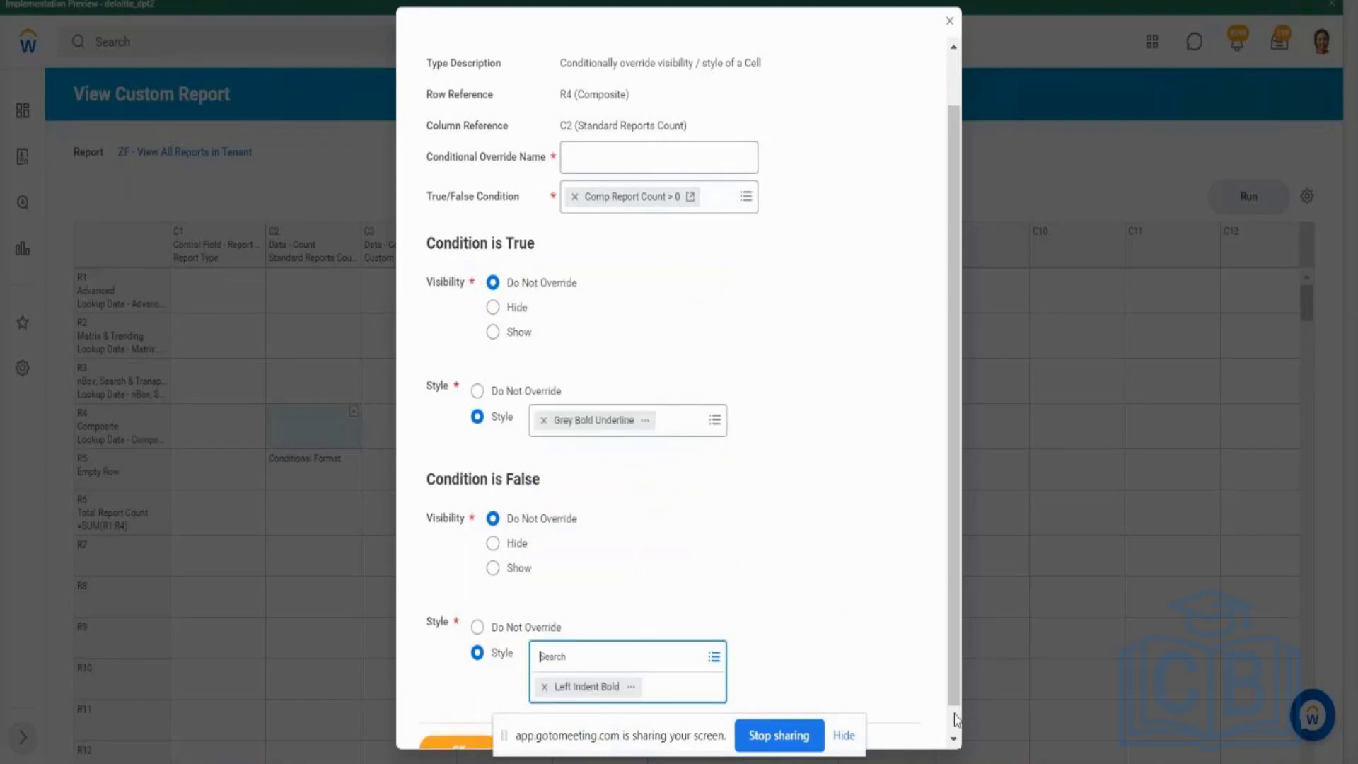
Step: Enter the copied text Comp Report Count > 0 as the conditional override name and save the conditional format
scroll(955, 715, down, 1)
click(459, 736)
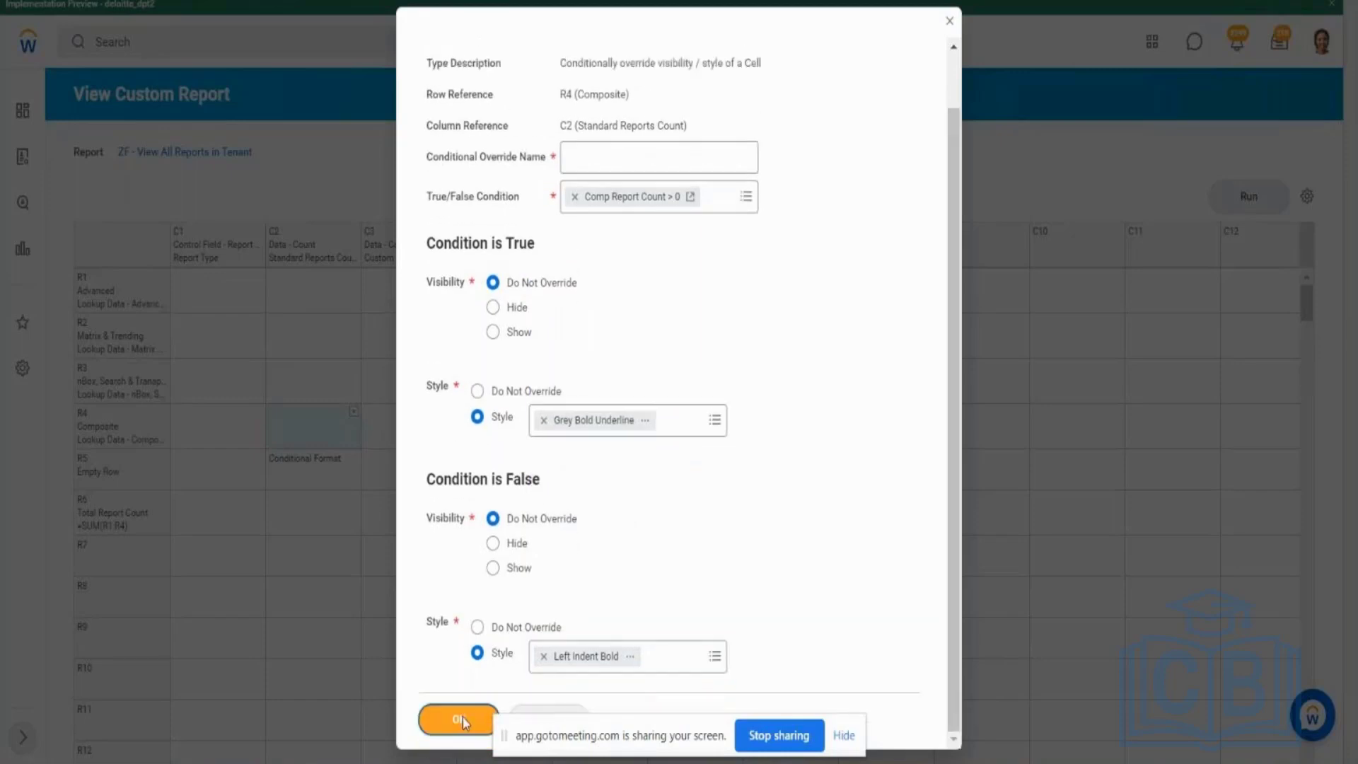
click(664, 263)
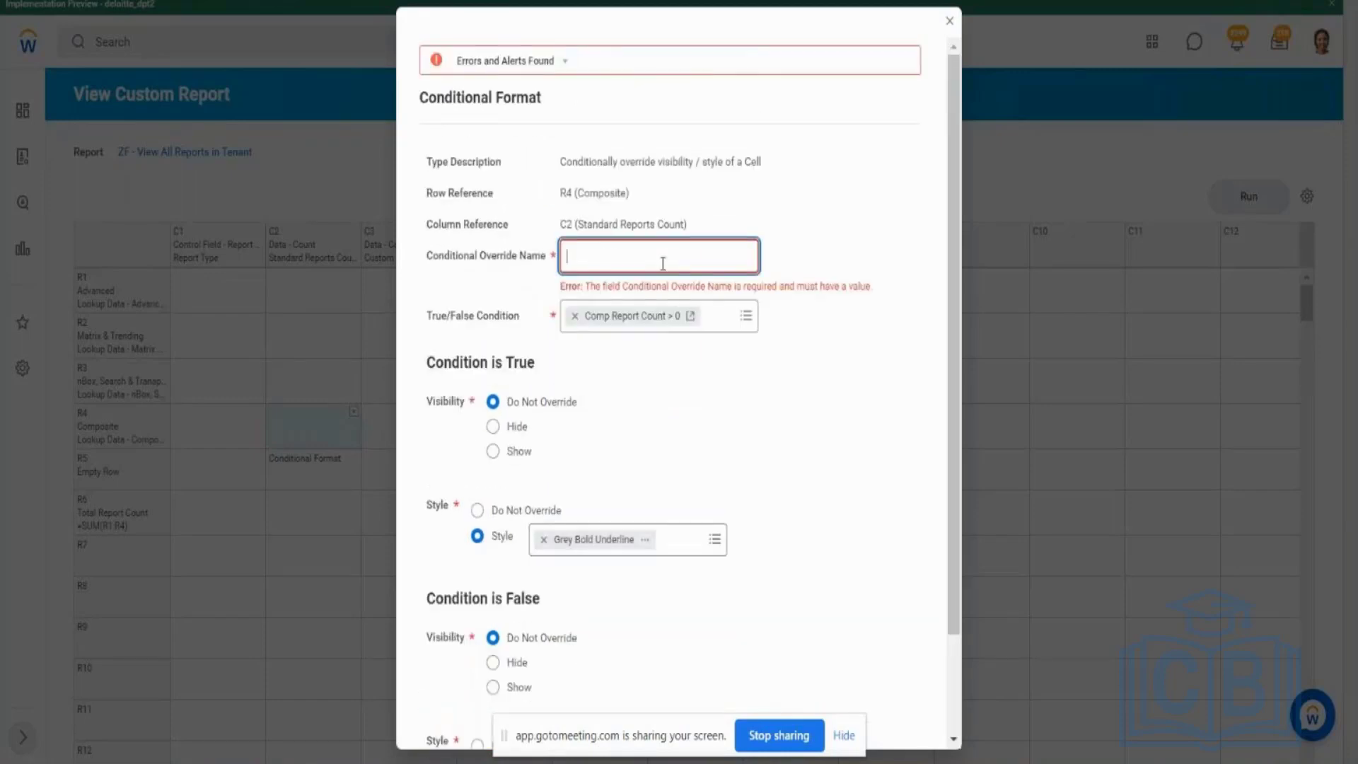
key(ctrl+v)
scroll(952, 529, down, 2)
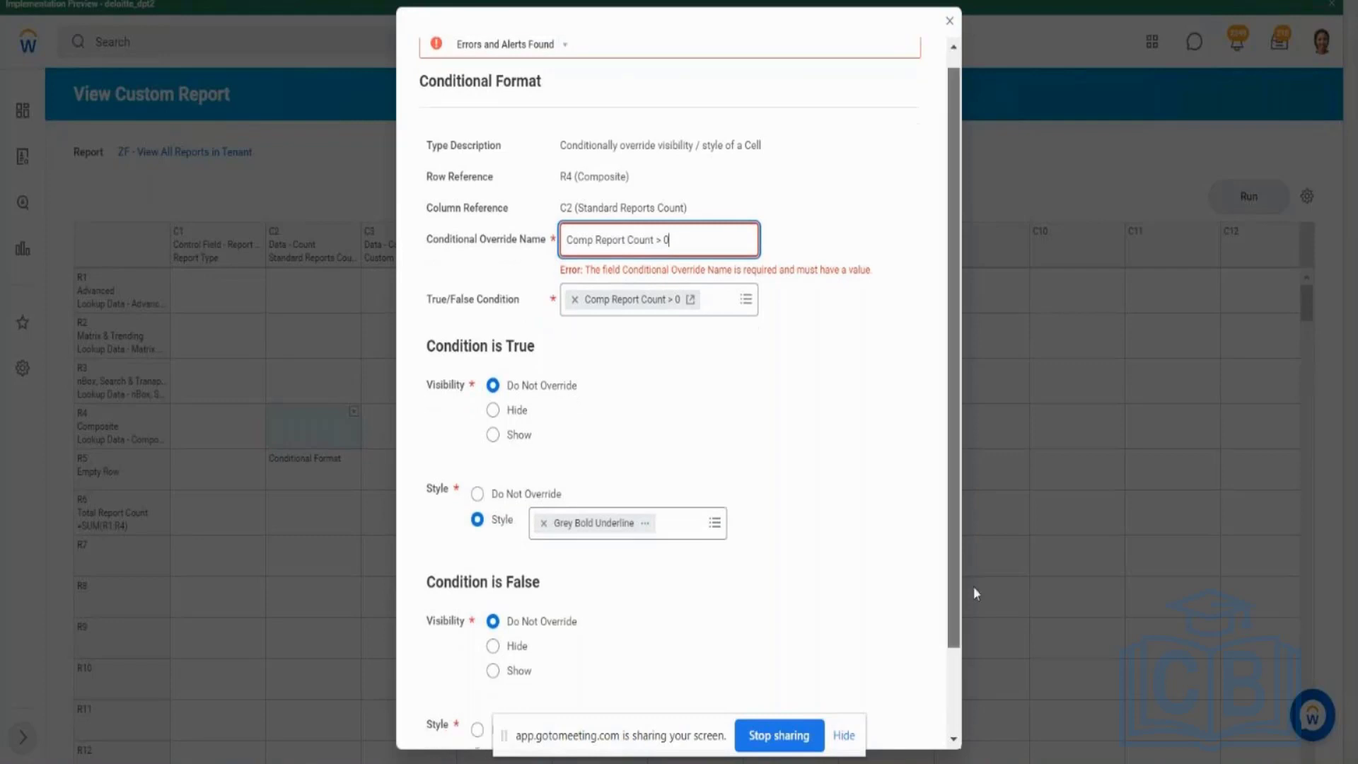
click(459, 719)
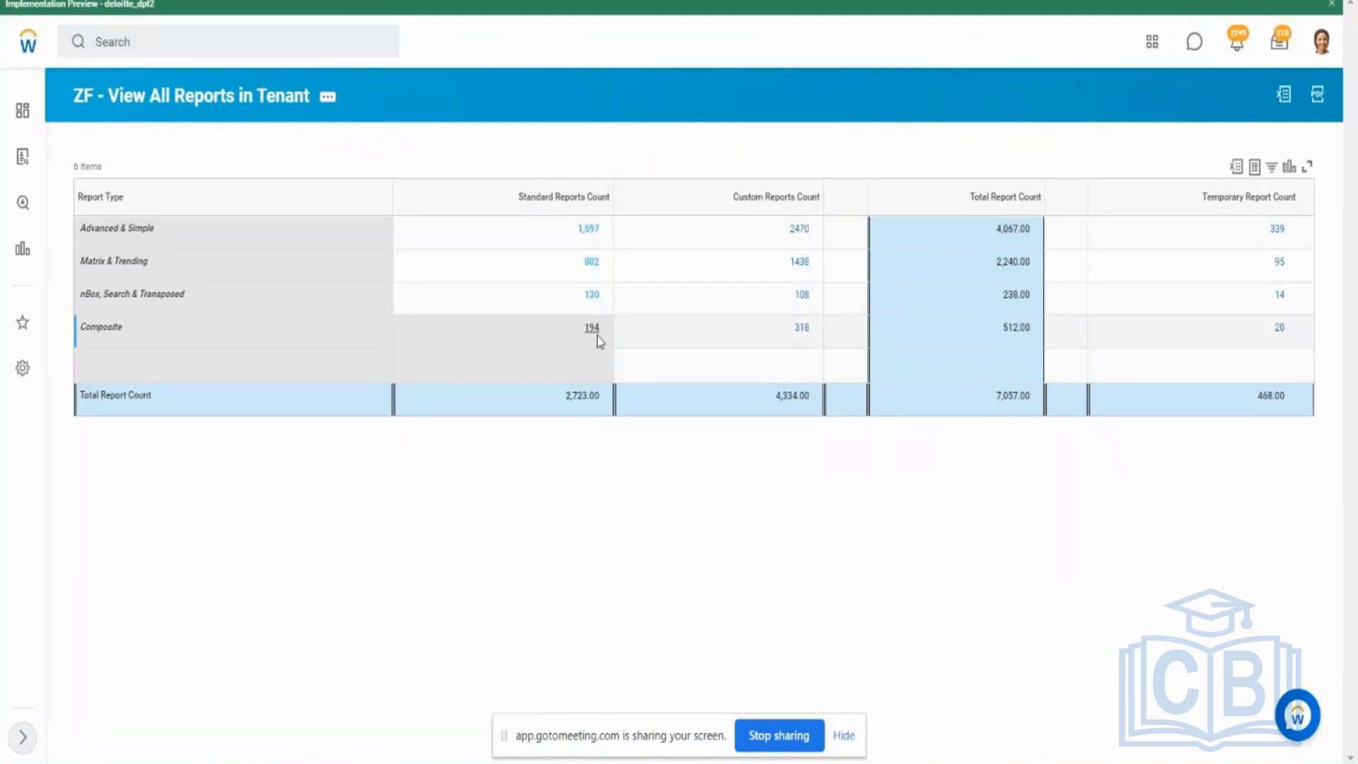
Step: Close the report output and open the conditional format of cell R4C2 for editing
key(alt+F4)
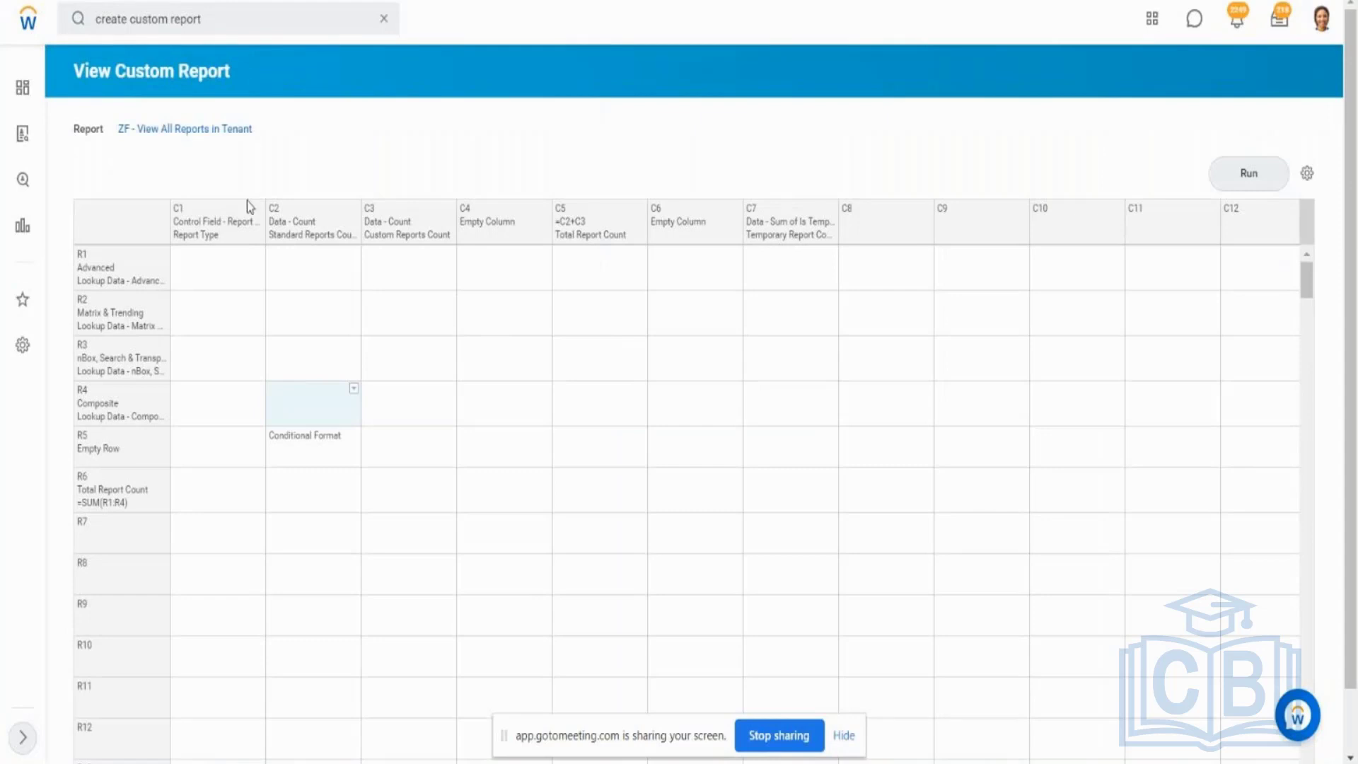
click(174, 129)
click(353, 391)
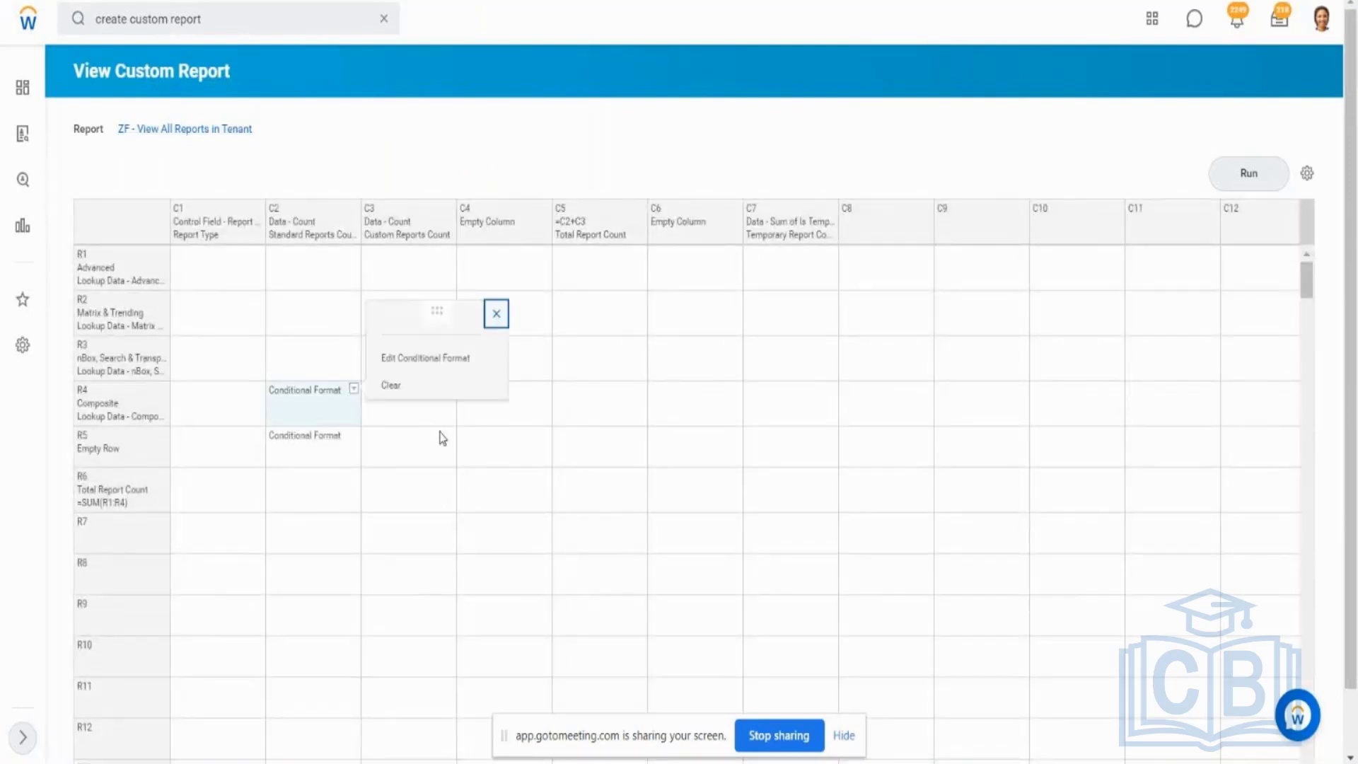
click(452, 361)
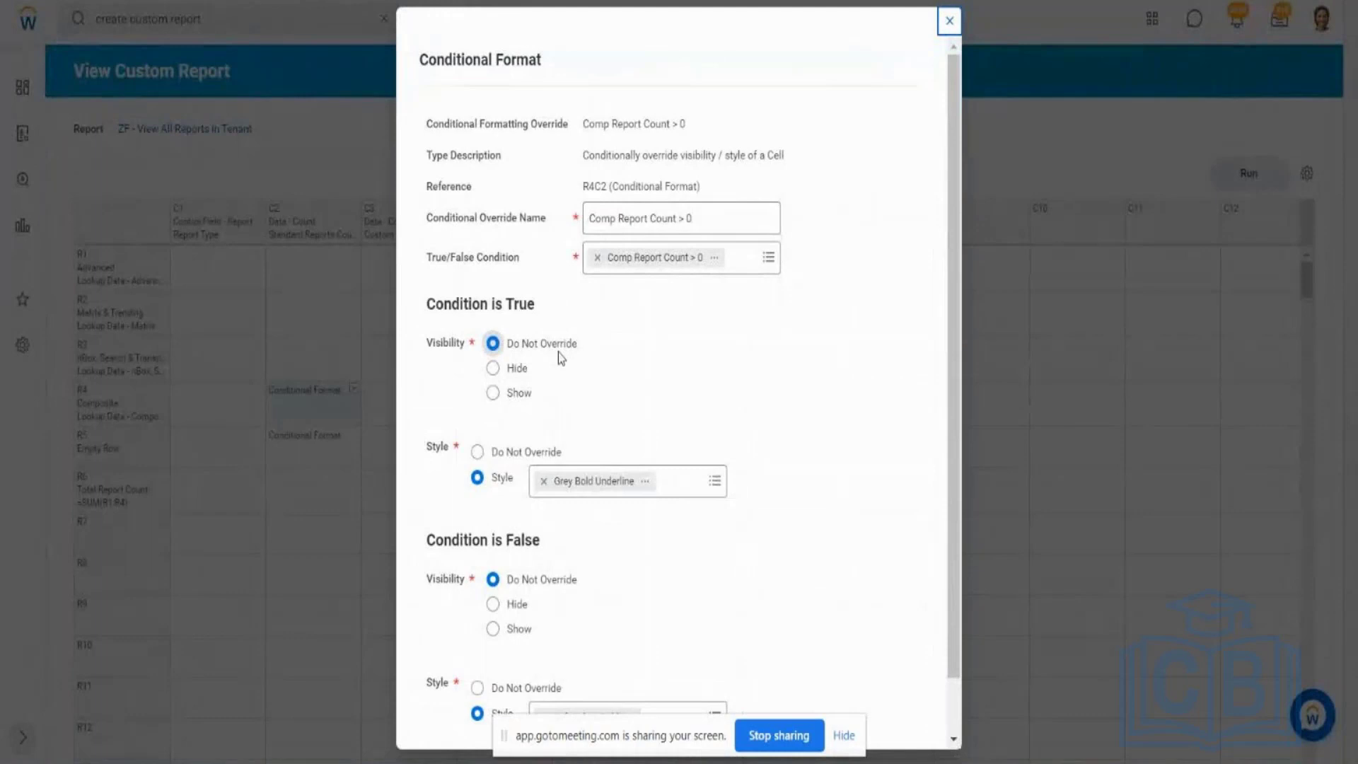
Step: Review the cell, operator and value of the Comp Report Count > 0 condition and the true and false styles, and close the conditional format
mouse_move(717, 263)
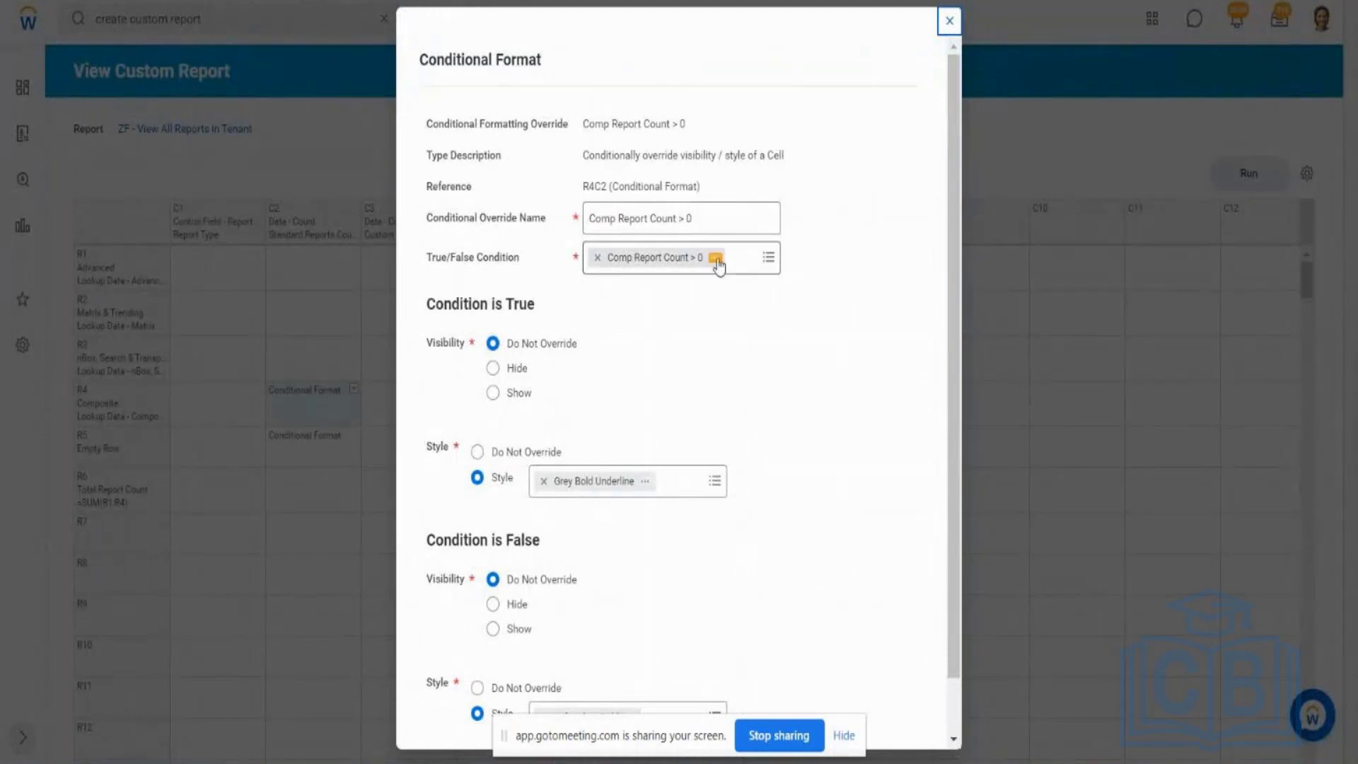
click(654, 258)
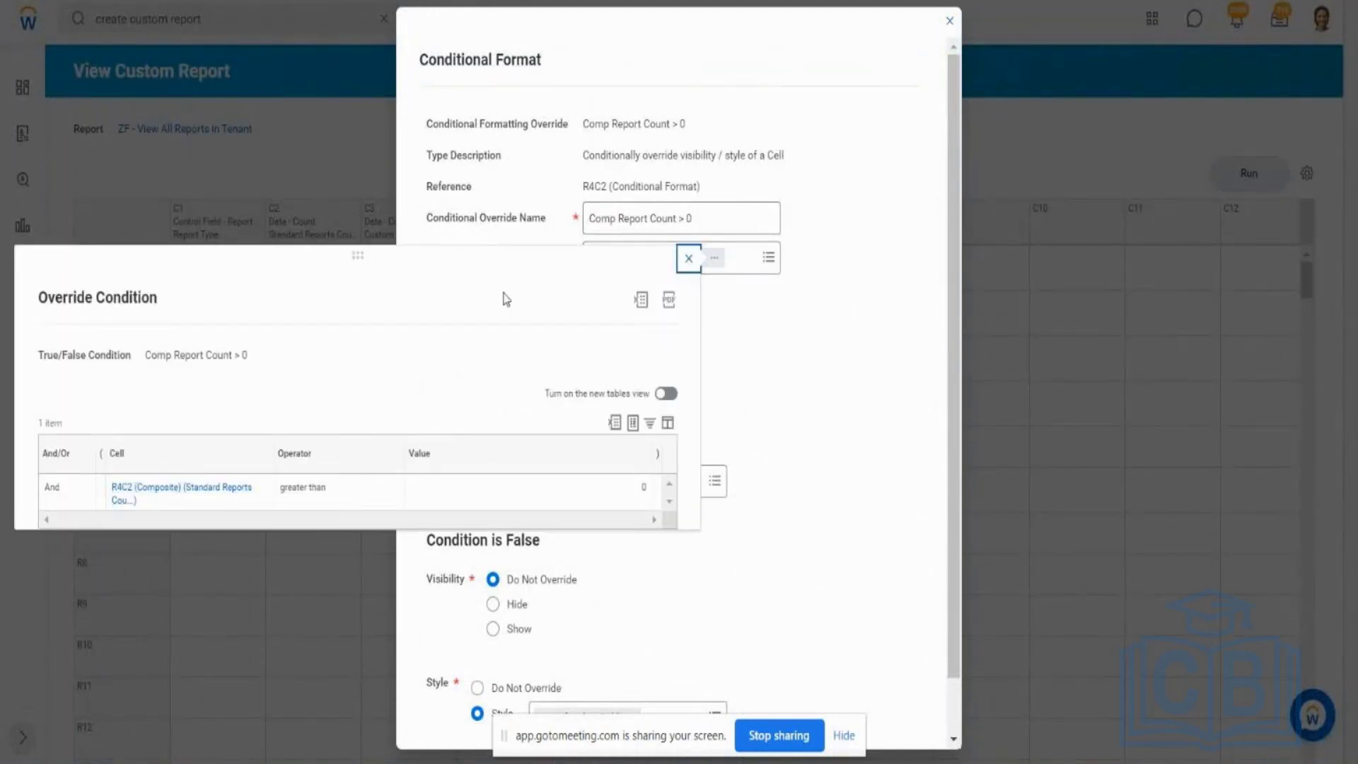
click(493, 244)
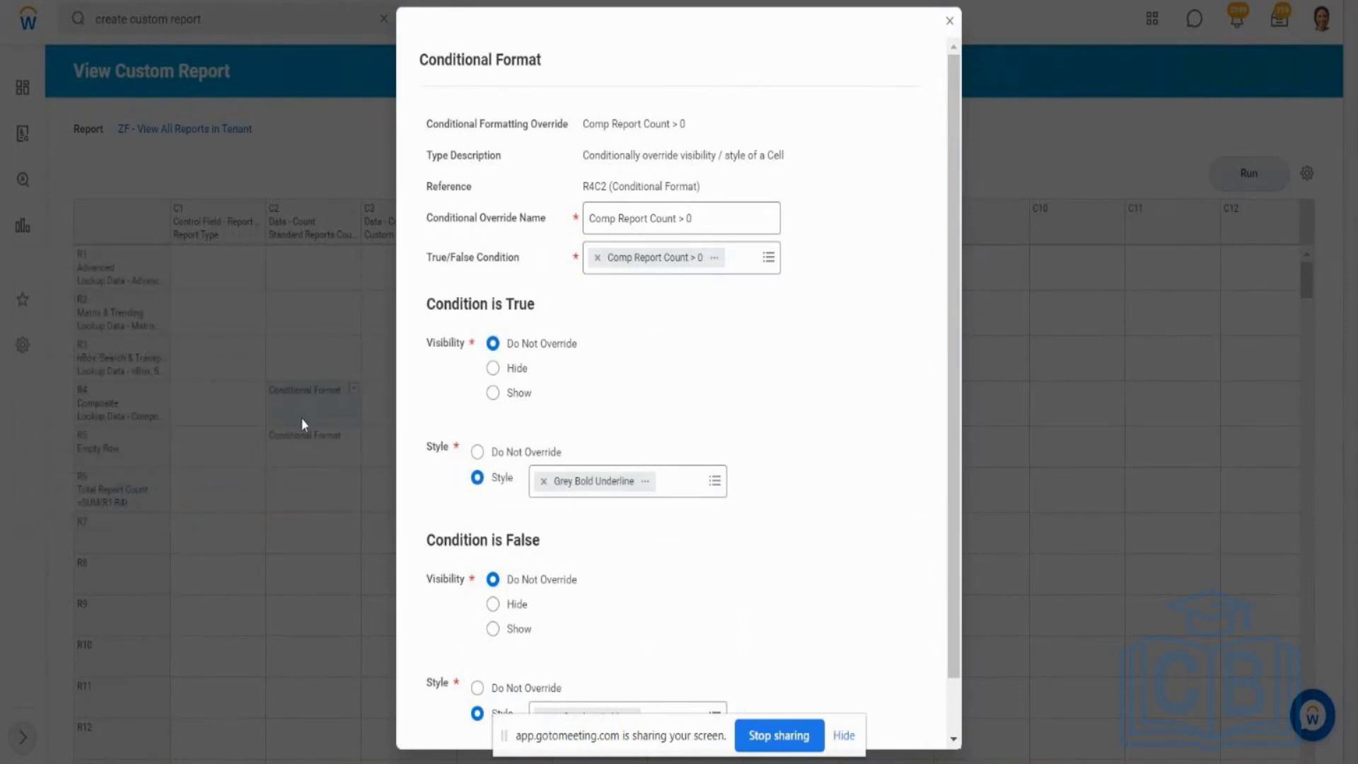
click(715, 260)
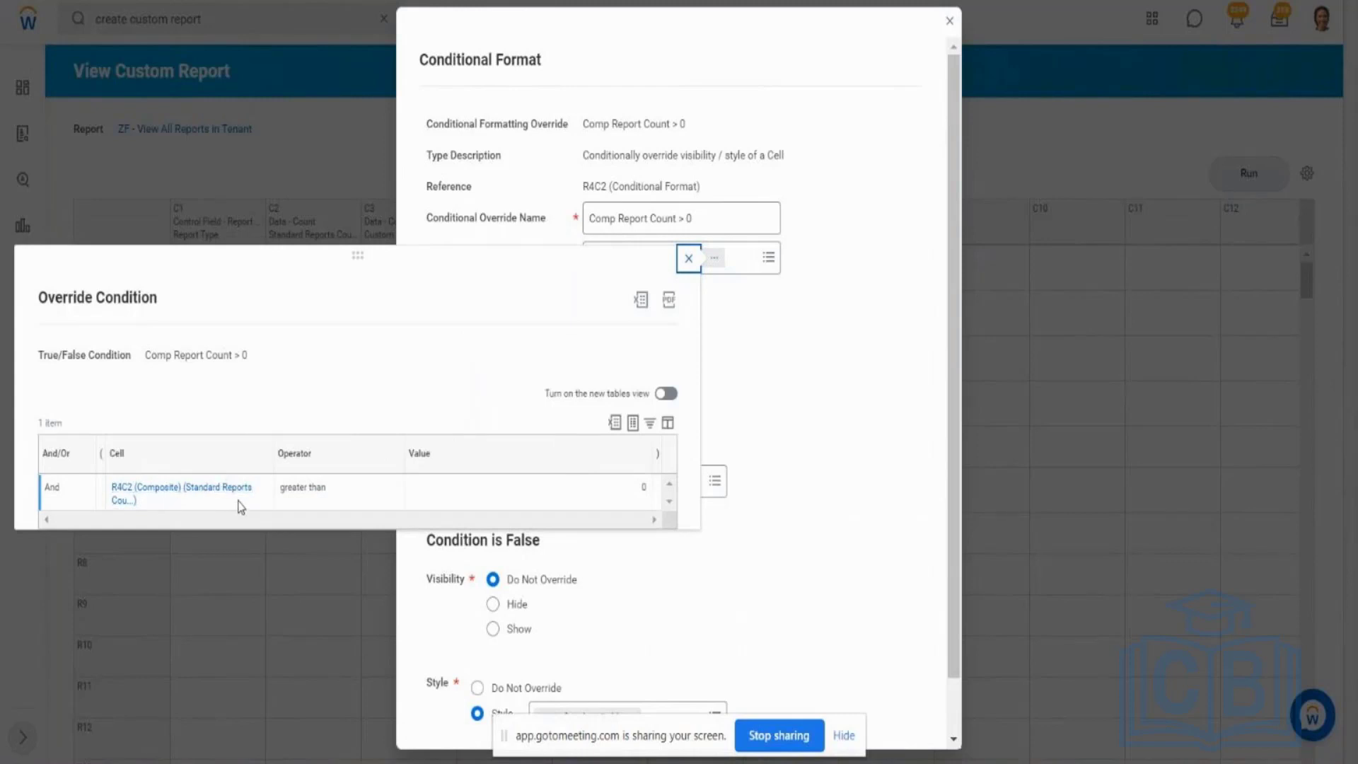
drag(339, 491, 284, 493)
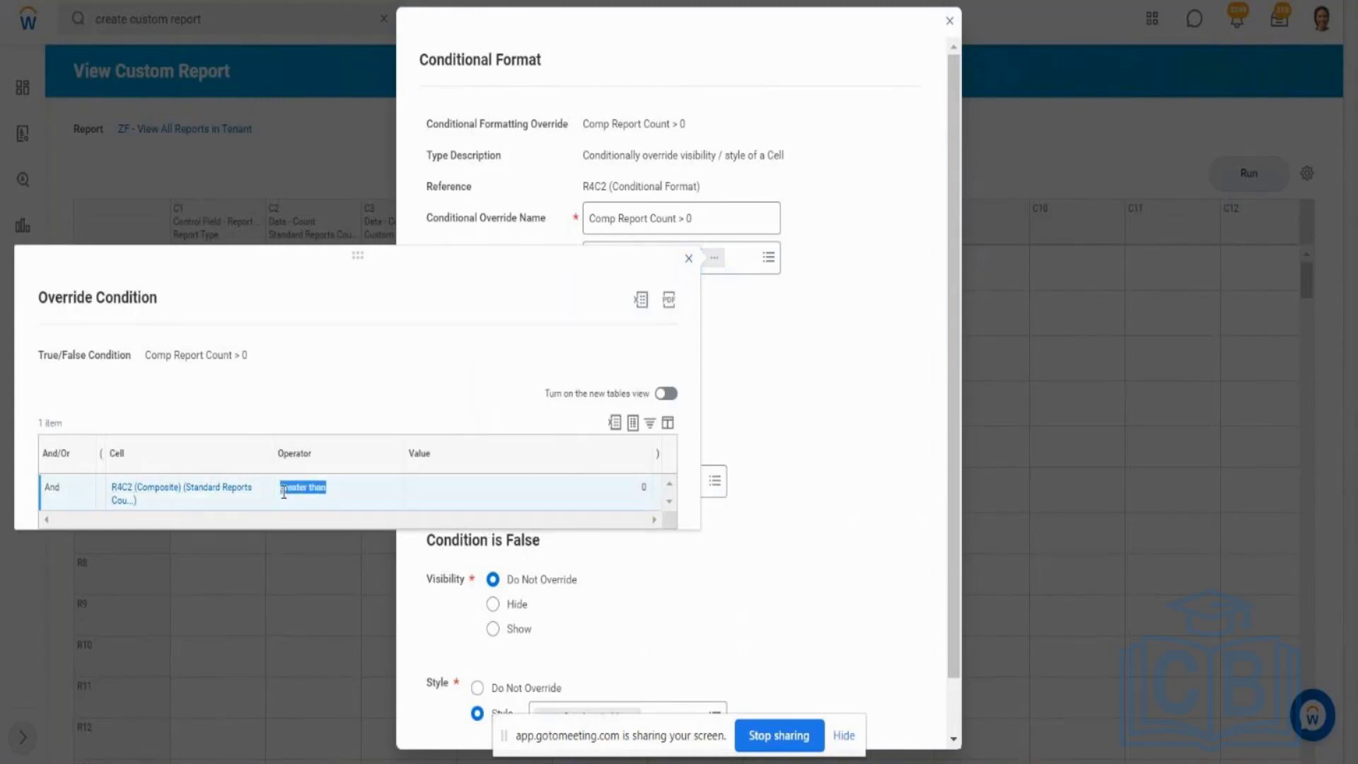
click(688, 259)
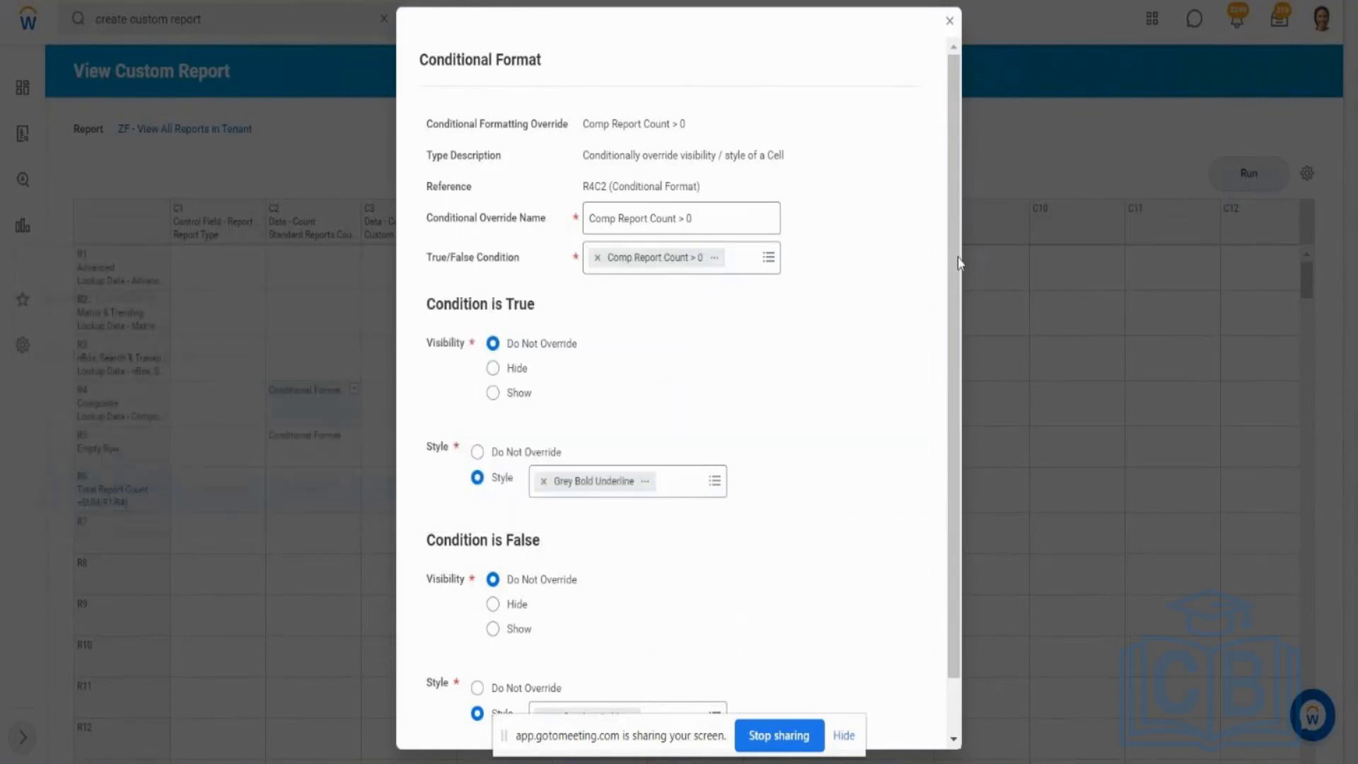
scroll(951, 313, down, 1)
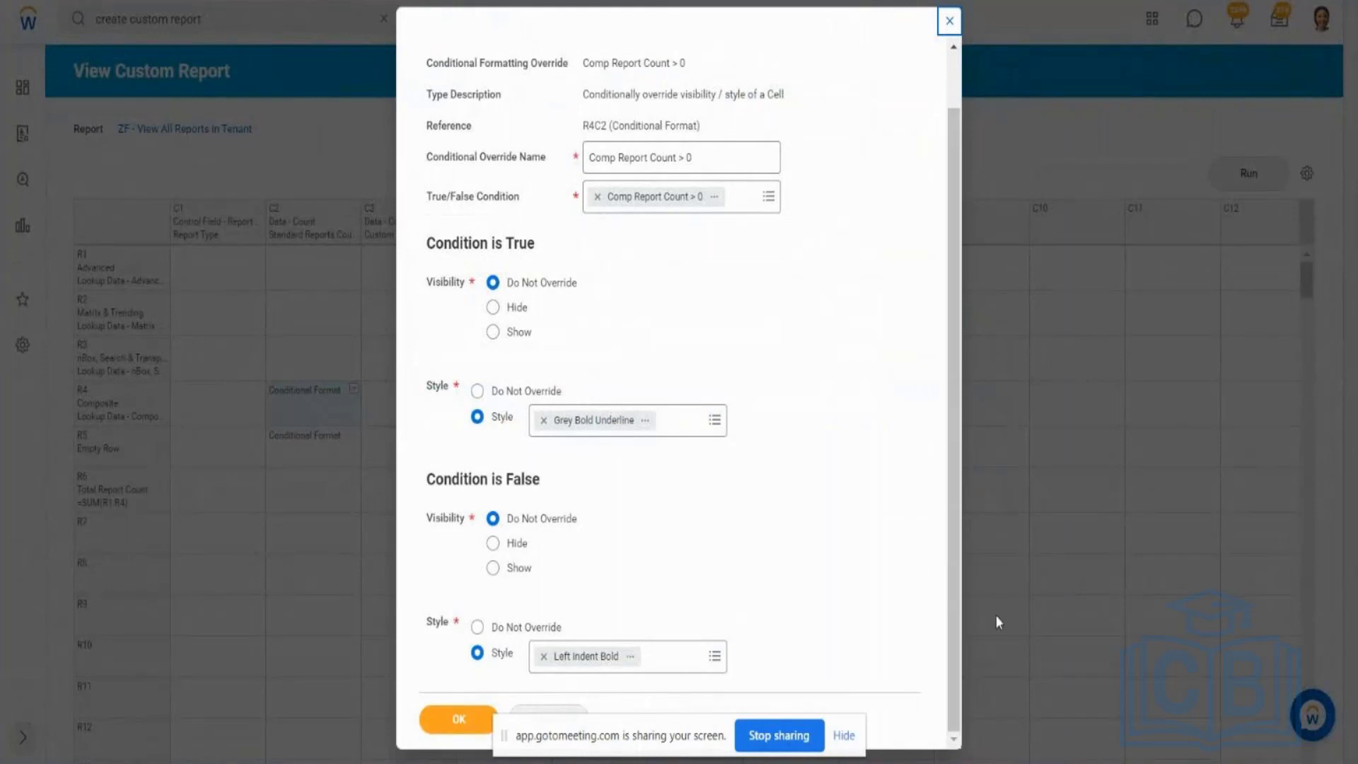
click(438, 720)
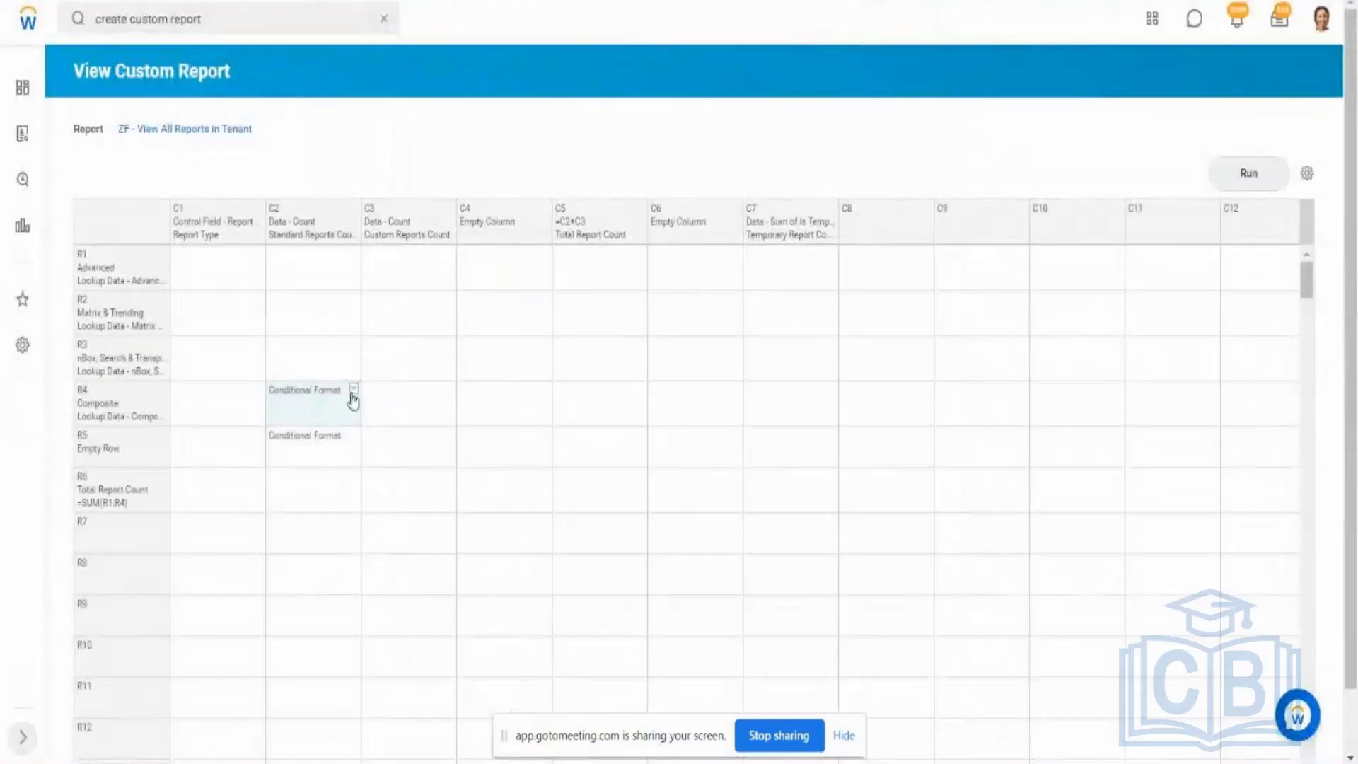
Step: Clear the conditional format from cell R4C2 together with all override components that reference it
click(354, 394)
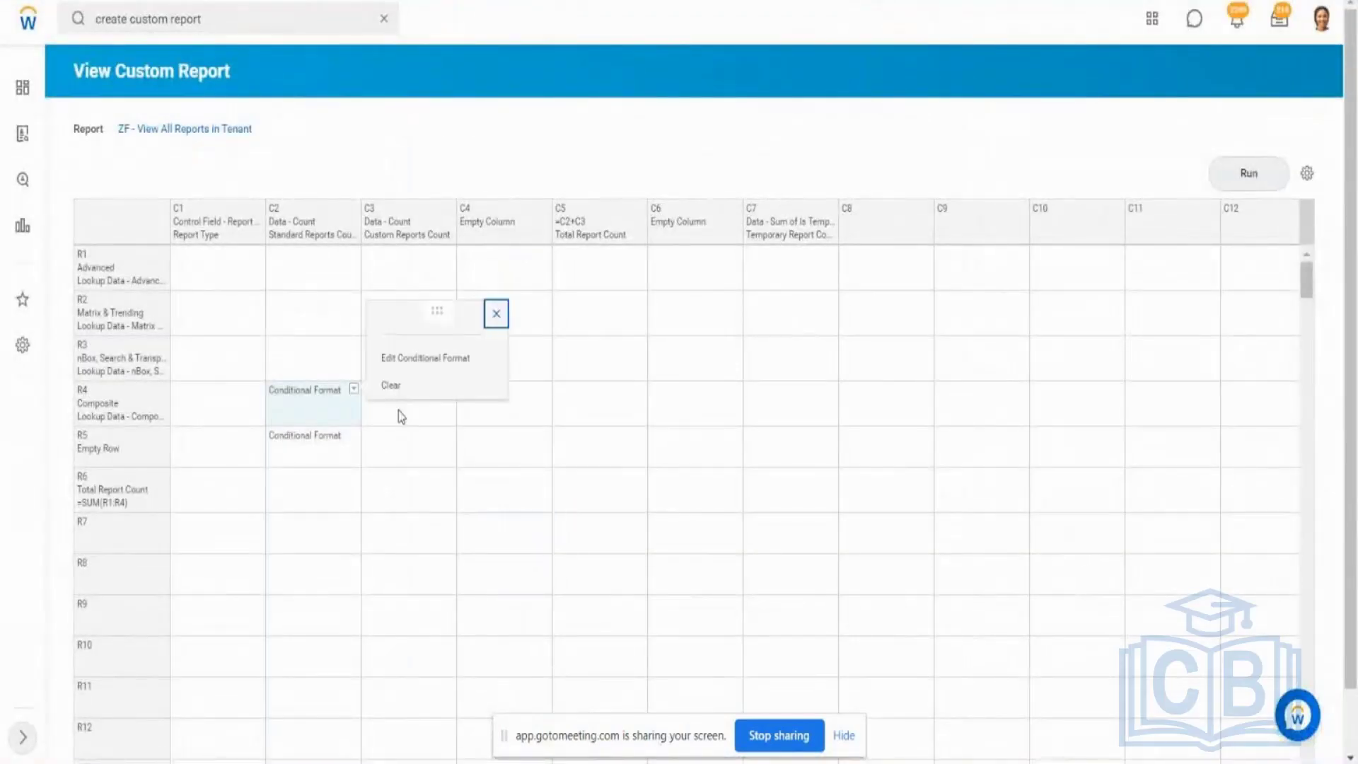
click(410, 395)
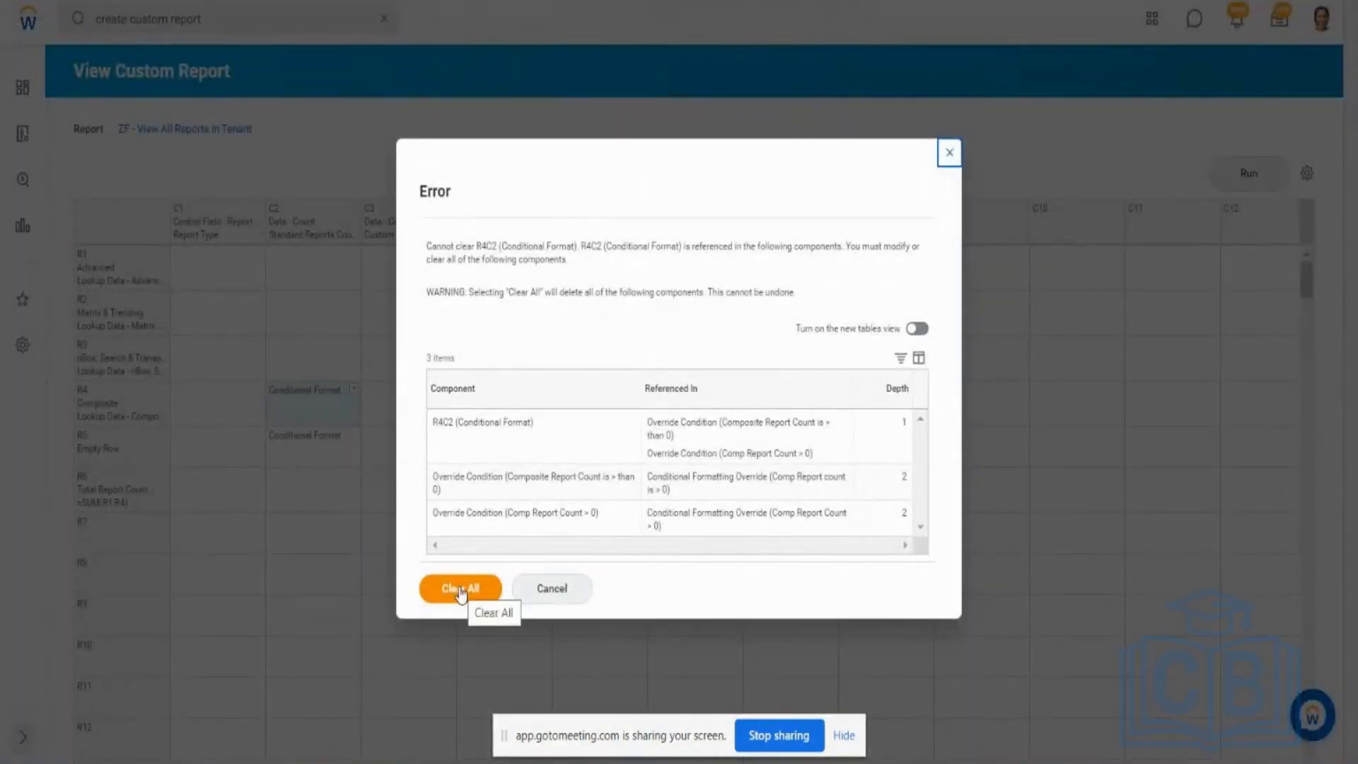
click(461, 592)
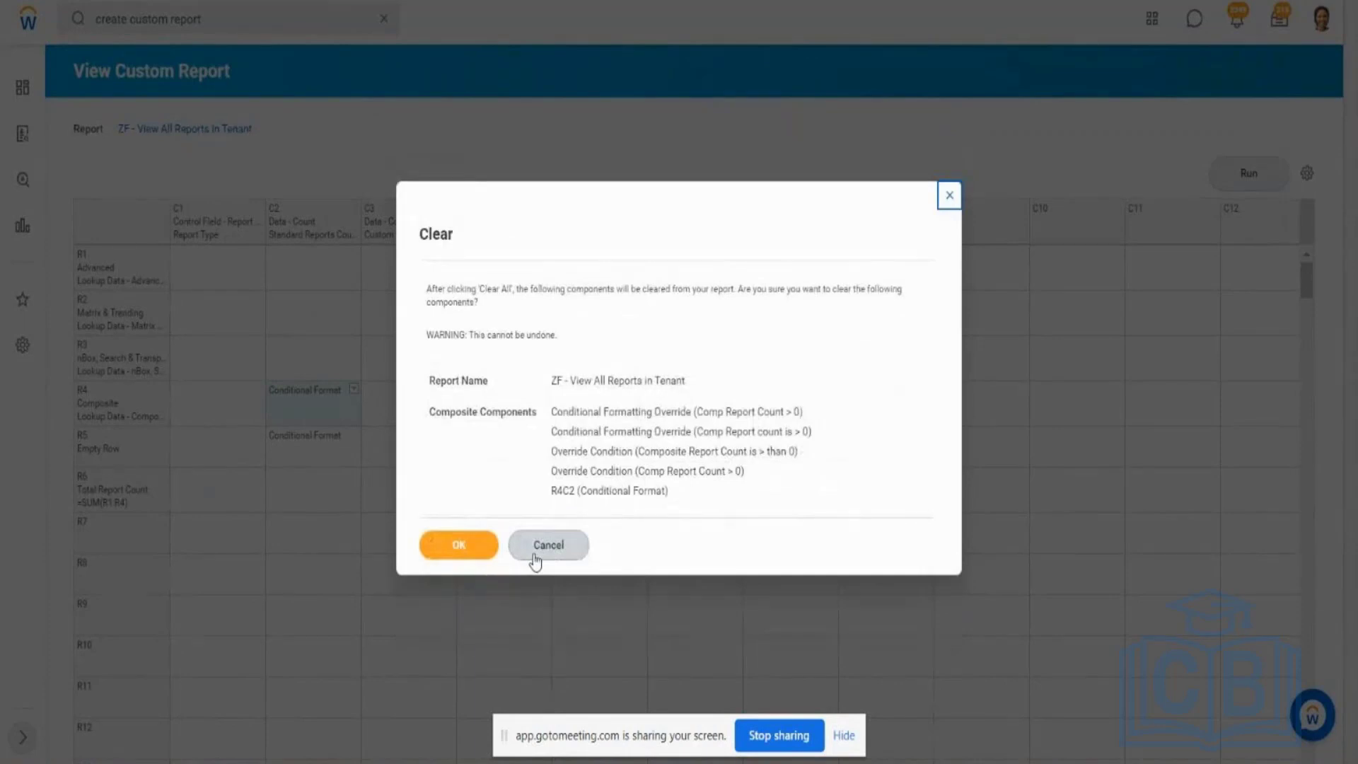
click(467, 552)
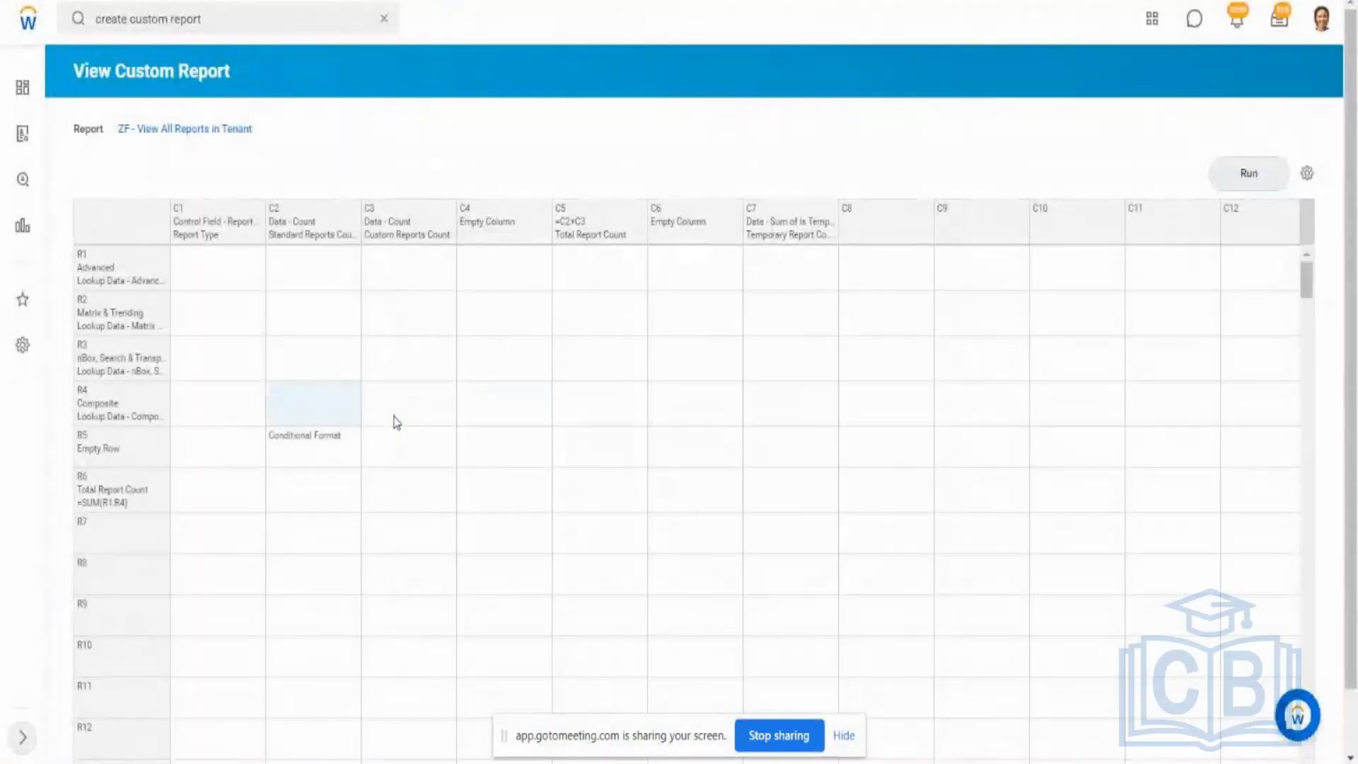
Step: Look through the Data definition form for cell R5C2 and close it without defining anything
click(334, 444)
mouse_move(352, 439)
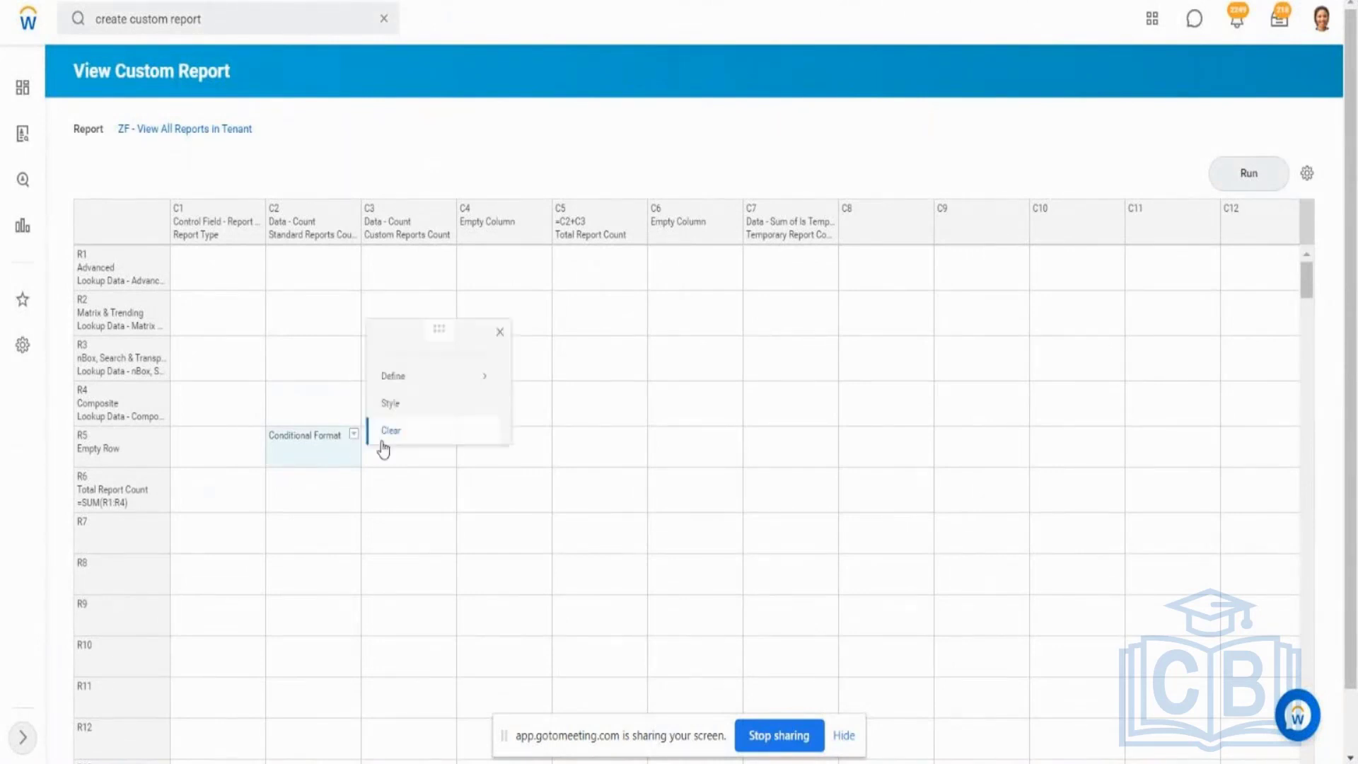
mouse_move(415, 385)
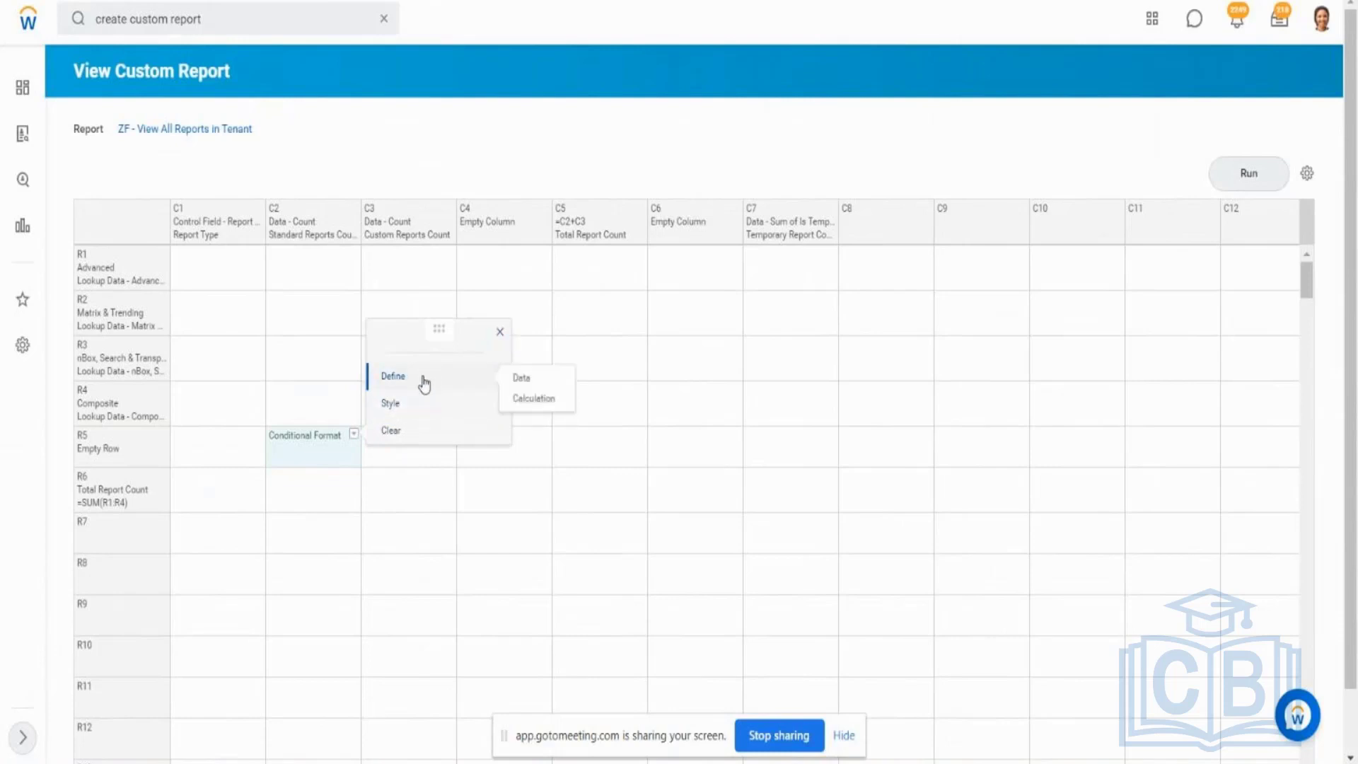
key(Escape)
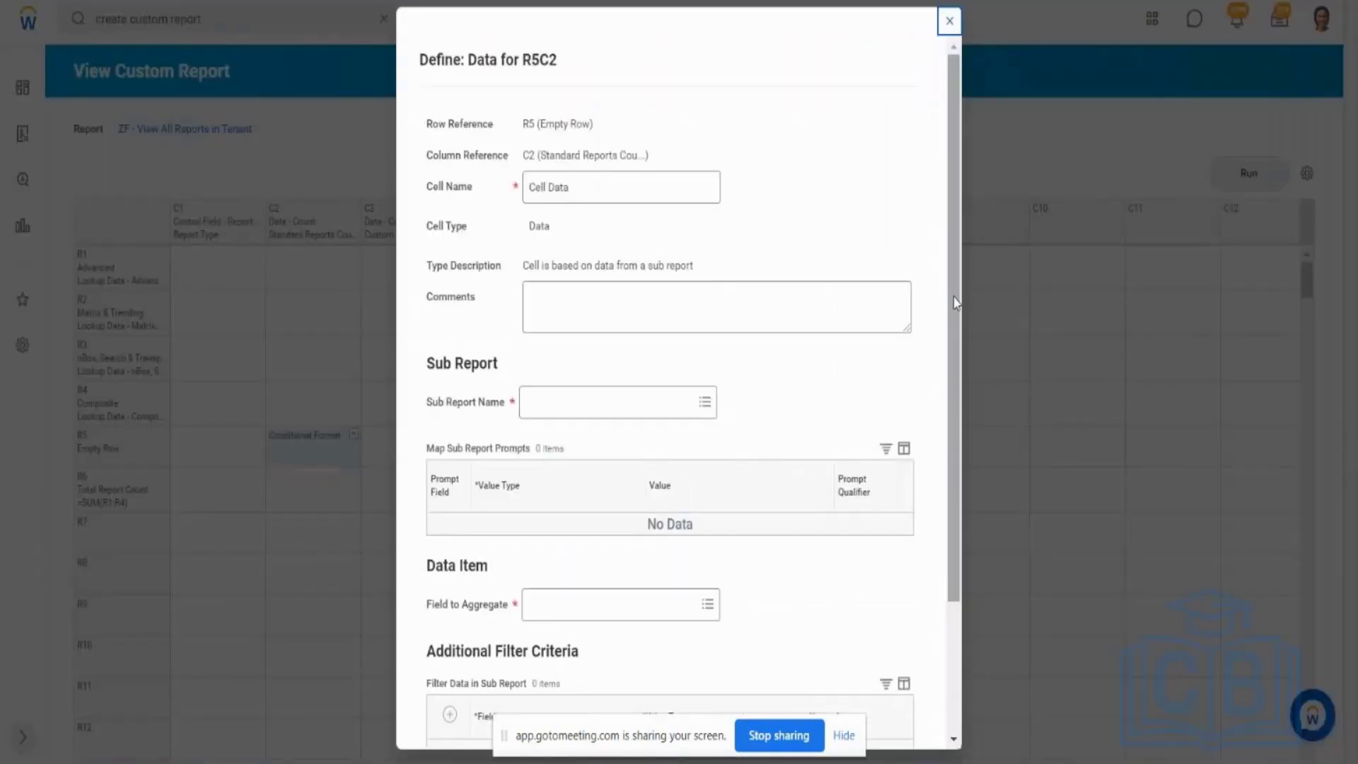
drag(955, 304, 966, 454)
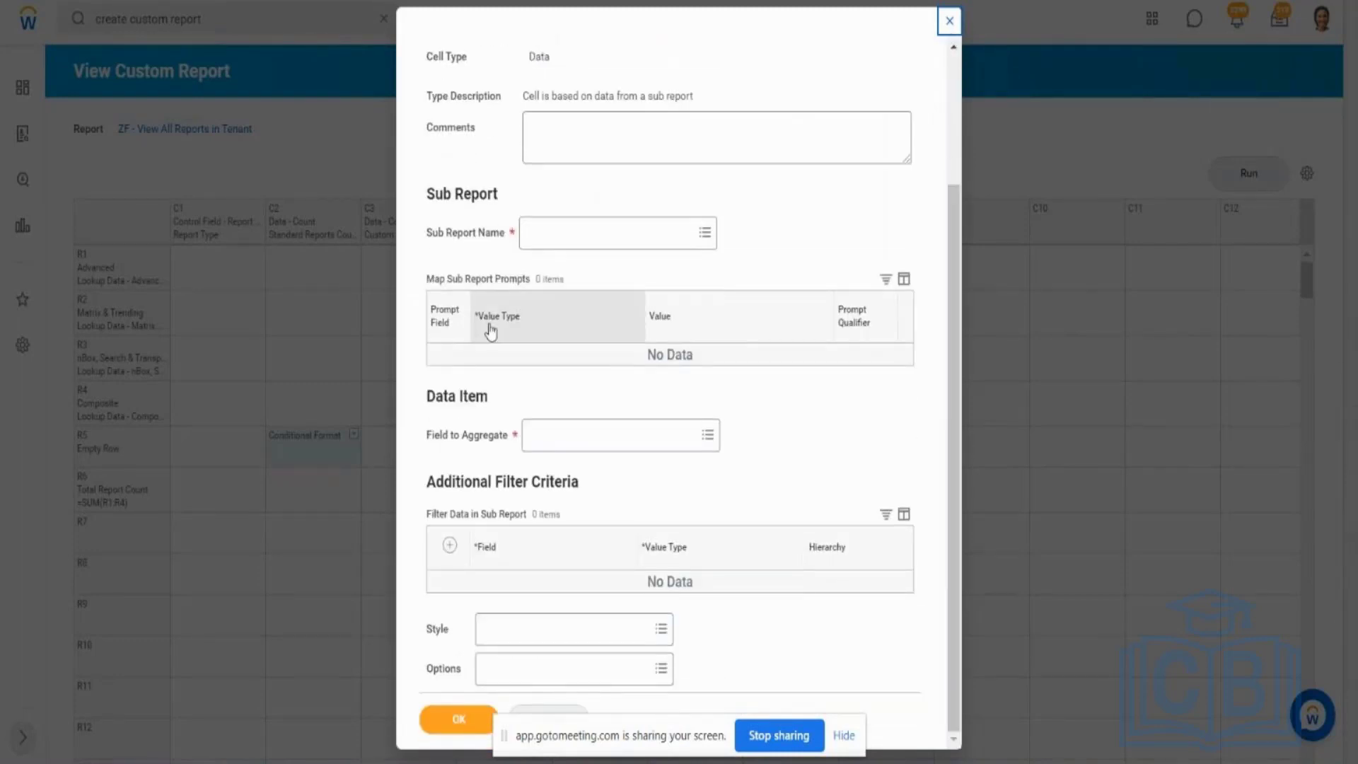
key(Escape)
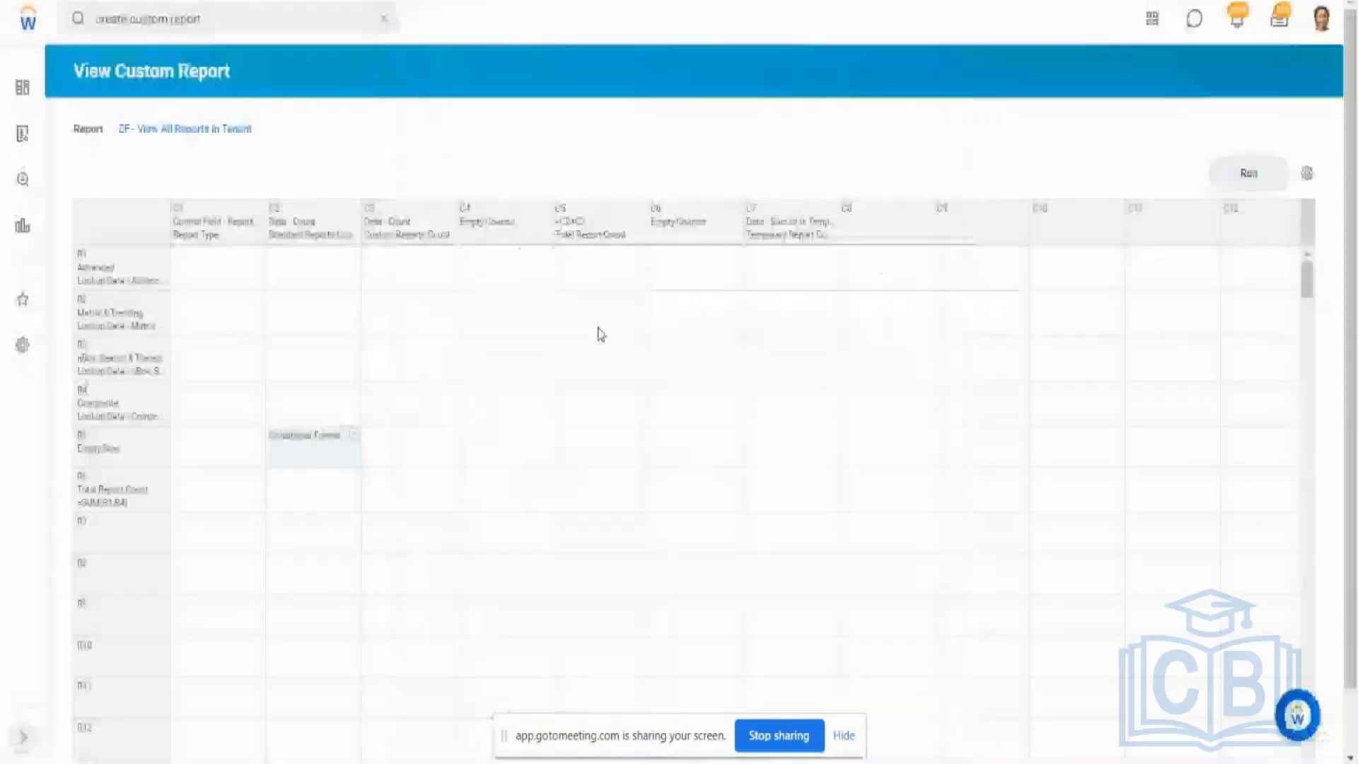
Step: Clear the conditional format override from cell R5C2 and confirm the clearing
click(353, 437)
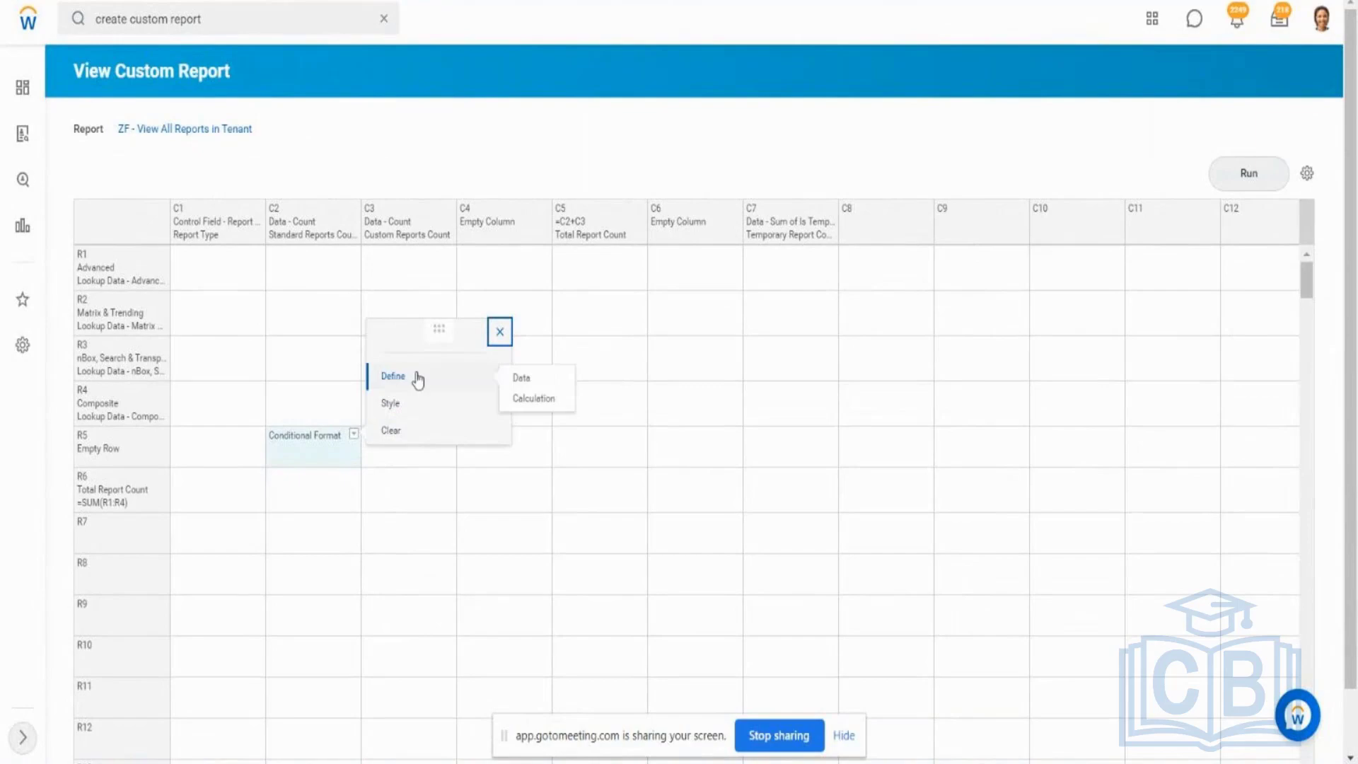
click(389, 431)
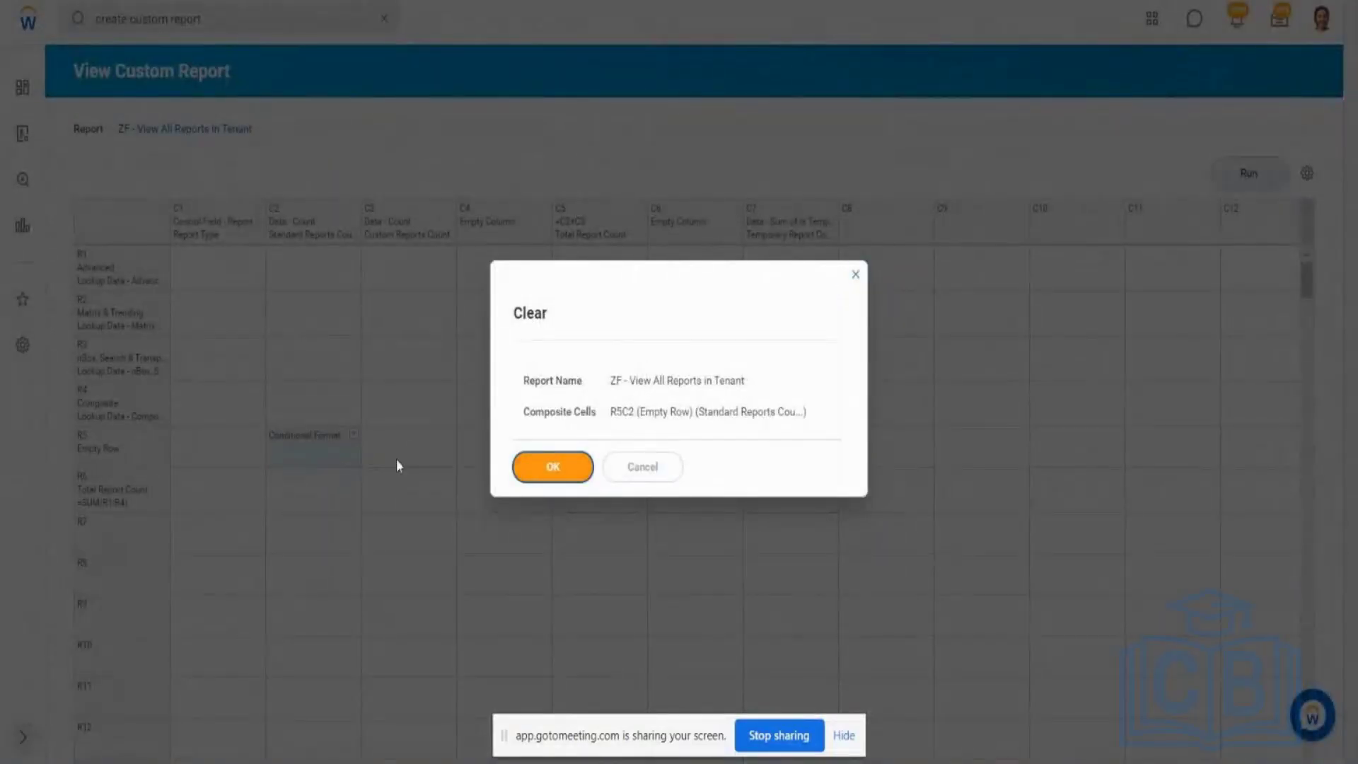
click(552, 466)
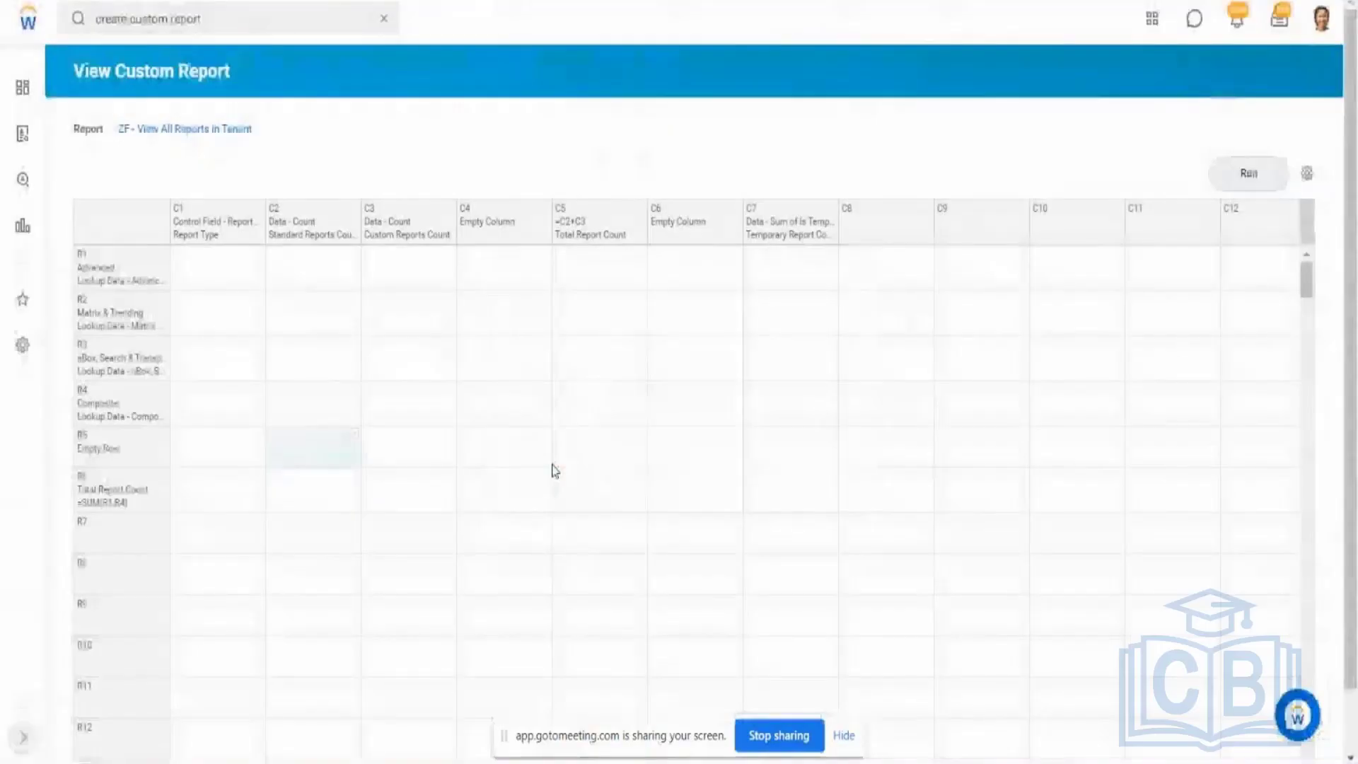
Step: Check the existing override conditions offered for a new conditional format on cell R5C2, and close the form without defining anything
mouse_move(350, 444)
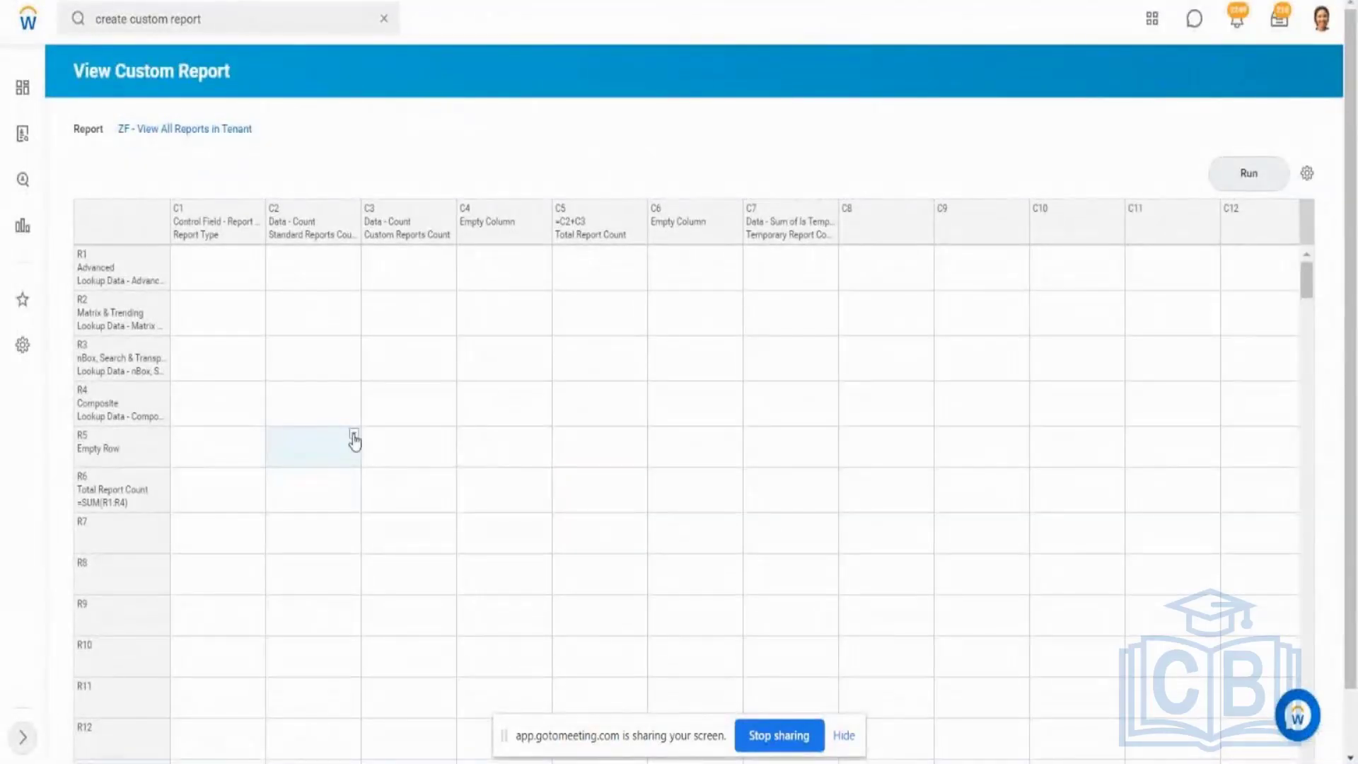
mouse_move(429, 383)
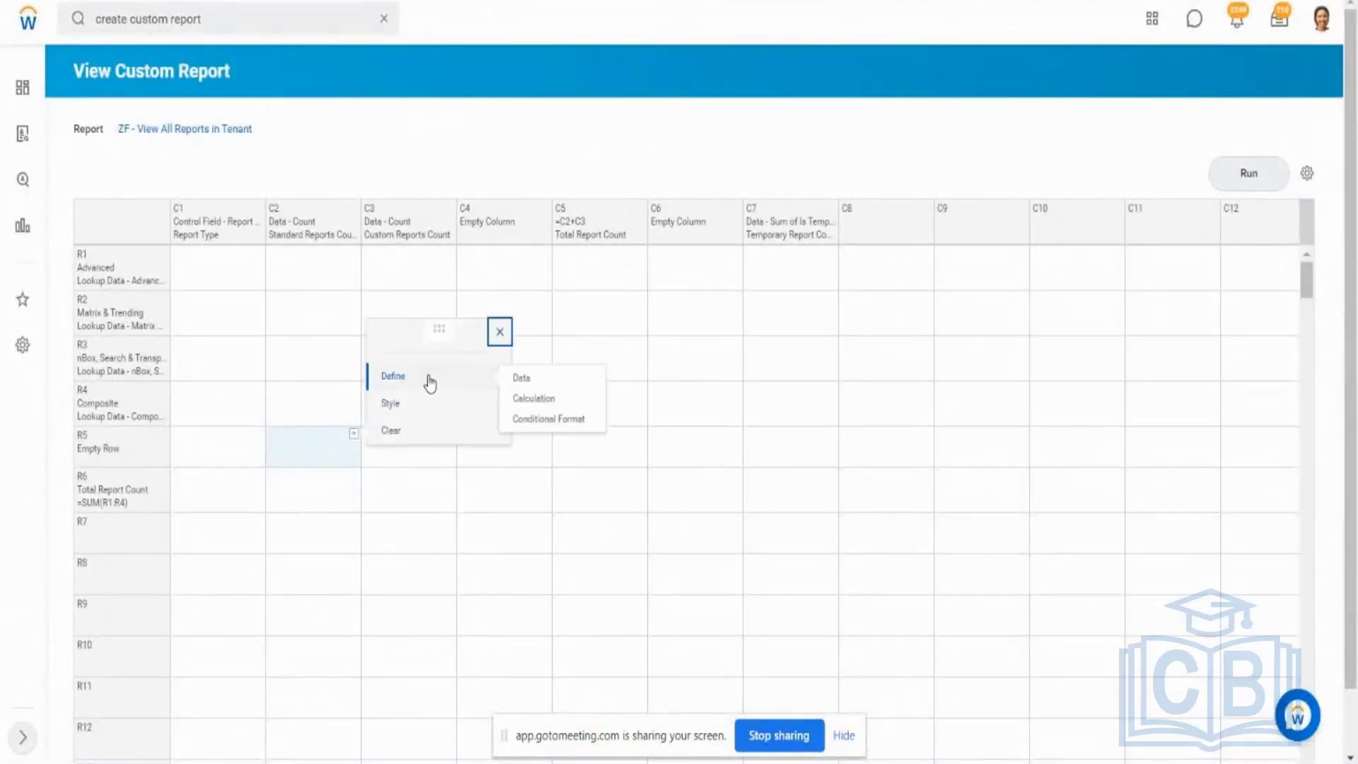
click(553, 427)
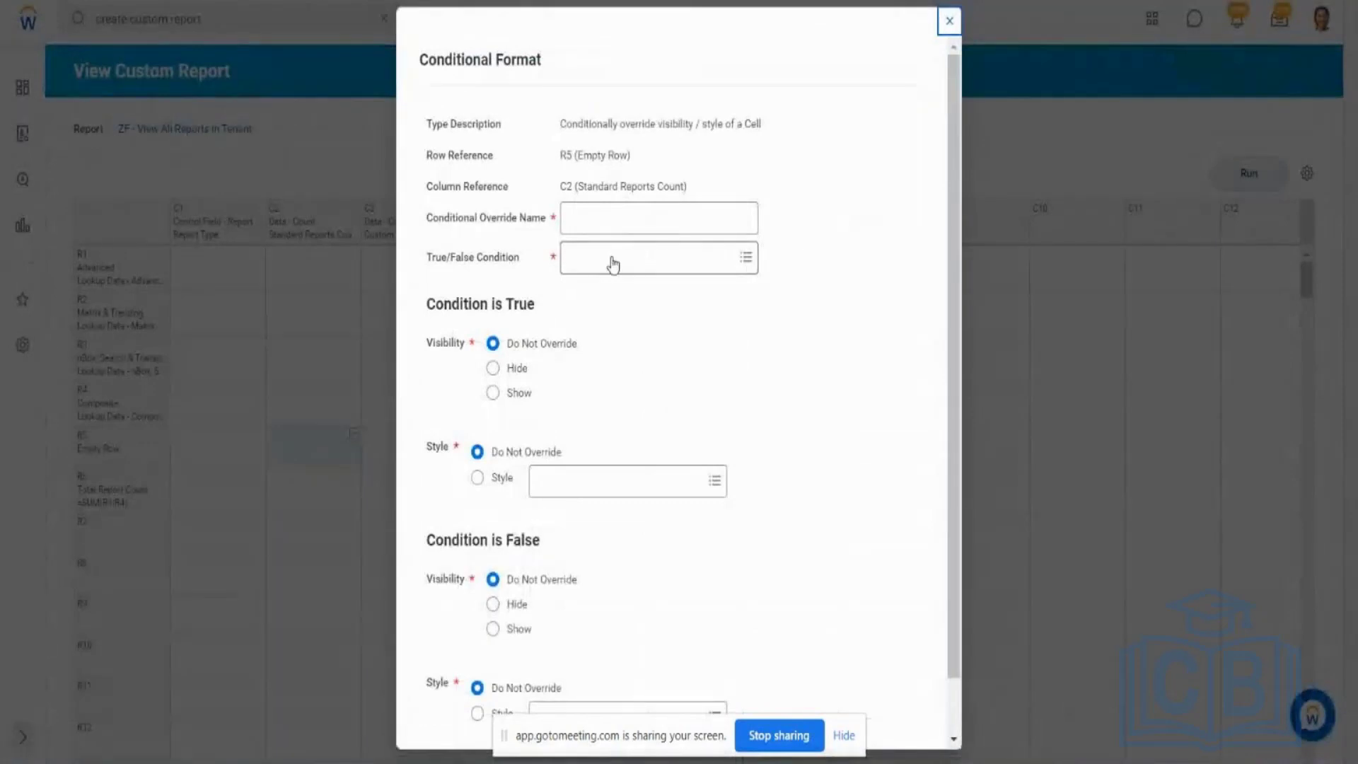
click(610, 259)
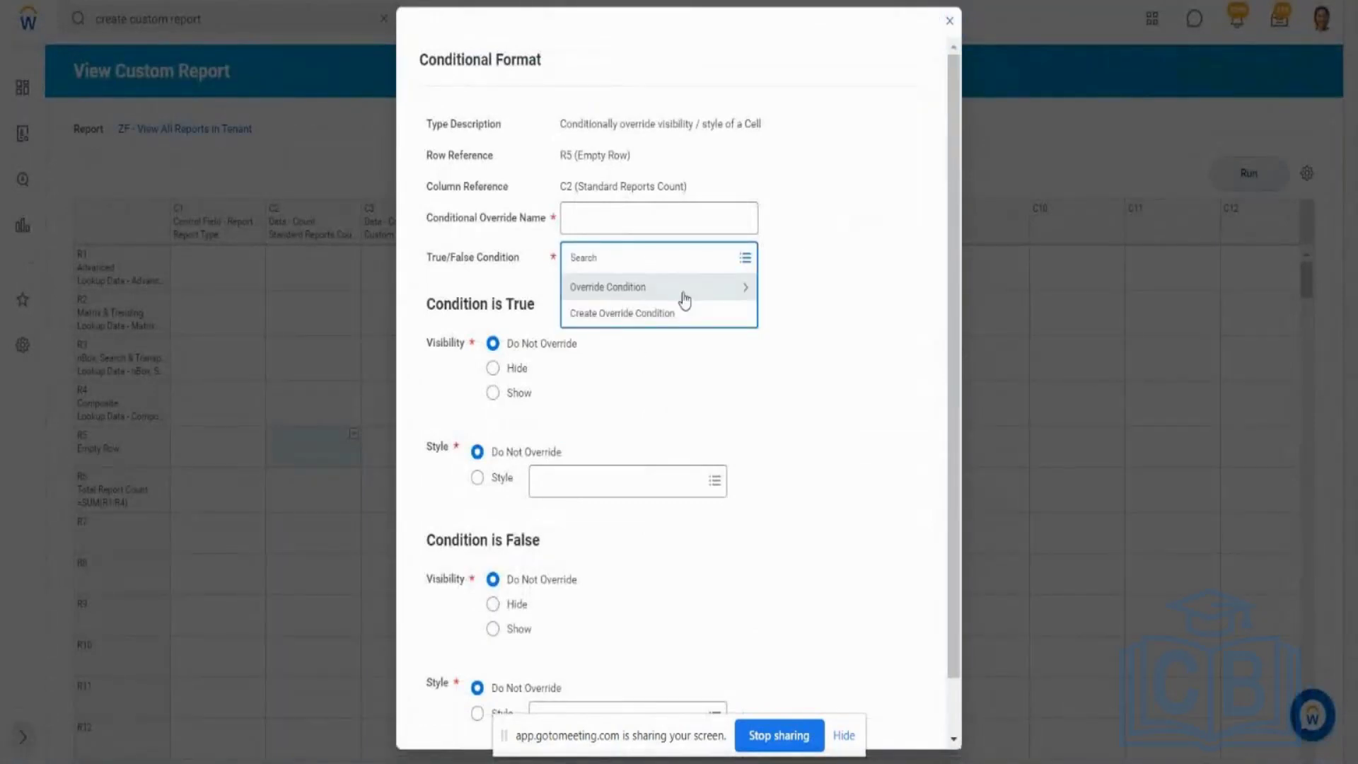
click(683, 300)
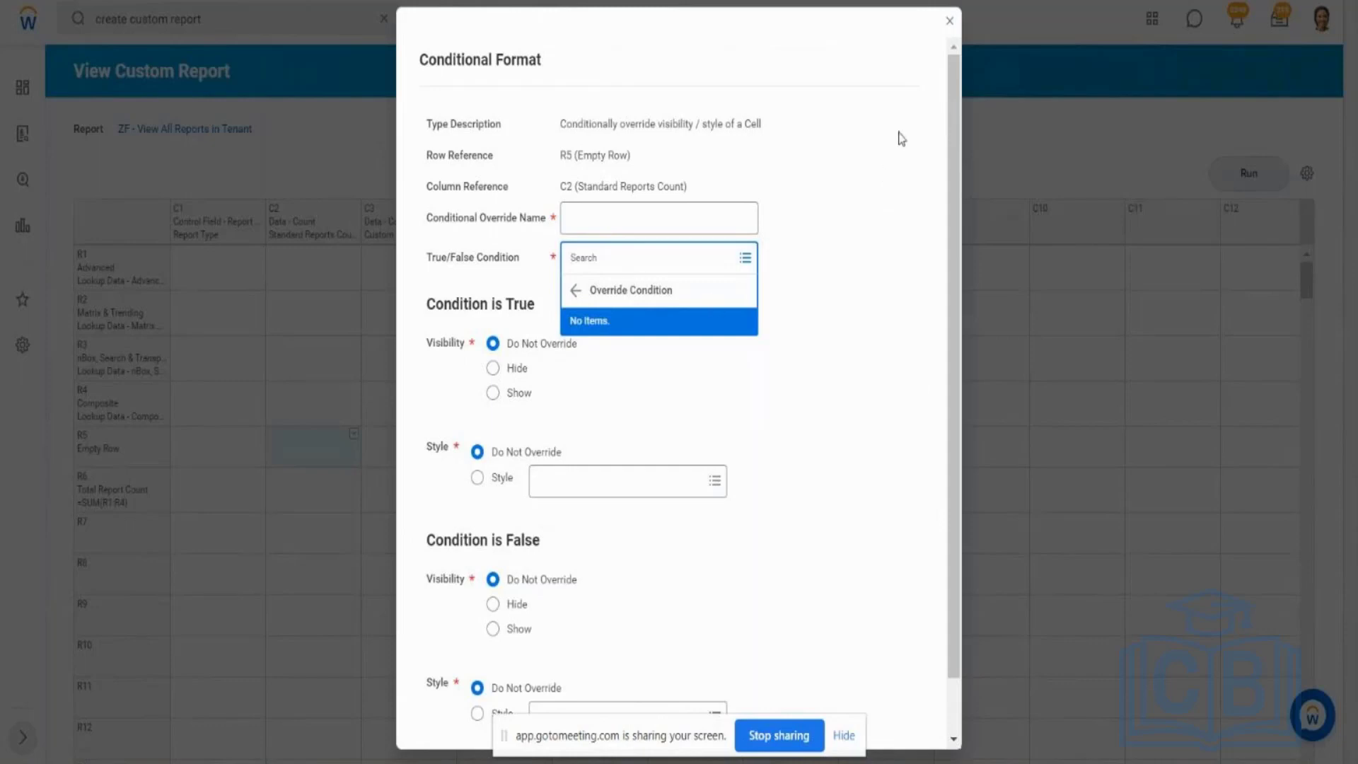
click(950, 21)
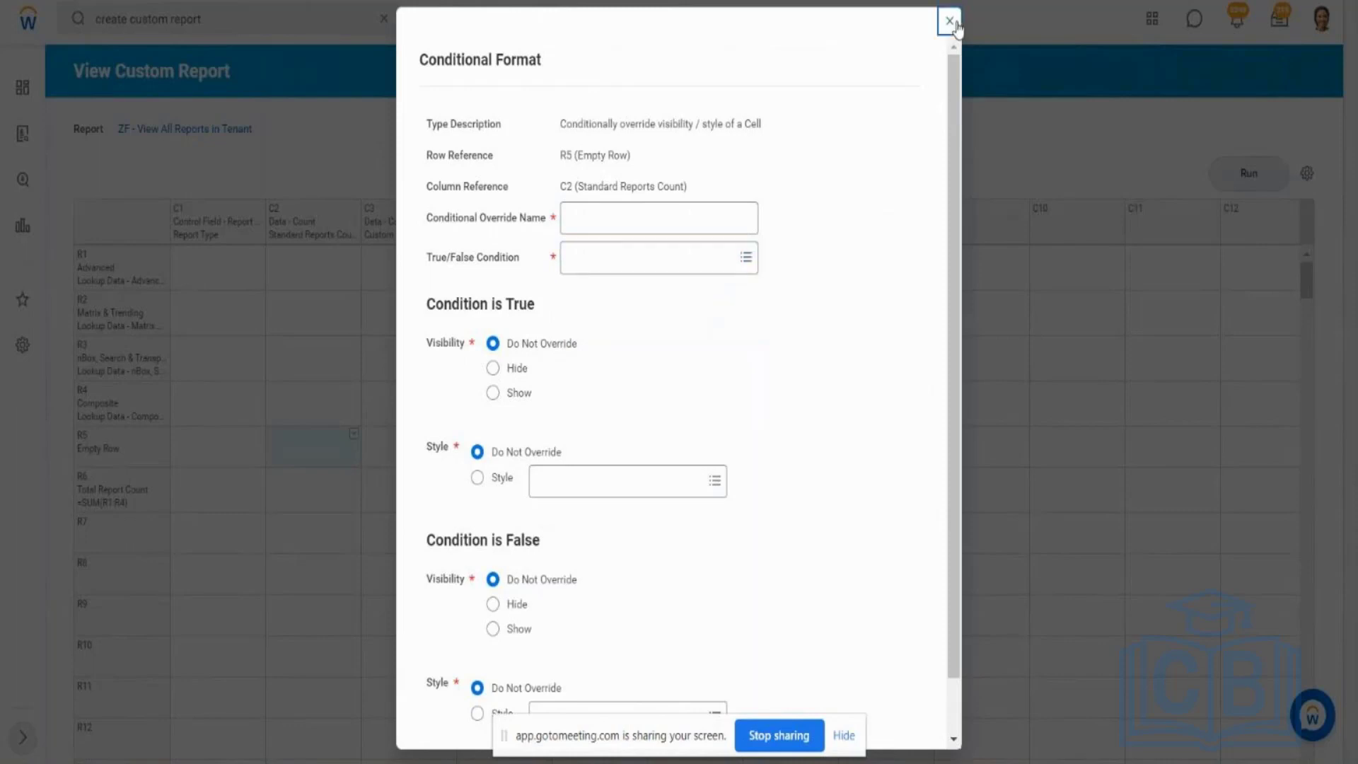
click(358, 476)
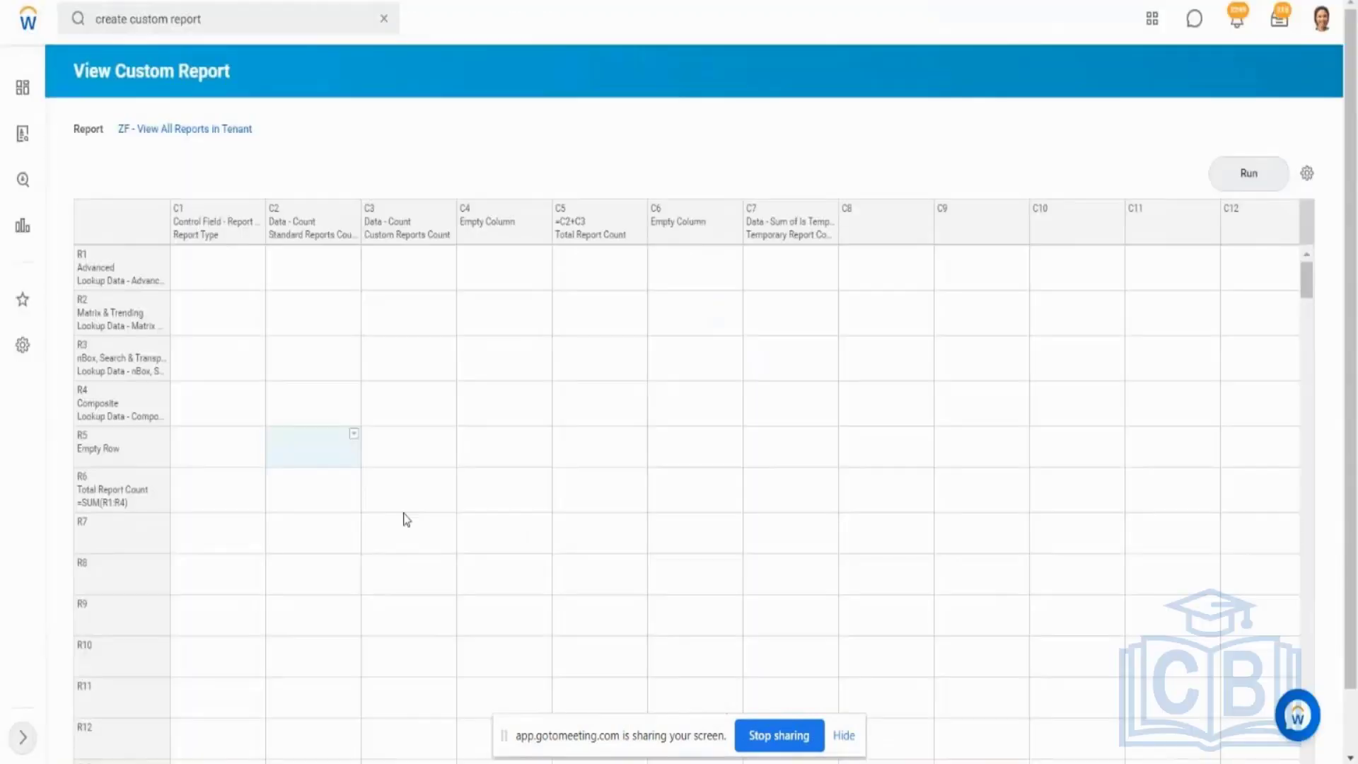
Step: Run the composite report with the cell overrides cleared
click(109, 455)
click(1239, 176)
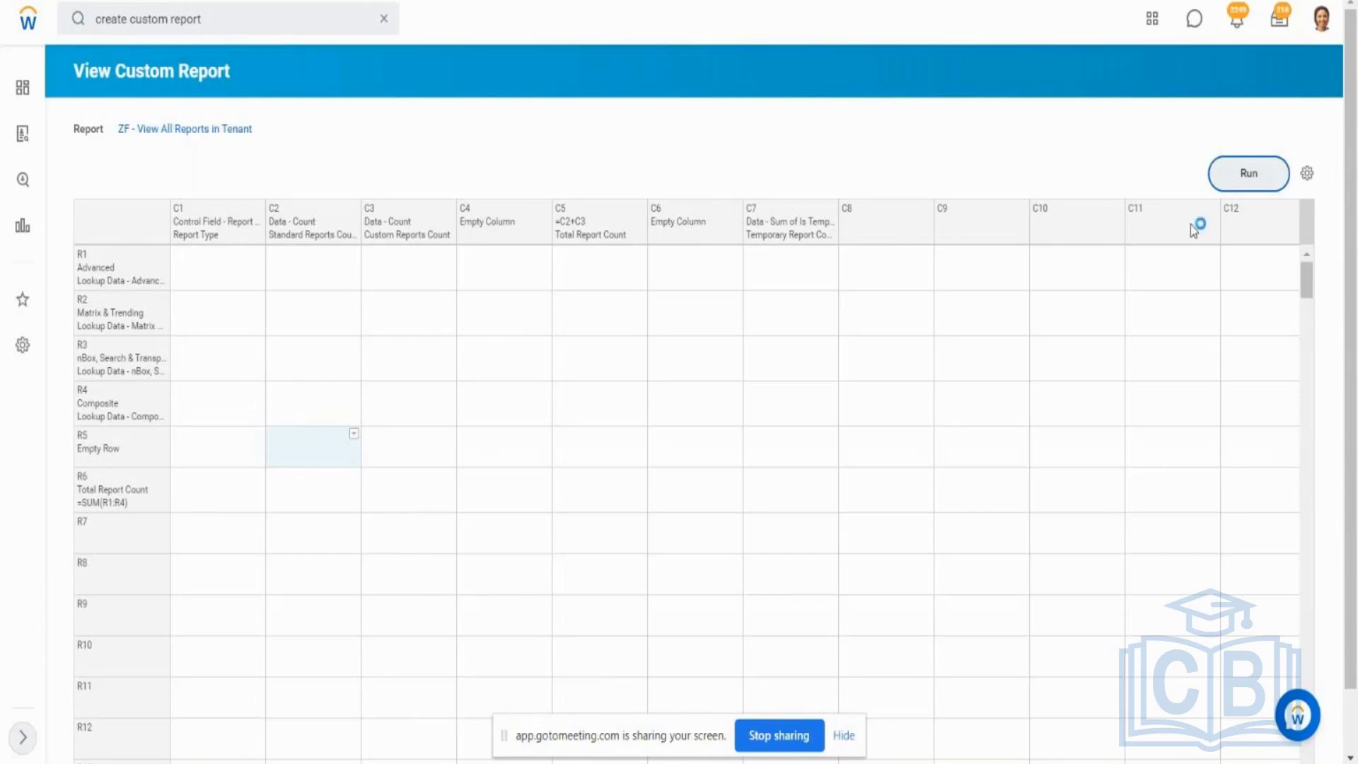